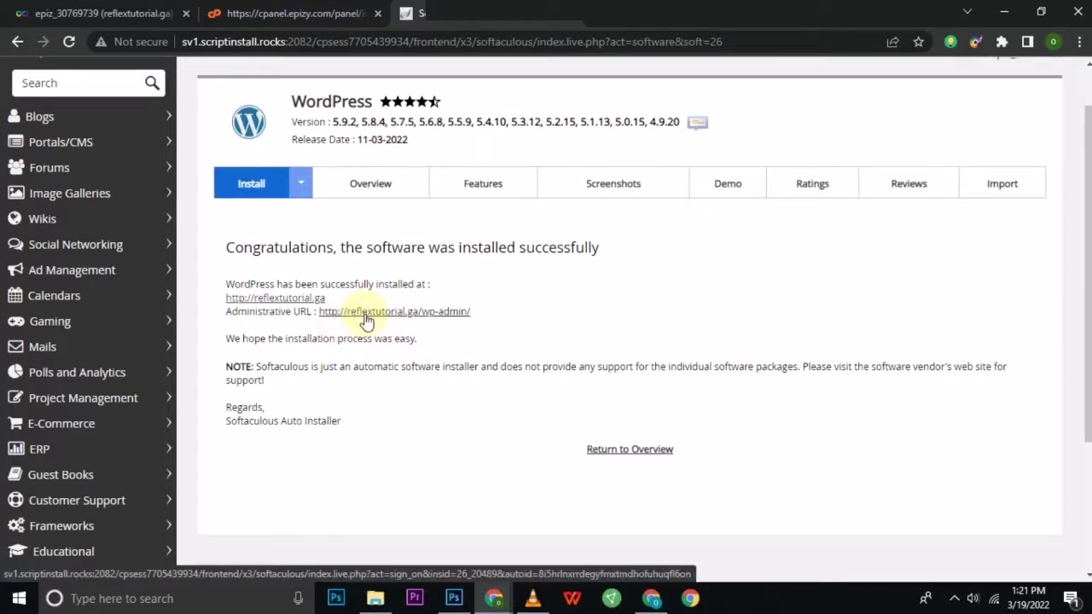
- Open the REFLEX PROTOTYPE site's WordPress admin dashboard from the Softaculous install-success page
{"action": "left_click", "coordinate": [367, 314]}
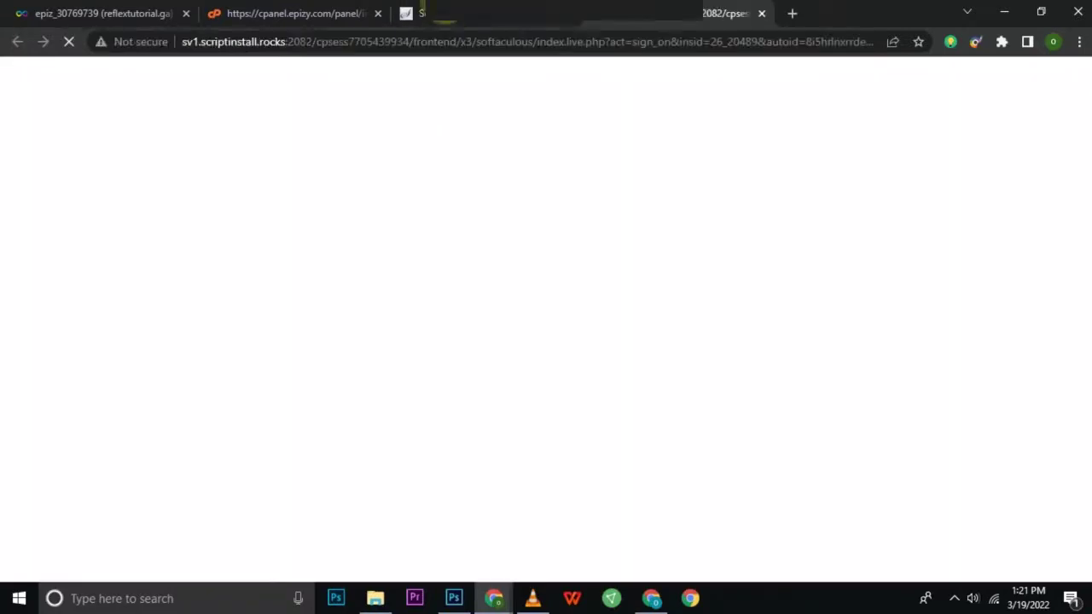
{"action": "left_click", "coordinate": [456, 17]}
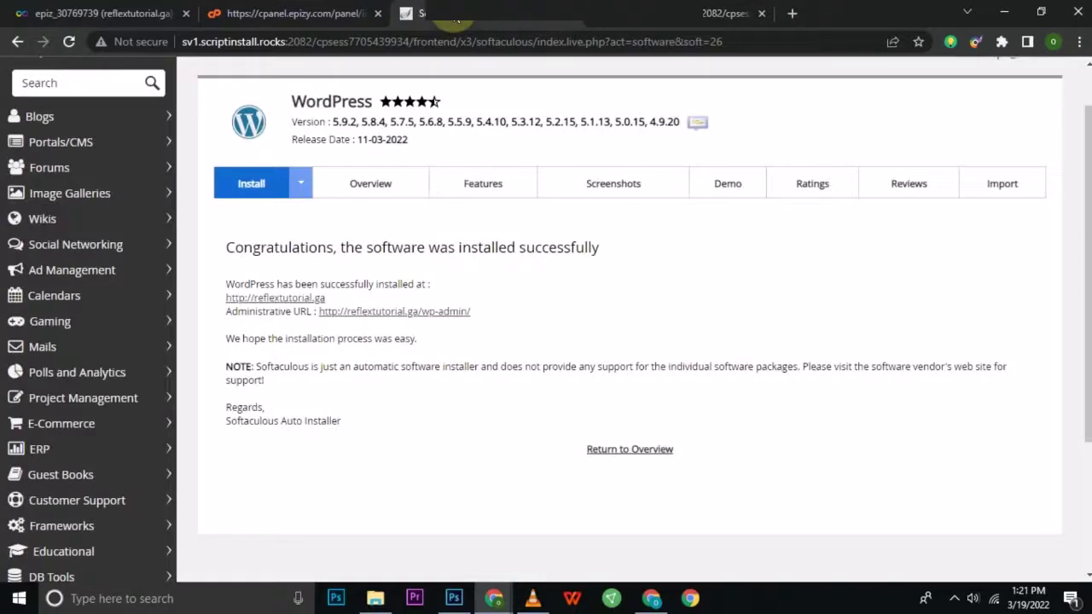
{"action": "left_click", "coordinate": [290, 299]}
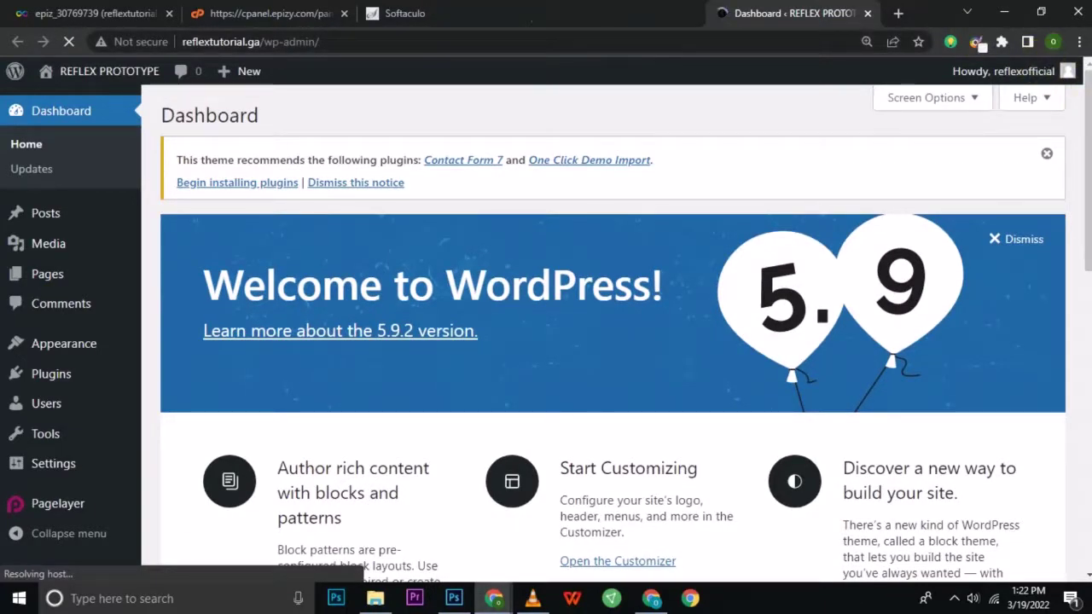
- Bring up the Settings menu in the dashboard sidebar to reach Permalinks
{"action": "scroll", "coordinate": [1073, 175], "scroll_direction": "down", "scroll_amount": 5}
{"action": "scroll", "coordinate": [1073, 175], "scroll_direction": "up", "scroll_amount": 3}
{"action": "scroll", "coordinate": [1073, 175], "scroll_direction": "up", "scroll_amount": 1}
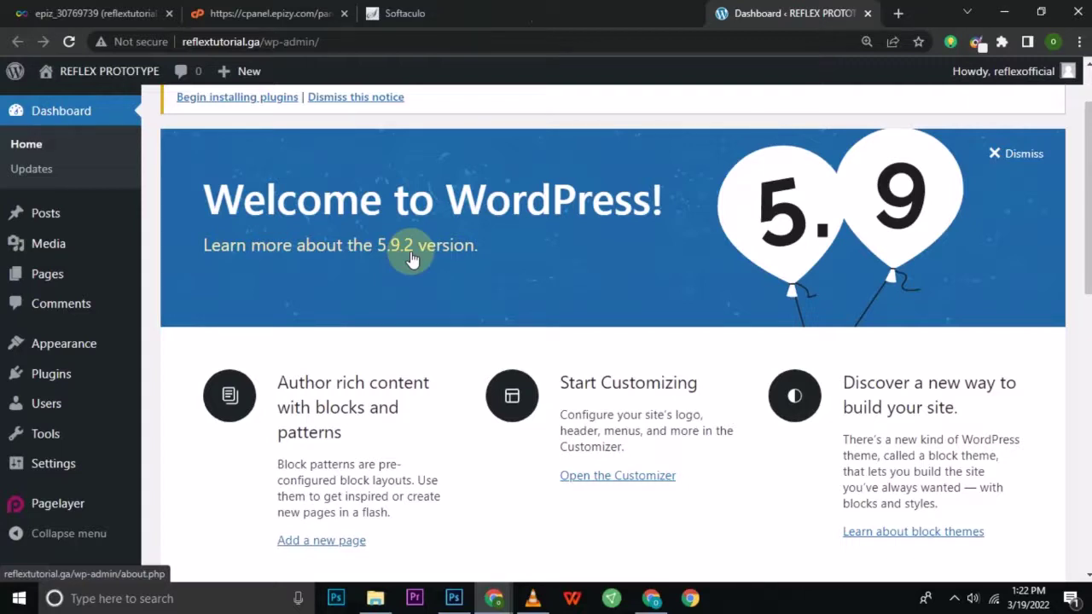
{"action": "left_click", "coordinate": [47, 467]}
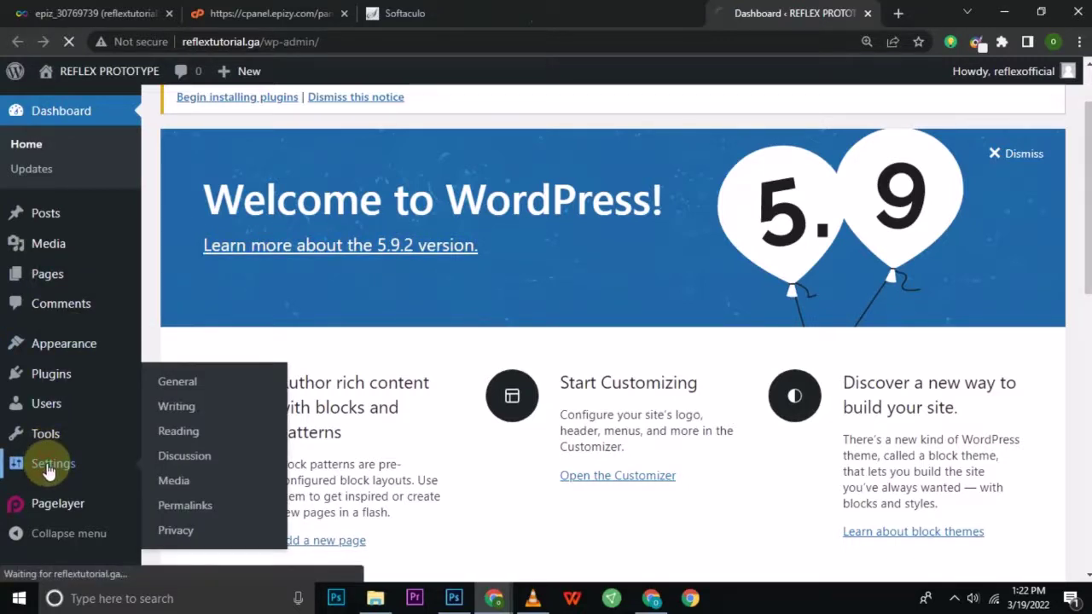
- Remove %day%, %monthnum% and %year% from the custom permalink structure, leaving /%postname%/, and save
{"action": "left_click", "coordinate": [187, 507]}
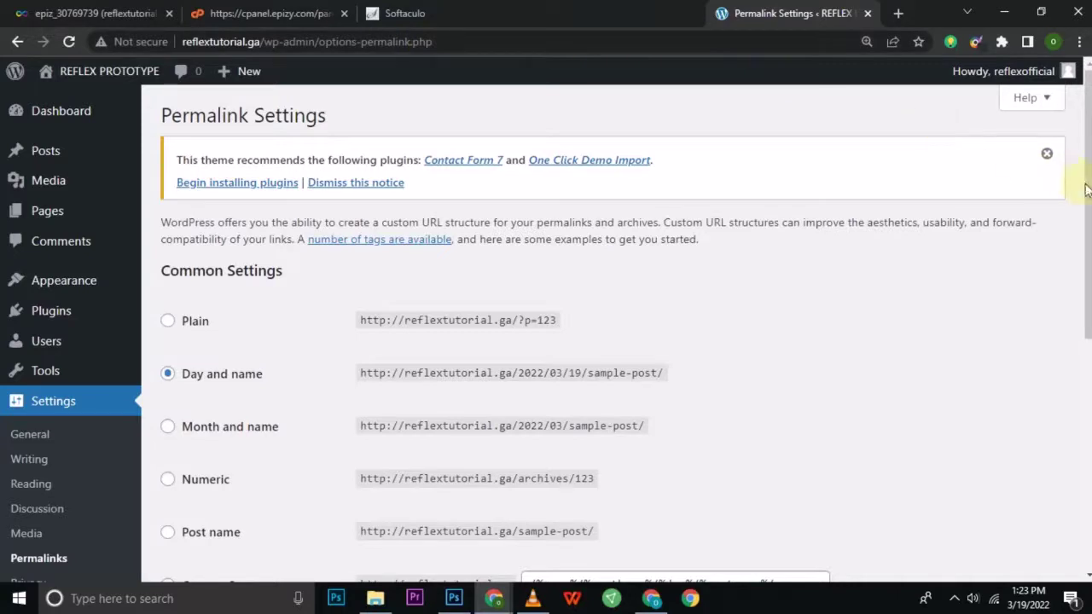
{"action": "scroll", "coordinate": [1066, 171], "scroll_direction": "down", "scroll_amount": 2}
{"action": "scroll", "coordinate": [614, 341], "scroll_direction": "down", "scroll_amount": 1}
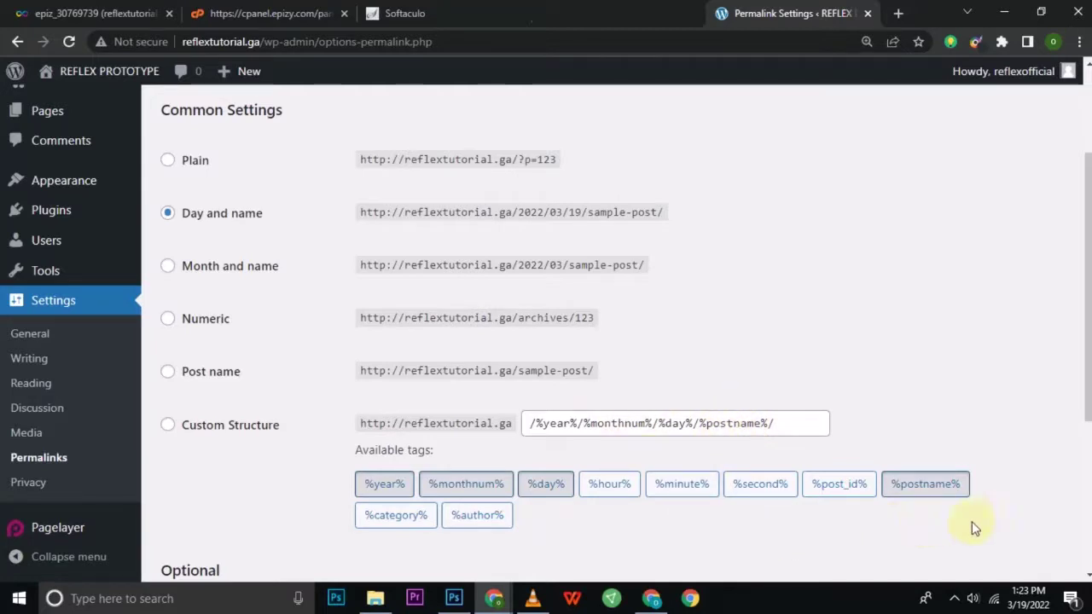
{"action": "left_click", "coordinate": [545, 489]}
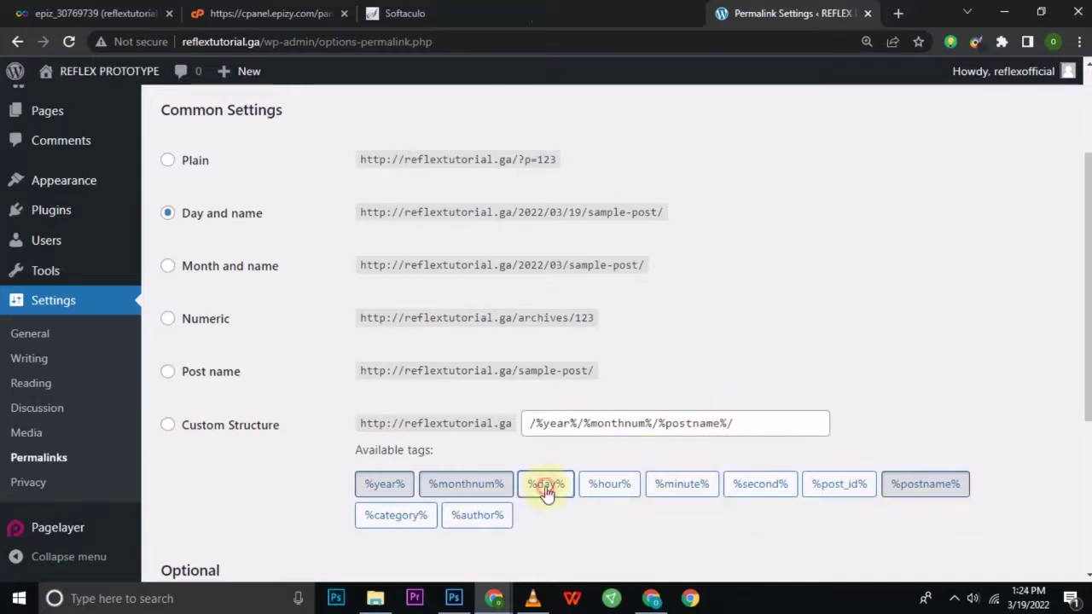
{"action": "left_click", "coordinate": [475, 487]}
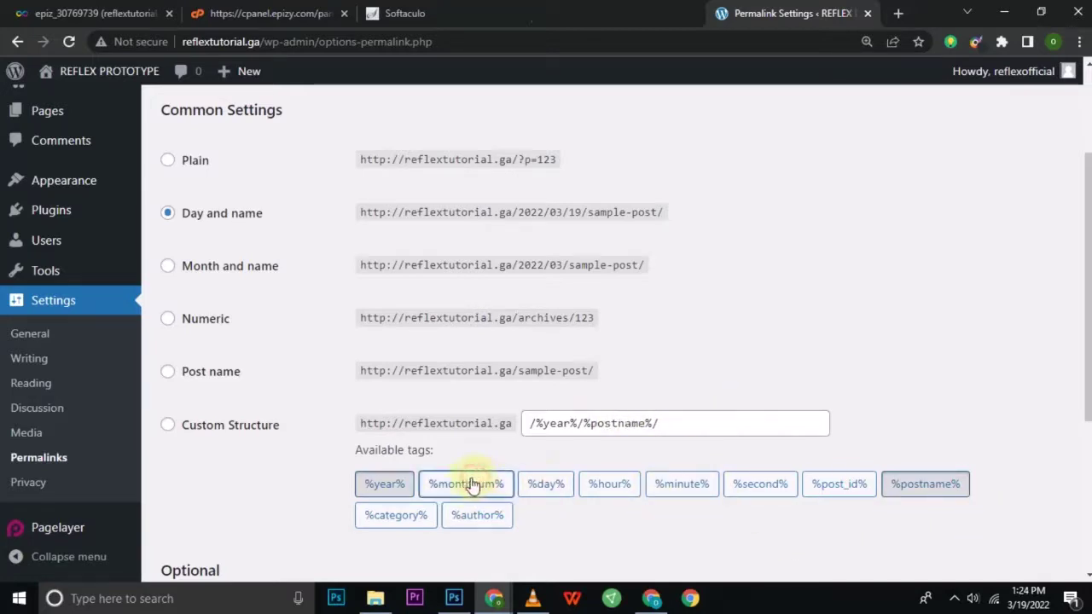
{"action": "left_click", "coordinate": [411, 490]}
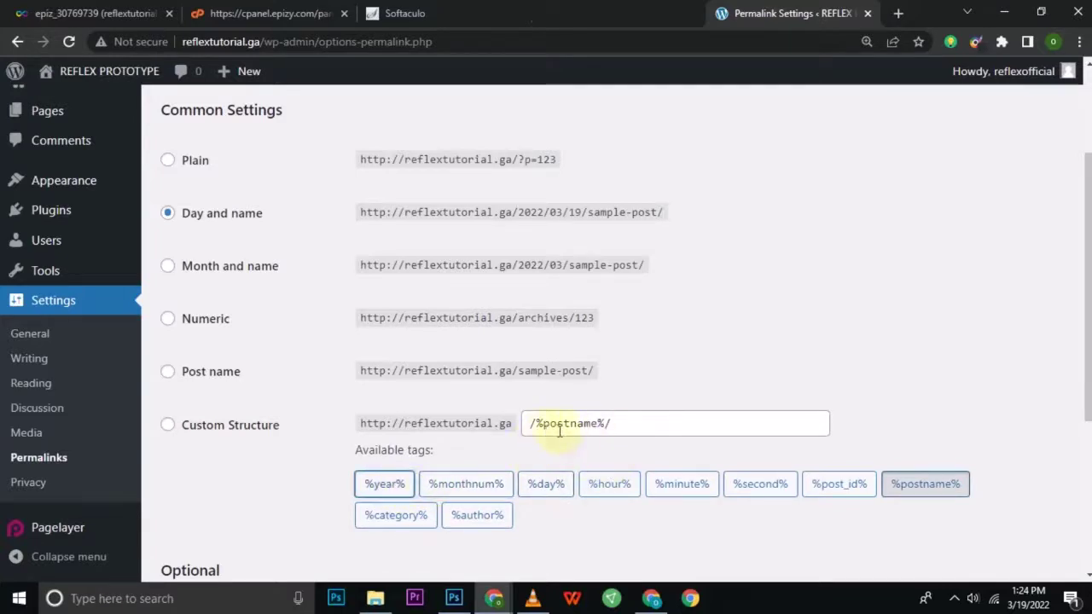
{"action": "scroll", "coordinate": [559, 430], "scroll_direction": "up", "scroll_amount": 1}
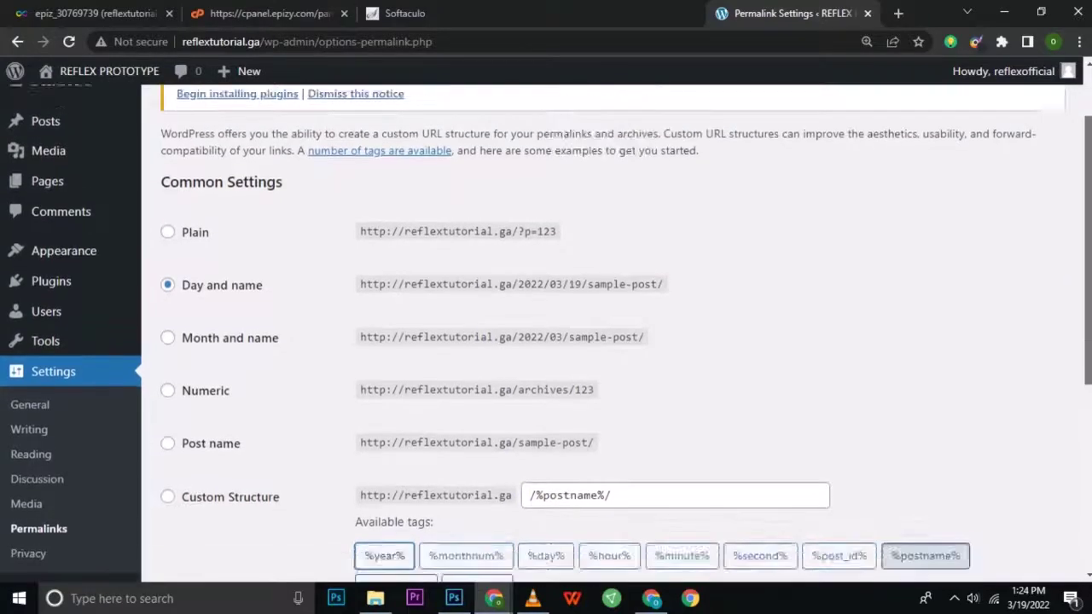
{"action": "scroll", "coordinate": [921, 480], "scroll_direction": "down", "scroll_amount": 5}
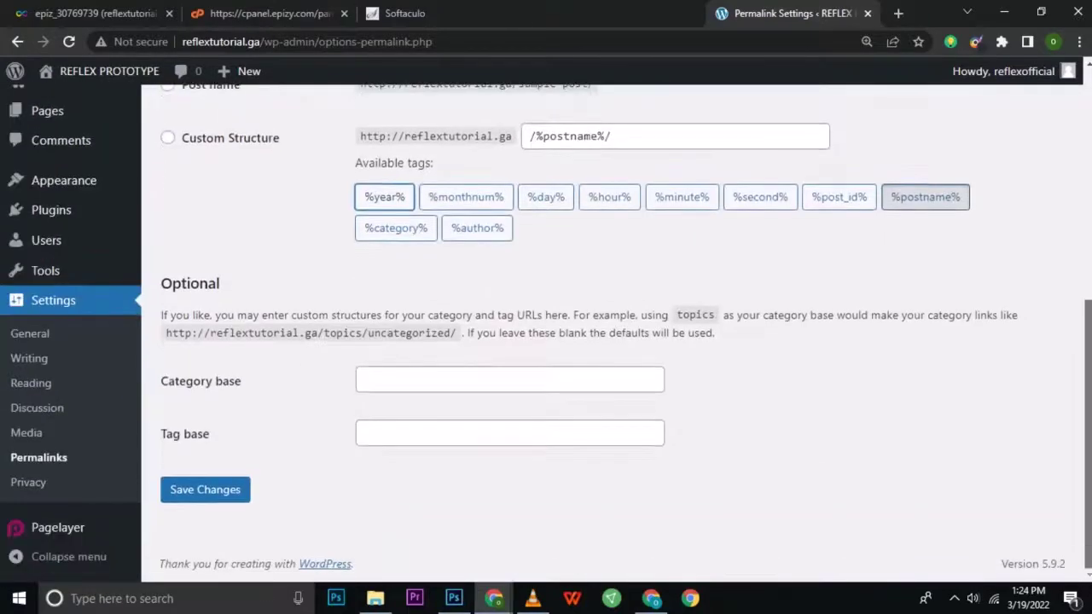
{"action": "left_click", "coordinate": [220, 502]}
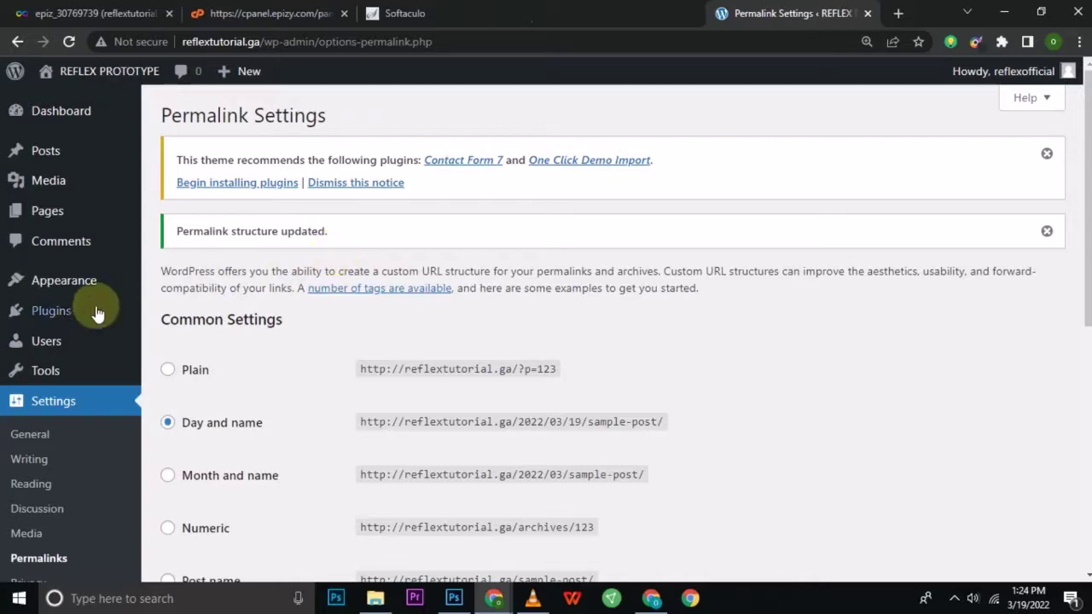
- Go to Appearance > Themes and start adding a new theme
{"action": "mouse_move", "coordinate": [122, 294]}
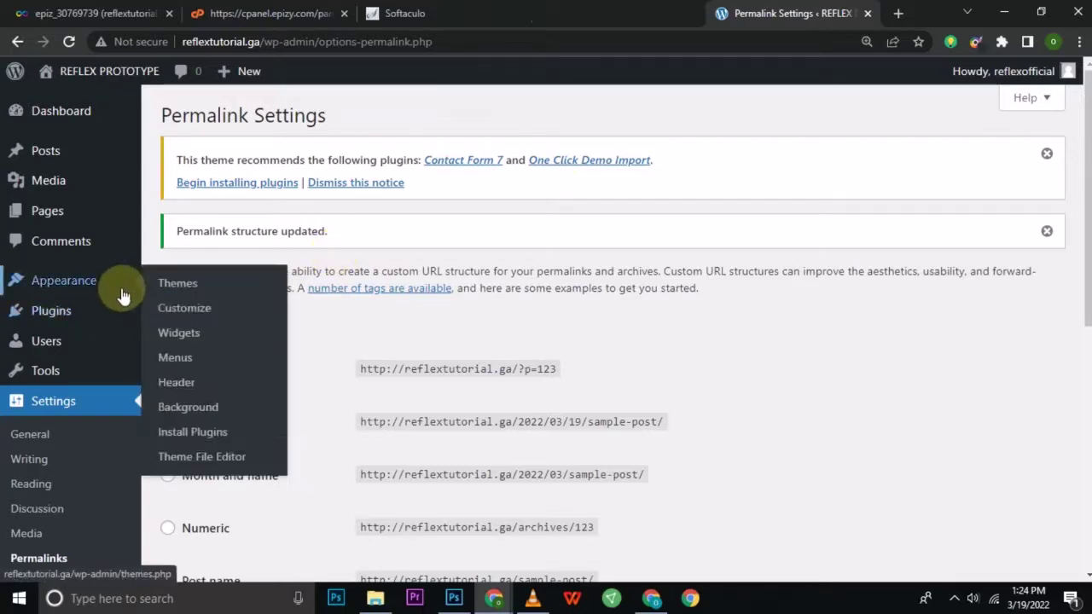
{"action": "left_click", "coordinate": [165, 287]}
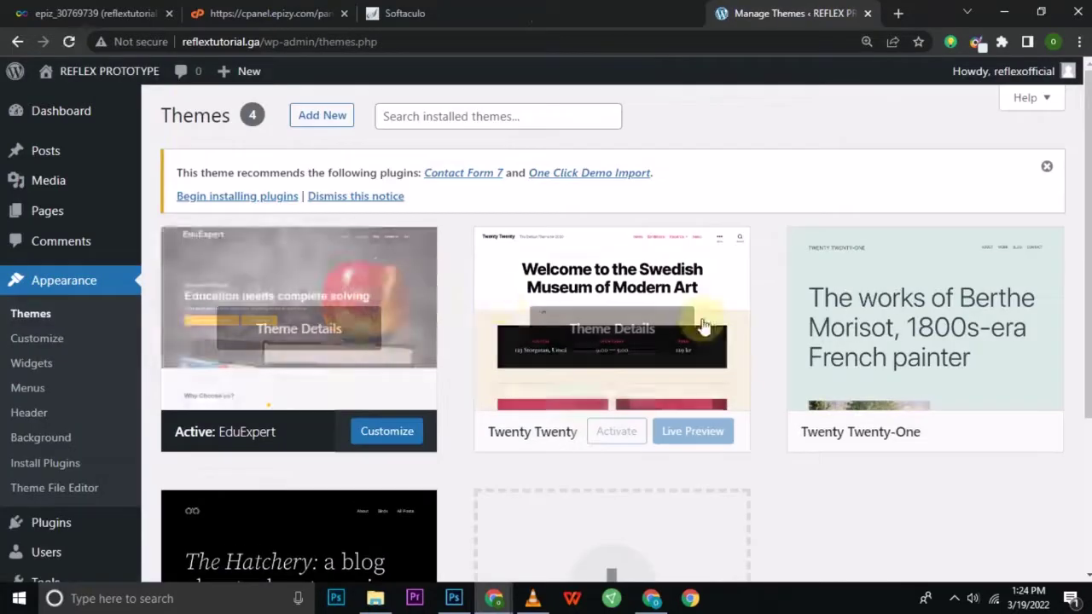
{"action": "scroll", "coordinate": [611, 341], "scroll_direction": "down", "scroll_amount": 2}
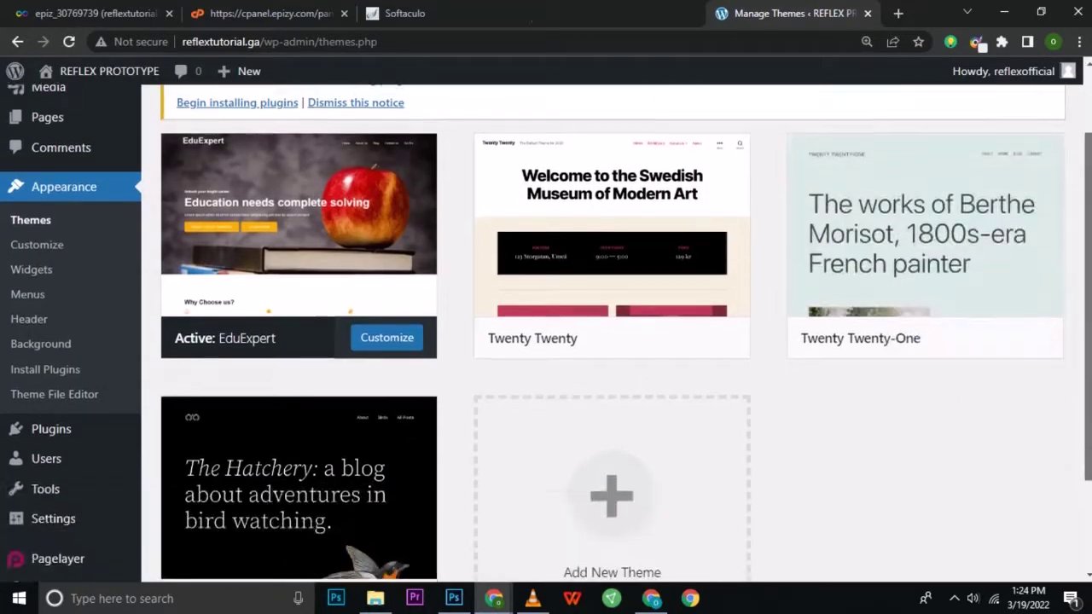
{"action": "scroll", "coordinate": [1067, 273], "scroll_direction": "up", "scroll_amount": 2}
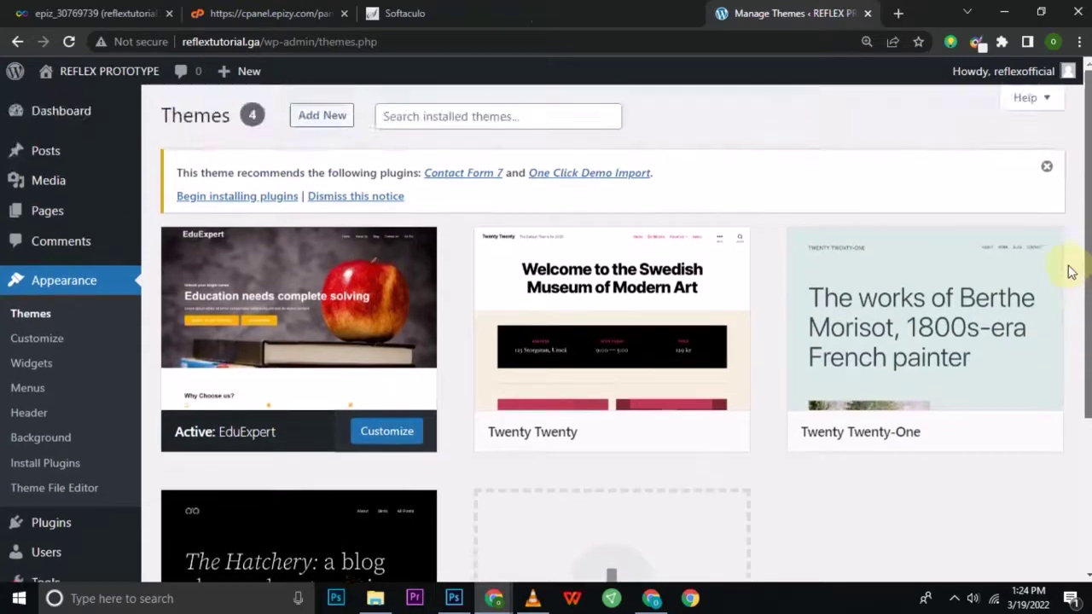
{"action": "left_click", "coordinate": [322, 119]}
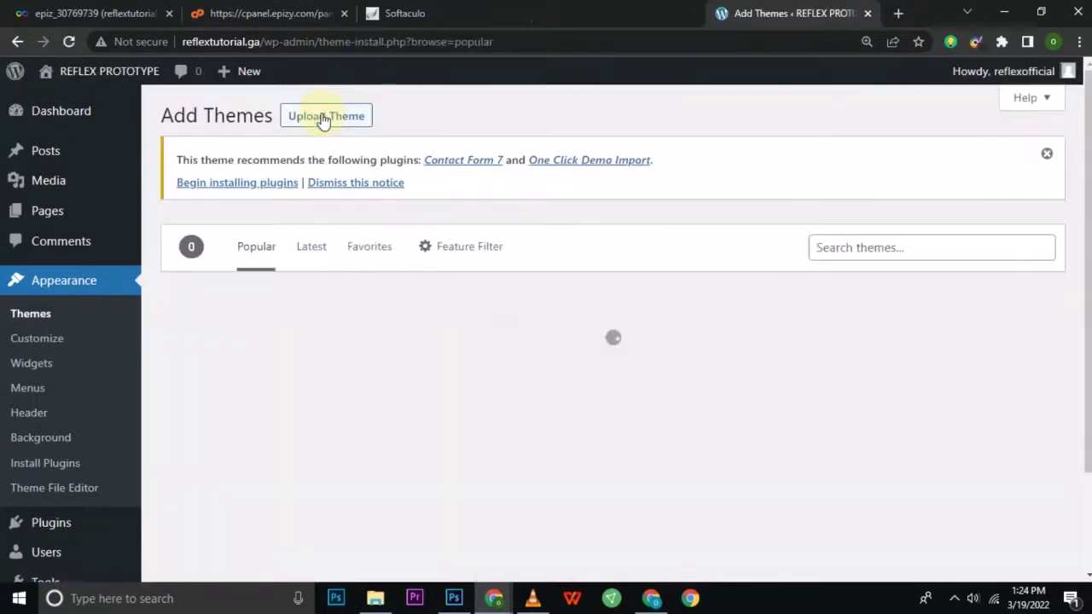
- Search the theme directory for 'ocean wp' and install the OceanWP theme
{"action": "left_click", "coordinate": [891, 248]}
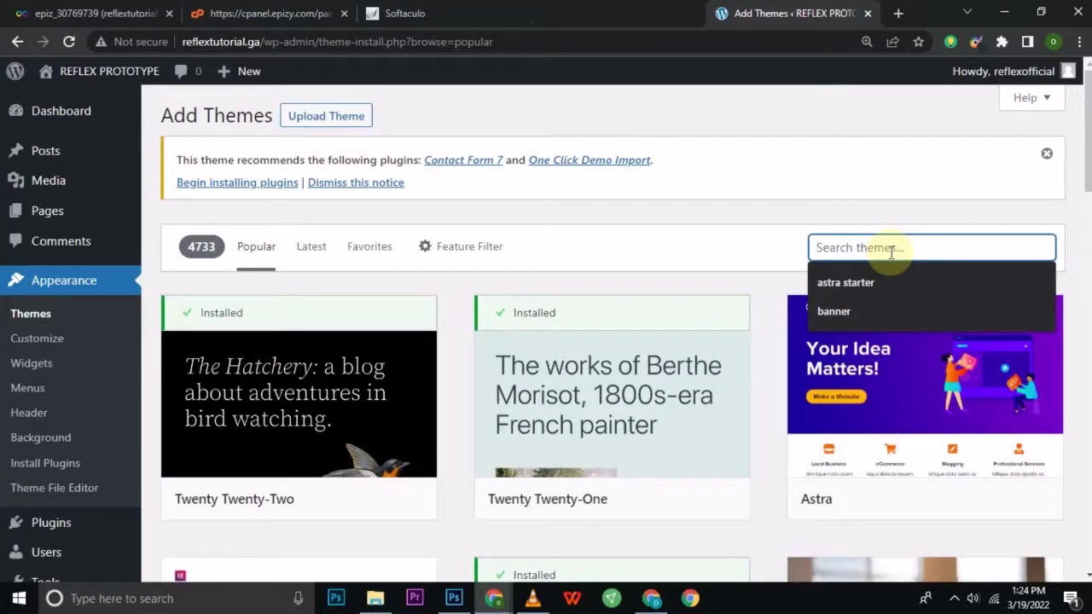
{"action": "type", "text": "ocean"}
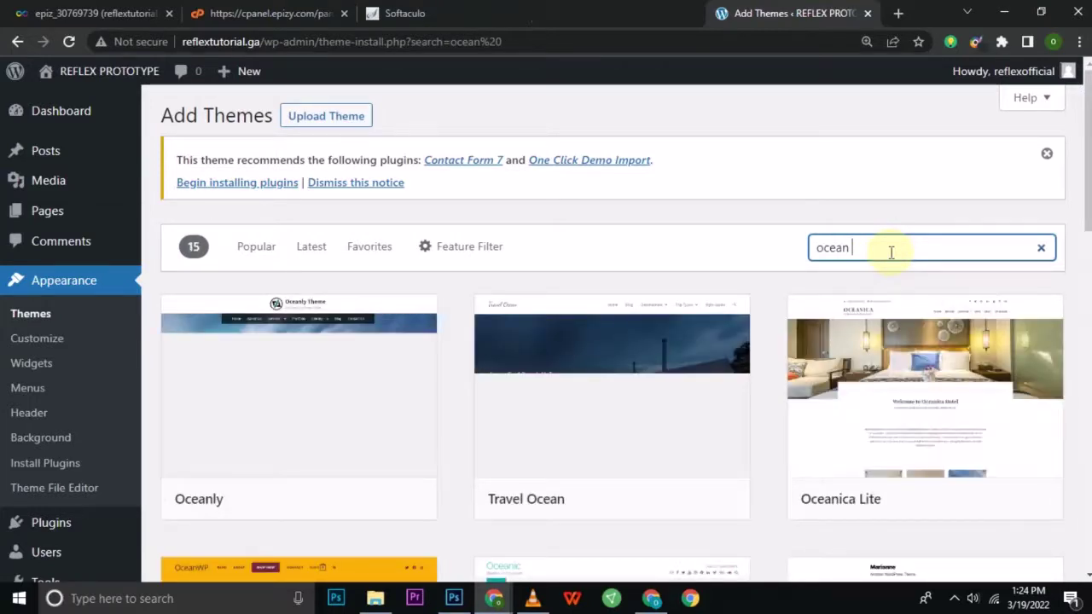
{"action": "type", "text": "w"}
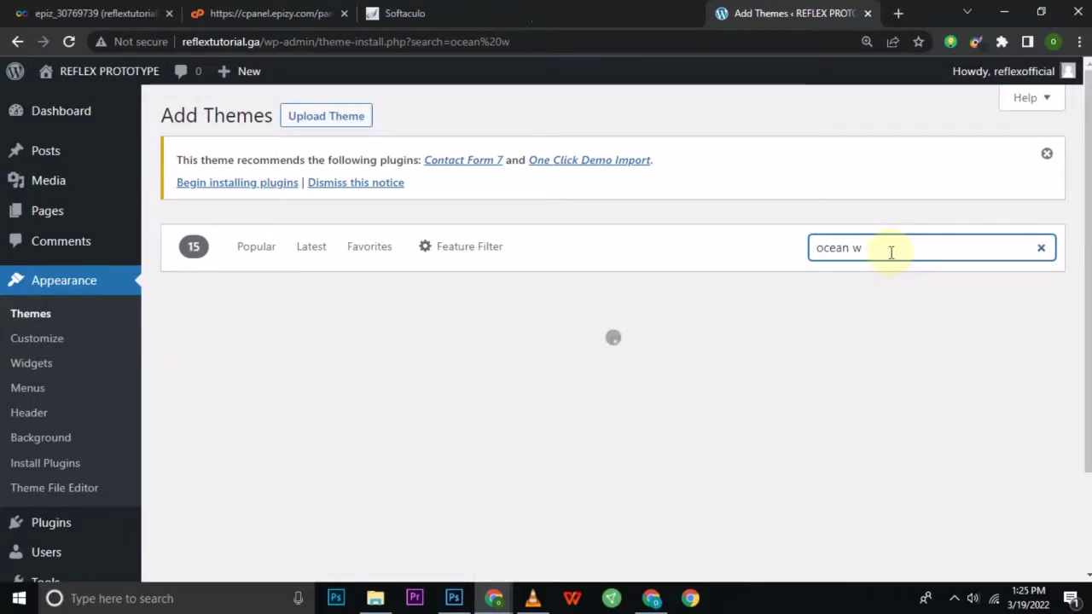
{"action": "type", "text": "p"}
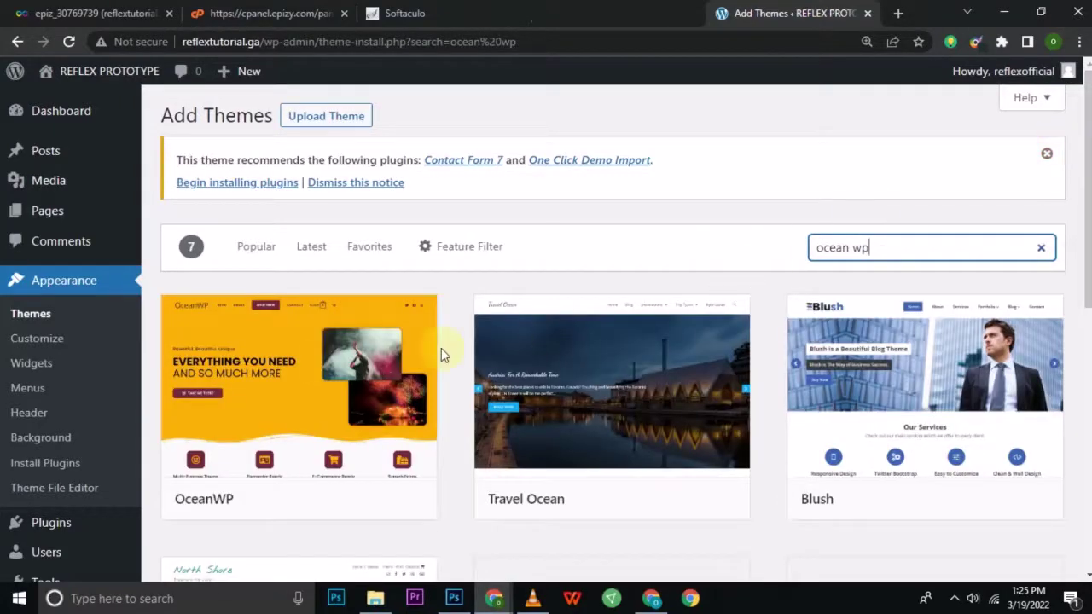
{"action": "mouse_move", "coordinate": [247, 368]}
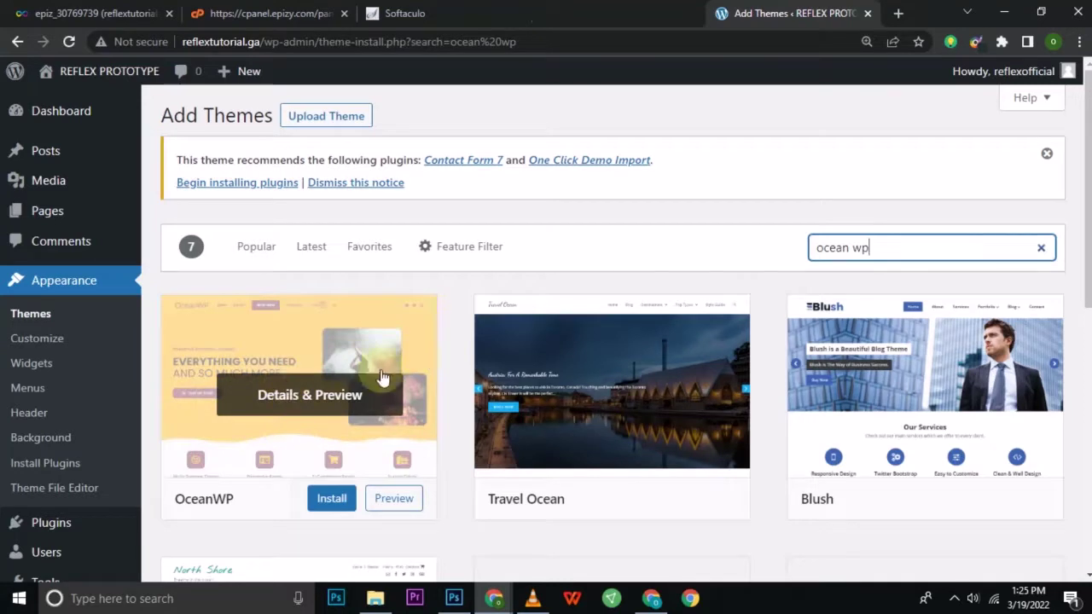
{"action": "left_click", "coordinate": [334, 506]}
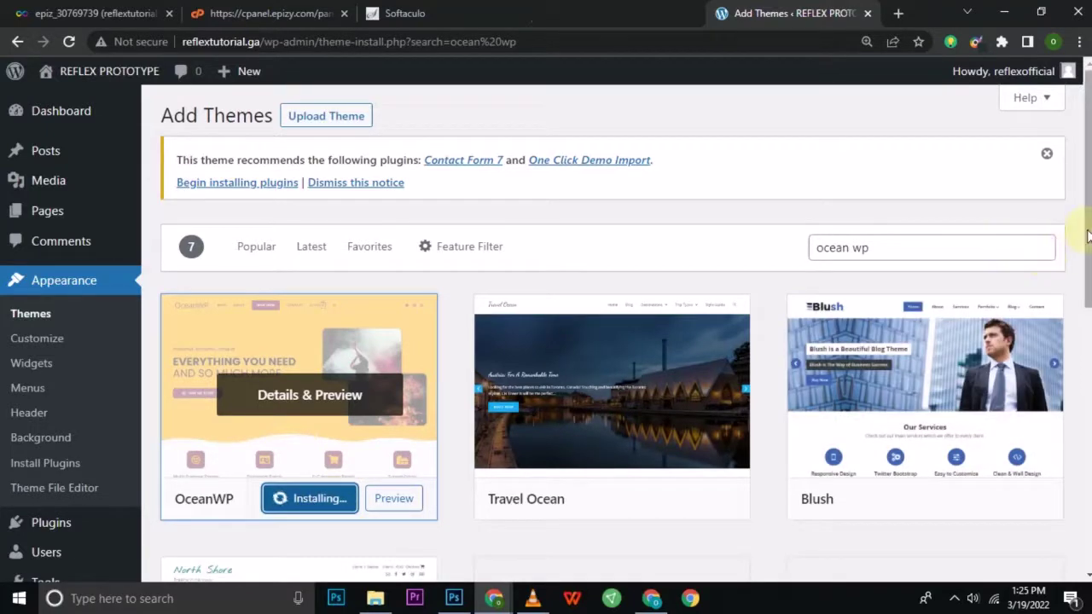
- Activate the newly installed OceanWP theme on the Themes page
{"action": "scroll", "coordinate": [1087, 237], "scroll_direction": "down", "scroll_amount": 3}
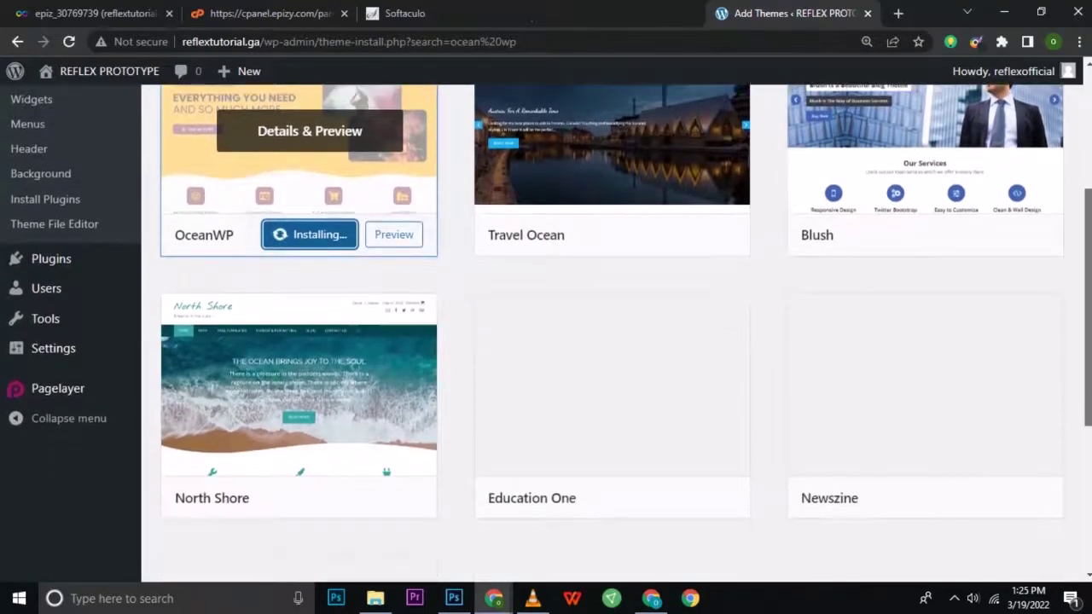
{"action": "scroll", "coordinate": [1069, 334], "scroll_direction": "down", "scroll_amount": 3}
{"action": "scroll", "coordinate": [1069, 334], "scroll_direction": "up", "scroll_amount": 2}
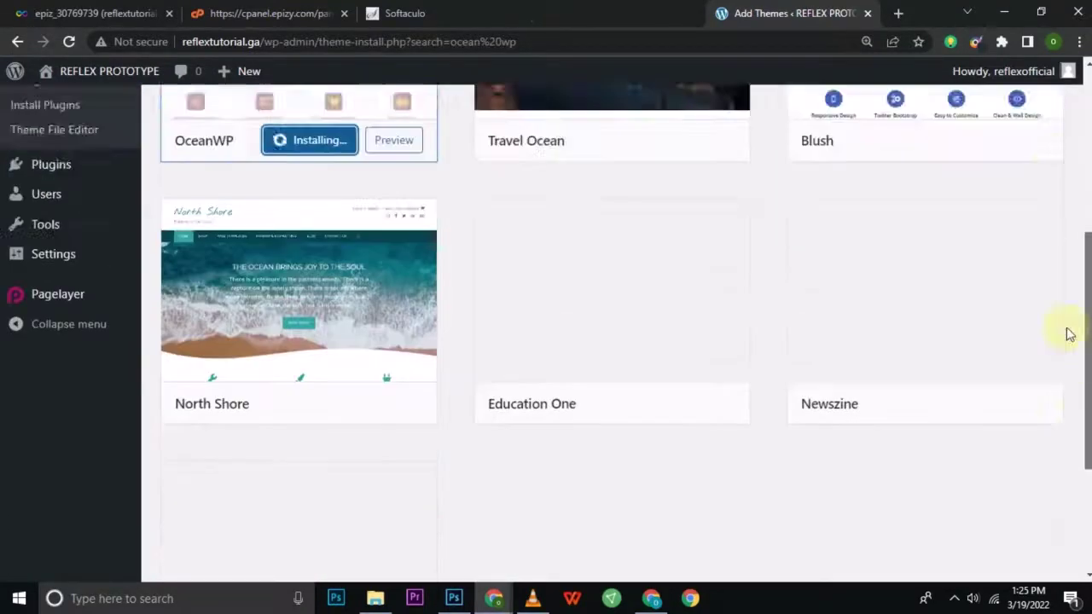
{"action": "scroll", "coordinate": [1066, 328], "scroll_direction": "up", "scroll_amount": 2}
{"action": "scroll", "coordinate": [1062, 316], "scroll_direction": "up", "scroll_amount": 1}
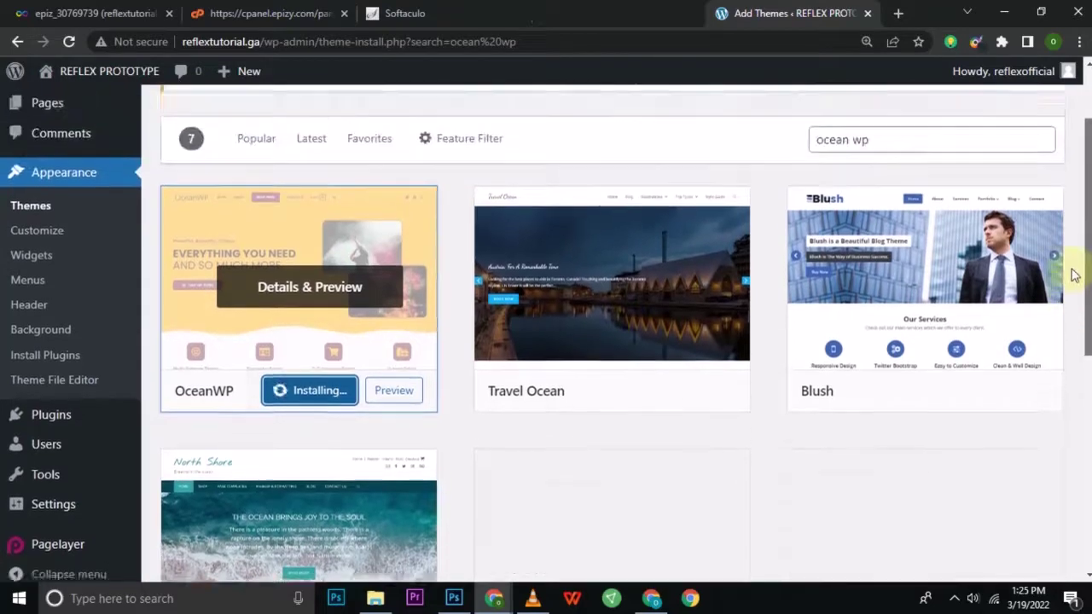
{"action": "scroll", "coordinate": [1072, 256], "scroll_direction": "up", "scroll_amount": 1}
{"action": "scroll", "coordinate": [1079, 260], "scroll_direction": "down", "scroll_amount": 1}
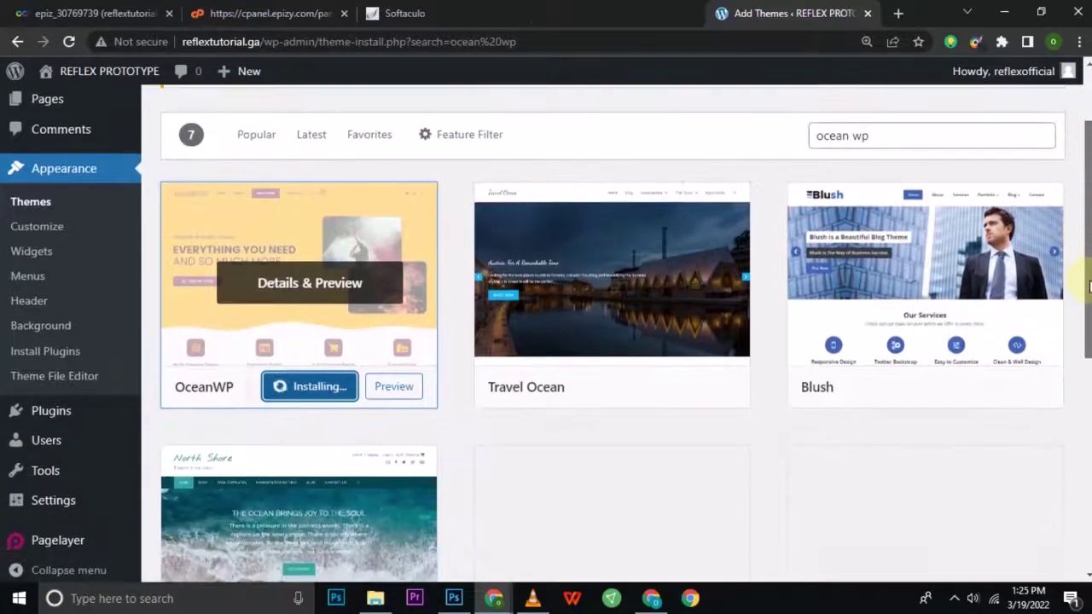
{"action": "scroll", "coordinate": [1088, 288], "scroll_direction": "down", "scroll_amount": 1}
{"action": "scroll", "coordinate": [1081, 247], "scroll_direction": "up", "scroll_amount": 2}
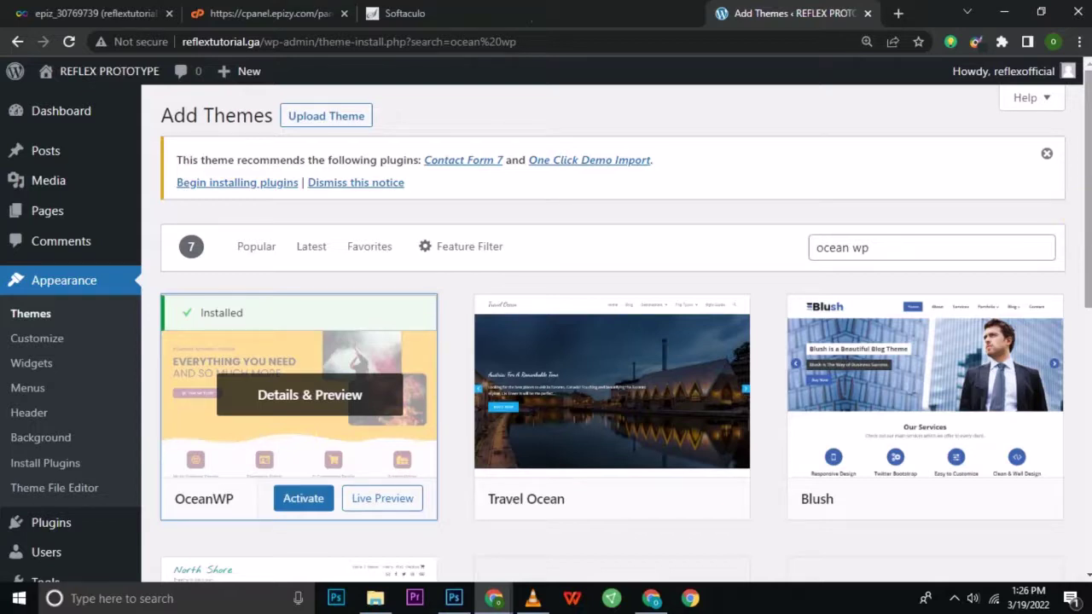
{"action": "scroll", "coordinate": [1065, 275], "scroll_direction": "down", "scroll_amount": 2}
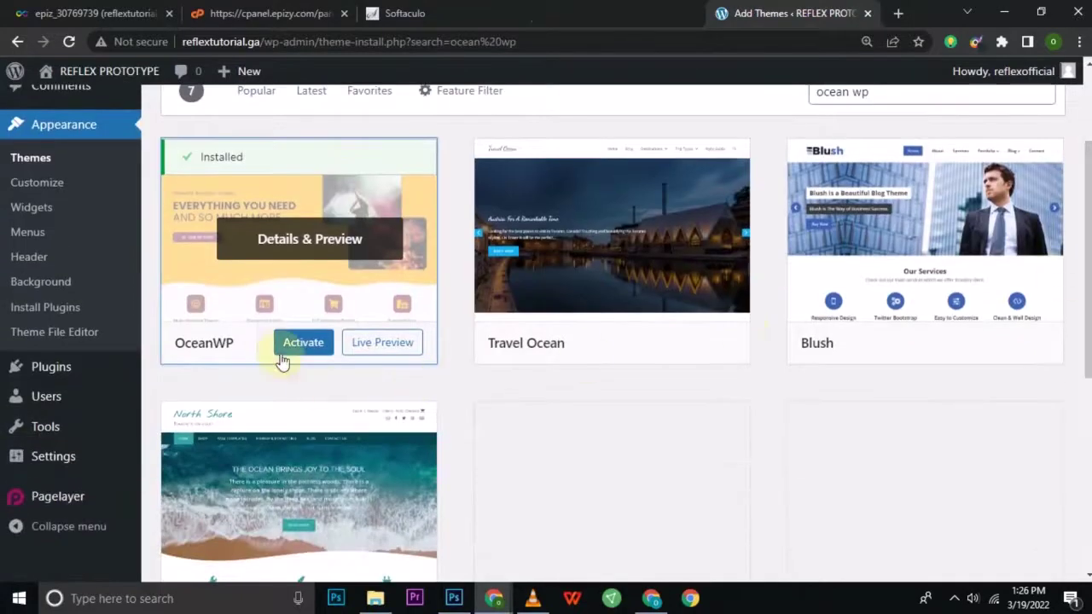
{"action": "left_click", "coordinate": [303, 342]}
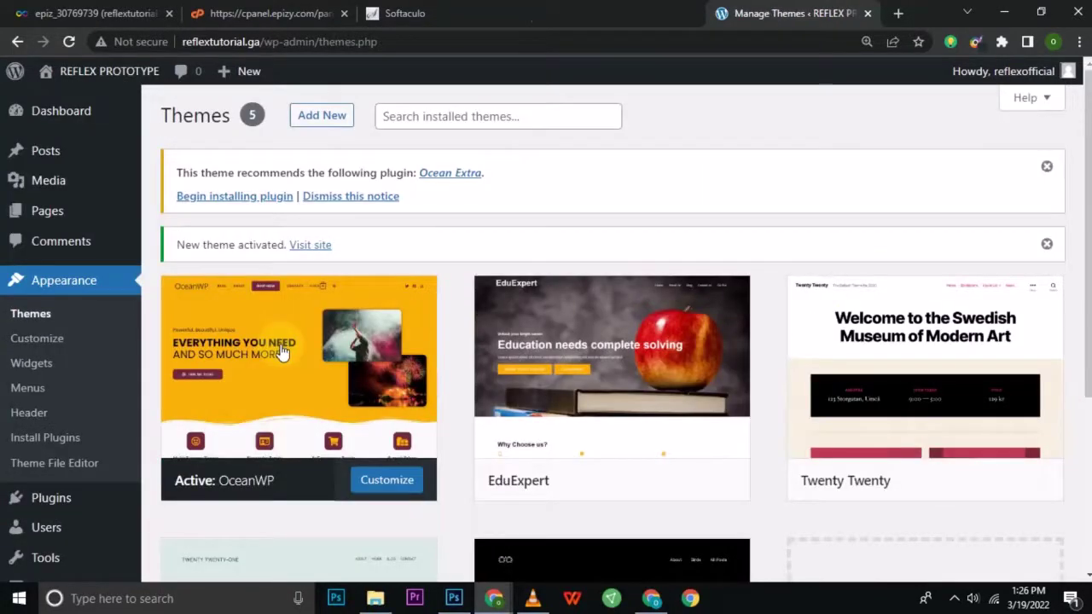
- Open Appearance > Customize to preview the homepage in OceanWP
{"action": "left_click", "coordinate": [64, 349]}
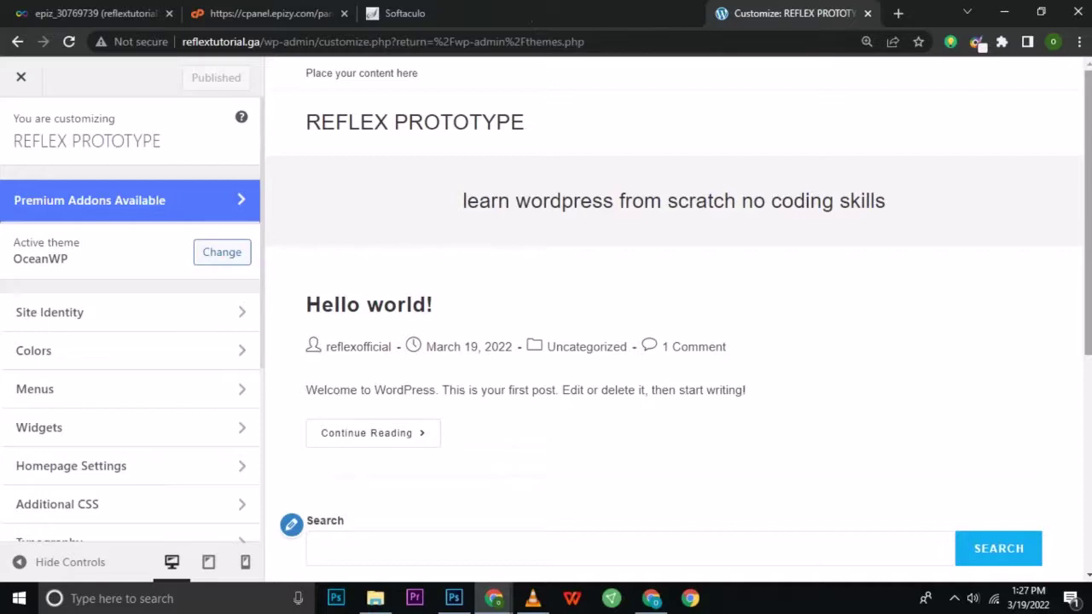
- In Site Identity, uncheck Display Site Title and Tagline and open the site icon image picker
{"action": "left_click", "coordinate": [185, 322]}
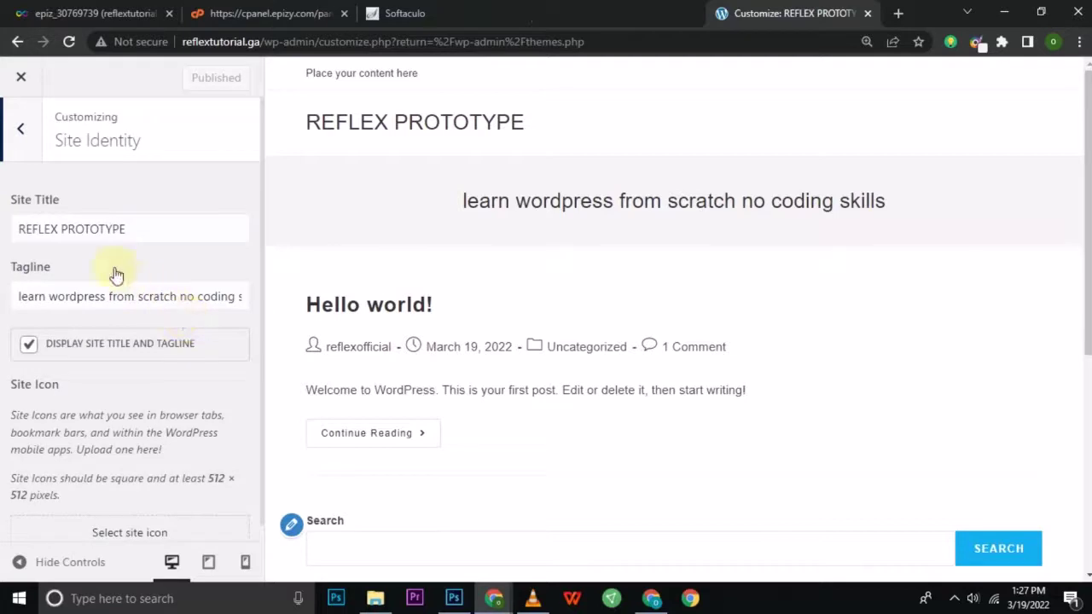
{"action": "left_click_drag", "start_coordinate": [126, 230], "coordinate": [14, 236]}
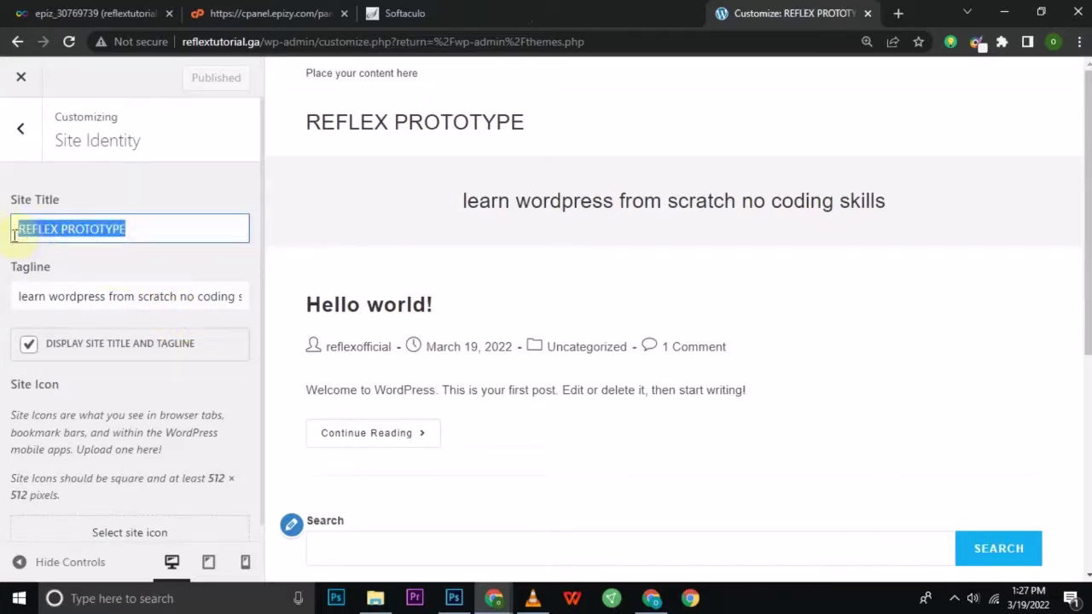
{"action": "left_click", "coordinate": [29, 345]}
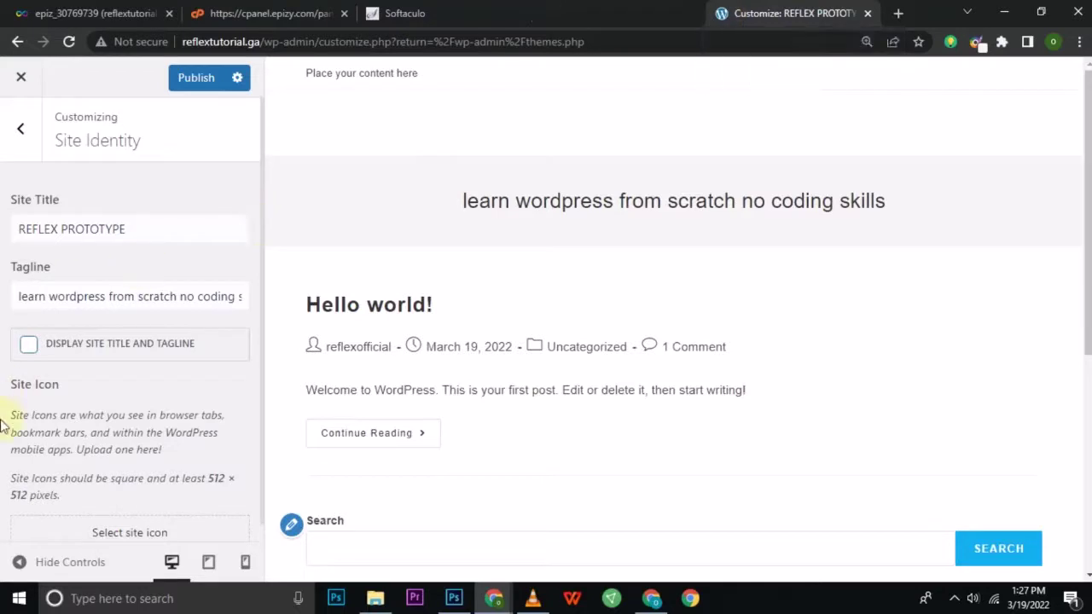
{"action": "left_click", "coordinate": [125, 532]}
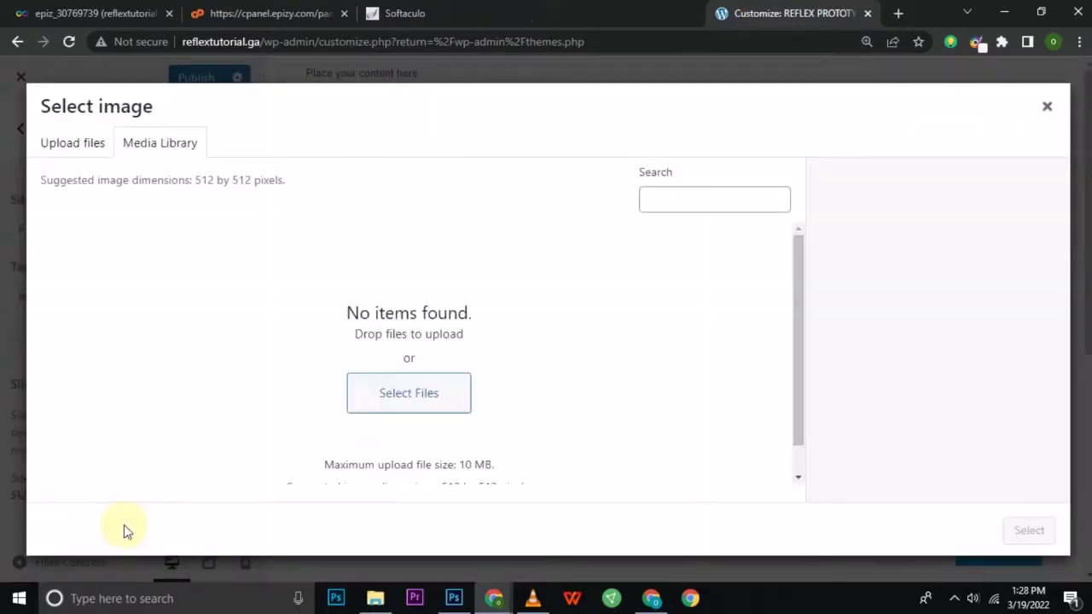
- Choose Select Files in the empty Media Library to upload a site icon image
{"action": "left_click", "coordinate": [390, 403]}
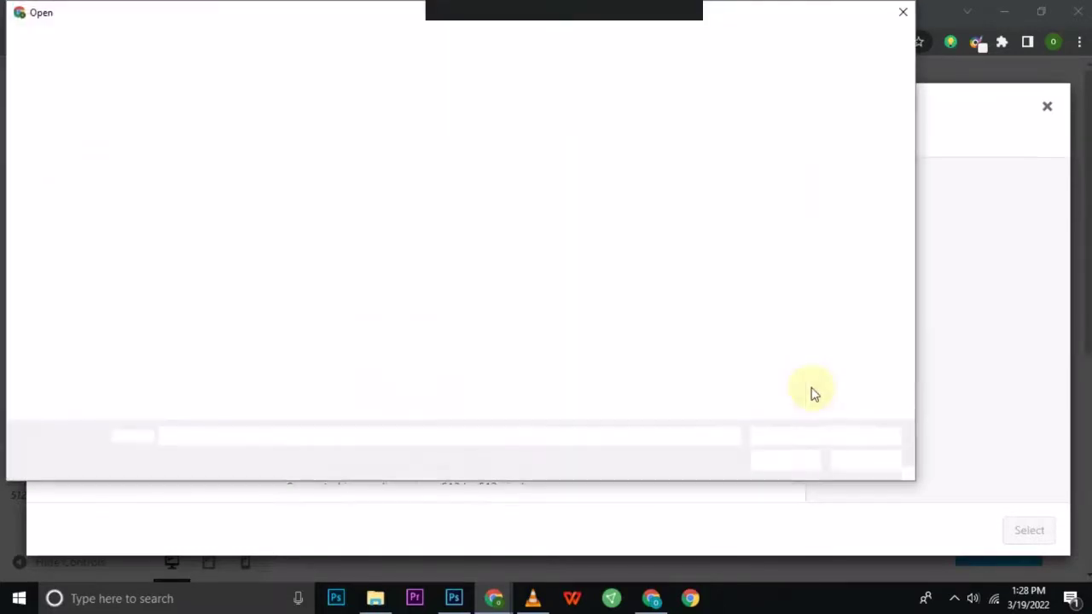
- Upload the 1 post1 photo from folder B into the Media Library
{"action": "left_click", "coordinate": [371, 232]}
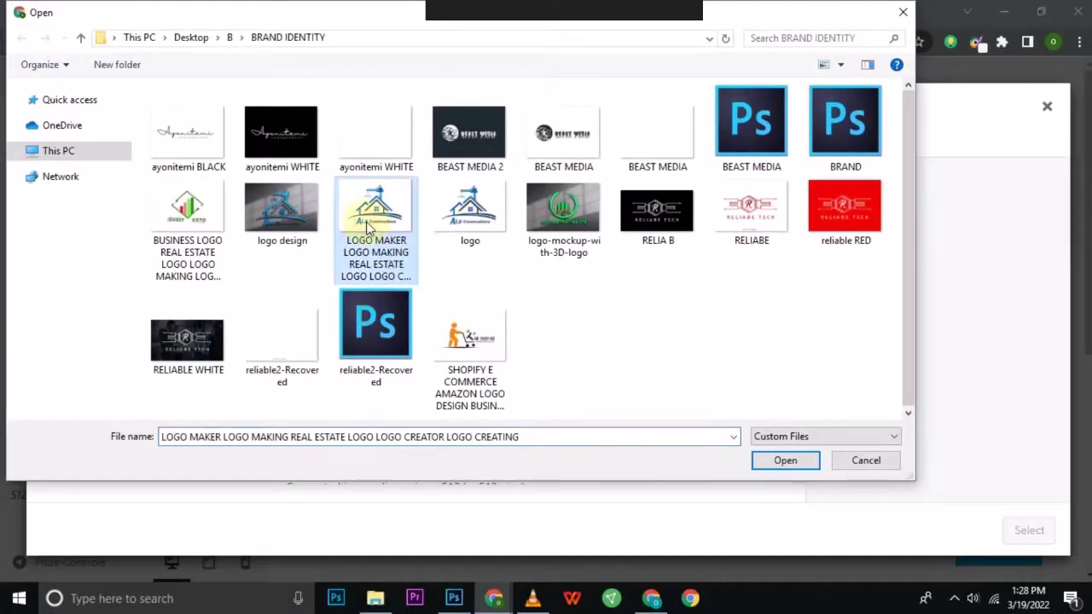
{"action": "key", "text": "BackSpace"}
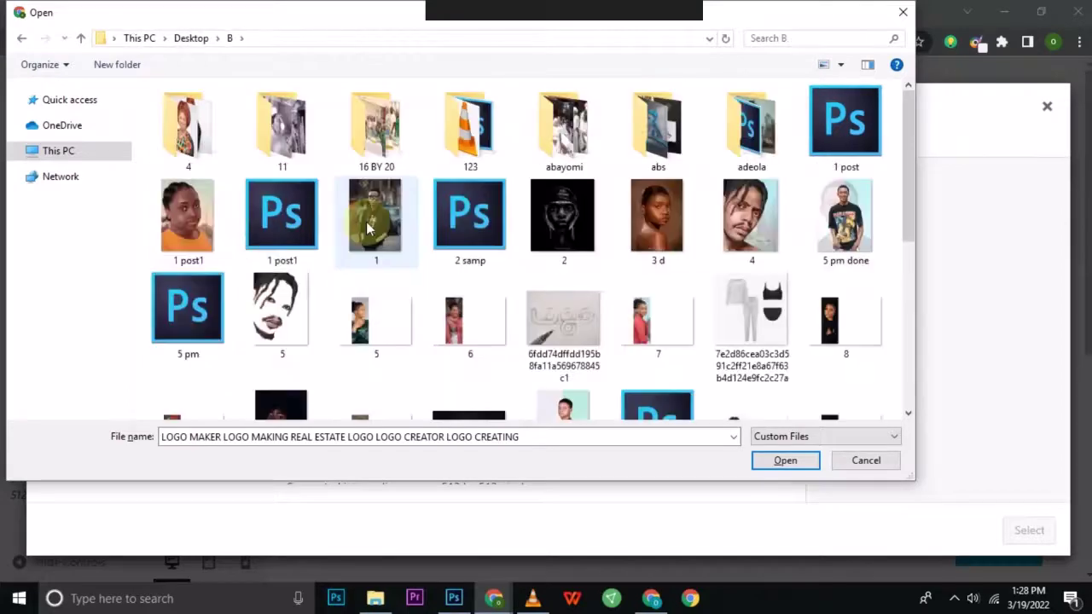
{"action": "key", "text": "Down"}
{"action": "key", "text": "Down"}
{"action": "key", "text": "Down"}
{"action": "key", "text": "Down"}
{"action": "key", "text": "Down"}
{"action": "key", "text": "Down"}
{"action": "key", "text": "Down"}
{"action": "key", "text": "Down"}
{"action": "key", "text": "Down"}
{"action": "key", "text": "Down"}
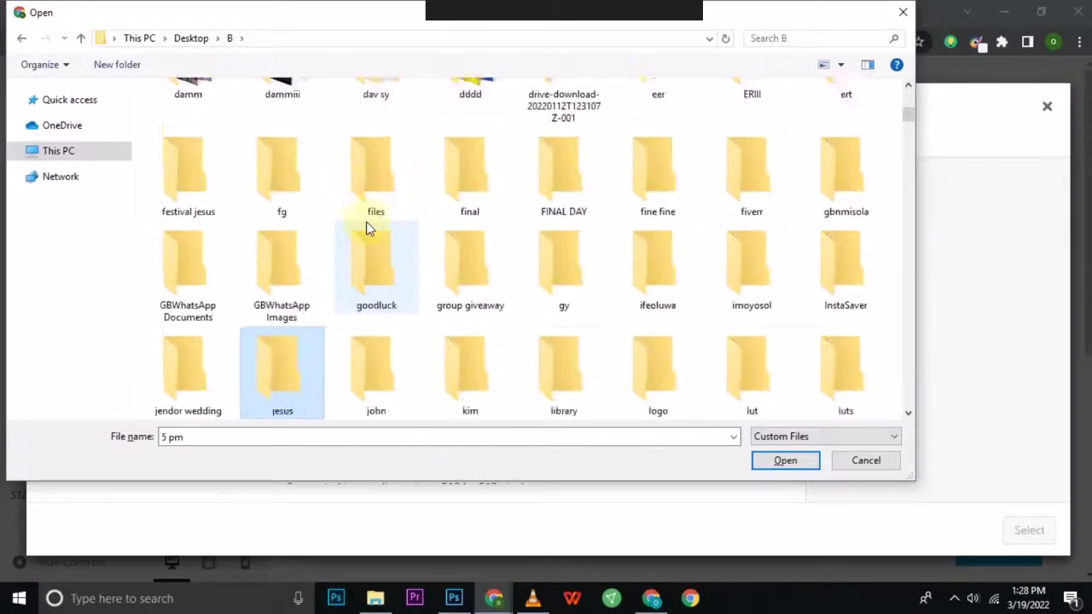
{"action": "key", "text": "Down"}
{"action": "key", "text": "Down"}
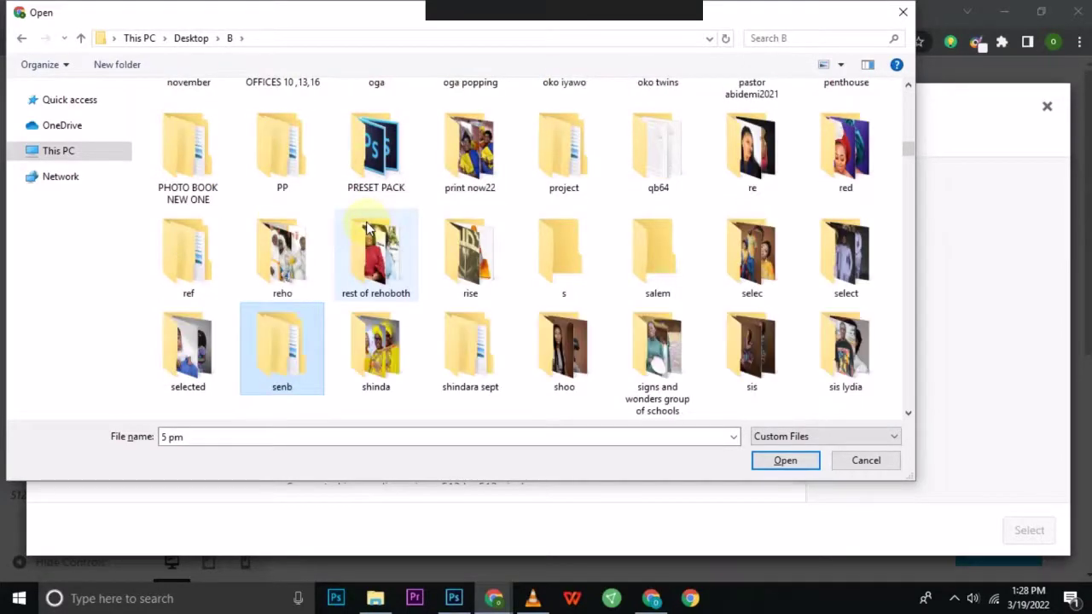
{"action": "key", "text": "Down"}
{"action": "key", "text": "Down"}
{"action": "key", "text": "Down"}
{"action": "key", "text": "Down"}
{"action": "key", "text": "Down"}
{"action": "key", "text": "Down"}
{"action": "key", "text": "Up"}
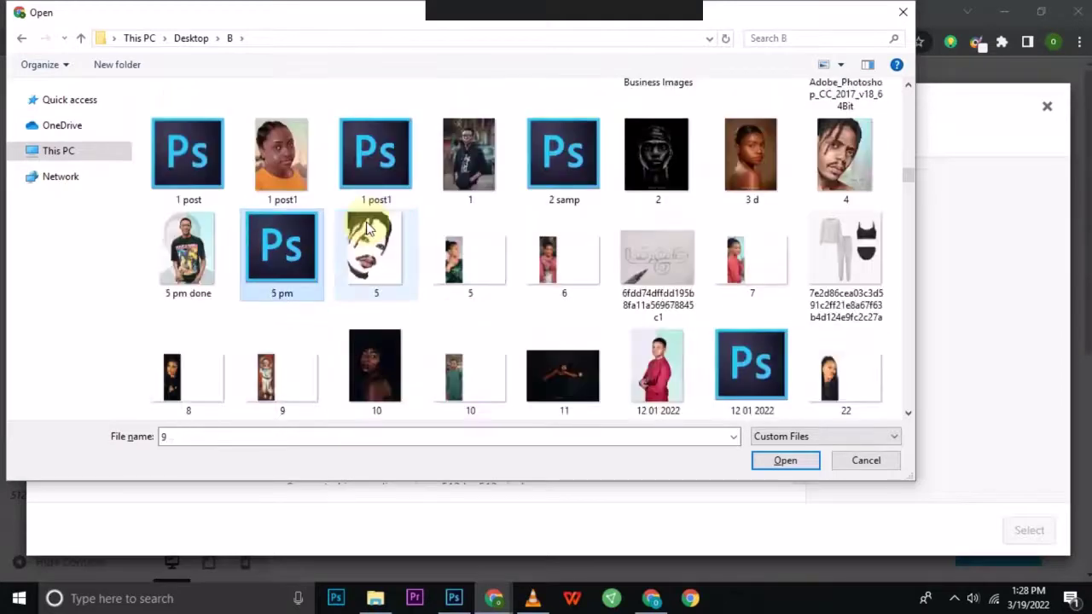
{"action": "key", "text": "Up"}
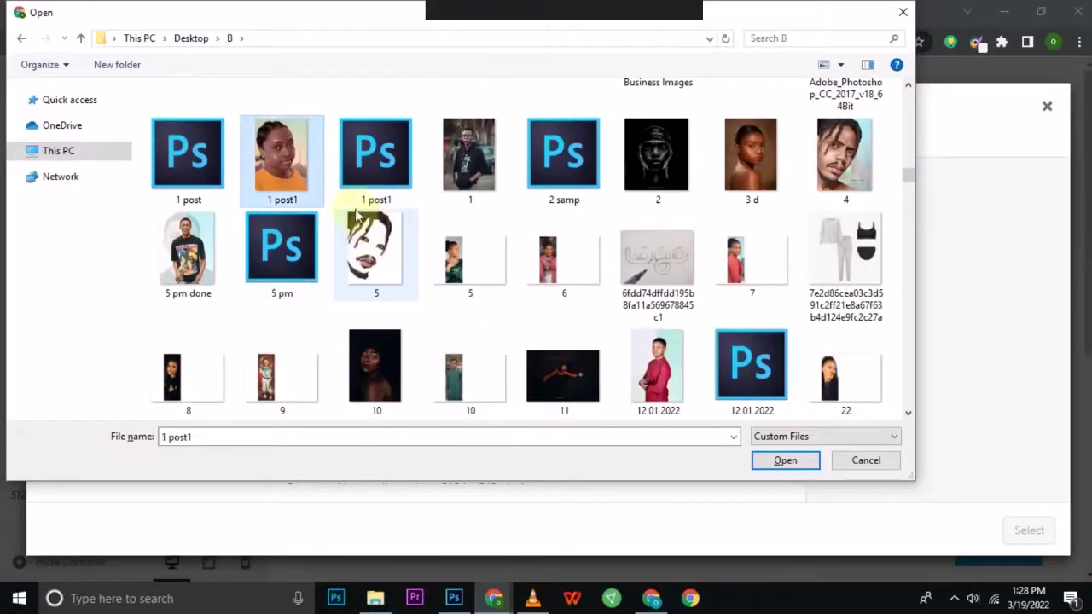
{"action": "double_click", "coordinate": [321, 154]}
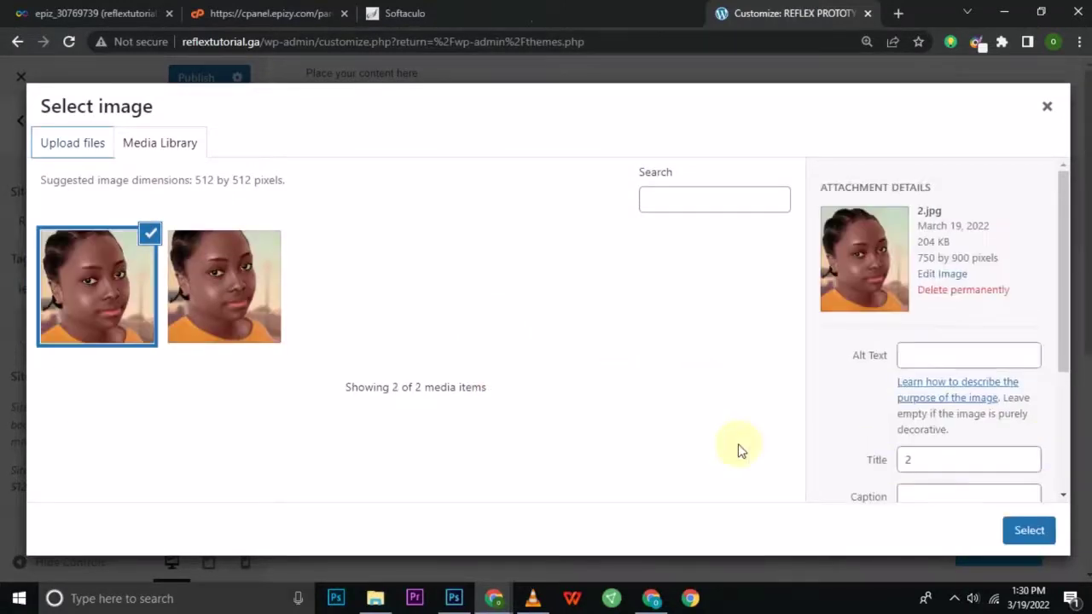
- Use the uploaded portrait as the site icon, cropped around the face
{"action": "left_click", "coordinate": [1031, 533]}
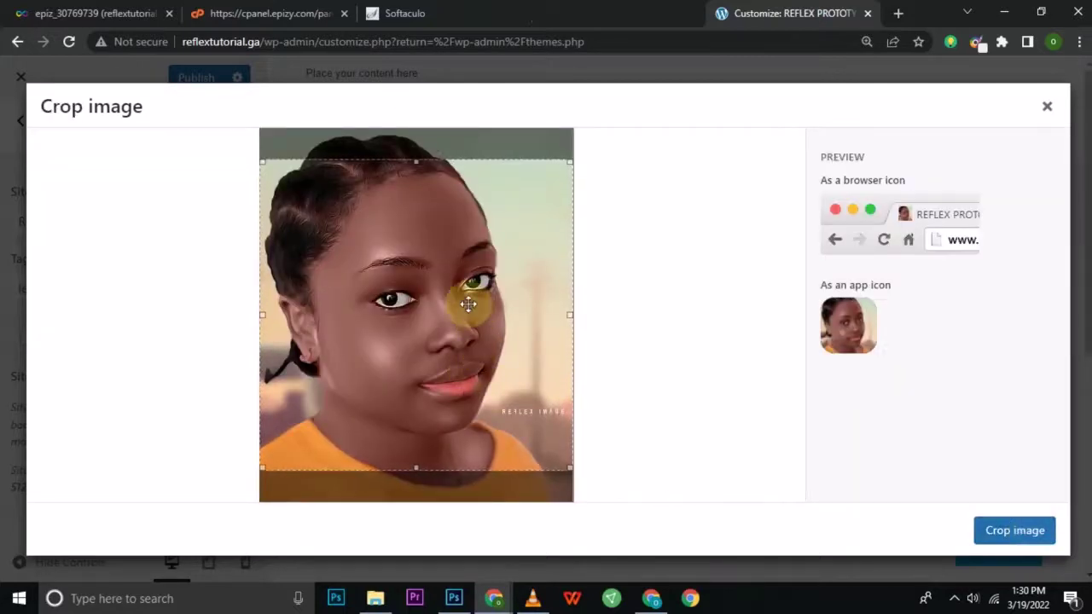
{"action": "left_click_drag", "start_coordinate": [445, 346], "coordinate": [414, 276]}
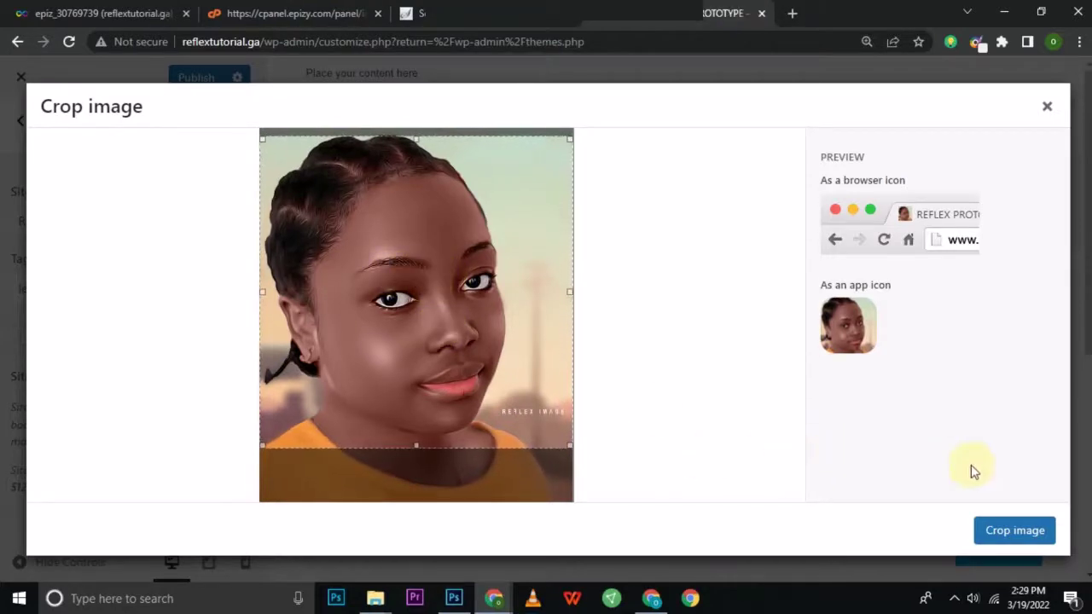
{"action": "left_click", "coordinate": [1010, 533]}
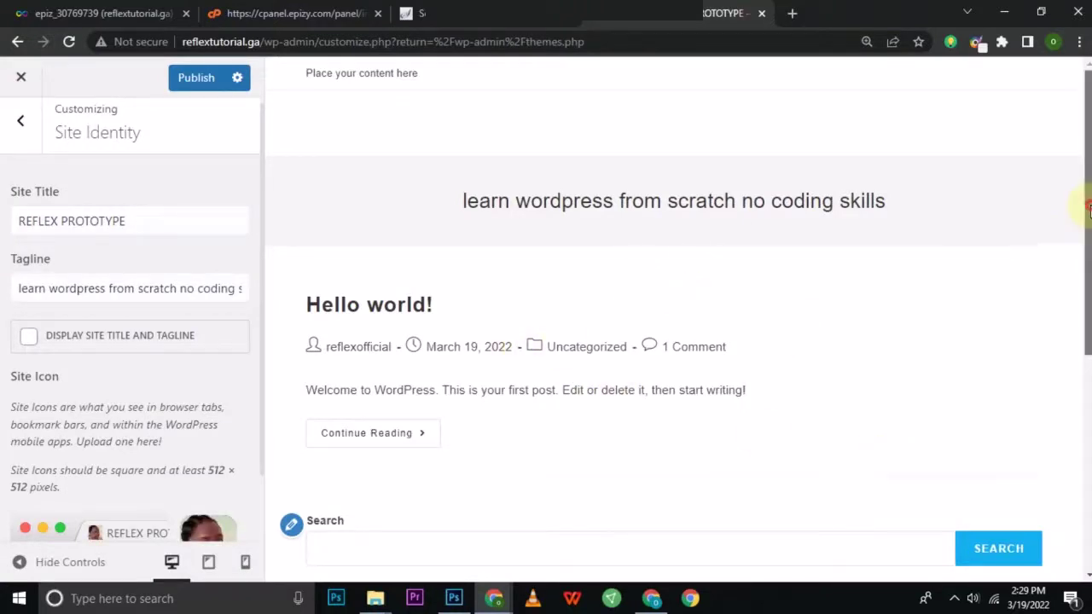
- Review the Site Title and Tagline fields and publish the Site Identity changes
{"action": "scroll", "coordinate": [674, 341], "scroll_direction": "down", "scroll_amount": 2}
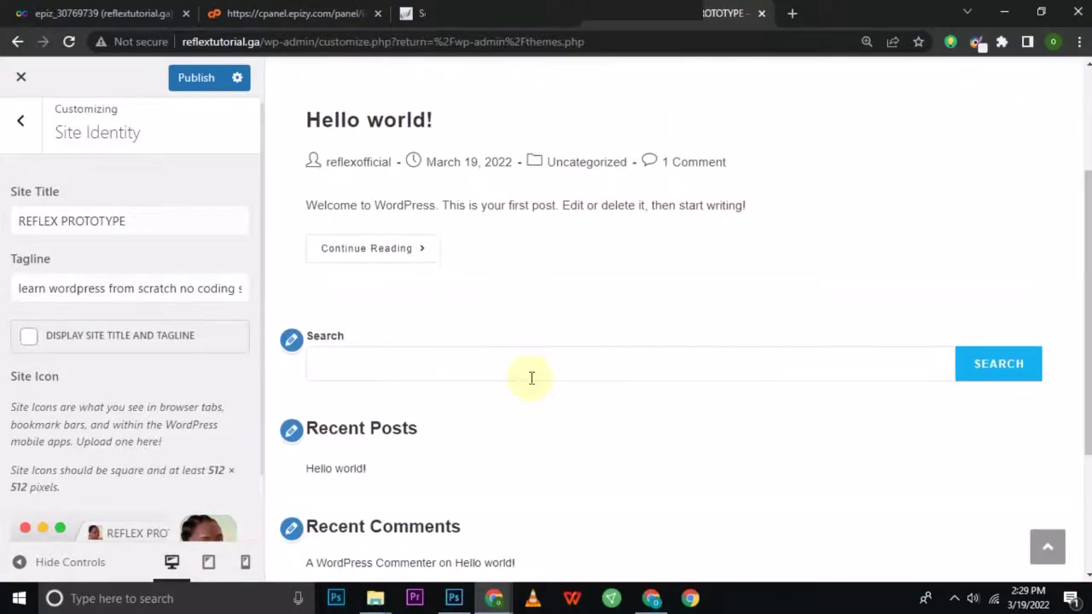
{"action": "left_click", "coordinate": [262, 431]}
{"action": "scroll", "coordinate": [238, 439], "scroll_direction": "down", "scroll_amount": 1}
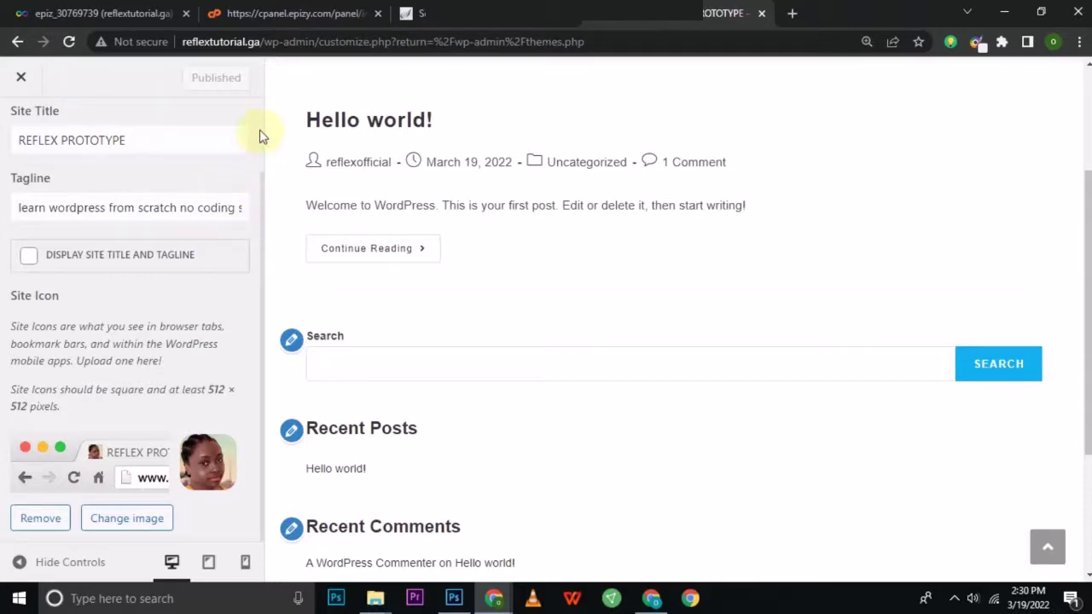
{"action": "triple_click", "coordinate": [264, 131]}
{"action": "left_click", "coordinate": [252, 144]}
{"action": "left_click", "coordinate": [241, 187]}
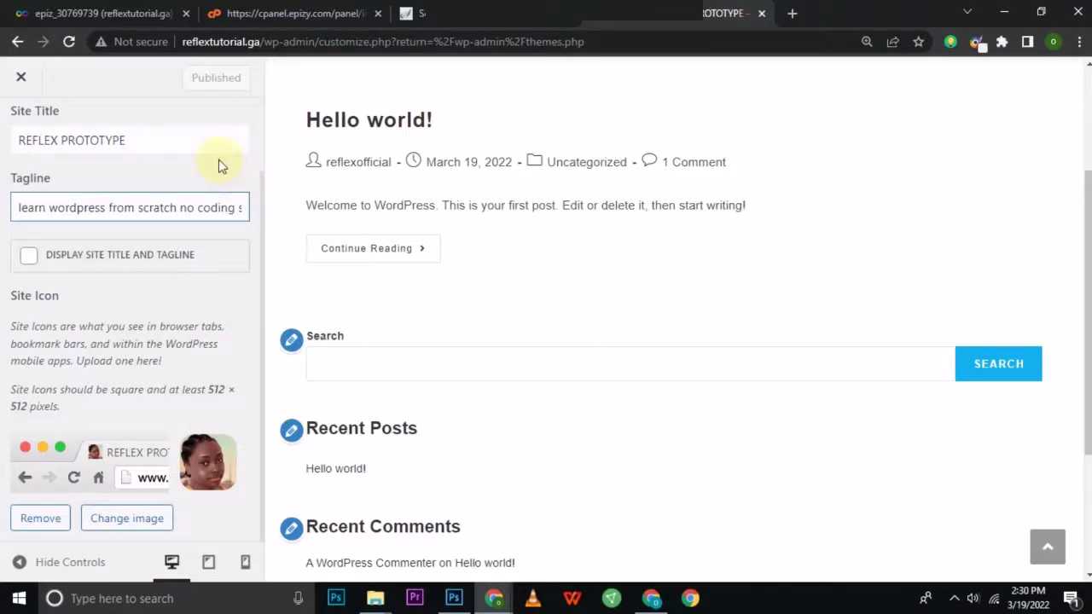
{"action": "key", "text": "shift+Tab"}
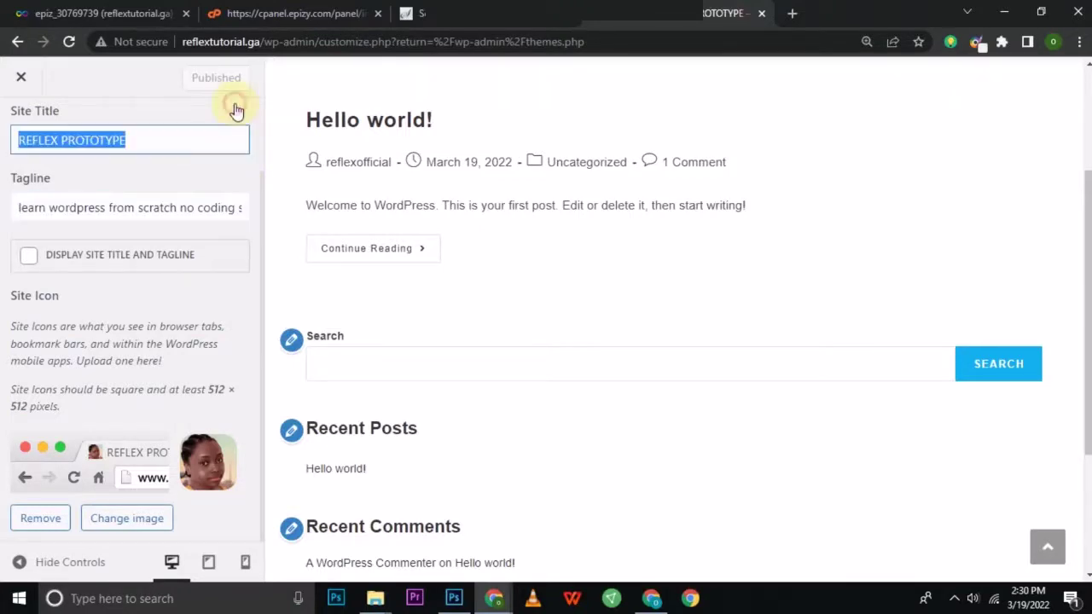
{"action": "key", "text": "Home"}
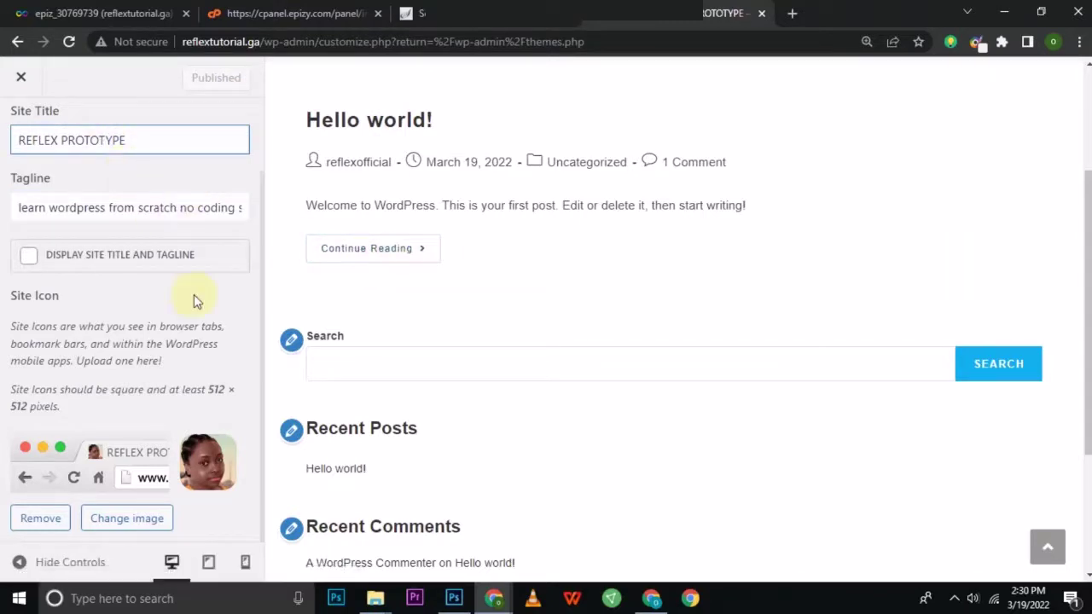
{"action": "left_click", "coordinate": [203, 316]}
{"action": "scroll", "coordinate": [204, 317], "scroll_direction": "up", "scroll_amount": 1}
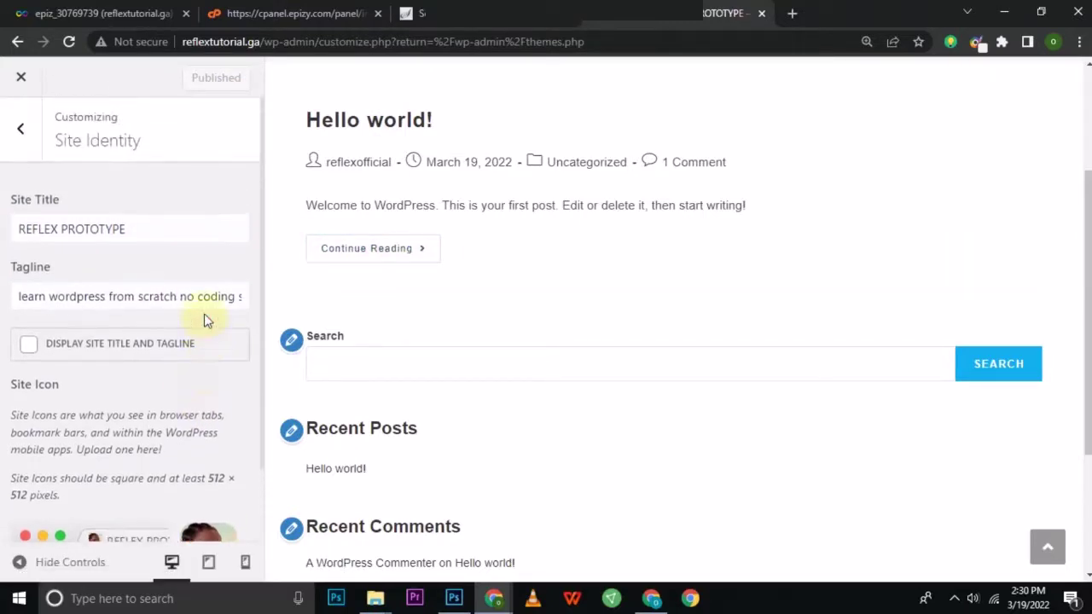
- Start creating a new menu named reflex 001 in the Customizer's Menus section
{"action": "left_click", "coordinate": [17, 141]}
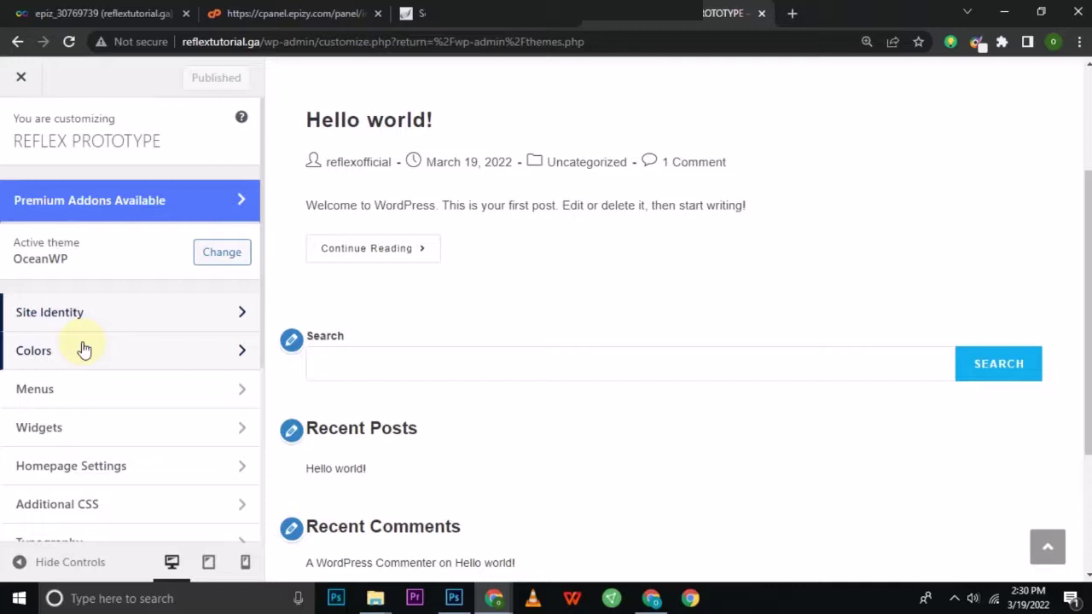
{"action": "left_click", "coordinate": [100, 401]}
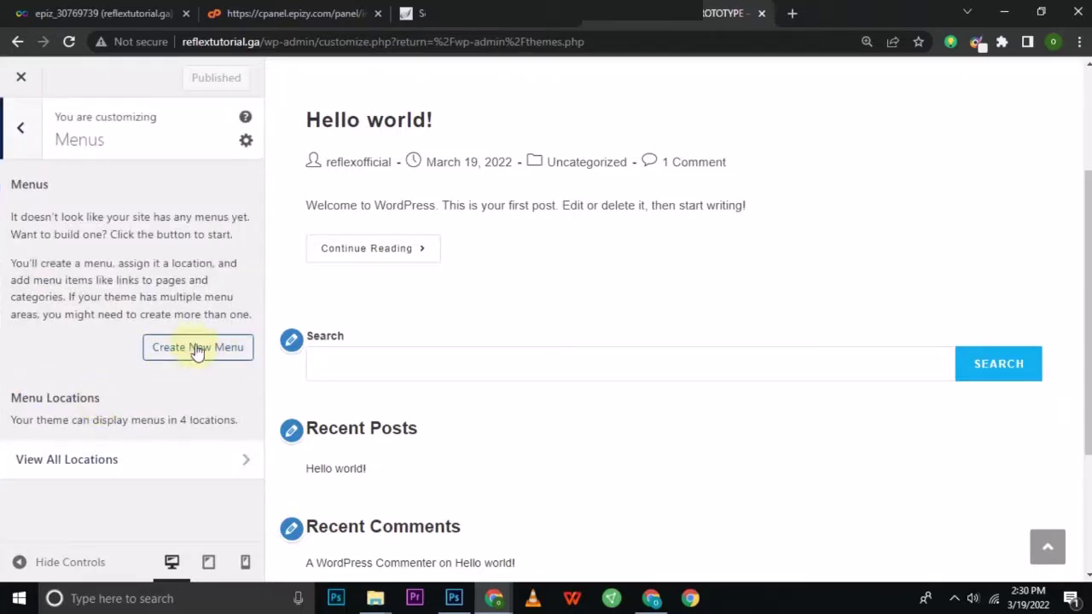
{"action": "left_click", "coordinate": [178, 348]}
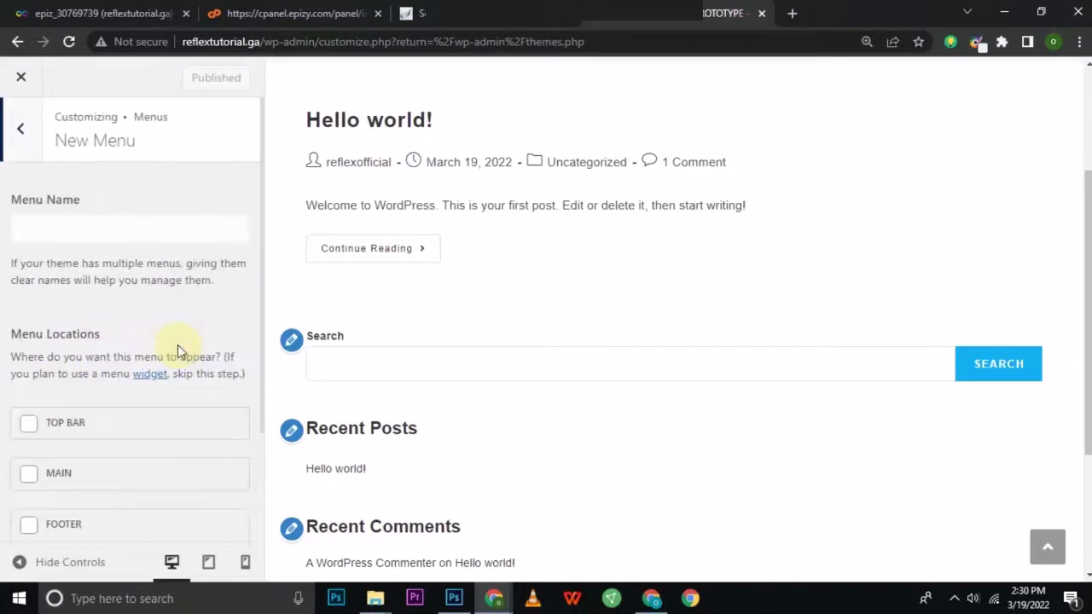
{"action": "left_click", "coordinate": [77, 228]}
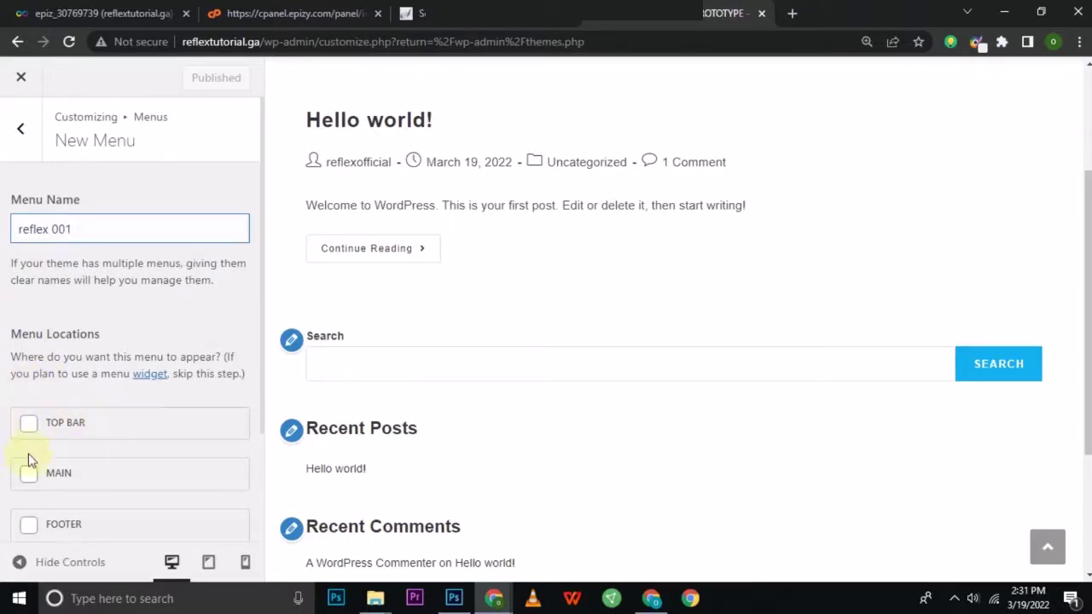
- Assign reflex 001 to the Main, Footer and Mobile (Optional) locations and create it
{"action": "left_click", "coordinate": [29, 475]}
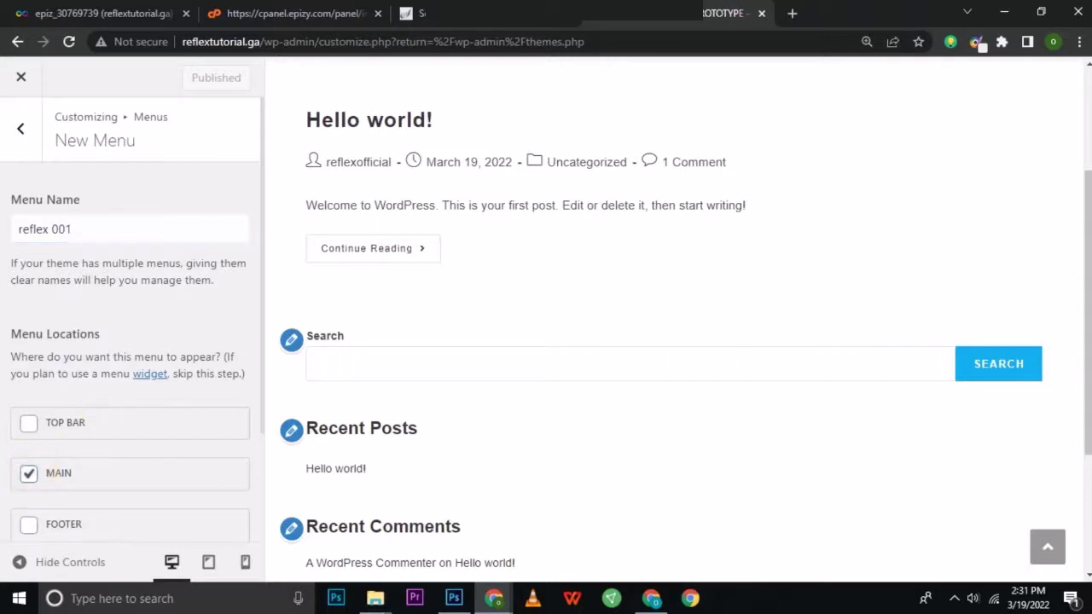
{"action": "scroll", "coordinate": [416, 333], "scroll_direction": "down", "scroll_amount": 2}
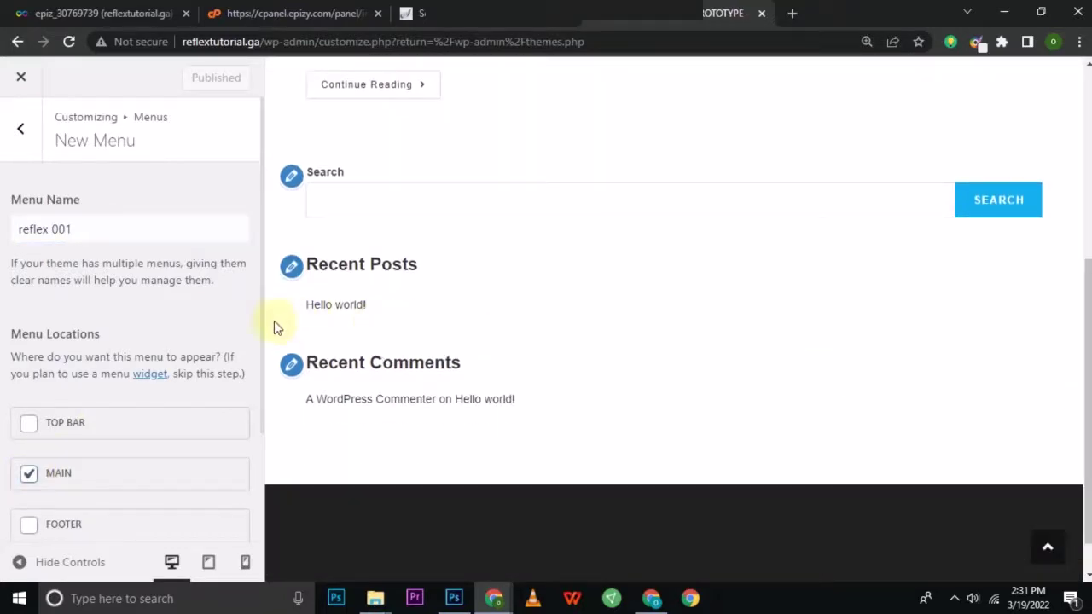
{"action": "scroll", "coordinate": [214, 330], "scroll_direction": "down", "scroll_amount": 1}
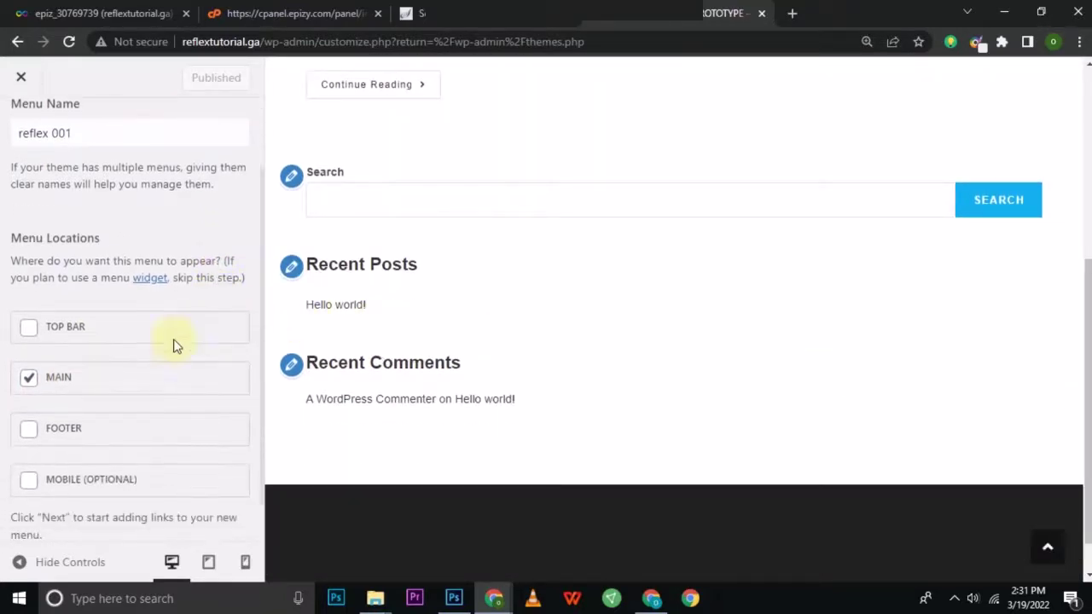
{"action": "left_click", "coordinate": [26, 439]}
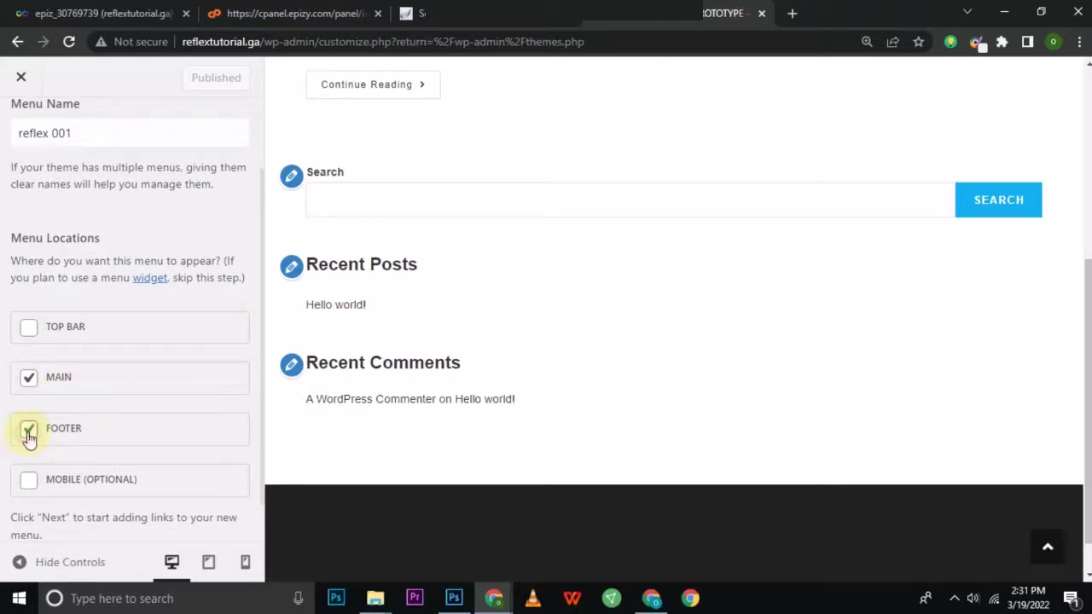
{"action": "left_click", "coordinate": [29, 483]}
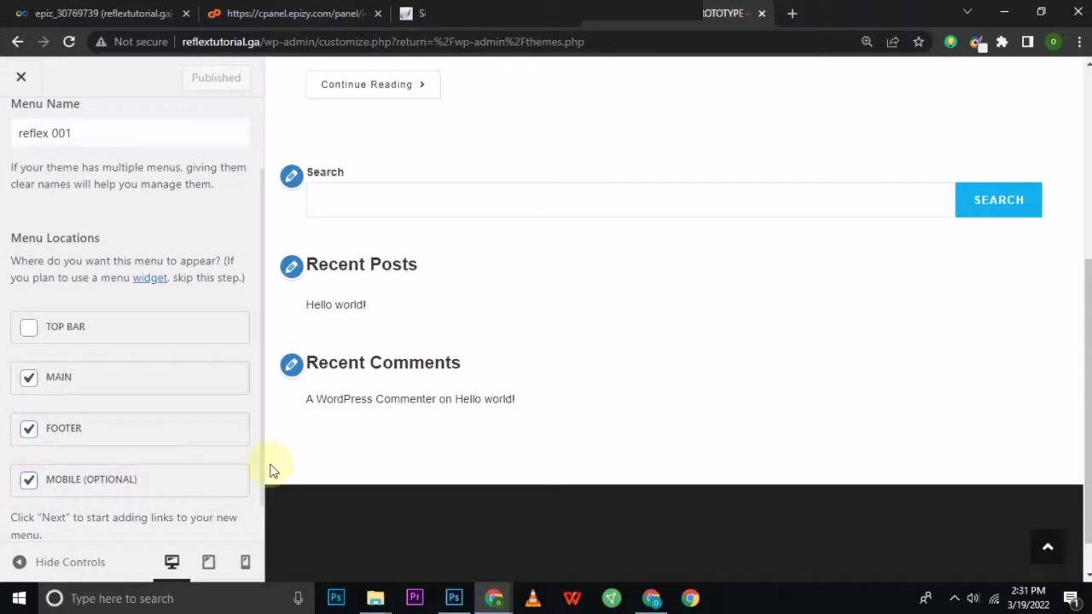
{"action": "triple_click", "coordinate": [246, 519]}
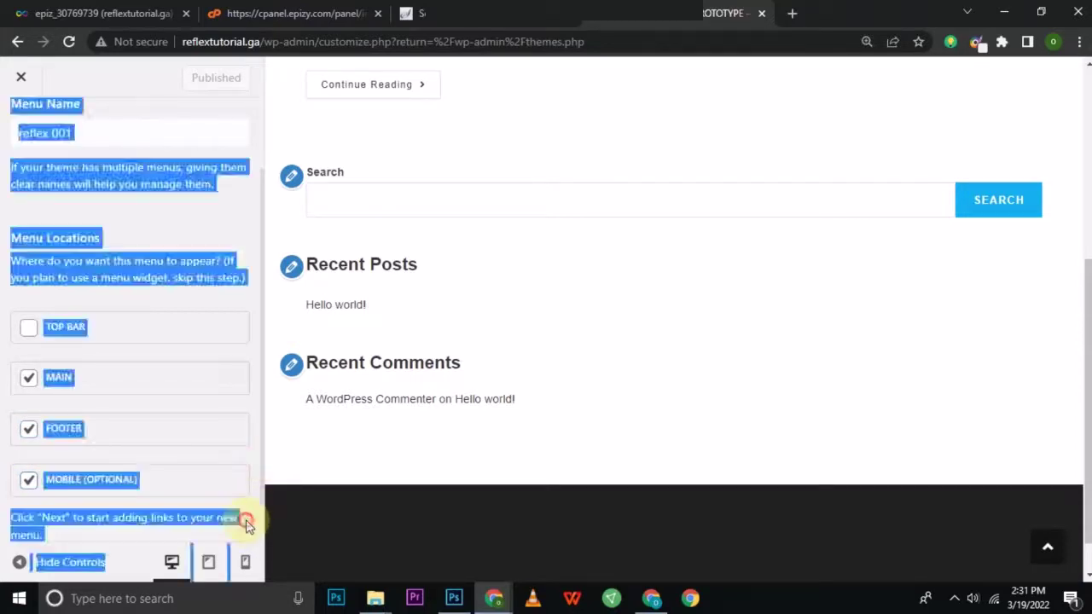
{"action": "left_click", "coordinate": [245, 519]}
{"action": "scroll", "coordinate": [246, 520], "scroll_direction": "down", "scroll_amount": 1}
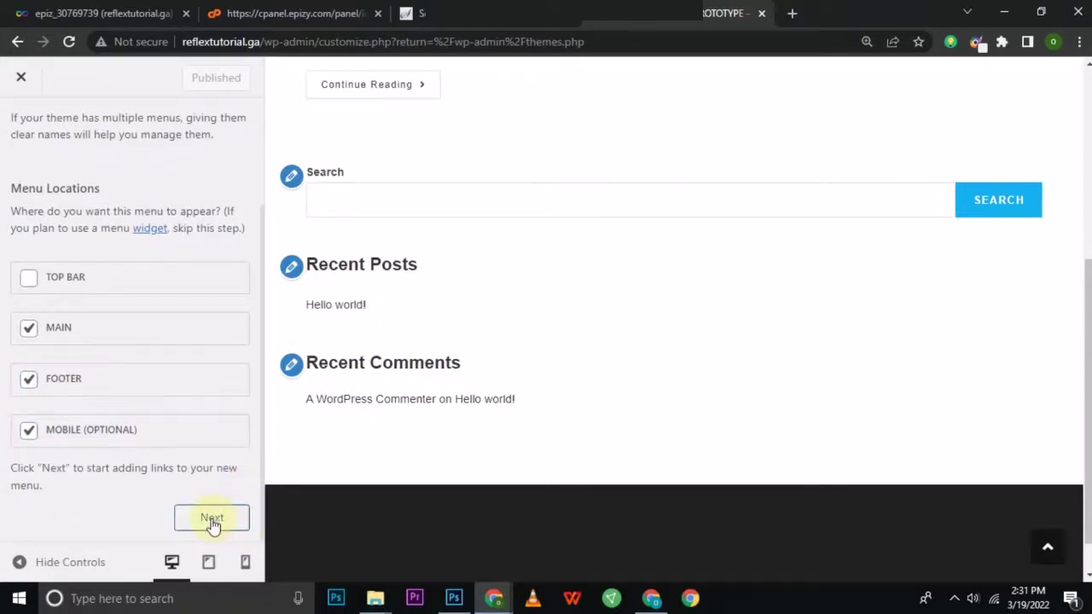
{"action": "left_click", "coordinate": [211, 519]}
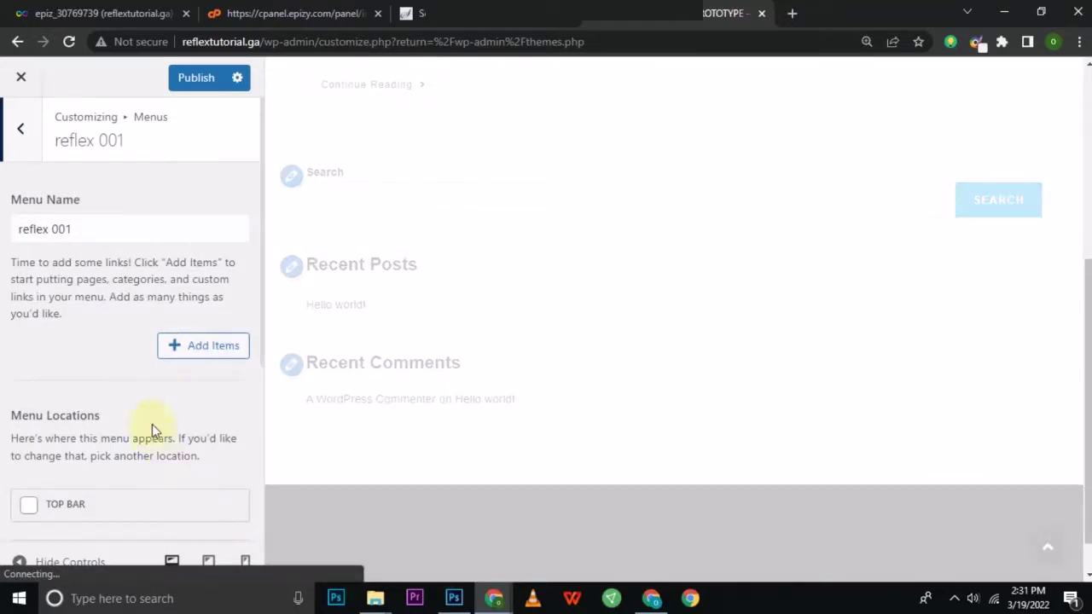
- Add Sample Page to the reflex 001 menu, then remove it again
{"action": "left_click", "coordinate": [194, 355]}
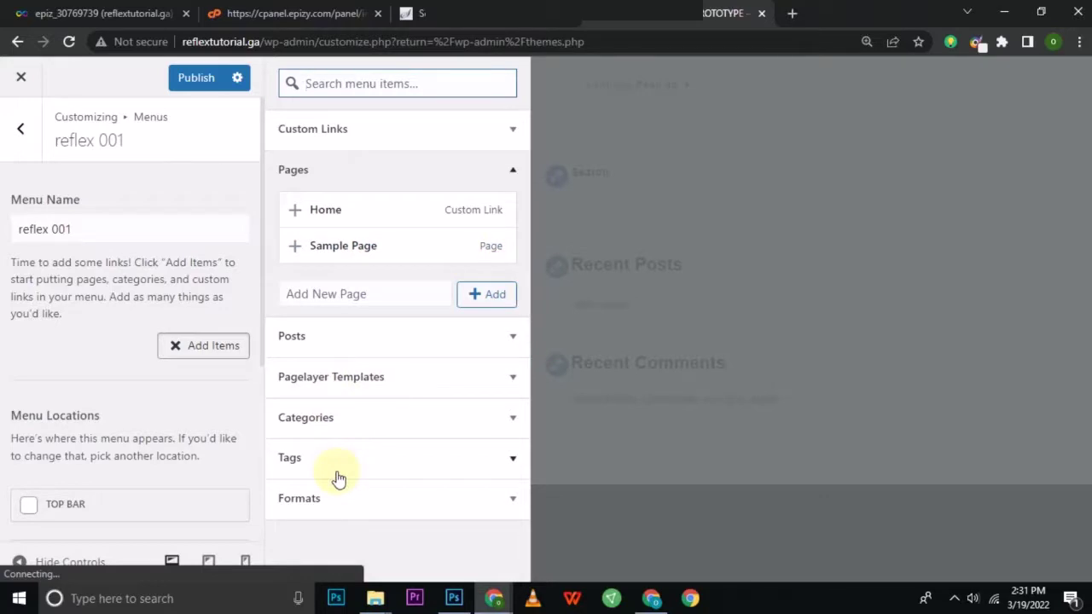
{"action": "left_click", "coordinate": [331, 251]}
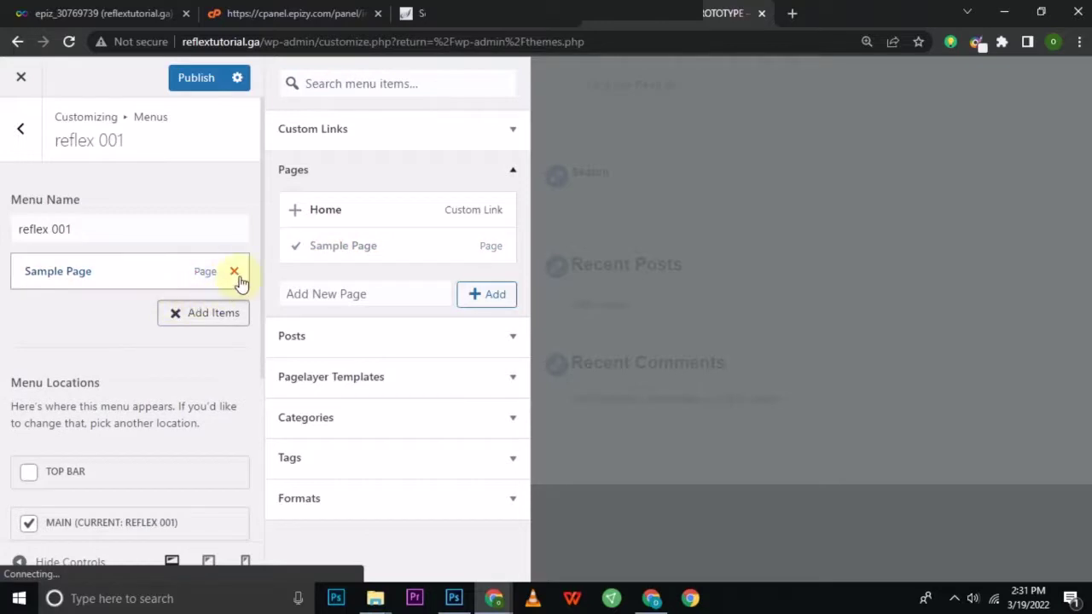
{"action": "left_click", "coordinate": [235, 275]}
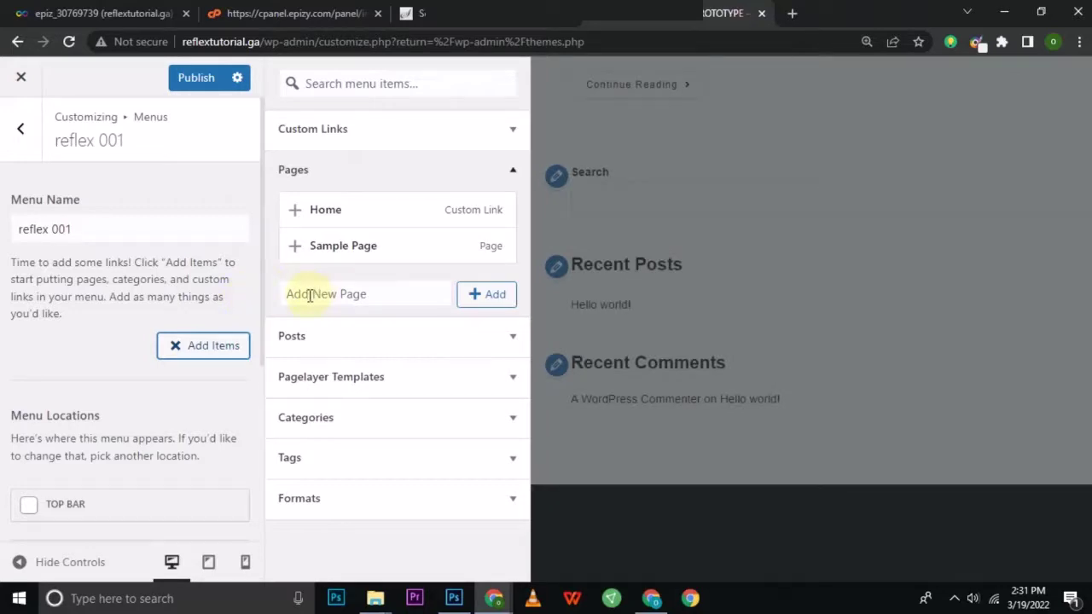
- Add new pages STORE, ABOUT US and SMUDGE PAINTING to the menu, and begin VIDEO TUTORIAL
{"action": "left_click", "coordinate": [310, 295]}
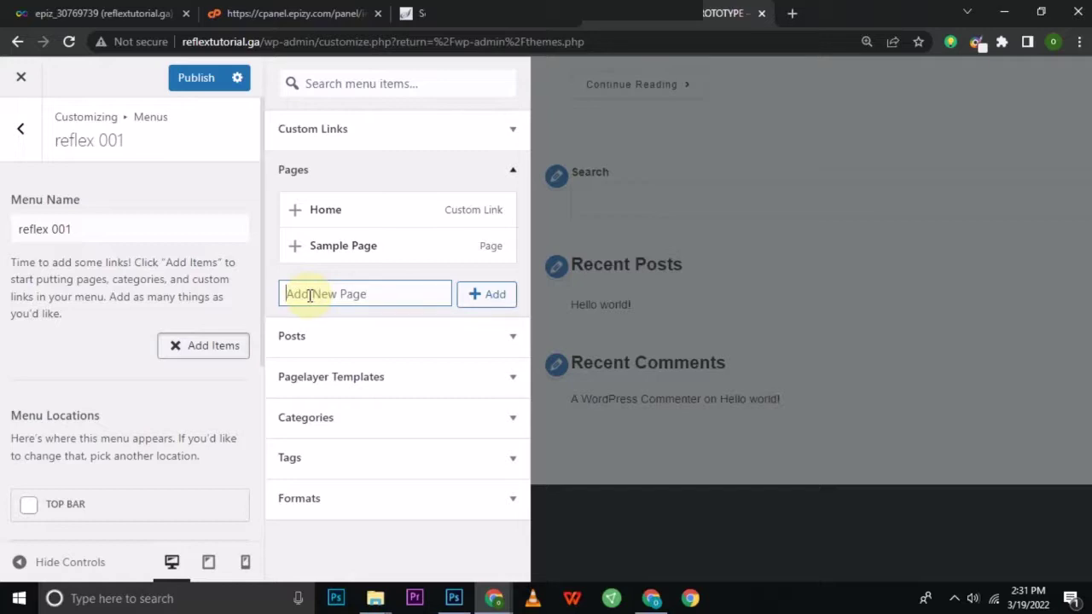
{"action": "type", "text": "STORE"}
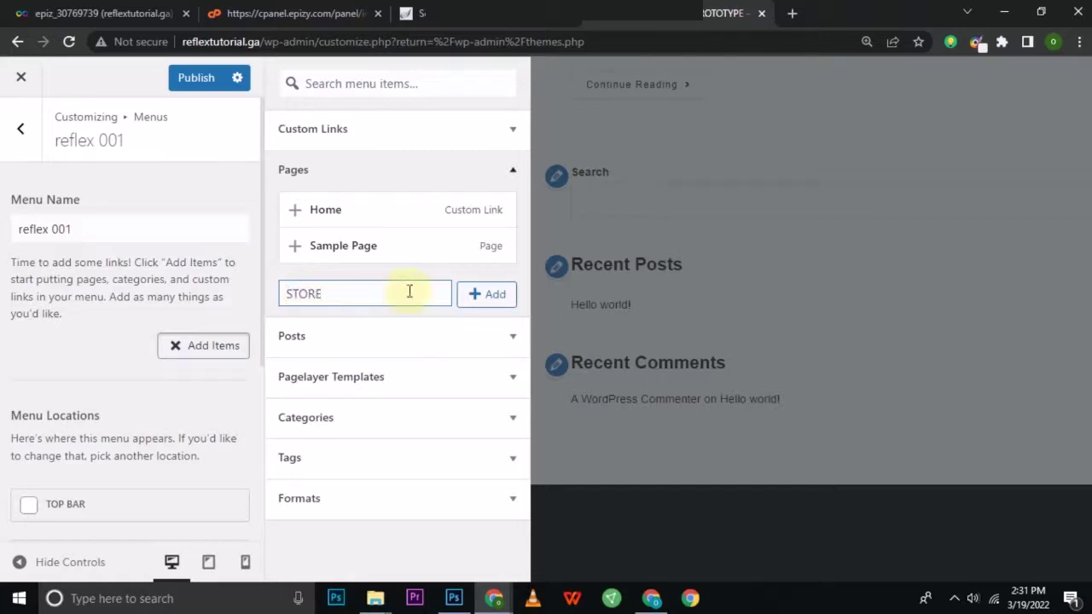
{"action": "left_click", "coordinate": [493, 293]}
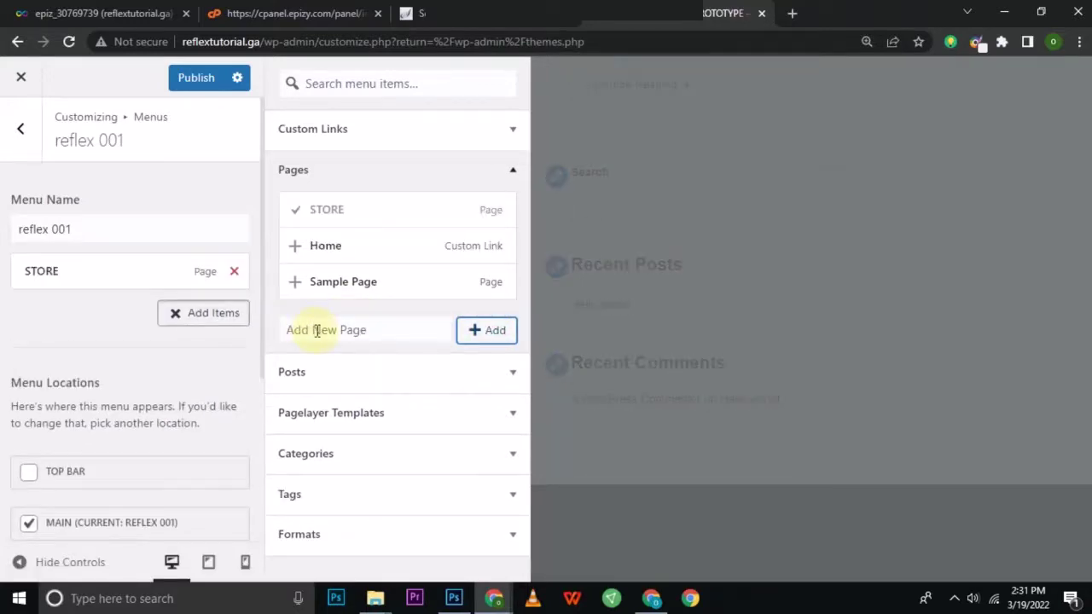
{"action": "left_click", "coordinate": [313, 331]}
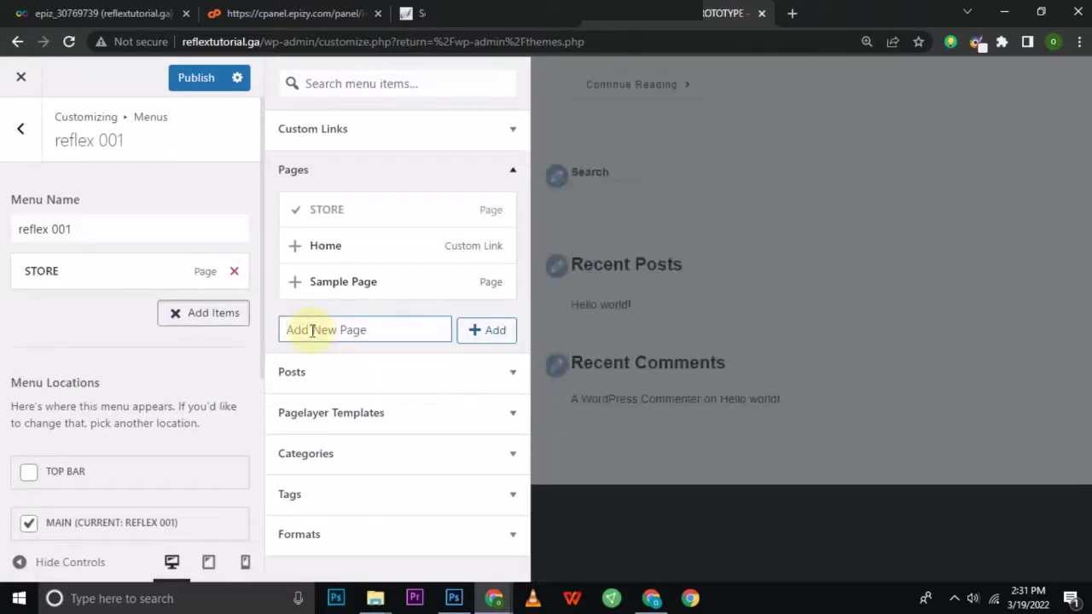
{"action": "type", "text": "ABOUT"}
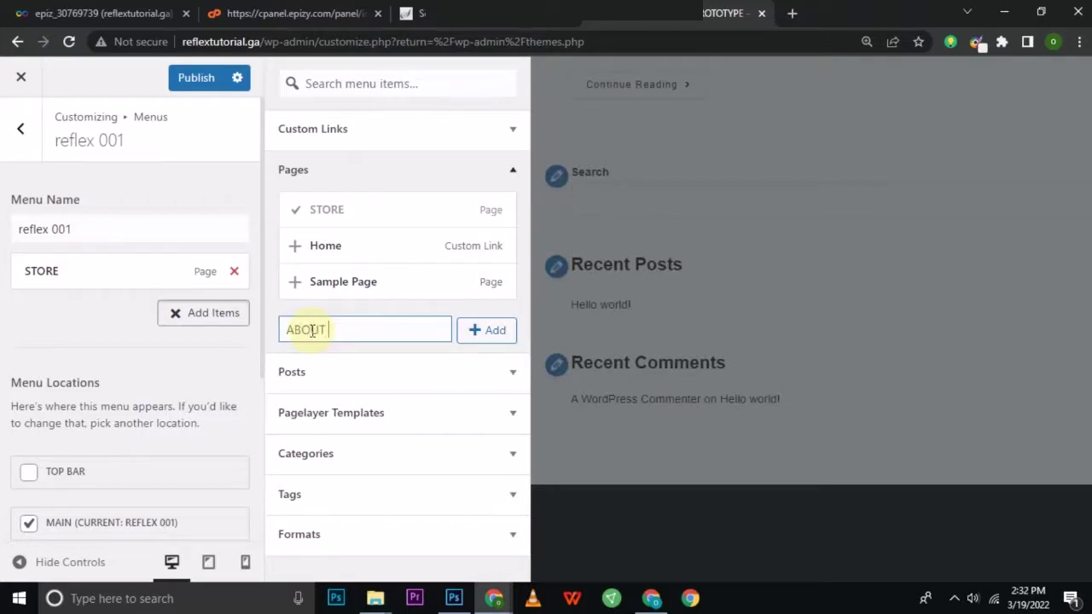
{"action": "type", "text": " US"}
{"action": "left_click", "coordinate": [475, 331]}
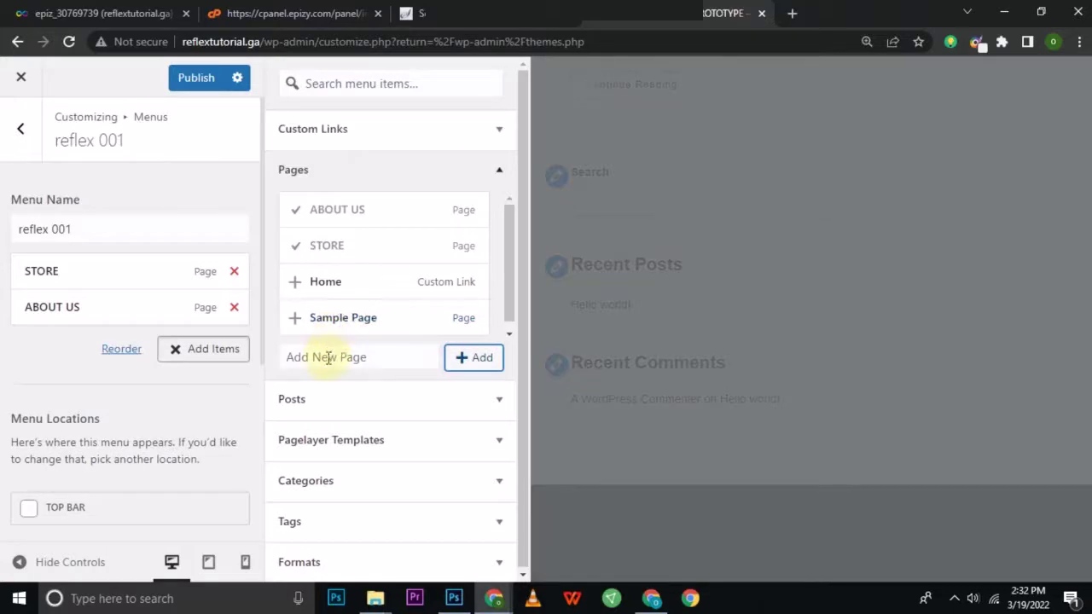
{"action": "left_click", "coordinate": [329, 358]}
{"action": "type", "text": "SMUDGE PAINTI"}
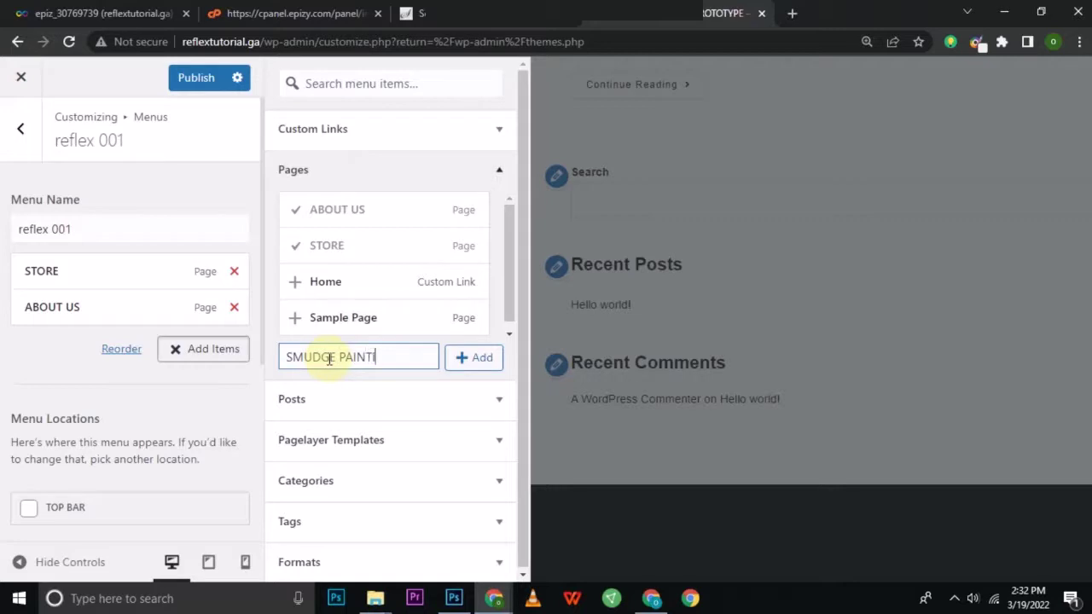
{"action": "type", "text": "NG"}
{"action": "left_click", "coordinate": [469, 357]}
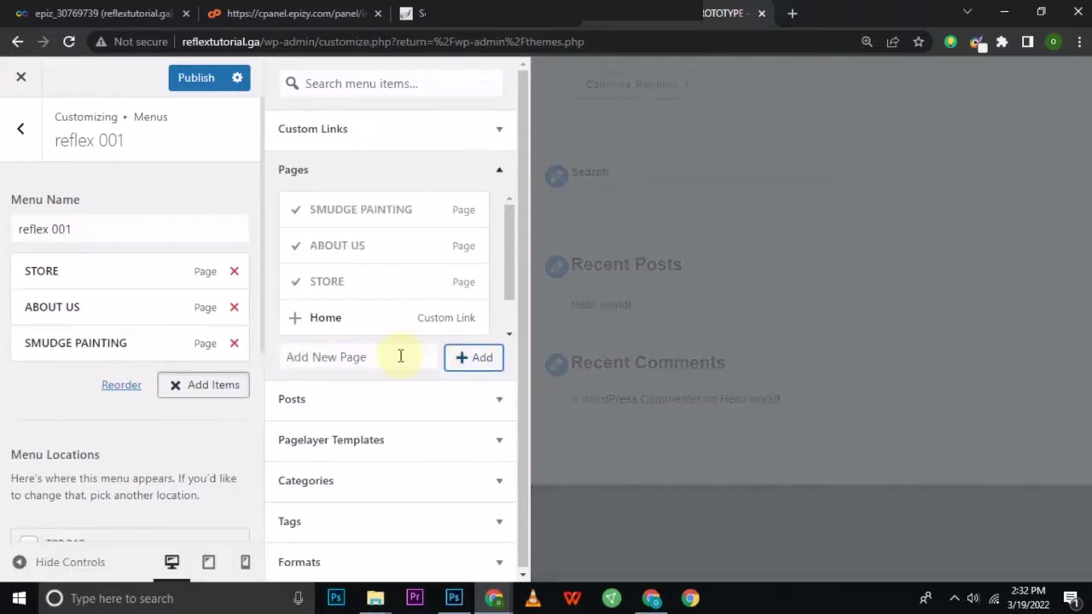
{"action": "left_click", "coordinate": [399, 357]}
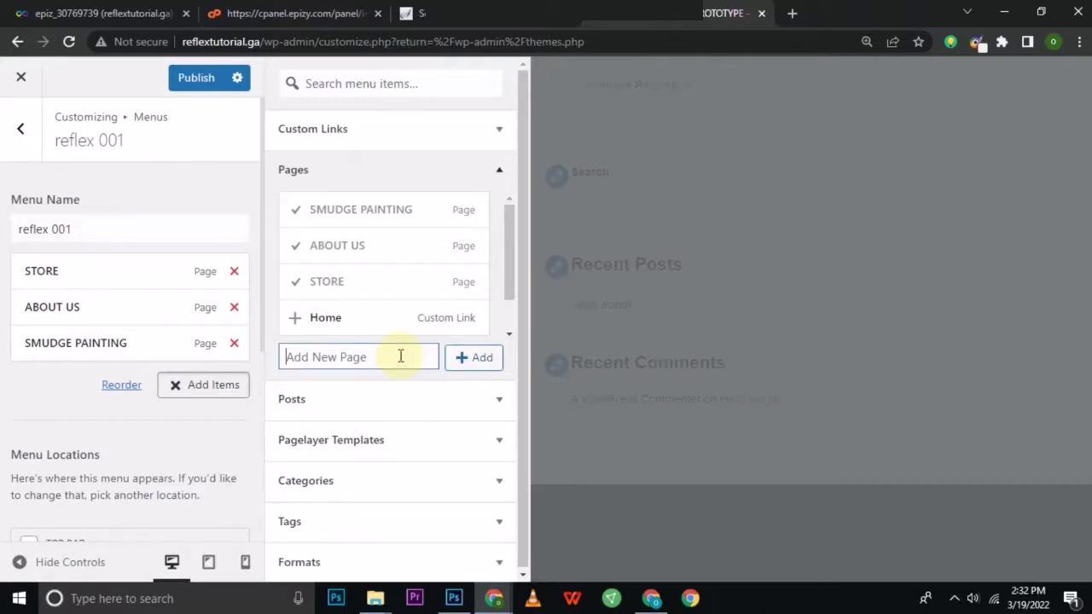
{"action": "type", "text": "VIDEO TUTORIAL"}
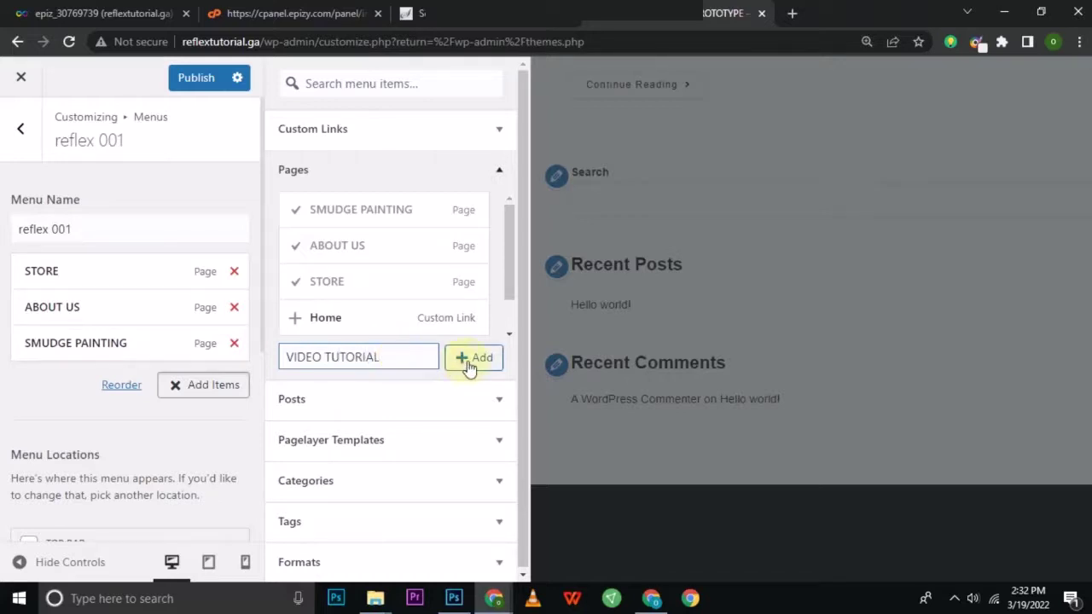
- Add VIDEO TUTORIAL, PHOTOGRAPHY and CONTACT as new pages in the reflex 001 menu
{"action": "left_click", "coordinate": [472, 361]}
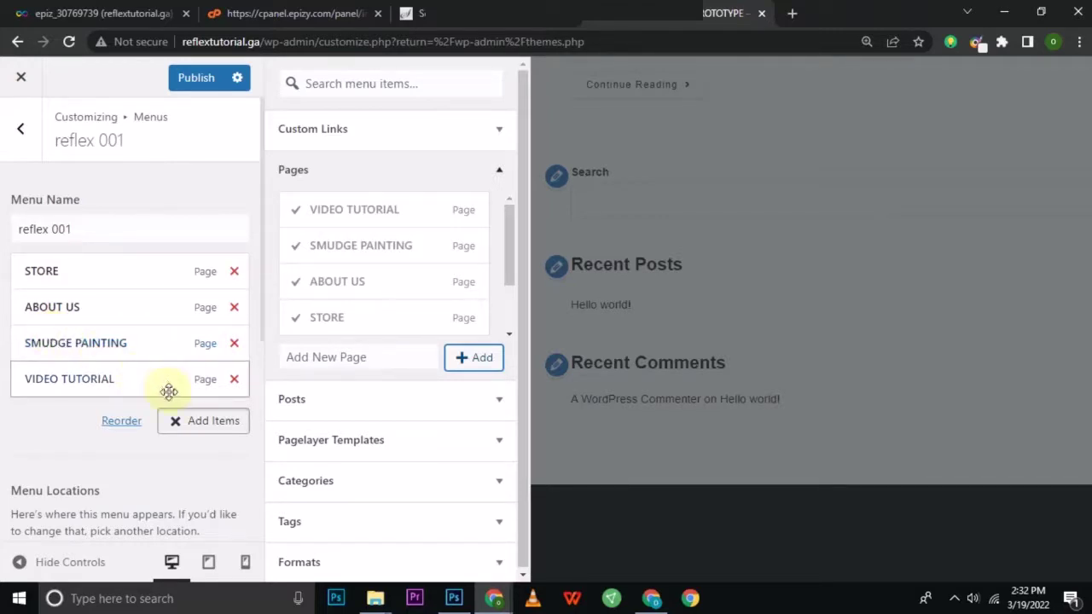
{"action": "left_click", "coordinate": [321, 363]}
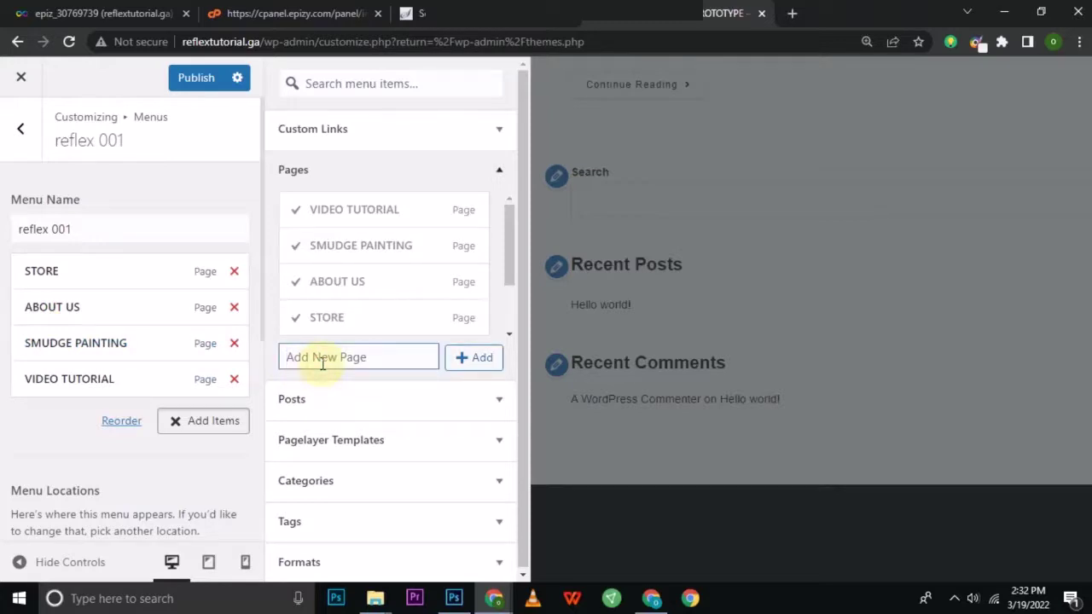
{"action": "type", "text": "PHOTOGRAPHY"}
{"action": "left_click", "coordinate": [470, 359]}
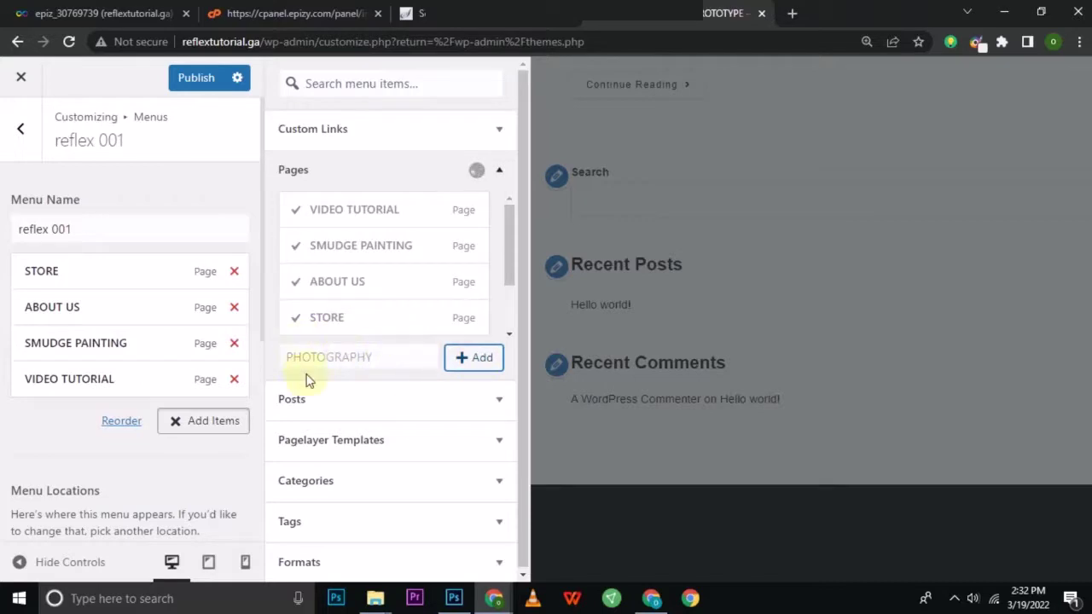
{"action": "left_click", "coordinate": [326, 357]}
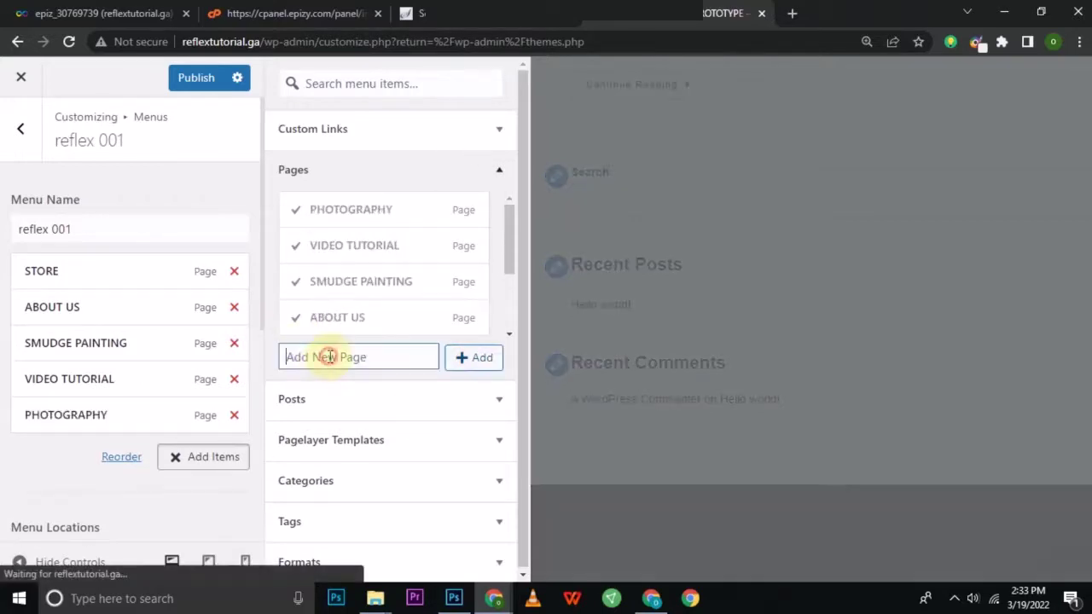
{"action": "type", "text": "CONT"}
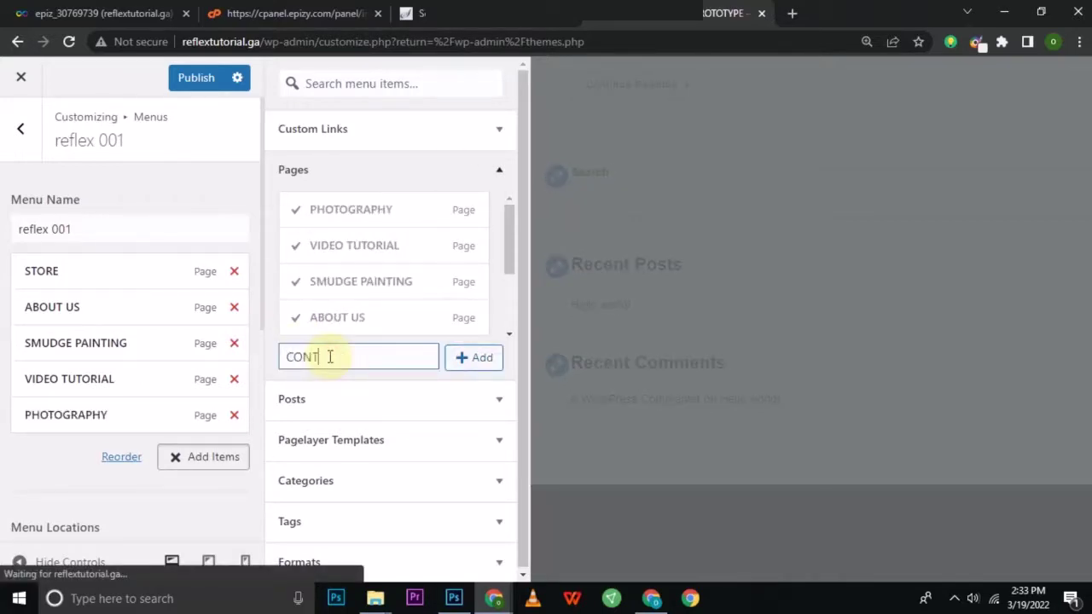
{"action": "type", "text": "ACT"}
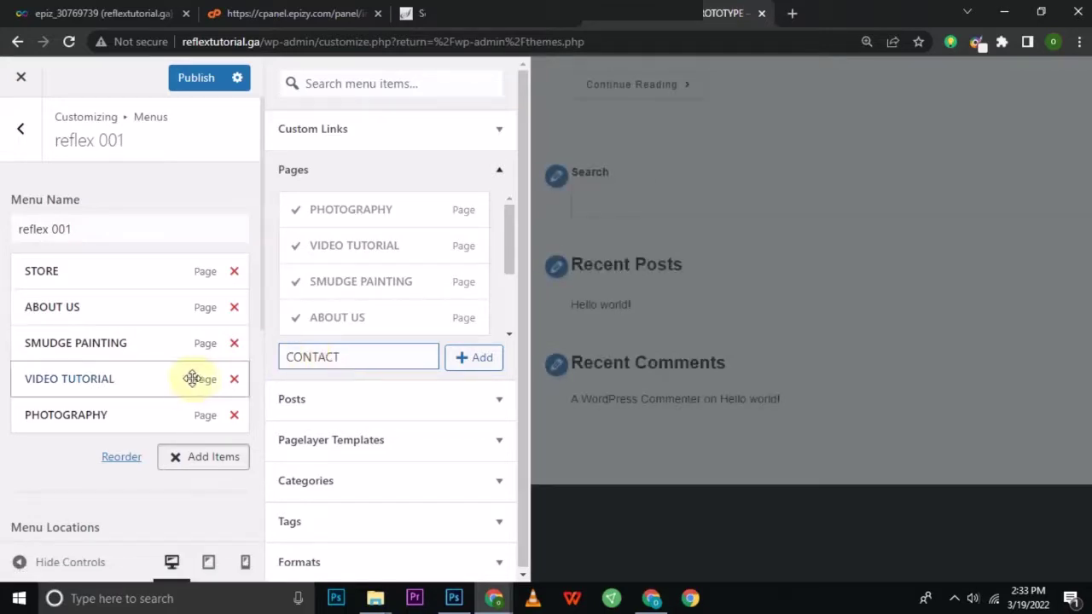
{"action": "left_click", "coordinate": [475, 356]}
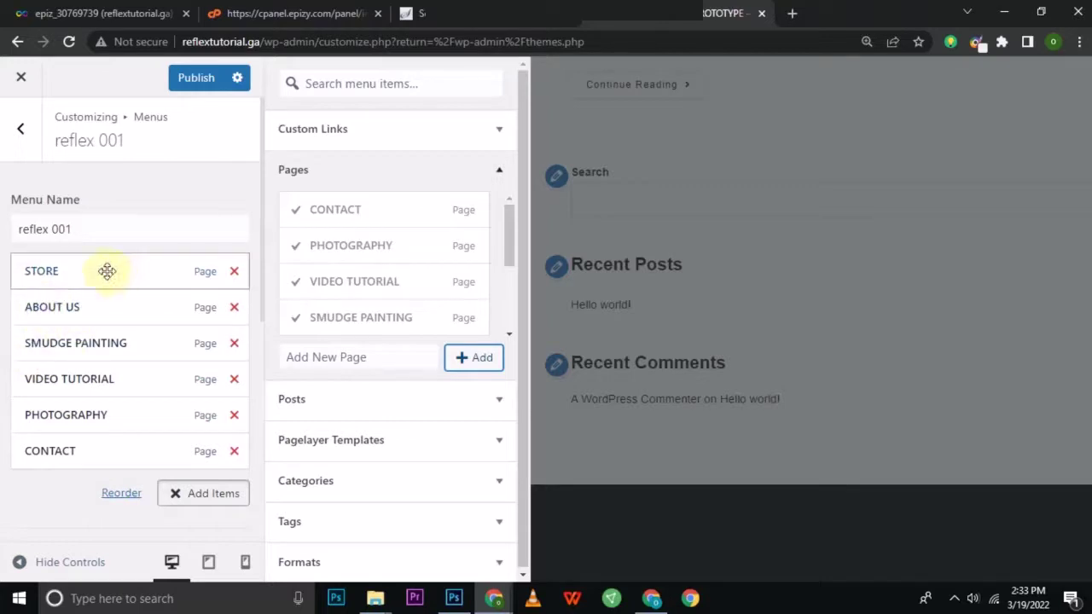
{"action": "left_click", "coordinate": [122, 493]}
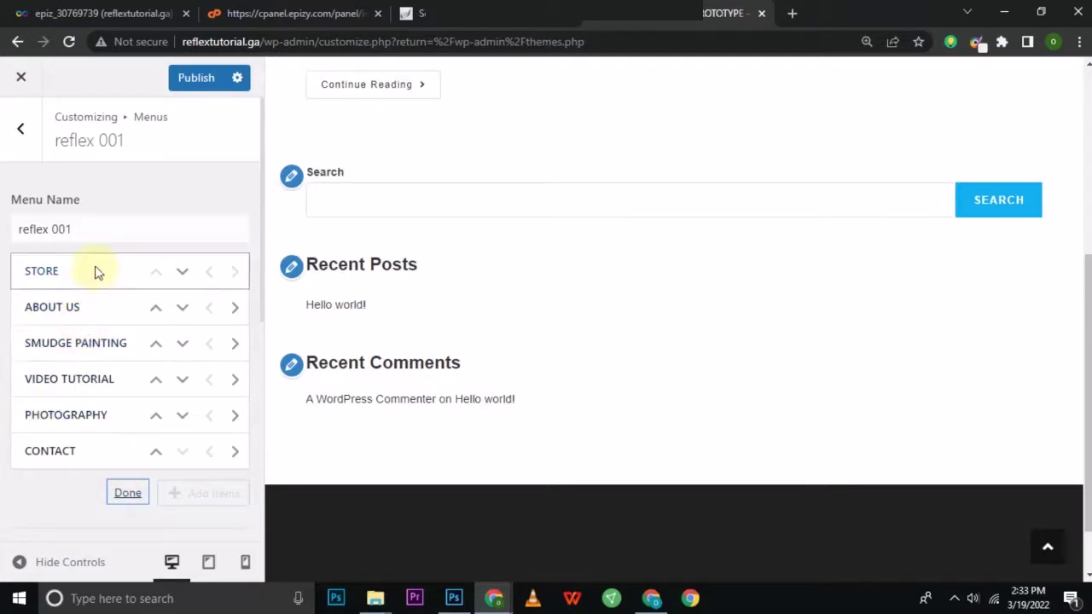
{"action": "left_click", "coordinate": [128, 496]}
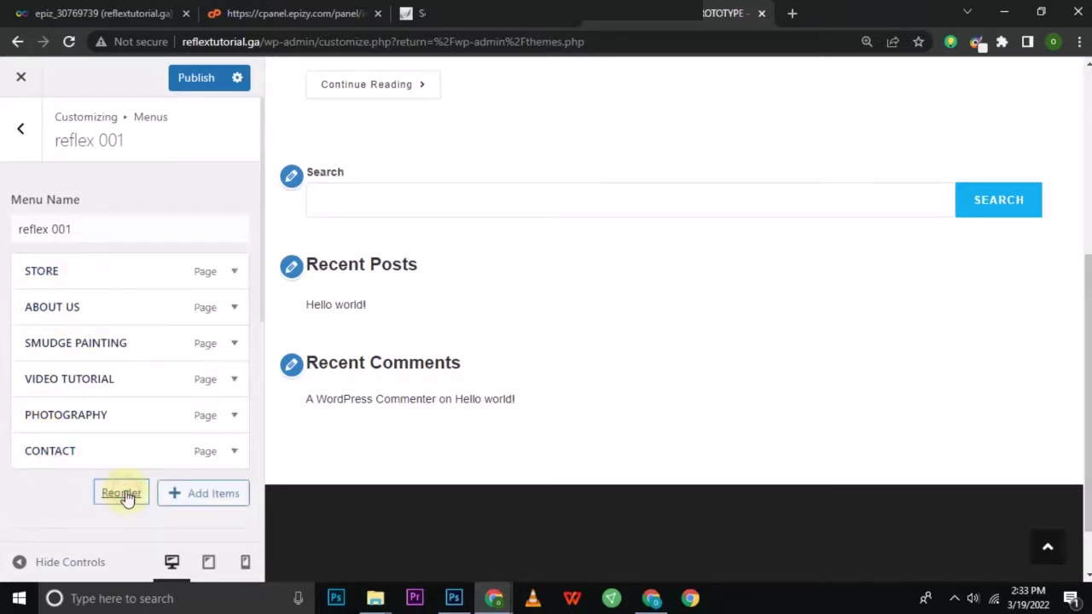
{"action": "left_click", "coordinate": [196, 496]}
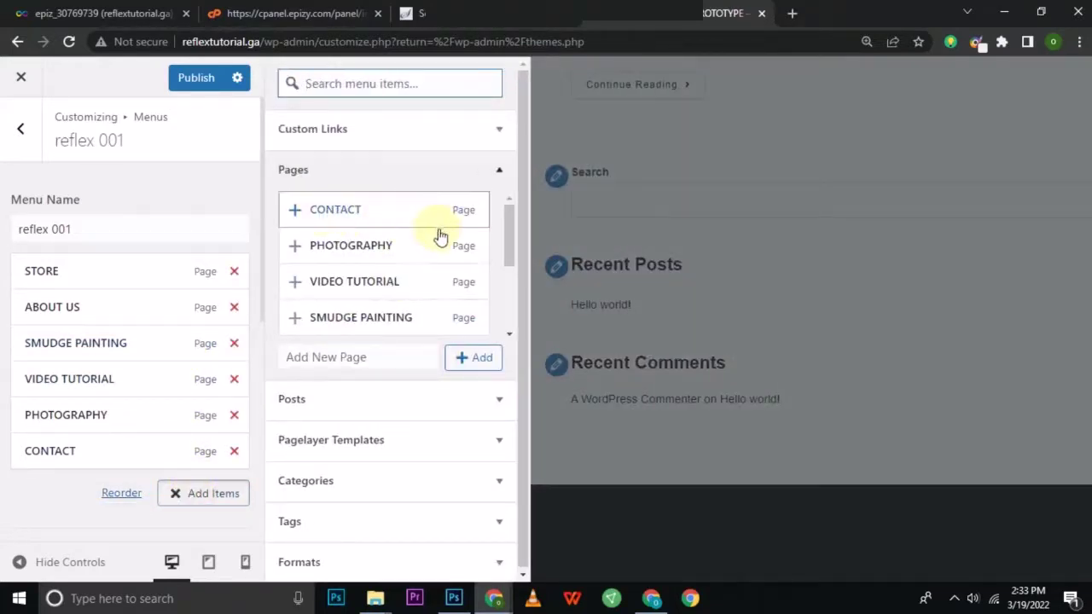
- Add the Home link to the menu and move it to the top
{"action": "left_click_drag", "start_coordinate": [503, 234], "coordinate": [502, 322]}
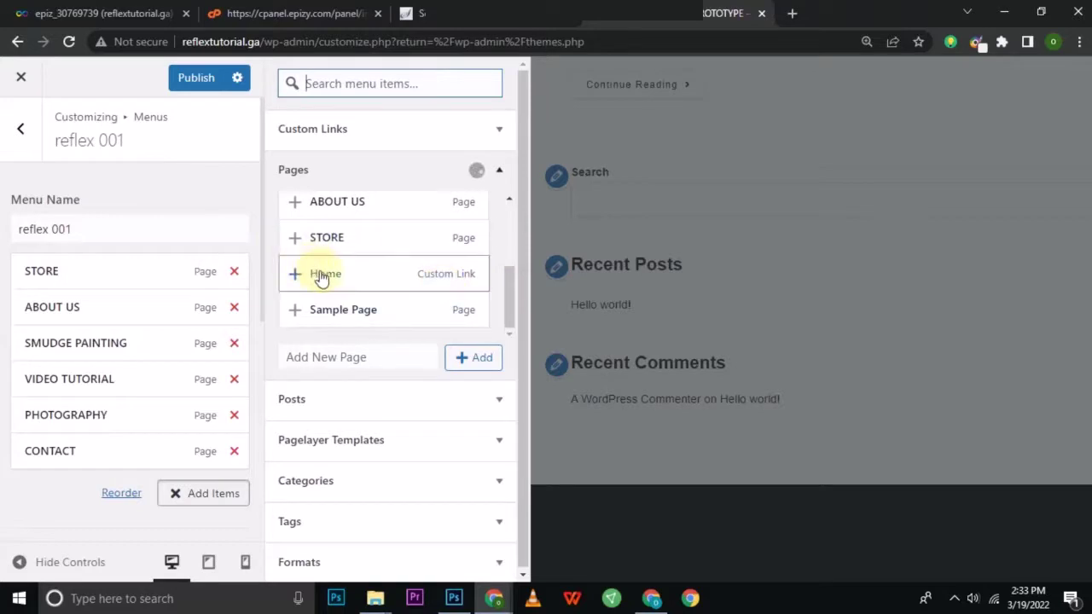
{"action": "left_click", "coordinate": [321, 275]}
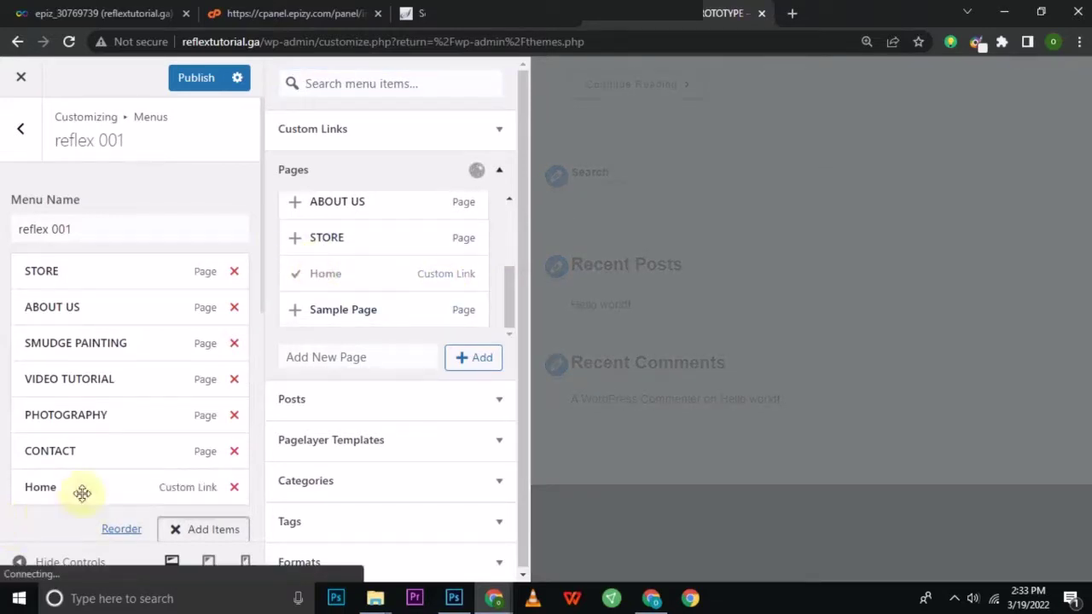
{"action": "left_click", "coordinate": [119, 529]}
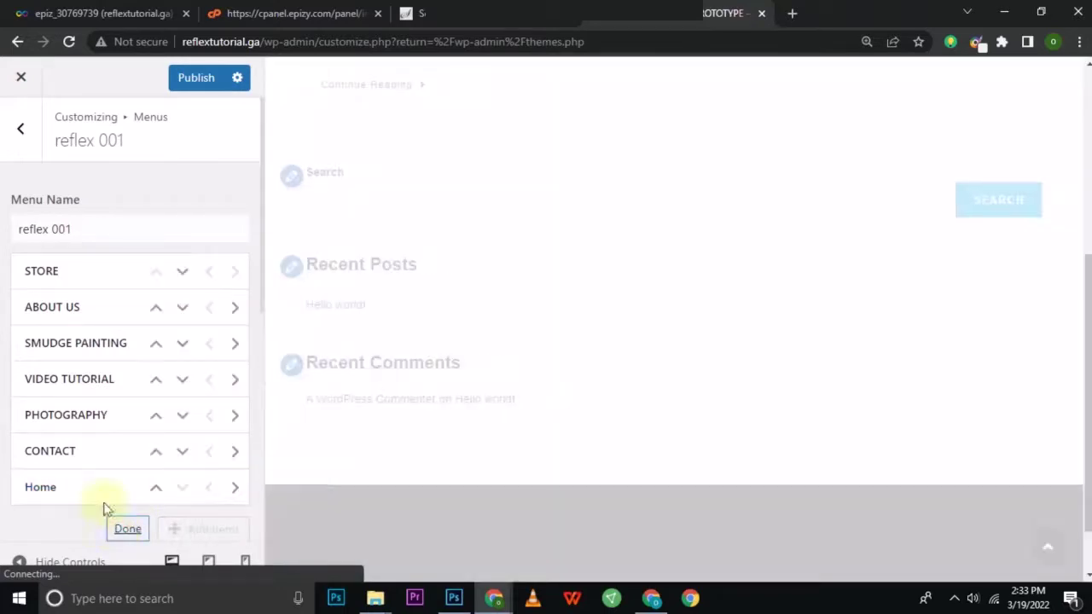
{"action": "left_click", "coordinate": [156, 489]}
{"action": "left_click", "coordinate": [156, 452]}
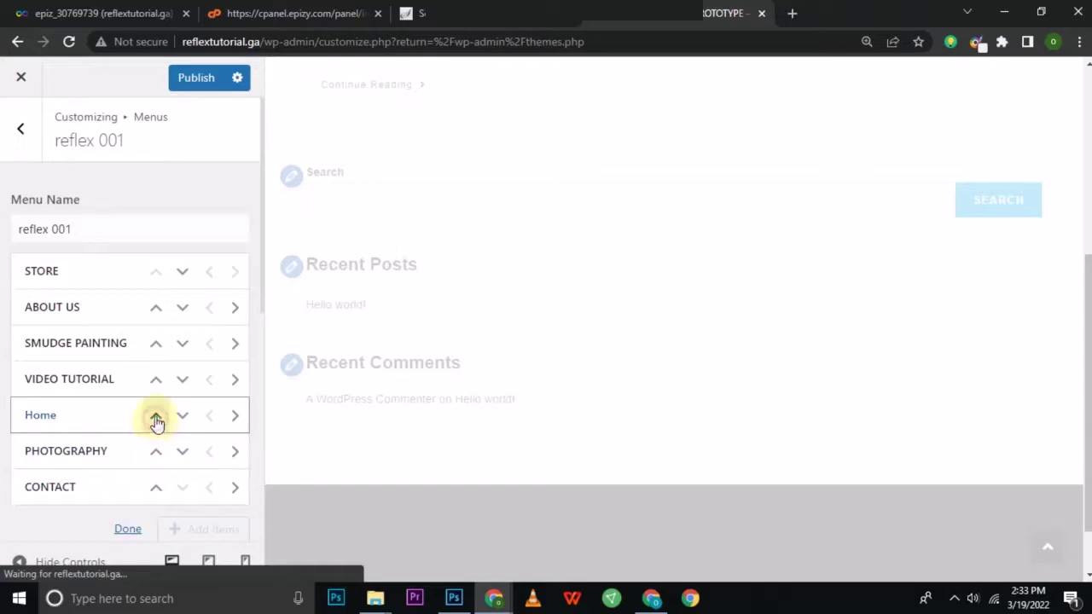
{"action": "left_click", "coordinate": [156, 415]}
{"action": "left_click", "coordinate": [156, 375]}
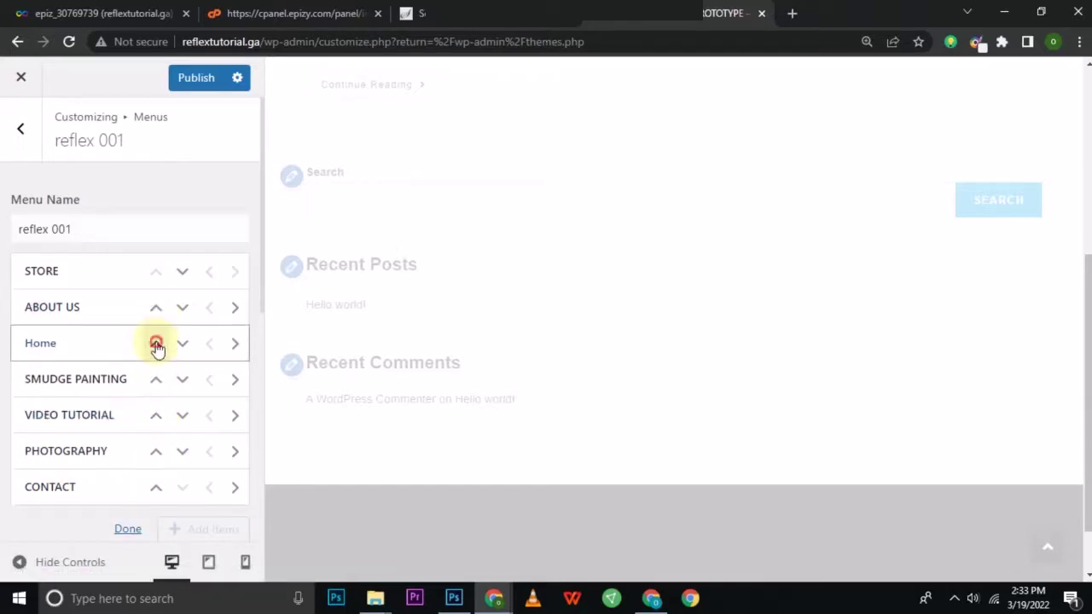
{"action": "left_click", "coordinate": [156, 344]}
{"action": "left_click", "coordinate": [155, 309]}
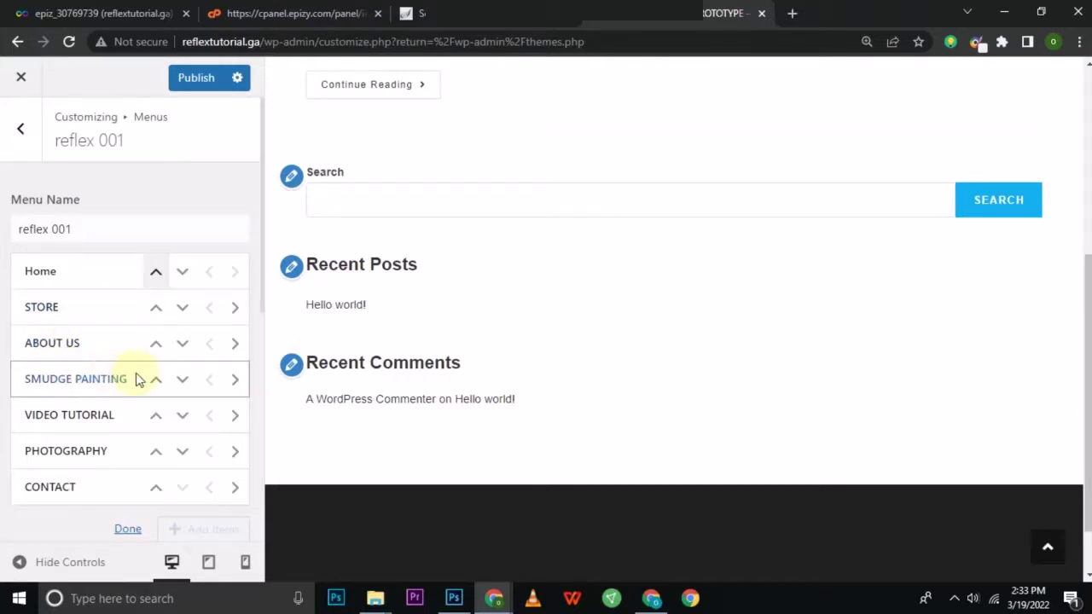
- Move SMUDGE PAINTING, VIDEO TUTORIAL and PHOTOGRAPHY above ABOUT US, keeping CONTACT last
{"action": "left_click", "coordinate": [155, 381]}
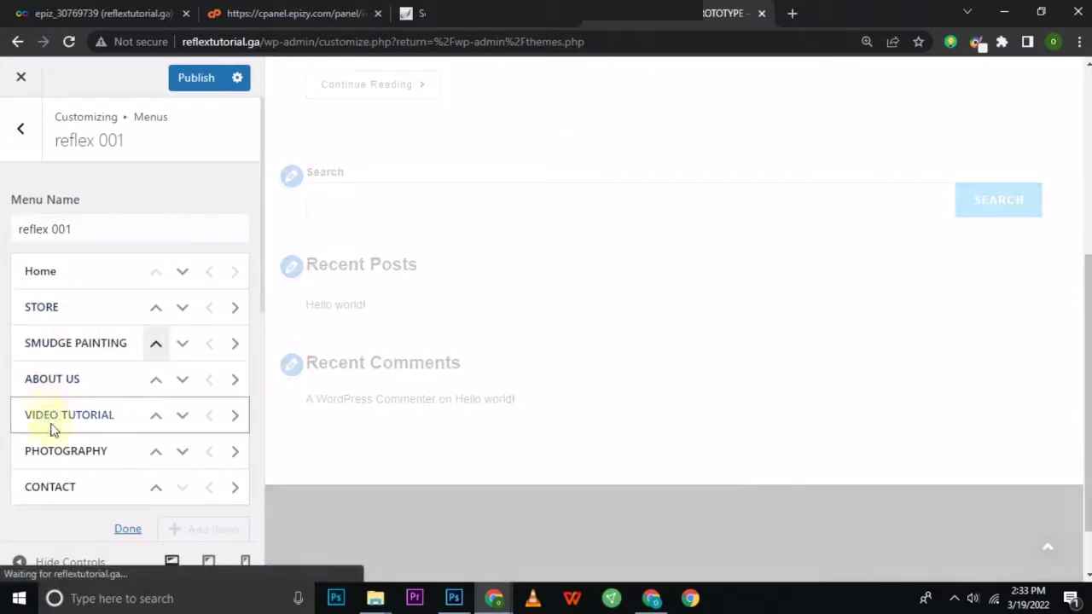
{"action": "left_click", "coordinate": [155, 415]}
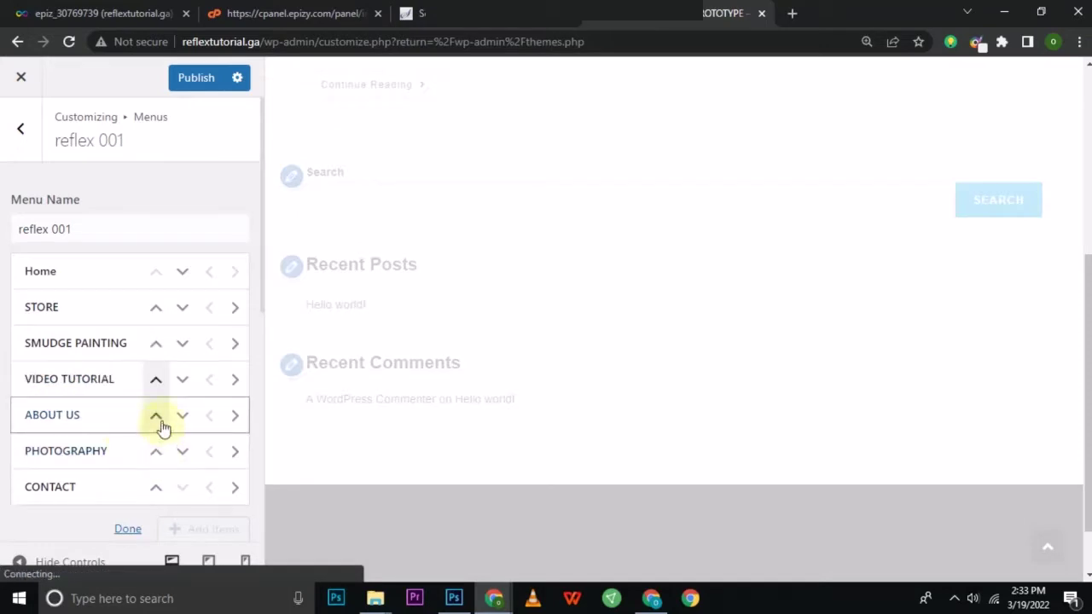
{"action": "left_click", "coordinate": [159, 454]}
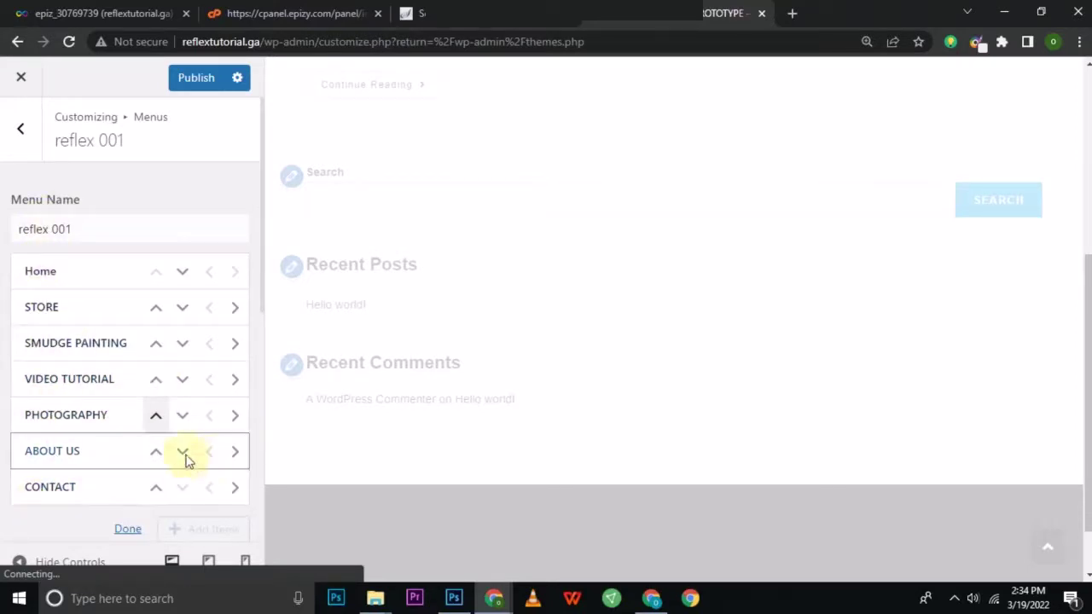
{"action": "left_click", "coordinate": [128, 529]}
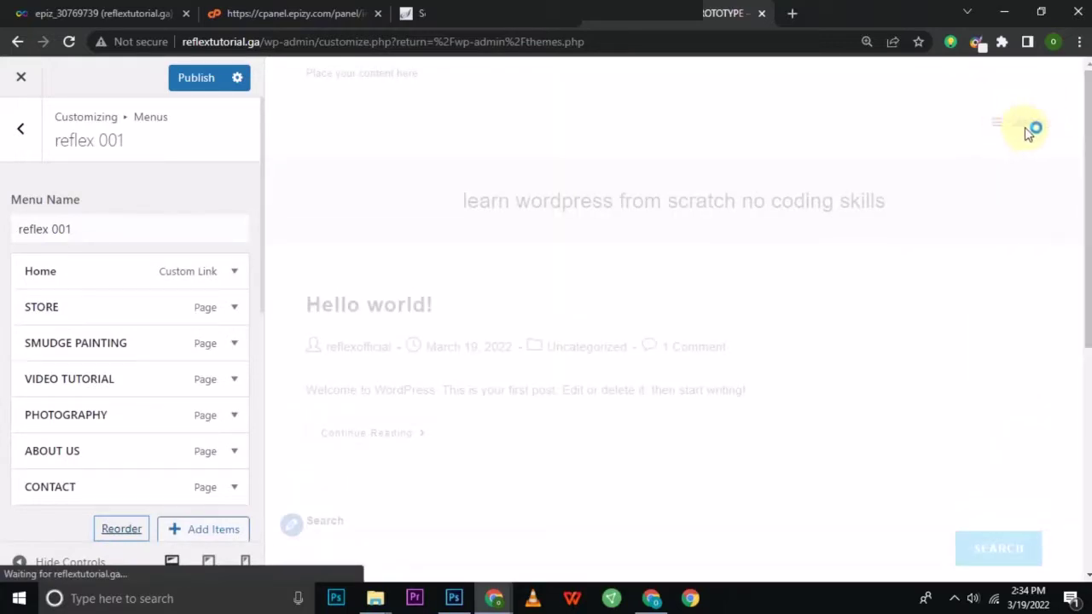
- Check the mobile menu in the preview, publish the menu, and return to the Menus list
{"action": "left_click", "coordinate": [997, 125]}
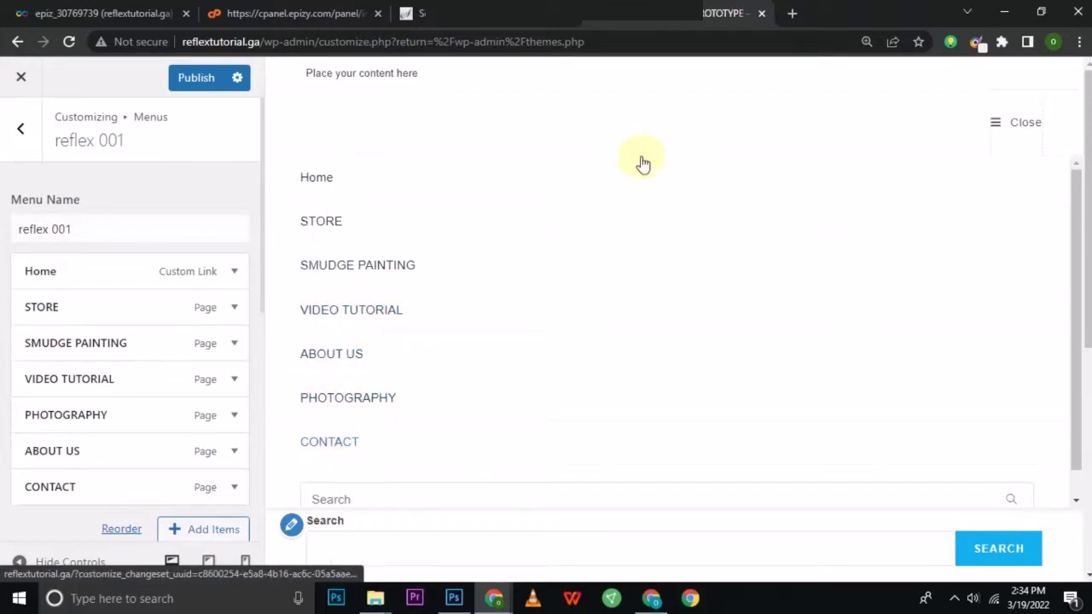
{"action": "left_click", "coordinate": [996, 122]}
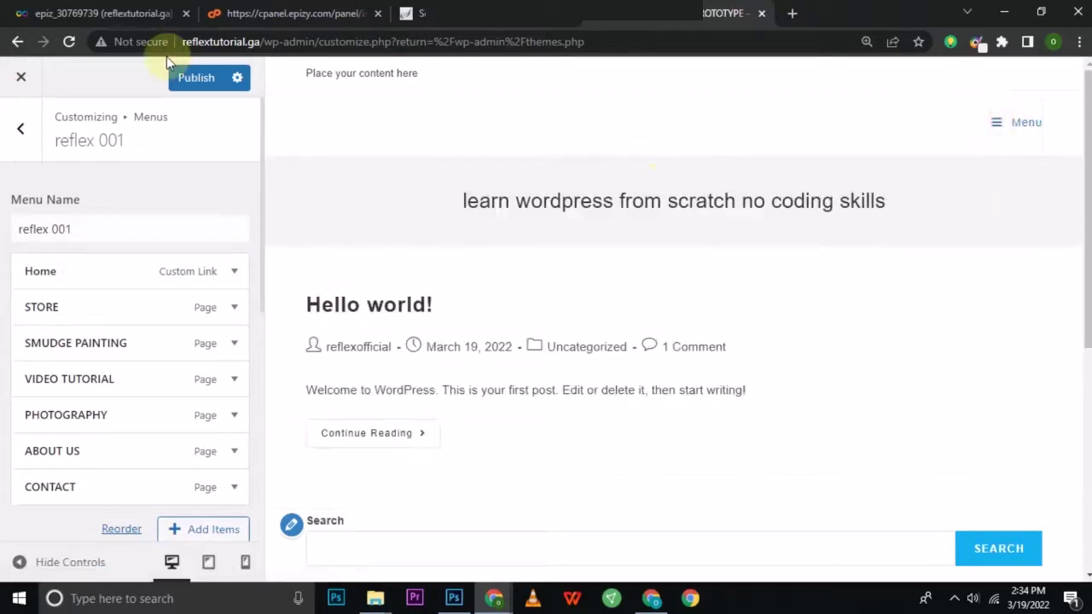
{"action": "left_click", "coordinate": [198, 78]}
{"action": "left_click", "coordinate": [13, 151]}
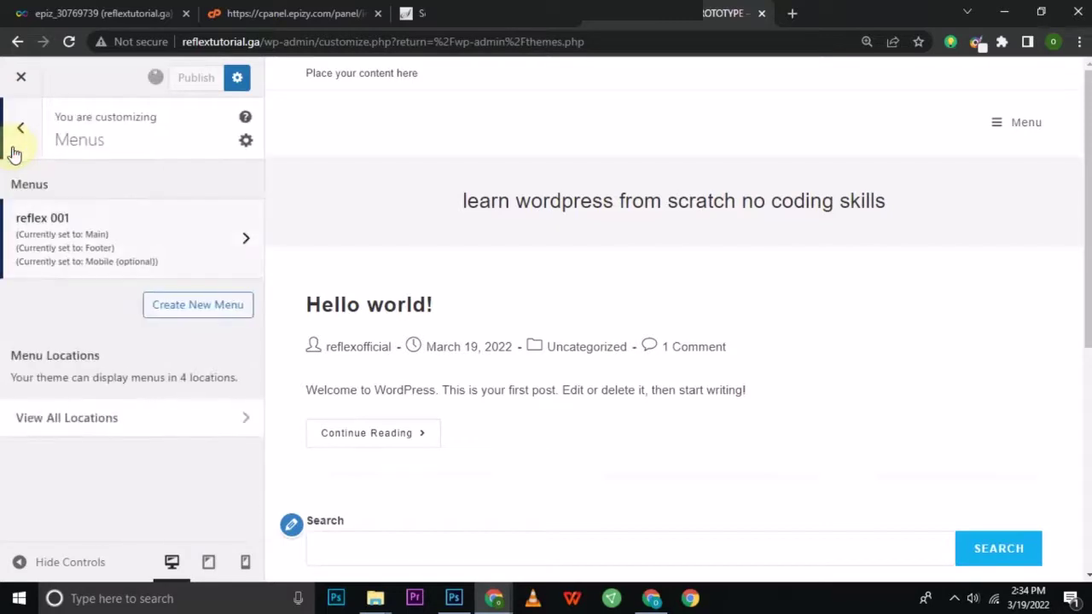
- Set Homepage Settings to display a static page
{"action": "left_click", "coordinate": [16, 152]}
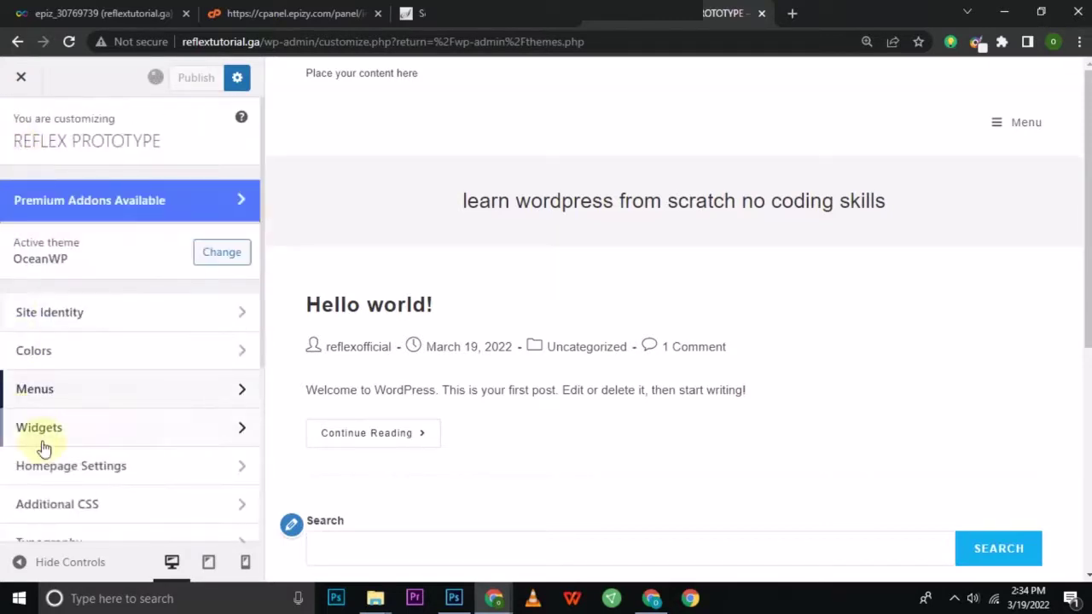
{"action": "scroll", "coordinate": [678, 320], "scroll_direction": "down", "scroll_amount": 5}
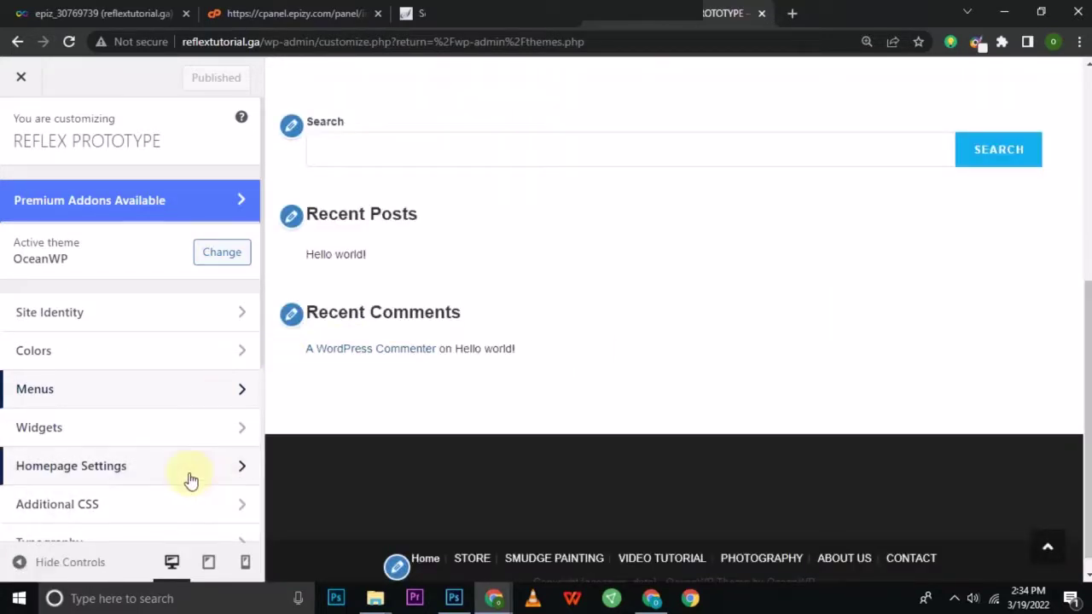
{"action": "left_click", "coordinate": [190, 478]}
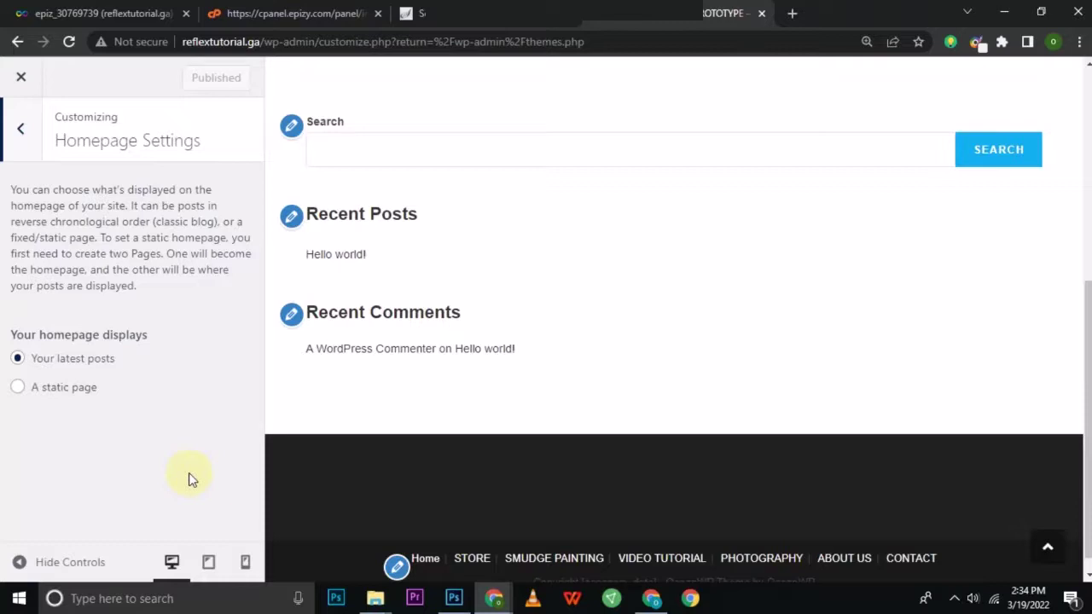
{"action": "left_click", "coordinate": [17, 388]}
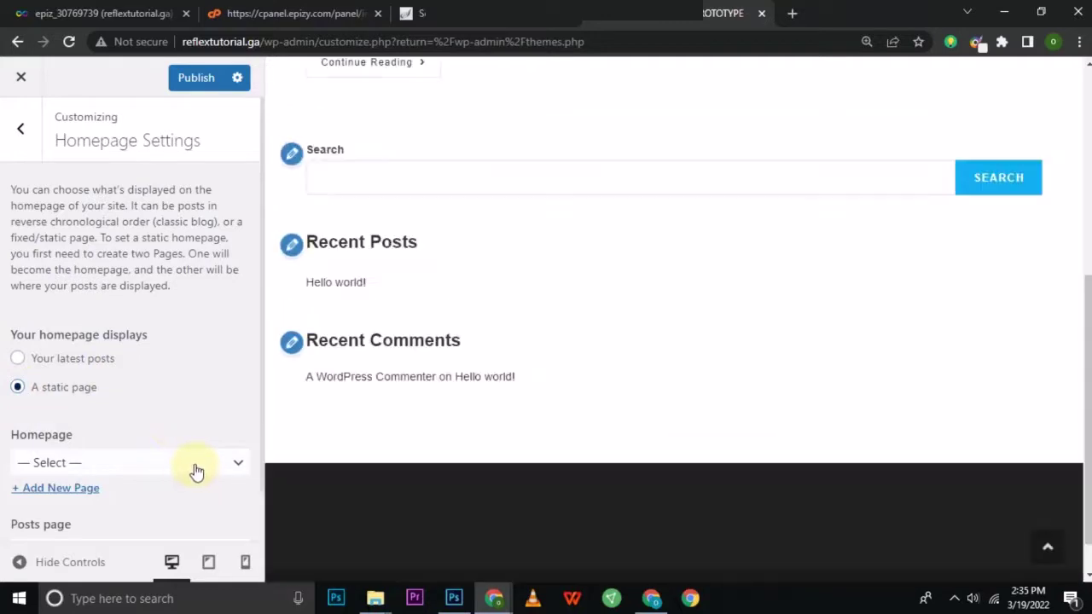
- Create a new page titled HOME as the homepage
{"action": "left_click", "coordinate": [195, 471]}
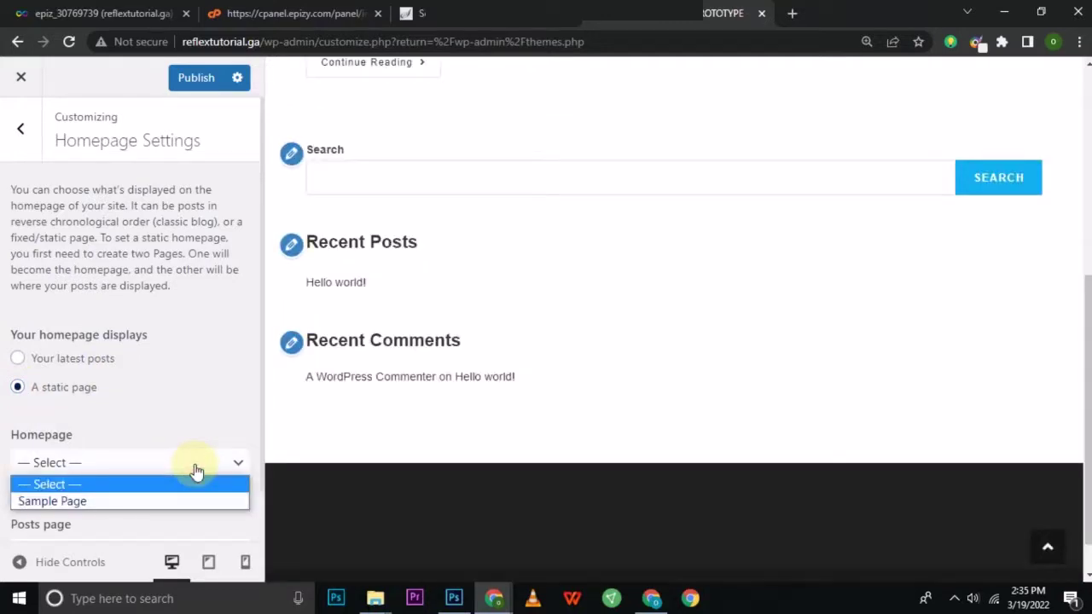
{"action": "left_click", "coordinate": [196, 465]}
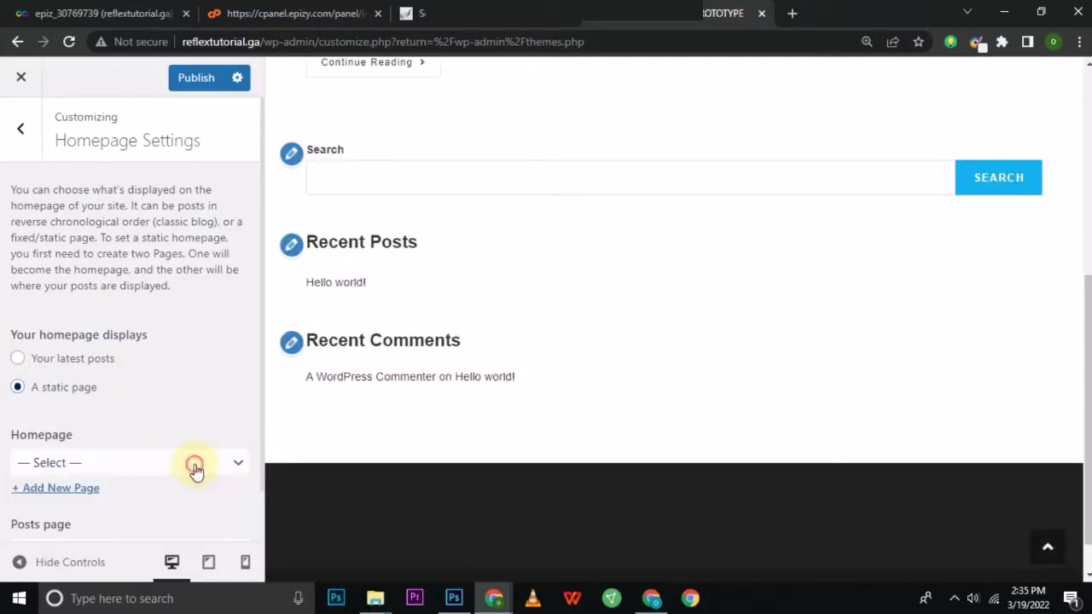
{"action": "left_click", "coordinate": [77, 491]}
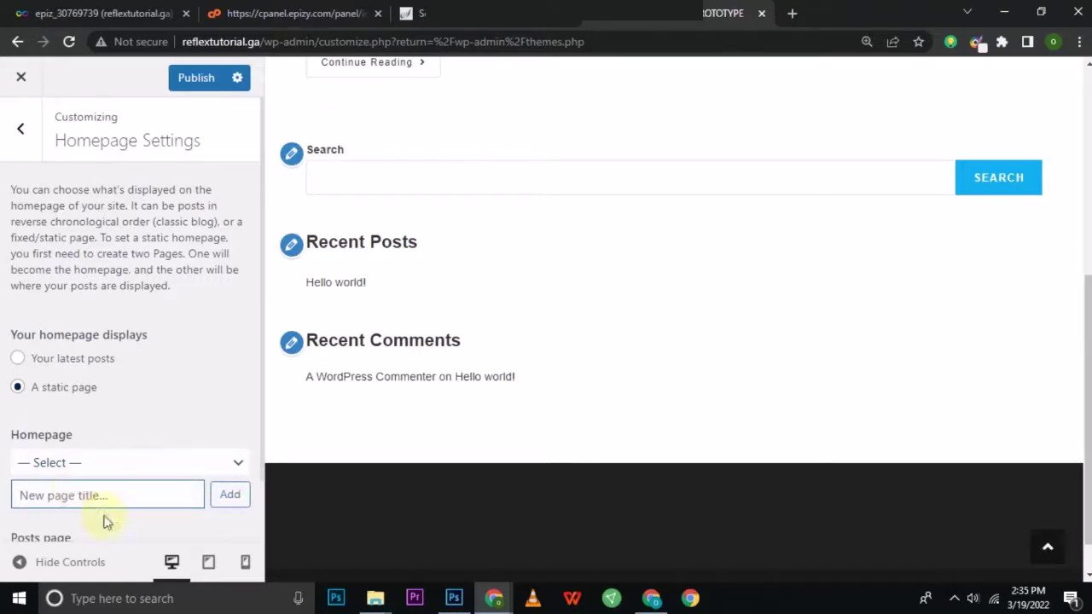
{"action": "scroll", "coordinate": [1076, 461], "scroll_direction": "down", "scroll_amount": 1}
{"action": "scroll", "coordinate": [340, 447], "scroll_direction": "down", "scroll_amount": 1}
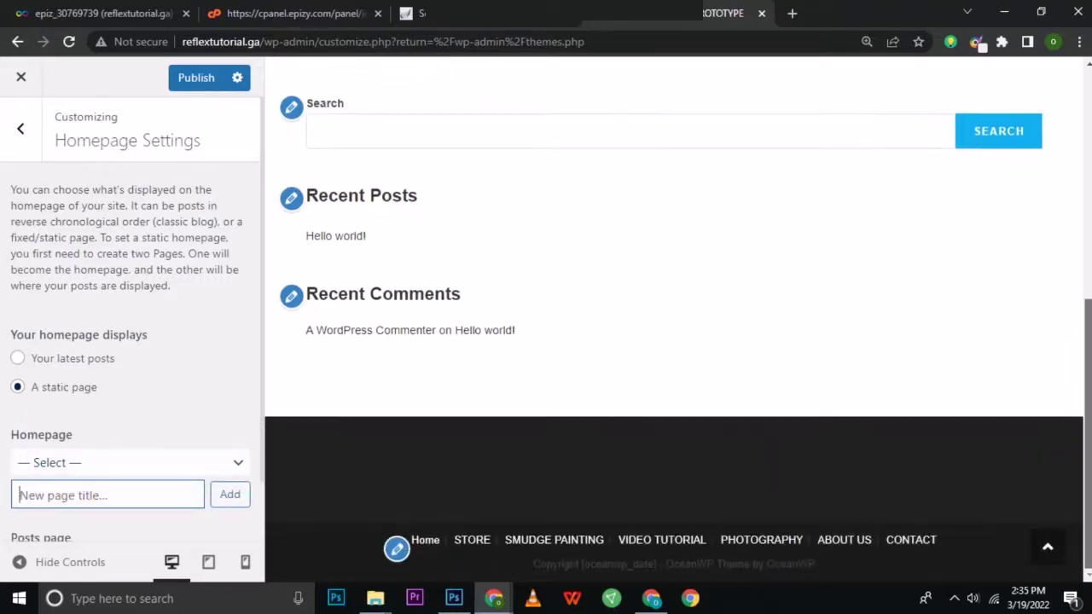
{"action": "left_click", "coordinate": [261, 431]}
{"action": "left_click", "coordinate": [160, 498]}
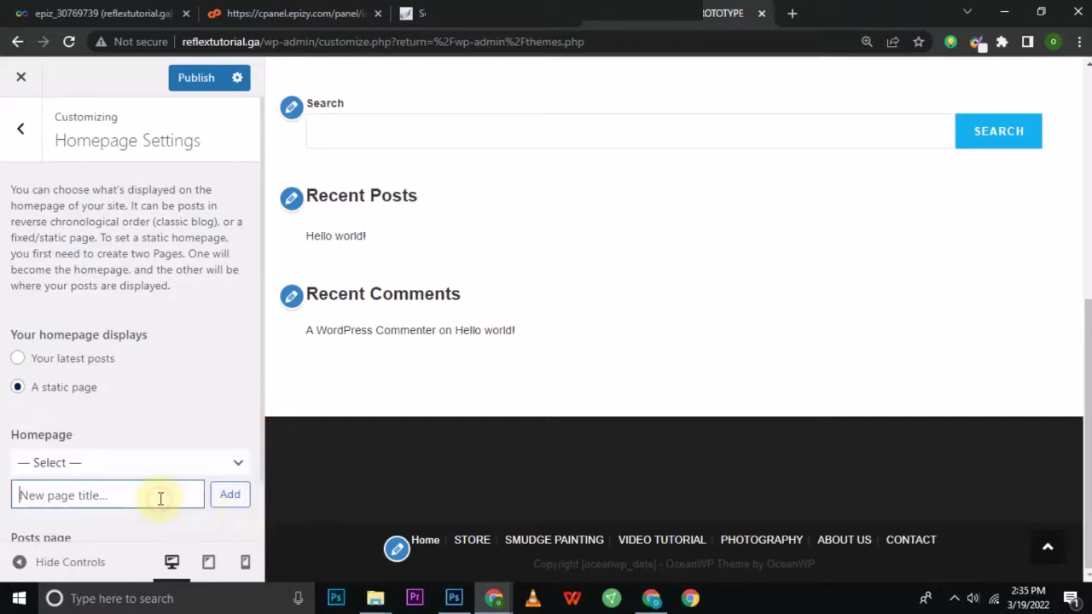
{"action": "type", "text": "HOME"}
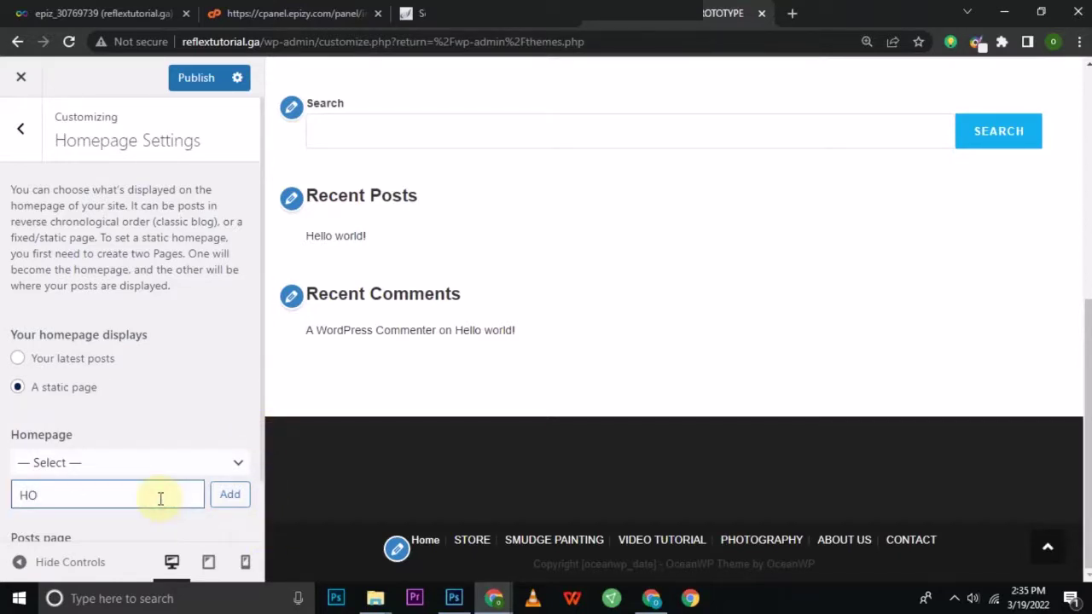
{"action": "left_click", "coordinate": [226, 493]}
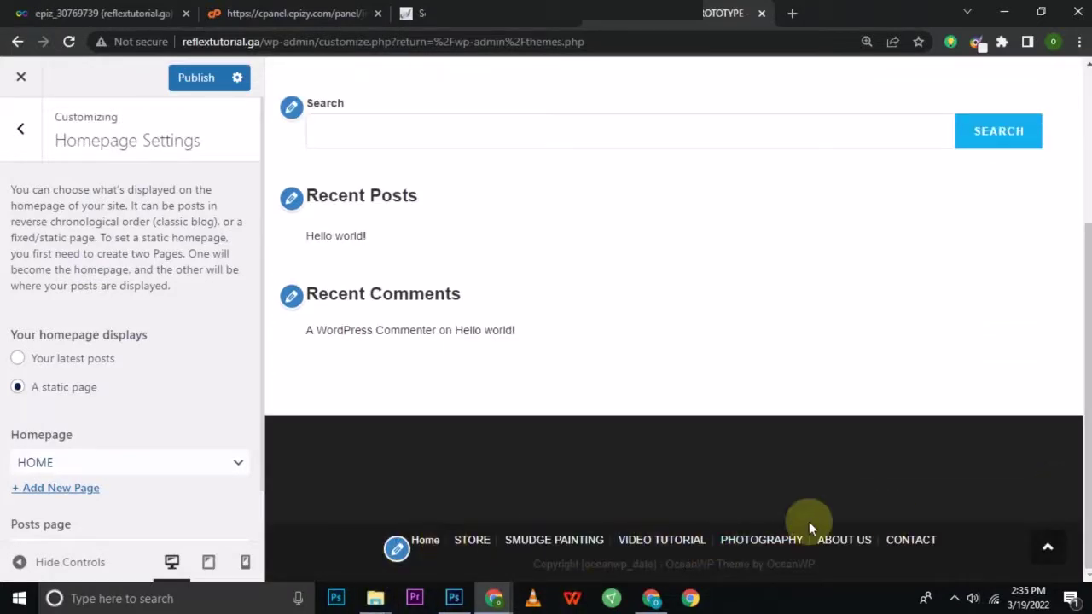
{"action": "left_click", "coordinate": [20, 132]}
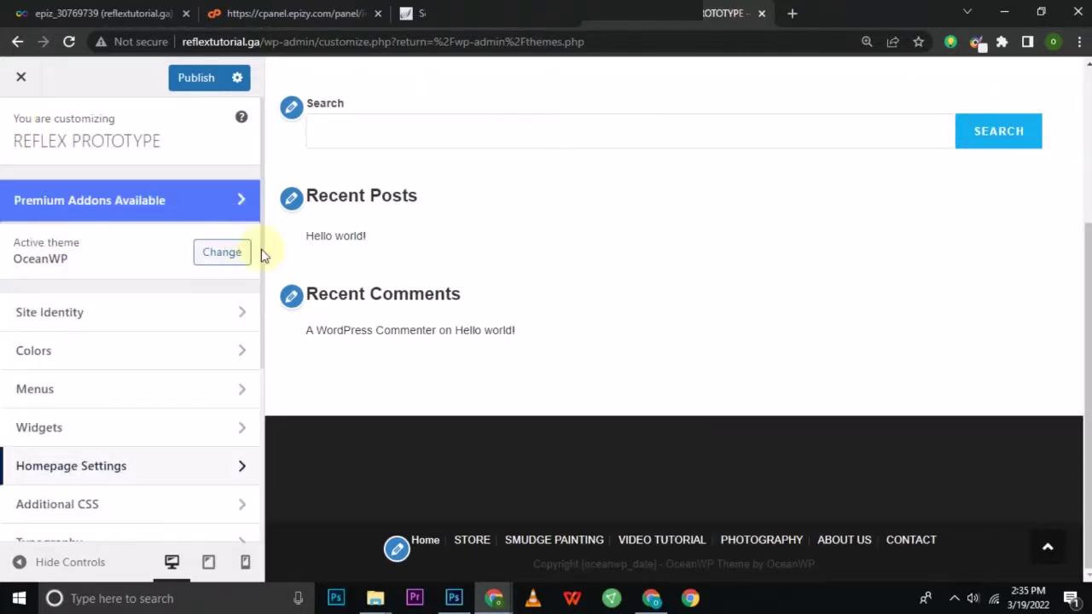
- Navigate to the Customizer's Header > Logo settings
{"action": "left_click", "coordinate": [149, 266]}
{"action": "left_click", "coordinate": [21, 130]}
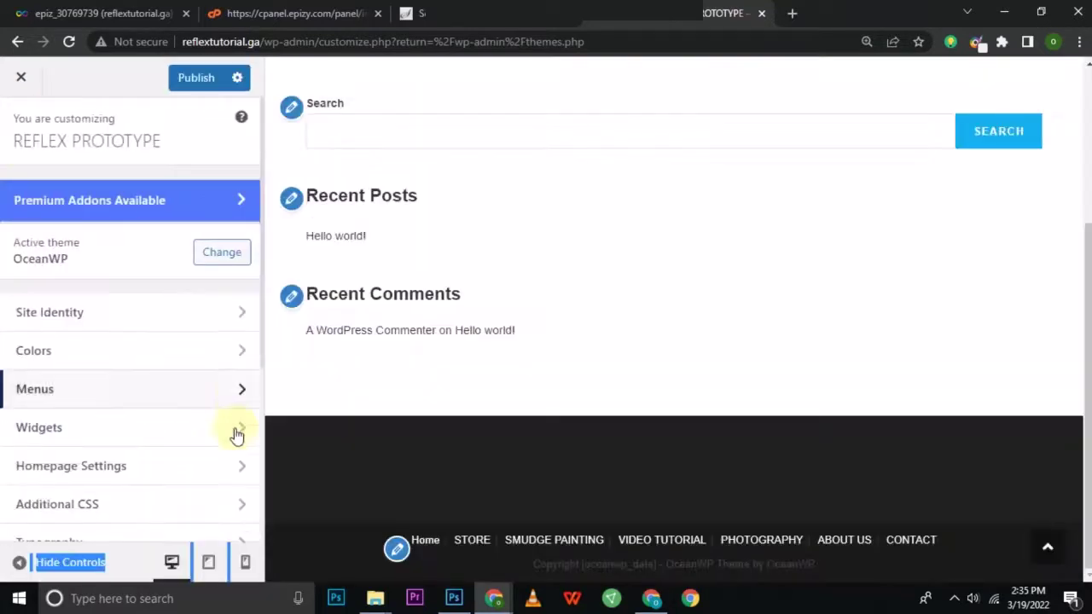
{"action": "scroll", "coordinate": [236, 433], "scroll_direction": "down", "scroll_amount": 1}
{"action": "scroll", "coordinate": [236, 435], "scroll_direction": "down", "scroll_amount": 3}
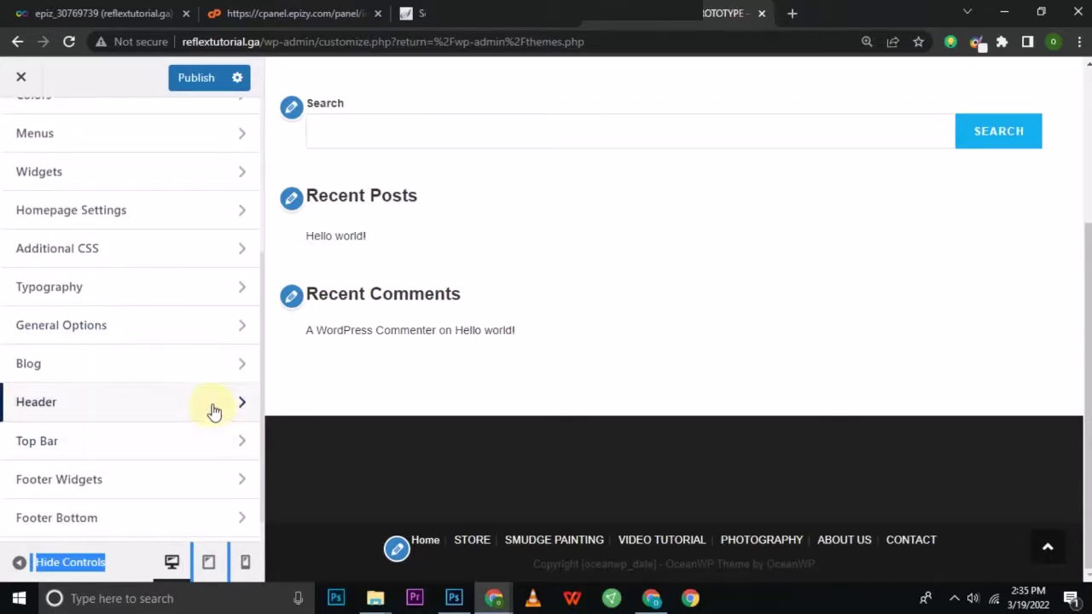
{"action": "left_click", "coordinate": [213, 407]}
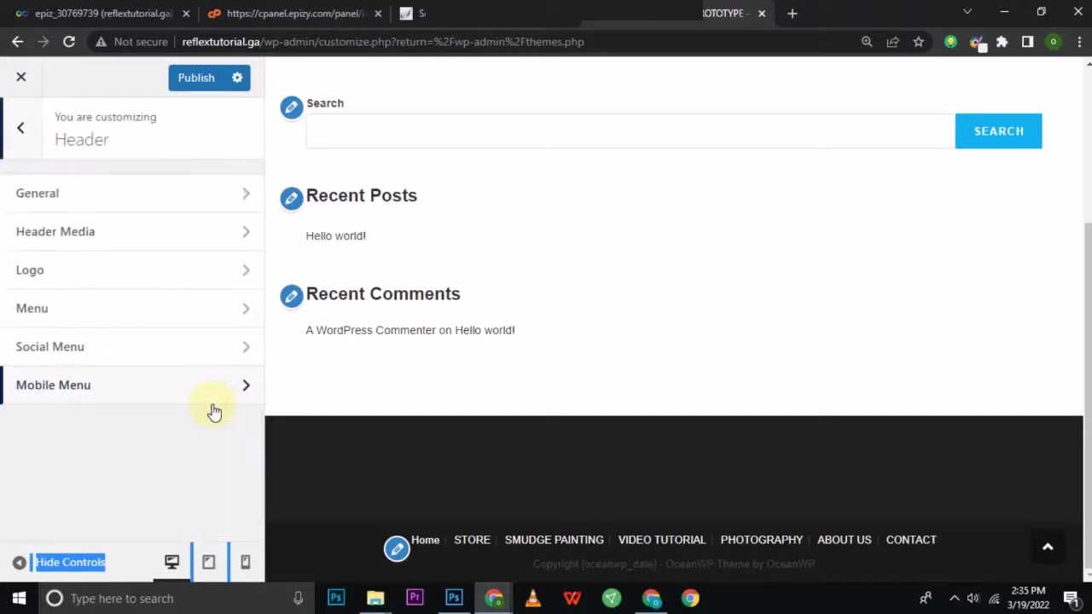
{"action": "left_click", "coordinate": [143, 278]}
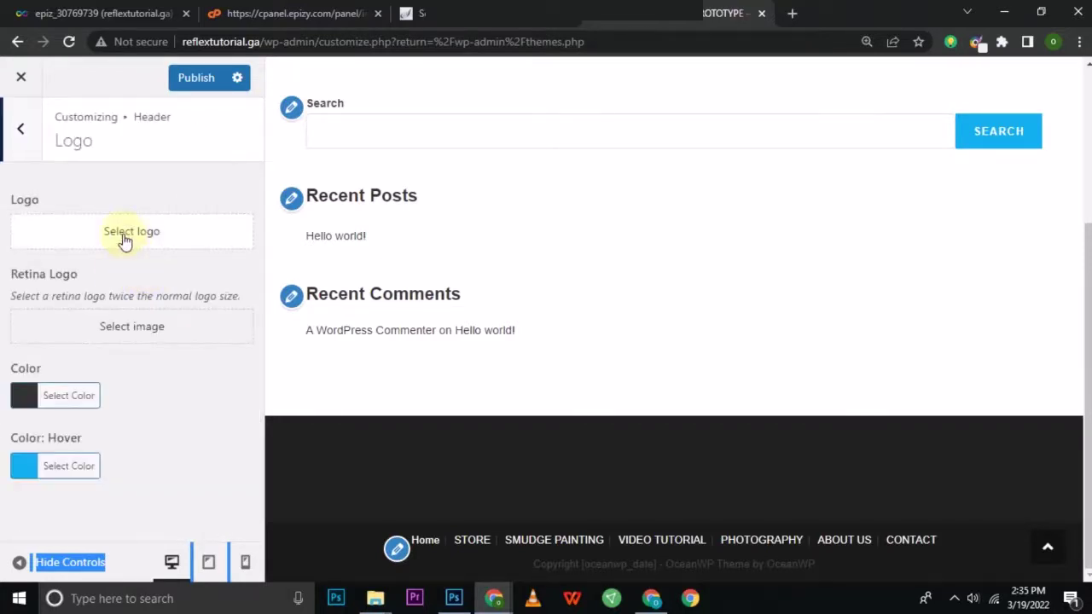
- Open the logo picker's Upload files tab and the computer's file browser
{"action": "left_click", "coordinate": [124, 240]}
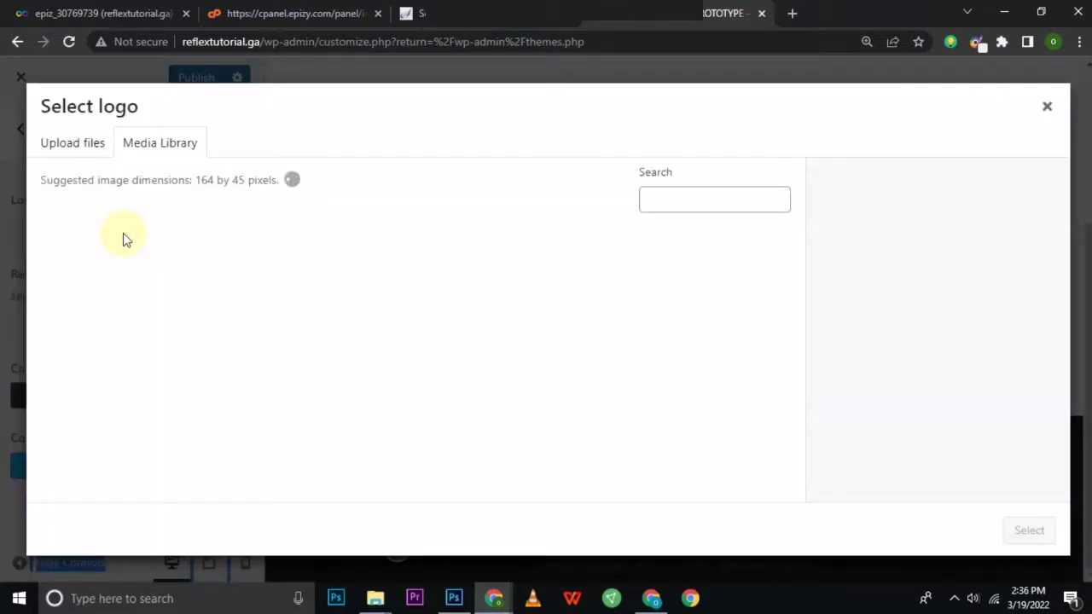
{"action": "left_click", "coordinate": [53, 147]}
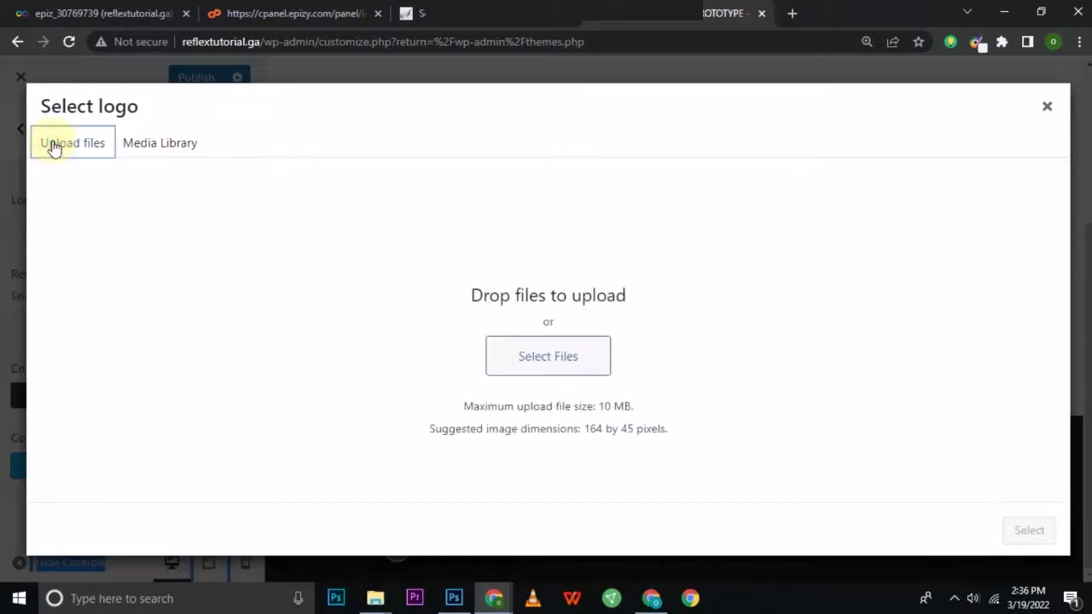
{"action": "left_click", "coordinate": [565, 363]}
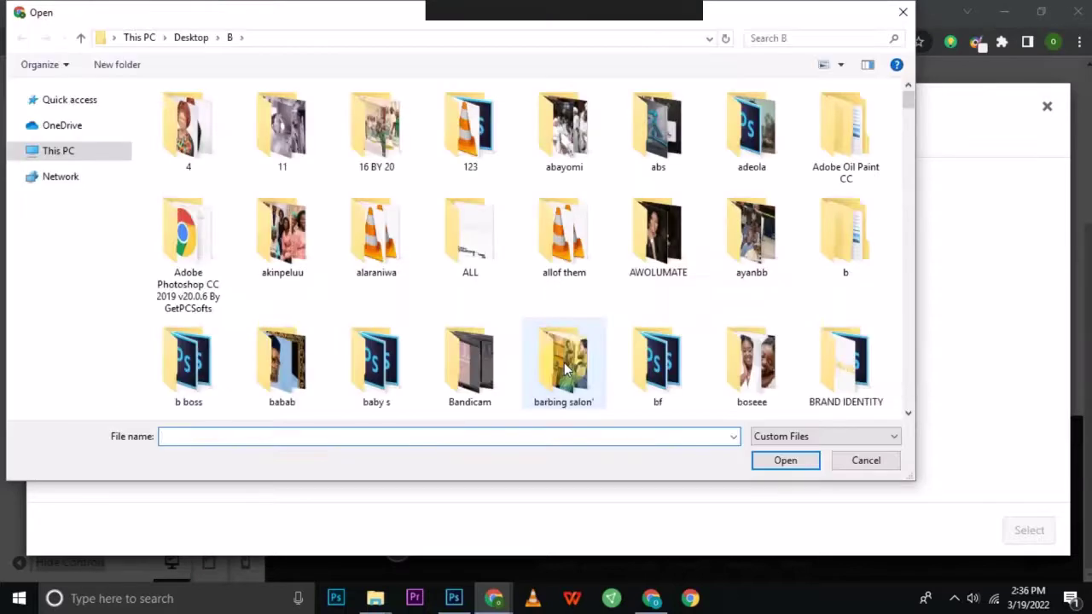
- Select the ALL folder, then cancel the file dialog and close the logo picker
{"action": "left_click", "coordinate": [461, 244]}
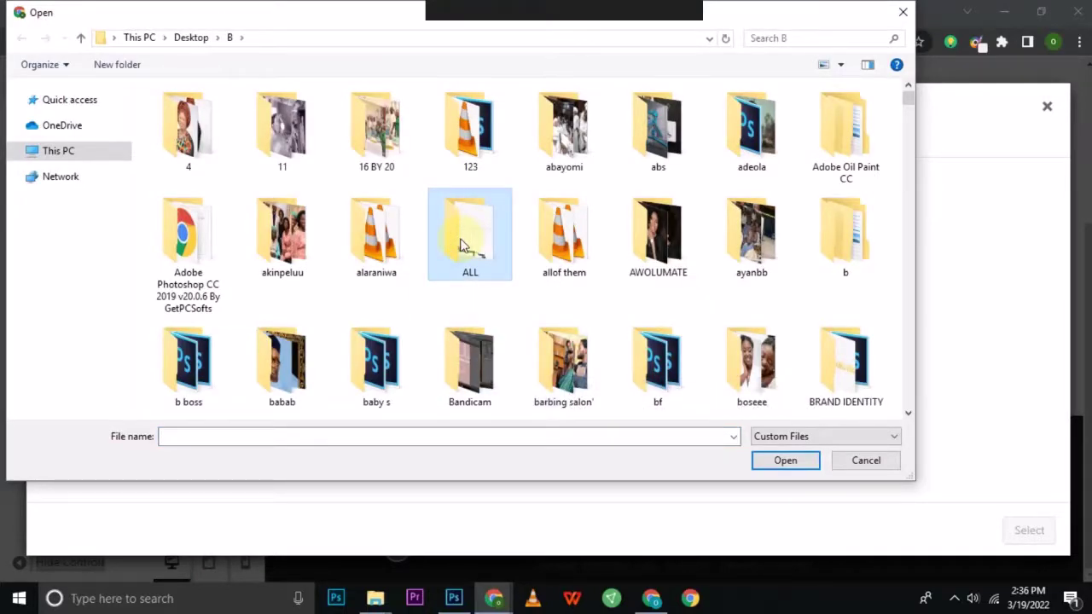
{"action": "scroll", "coordinate": [461, 244], "scroll_direction": "down", "scroll_amount": 1}
{"action": "scroll", "coordinate": [460, 244], "scroll_direction": "up", "scroll_amount": 1}
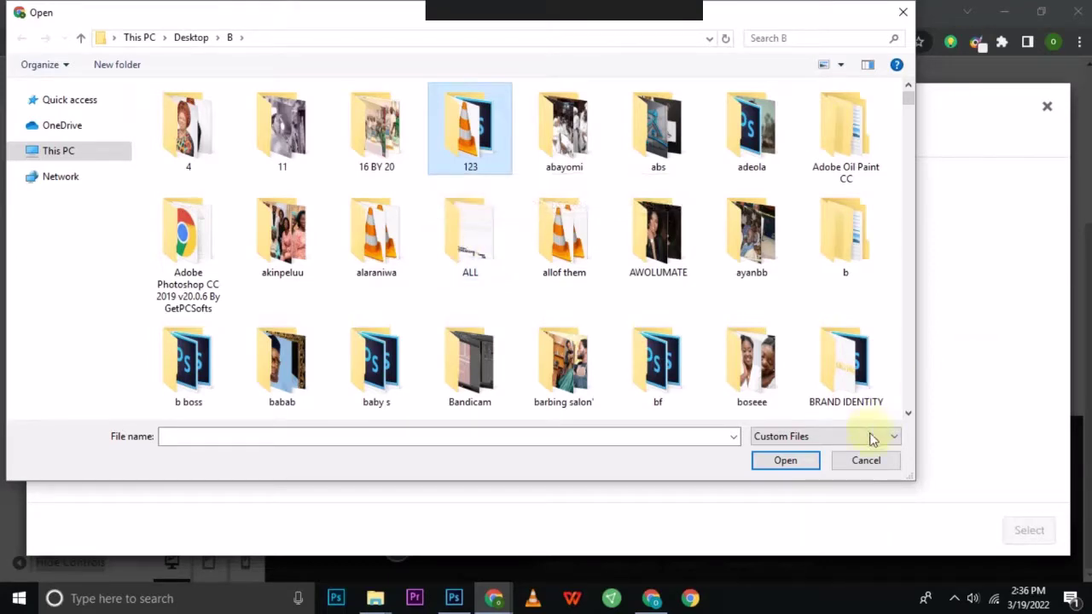
{"action": "left_click", "coordinate": [868, 462]}
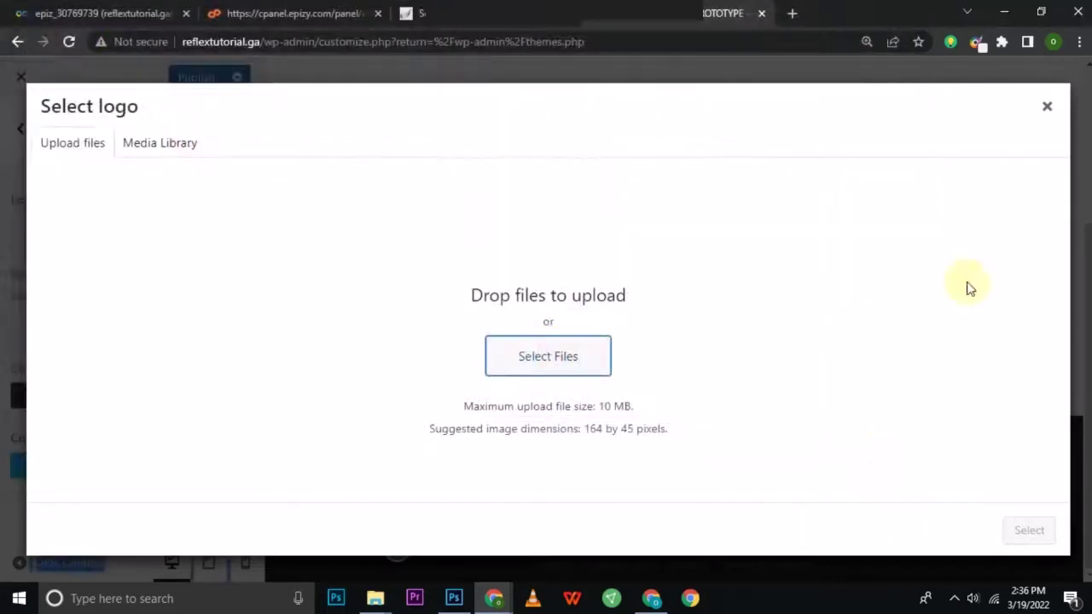
{"action": "left_click", "coordinate": [1045, 106]}
{"action": "scroll", "coordinate": [554, 137], "scroll_direction": "up", "scroll_amount": 3}
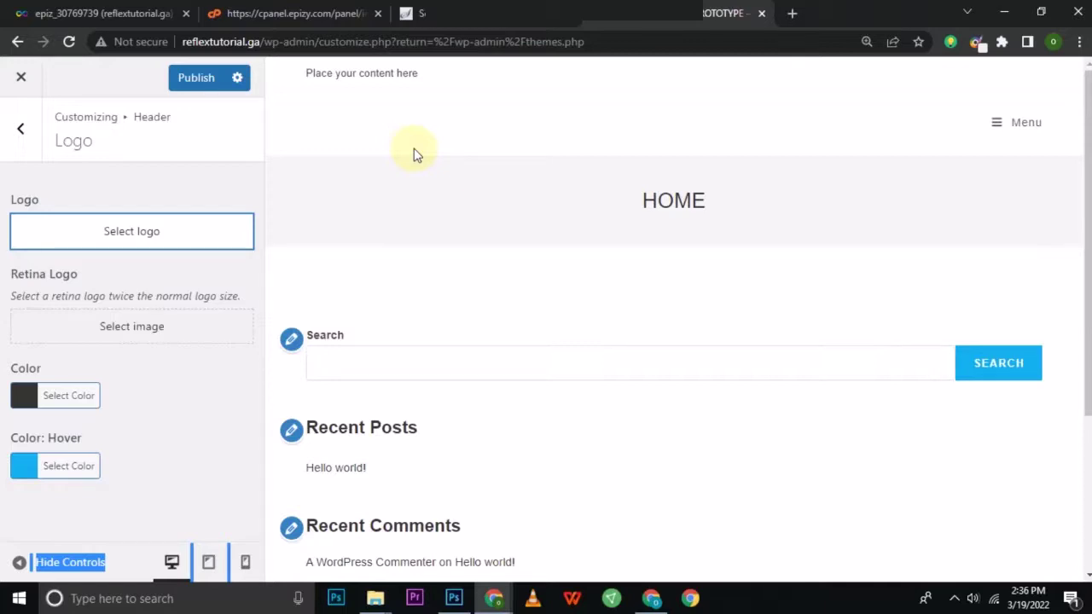
- Upload the ayonitemi BLACK image from the BRAND IDENTITY folder into the logo picker
{"action": "left_click", "coordinate": [148, 223]}
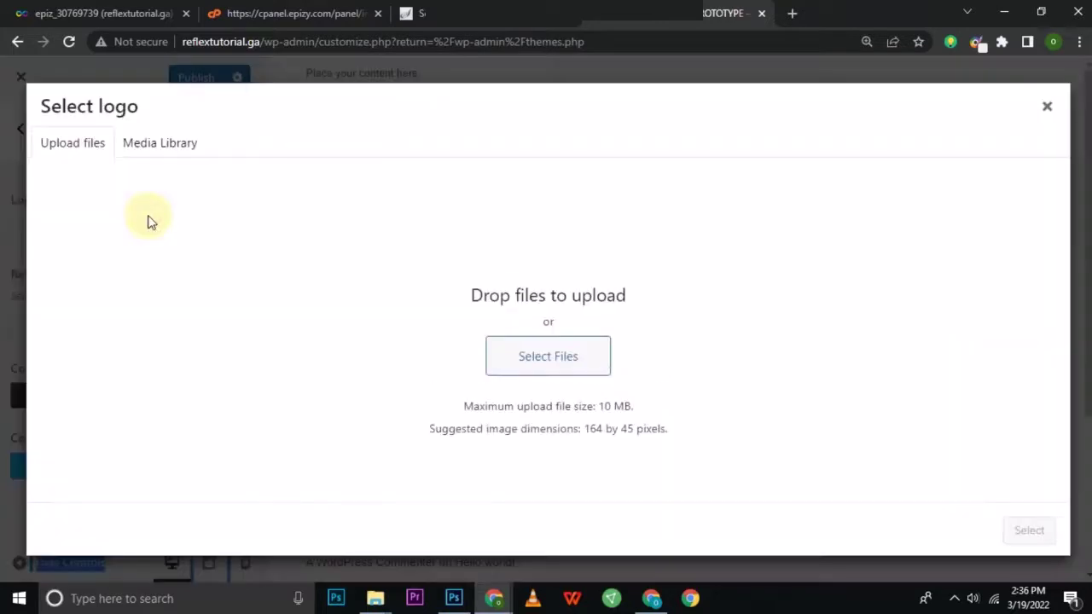
{"action": "left_click", "coordinate": [529, 355]}
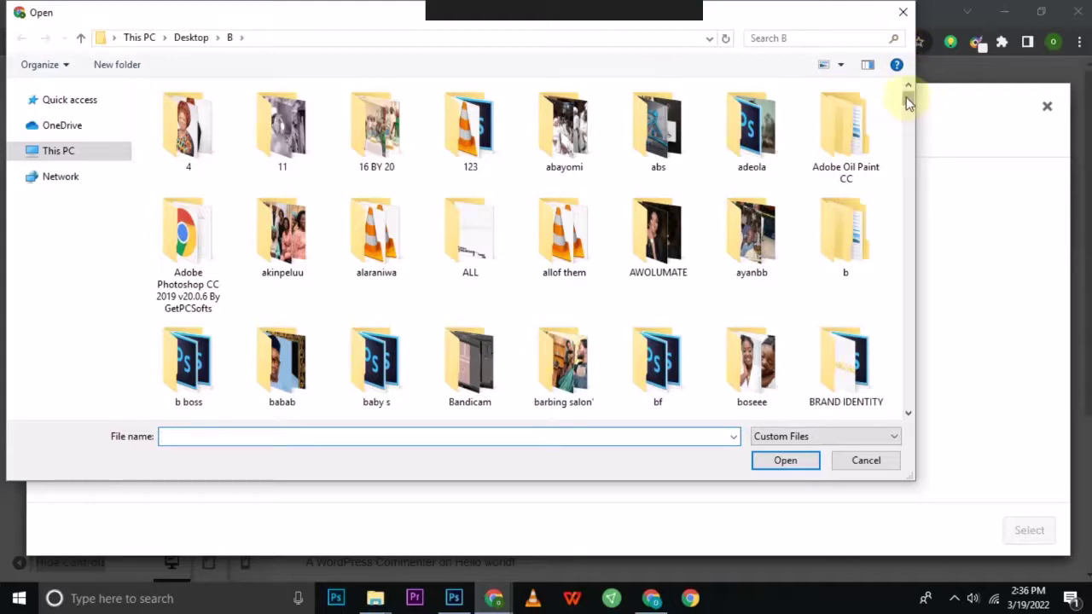
{"action": "left_click", "coordinate": [456, 218]}
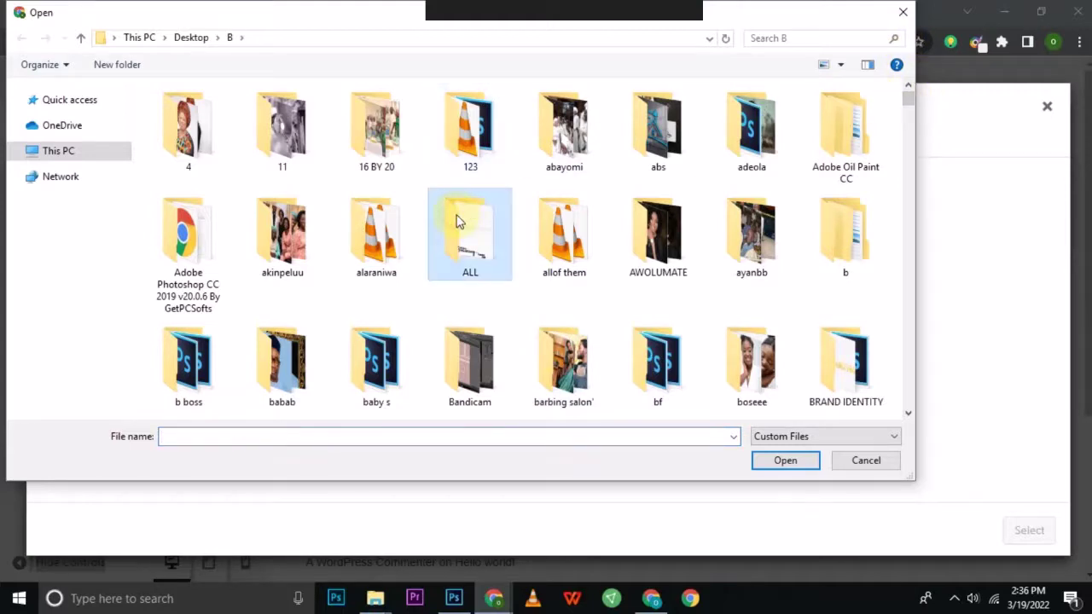
{"action": "key", "text": "b"}
{"action": "key", "text": "b"}
{"action": "key", "text": "b"}
{"action": "key", "text": "b"}
{"action": "key", "text": "b"}
{"action": "key", "text": "b"}
{"action": "key", "text": "b"}
{"action": "key", "text": "b"}
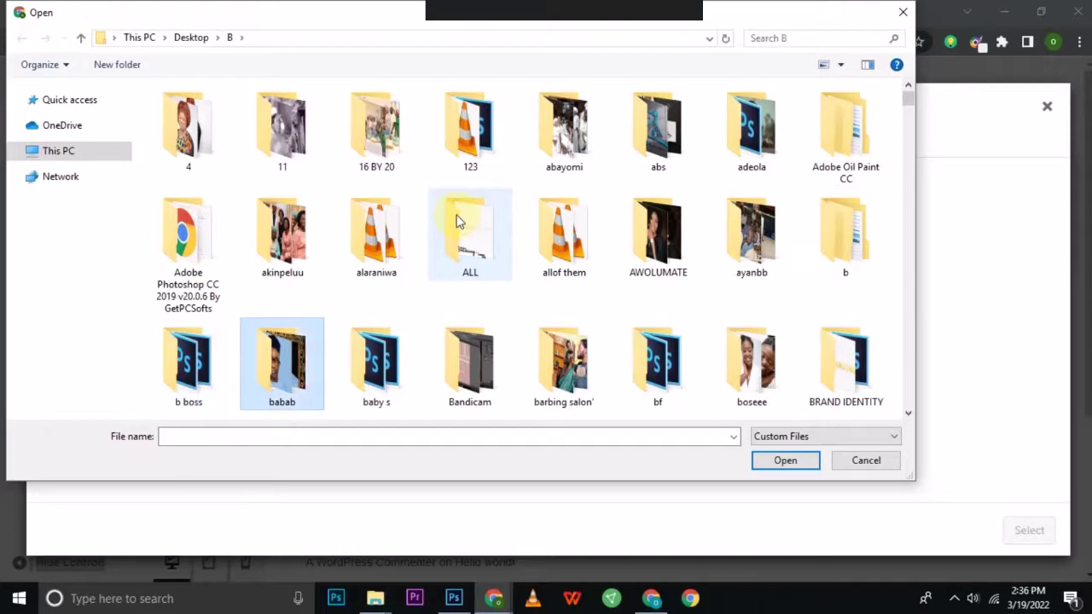
{"action": "key", "text": "b"}
{"action": "key", "text": "Return"}
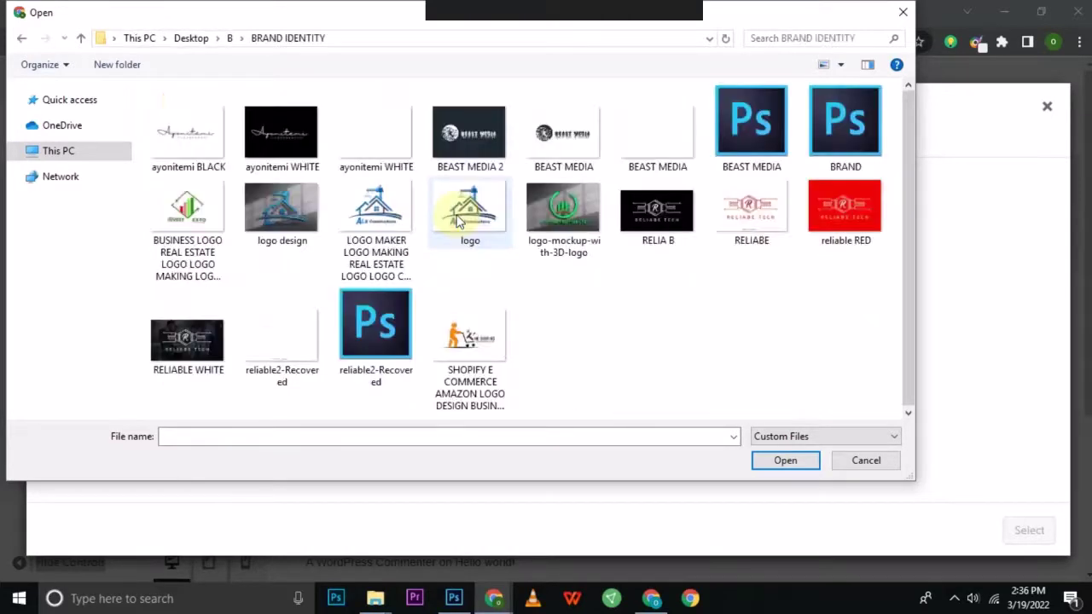
{"action": "left_click", "coordinate": [203, 159]}
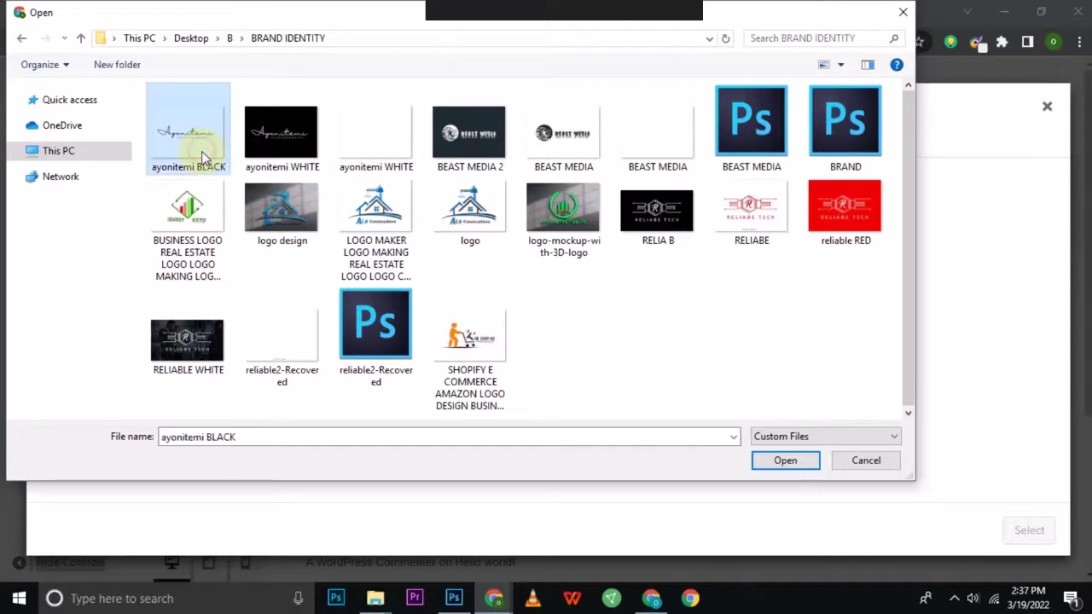
{"action": "left_click", "coordinate": [780, 462]}
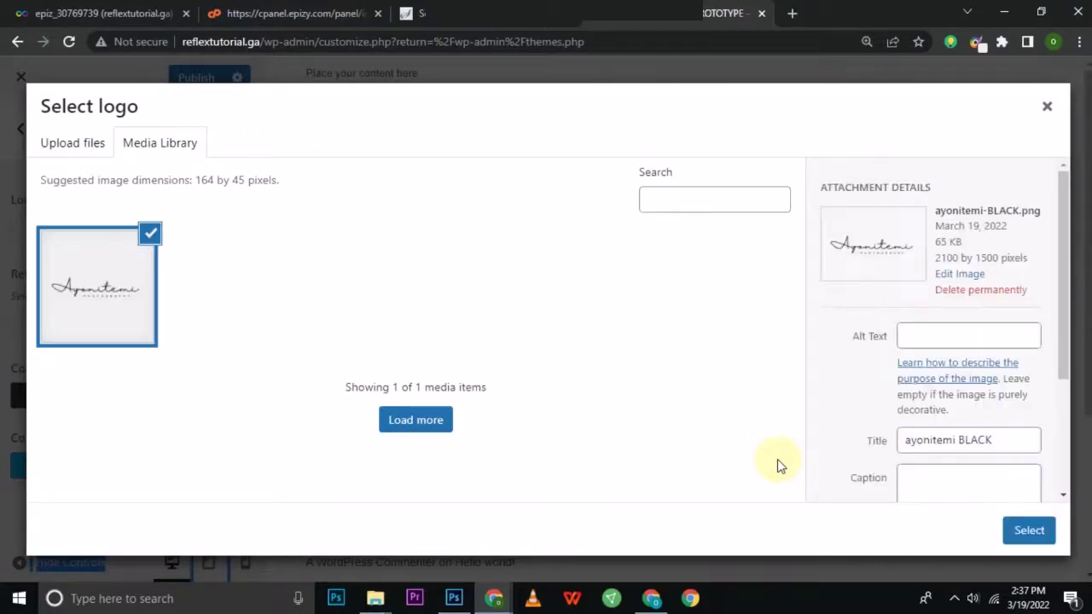
- Select the uploaded image as the logo and crop it around the logo text
{"action": "left_click", "coordinate": [953, 277]}
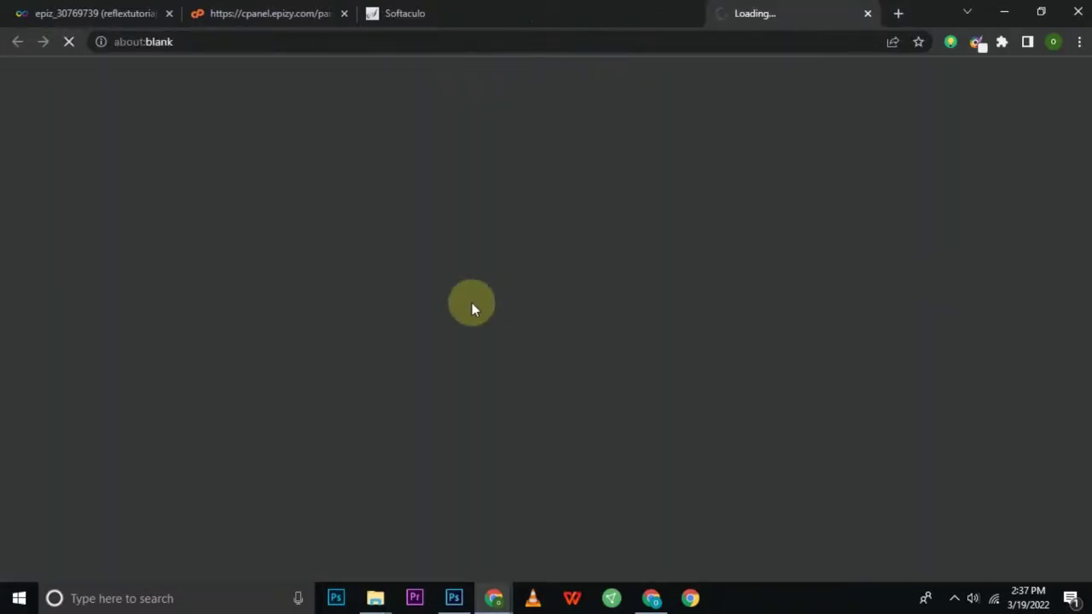
{"action": "left_click", "coordinate": [868, 13]}
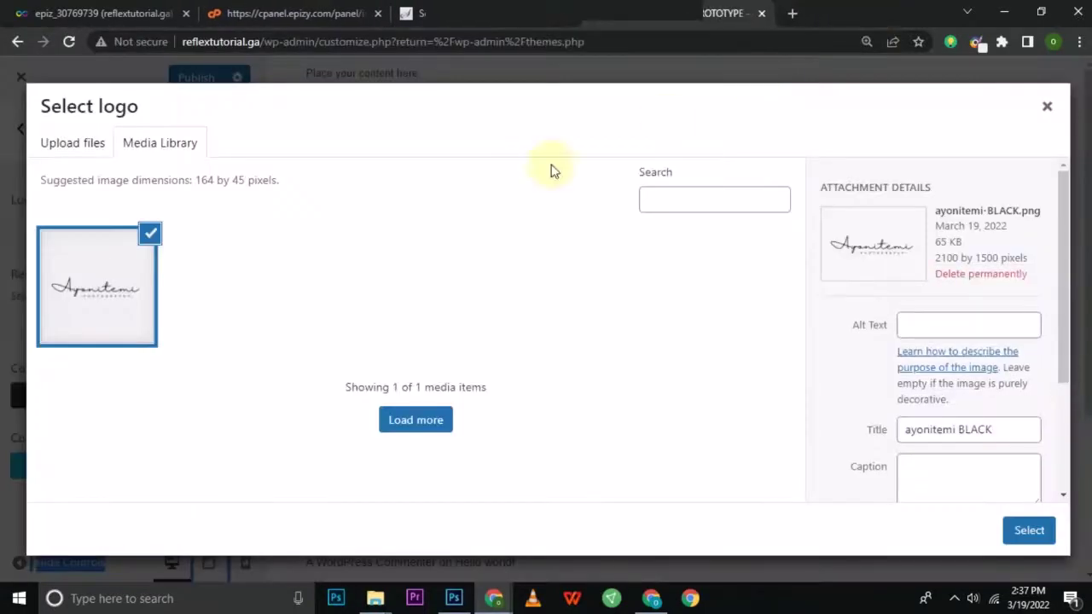
{"action": "left_click", "coordinate": [1030, 532]}
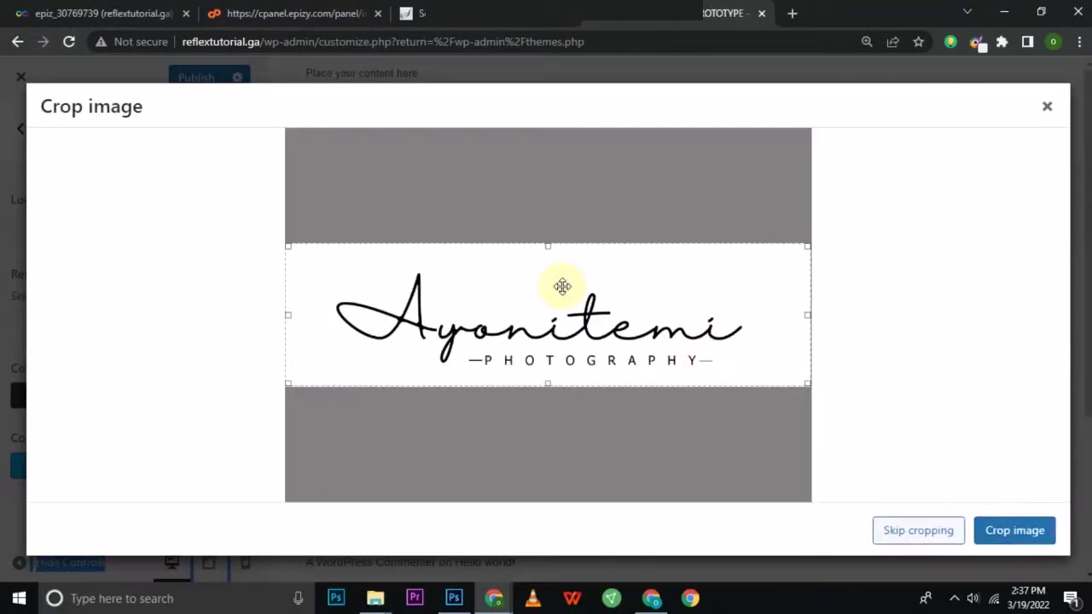
{"action": "left_click_drag", "start_coordinate": [568, 312], "coordinate": [574, 324]}
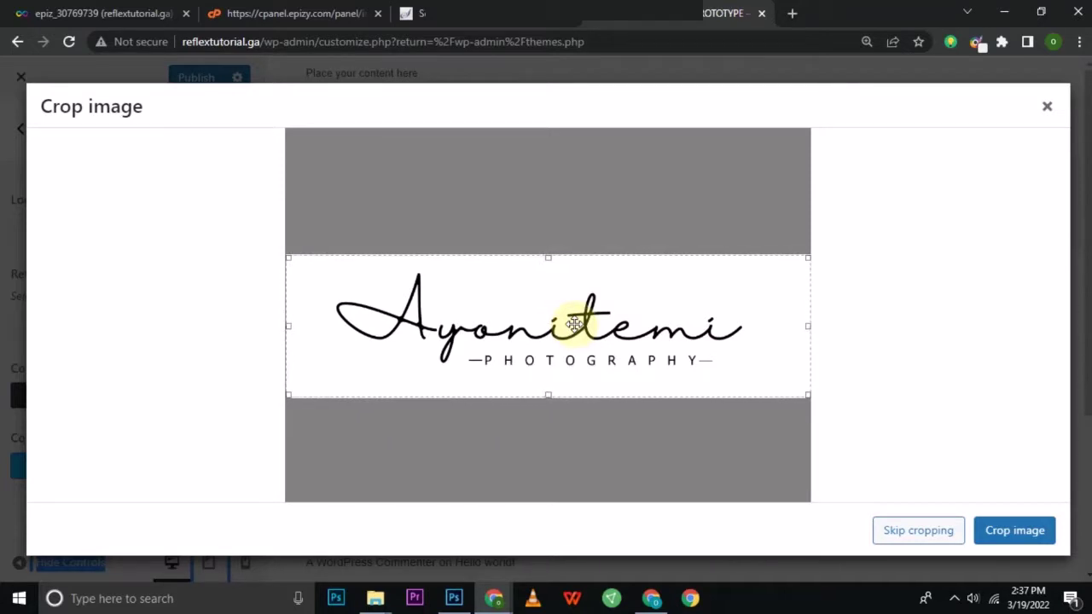
{"action": "left_click", "coordinate": [1006, 531]}
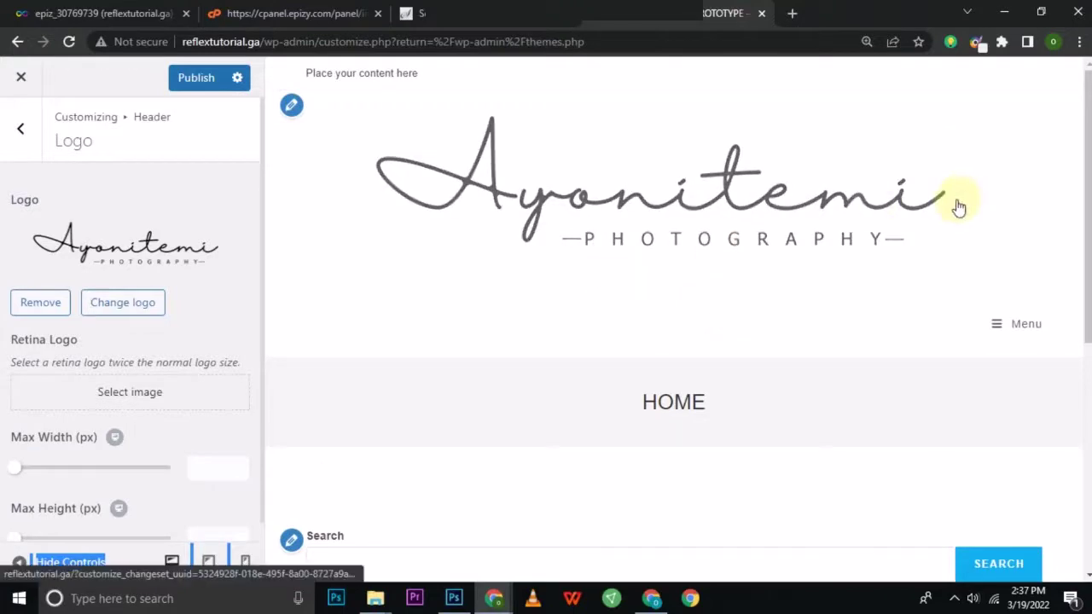
- Drag Logo Max Width (px) down to 218 and publish the Customizer
{"action": "scroll", "coordinate": [1086, 219], "scroll_direction": "down", "scroll_amount": 1}
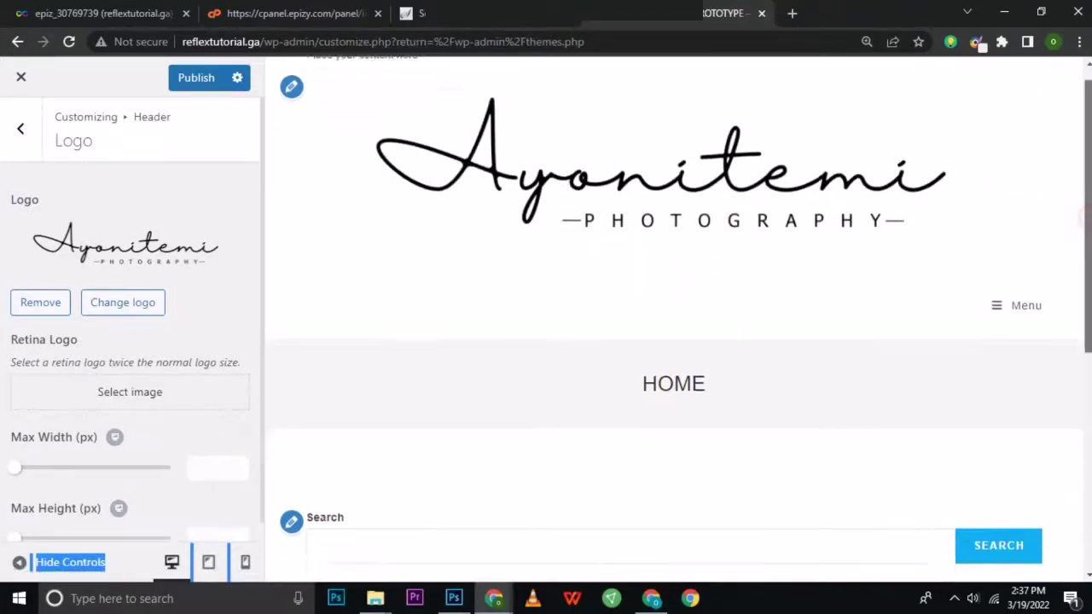
{"action": "left_click_drag", "start_coordinate": [1086, 218], "coordinate": [1088, 175]}
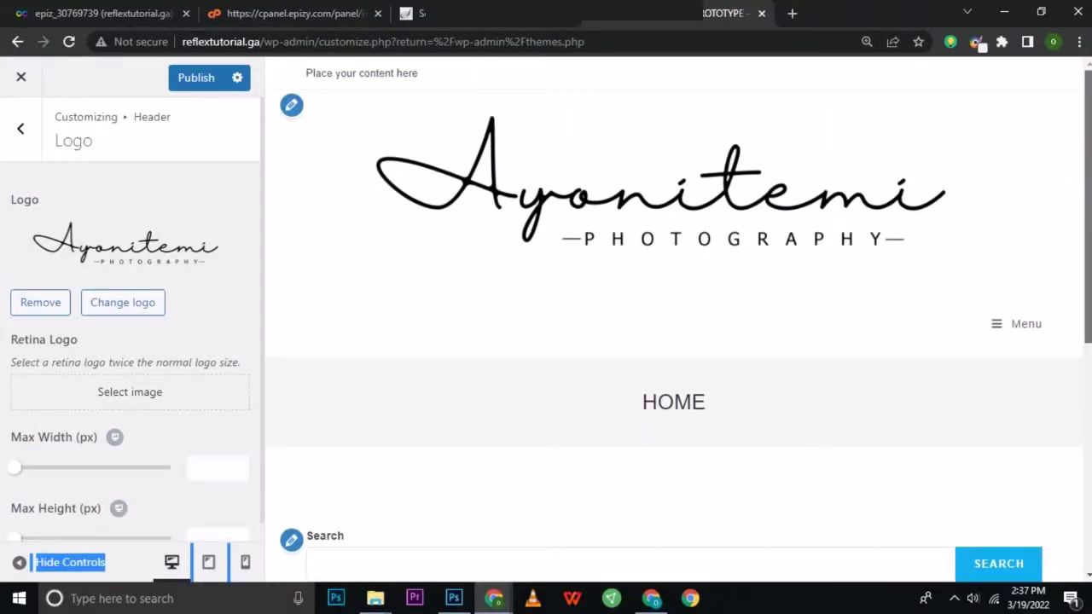
{"action": "scroll", "coordinate": [1088, 177], "scroll_direction": "down", "scroll_amount": 1}
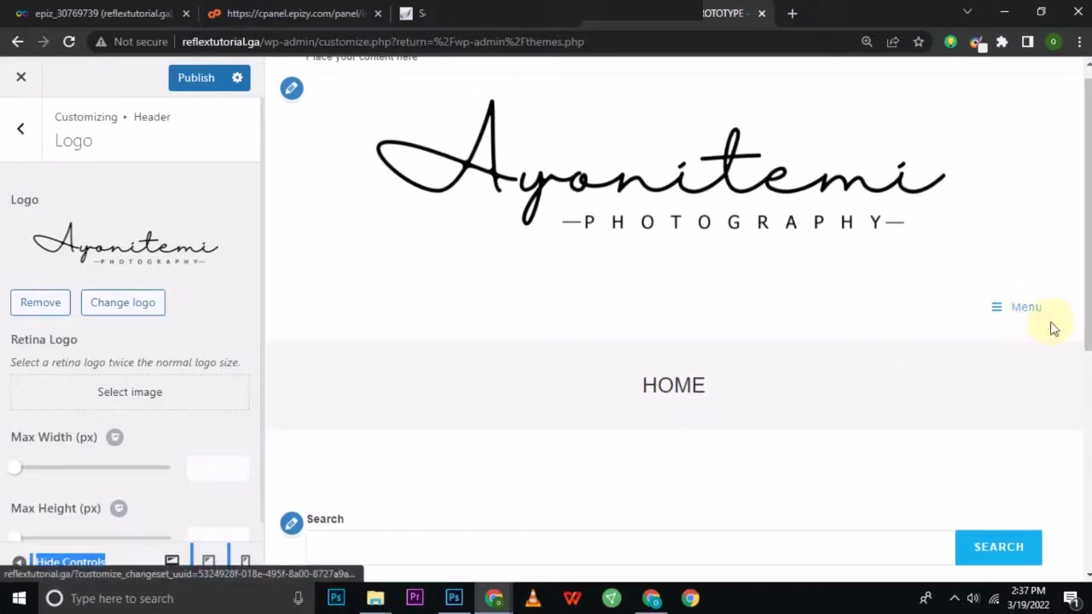
{"action": "mouse_move", "coordinate": [1086, 303]}
{"action": "left_mouse_down"}
{"action": "mouse_move", "coordinate": [1087, 328]}
{"action": "mouse_move", "coordinate": [1068, 291]}
{"action": "left_mouse_up"}
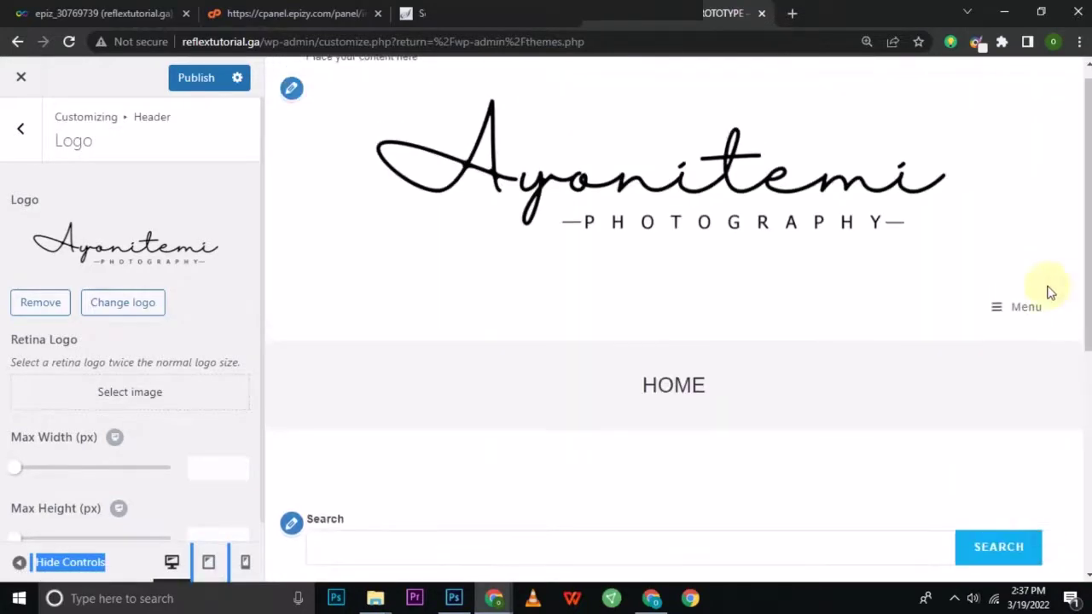
{"action": "left_click", "coordinate": [219, 353]}
{"action": "scroll", "coordinate": [219, 356], "scroll_direction": "down", "scroll_amount": 1}
{"action": "scroll", "coordinate": [219, 358], "scroll_direction": "down", "scroll_amount": 1}
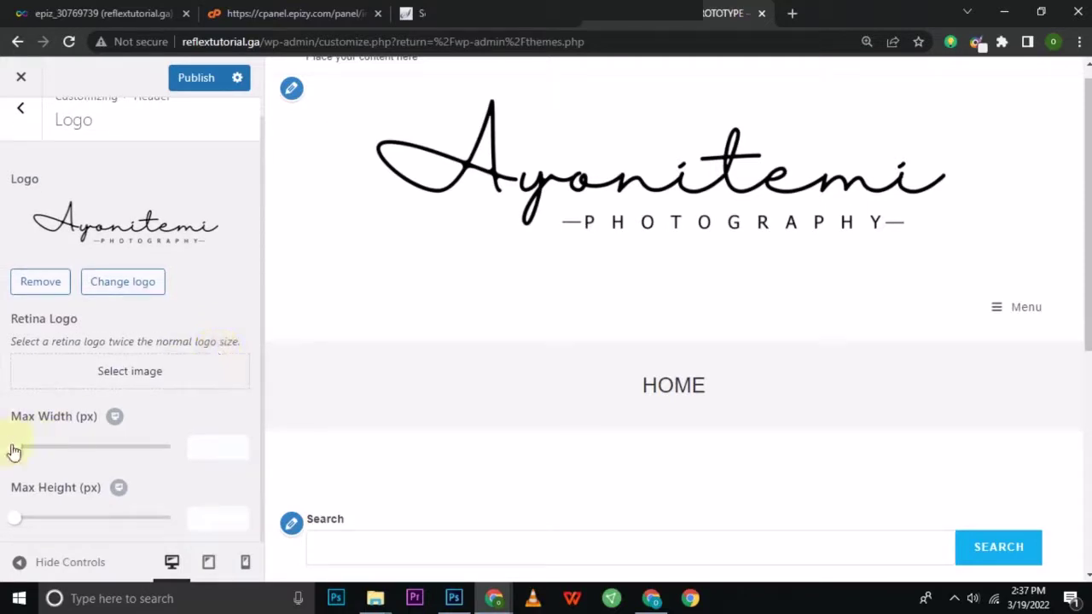
{"action": "left_click_drag", "start_coordinate": [14, 446], "coordinate": [81, 450]}
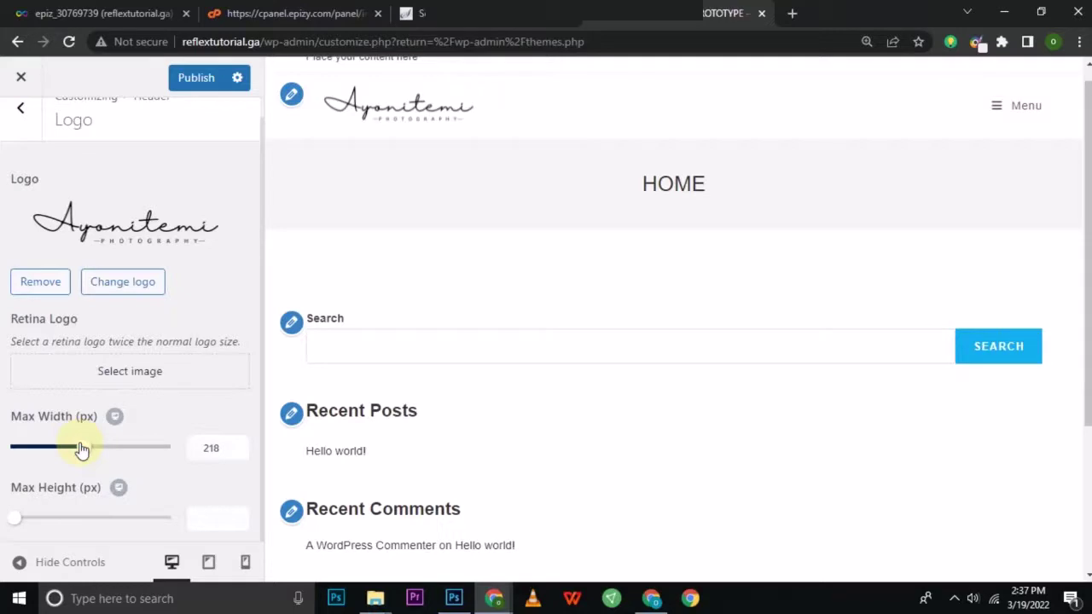
{"action": "left_click", "coordinate": [181, 85]}
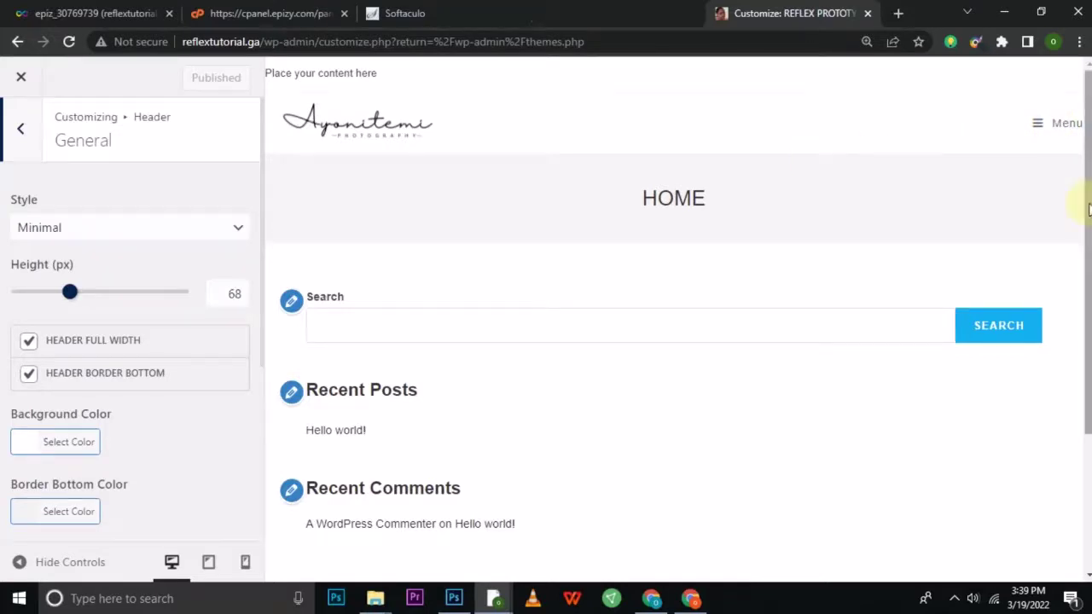
- Open the reflextutorial.ga installation from Softaculous to view the live site
{"action": "left_click_drag", "start_coordinate": [1087, 102], "coordinate": [1071, 401]}
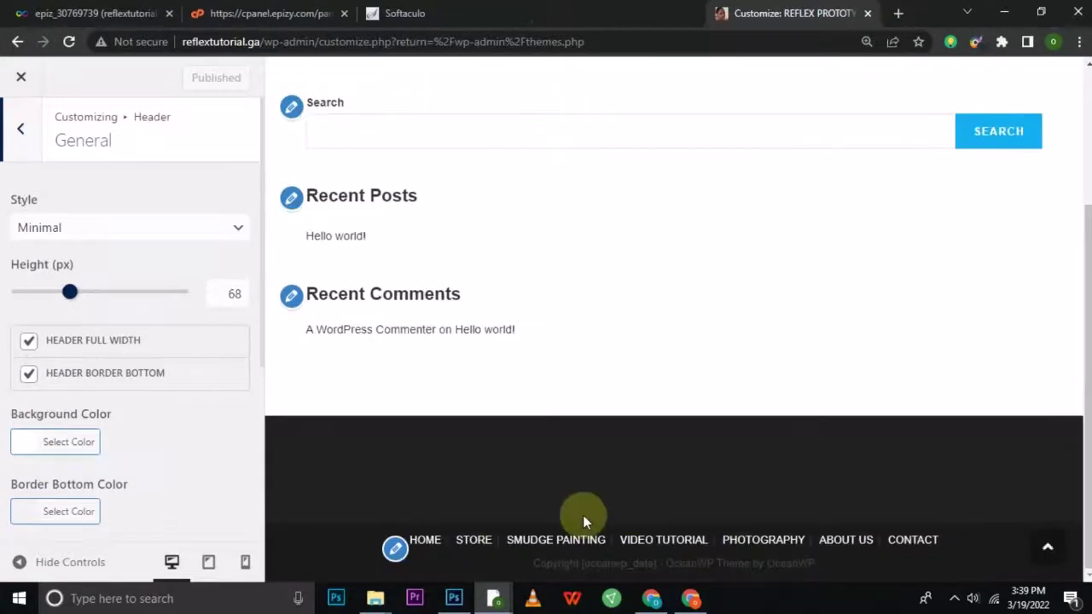
{"action": "scroll", "coordinate": [674, 324], "scroll_direction": "up", "scroll_amount": 3}
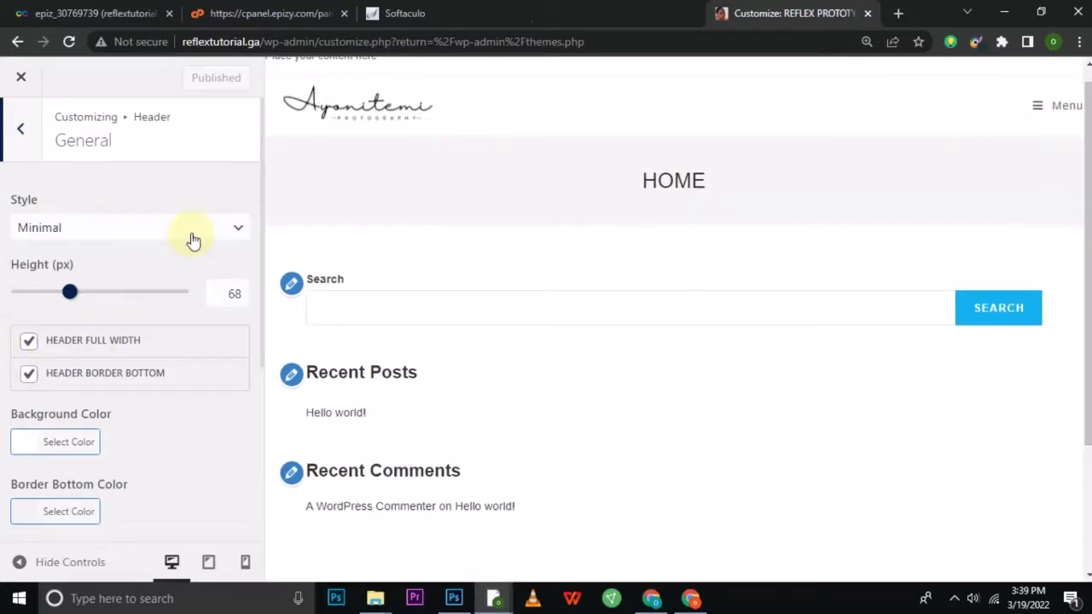
{"action": "left_click", "coordinate": [266, 17]}
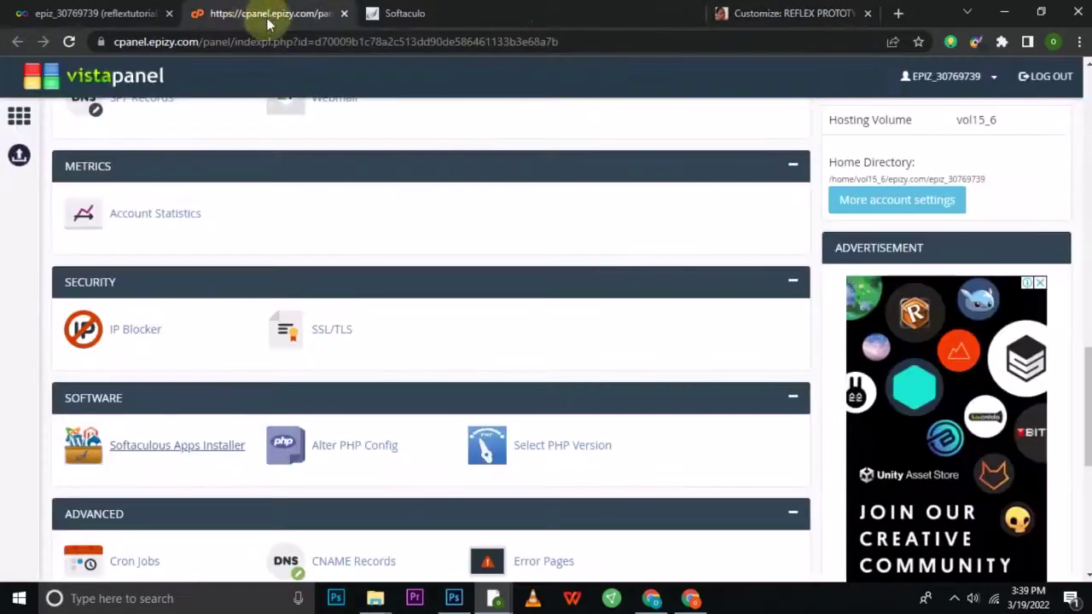
{"action": "left_click", "coordinate": [408, 9]}
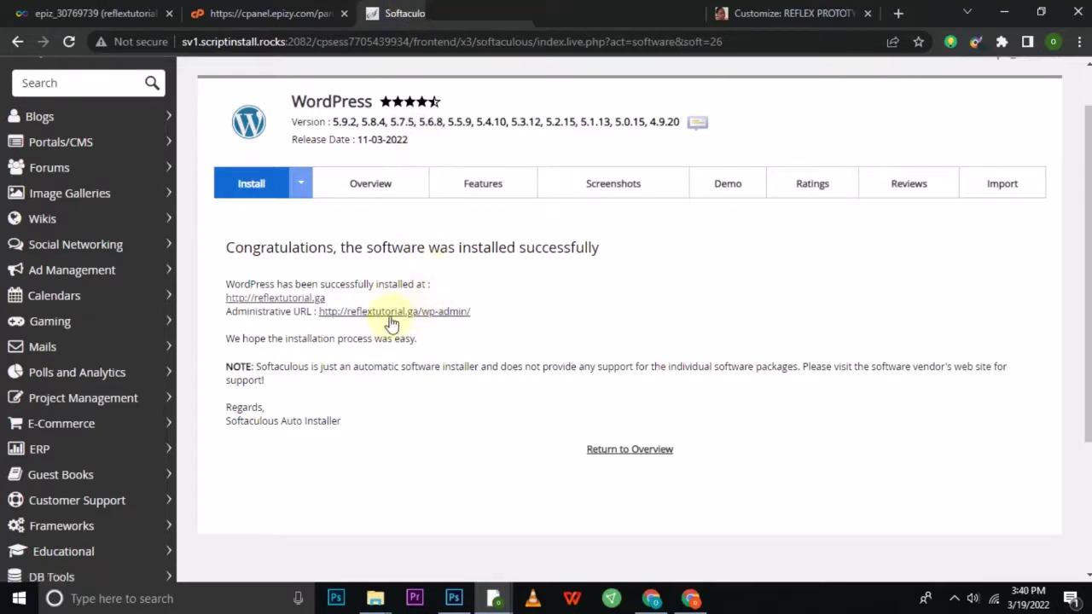
{"action": "left_click", "coordinate": [277, 299]}
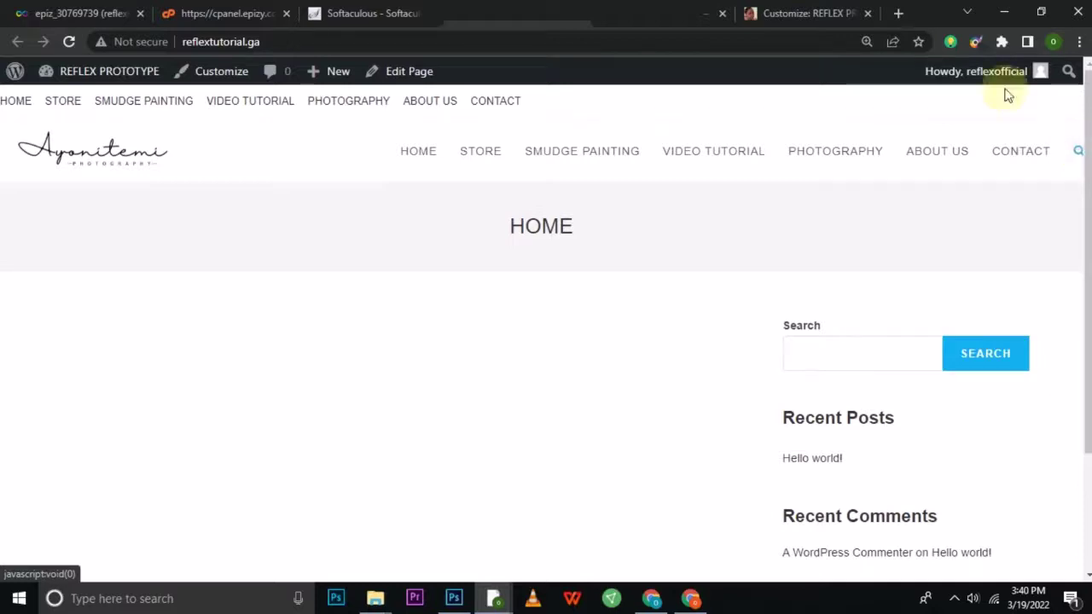
- Return to the Customize tab and back out of Header > General to the Header sections
{"action": "left_click", "coordinate": [840, 9]}
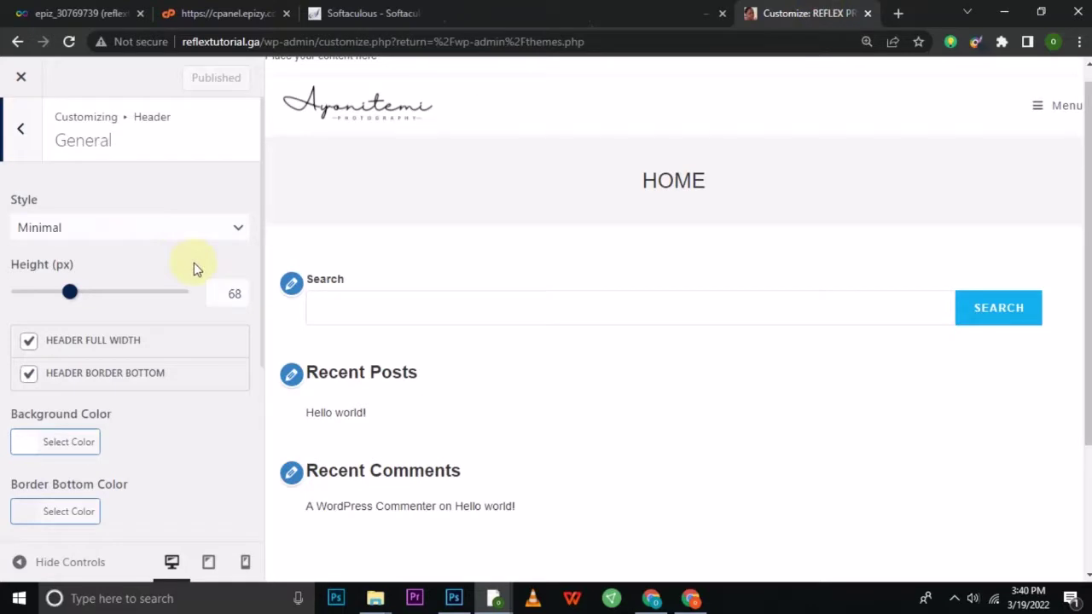
{"action": "scroll", "coordinate": [1083, 119], "scroll_direction": "up", "scroll_amount": 1}
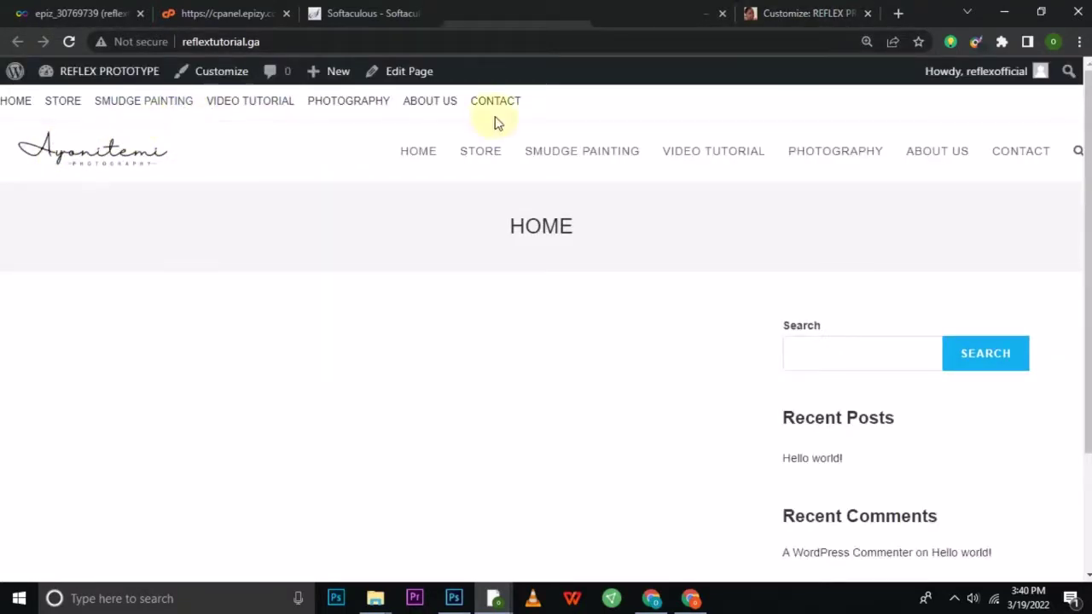
{"action": "left_click", "coordinate": [789, 13]}
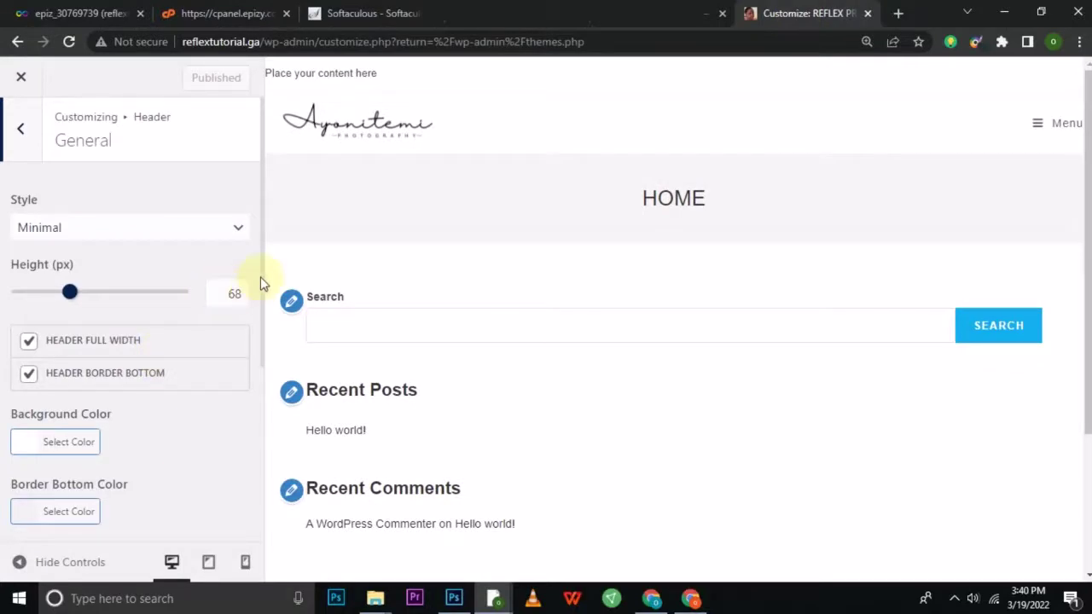
{"action": "left_click_drag", "start_coordinate": [261, 281], "coordinate": [234, 227]}
{"action": "left_click", "coordinate": [13, 137]}
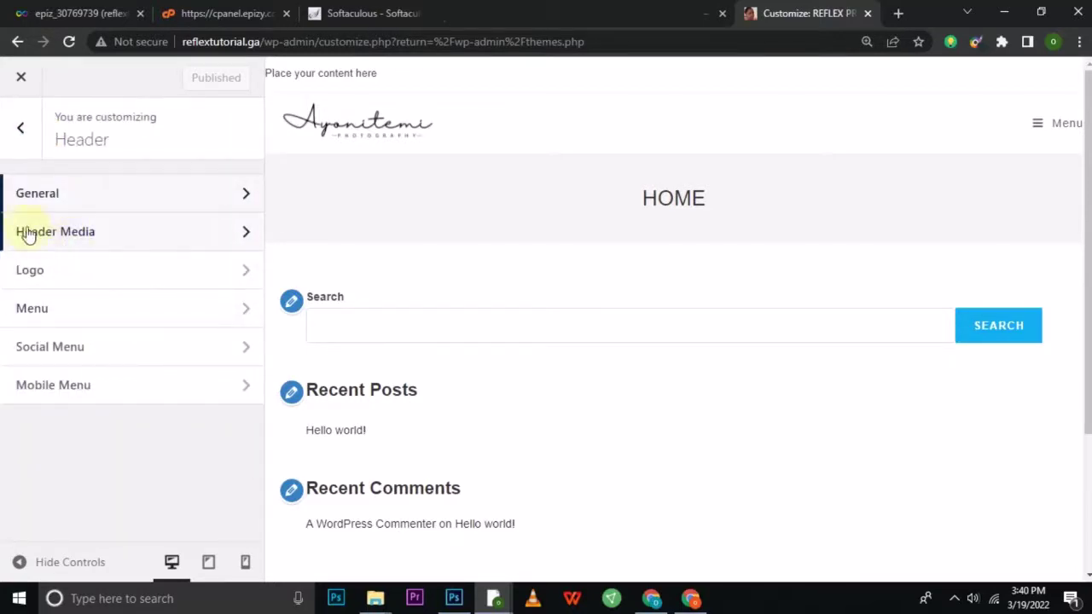
- Turn off the Top Bar and its full-width option in Top Bar general settings
{"action": "left_click", "coordinate": [14, 137]}
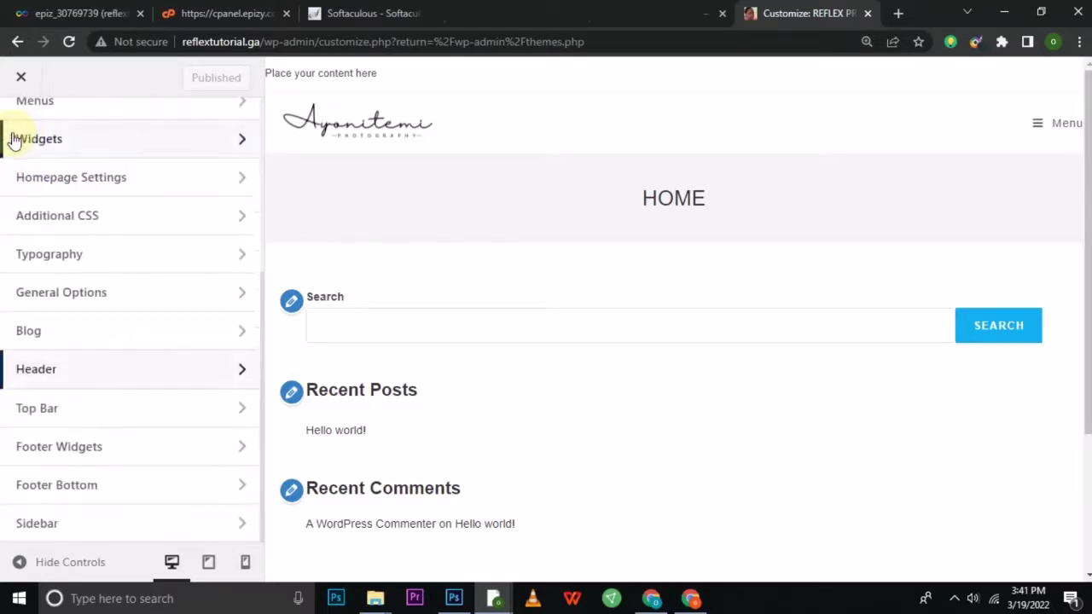
{"action": "left_click", "coordinate": [120, 418]}
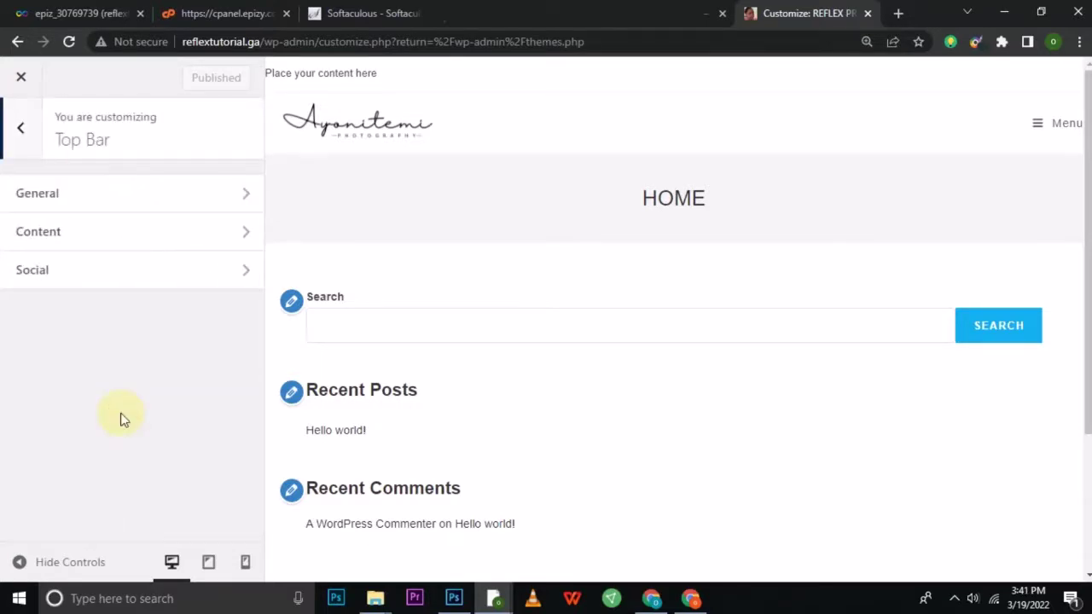
{"action": "left_click", "coordinate": [183, 194]}
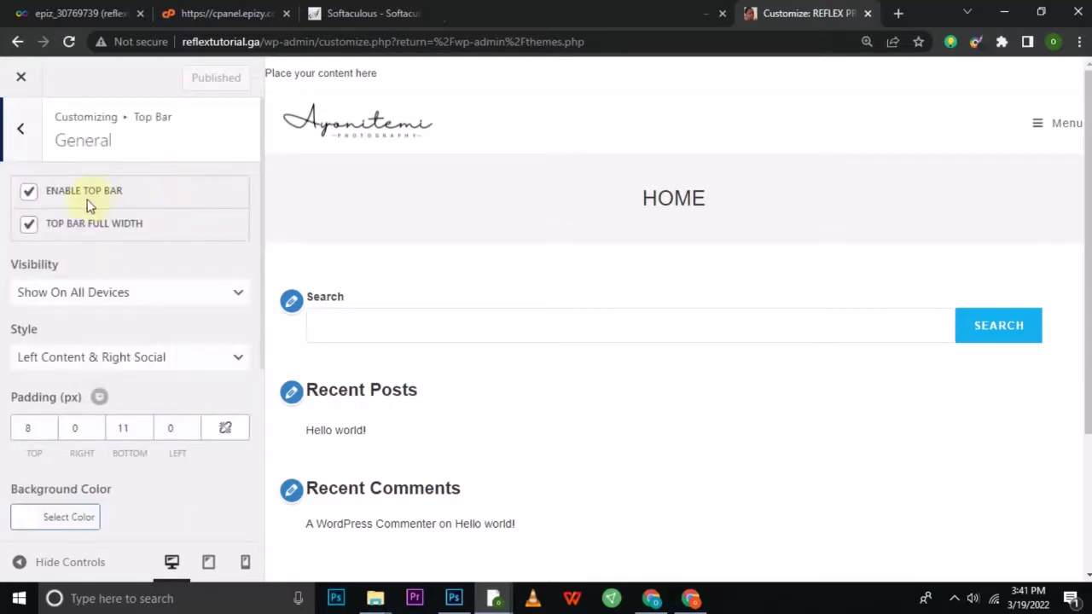
{"action": "left_click", "coordinate": [30, 194]}
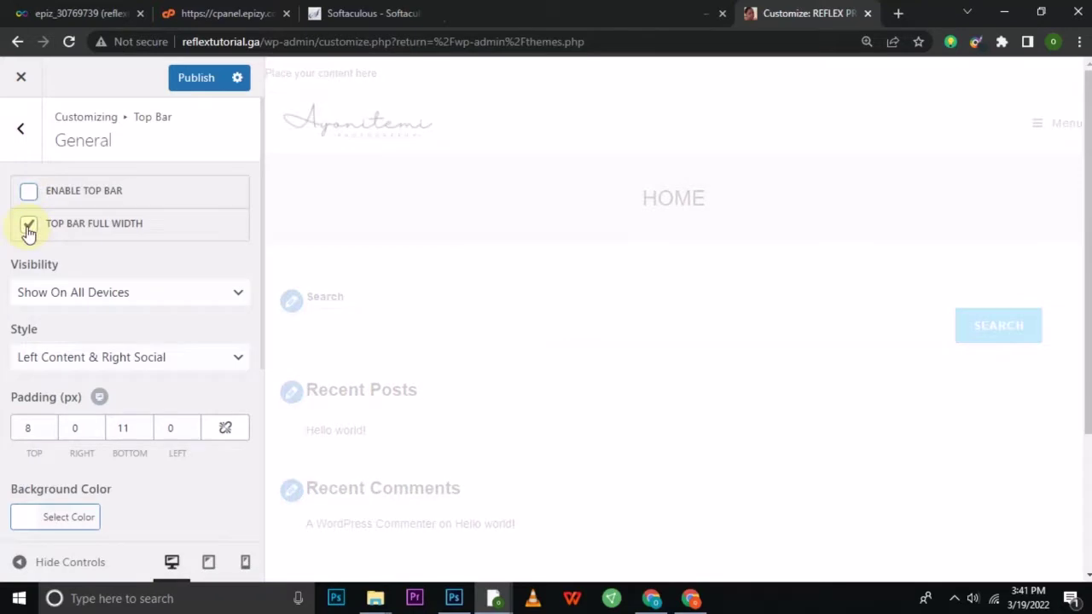
{"action": "left_click", "coordinate": [28, 227]}
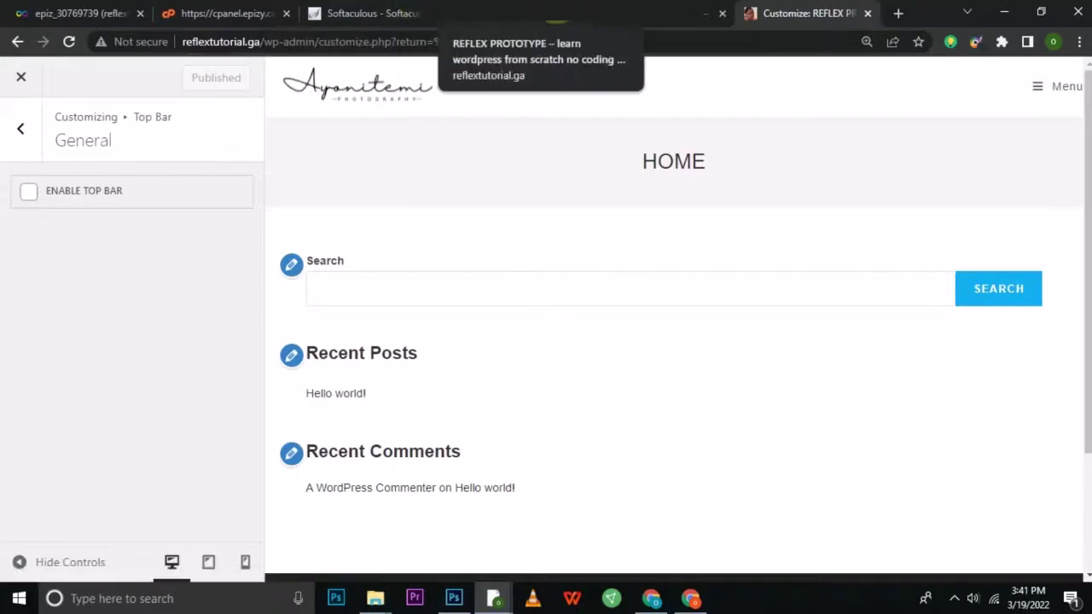
- Reload the live site to check the header, then return to the Top Bar settings
{"action": "left_click", "coordinate": [554, 15]}
{"action": "left_click", "coordinate": [421, 43]}
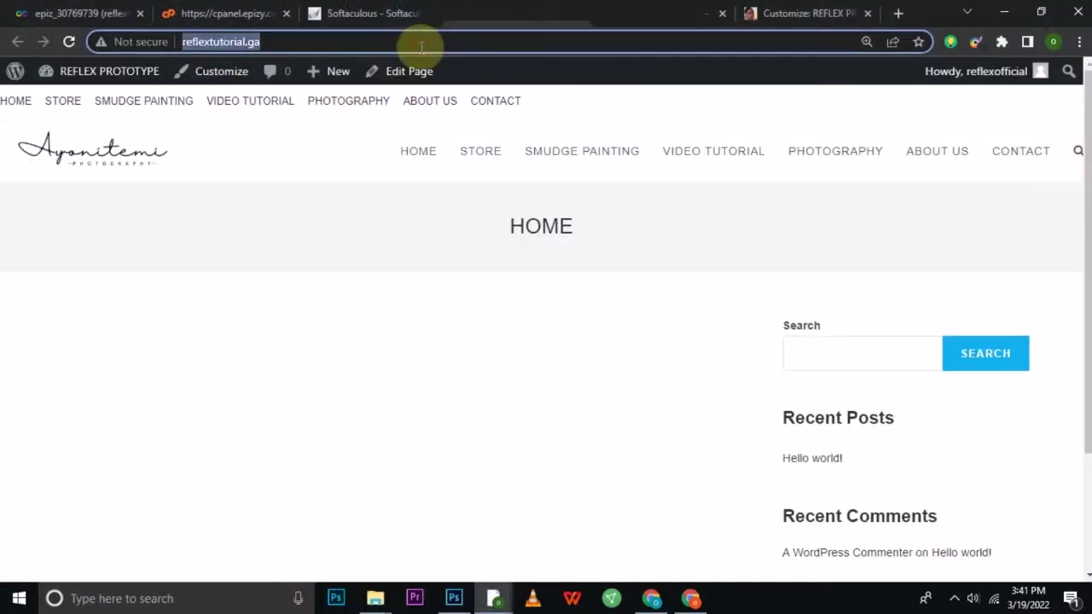
{"action": "key", "text": "Return"}
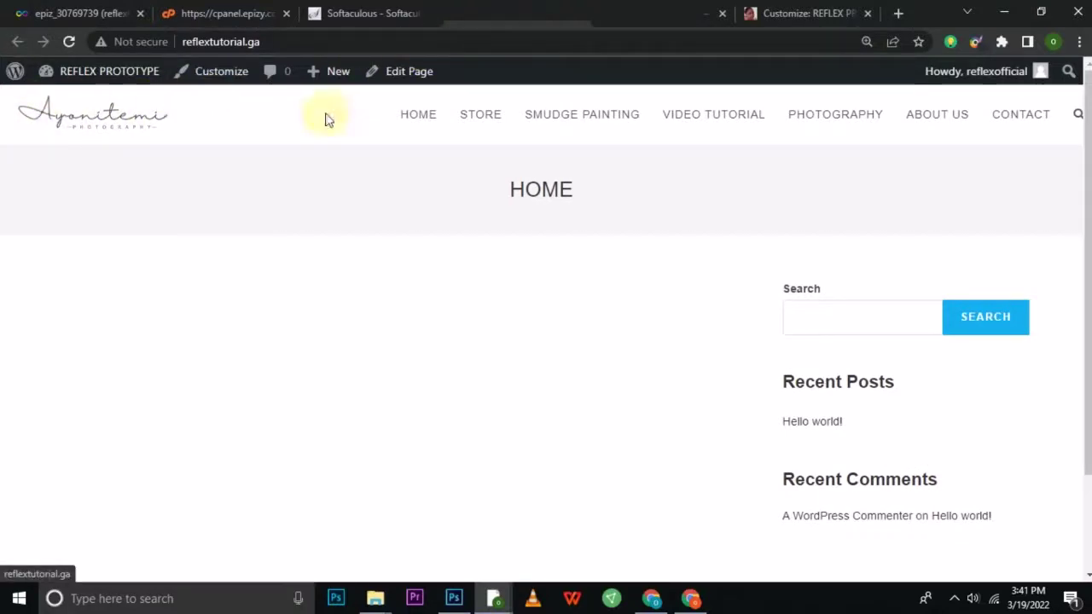
{"action": "left_click", "coordinate": [793, 13]}
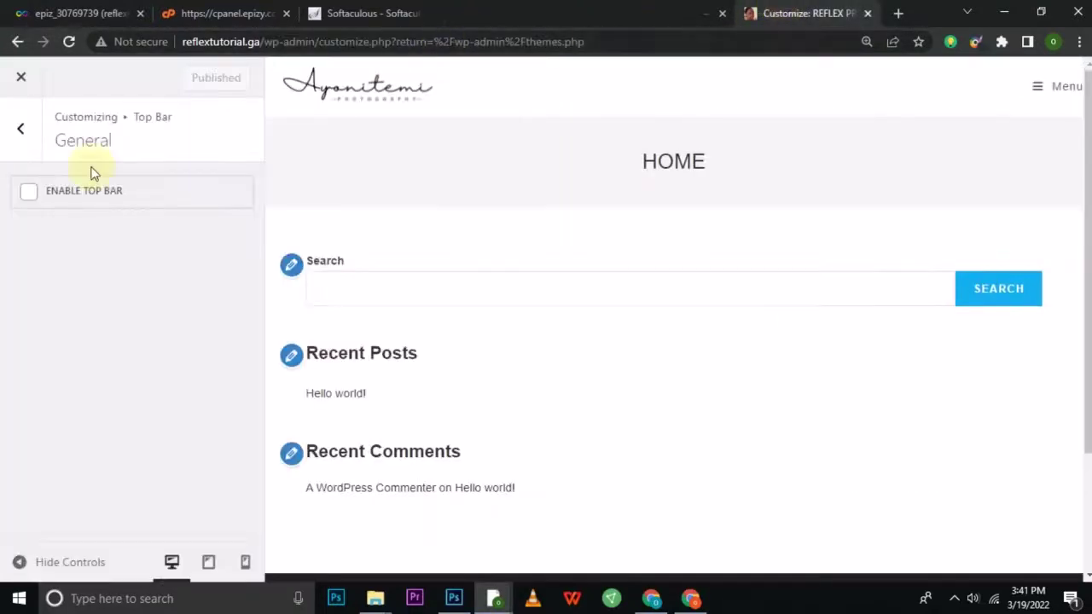
{"action": "left_click", "coordinate": [30, 159]}
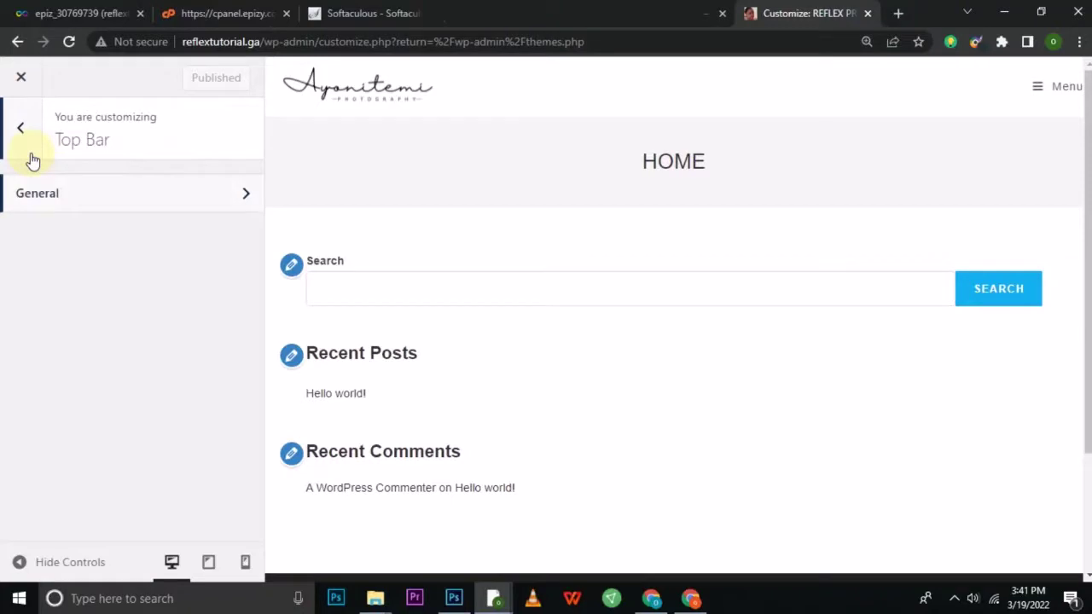
- In General Options > General Settings, set Content Width to 100 and Sidebar Width to 0
{"action": "left_click", "coordinate": [25, 150]}
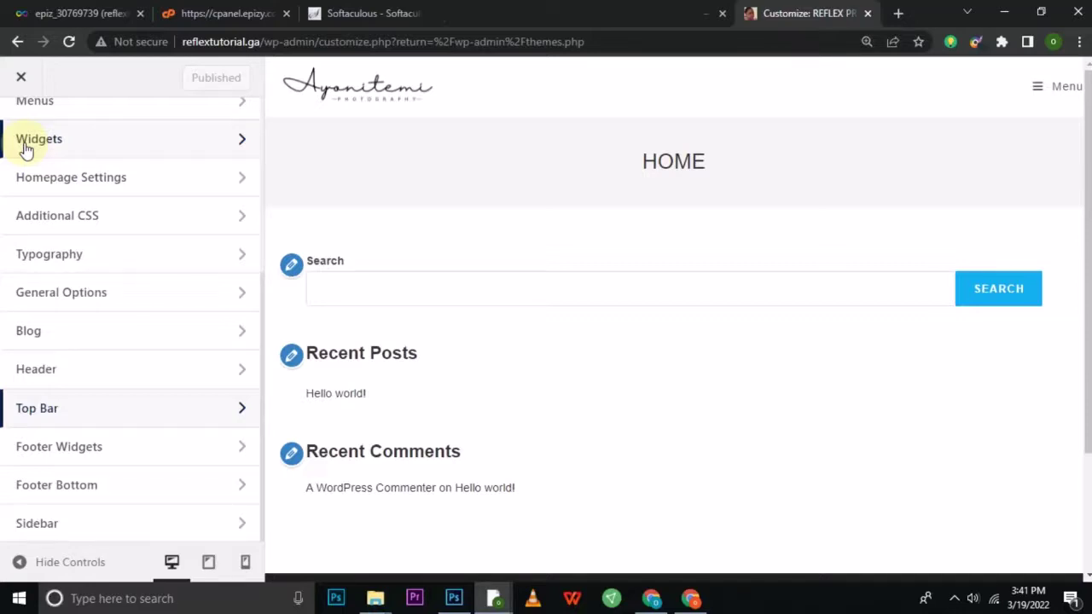
{"action": "left_click", "coordinate": [132, 305]}
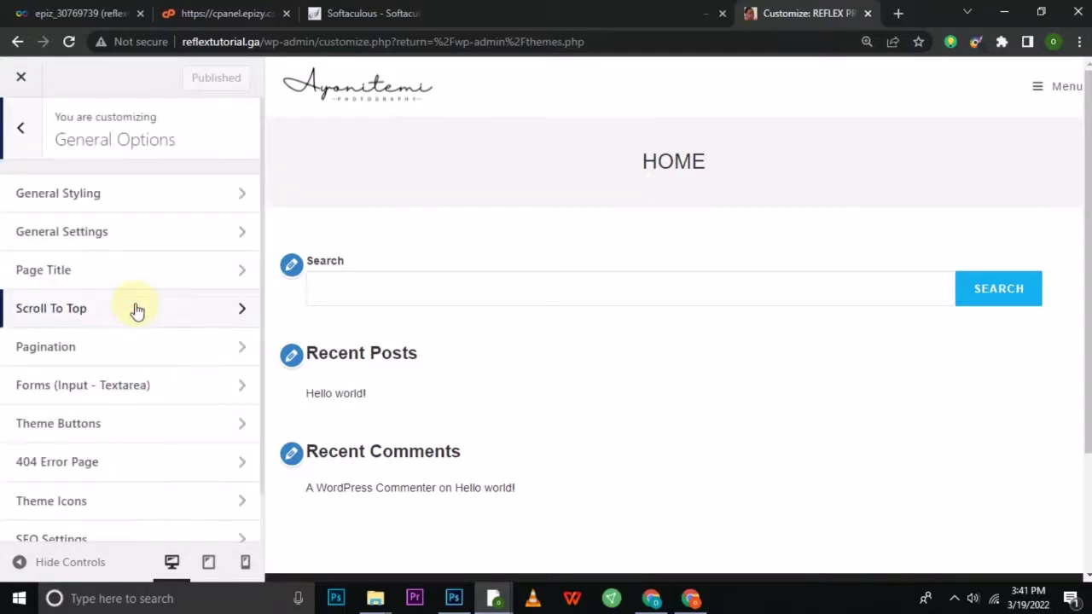
{"action": "left_click", "coordinate": [91, 241]}
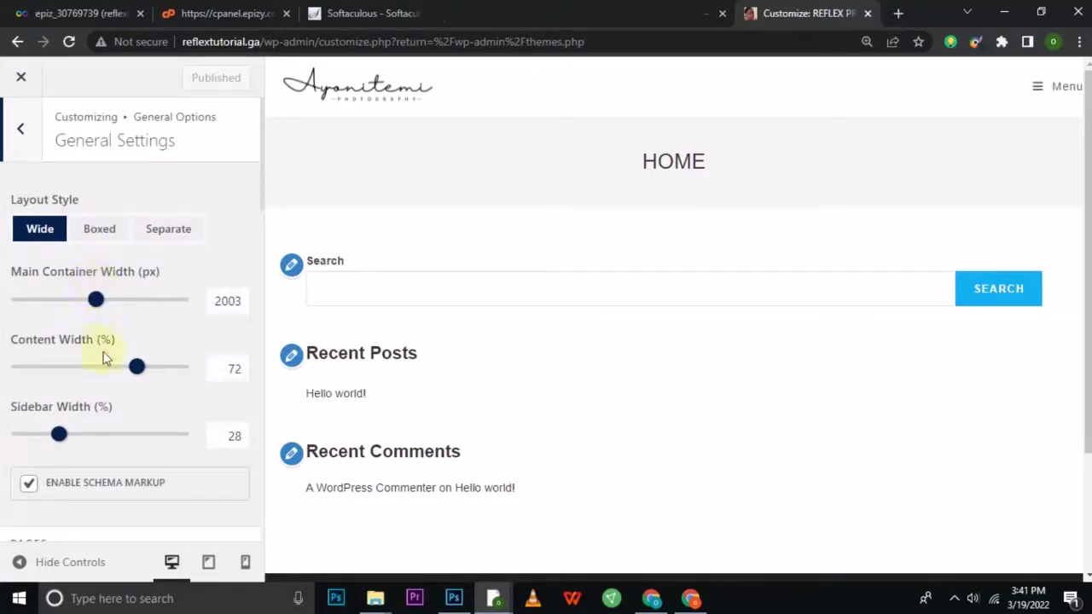
{"action": "left_click_drag", "start_coordinate": [139, 373], "coordinate": [200, 373]}
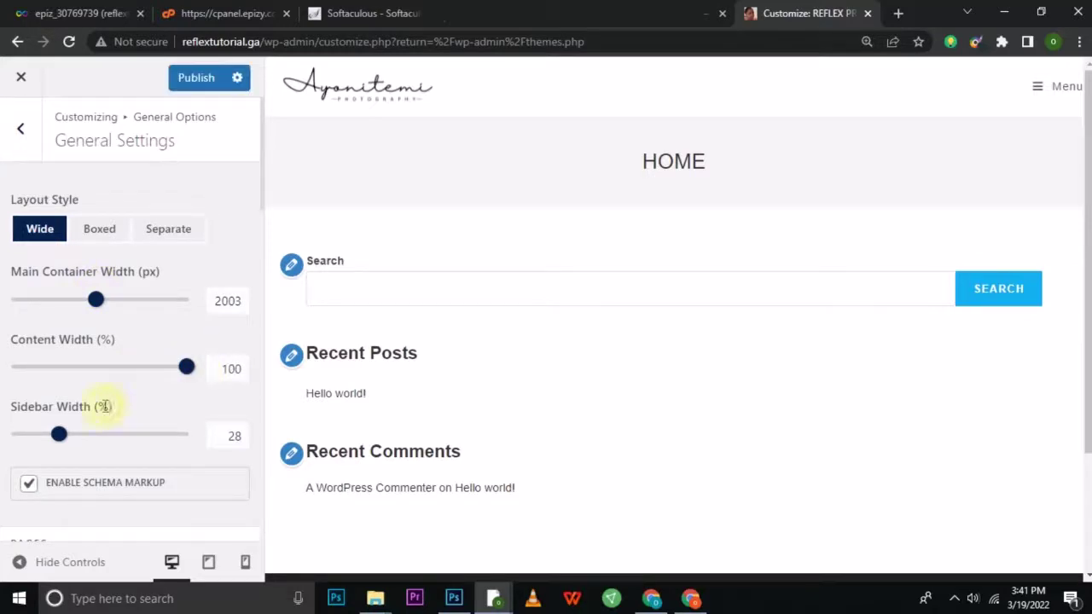
{"action": "left_click_drag", "start_coordinate": [59, 435], "coordinate": [6, 435]}
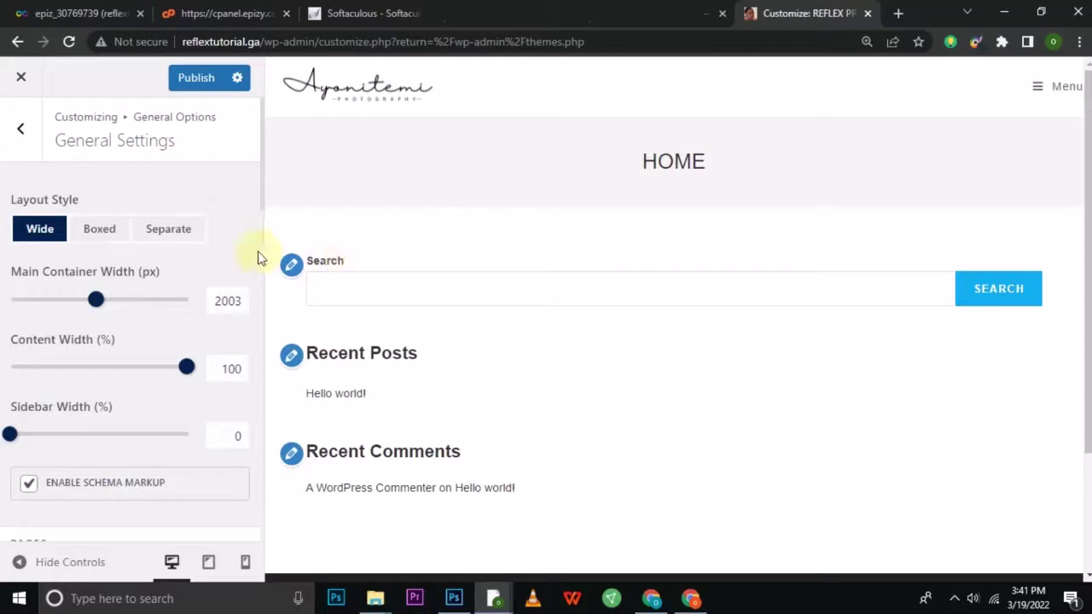
{"action": "scroll", "coordinate": [259, 258], "scroll_direction": "down", "scroll_amount": 3}
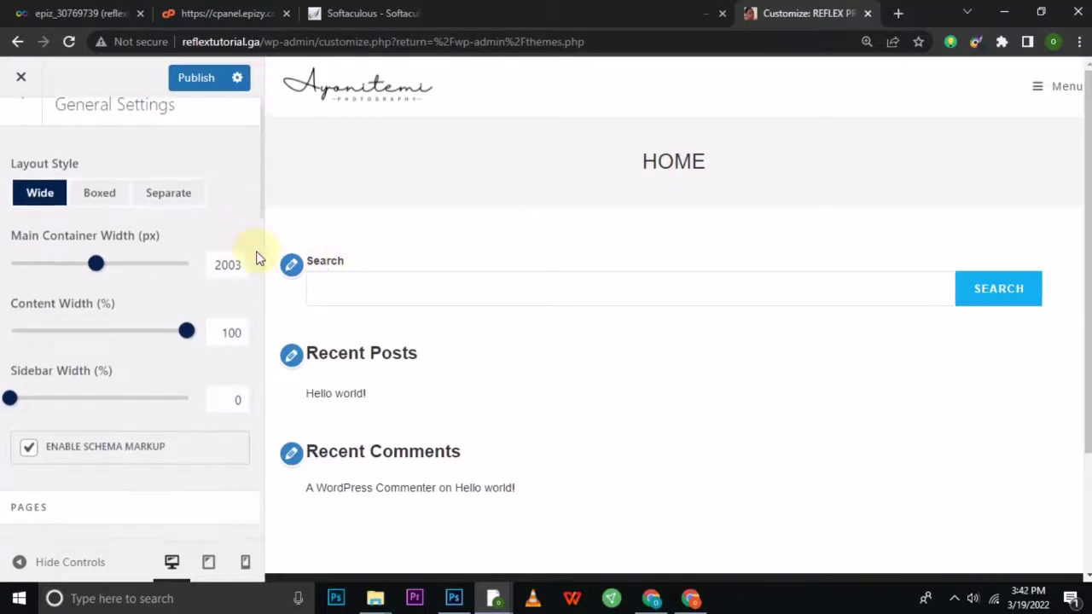
{"action": "scroll", "coordinate": [259, 259], "scroll_direction": "down", "scroll_amount": 5}
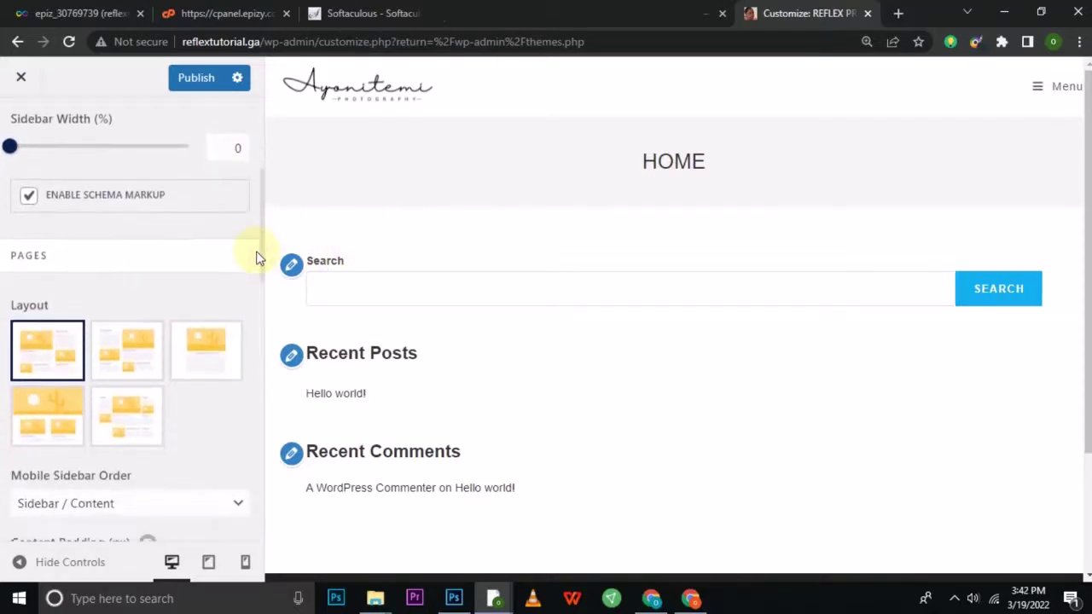
{"action": "scroll", "coordinate": [258, 259], "scroll_direction": "down", "scroll_amount": 3}
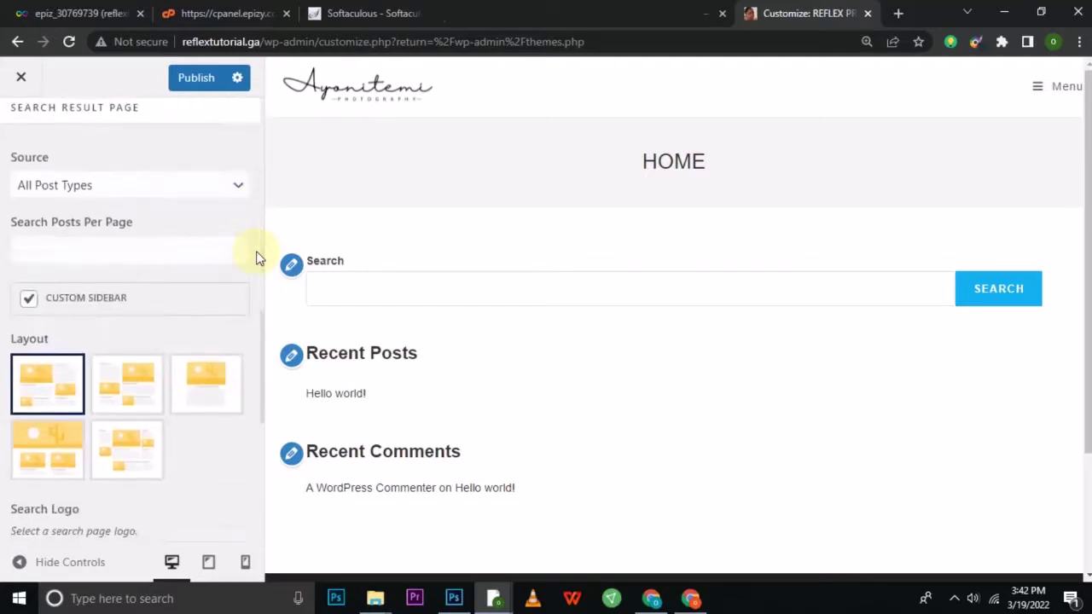
{"action": "scroll", "coordinate": [259, 258], "scroll_direction": "down", "scroll_amount": 3}
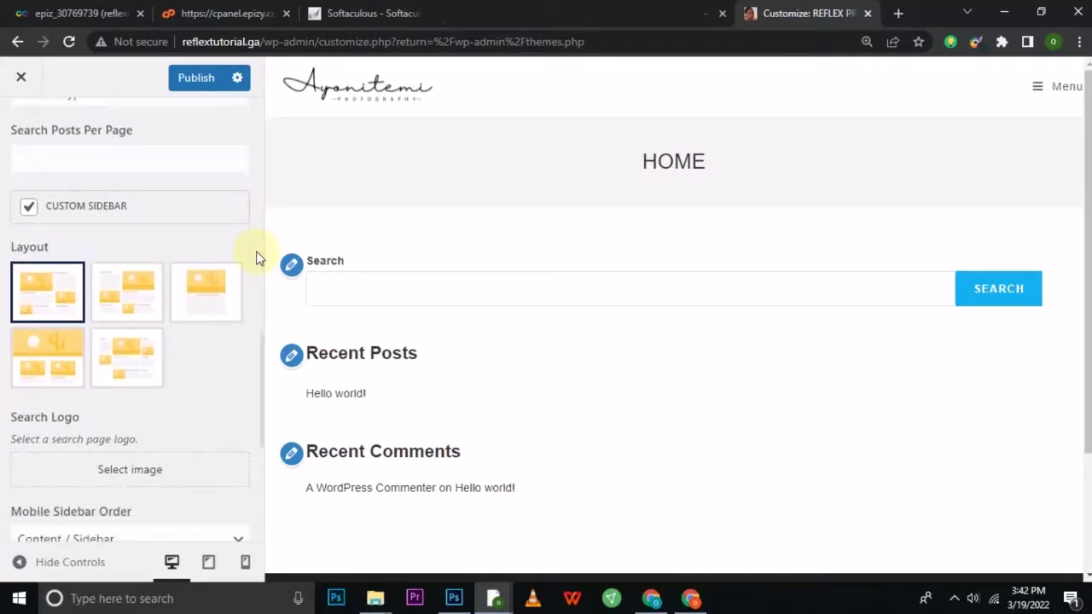
{"action": "scroll", "coordinate": [258, 258], "scroll_direction": "up", "scroll_amount": 5}
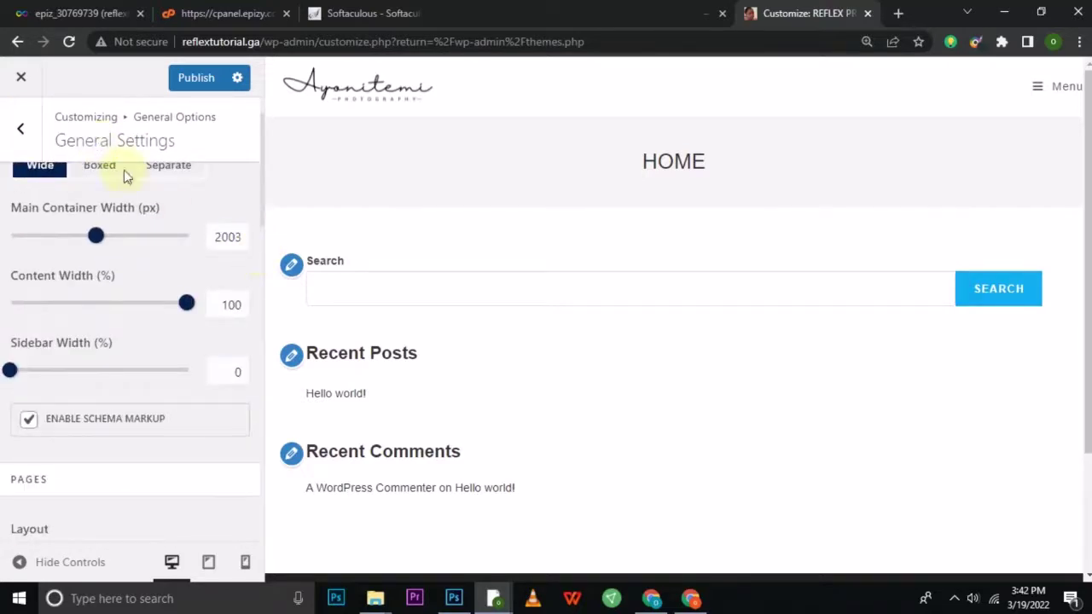
{"action": "scroll", "coordinate": [193, 211], "scroll_direction": "up", "scroll_amount": 1}
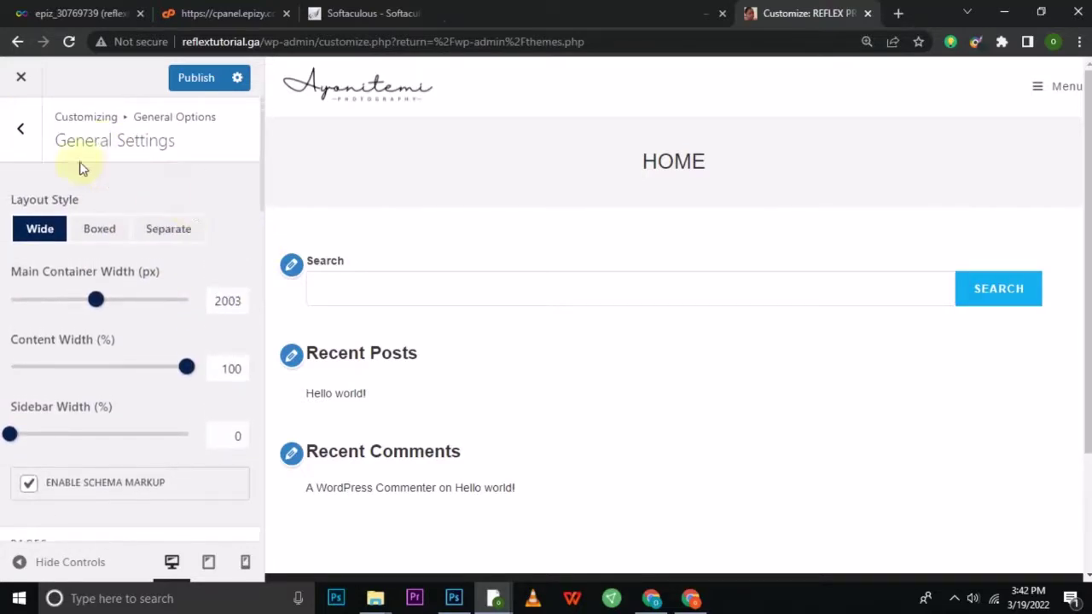
{"action": "left_click", "coordinate": [17, 131]}
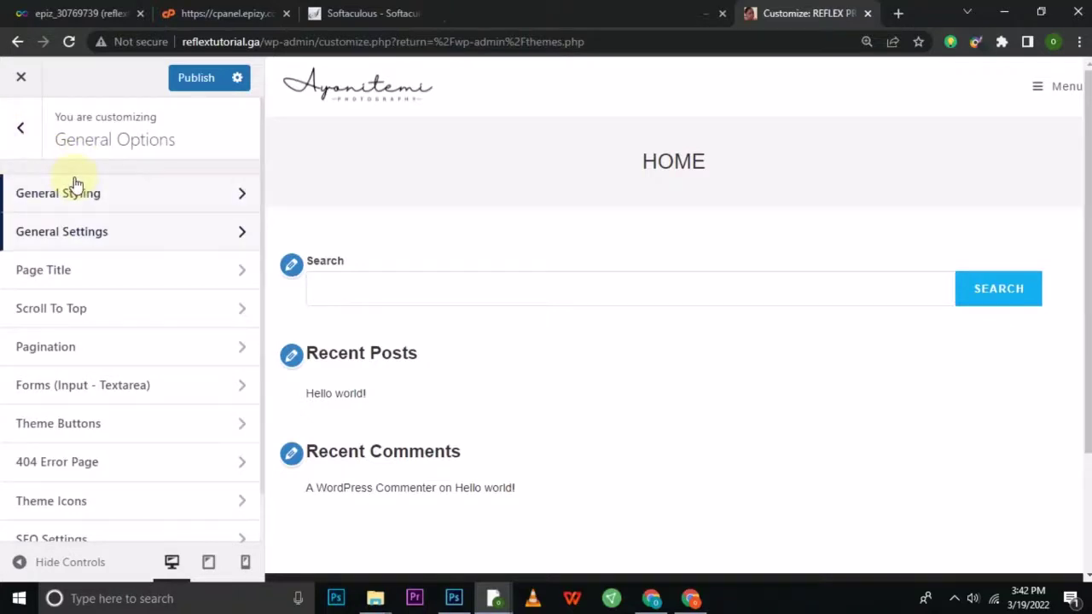
- Set Page Title visibility to Hide On All Devices and publish
{"action": "left_click", "coordinate": [155, 288]}
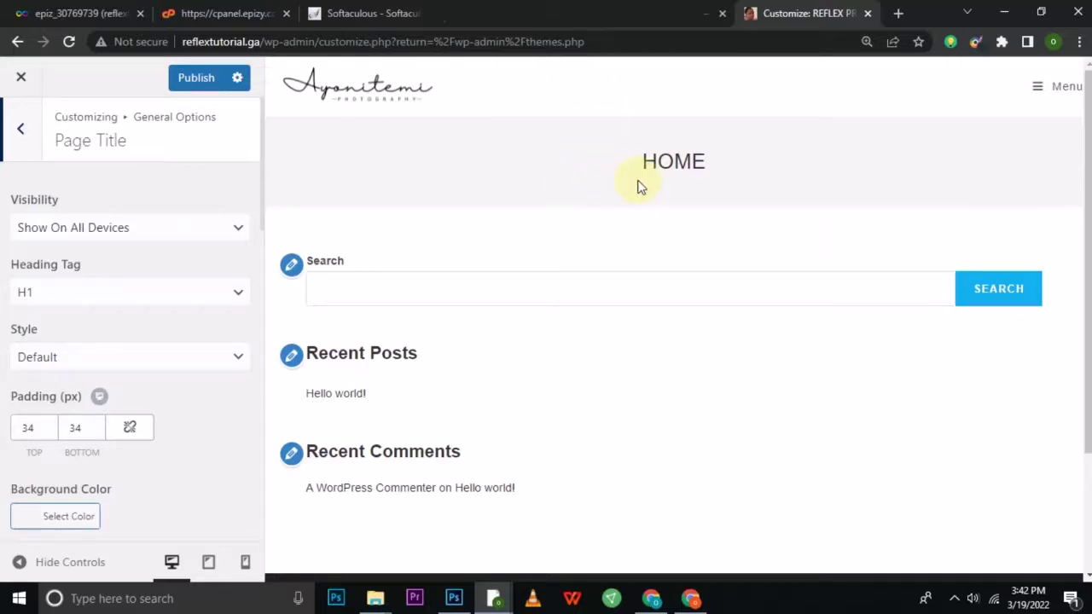
{"action": "left_click", "coordinate": [195, 229]}
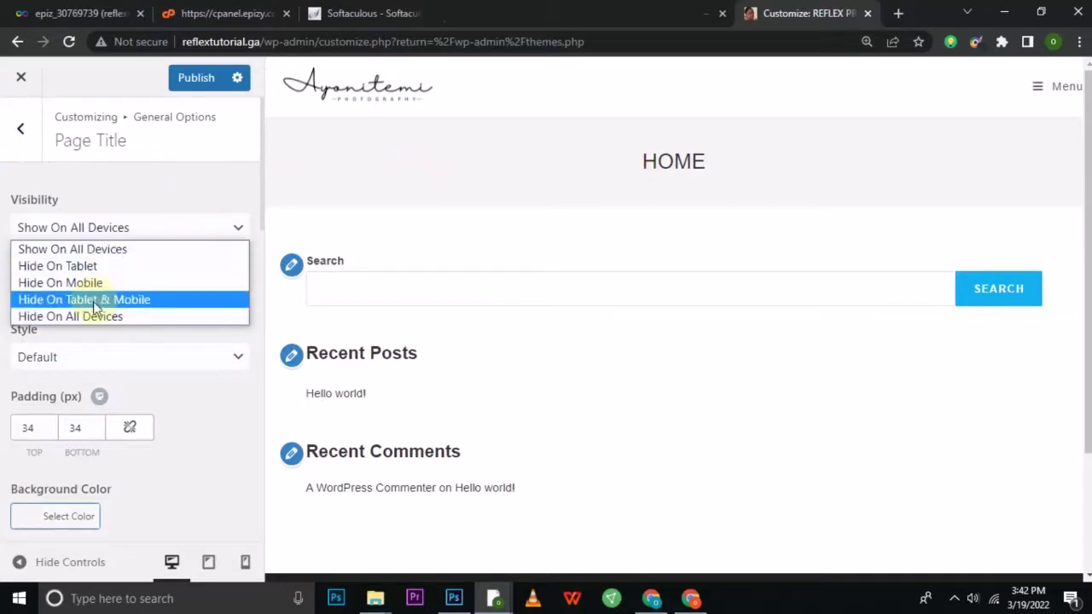
{"action": "left_click", "coordinate": [91, 316]}
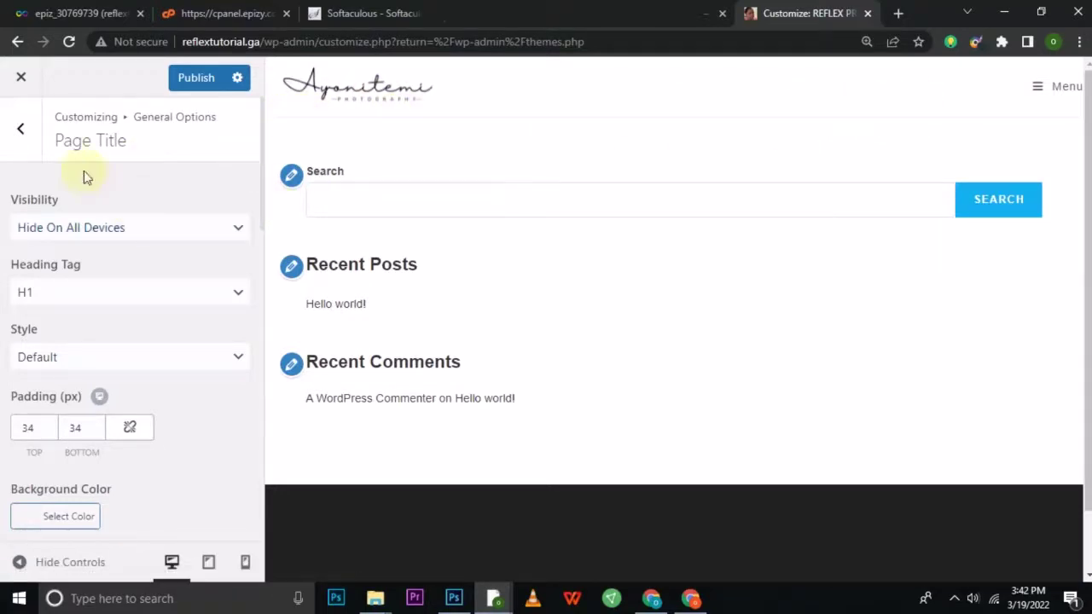
{"action": "left_click", "coordinate": [201, 85]}
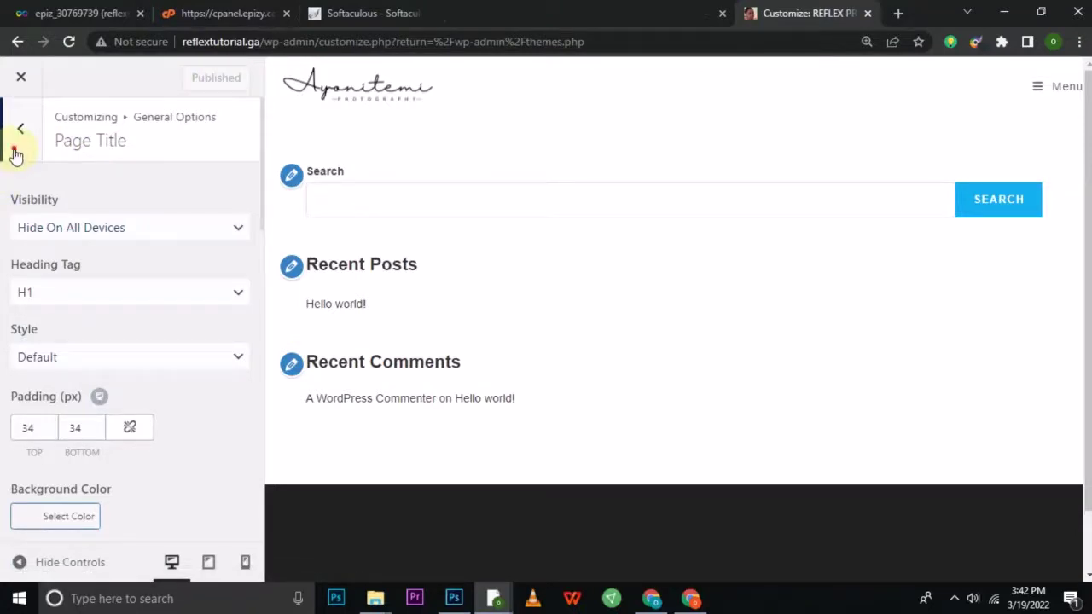
{"action": "left_click", "coordinate": [14, 154]}
{"action": "scroll", "coordinate": [146, 305], "scroll_direction": "down", "scroll_amount": 1}
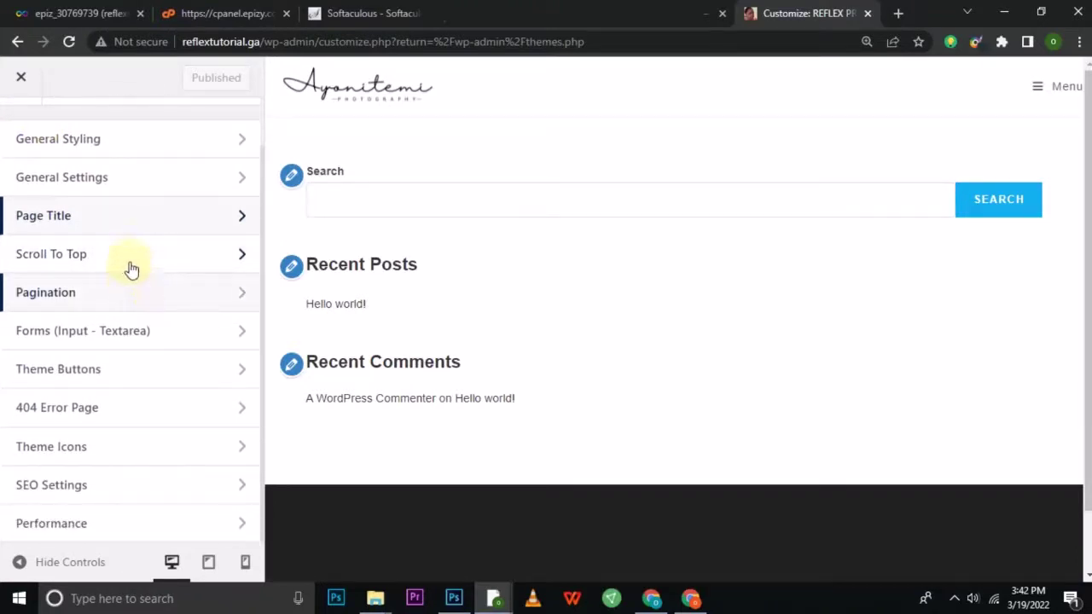
- Give Scroll To Top the circled arrow icon, Right position, 46 px bottom, and publish
{"action": "left_click", "coordinate": [147, 256]}
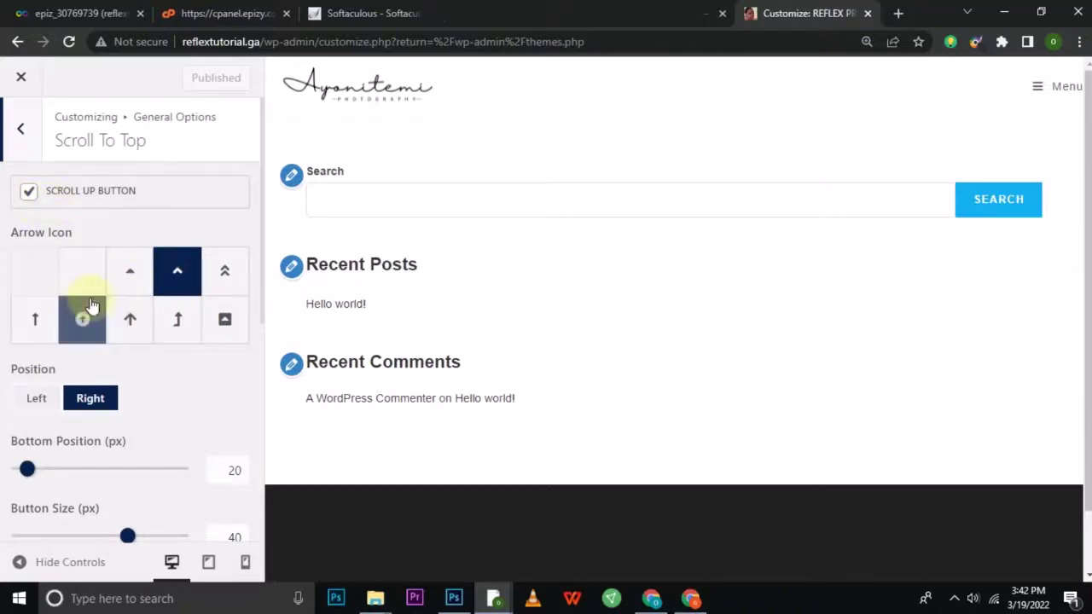
{"action": "left_click", "coordinate": [133, 288]}
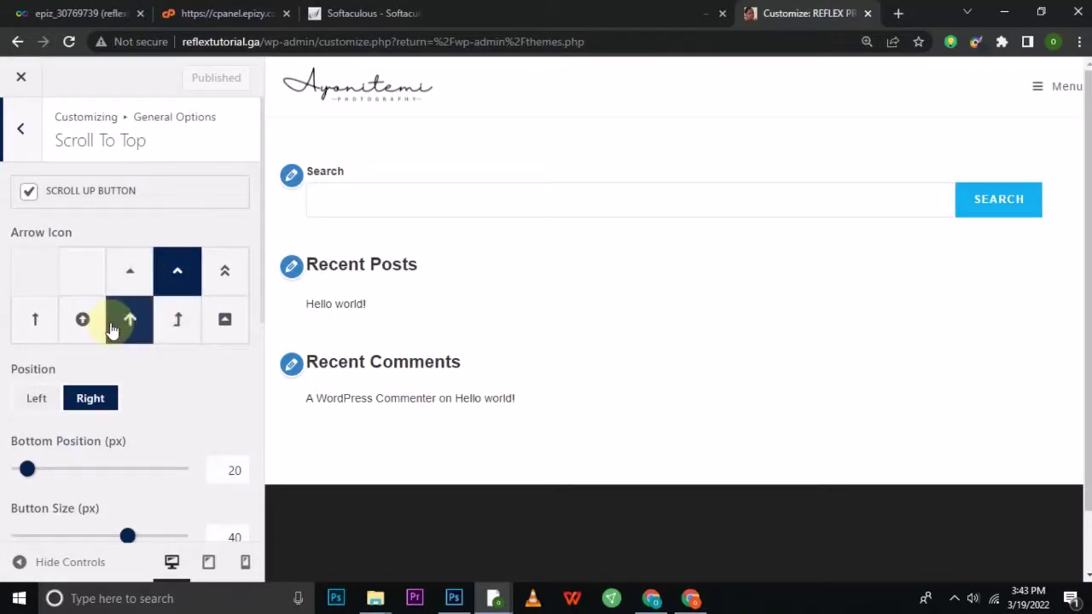
{"action": "left_click", "coordinate": [77, 328]}
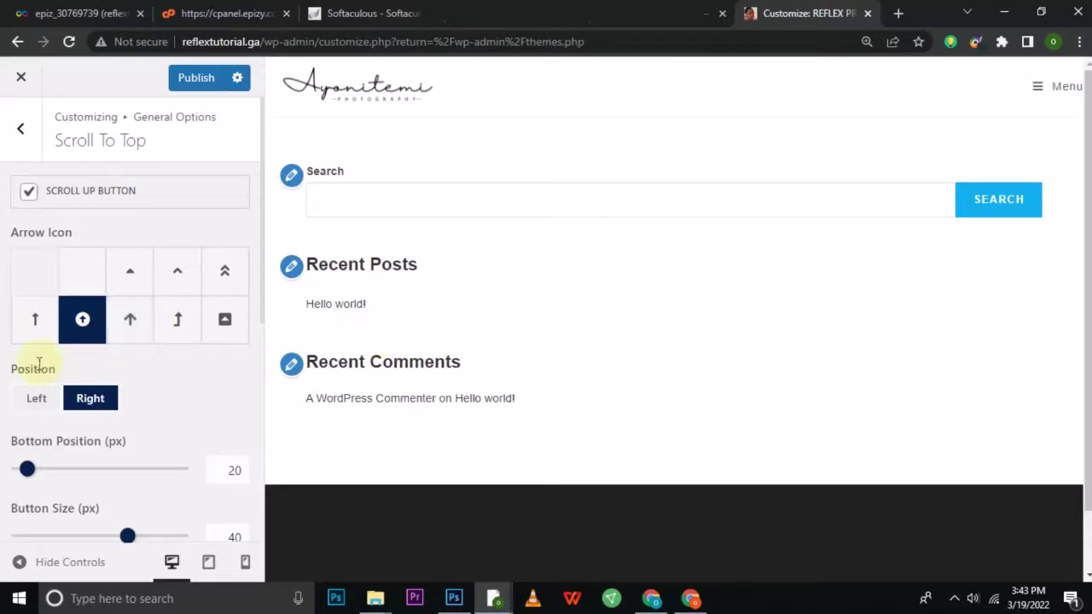
{"action": "left_click", "coordinate": [36, 400]}
{"action": "left_click", "coordinate": [75, 401]}
{"action": "left_click_drag", "start_coordinate": [30, 469], "coordinate": [56, 473]}
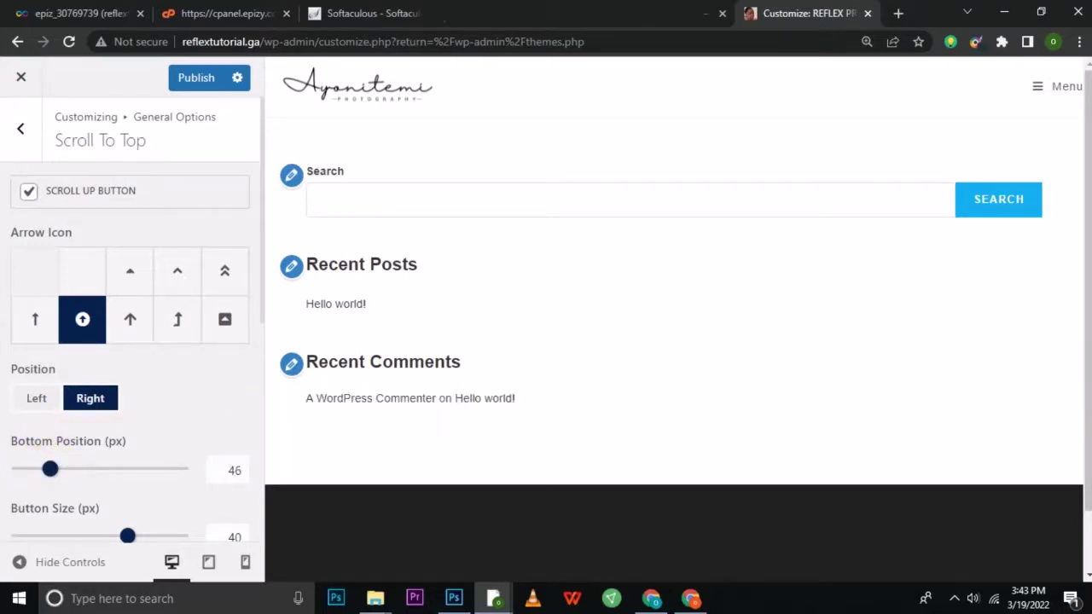
{"action": "scroll", "coordinate": [1086, 298], "scroll_direction": "down", "scroll_amount": 1}
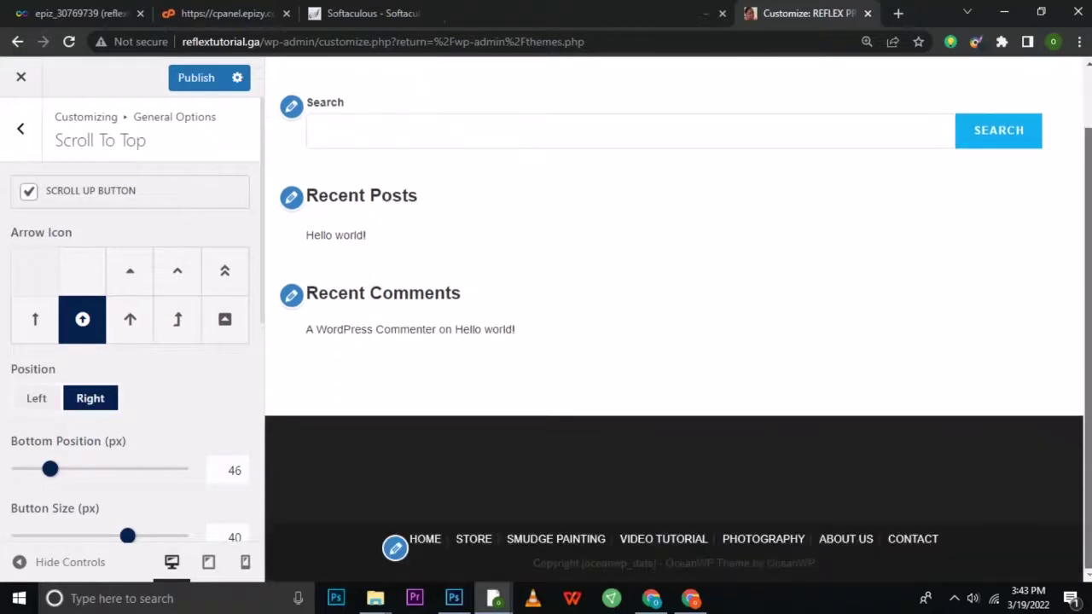
{"action": "left_click", "coordinate": [1033, 485]}
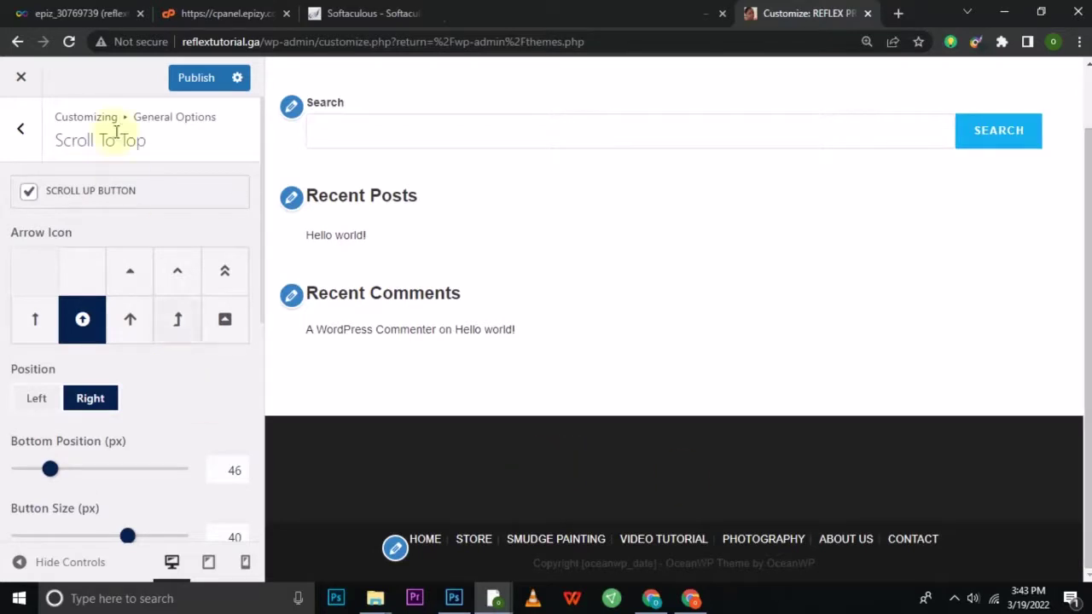
{"action": "left_click", "coordinate": [214, 88]}
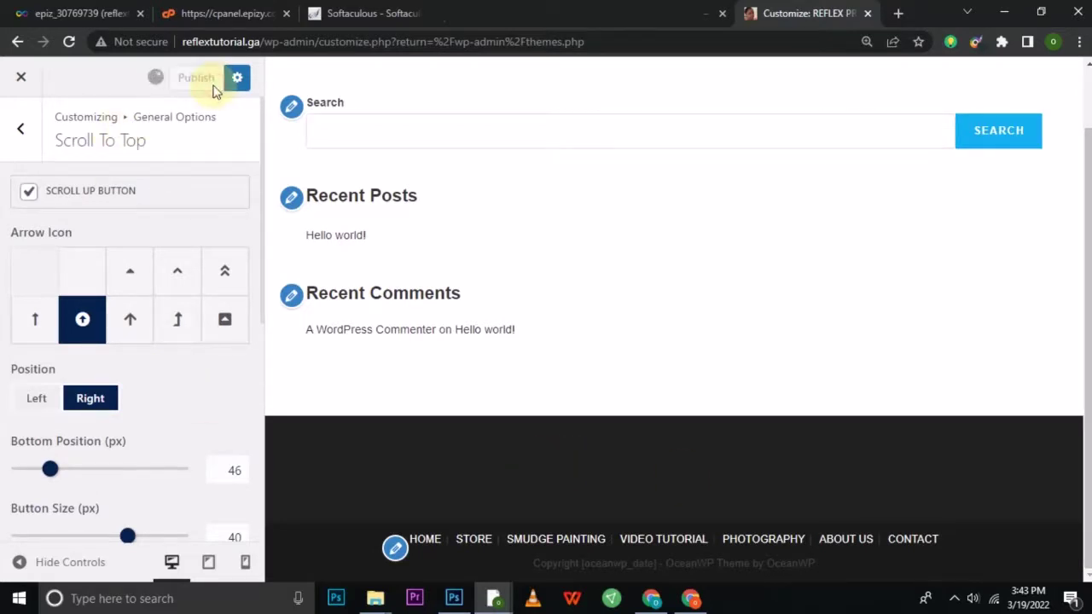
{"action": "left_click", "coordinate": [21, 130]}
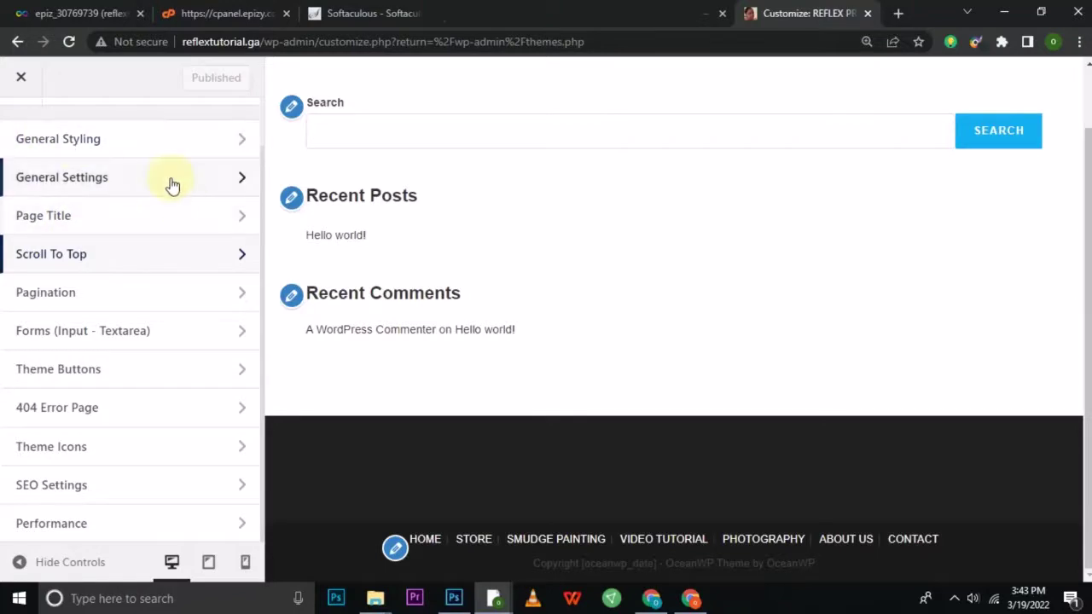
- Go to the Customizer's Typography sections list
{"action": "scroll", "coordinate": [170, 184], "scroll_direction": "up", "scroll_amount": 1}
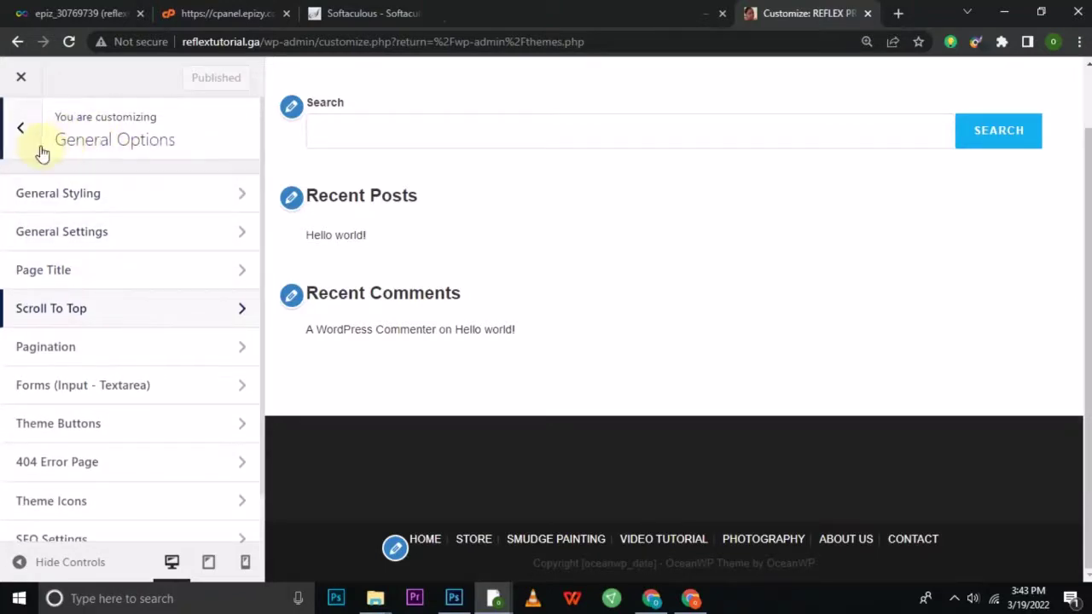
{"action": "left_click", "coordinate": [34, 150]}
{"action": "left_click", "coordinate": [140, 273]}
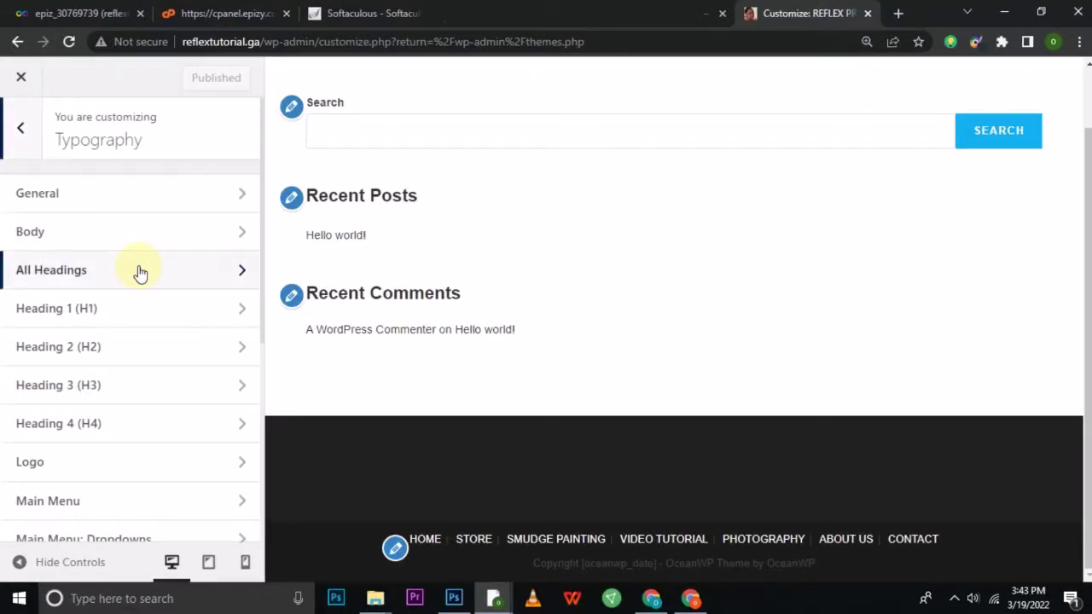
{"action": "left_click", "coordinate": [188, 195]}
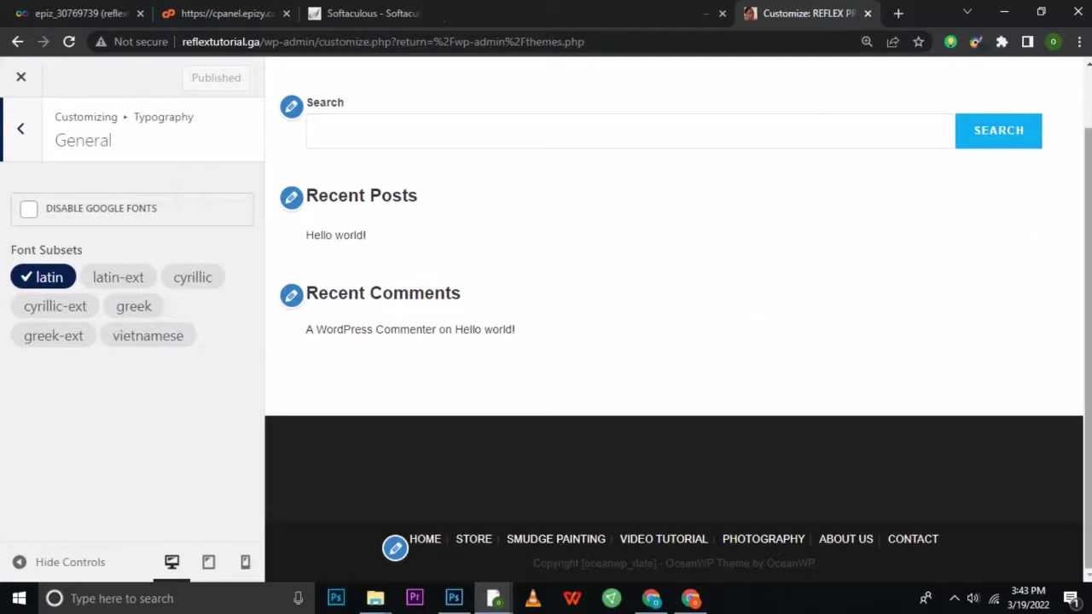
{"action": "scroll", "coordinate": [1074, 128], "scroll_direction": "up", "scroll_amount": 1}
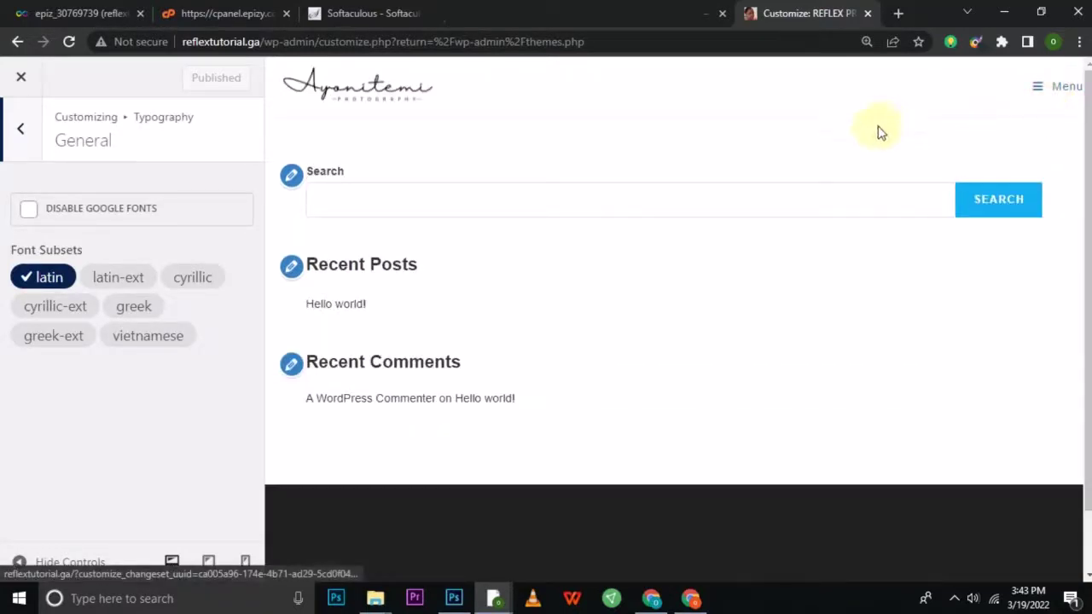
{"action": "left_click", "coordinate": [21, 143]}
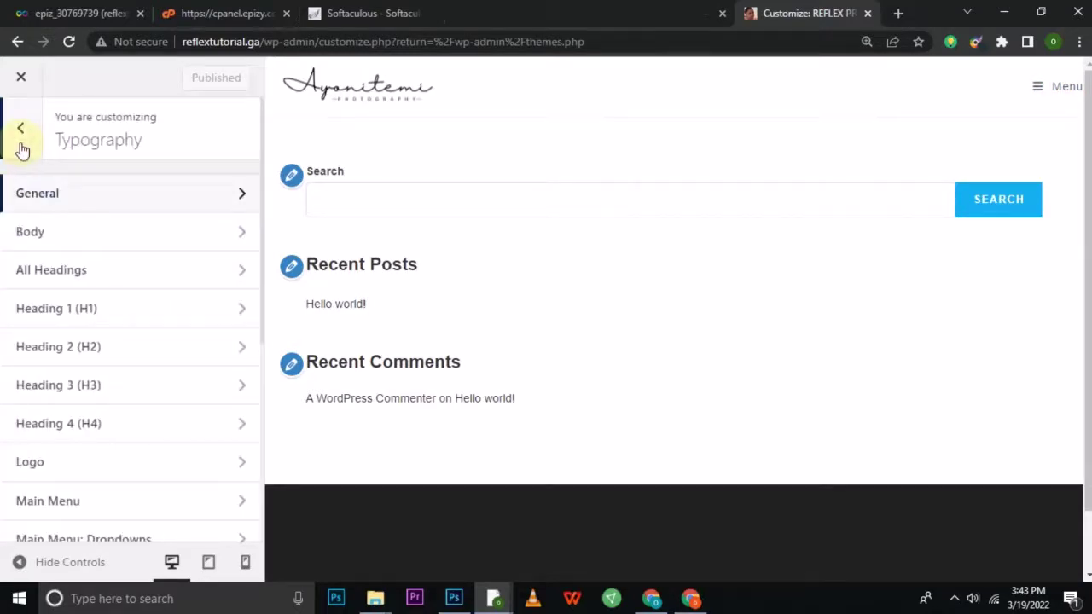
{"action": "scroll", "coordinate": [68, 293], "scroll_direction": "down", "scroll_amount": 5}
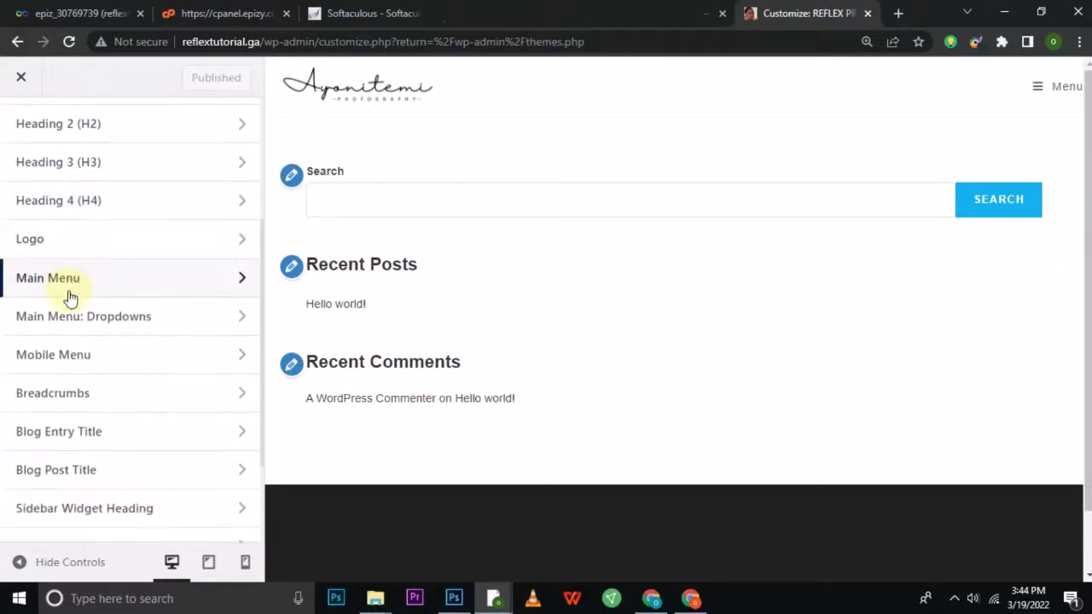
- Set the Main Menu font family to Arial, Helvetica, sans-serif and check the preview menu
{"action": "left_click", "coordinate": [93, 286]}
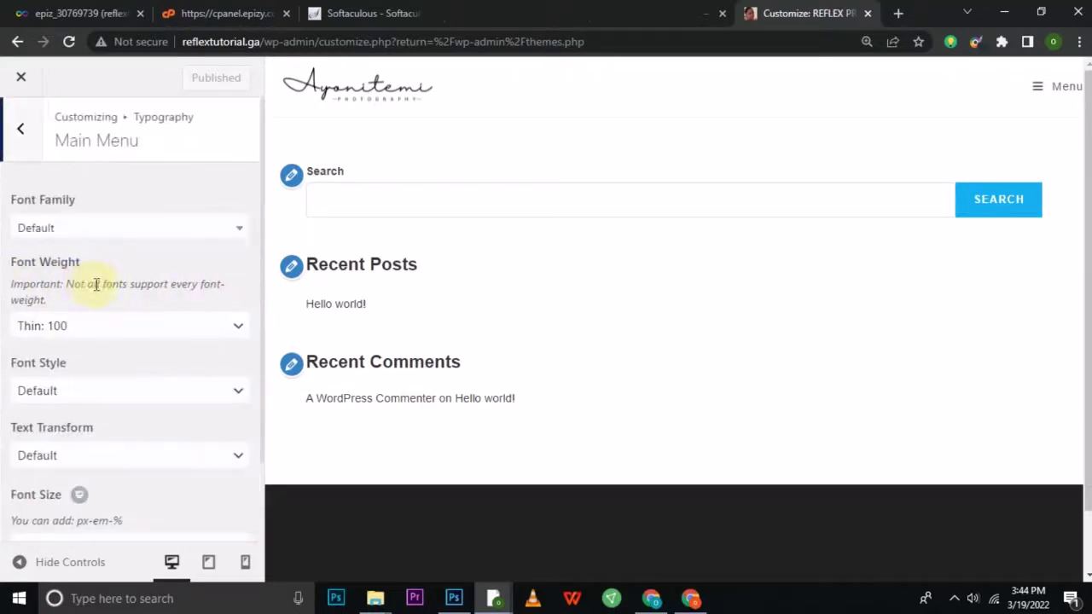
{"action": "left_click", "coordinate": [168, 227]}
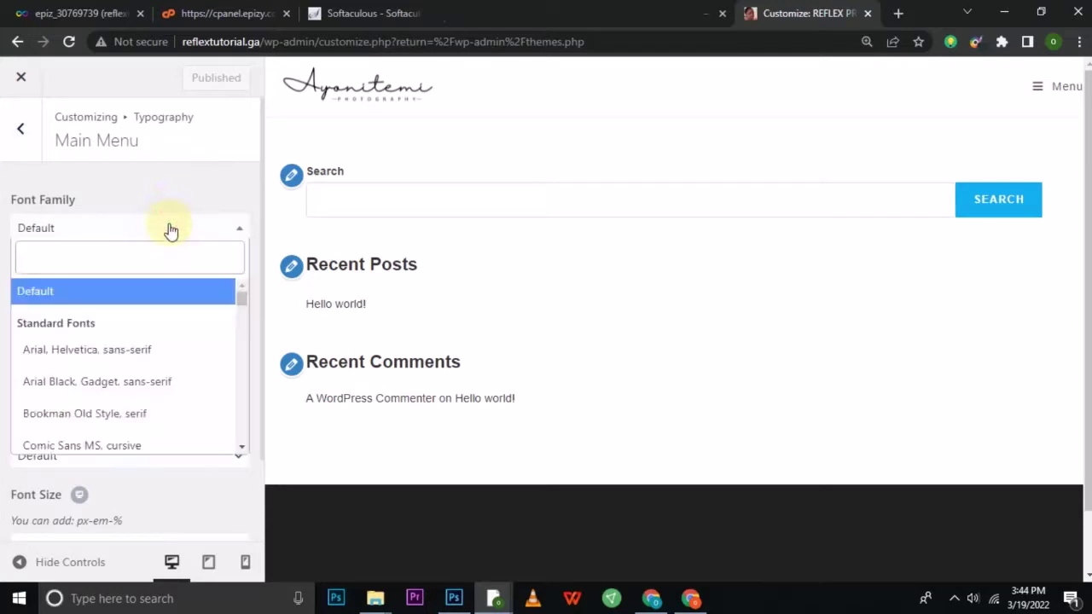
{"action": "left_click", "coordinate": [137, 351]}
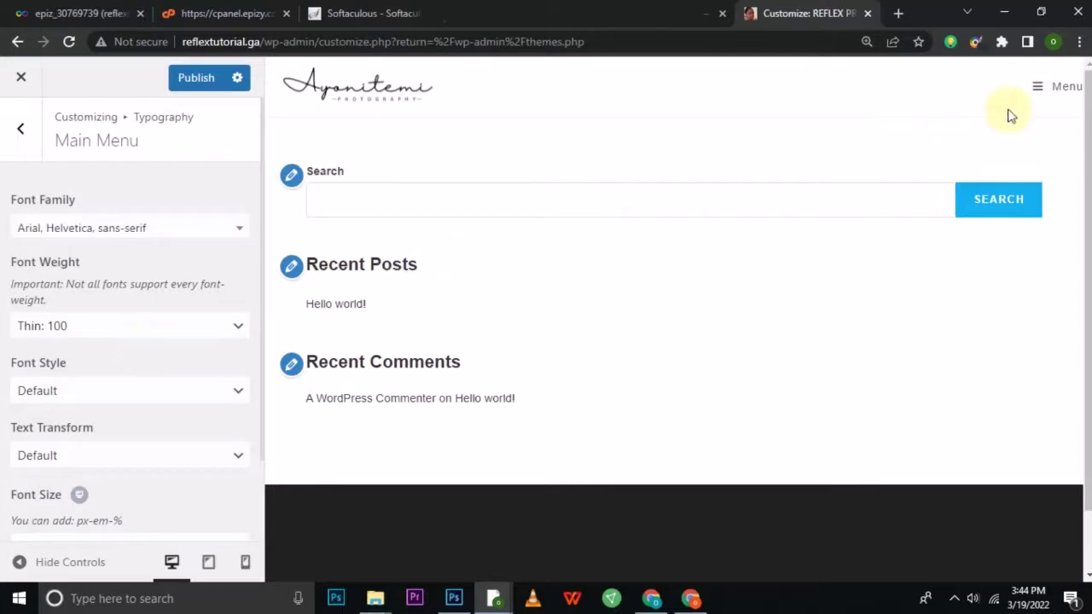
{"action": "left_click", "coordinate": [1054, 86]}
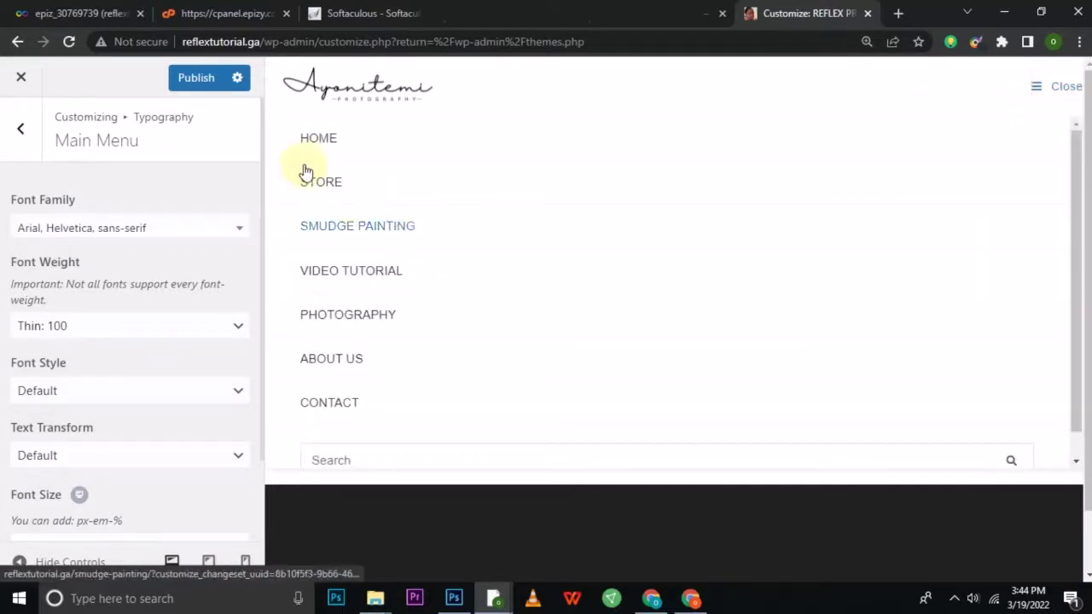
{"action": "left_click", "coordinate": [1058, 87]}
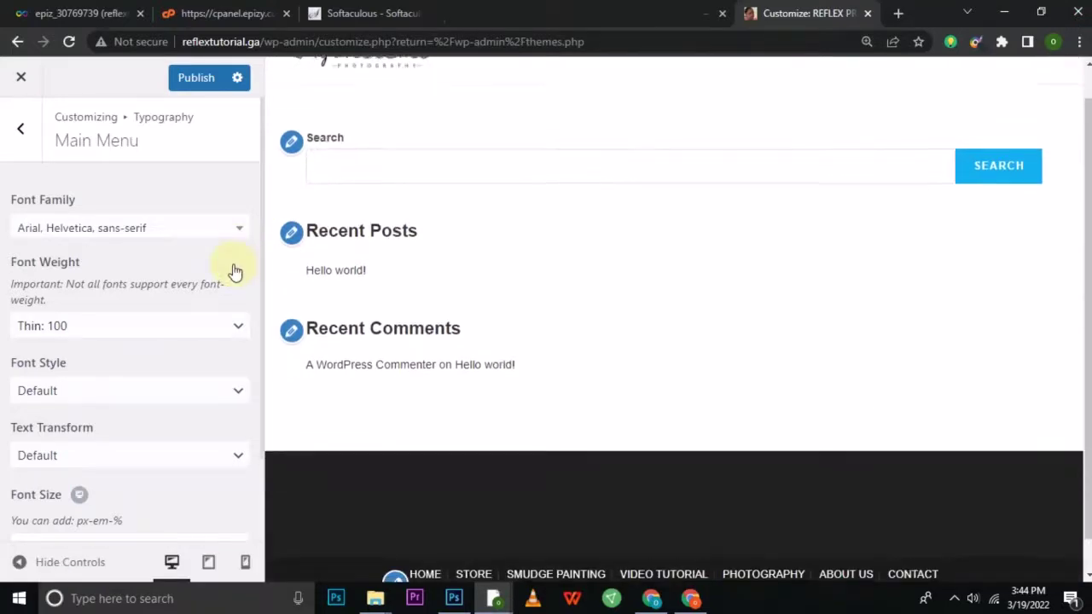
{"action": "left_click", "coordinate": [25, 134]}
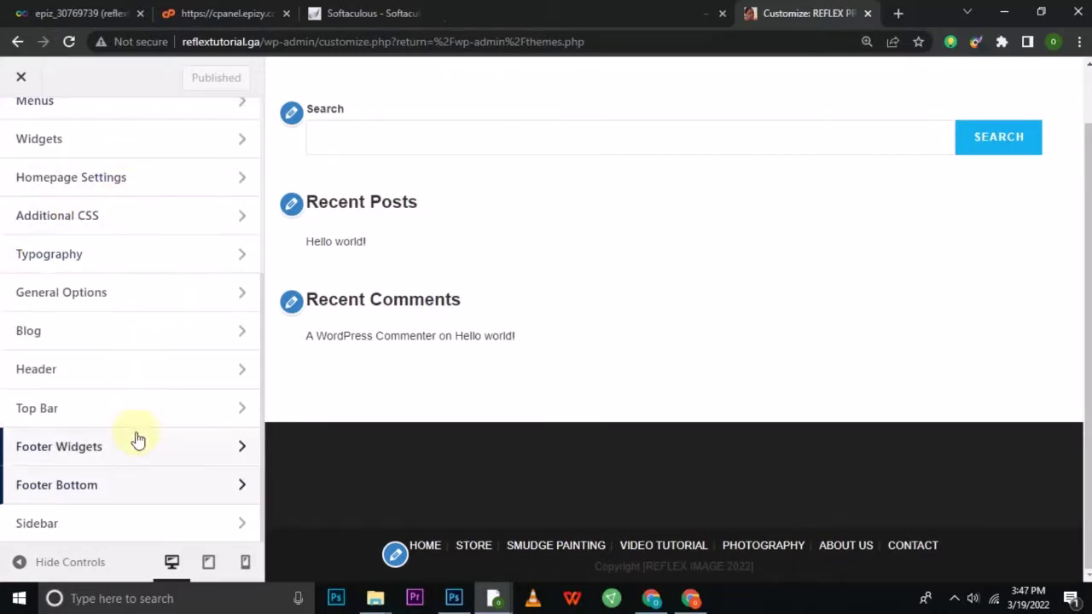
- Edit the Footer Bottom copyright to 'Copyright [REFLEX TUTORIAL 2022]' and publish
{"action": "left_click", "coordinate": [141, 484]}
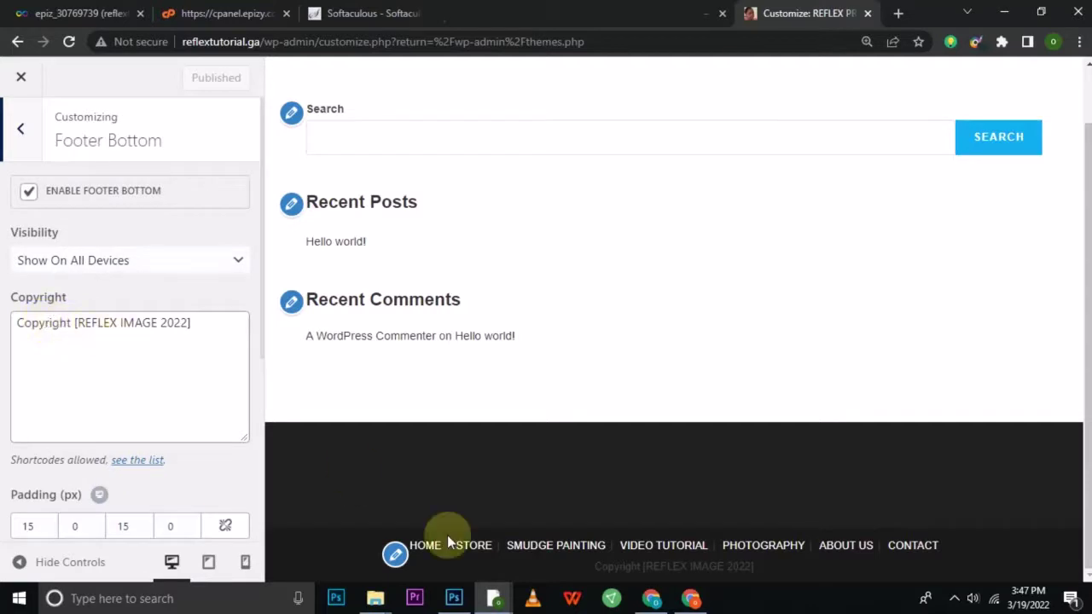
{"action": "left_click", "coordinate": [185, 322]}
{"action": "key", "text": "BackSpace"}
{"action": "key", "text": "BackSpace"}
{"action": "key", "text": "BackSpace"}
{"action": "key", "text": "BackSpace"}
{"action": "key", "text": "BackSpace"}
{"action": "key", "text": "BackSpace"}
{"action": "key", "text": "BackSpace"}
{"action": "key", "text": "BackSpace"}
{"action": "key", "text": "BackSpace"}
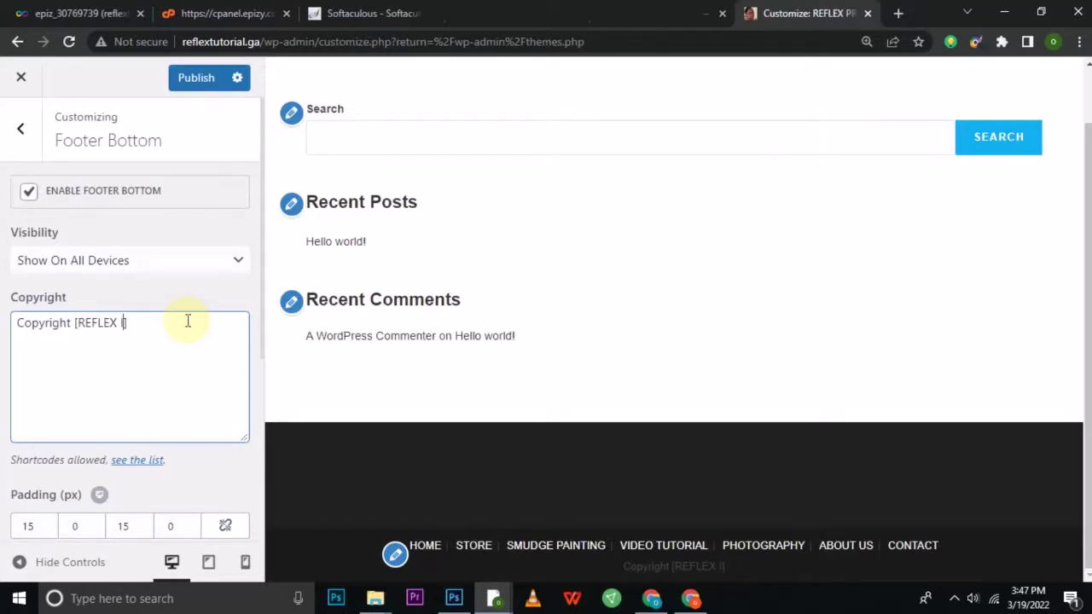
{"action": "key", "text": "BackSpace"}
{"action": "type", "text": "TUTO"}
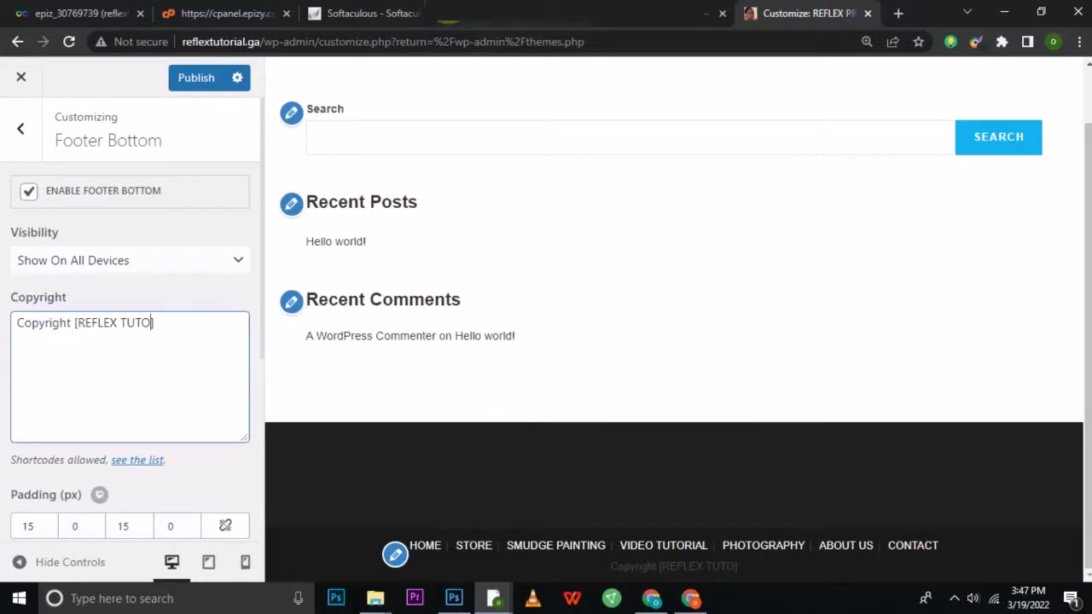
{"action": "left_click", "coordinate": [954, 598]}
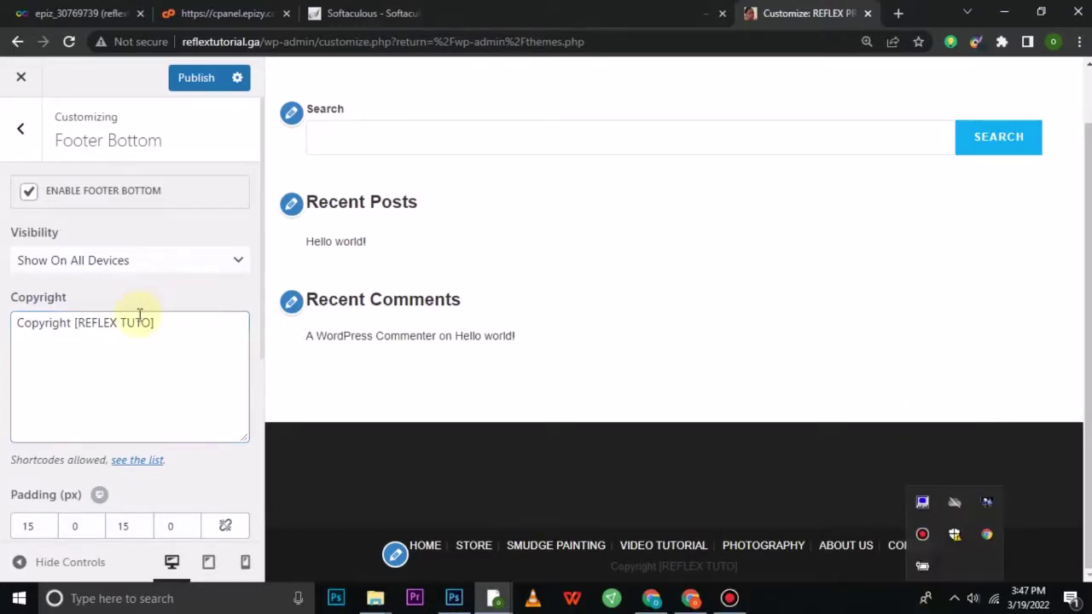
{"action": "left_click", "coordinate": [150, 324]}
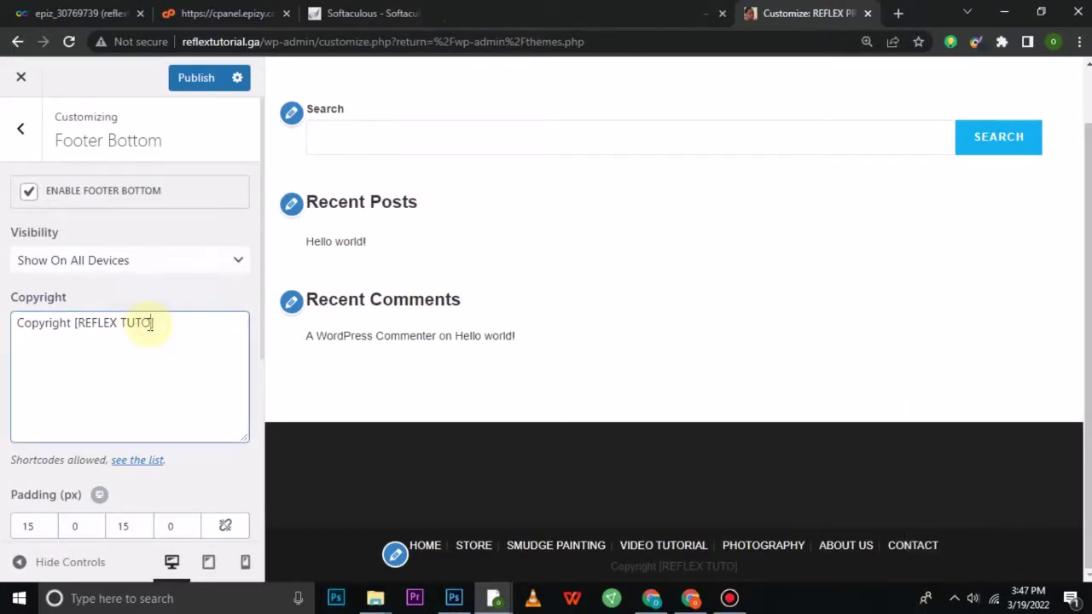
{"action": "type", "text": "RIAL 2022"}
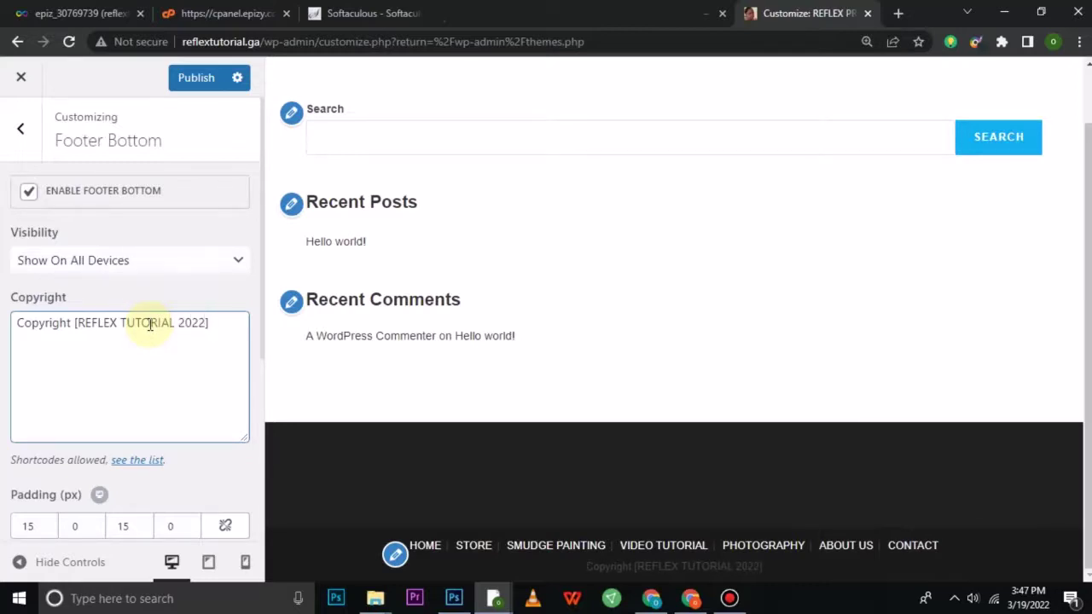
{"action": "left_click", "coordinate": [41, 237]}
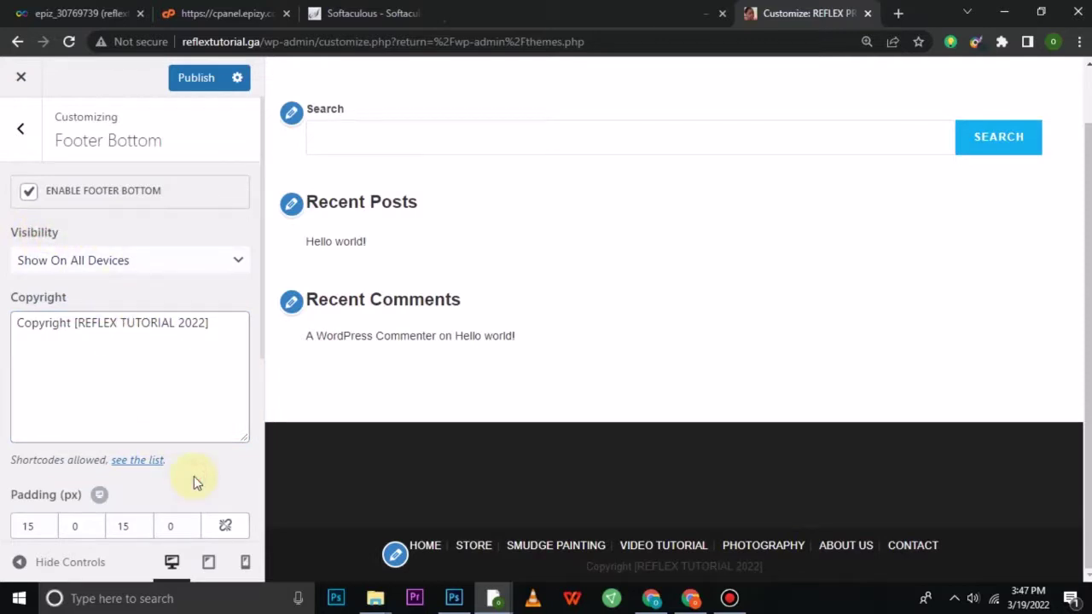
{"action": "left_click", "coordinate": [17, 127]}
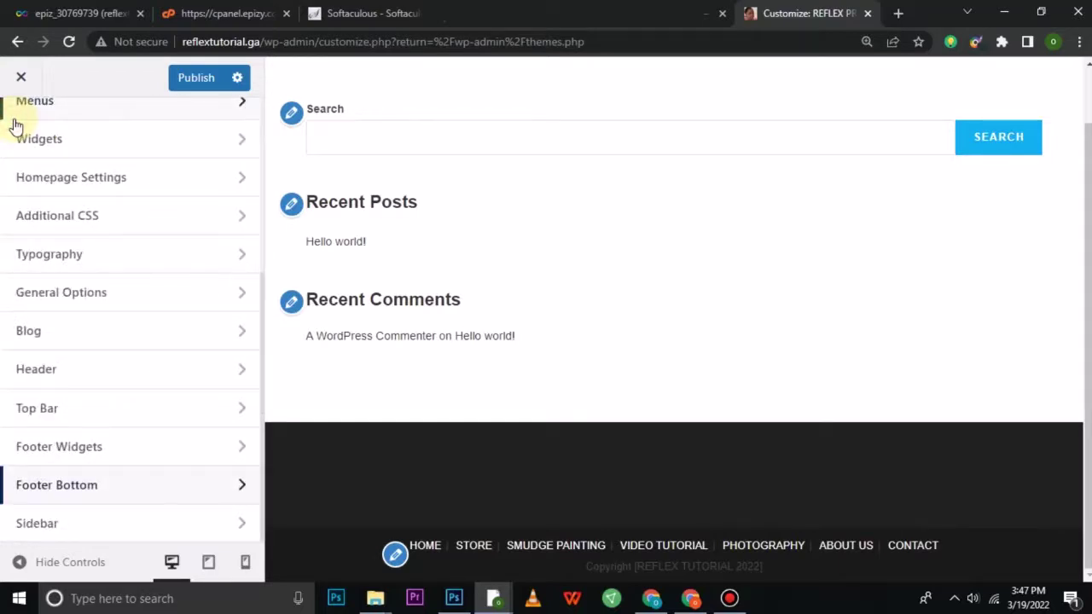
{"action": "left_click", "coordinate": [203, 78]}
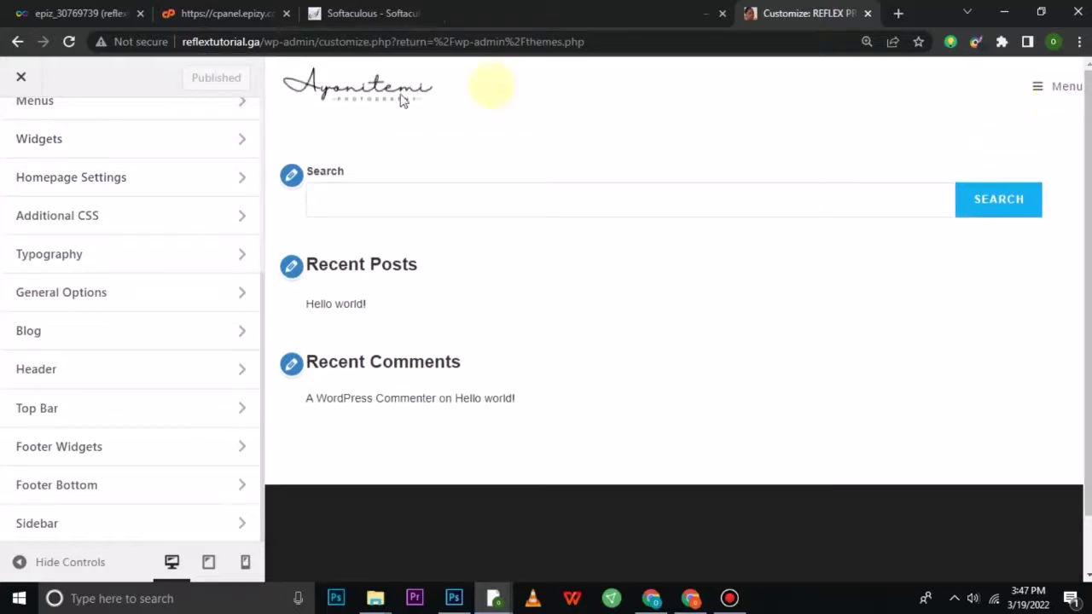
- Exit the Customizer and go to Add New on the Themes page
{"action": "left_click", "coordinate": [10, 83]}
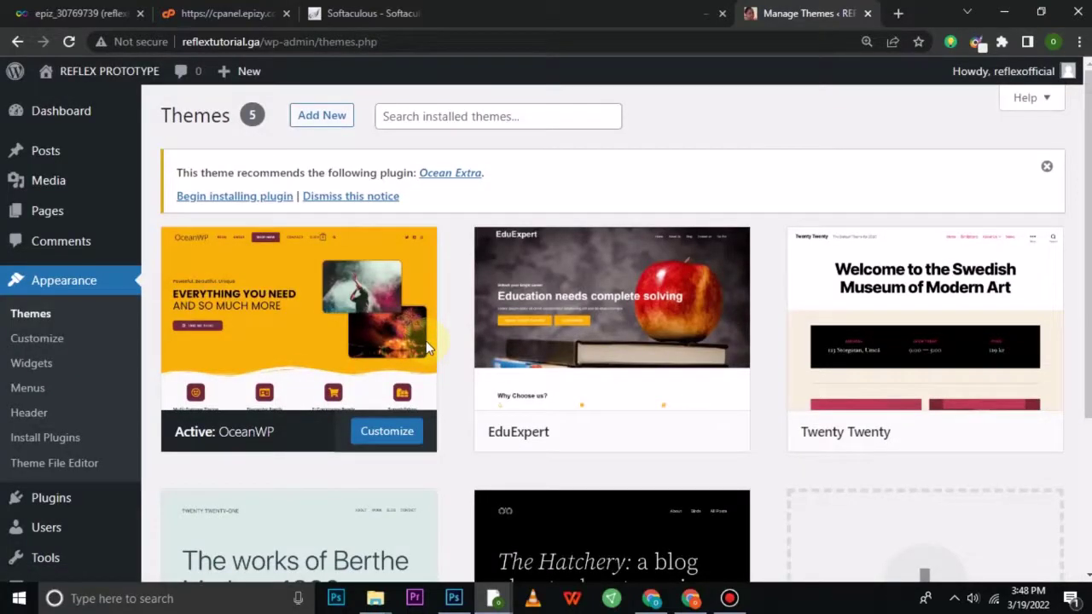
{"action": "left_click", "coordinate": [322, 116]}
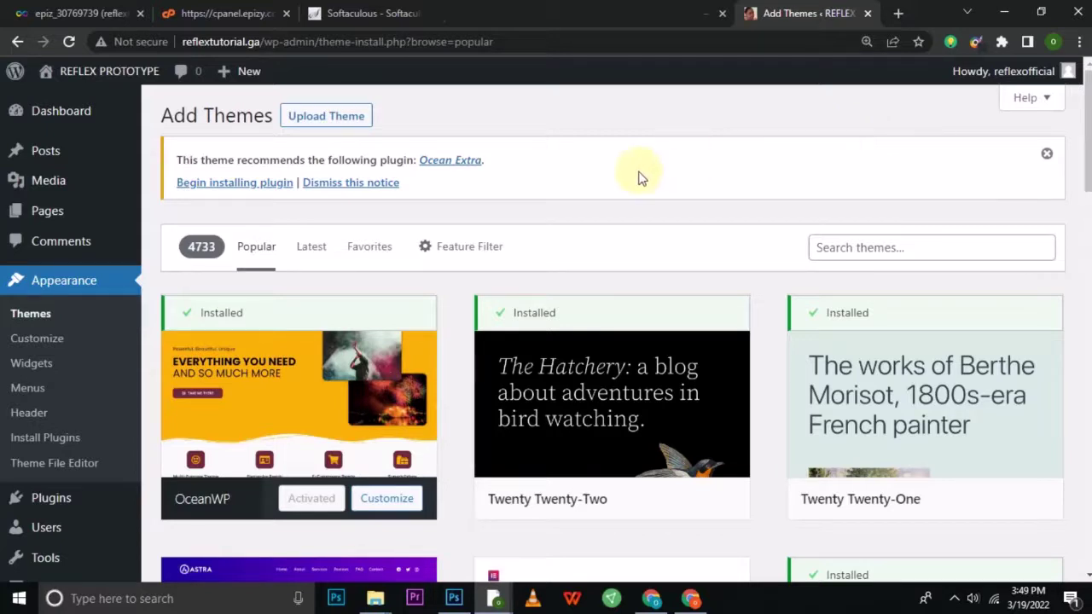
- Search Add Plugins for 'elementor' and install Elementor Website Builder
{"action": "left_click", "coordinate": [28, 503]}
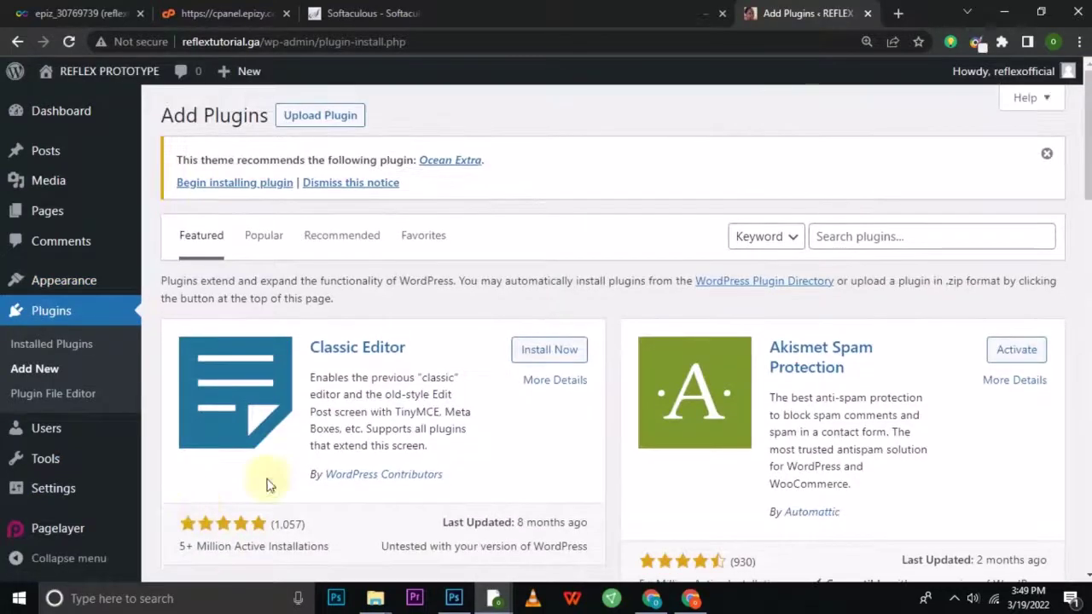
{"action": "left_click", "coordinate": [861, 232]}
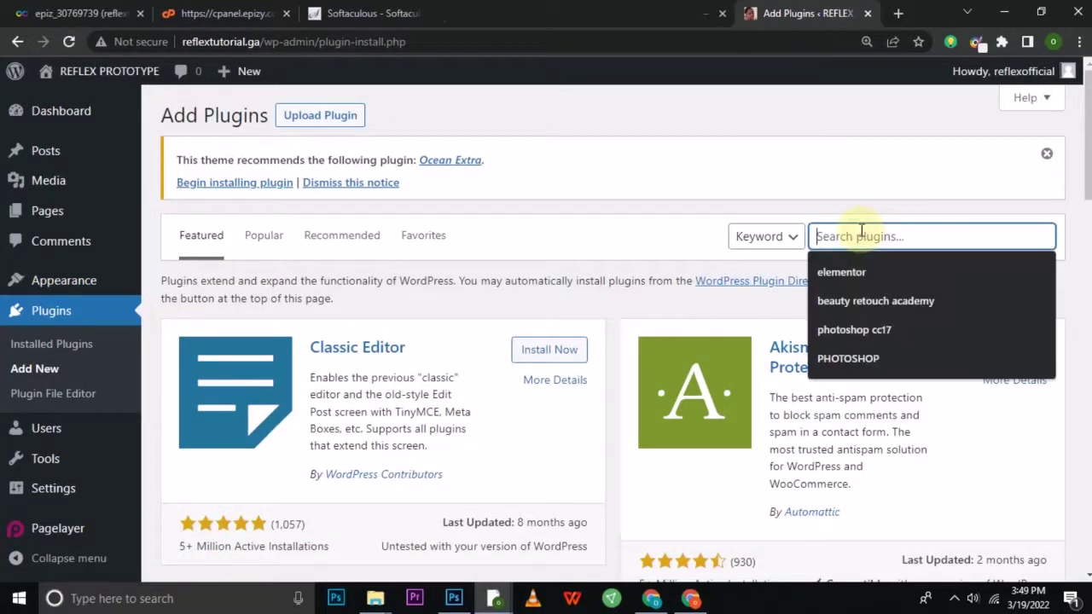
{"action": "left_click", "coordinate": [842, 273]}
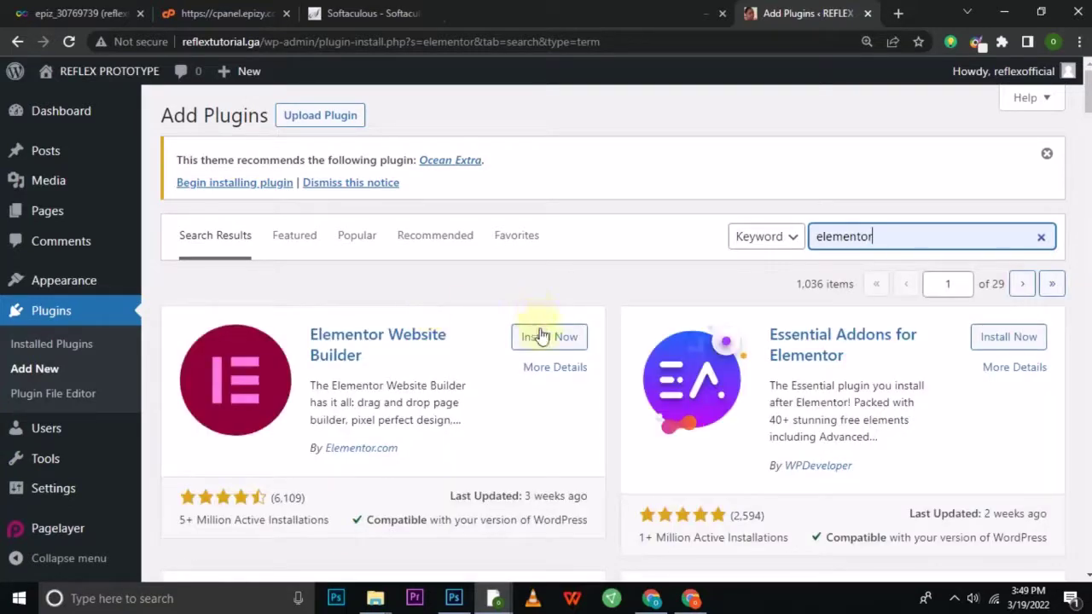
{"action": "left_click", "coordinate": [543, 344]}
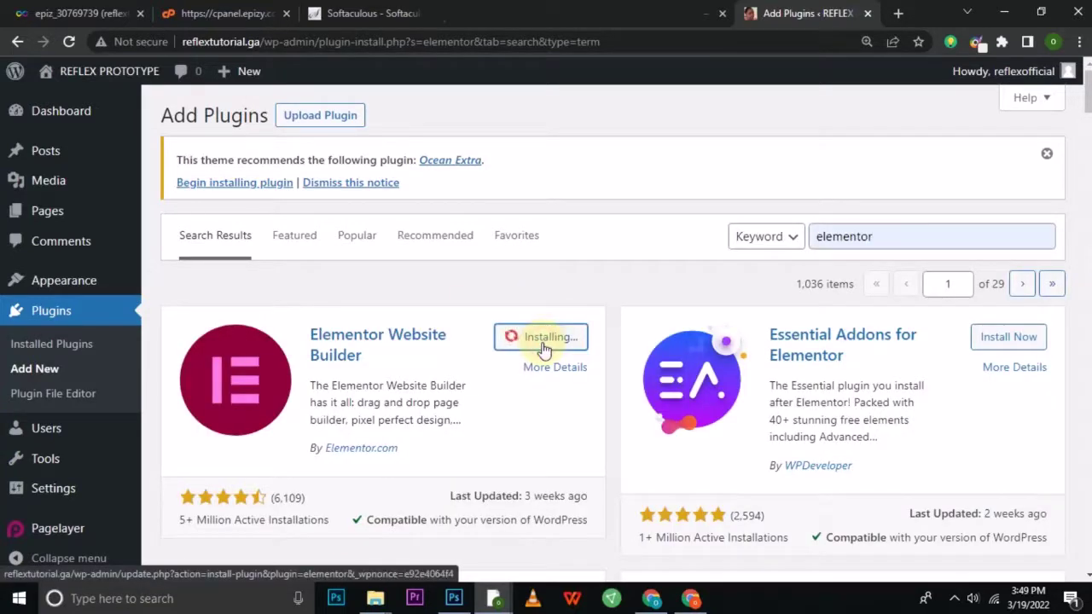
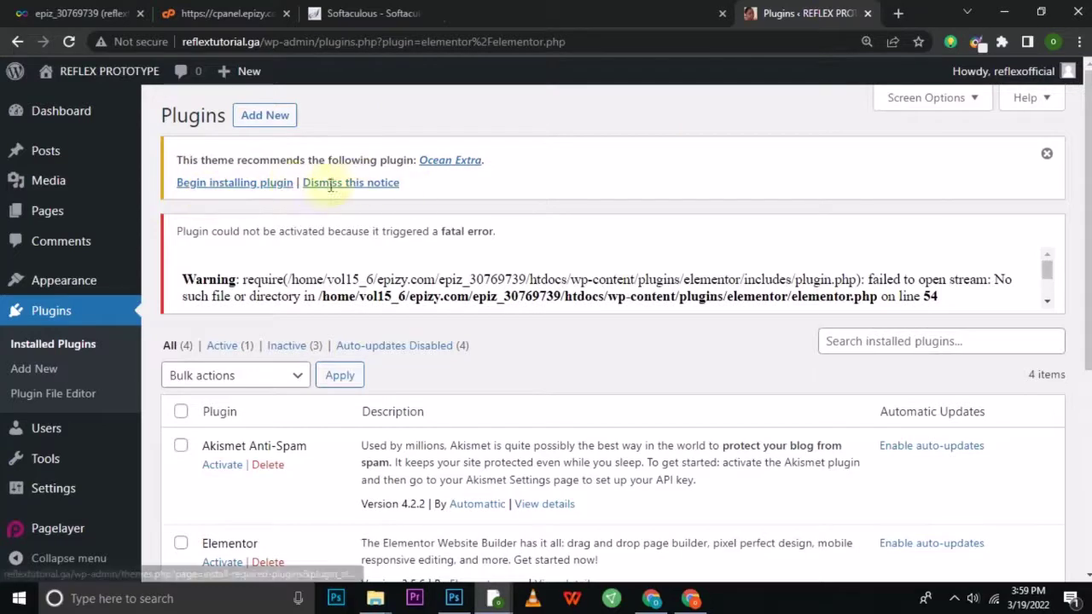
- Begin installing the recommended Ocean Extra plugin from the plugins-page notice
{"action": "left_click", "coordinate": [242, 186]}
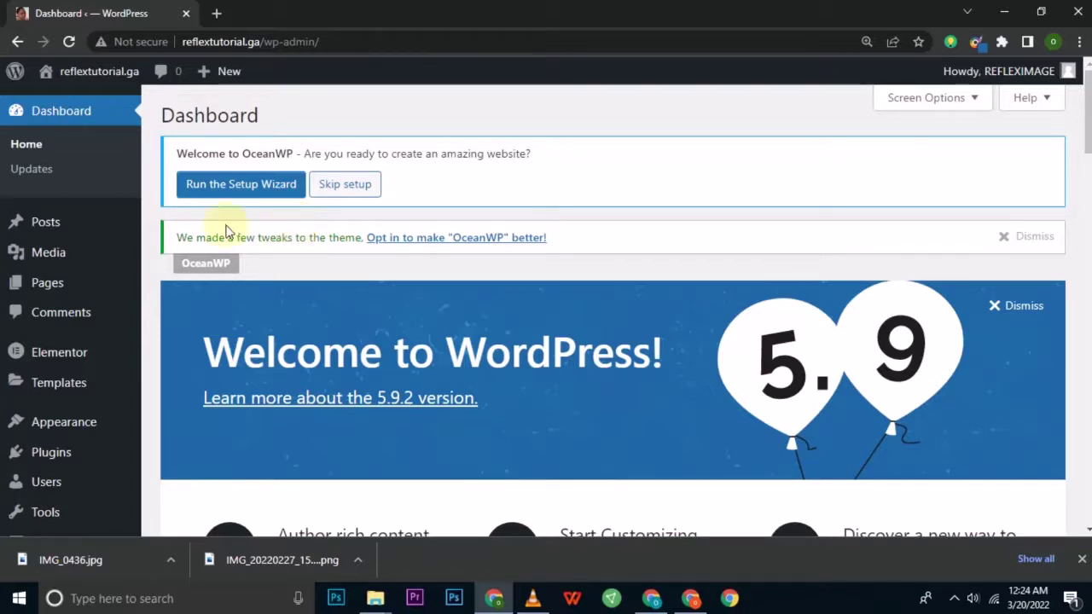
- Go to All Pages and open the HOME front page for editing
{"action": "mouse_move", "coordinate": [64, 291]}
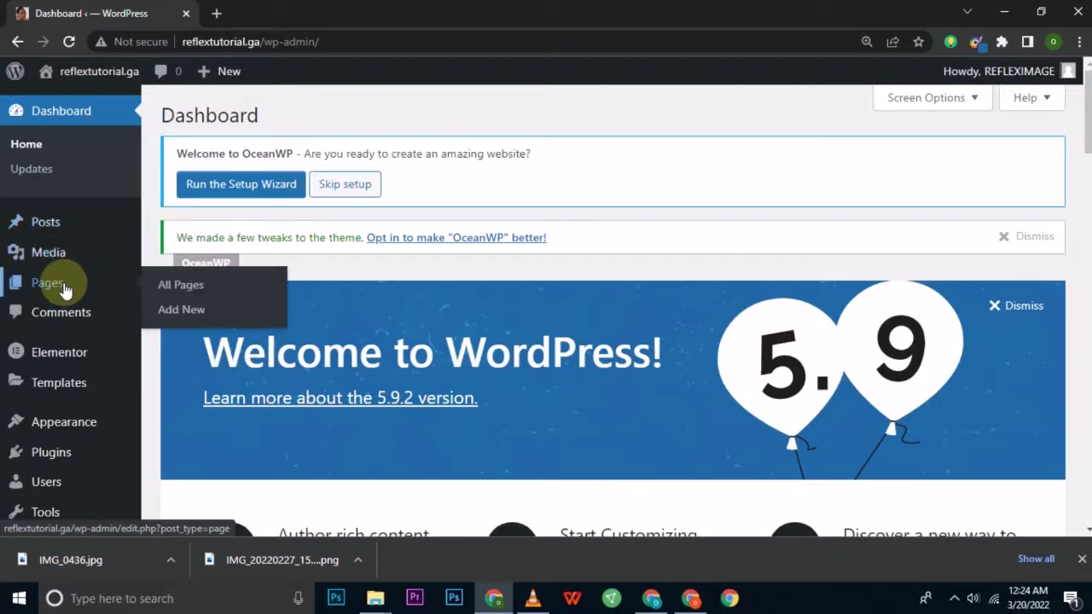
{"action": "left_click", "coordinate": [184, 290]}
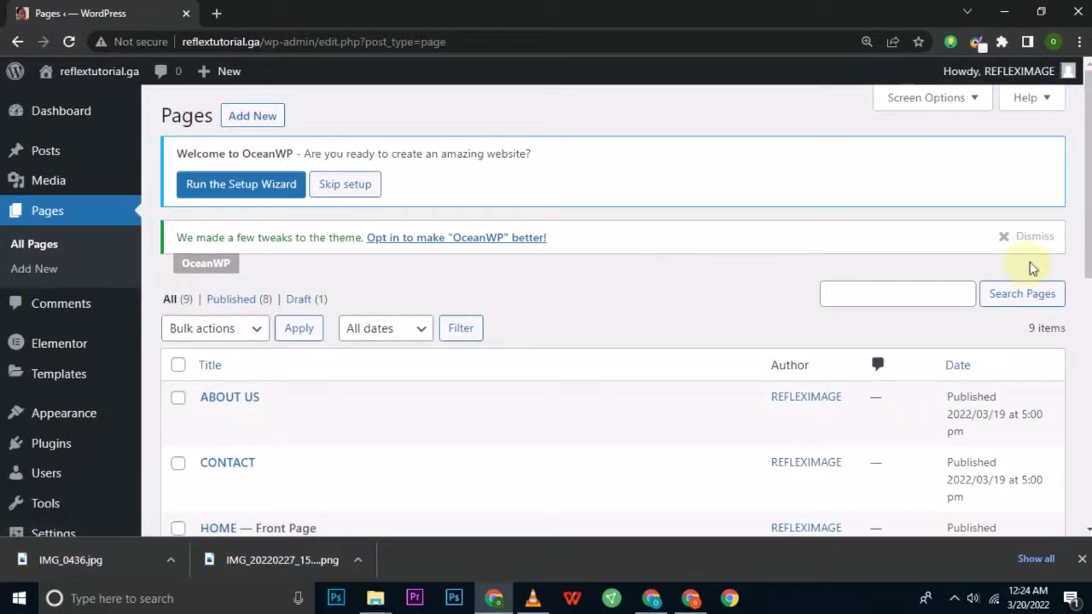
{"action": "scroll", "coordinate": [419, 334], "scroll_direction": "down", "scroll_amount": 3}
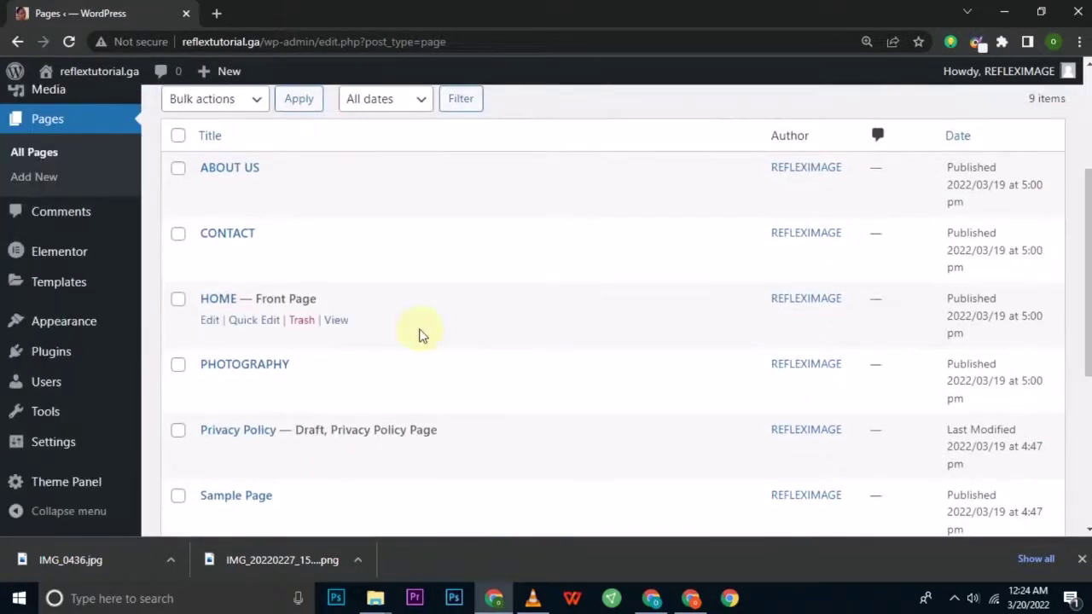
{"action": "left_click", "coordinate": [209, 322]}
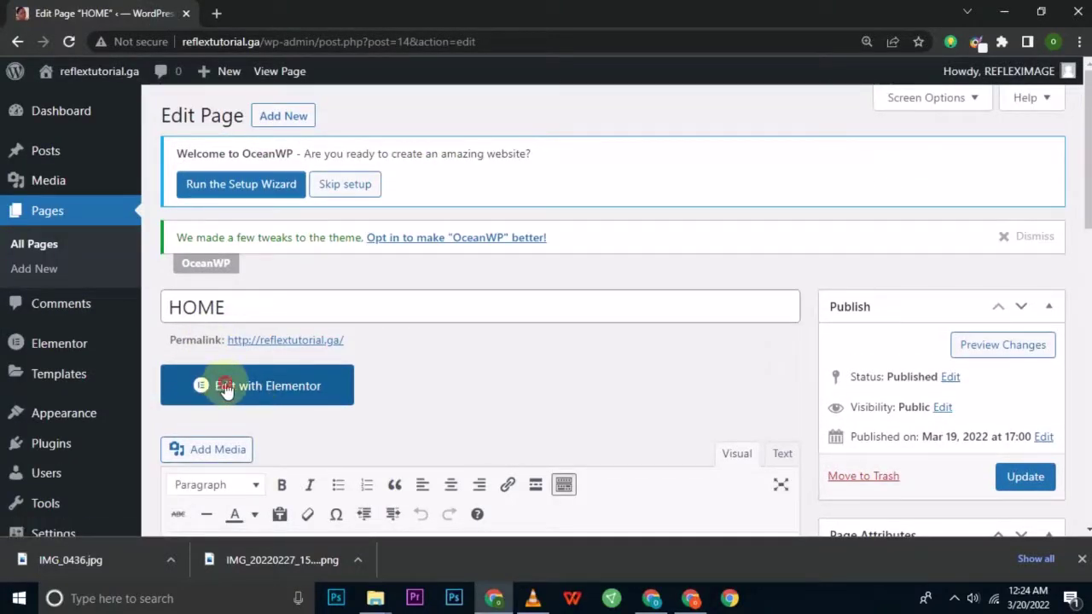
- Load the HOME page in Elementor and dismiss Chrome's download bar for more room
{"action": "left_click", "coordinate": [225, 388]}
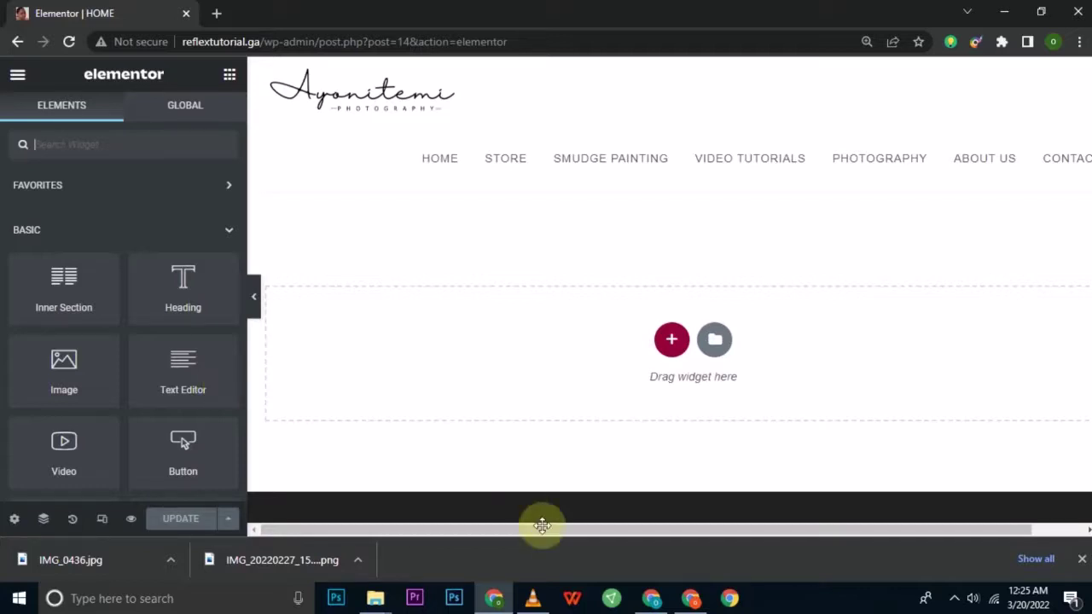
{"action": "left_click", "coordinate": [1081, 559]}
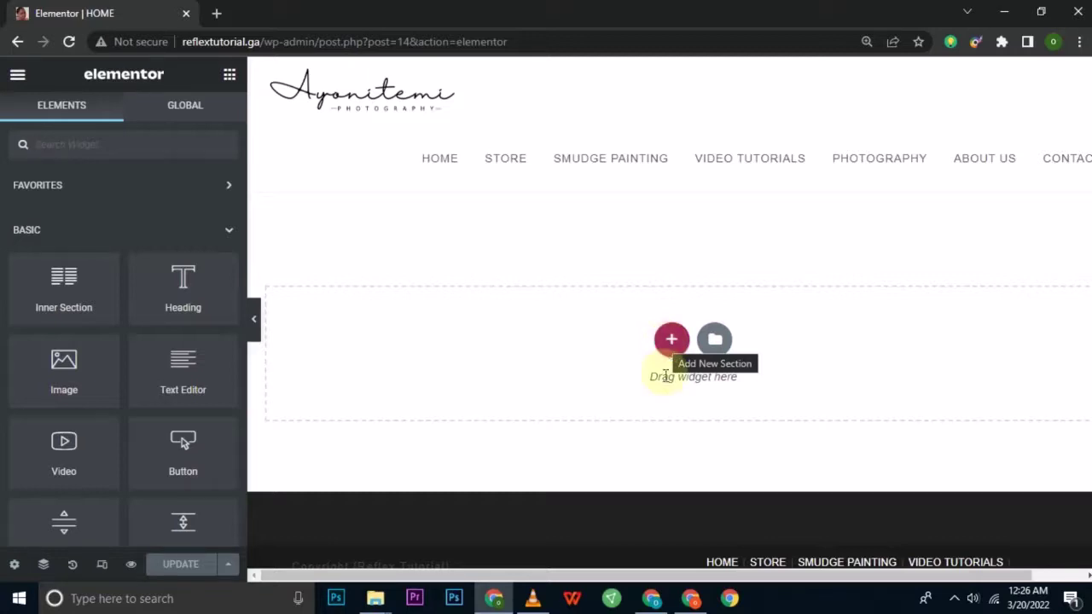
- Add a two-column section and drop an Image widget into each column
{"action": "left_click", "coordinate": [671, 341]}
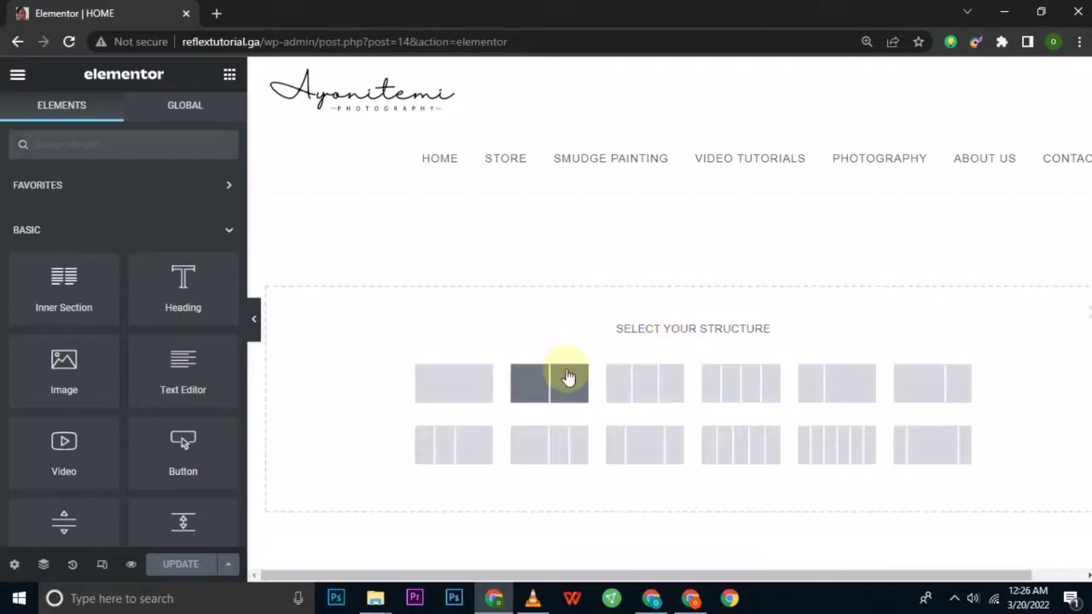
{"action": "left_click", "coordinate": [539, 385]}
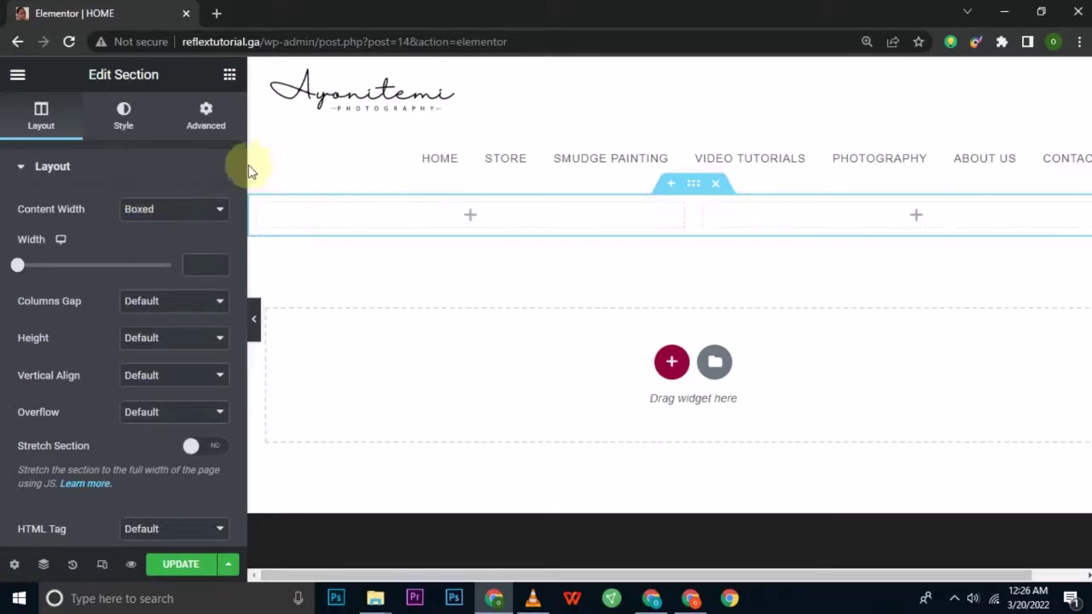
{"action": "left_click", "coordinate": [229, 78]}
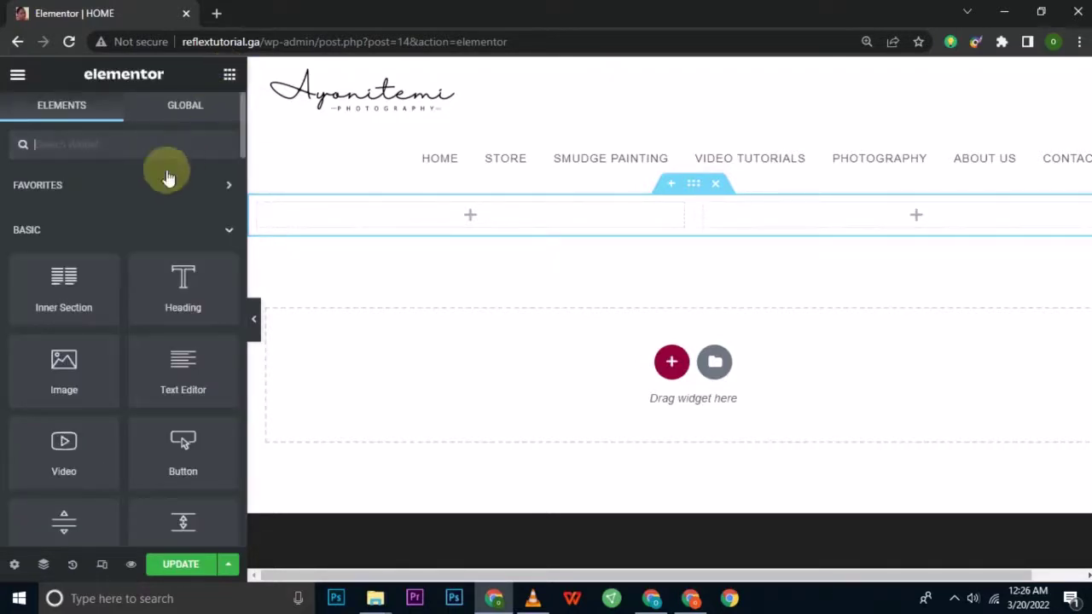
{"action": "left_click_drag", "start_coordinate": [64, 361], "coordinate": [908, 213]}
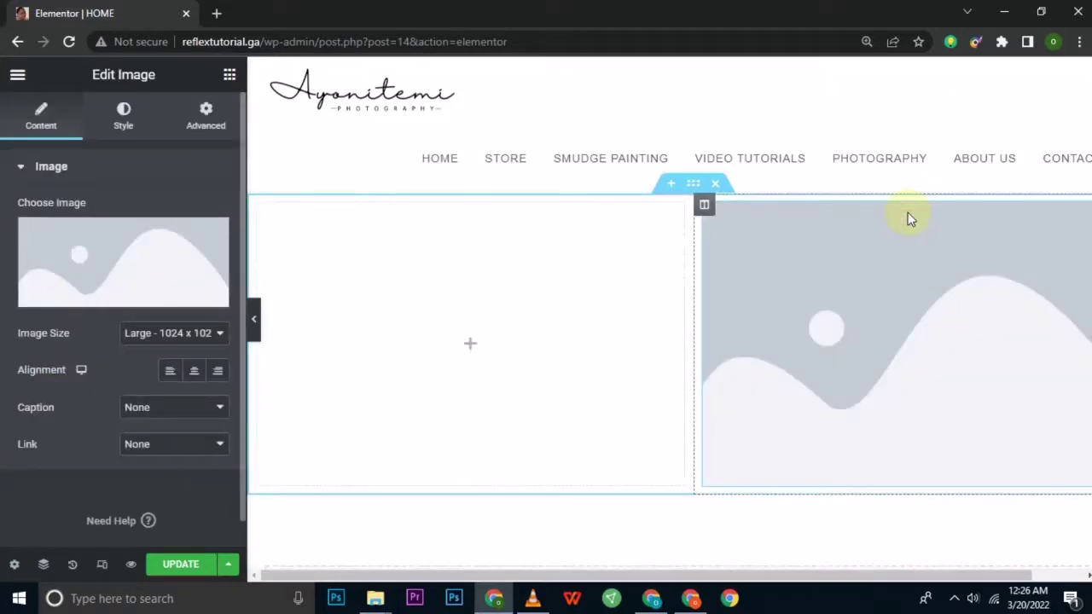
{"action": "left_click", "coordinate": [232, 77]}
{"action": "left_click_drag", "start_coordinate": [54, 370], "coordinate": [451, 307]}
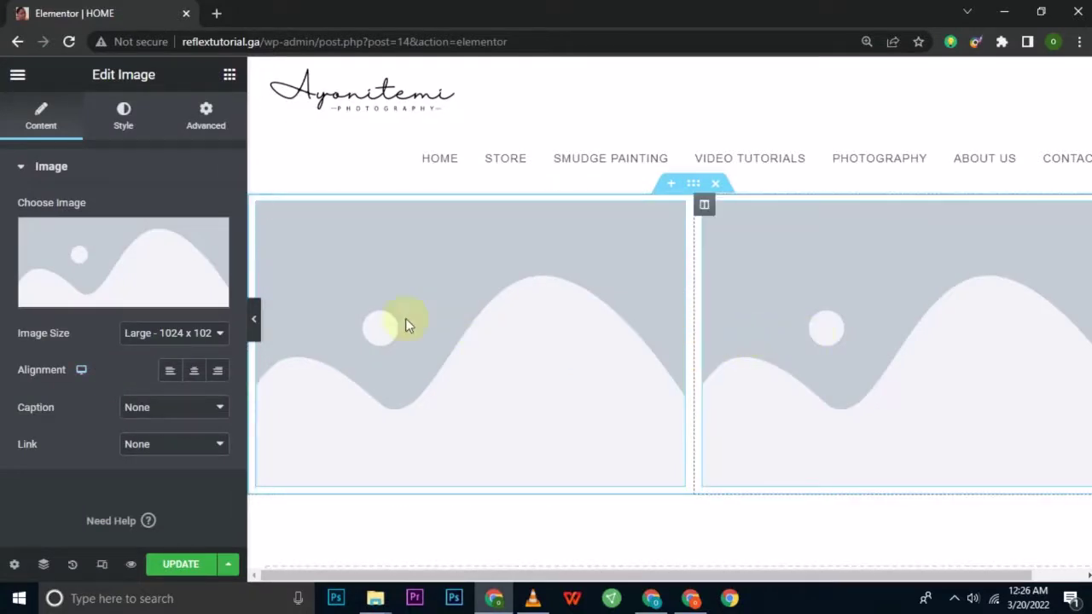
{"action": "mouse_move", "coordinate": [142, 293]}
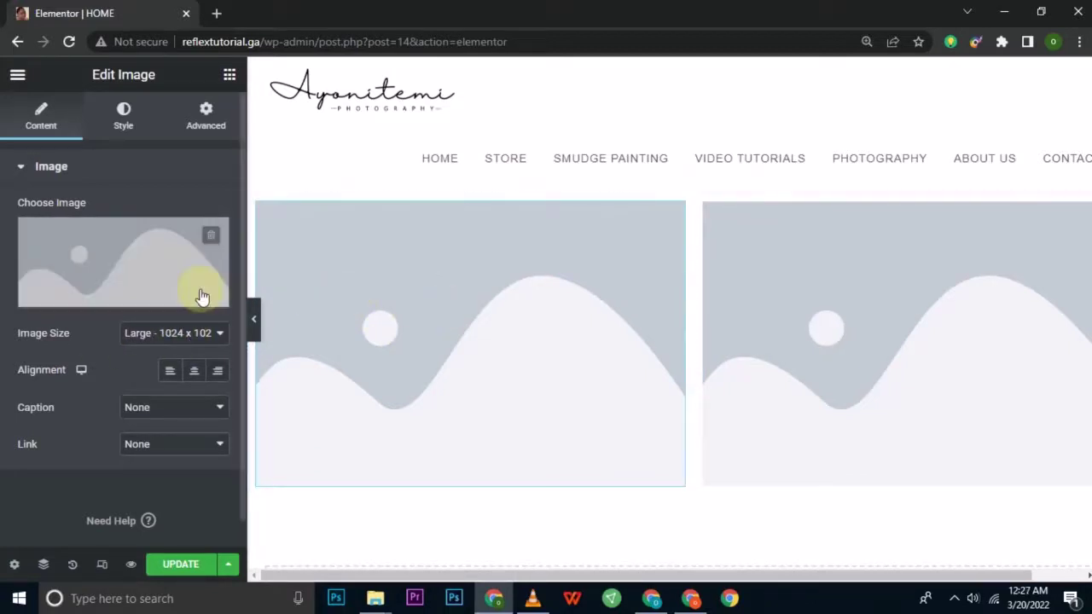
- Upload the 'ayonitemi WHITE' logo and insert it into the left column's image
{"action": "left_click", "coordinate": [110, 297]}
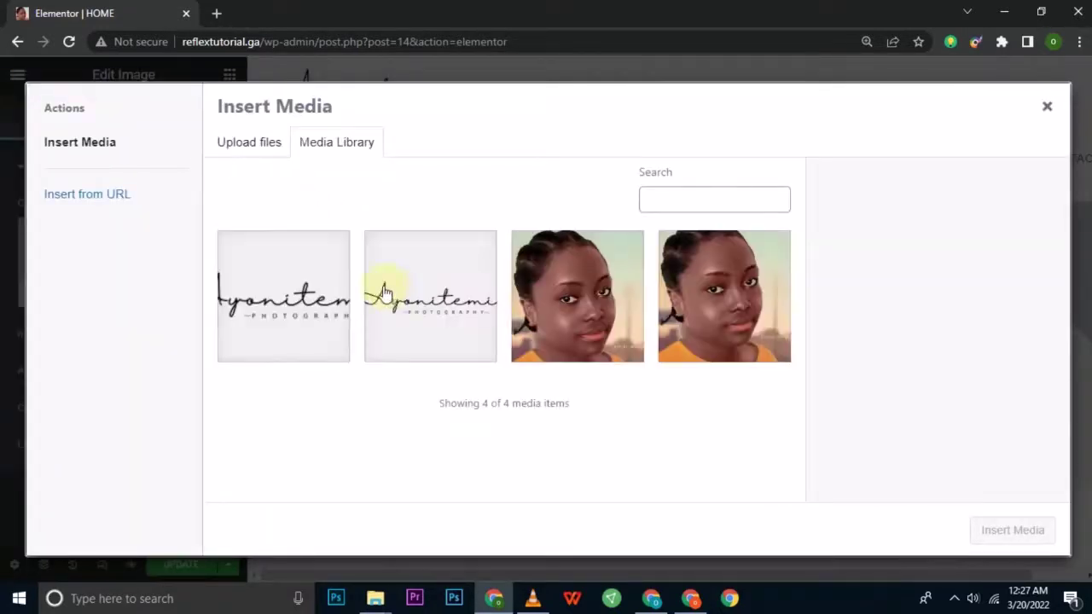
{"action": "left_click", "coordinate": [274, 304]}
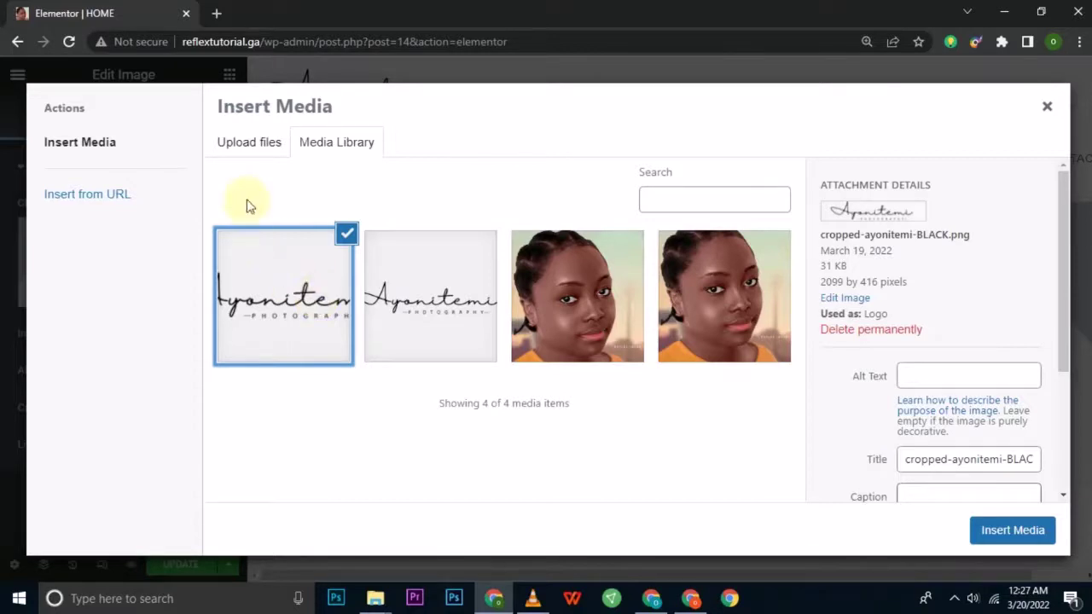
{"action": "left_click", "coordinate": [240, 145]}
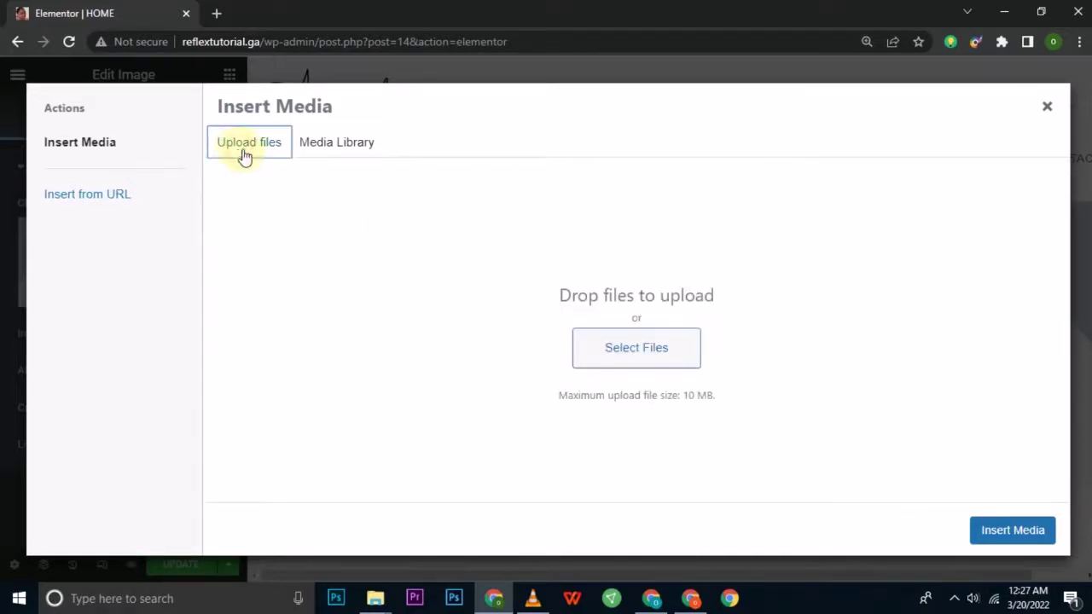
{"action": "left_click", "coordinate": [654, 362]}
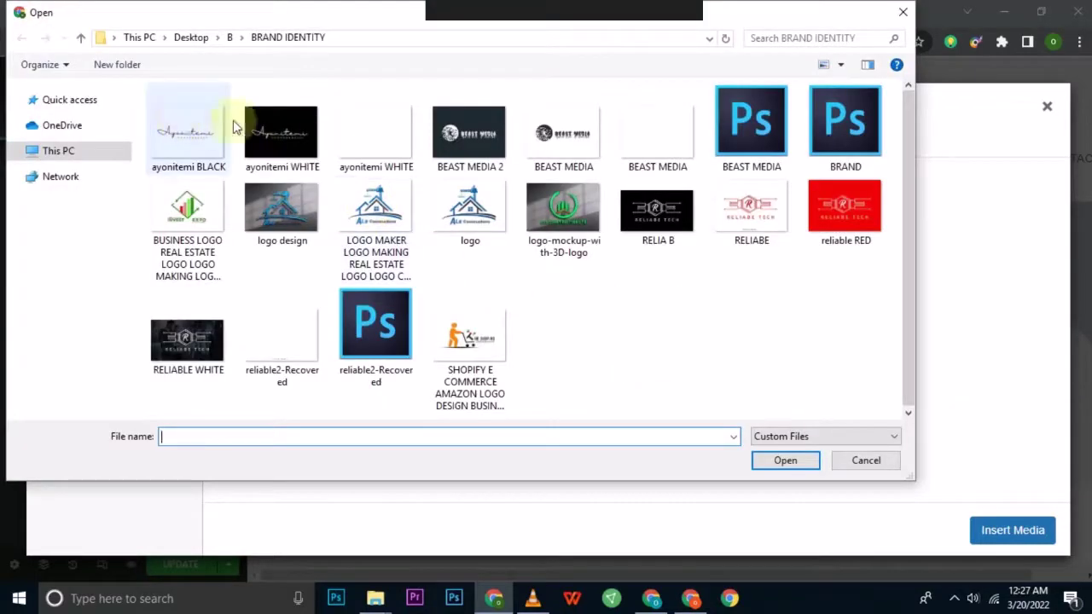
{"action": "left_click", "coordinate": [381, 150]}
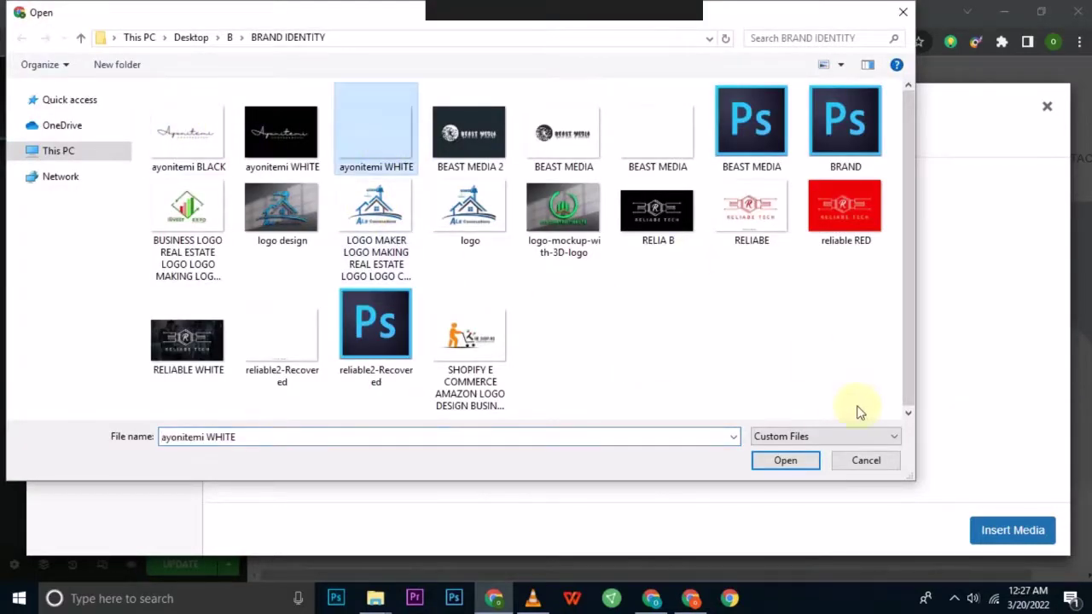
{"action": "left_click", "coordinate": [786, 460]}
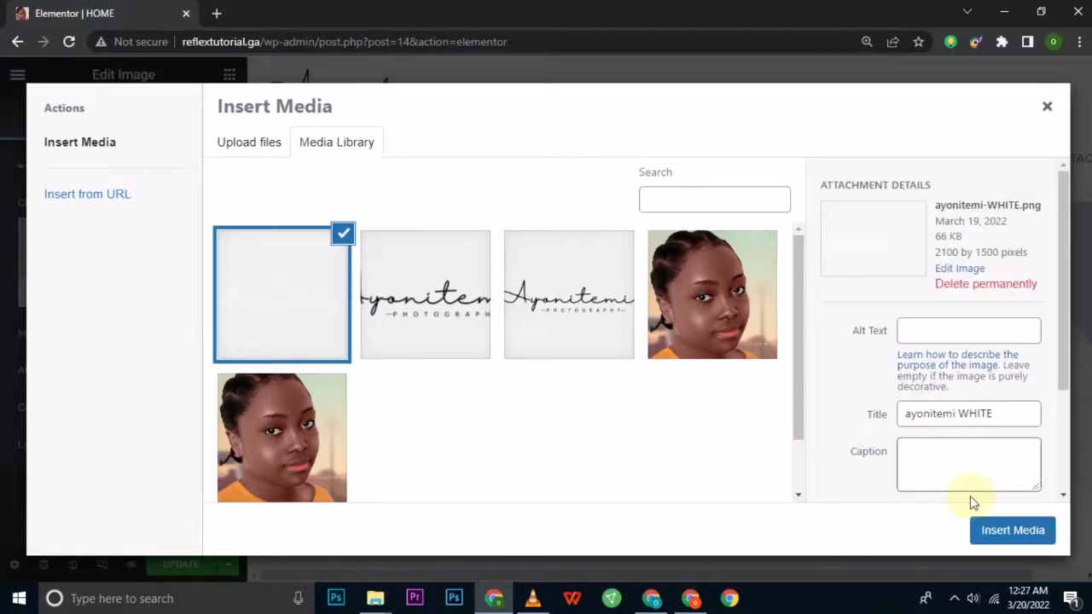
{"action": "left_click", "coordinate": [1012, 533]}
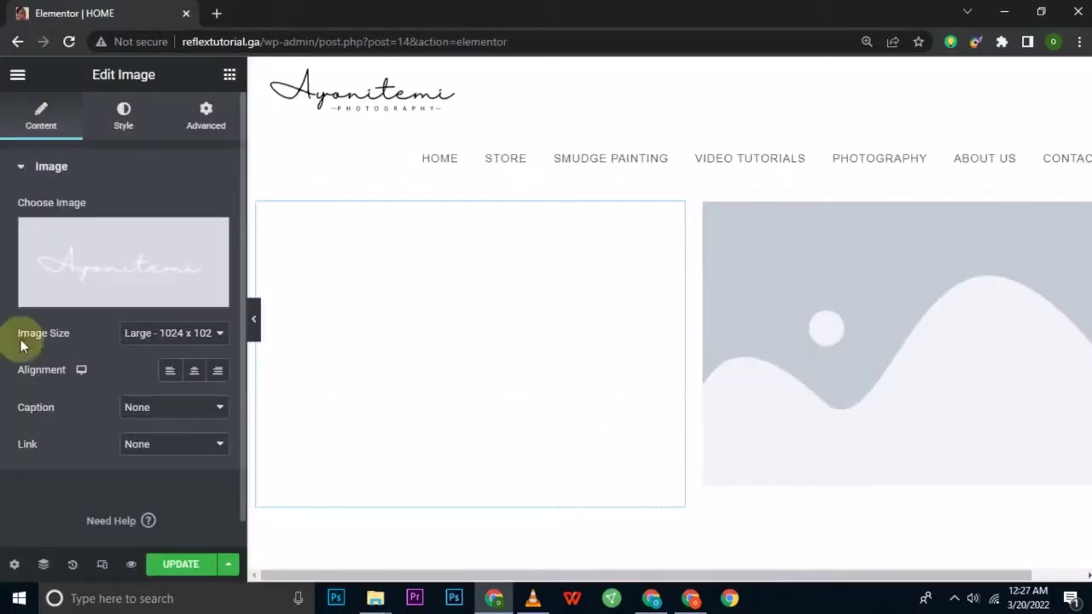
- Set the left image size to Thumbnail 150 x 150
{"action": "mouse_move", "coordinate": [122, 285]}
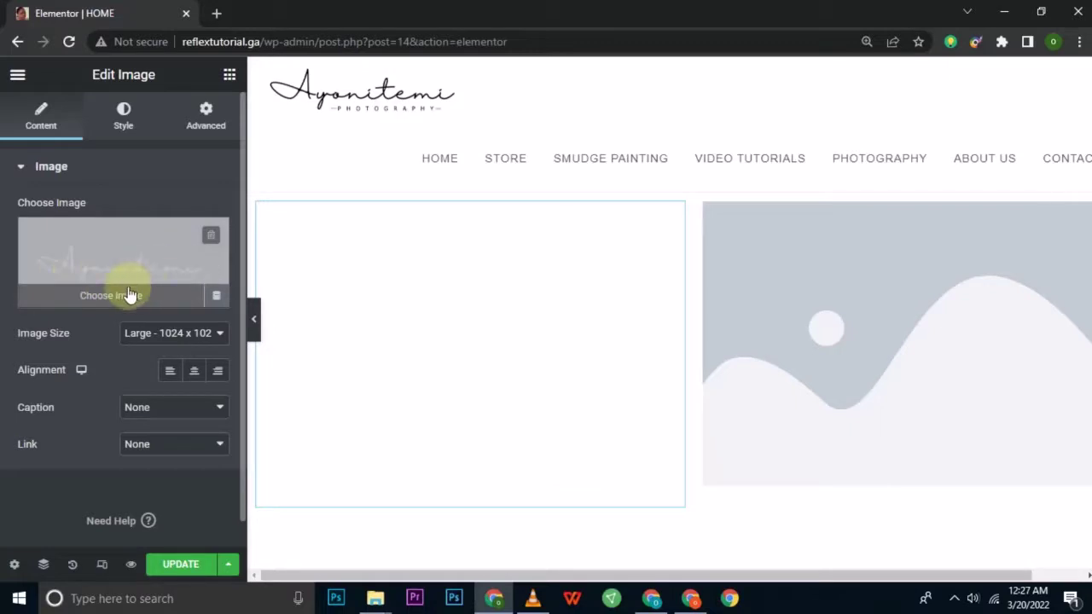
{"action": "left_click", "coordinate": [214, 338]}
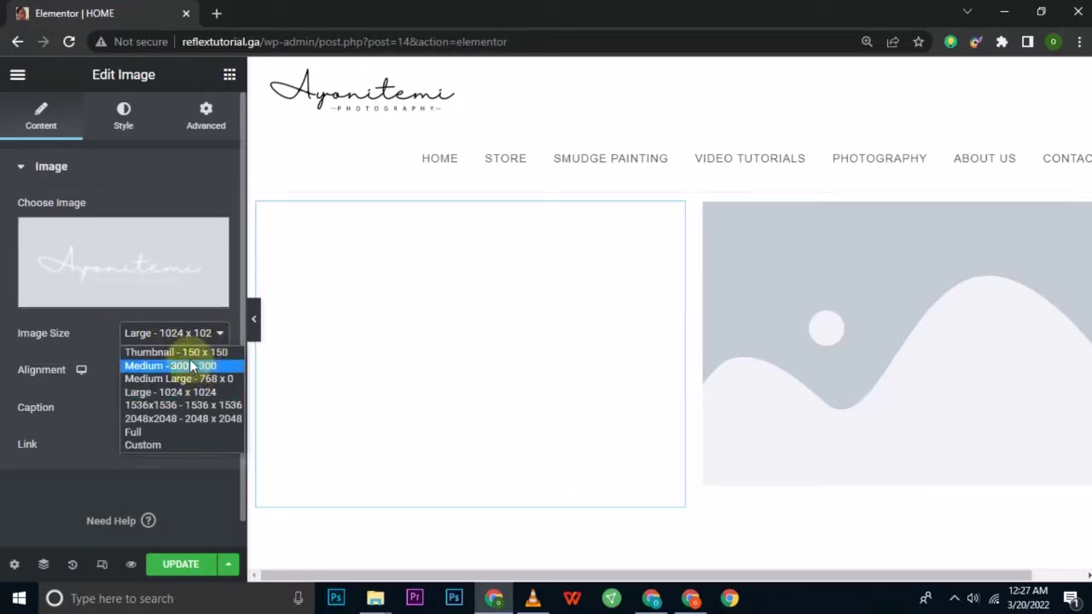
{"action": "left_click", "coordinate": [189, 353]}
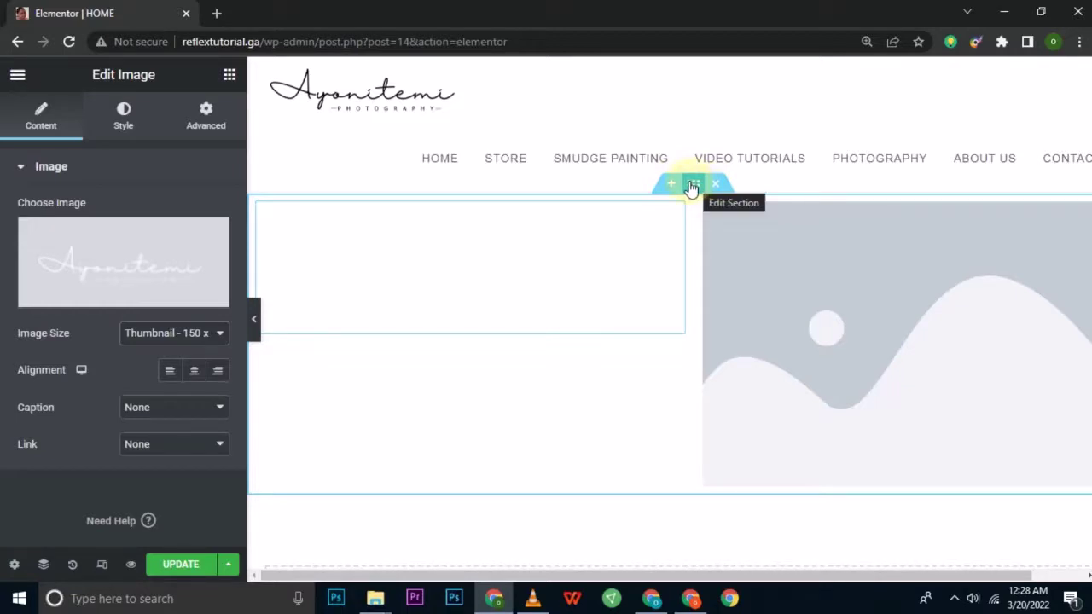
- Set the section's Style background to Classic and start uploading a background image
{"action": "left_click", "coordinate": [691, 186]}
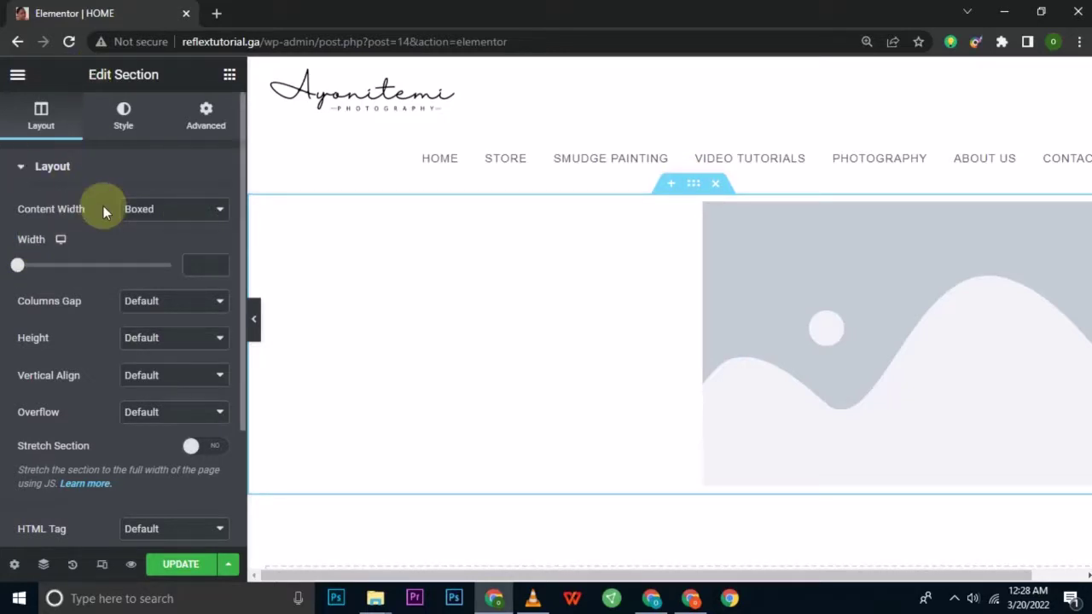
{"action": "left_click", "coordinate": [123, 132]}
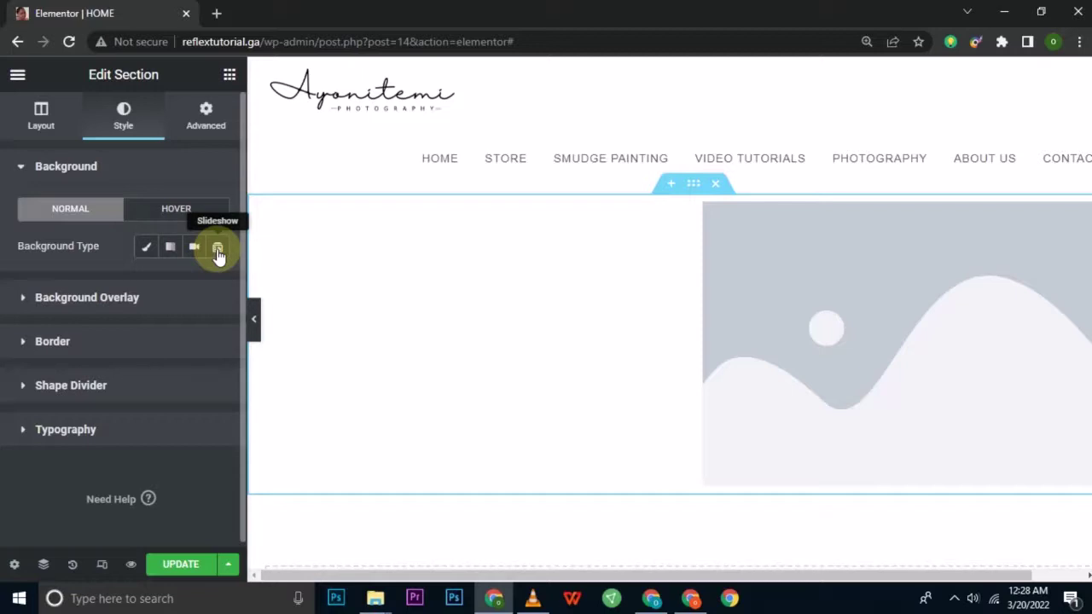
{"action": "left_click", "coordinate": [151, 255]}
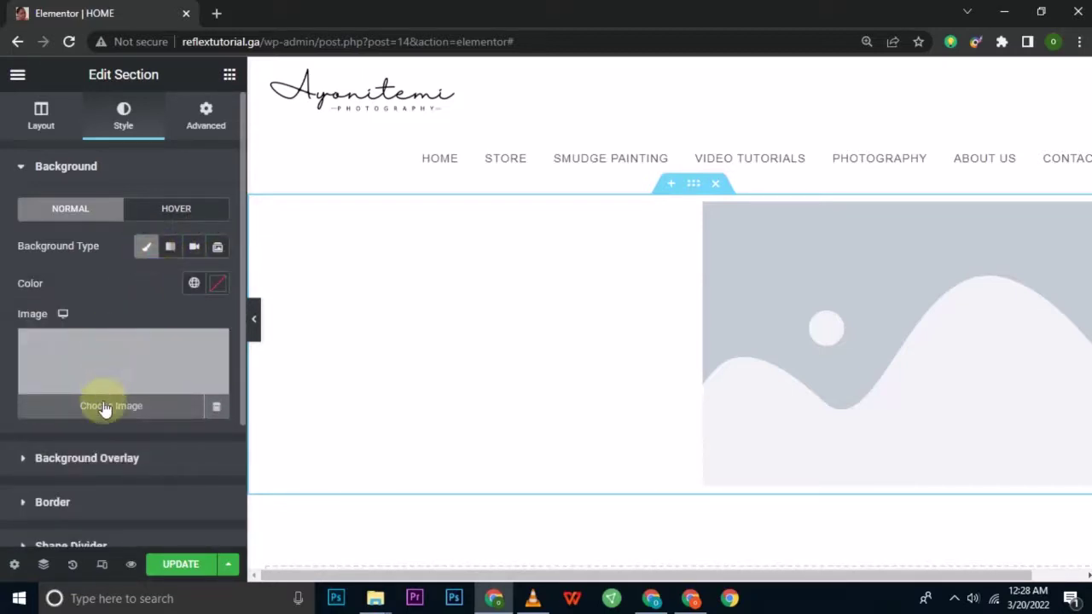
{"action": "left_click", "coordinate": [104, 406]}
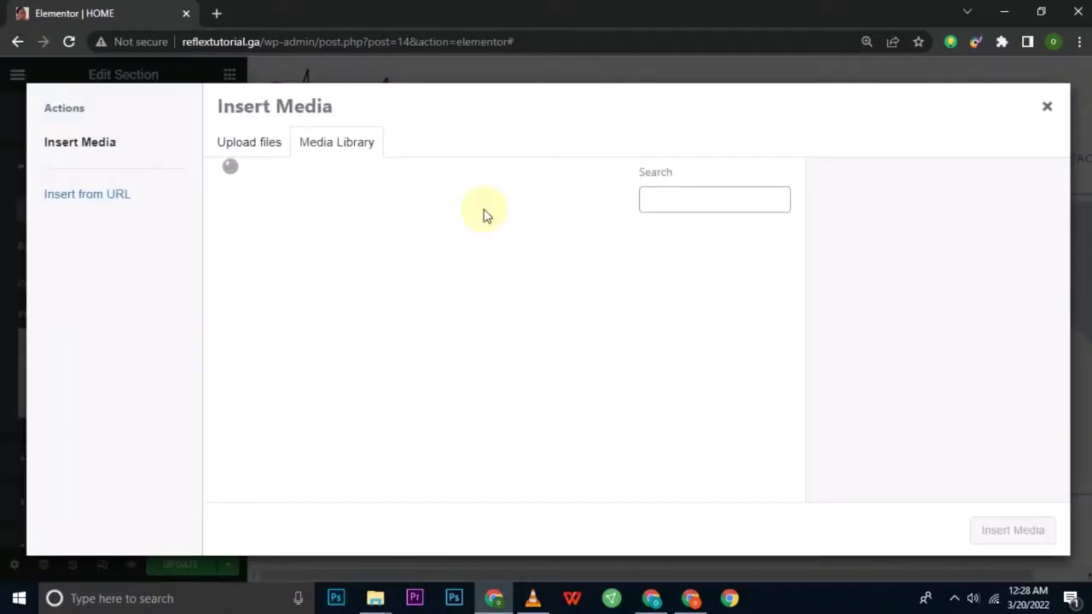
{"action": "left_click", "coordinate": [239, 143]}
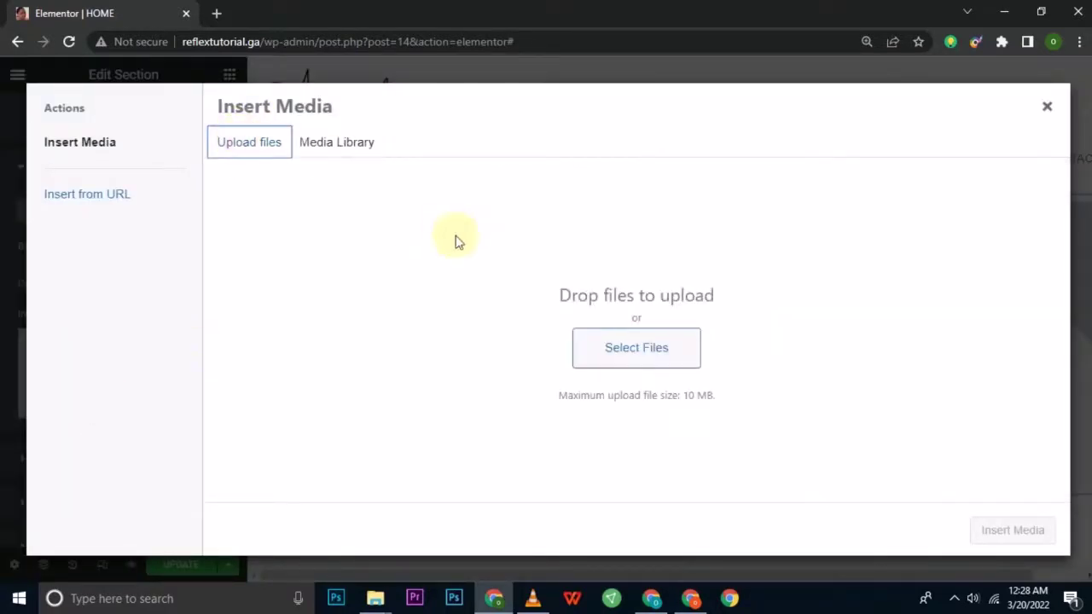
{"action": "left_click", "coordinate": [378, 601]}
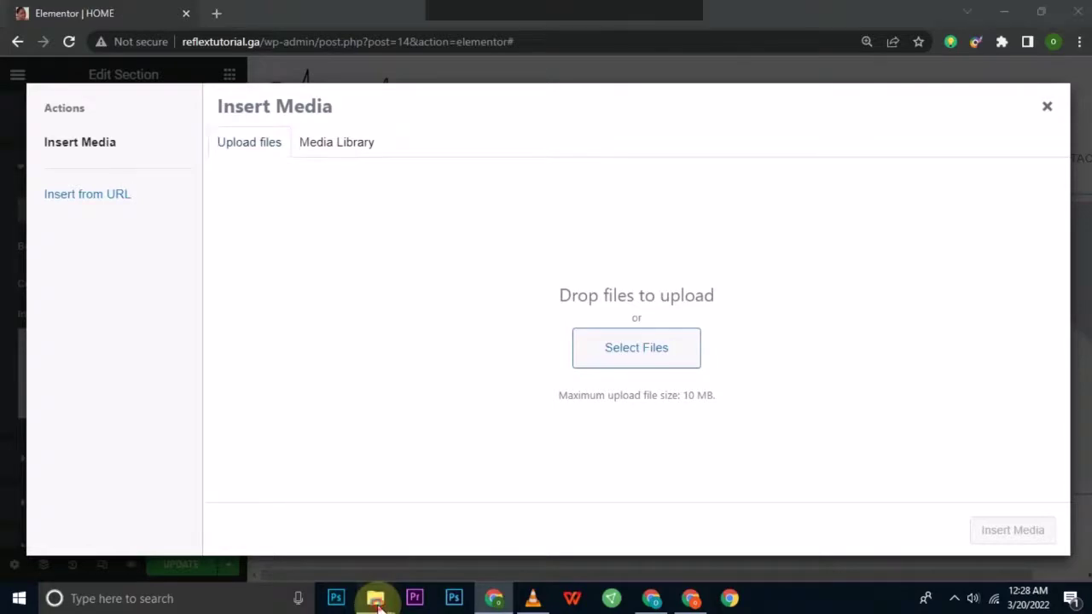
- Drag landscape-photography-profile from the website folder into the Insert Media window
{"action": "left_click", "coordinate": [503, 522]}
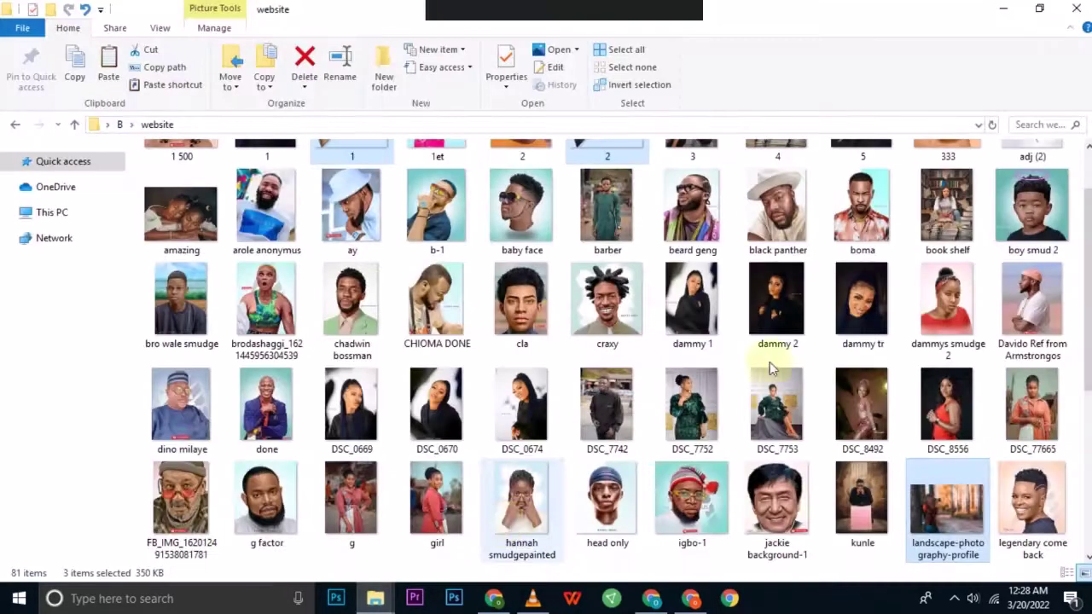
{"action": "scroll", "coordinate": [1085, 256], "scroll_direction": "down", "scroll_amount": 1}
{"action": "scroll", "coordinate": [938, 247], "scroll_direction": "down", "scroll_amount": 1}
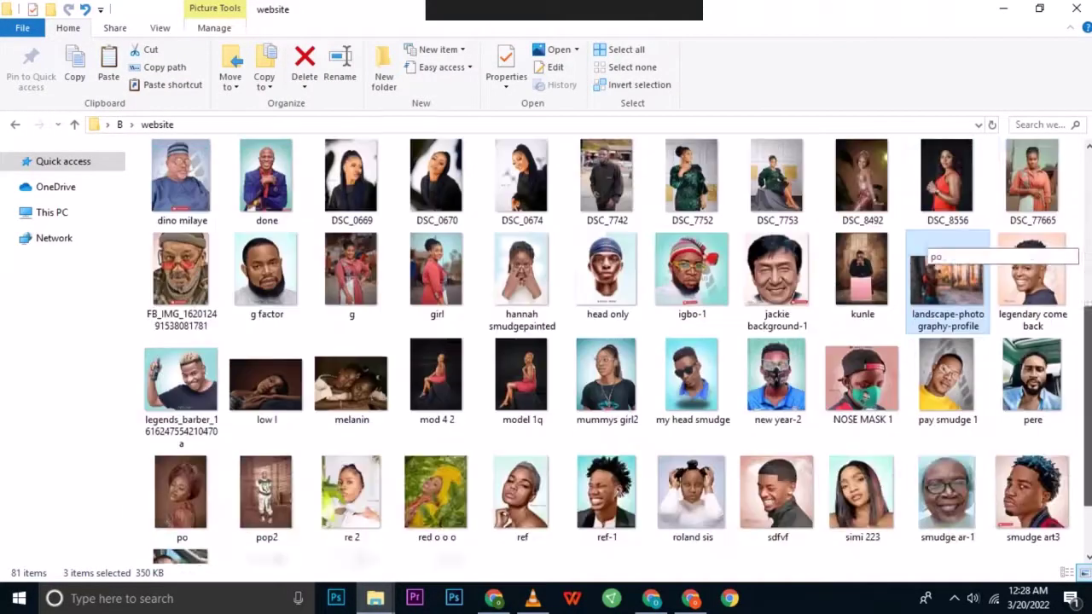
{"action": "scroll", "coordinate": [938, 247], "scroll_direction": "down", "scroll_amount": 1}
{"action": "scroll", "coordinate": [938, 247], "scroll_direction": "up", "scroll_amount": 1}
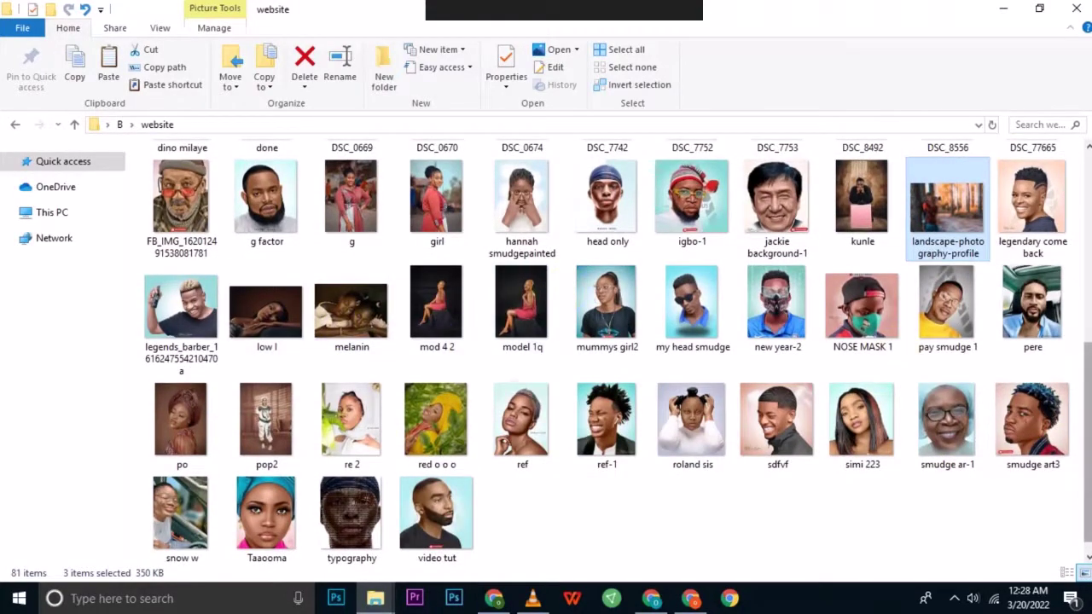
{"action": "scroll", "coordinate": [938, 363], "scroll_direction": "up", "scroll_amount": 4}
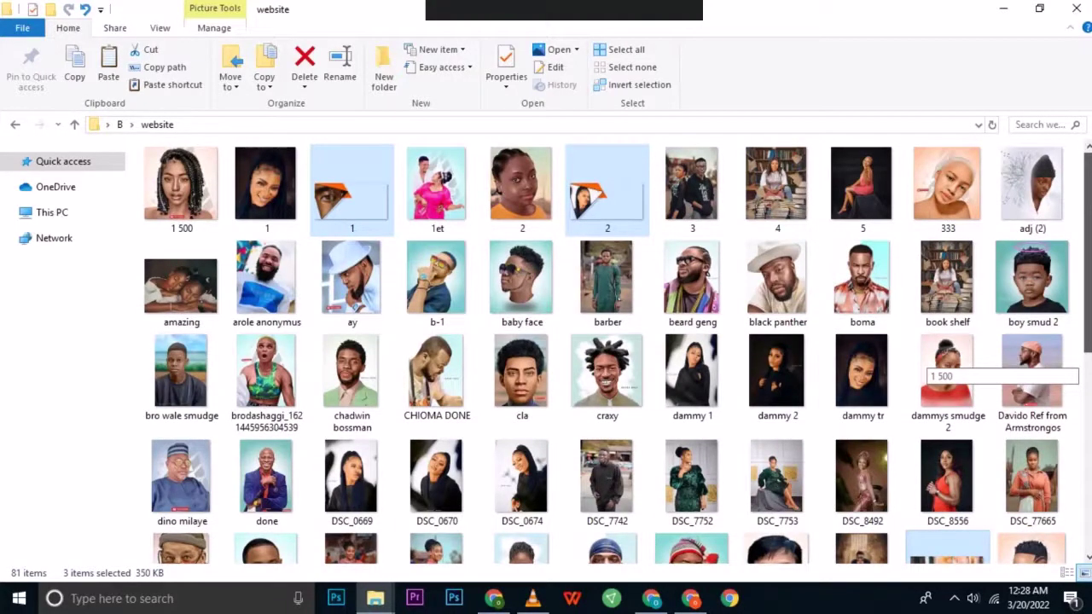
{"action": "scroll", "coordinate": [938, 362], "scroll_direction": "down", "scroll_amount": 3}
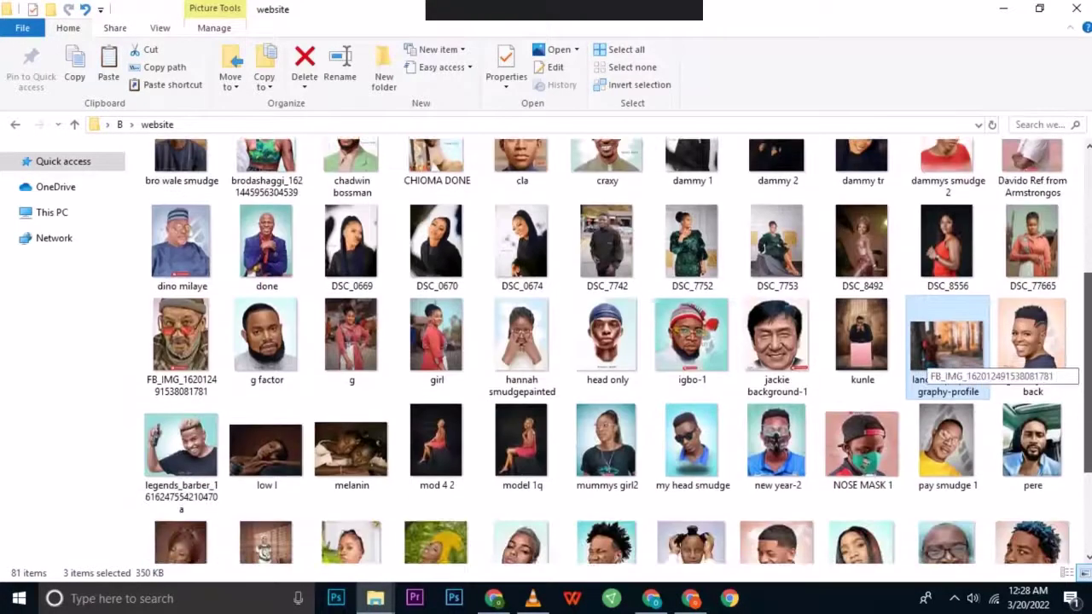
{"action": "scroll", "coordinate": [925, 363], "scroll_direction": "down", "scroll_amount": 1}
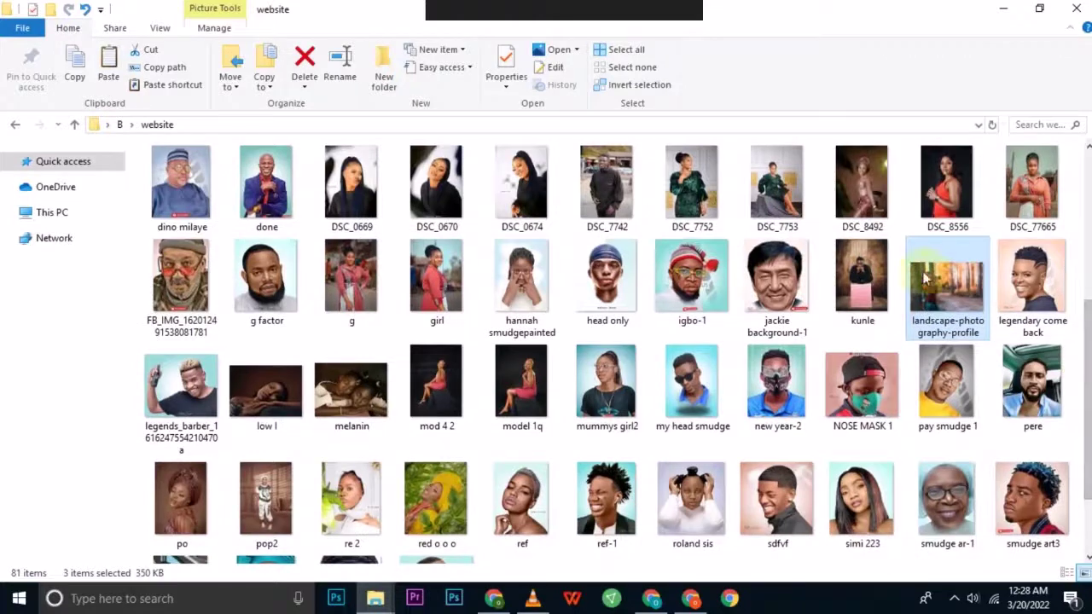
{"action": "left_click", "coordinate": [927, 279]}
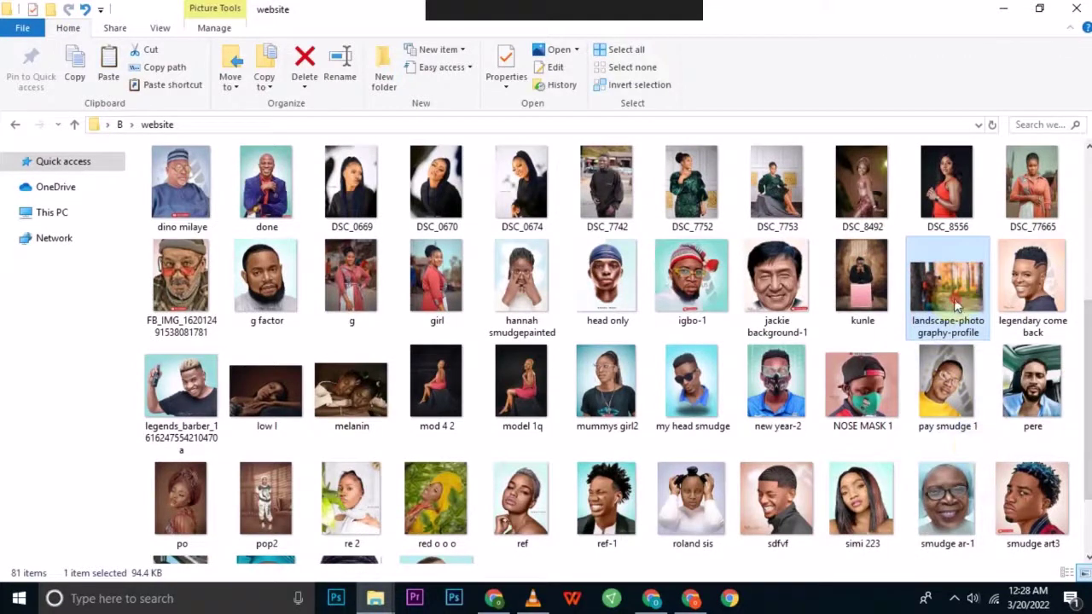
{"action": "left_click_drag", "start_coordinate": [955, 307], "coordinate": [600, 334]}
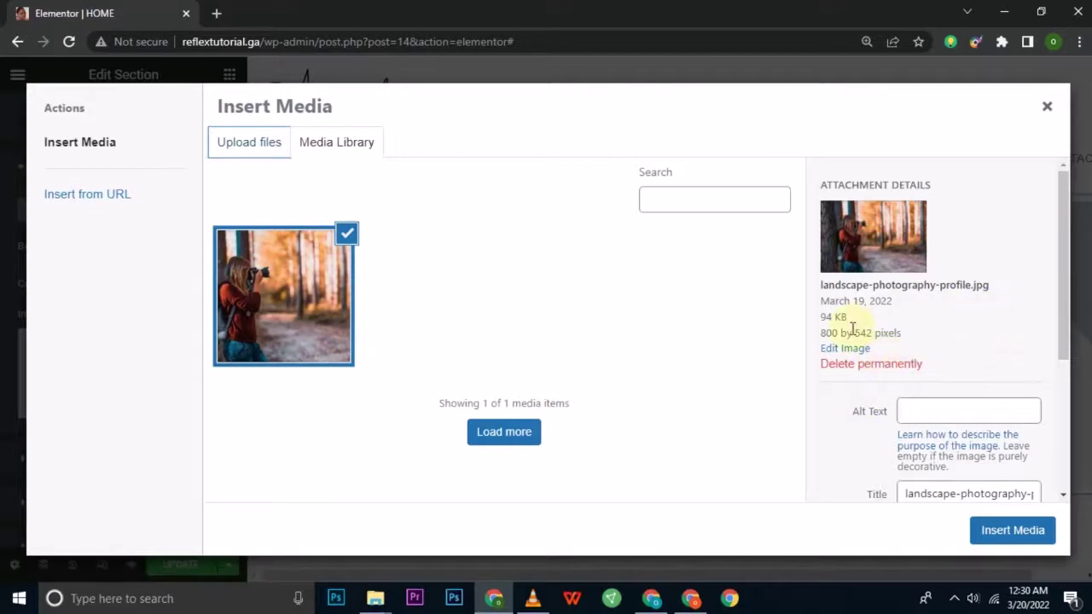
- Crop the landscape photo to 796 x 382 and insert it as the section background
{"action": "left_click", "coordinate": [833, 349]}
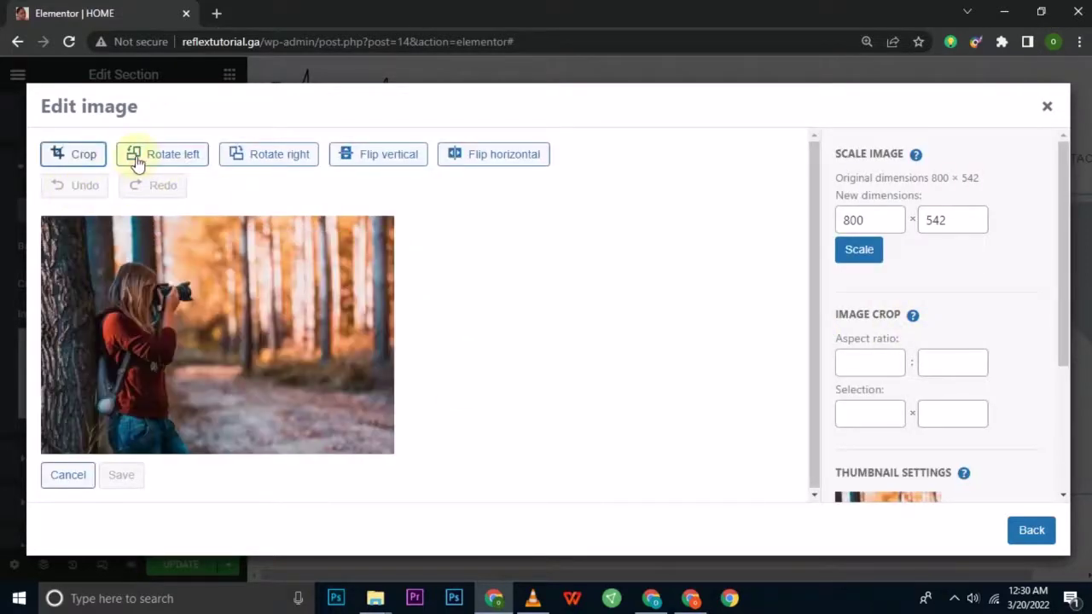
{"action": "left_click", "coordinate": [57, 152]}
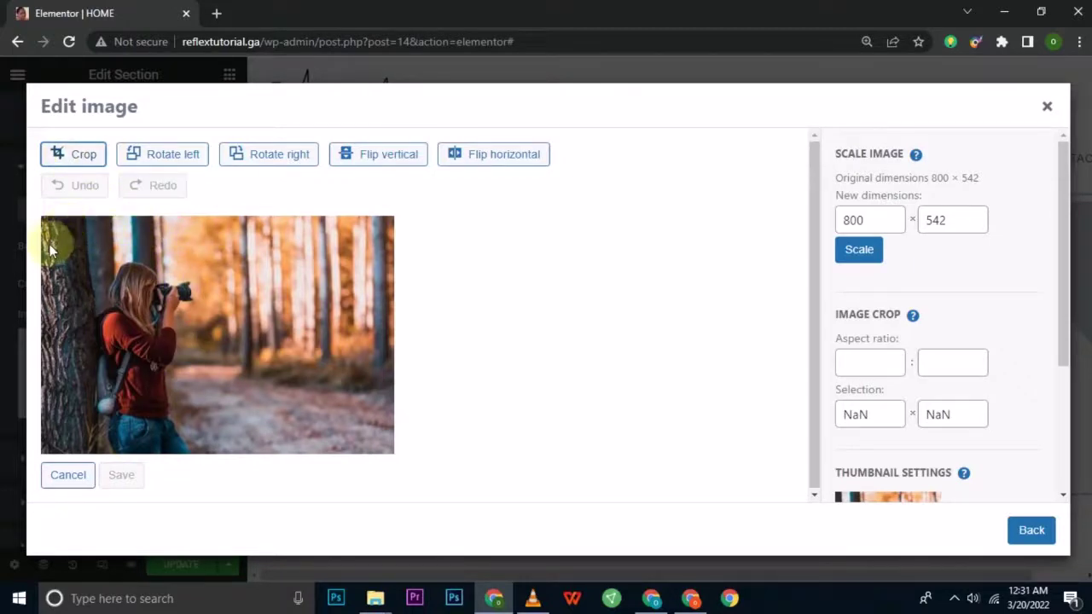
{"action": "left_click_drag", "start_coordinate": [37, 244], "coordinate": [266, 331]}
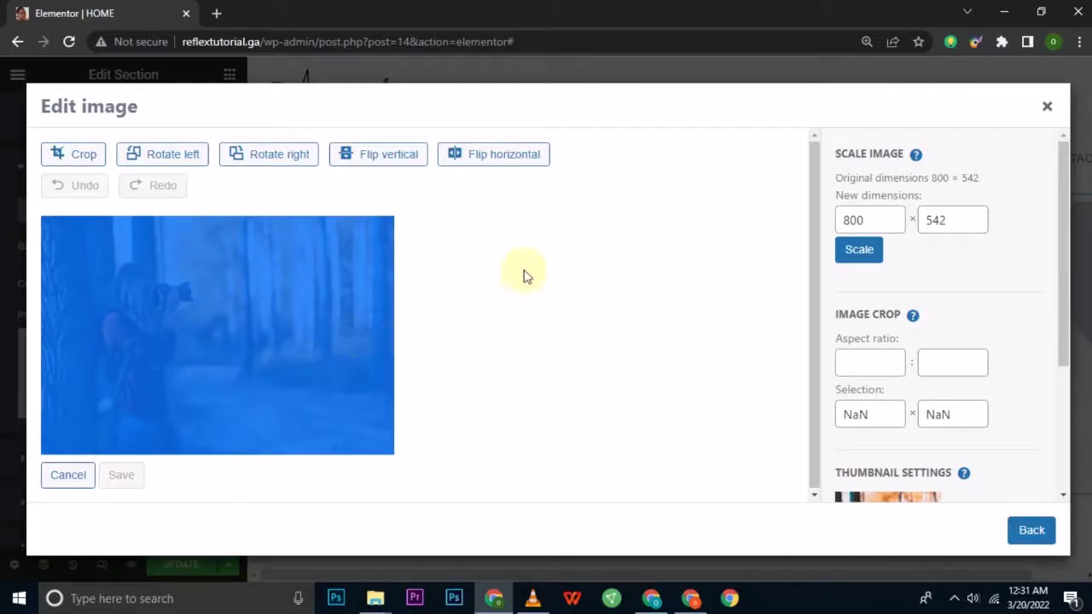
{"action": "left_click", "coordinate": [458, 249]}
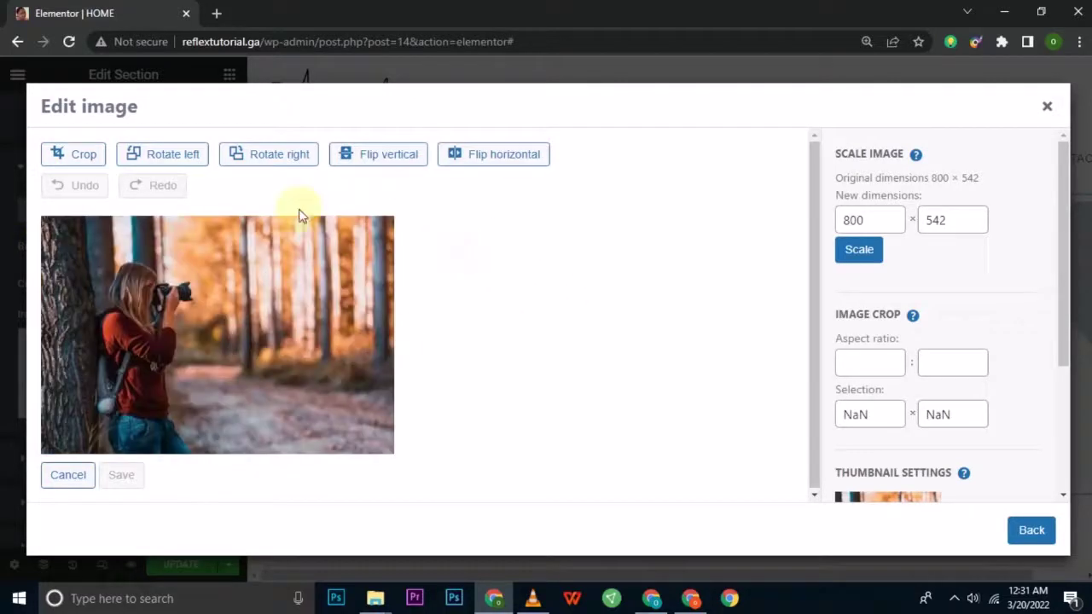
{"action": "left_click", "coordinate": [73, 162]}
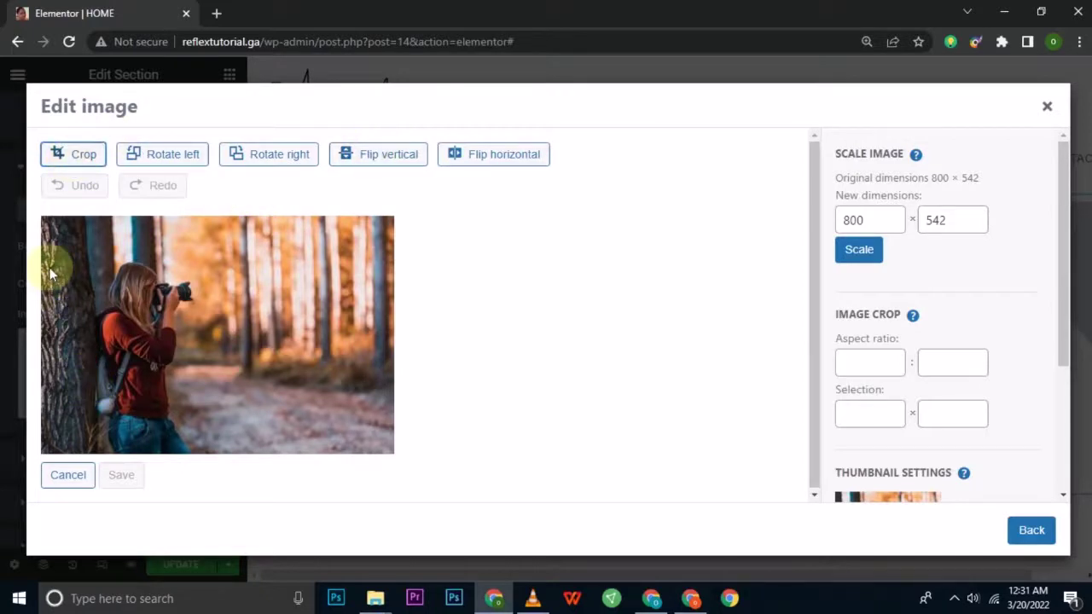
{"action": "left_click_drag", "start_coordinate": [44, 256], "coordinate": [407, 427]}
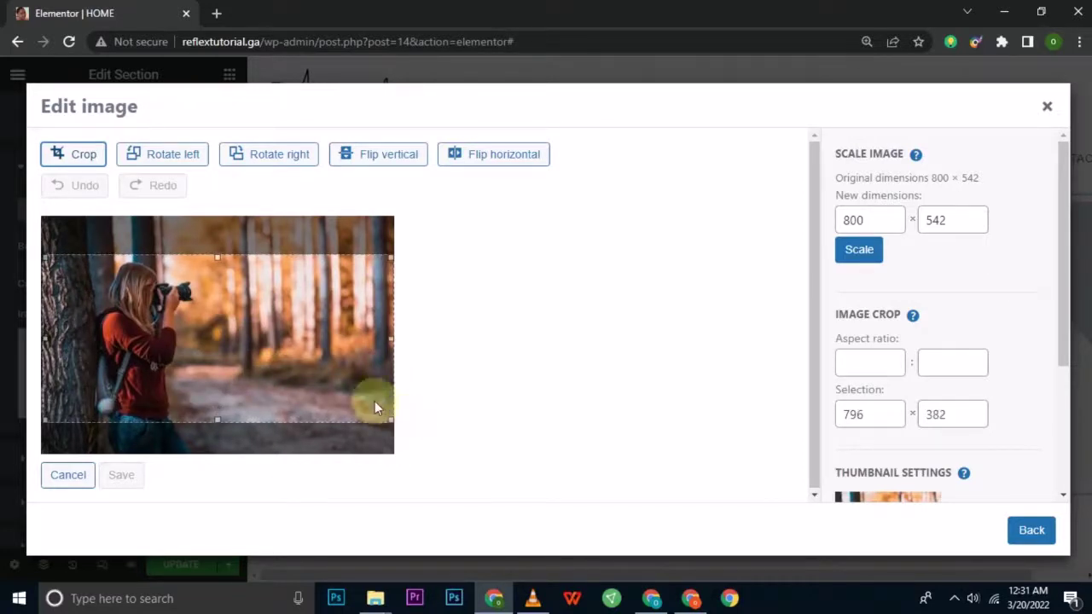
{"action": "left_click_drag", "start_coordinate": [219, 366], "coordinate": [221, 357]}
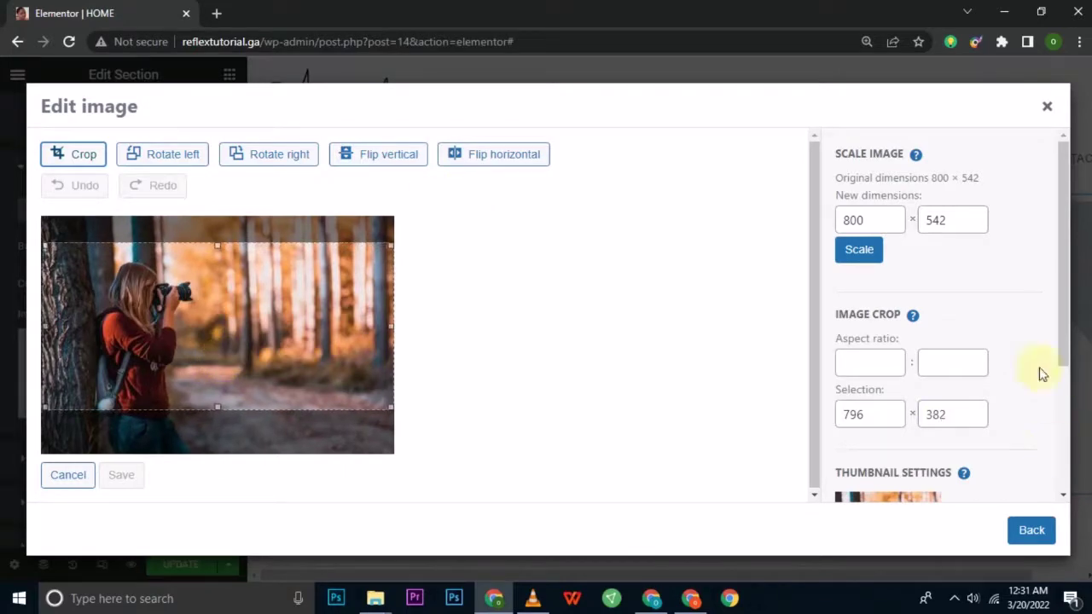
{"action": "left_click", "coordinate": [87, 156]}
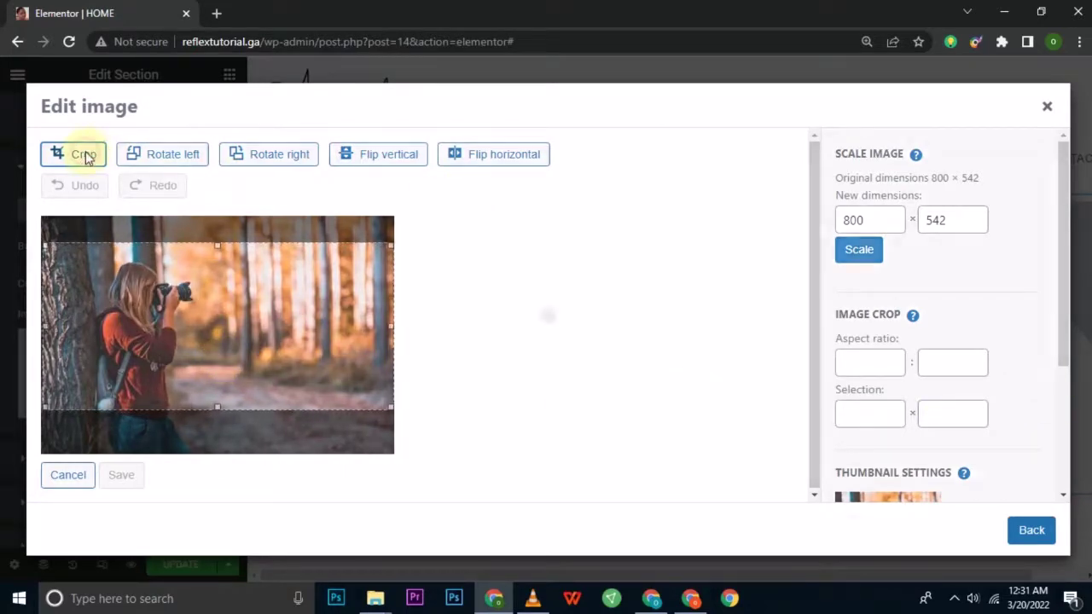
{"action": "left_click", "coordinate": [121, 407]}
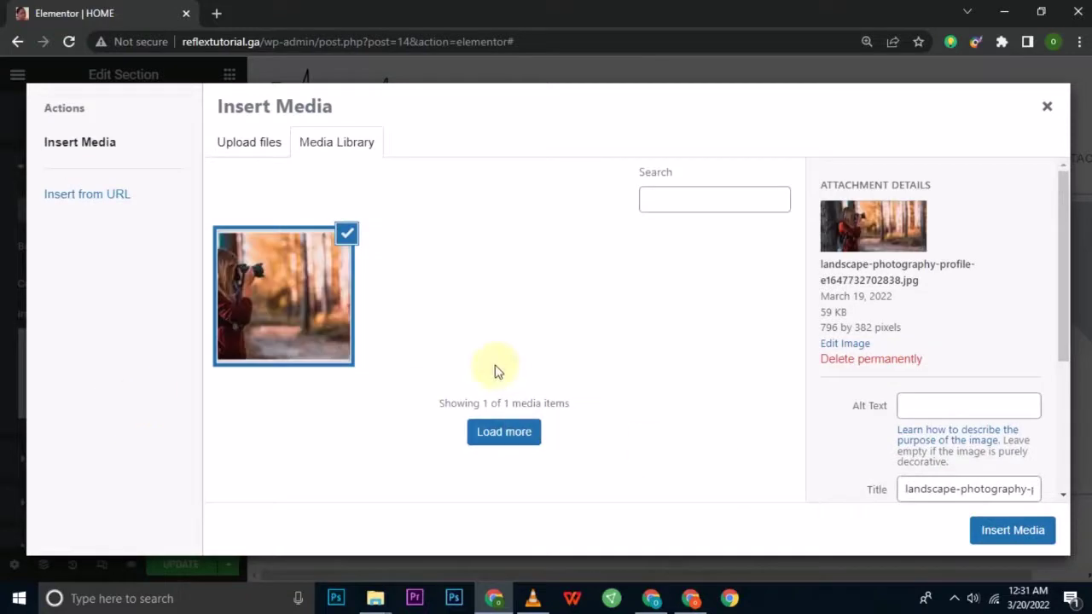
{"action": "left_click", "coordinate": [995, 540]}
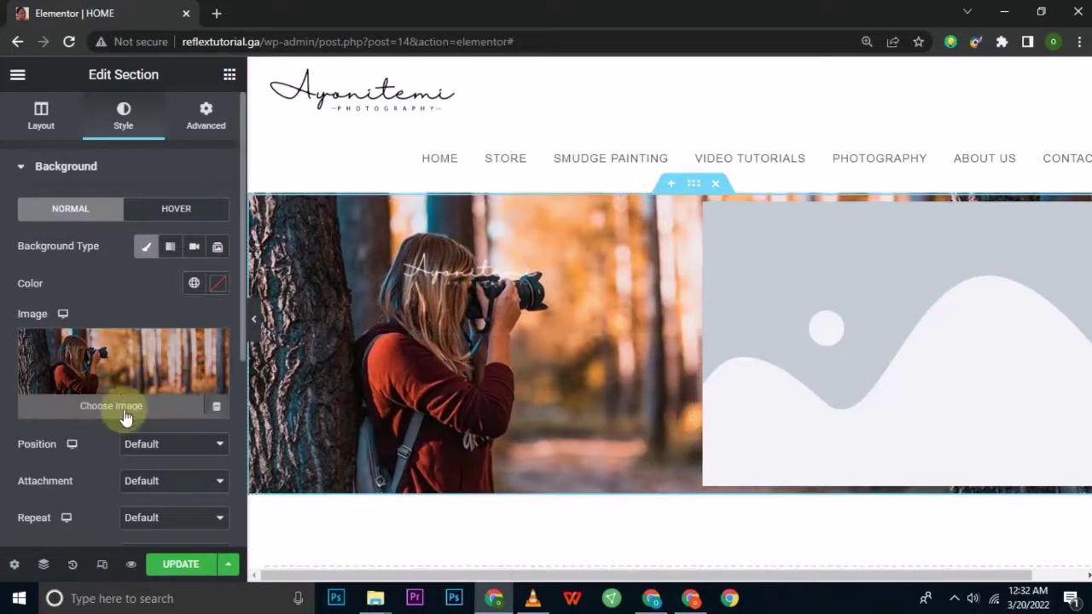
{"action": "left_click", "coordinate": [28, 172]}
- Add a Classic background overlay in dark navy #061B3B at 0.5 opacity
{"action": "left_click", "coordinate": [21, 220]}
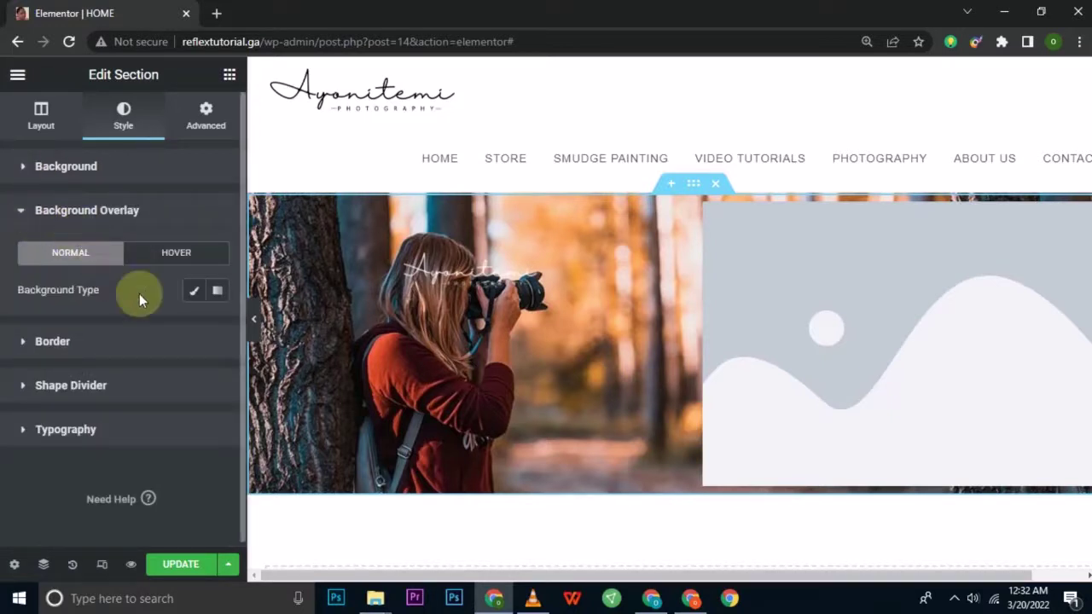
{"action": "left_click", "coordinate": [196, 292]}
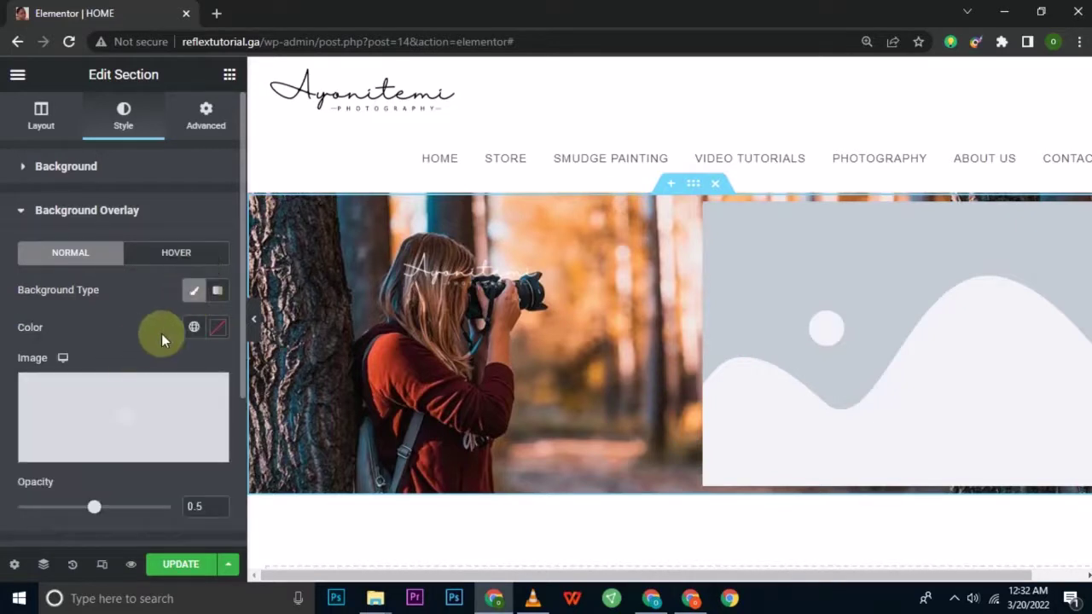
{"action": "left_click", "coordinate": [219, 334]}
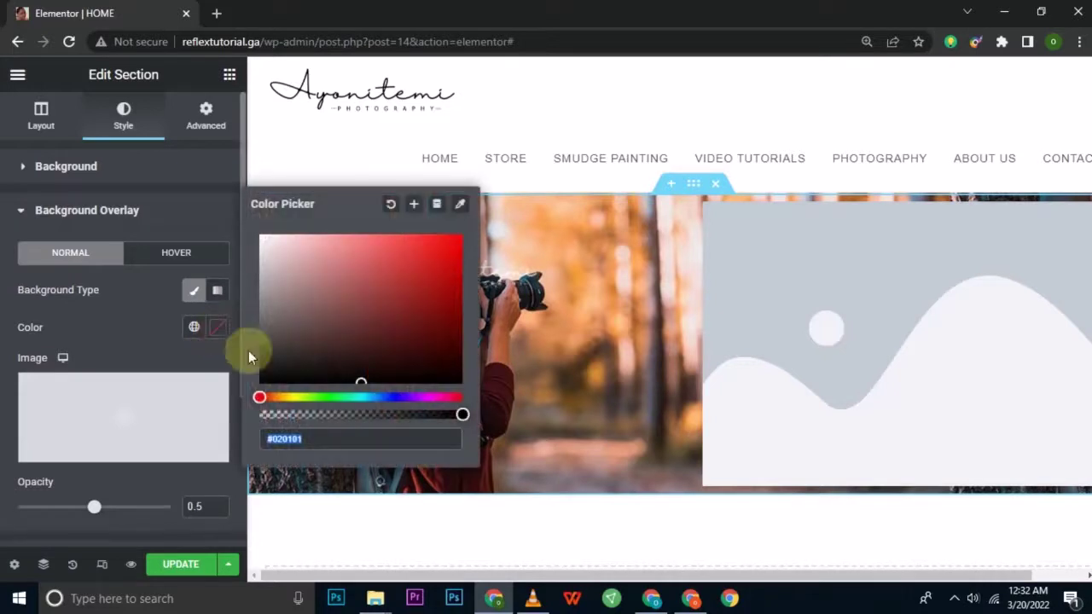
{"action": "left_click", "coordinate": [392, 398]}
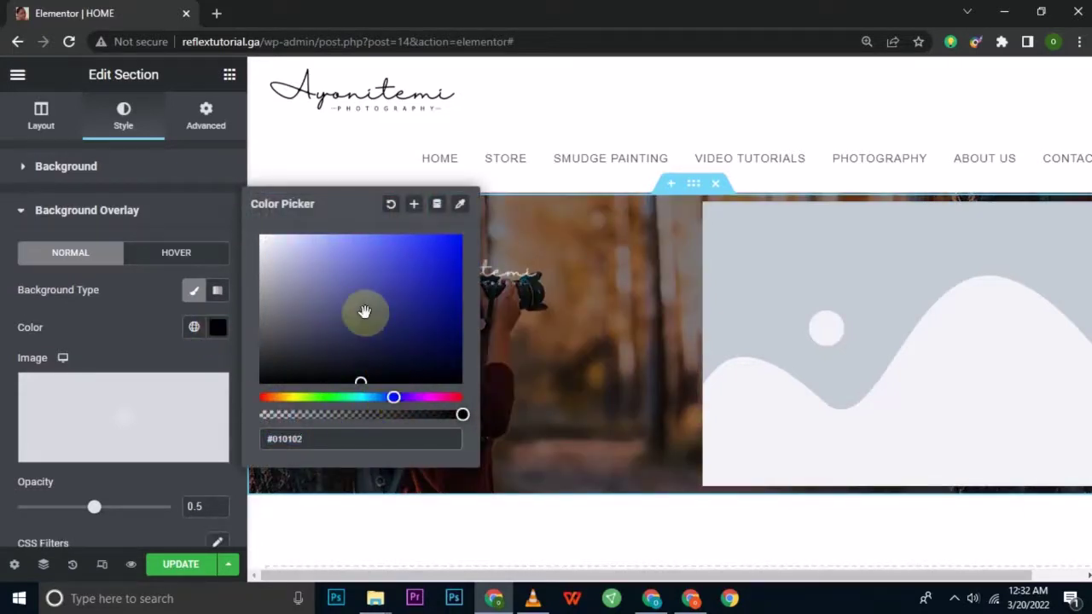
{"action": "left_click_drag", "start_coordinate": [375, 314], "coordinate": [411, 343]}
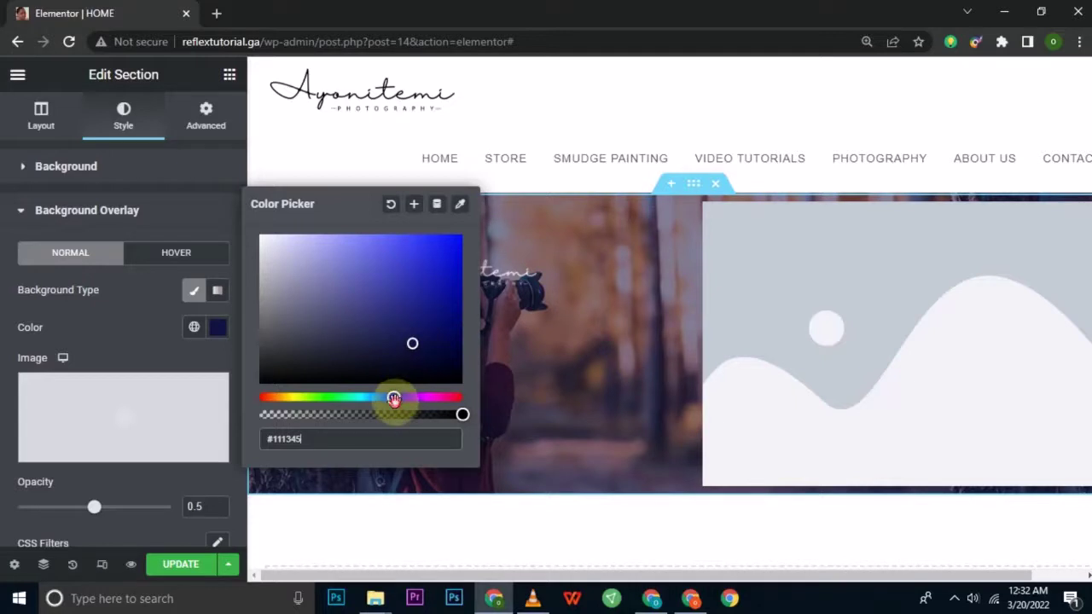
{"action": "mouse_move", "coordinate": [393, 399]}
{"action": "left_mouse_down"}
{"action": "mouse_move", "coordinate": [409, 400]}
{"action": "mouse_move", "coordinate": [382, 399]}
{"action": "left_mouse_up"}
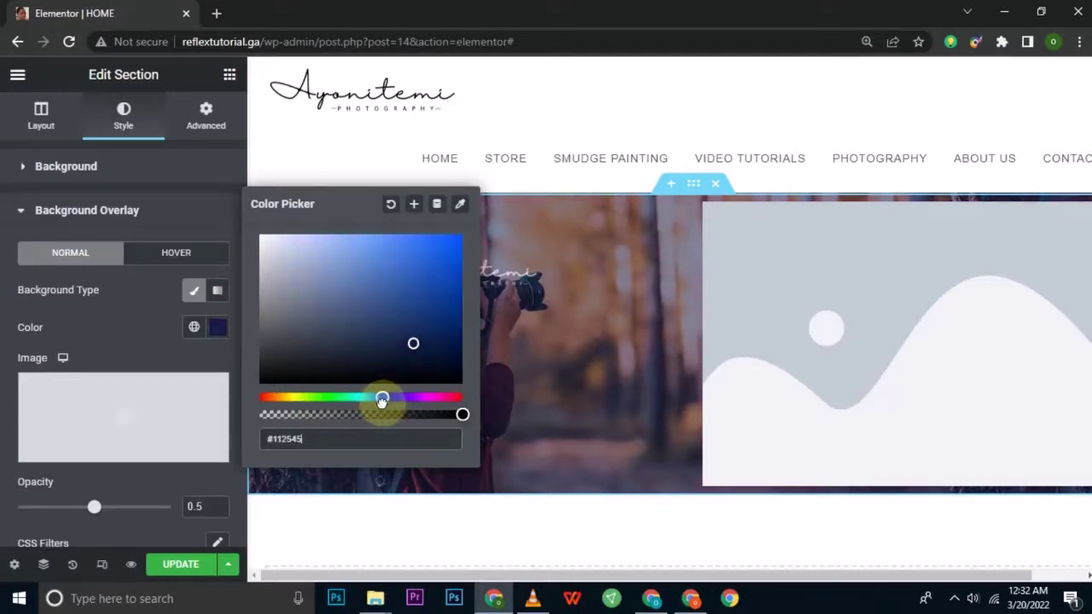
{"action": "left_click_drag", "start_coordinate": [414, 343], "coordinate": [439, 350]}
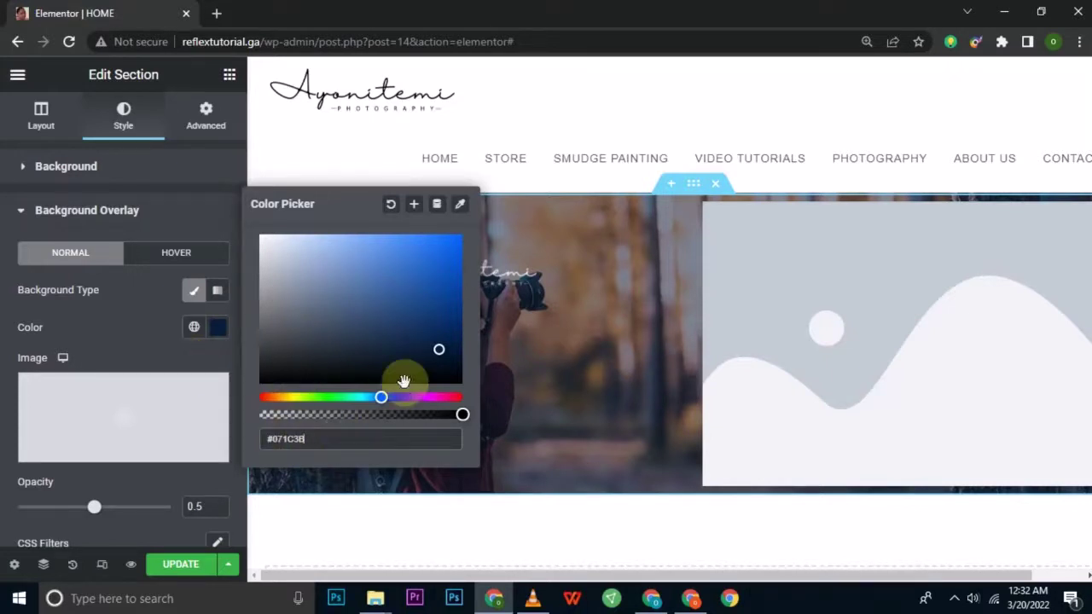
{"action": "left_click_drag", "start_coordinate": [438, 354], "coordinate": [441, 348]}
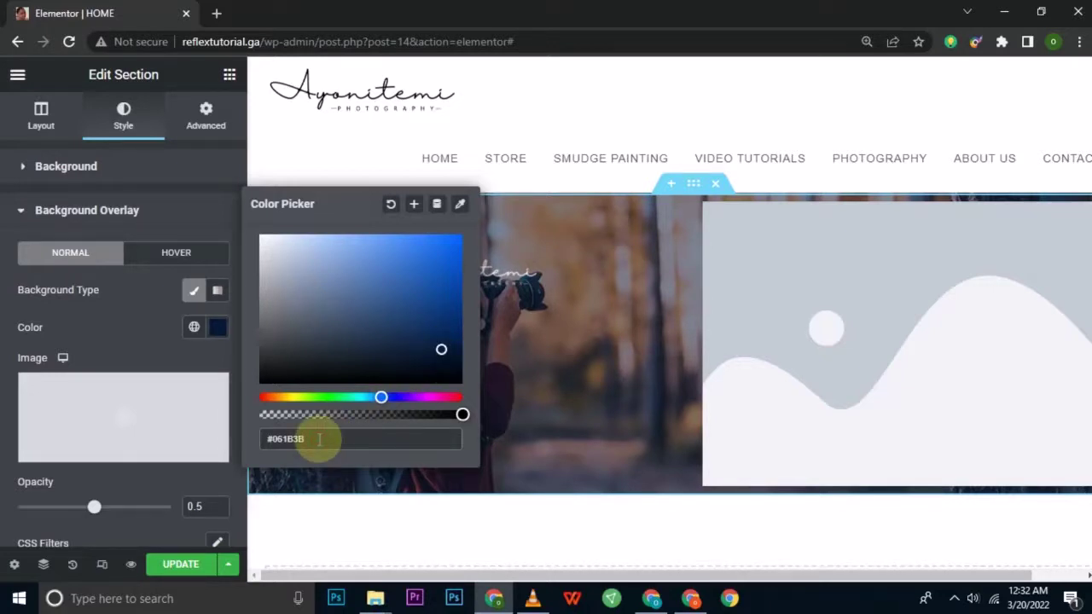
{"action": "left_click_drag", "start_coordinate": [319, 440], "coordinate": [279, 441]}
{"action": "key", "text": "ctrl+c"}
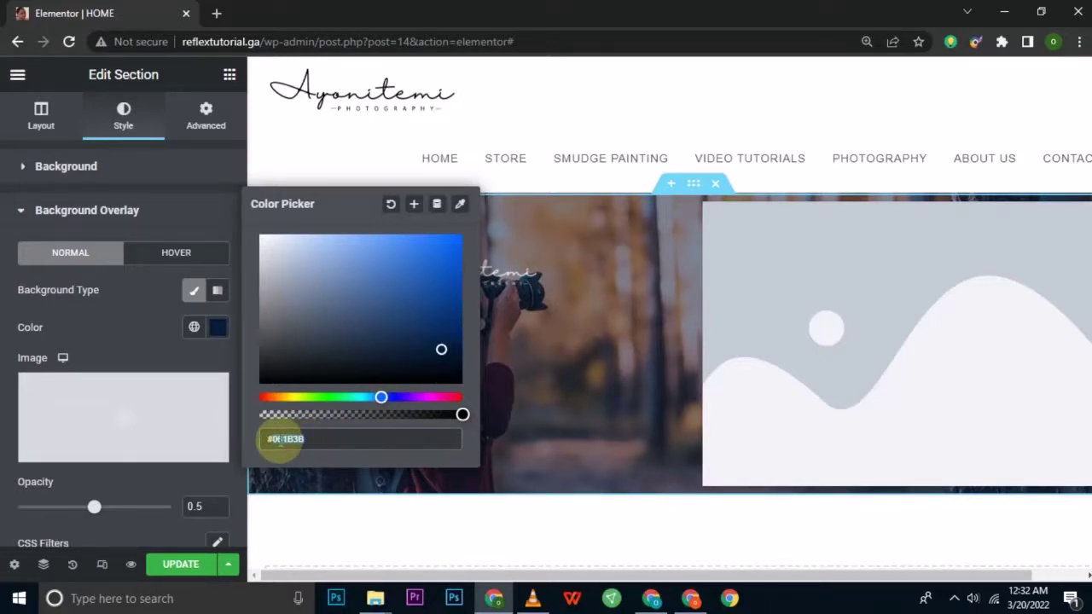
- Paste the overlay code 061B3B into a new Notepad note, then return to Elementor
{"action": "left_click", "coordinate": [19, 598]}
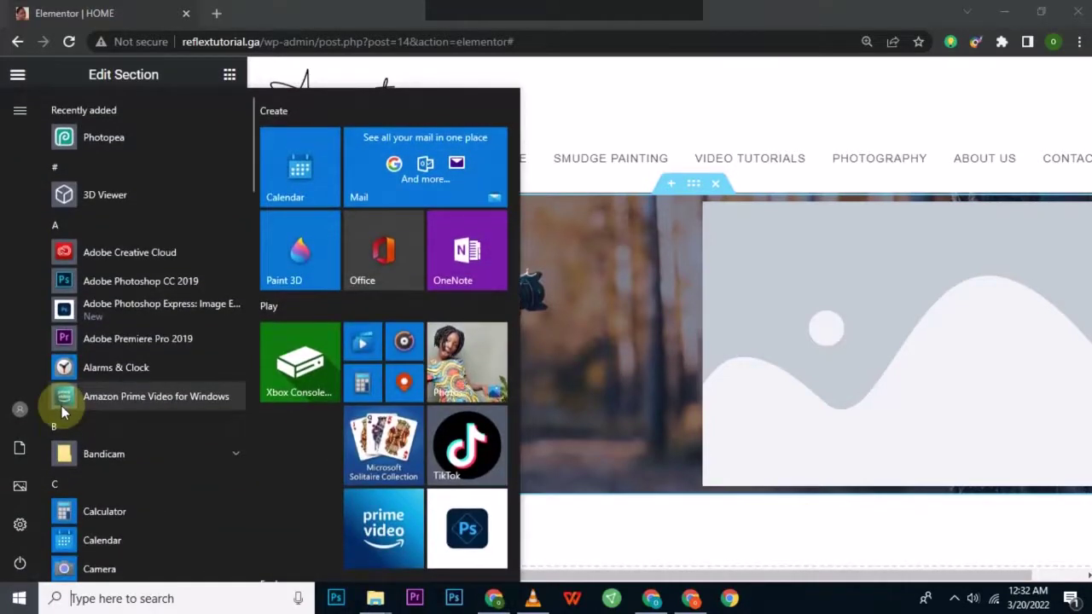
{"action": "type", "text": "not"}
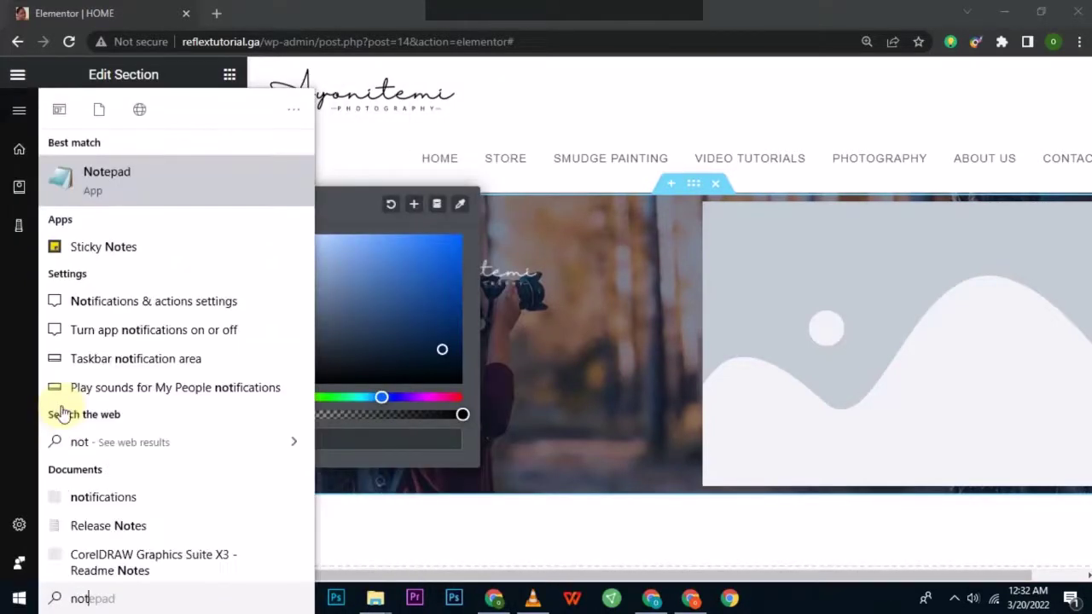
{"action": "key", "text": "Return"}
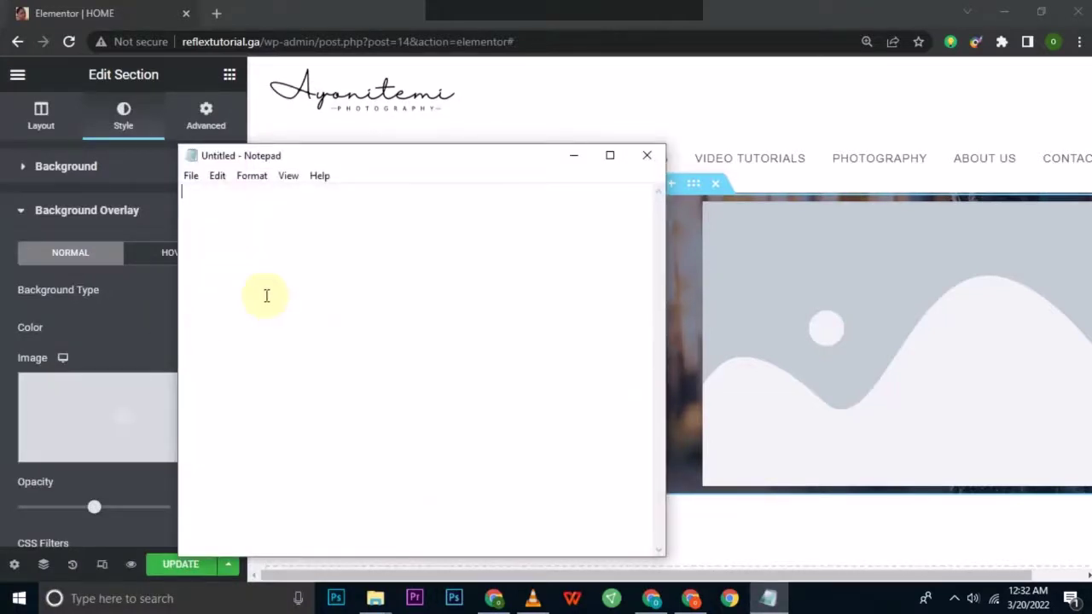
{"action": "key", "text": "ctrl+v"}
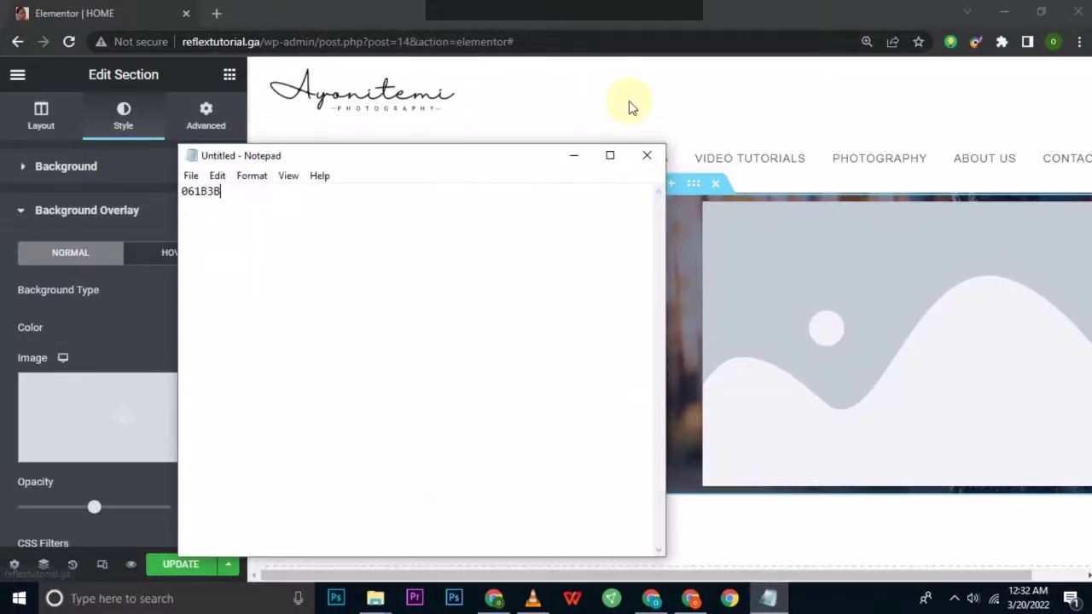
{"action": "left_click", "coordinate": [576, 157]}
{"action": "key", "text": "ctrl+v"}
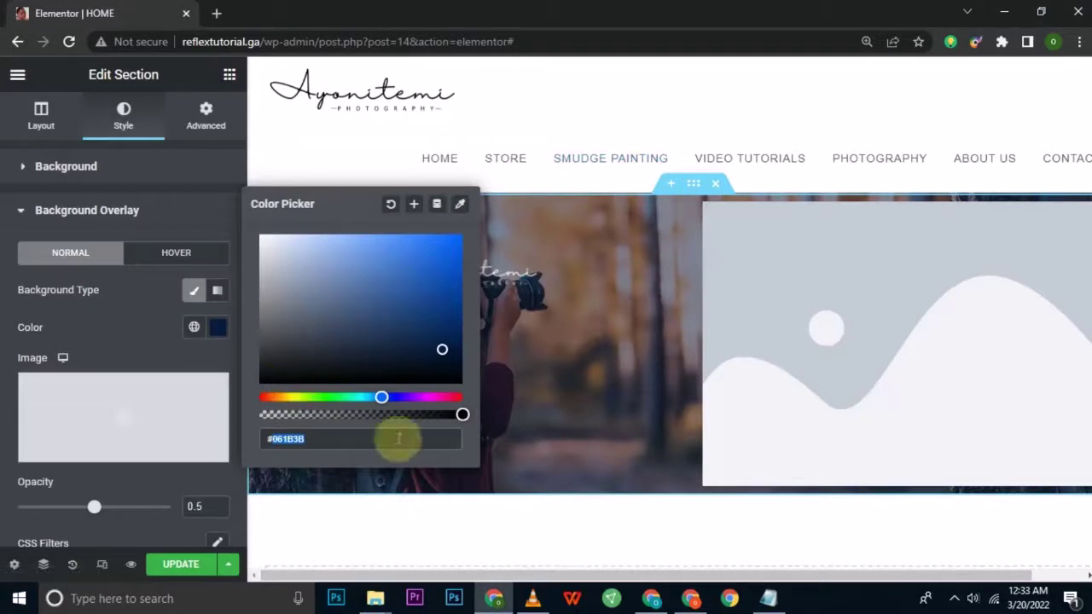
- Raise the hero's navy overlay opacity to 0.86 and select the right column's placeholder image
{"action": "left_click", "coordinate": [135, 350]}
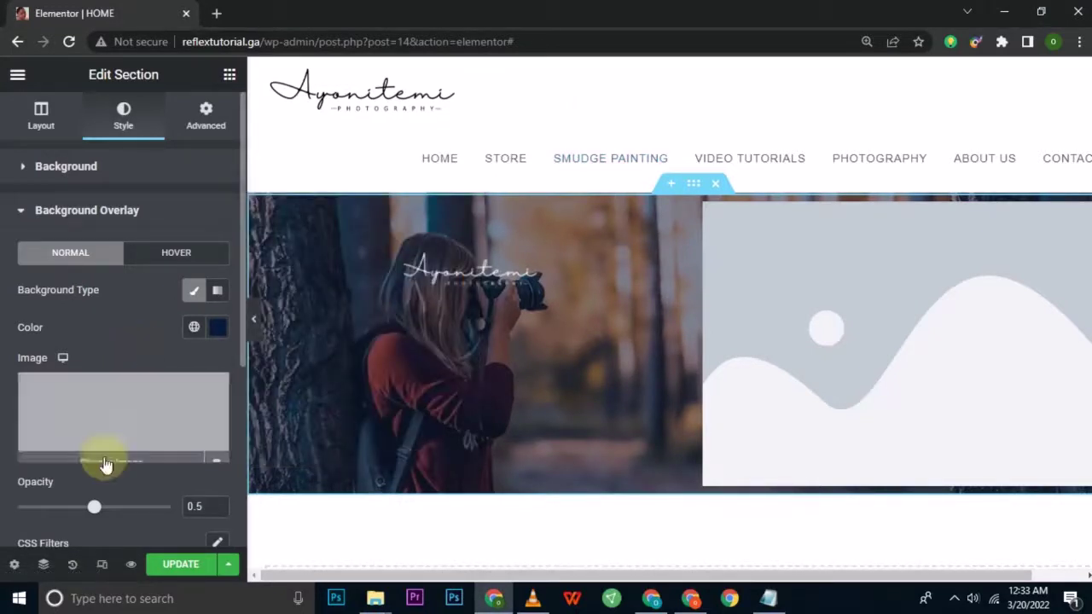
{"action": "left_click_drag", "start_coordinate": [94, 507], "coordinate": [149, 512]}
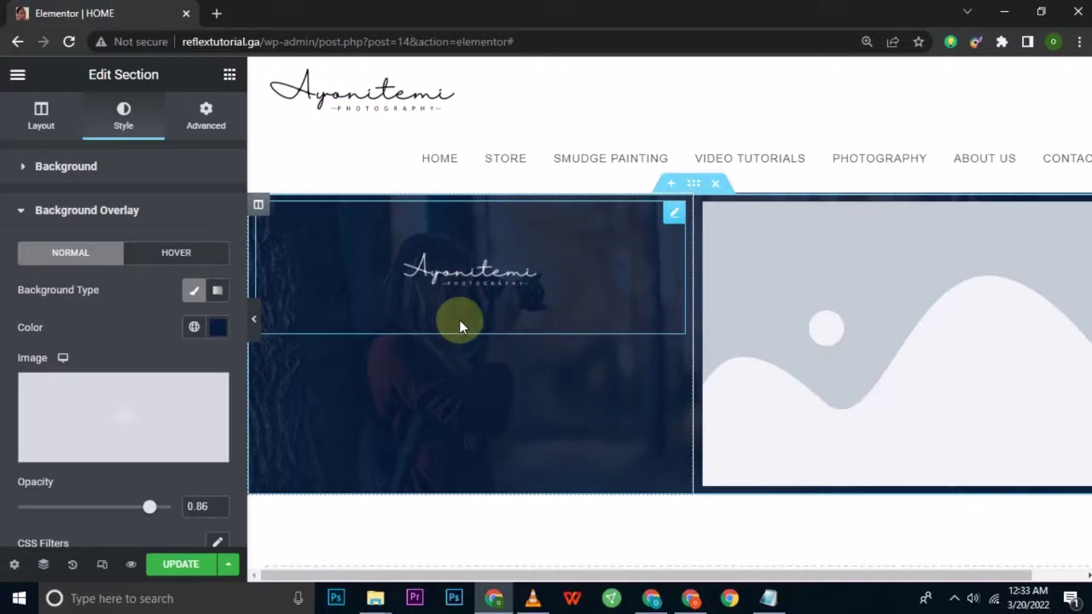
{"action": "left_click", "coordinate": [827, 335]}
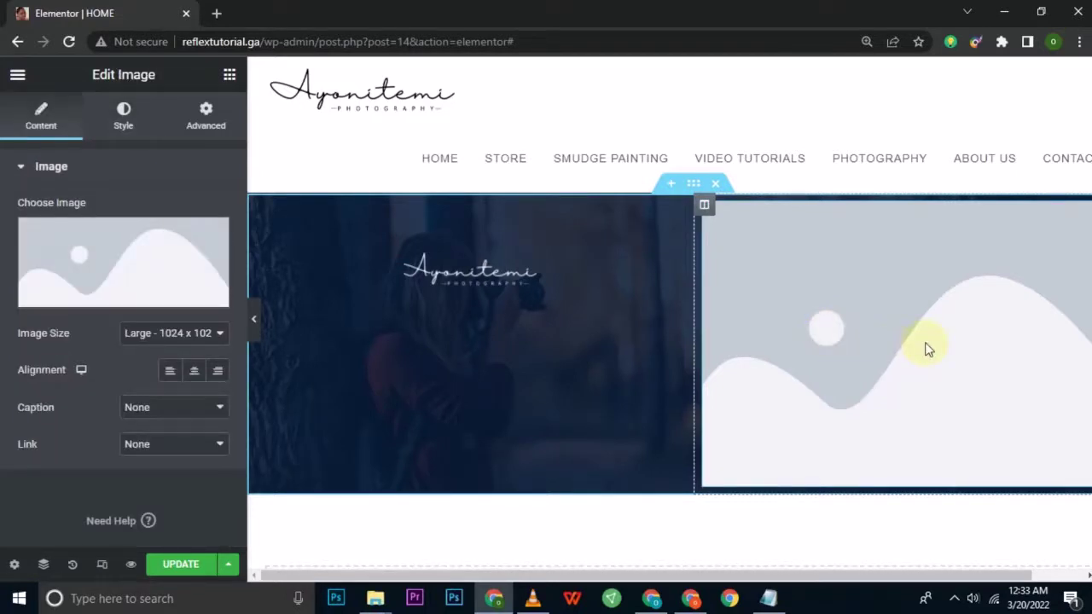
- Start a new file upload for the image widget and bring up the 'website' picture folder
{"action": "left_click", "coordinate": [109, 297]}
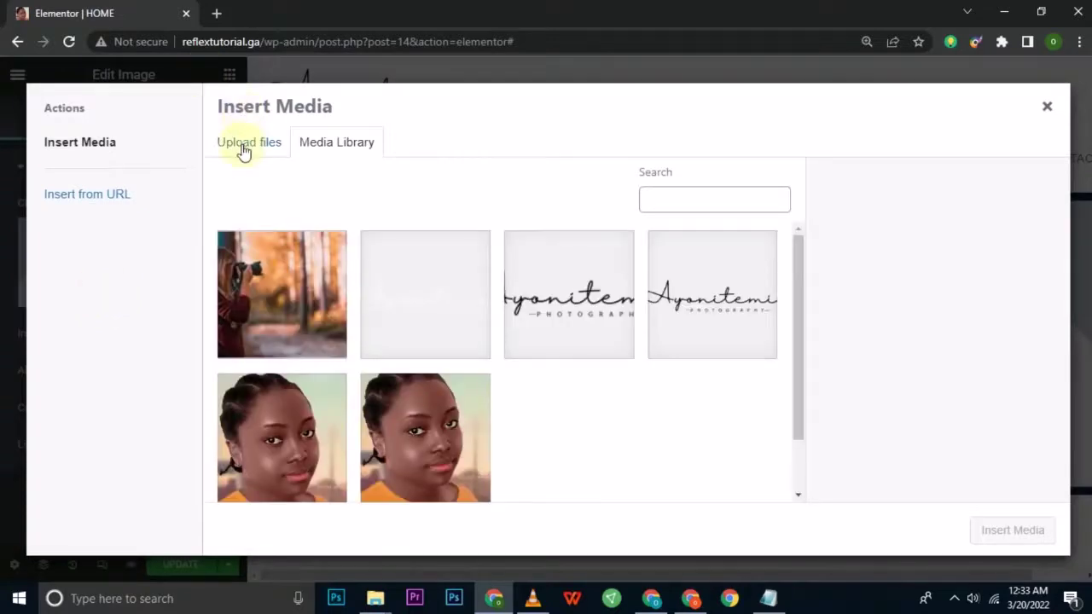
{"action": "left_click", "coordinate": [244, 147]}
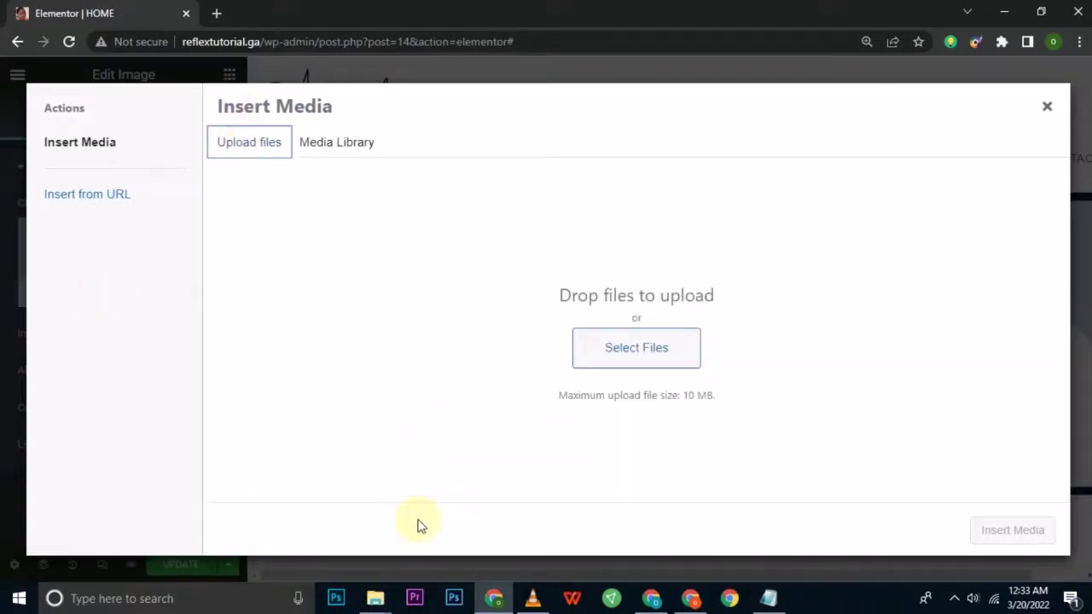
{"action": "mouse_move", "coordinate": [388, 604]}
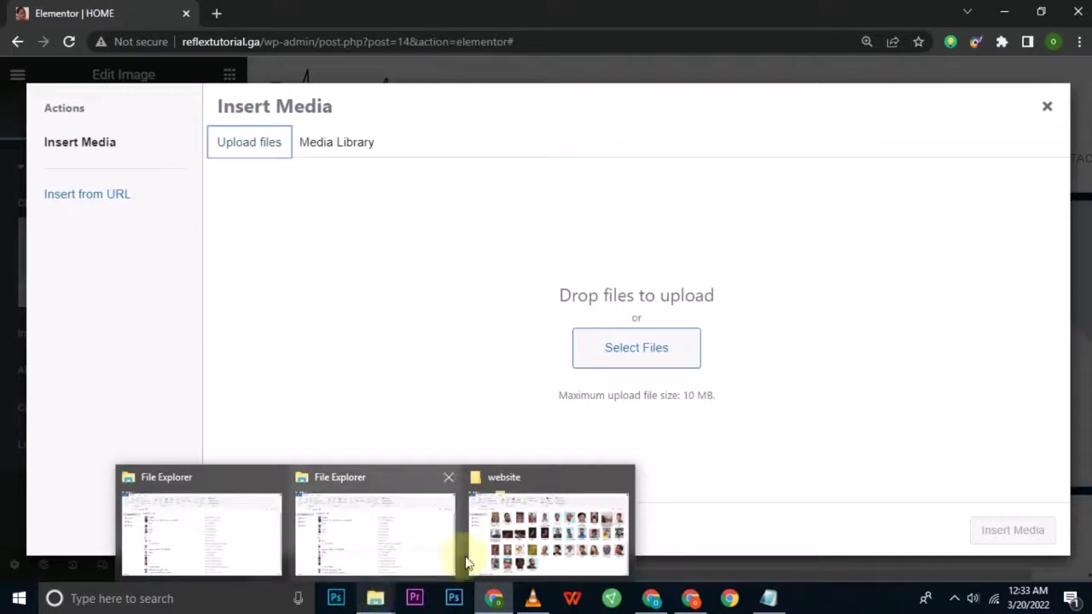
{"action": "left_click", "coordinate": [503, 546]}
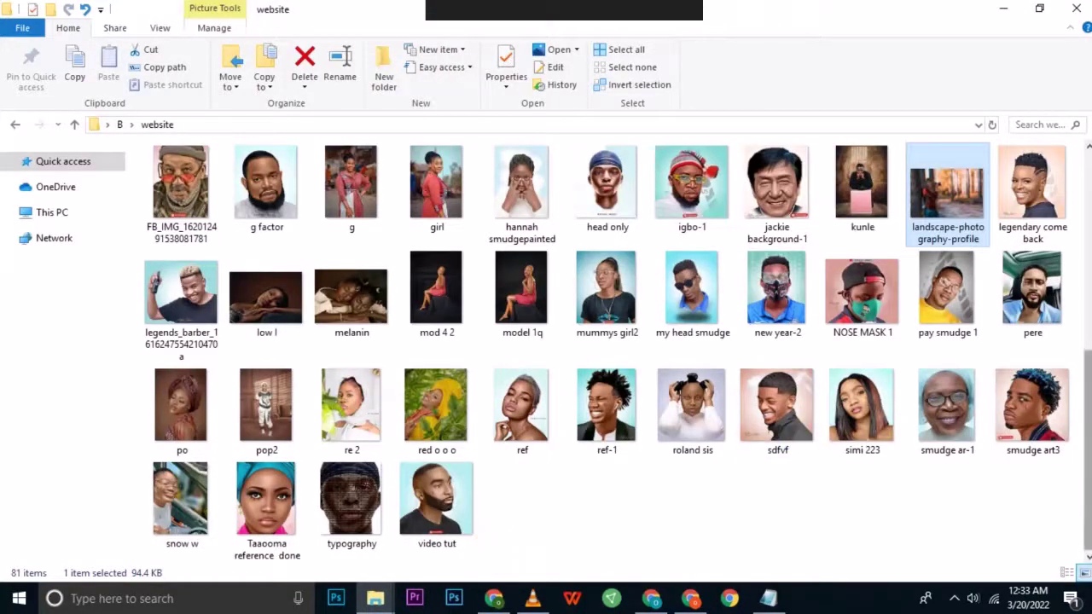
- Drag picture '2' from the website folder into the Insert Media upload area
{"action": "scroll", "coordinate": [617, 351], "scroll_direction": "up", "scroll_amount": 1}
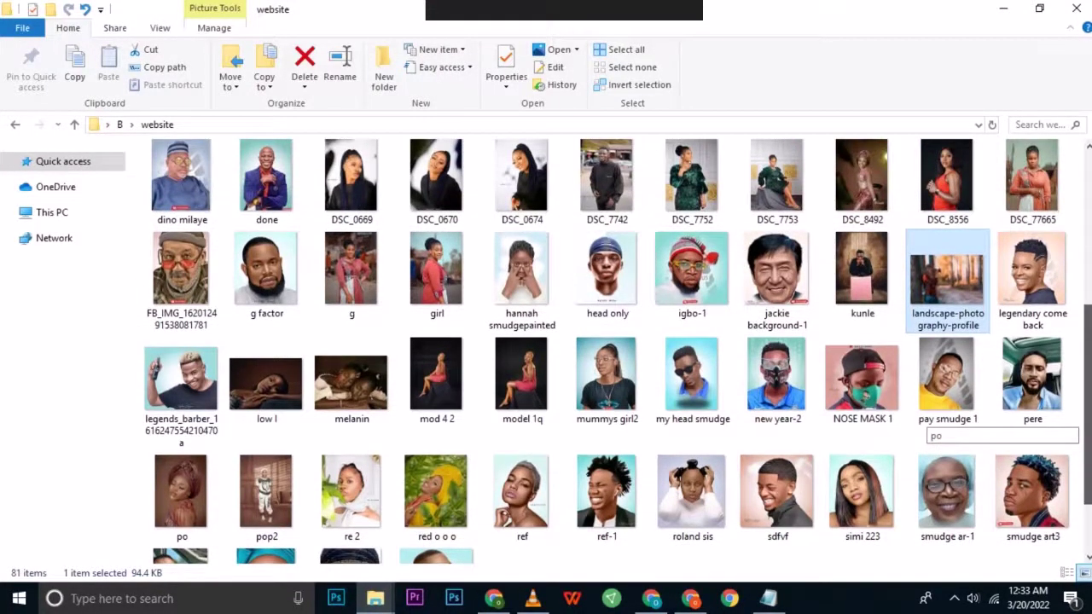
{"action": "scroll", "coordinate": [928, 418], "scroll_direction": "up", "scroll_amount": 3}
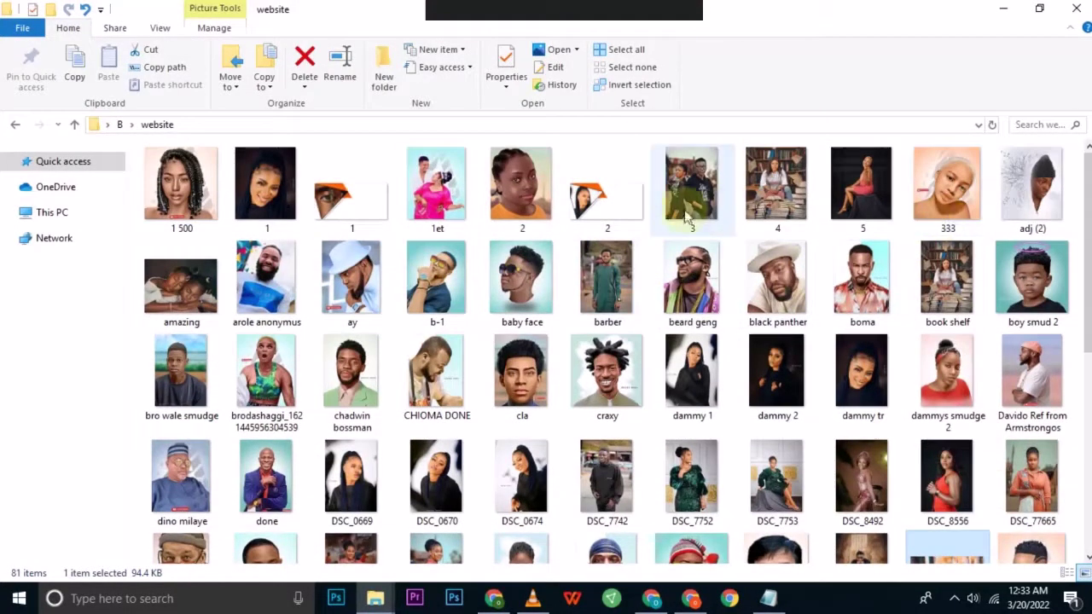
{"action": "left_click", "coordinate": [602, 204]}
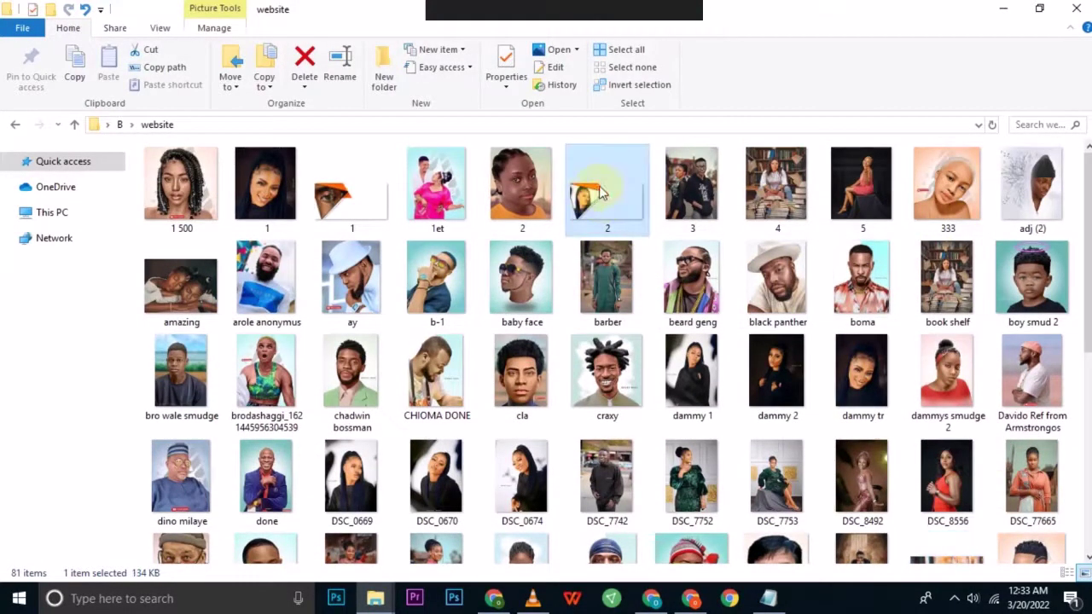
{"action": "left_click_drag", "start_coordinate": [600, 194], "coordinate": [525, 362]}
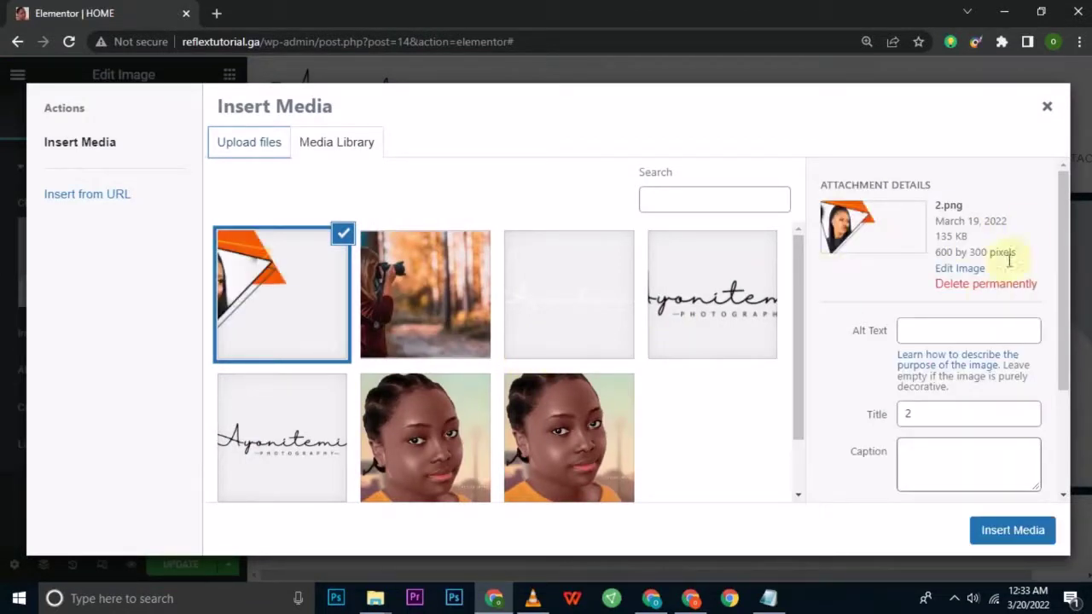
- Crop 2.png to 313 x 300 pixels, trimming its empty right side, and insert it
{"action": "left_click", "coordinate": [959, 271]}
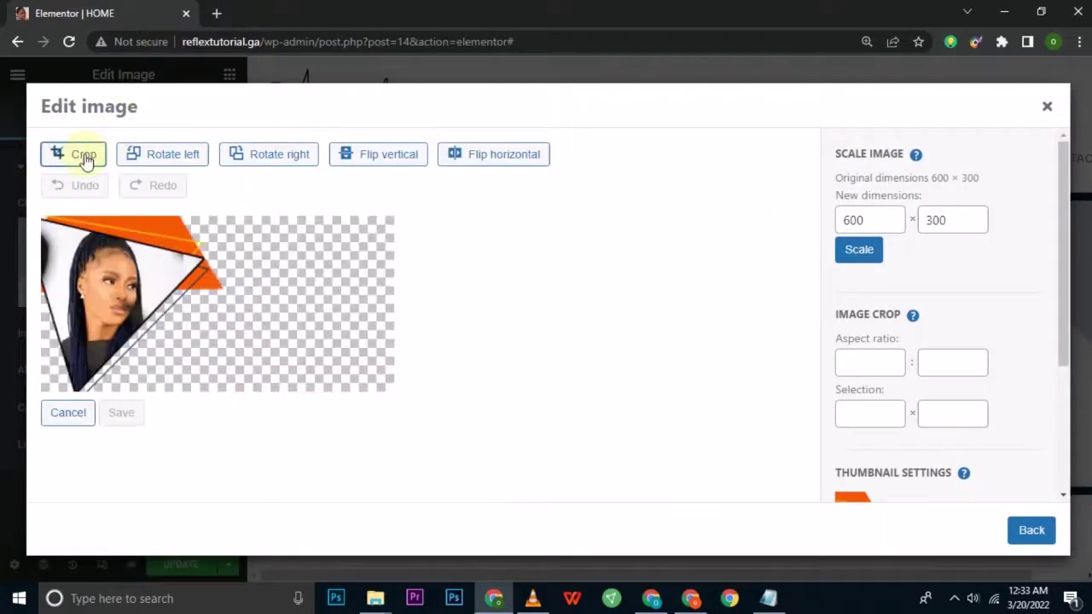
{"action": "left_click", "coordinate": [82, 158]}
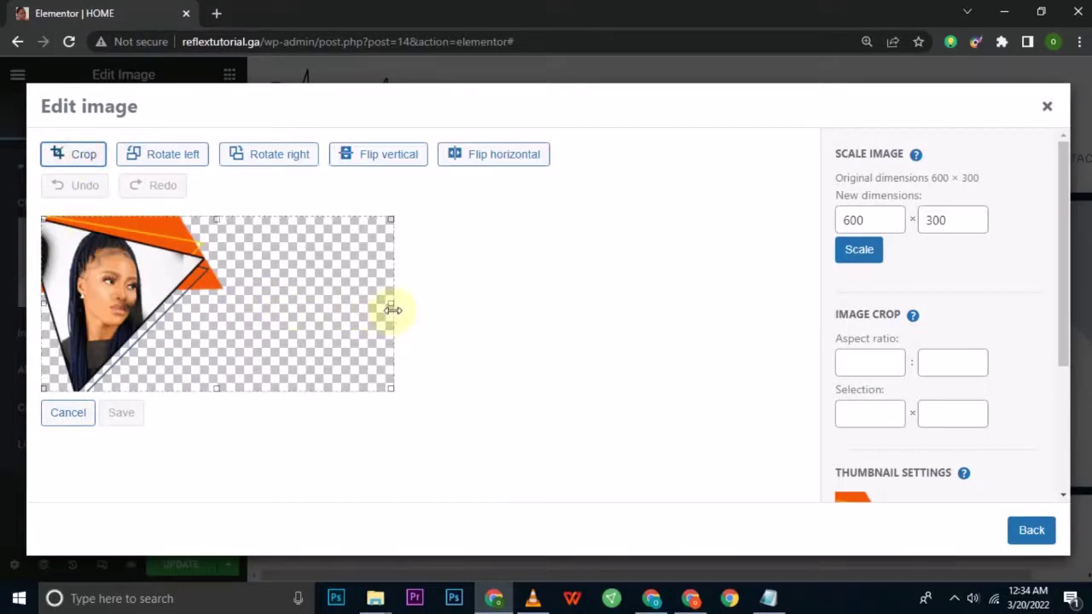
{"action": "left_click_drag", "start_coordinate": [392, 307], "coordinate": [225, 303]}
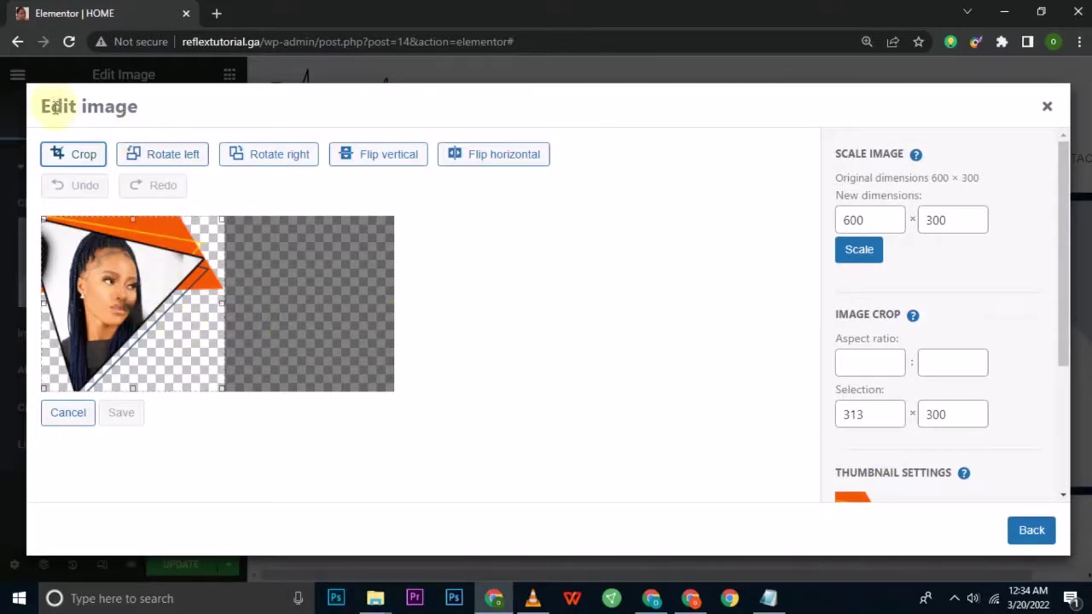
{"action": "left_click", "coordinate": [83, 167]}
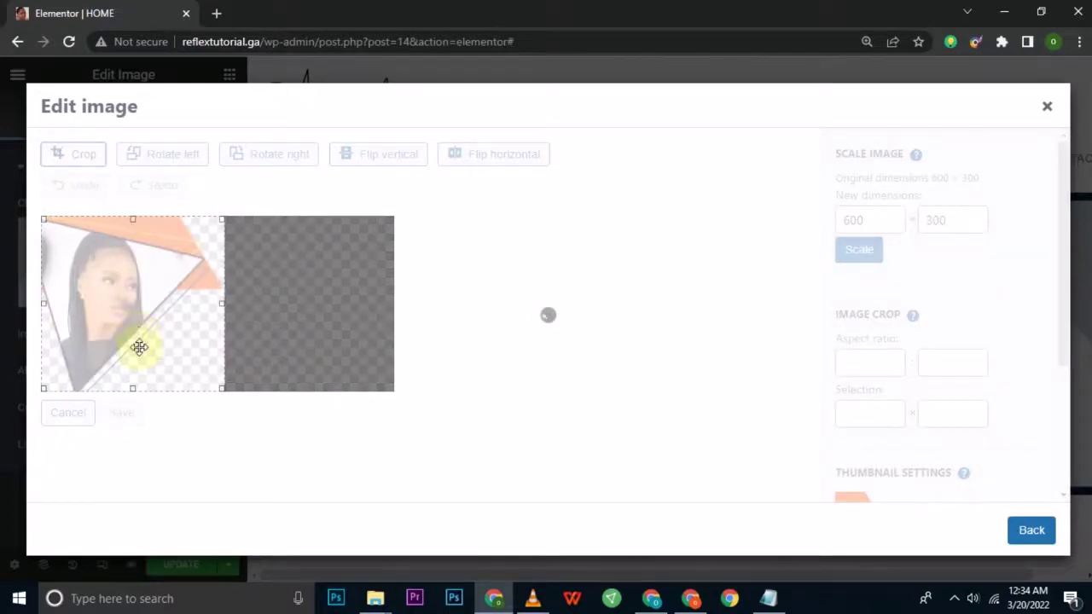
{"action": "left_click", "coordinate": [128, 499]}
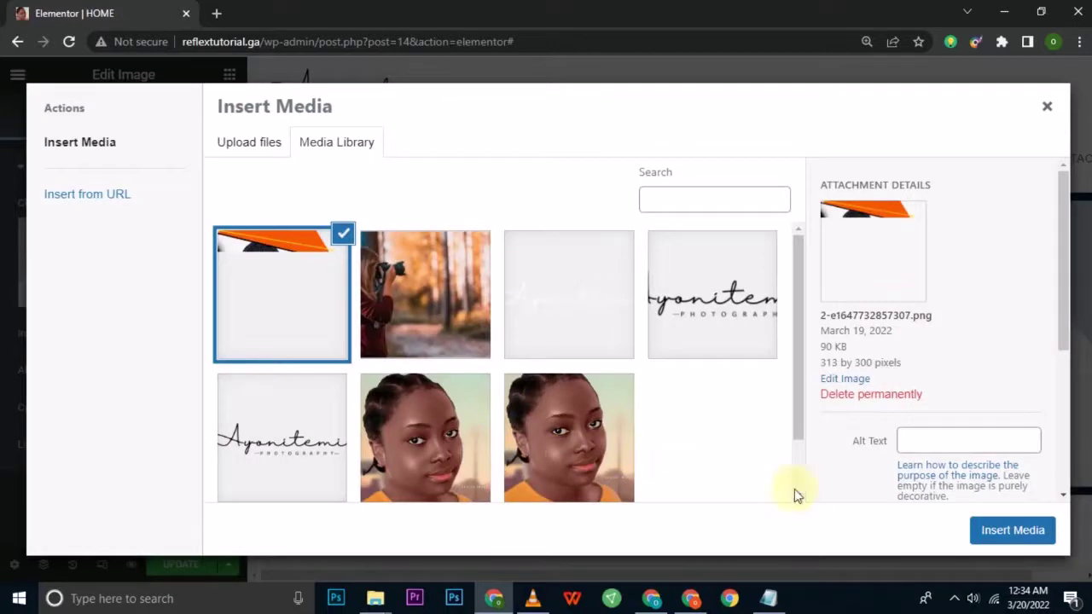
{"action": "left_click", "coordinate": [1002, 533]}
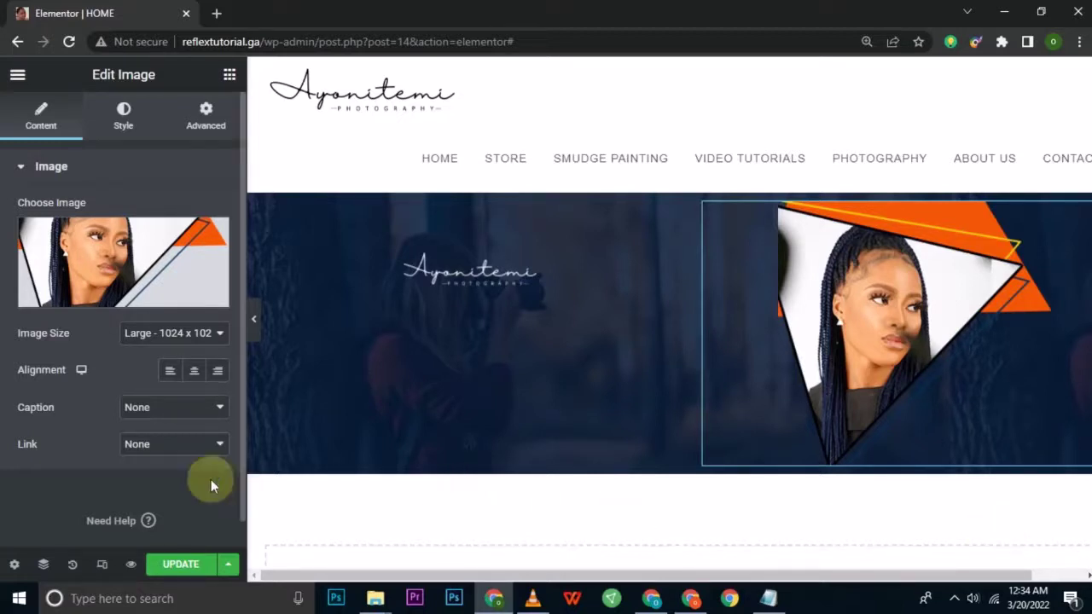
- Try Medium Large and Thumbnail image sizes, then settle on Large 1024 x 1024
{"action": "left_click", "coordinate": [181, 337]}
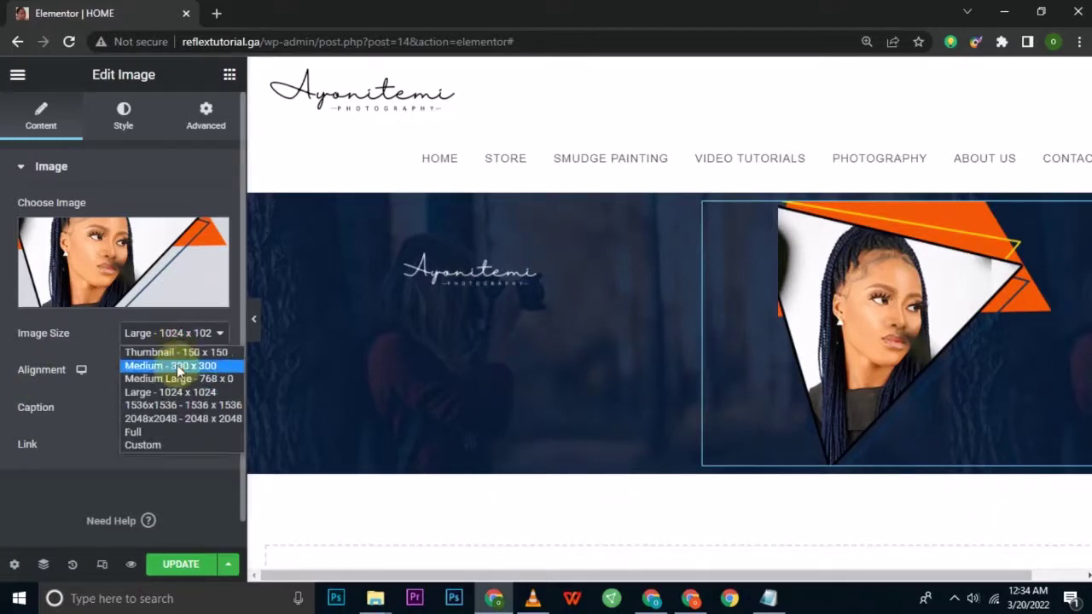
{"action": "left_click", "coordinate": [178, 380]}
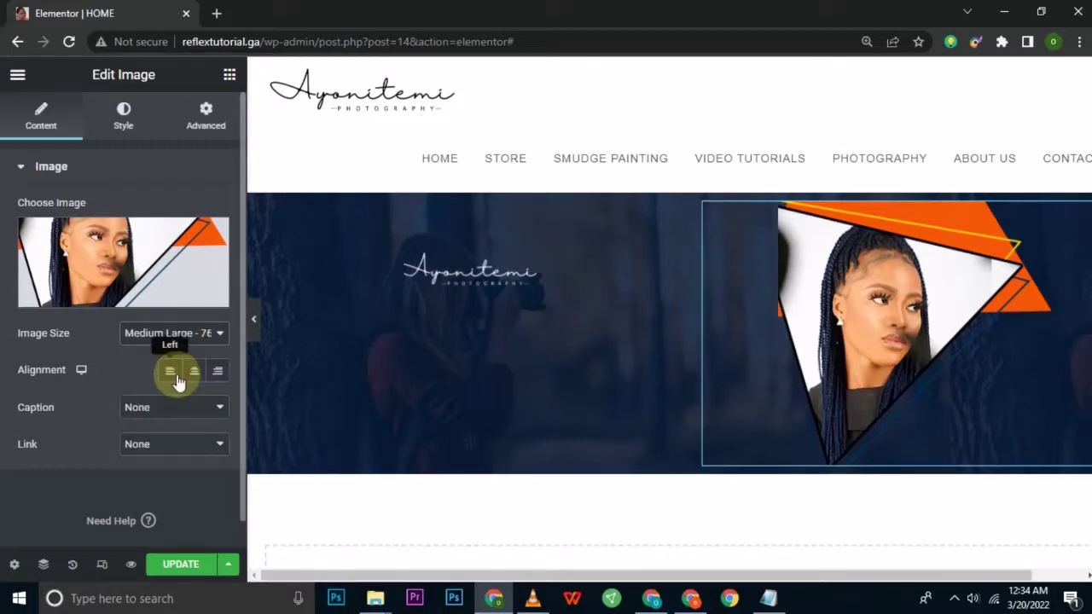
{"action": "left_click", "coordinate": [182, 333]}
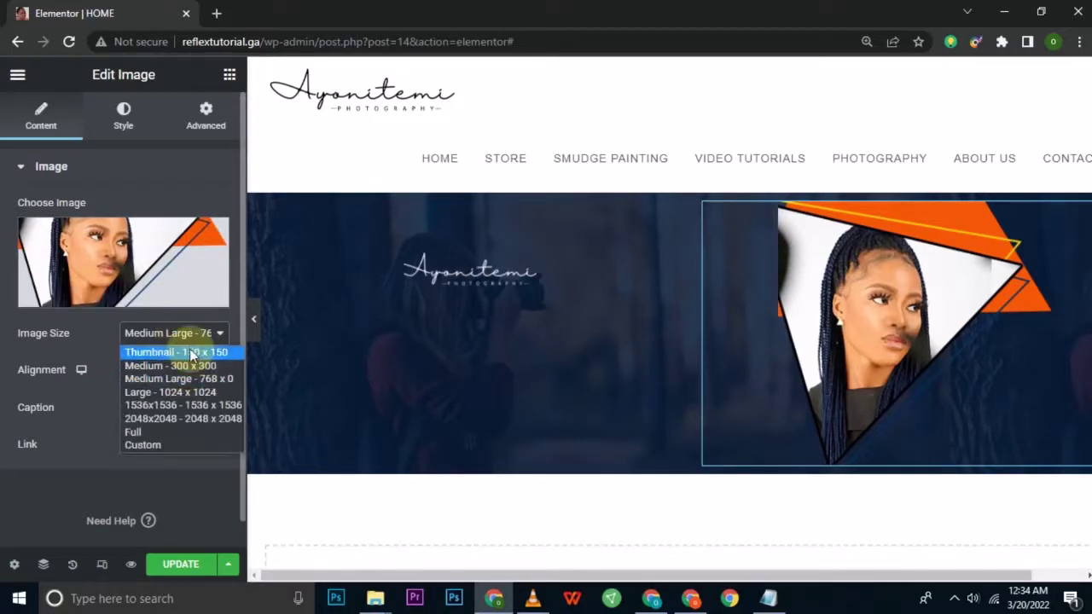
{"action": "left_click", "coordinate": [190, 351]}
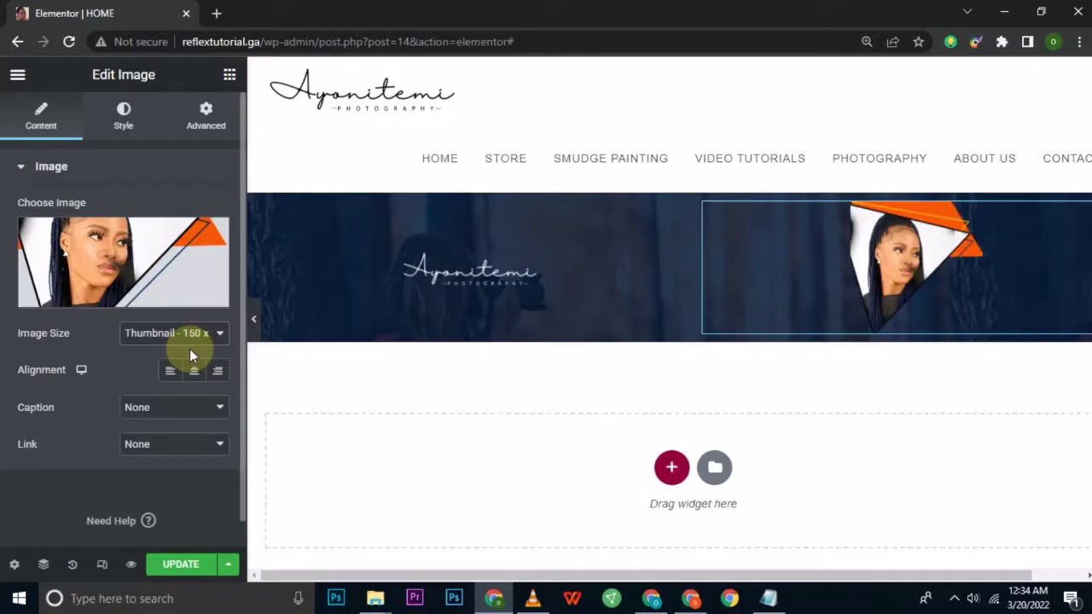
{"action": "left_click", "coordinate": [171, 333]}
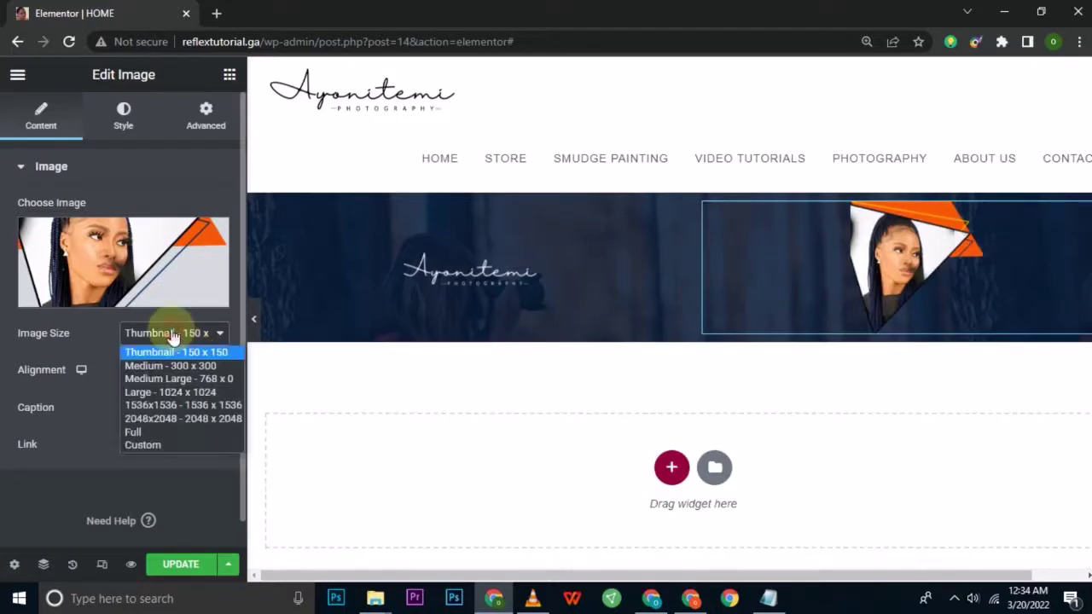
{"action": "left_click", "coordinate": [178, 392]}
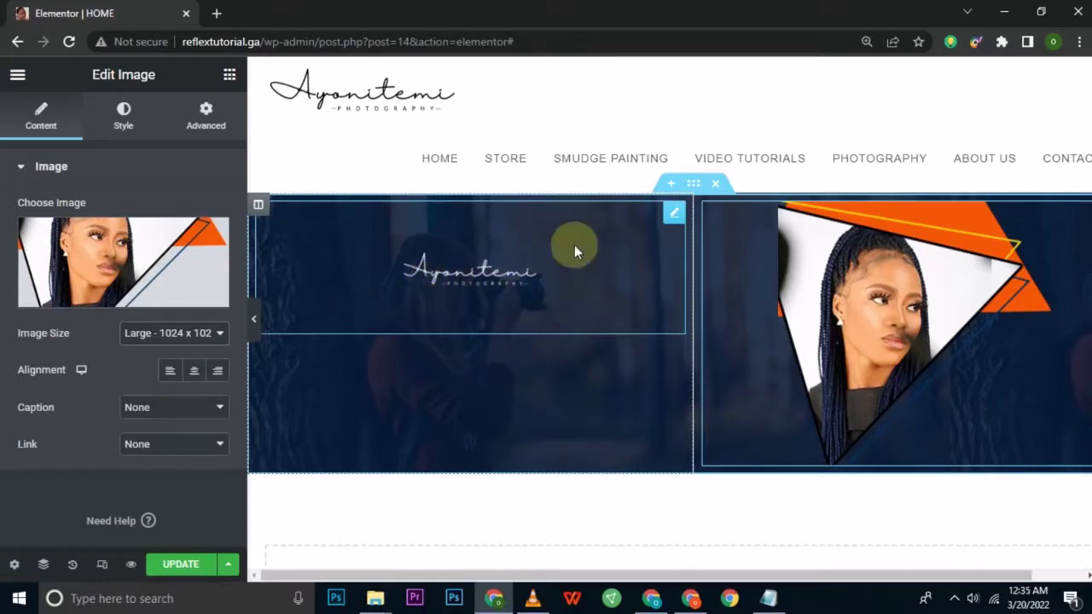
{"action": "left_click", "coordinate": [229, 75]}
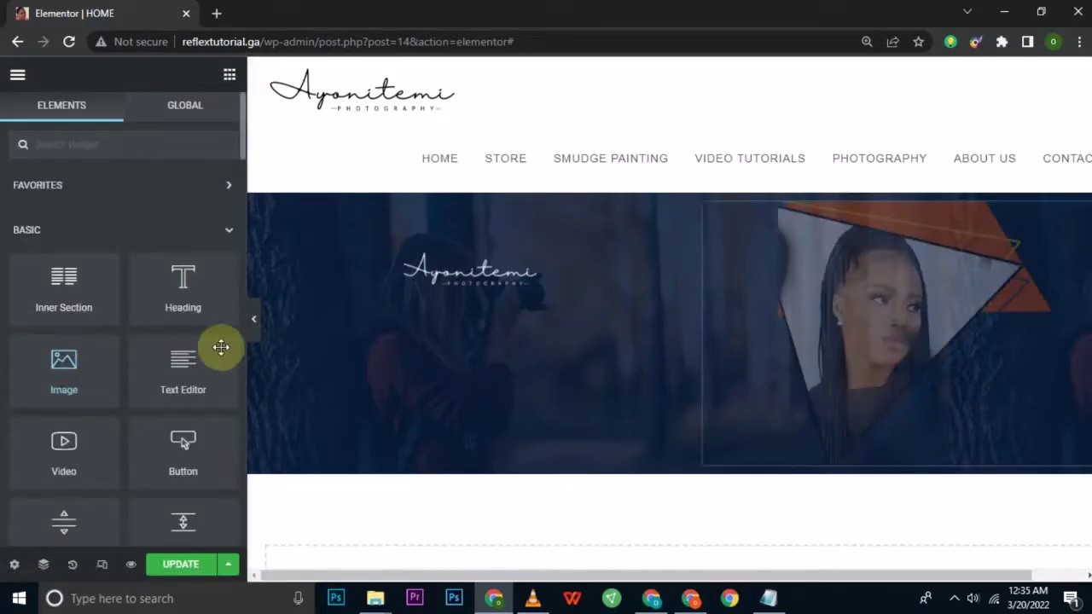
- Add a left-column Heading titled 'Welcome to my website kindly scroll…' followed by filler text
{"action": "left_click_drag", "start_coordinate": [182, 295], "coordinate": [458, 311]}
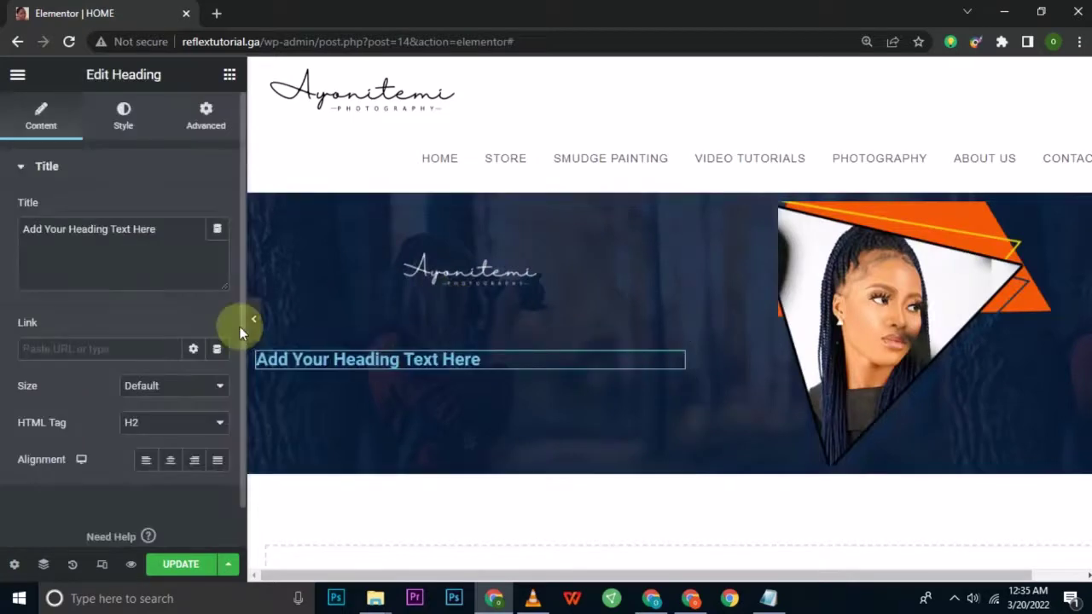
{"action": "triple_click", "coordinate": [132, 242]}
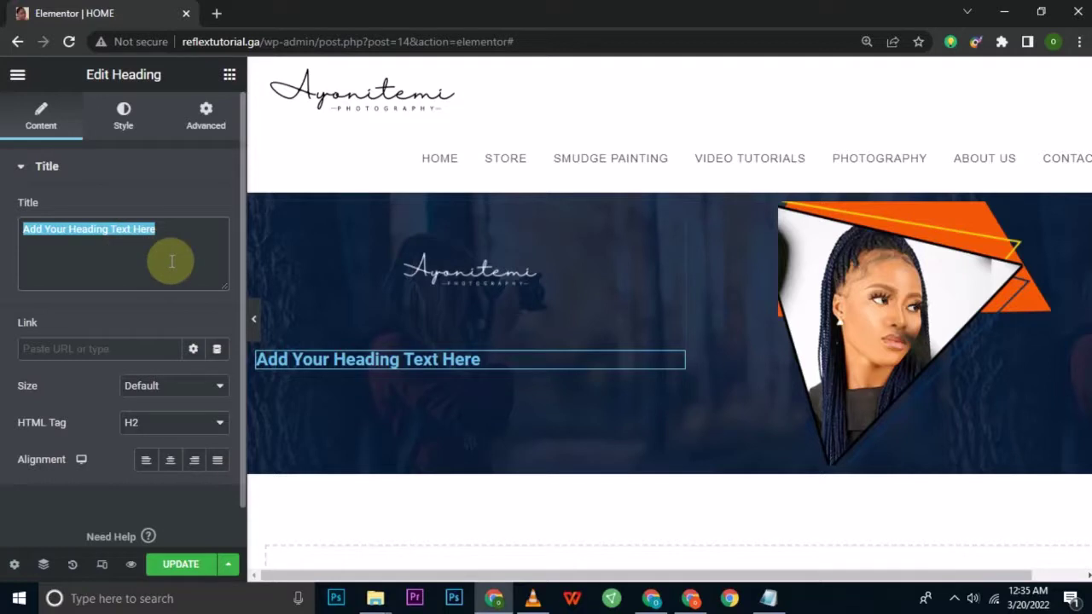
{"action": "type", "text": "Welco"}
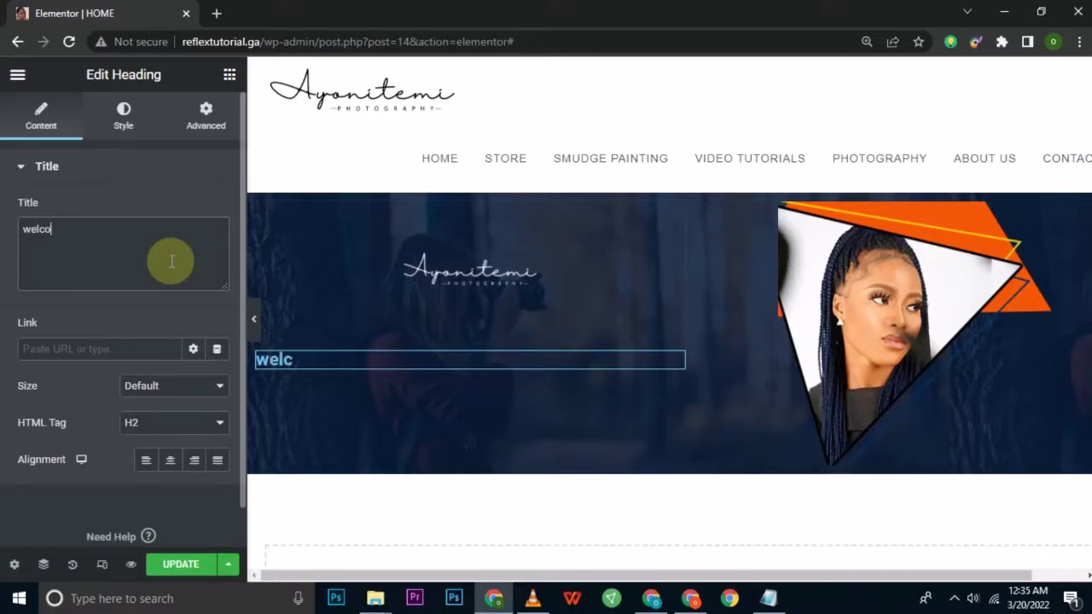
{"action": "type", "text": "me to "}
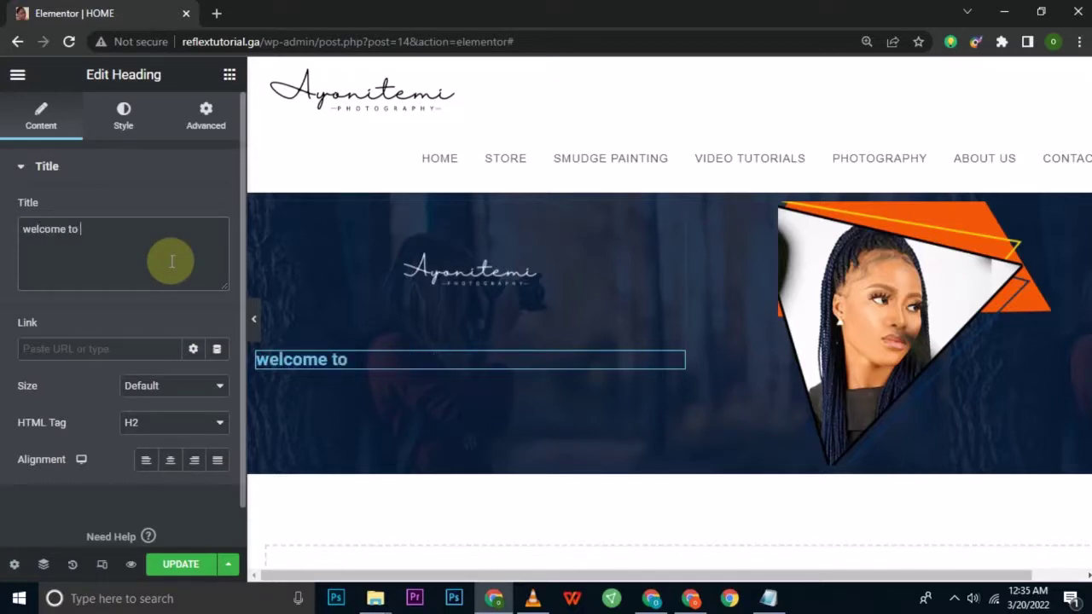
{"action": "type", "text": "my websit"}
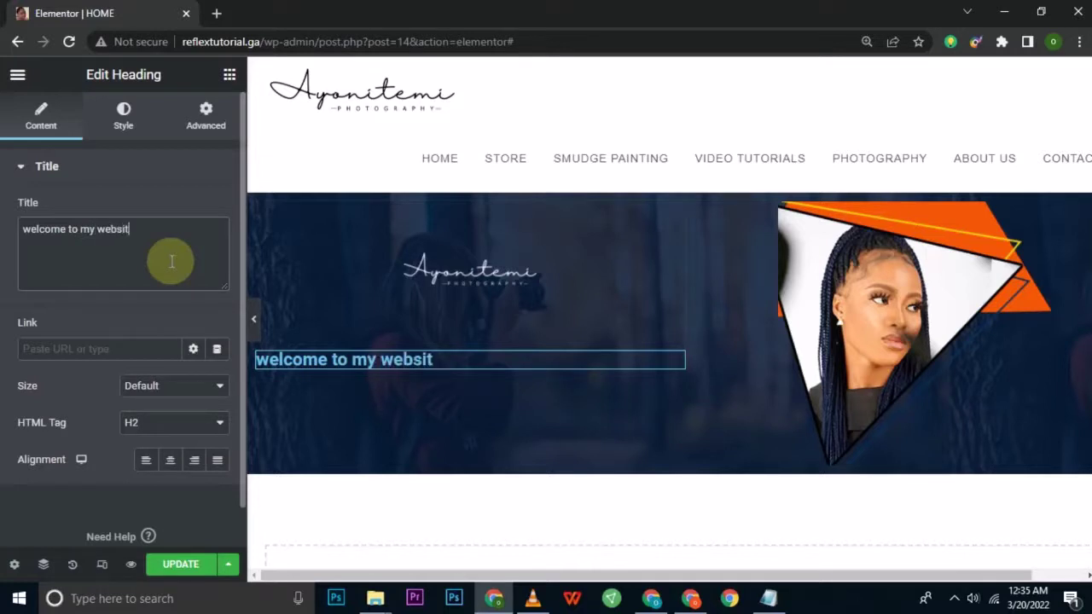
{"action": "type", "text": "e kindly "}
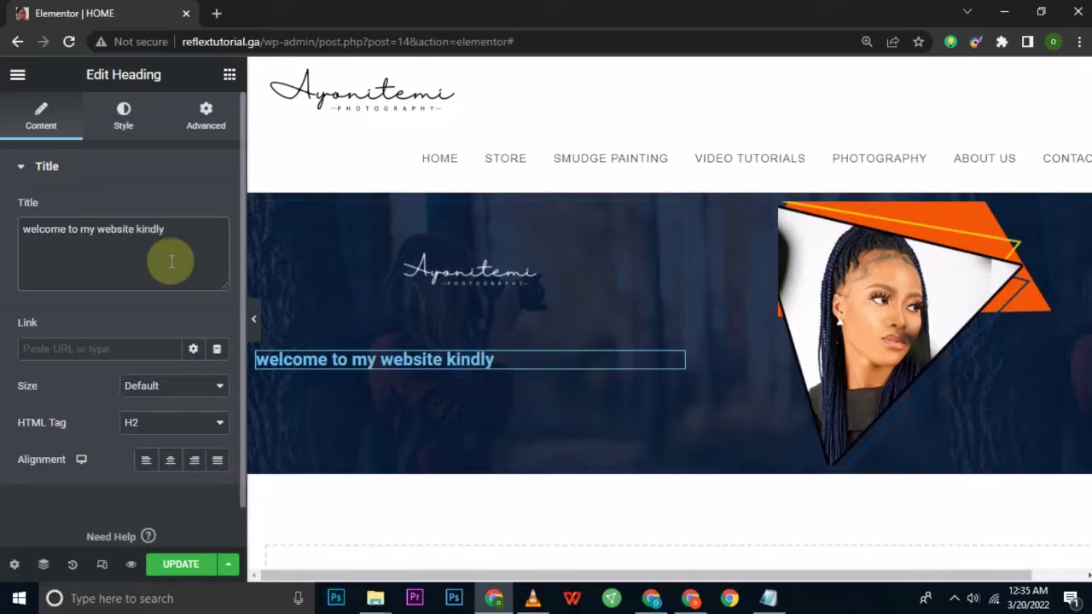
{"action": "type", "text": "scroll"}
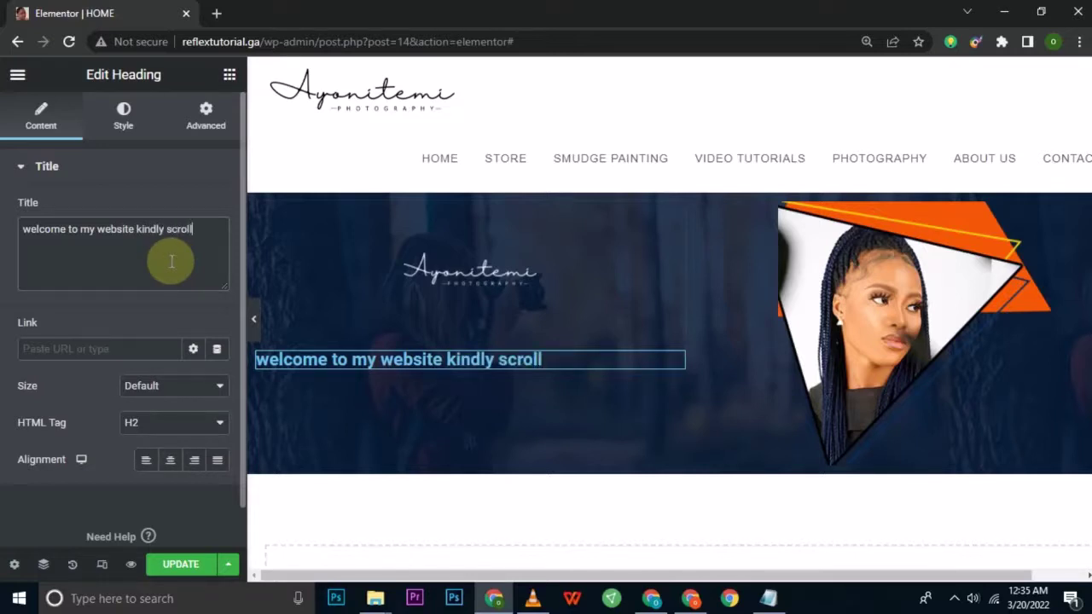
{"action": "type", "text": "dfnjbiabba b"}
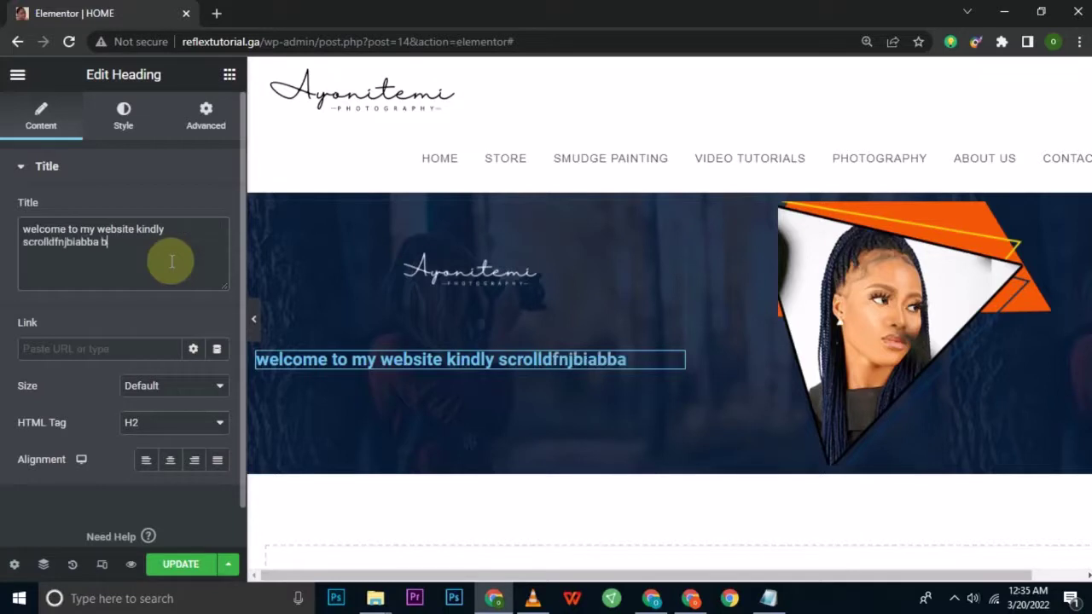
{"action": "type", "text": "fsf  zdk fksdazdfnsfs"}
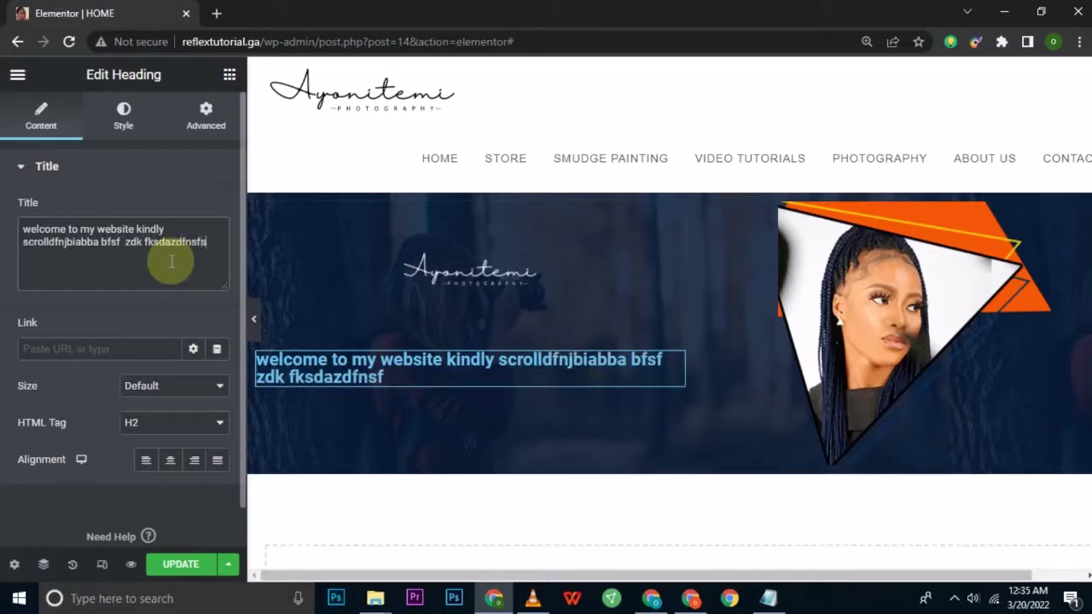
{"action": "type", "text": "nbsibnifsbfdszibsudb"}
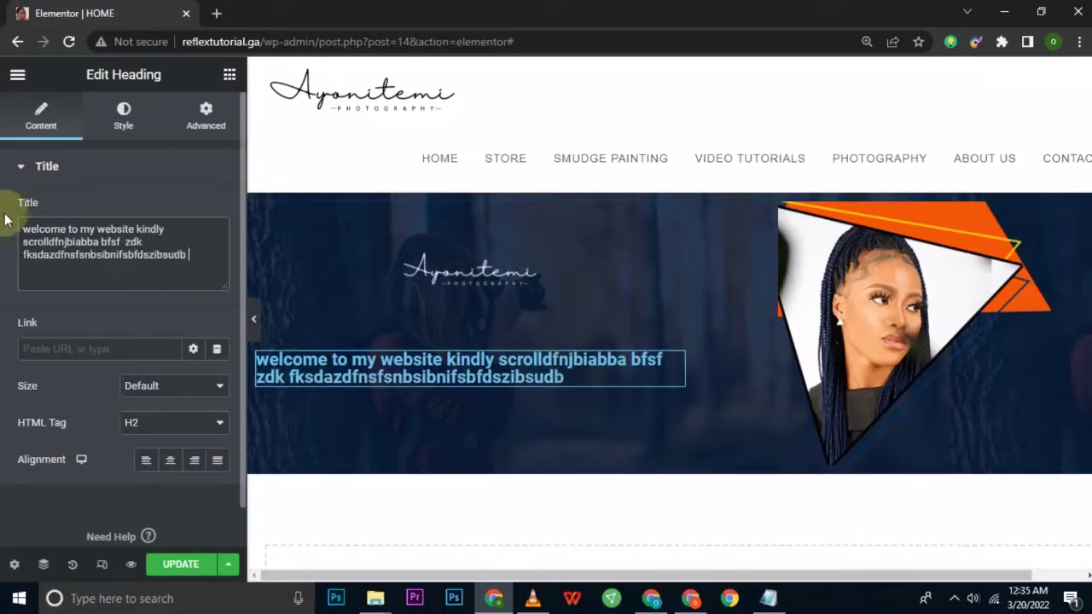
{"action": "left_click", "coordinate": [230, 77]}
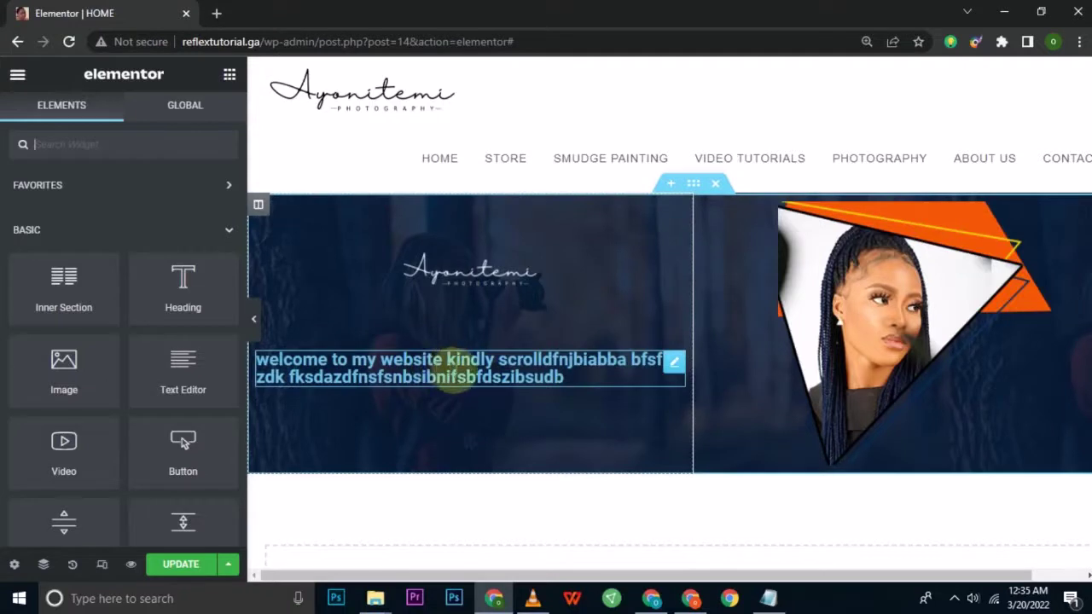
{"action": "left_click", "coordinate": [470, 372]}
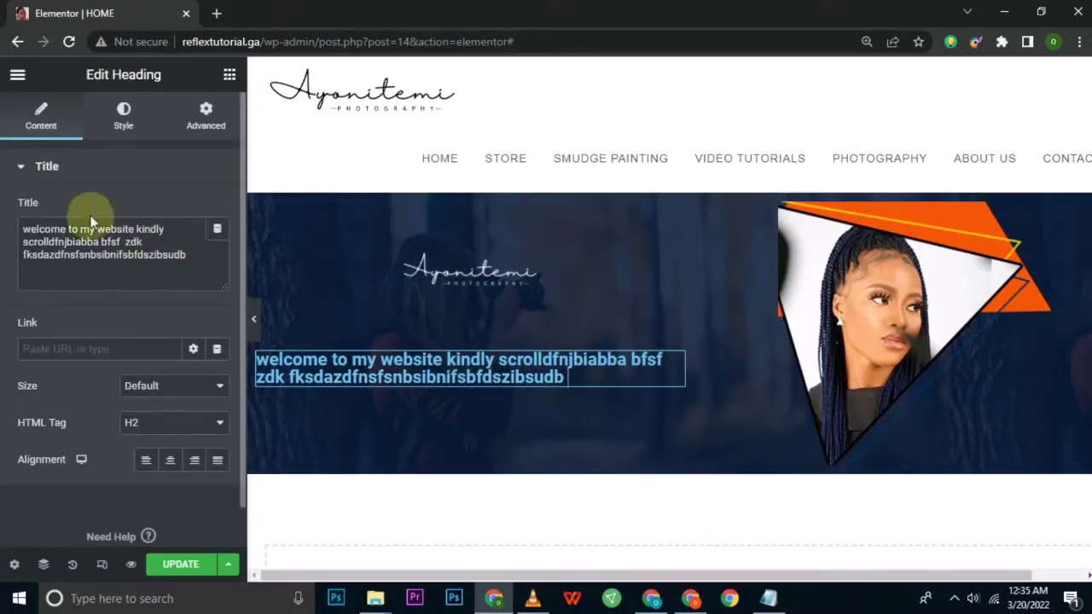
- Set the hero heading's text colour to white #FFFFFF
{"action": "left_click", "coordinate": [124, 128]}
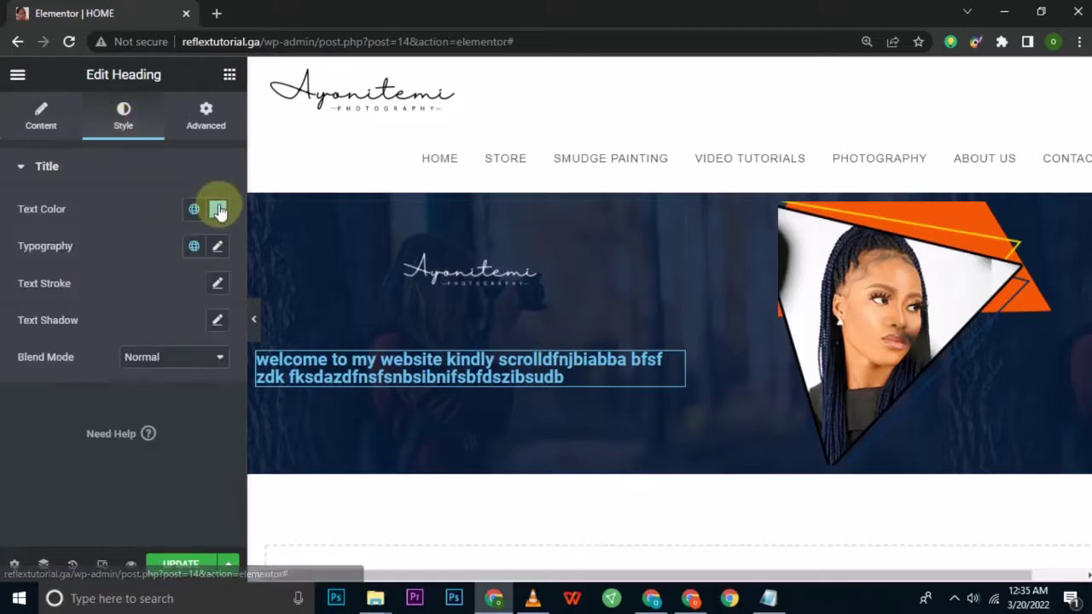
{"action": "left_click", "coordinate": [218, 209]}
{"action": "left_click_drag", "start_coordinate": [157, 291], "coordinate": [117, 273]}
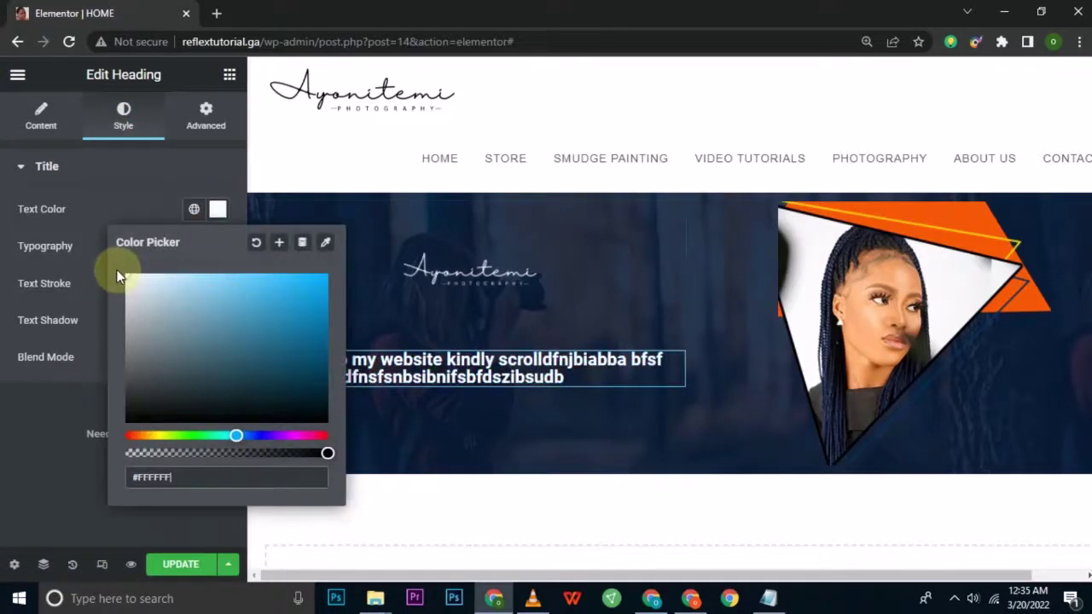
{"action": "left_click", "coordinate": [176, 190]}
{"action": "left_click", "coordinate": [132, 132]}
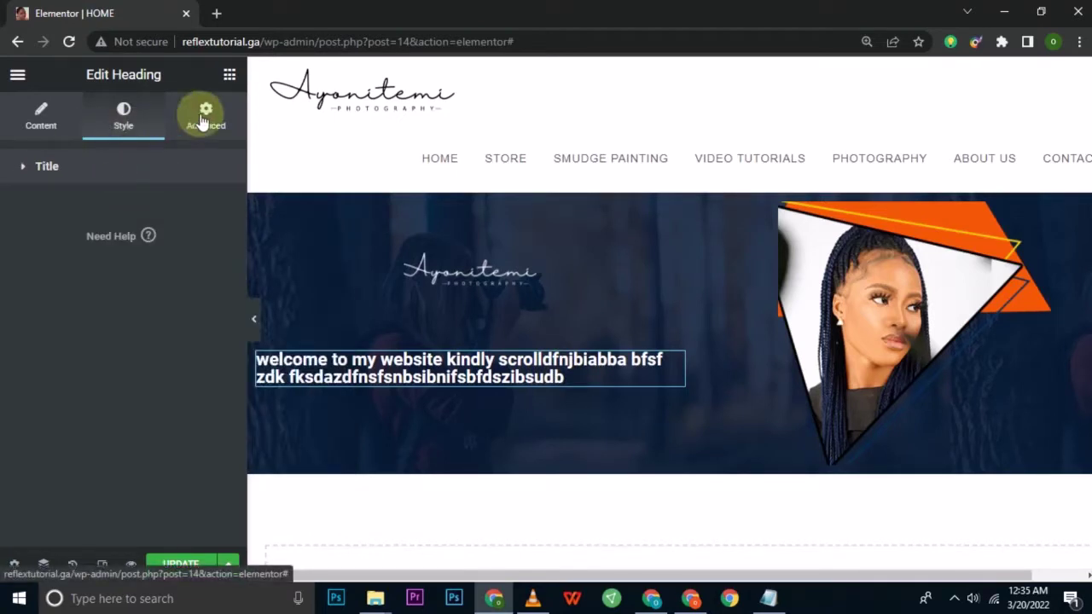
- Set the heading's alignment to Center
{"action": "left_click", "coordinate": [204, 112]}
{"action": "left_click", "coordinate": [126, 118]}
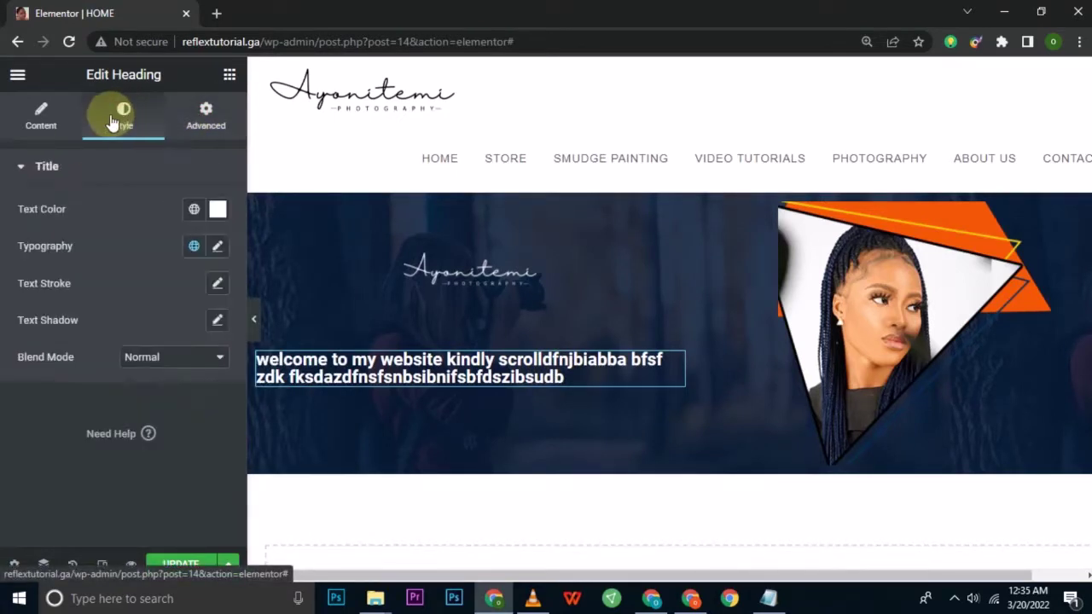
{"action": "left_click", "coordinate": [36, 118]}
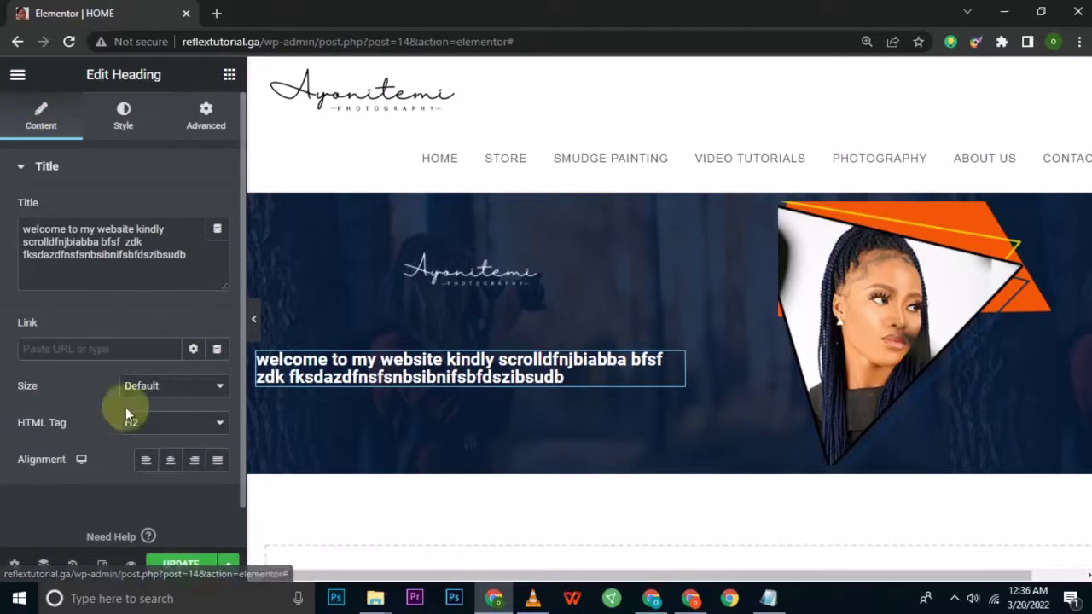
{"action": "left_click", "coordinate": [171, 461]}
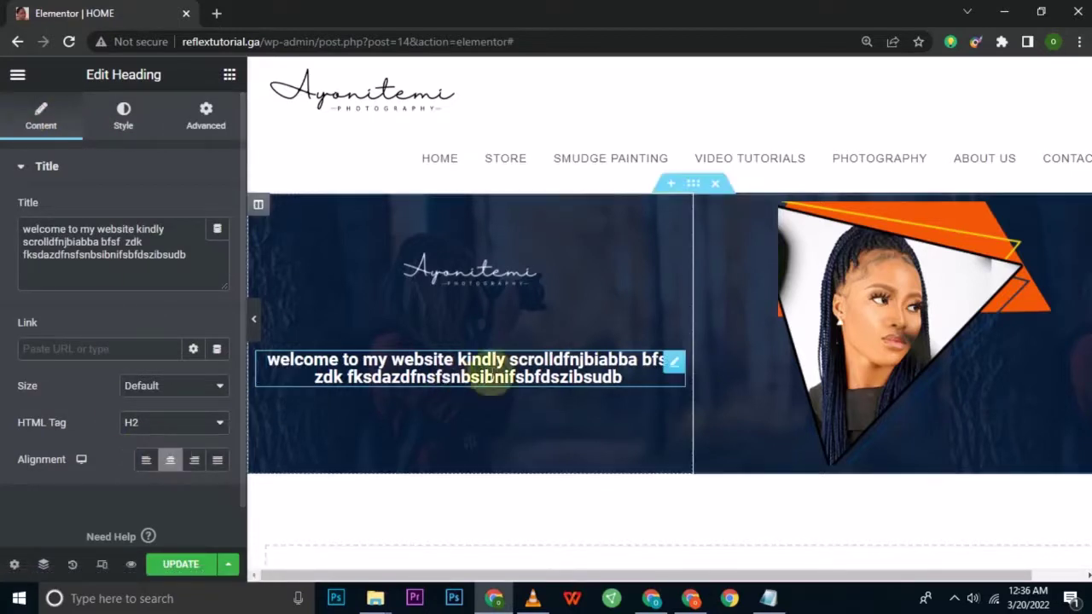
{"action": "left_click", "coordinate": [195, 459]}
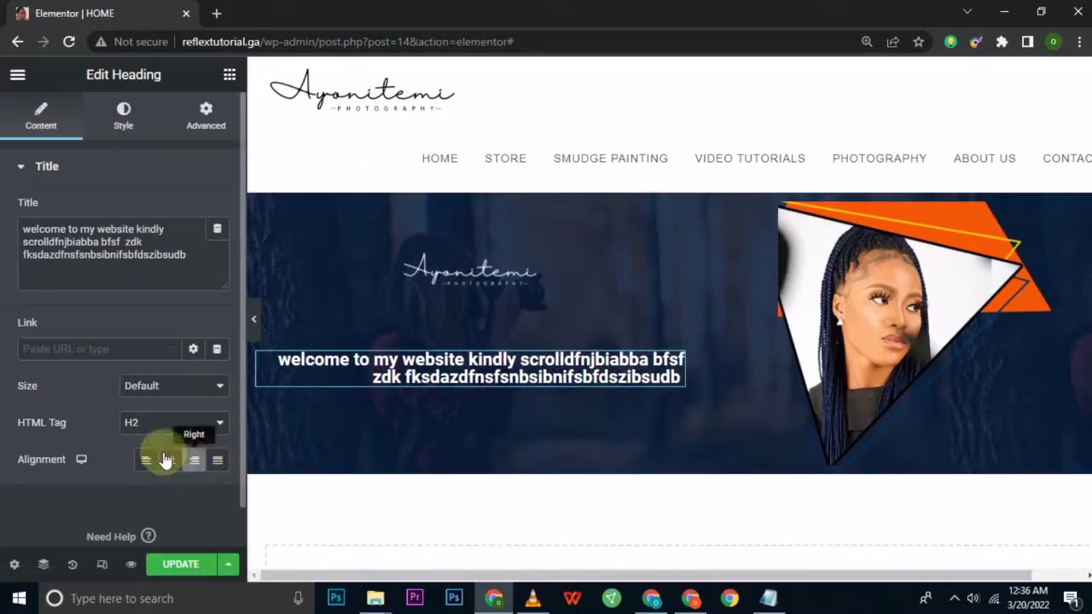
{"action": "left_click", "coordinate": [165, 461]}
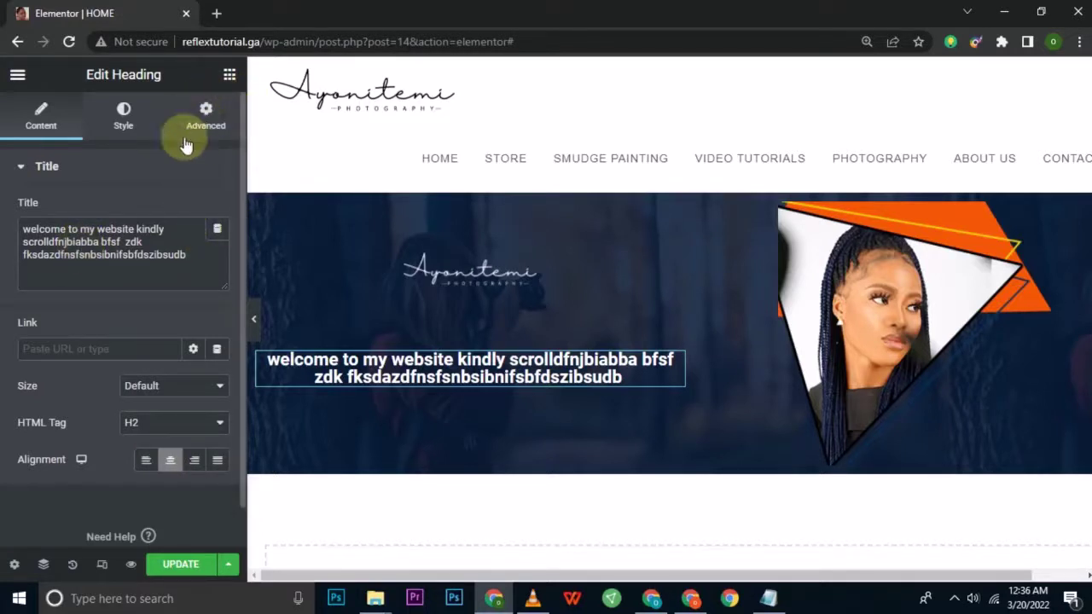
- Place a Button widget below the hero heading and centre it in the column
{"action": "left_click", "coordinate": [229, 79]}
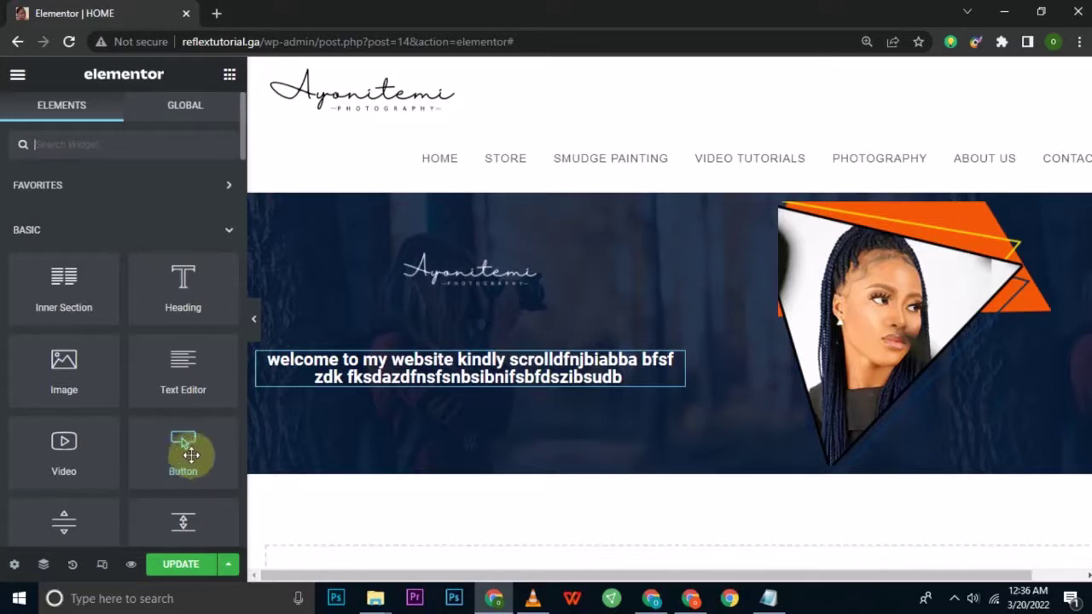
{"action": "left_click_drag", "start_coordinate": [178, 446], "coordinate": [463, 376]}
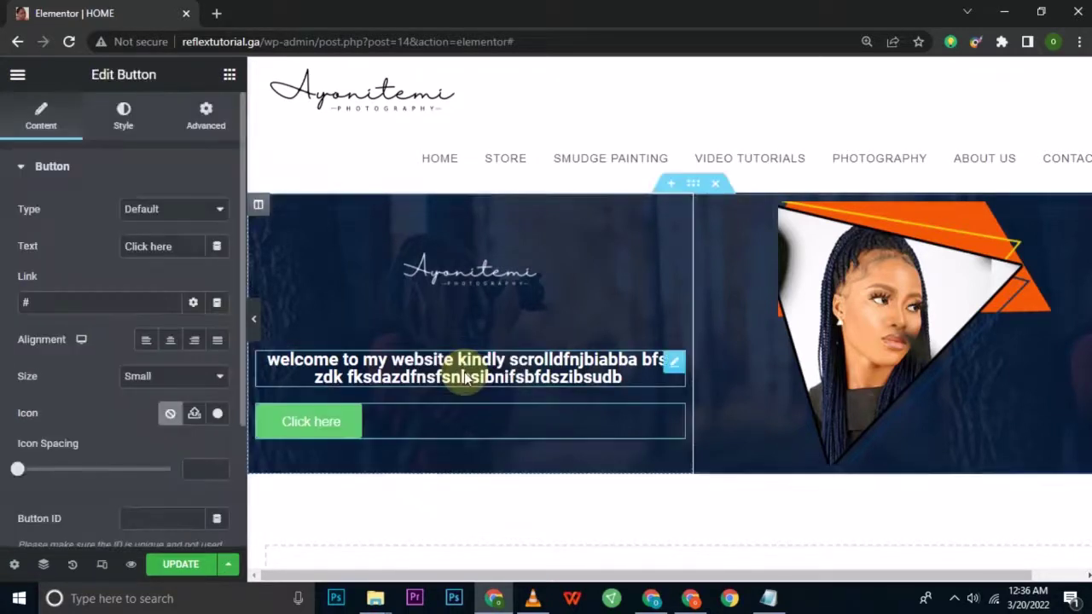
{"action": "left_click", "coordinate": [170, 350]}
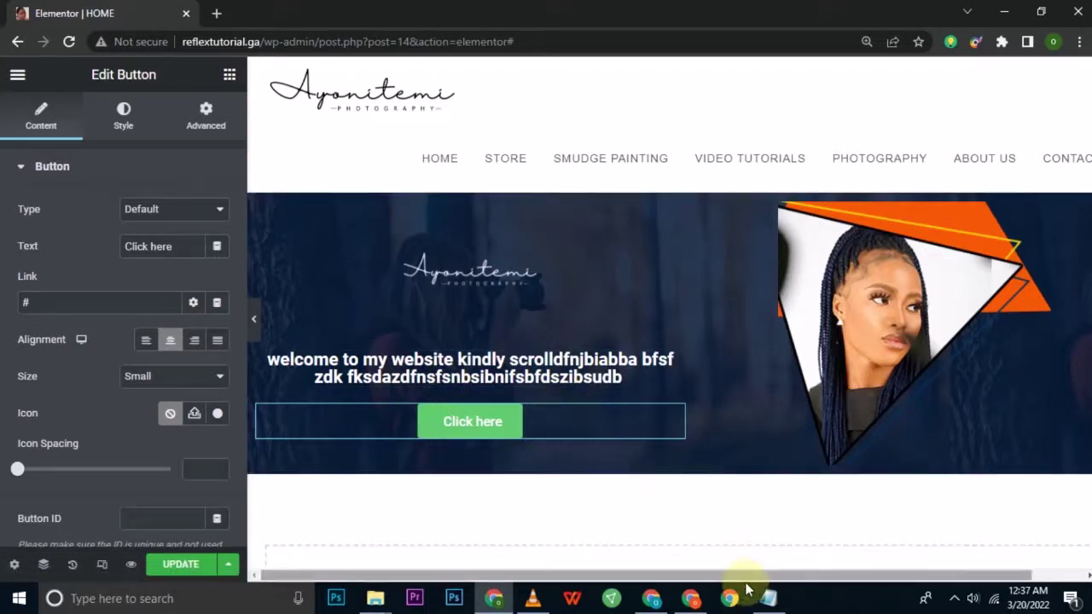
- Check the colour code in Notepad and bring up the Click here button's style options
{"action": "left_click", "coordinate": [767, 600]}
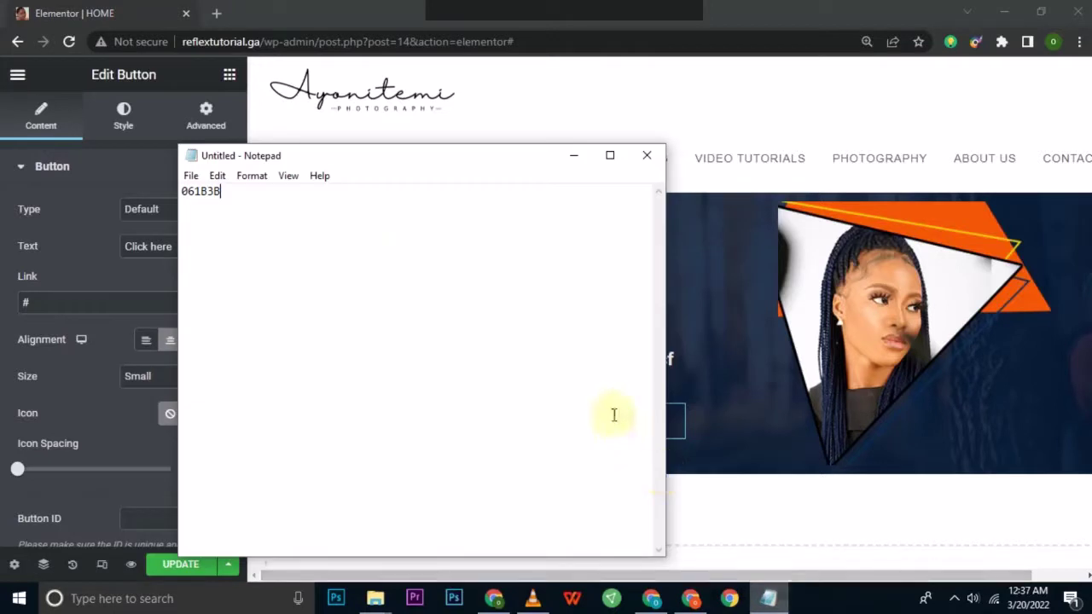
{"action": "left_click", "coordinate": [739, 358]}
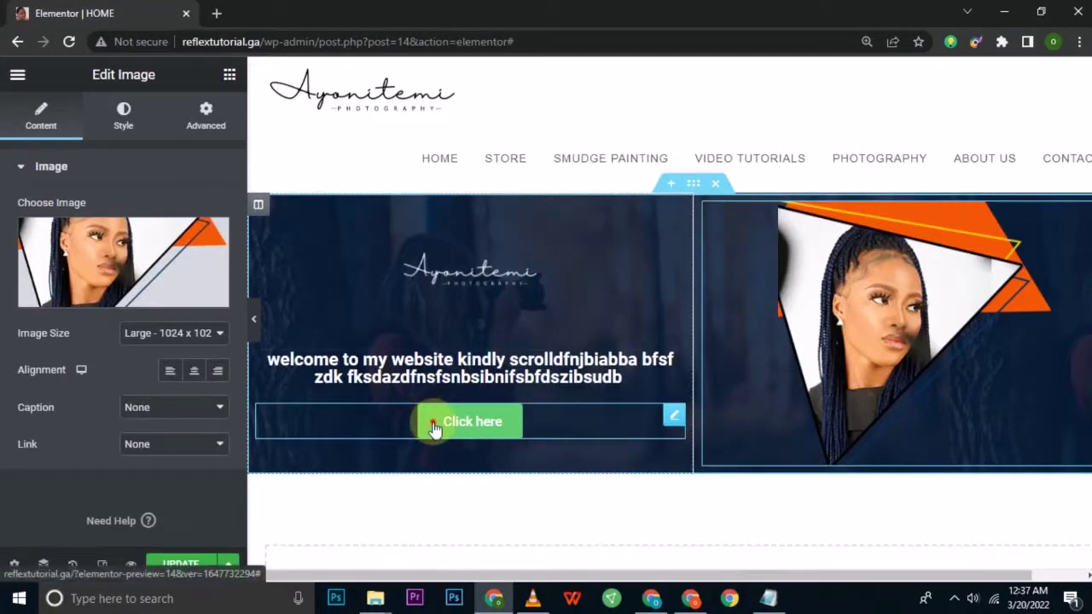
{"action": "left_click", "coordinate": [434, 426]}
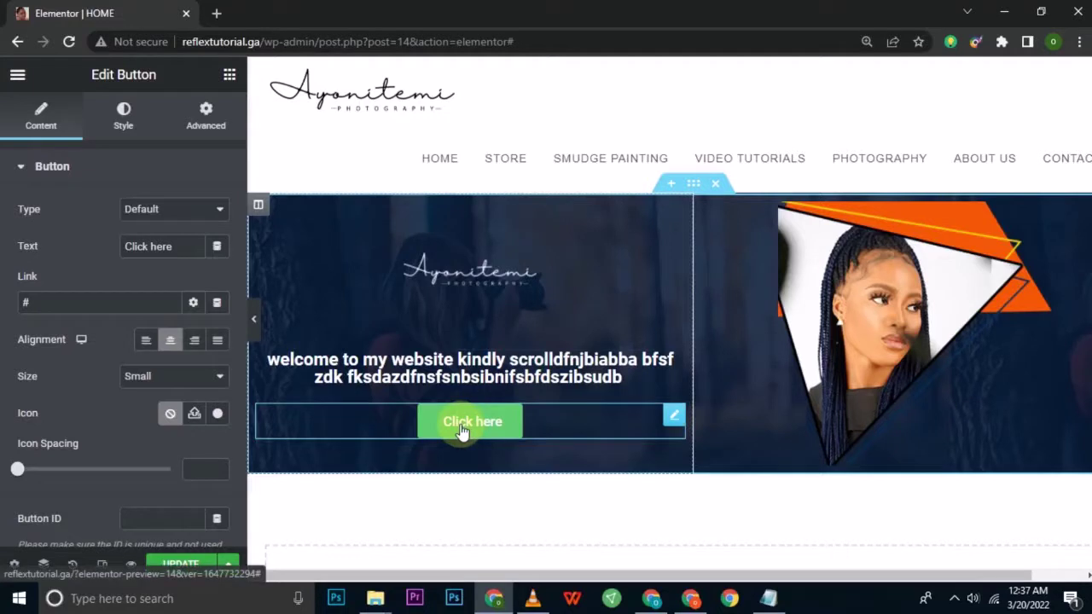
{"action": "left_click", "coordinate": [119, 128]}
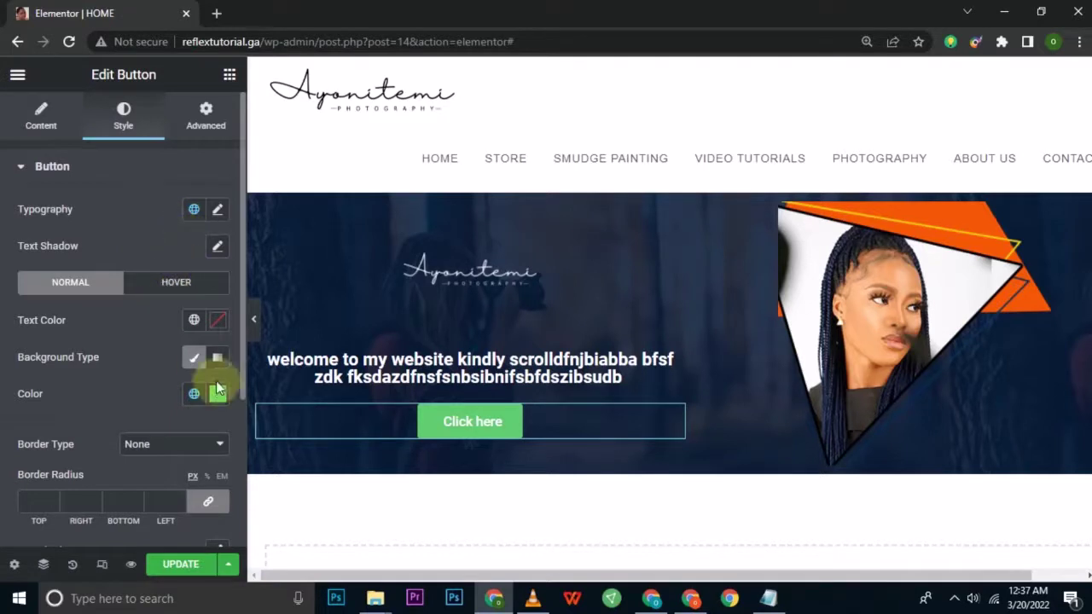
- Set the Click here button's background colour to white #FFFFFF
{"action": "left_click", "coordinate": [217, 396]}
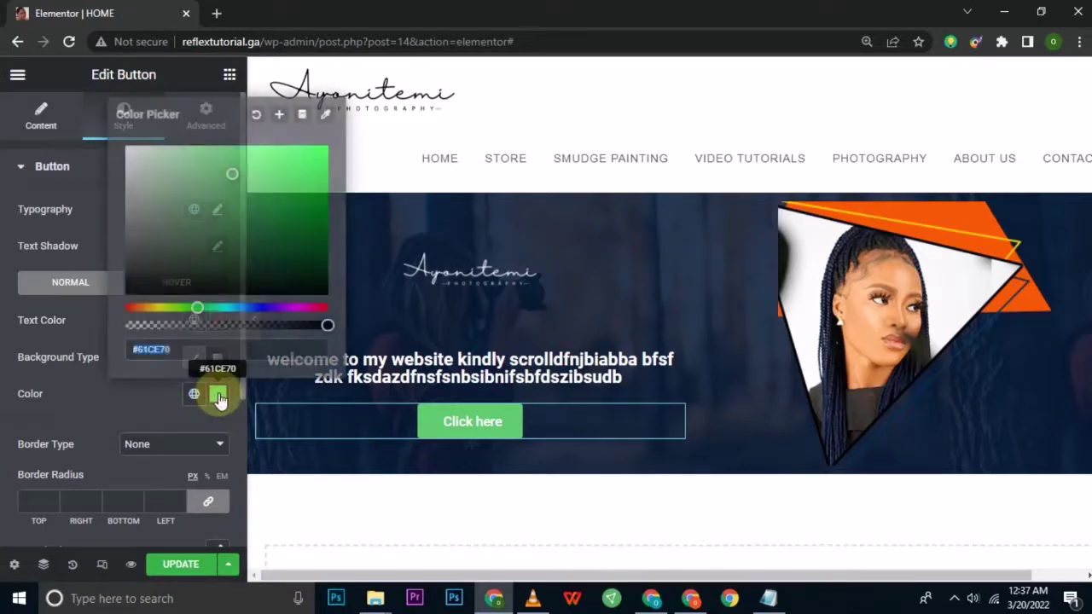
{"action": "mouse_move", "coordinate": [164, 223]}
{"action": "left_mouse_down"}
{"action": "mouse_move", "coordinate": [127, 151]}
{"action": "mouse_move", "coordinate": [100, 134]}
{"action": "left_mouse_up"}
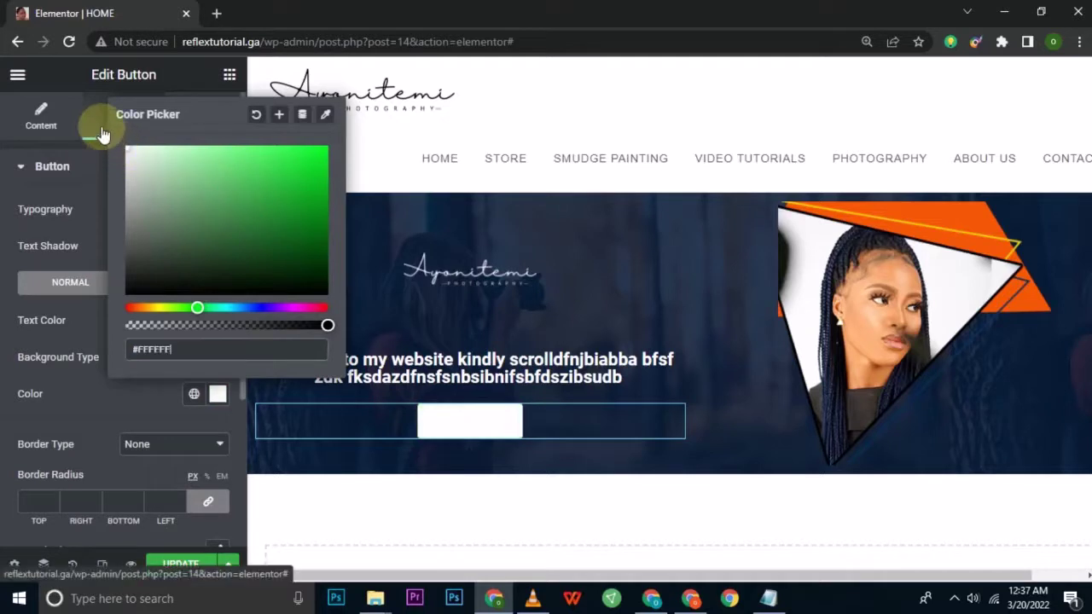
{"action": "left_click", "coordinate": [11, 317]}
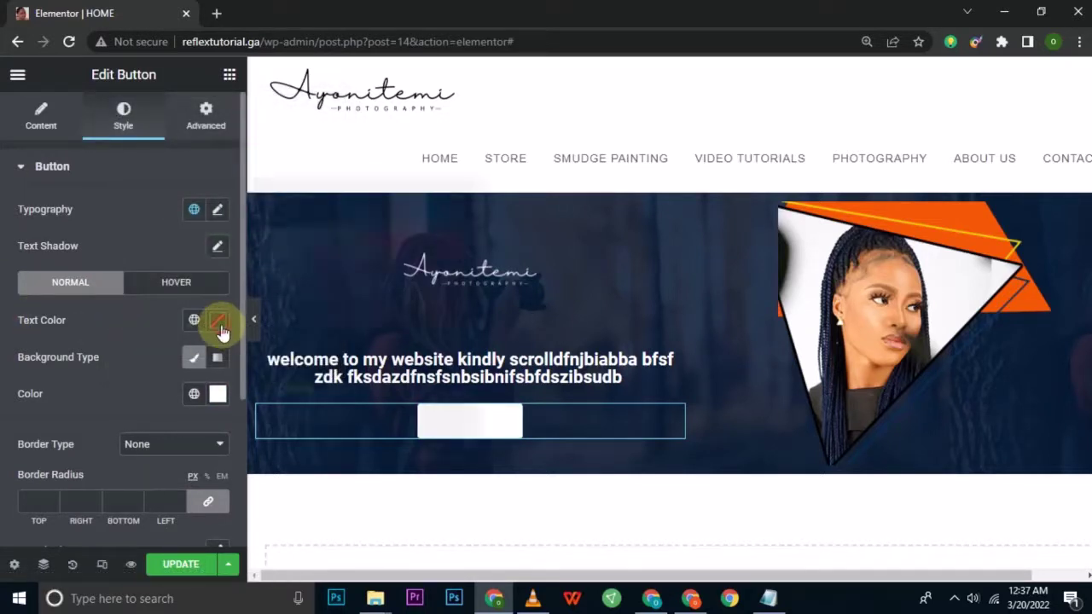
- Paste 061B3B from Notepad as the button's text colour
{"action": "left_click", "coordinate": [218, 322]}
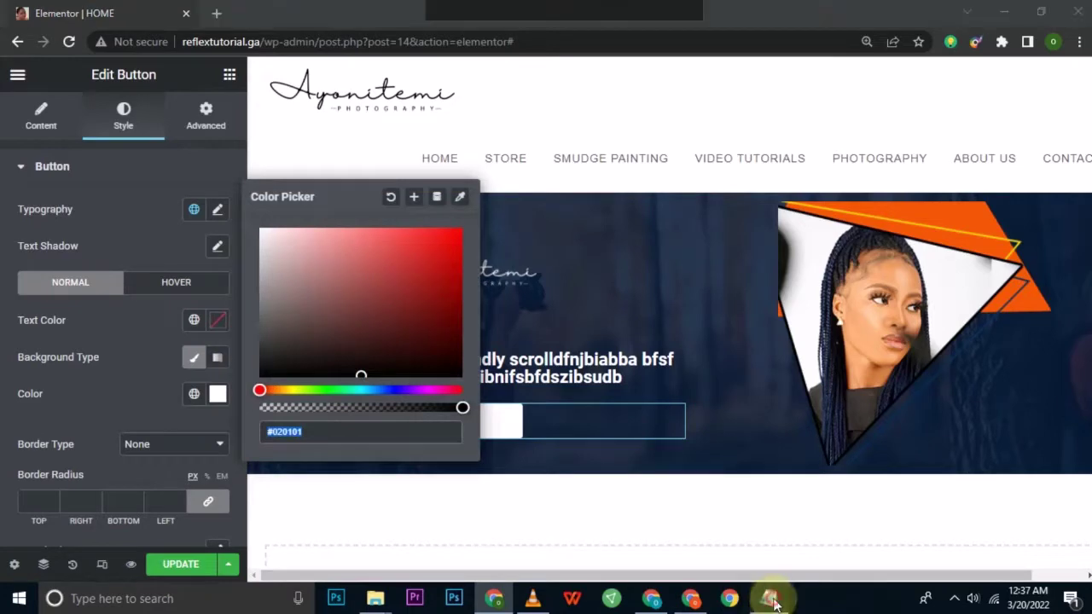
{"action": "left_click", "coordinate": [764, 602]}
{"action": "key", "text": "ctrl+a"}
{"action": "key", "text": "ctrl+c"}
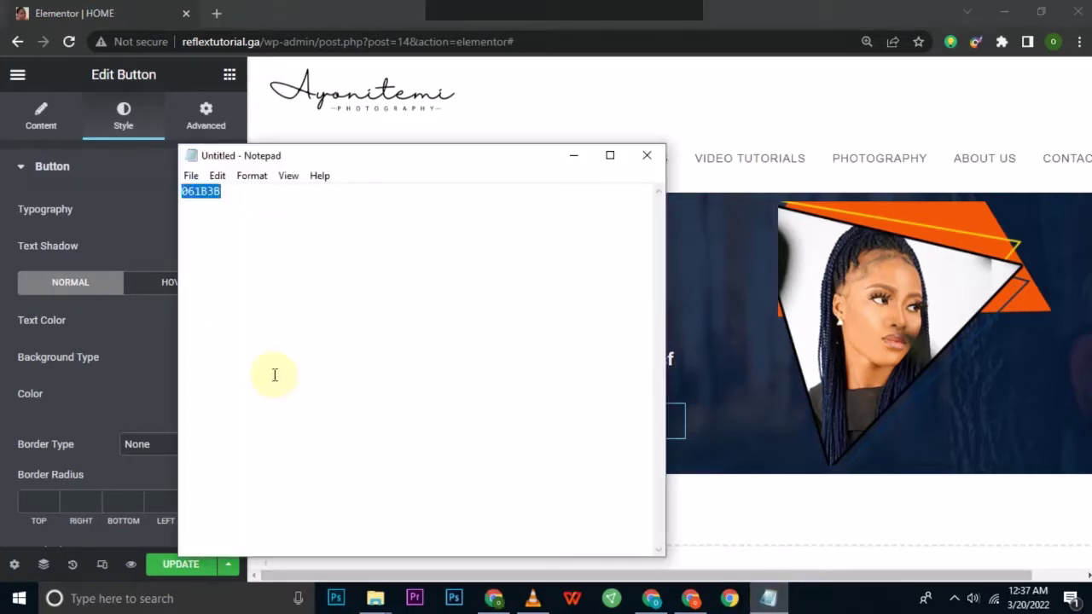
{"action": "key", "text": "alt+Tab"}
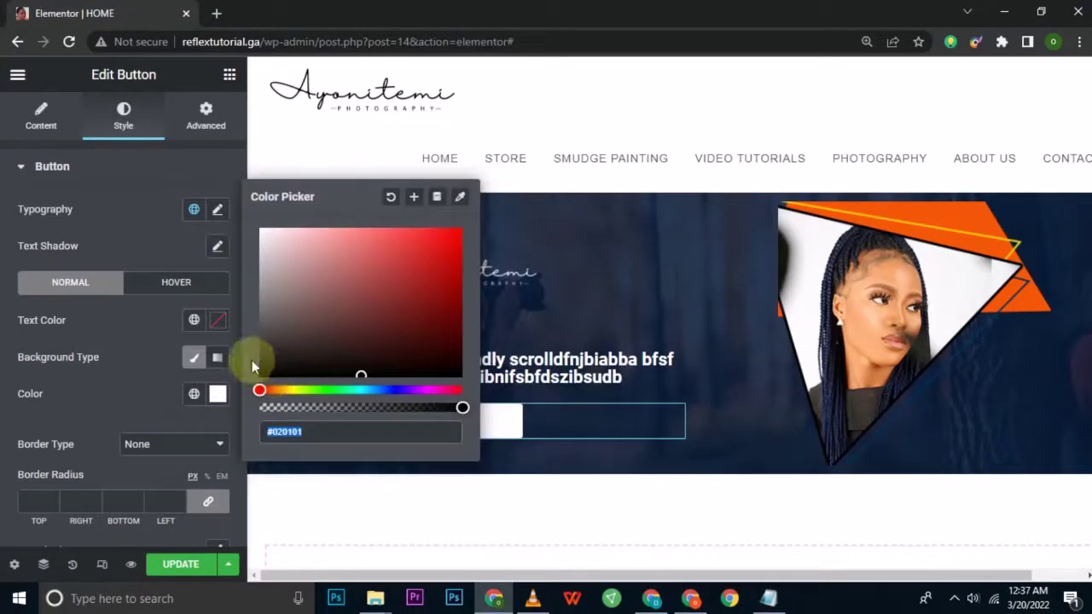
{"action": "key", "text": "ctrl+v"}
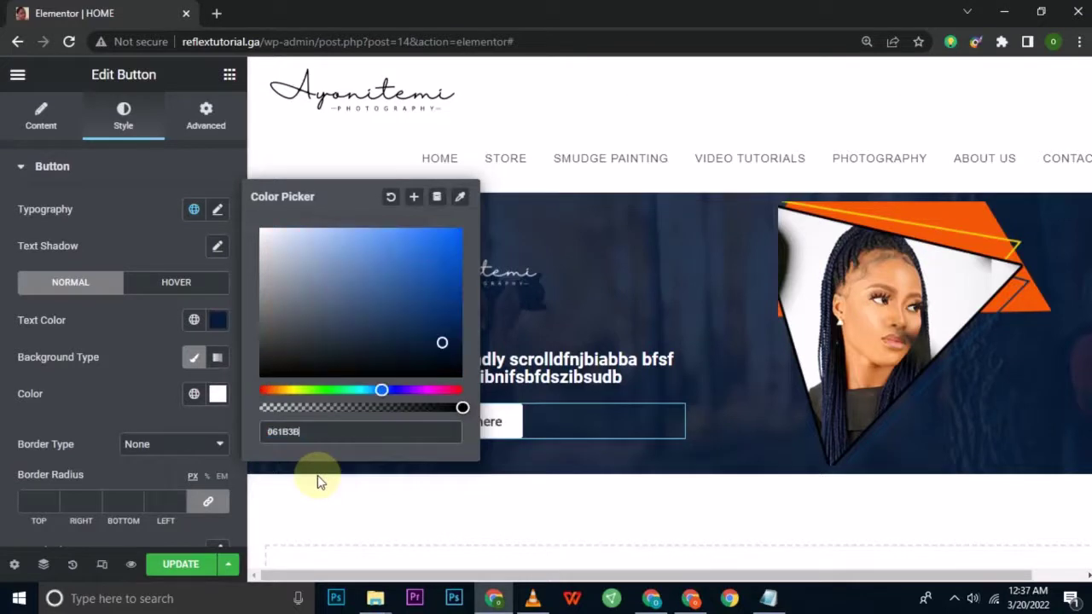
{"action": "left_click", "coordinate": [113, 394]}
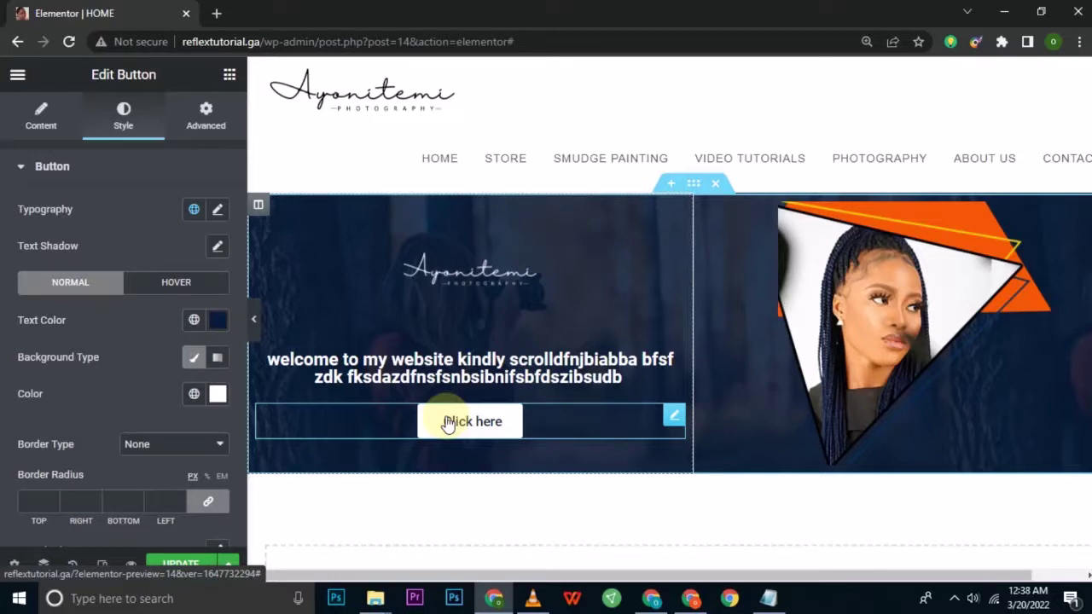
{"action": "left_click", "coordinate": [30, 128]}
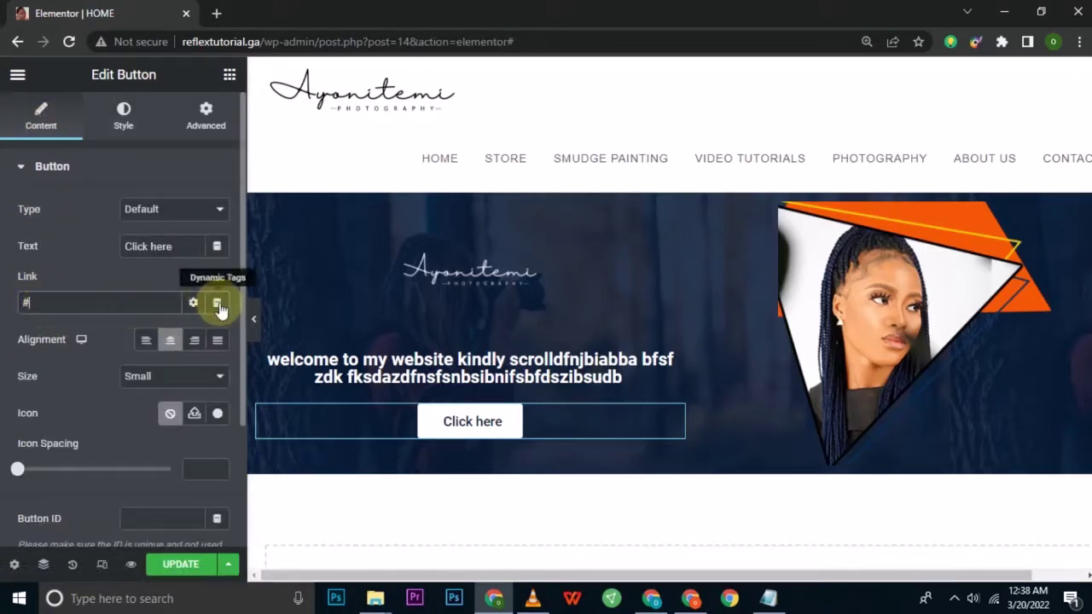
- Enter #store as the Click here button's link, correcting typing mistakes
{"action": "left_click", "coordinate": [193, 305]}
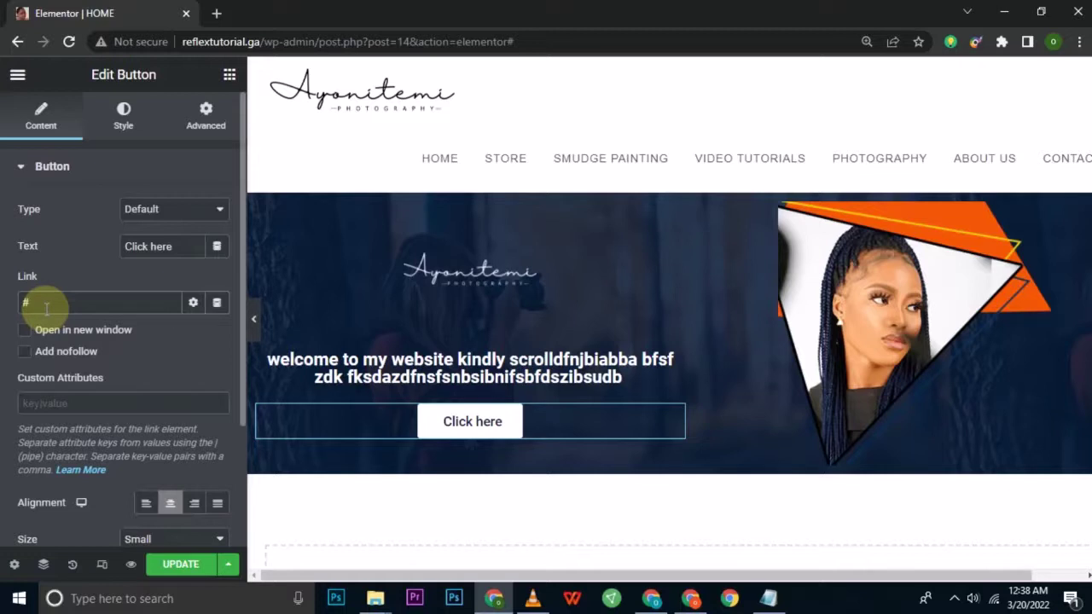
{"action": "type", "text": "vide"}
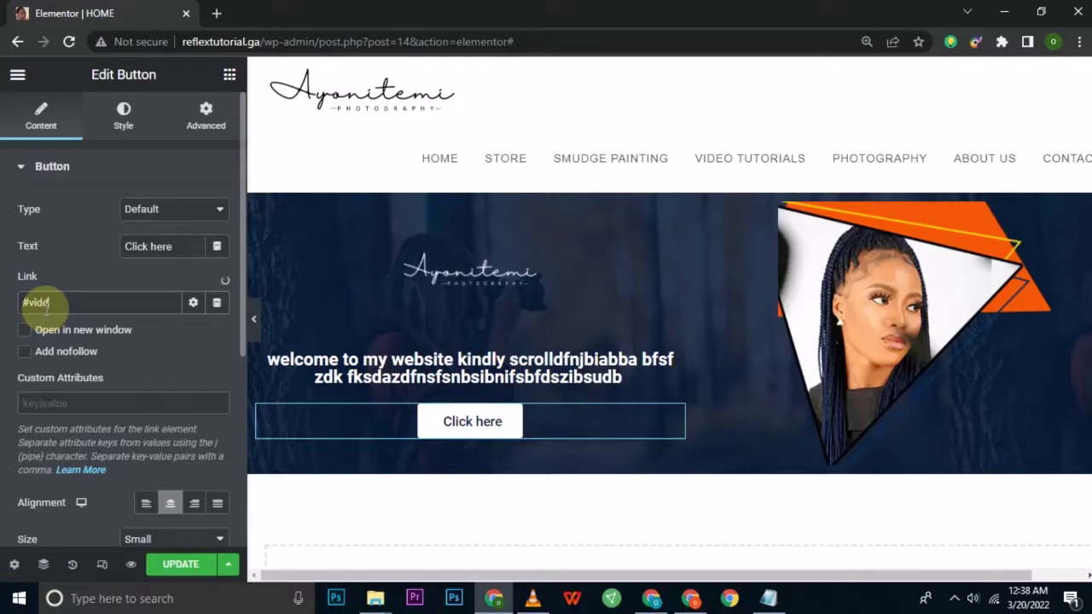
{"action": "type", "text": "o"}
{"action": "key", "text": "BackSpace"}
{"action": "key", "text": "BackSpace"}
{"action": "key", "text": "BackSpace"}
{"action": "key", "text": "BackSpace"}
{"action": "key", "text": "BackSpace"}
{"action": "type", "text": "stirc"}
{"action": "key", "text": "BackSpace"}
{"action": "key", "text": "BackSpace"}
{"action": "key", "text": "BackSpace"}
{"action": "type", "text": "ore"}
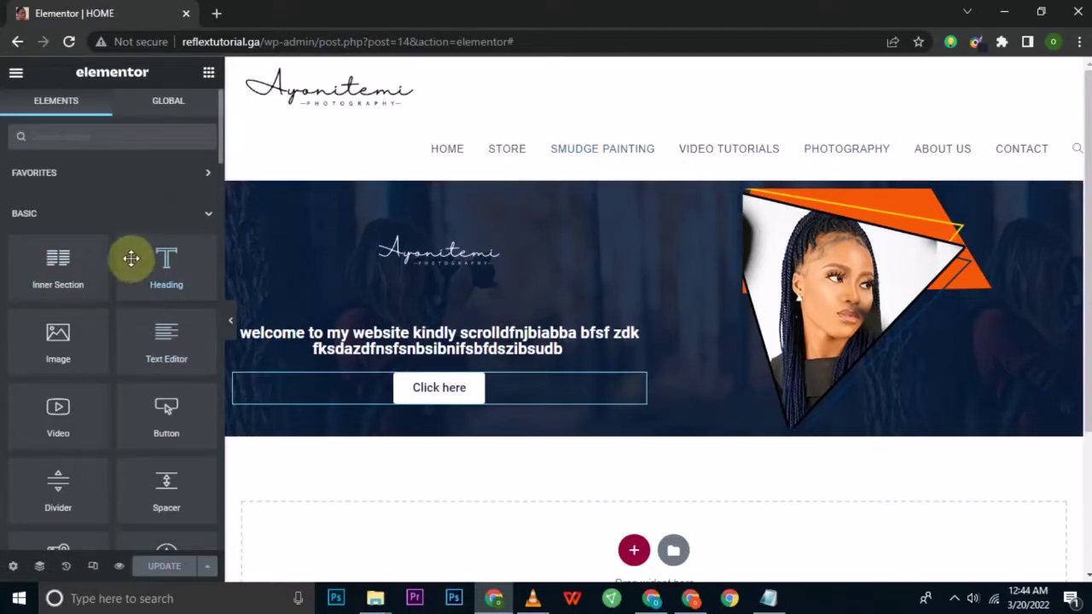
{"action": "left_click", "coordinate": [146, 219]}
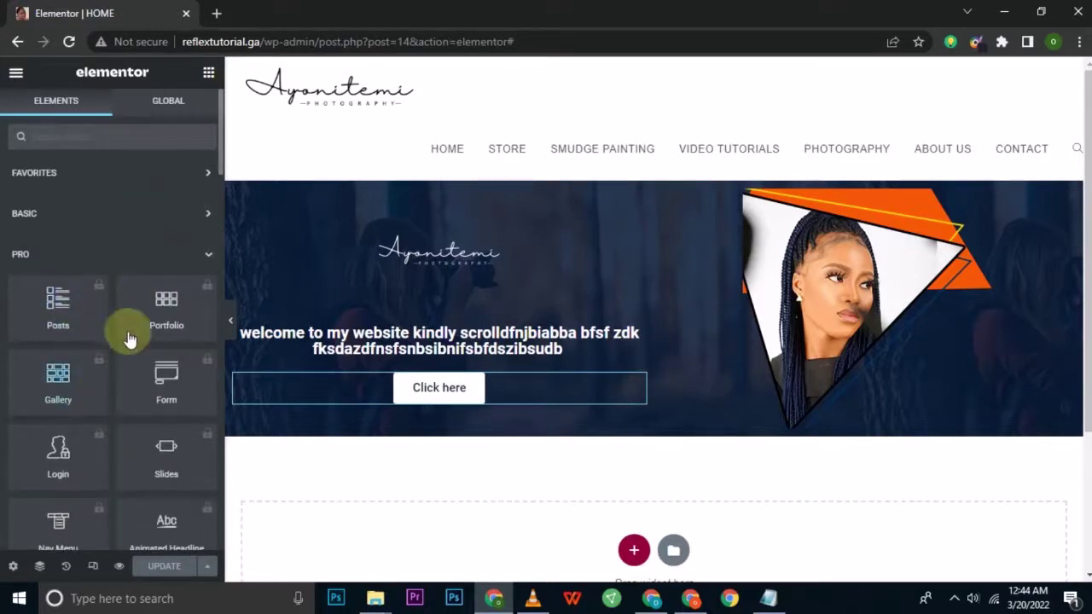
{"action": "left_click", "coordinate": [150, 257]}
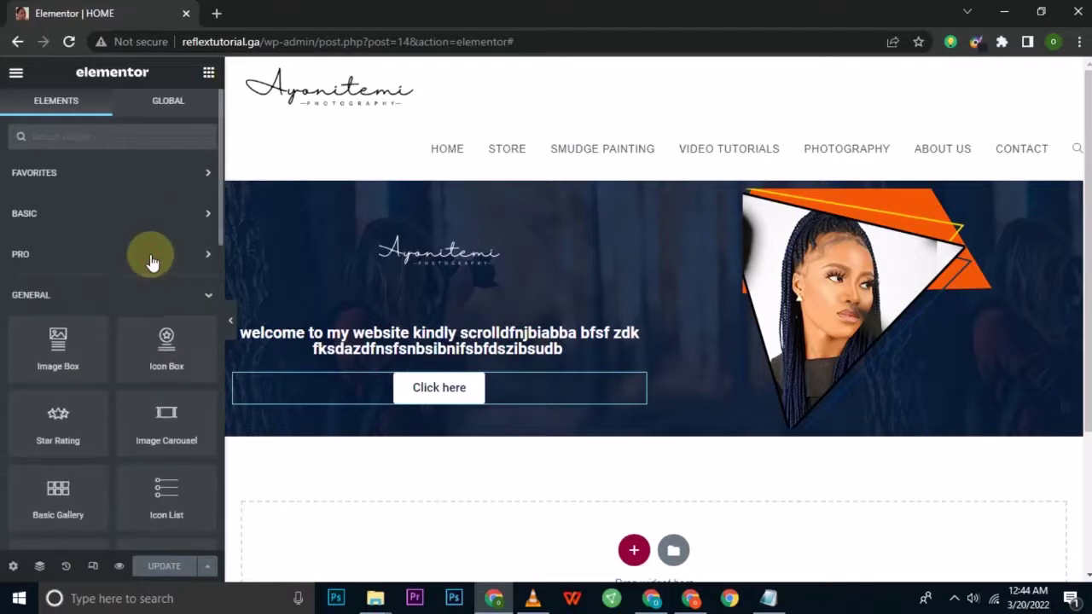
{"action": "left_click", "coordinate": [173, 299]}
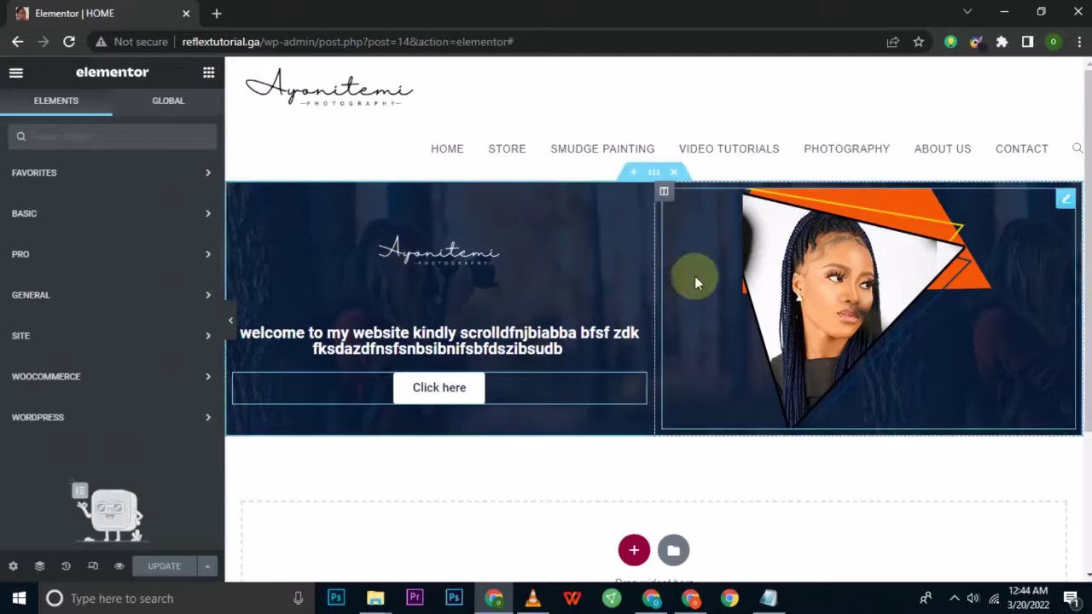
{"action": "scroll", "coordinate": [653, 307], "scroll_direction": "down", "scroll_amount": 2}
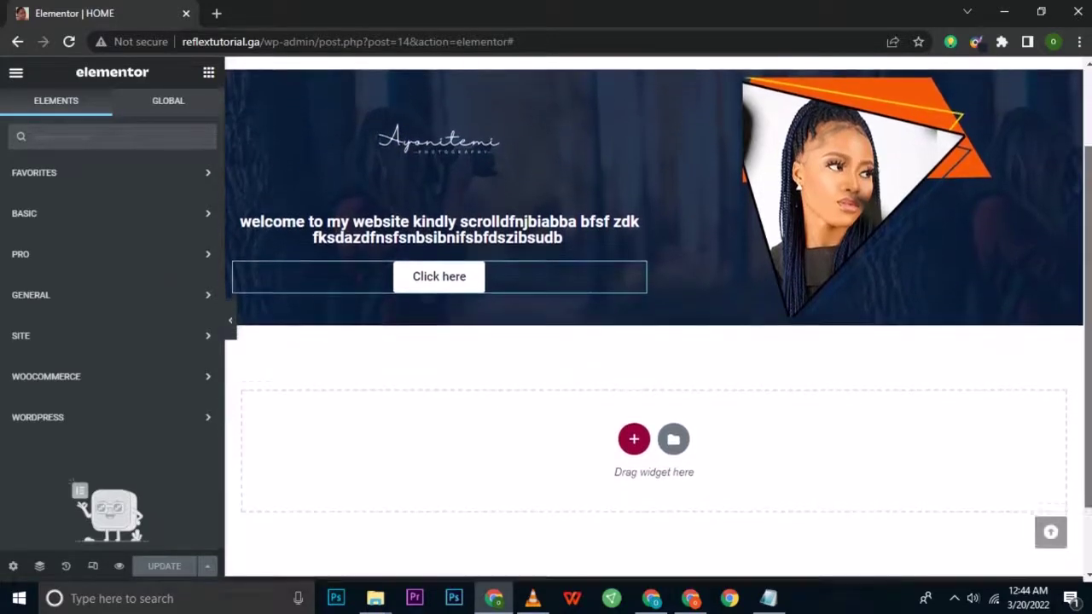
{"action": "scroll", "coordinate": [1075, 247], "scroll_direction": "up", "scroll_amount": 1}
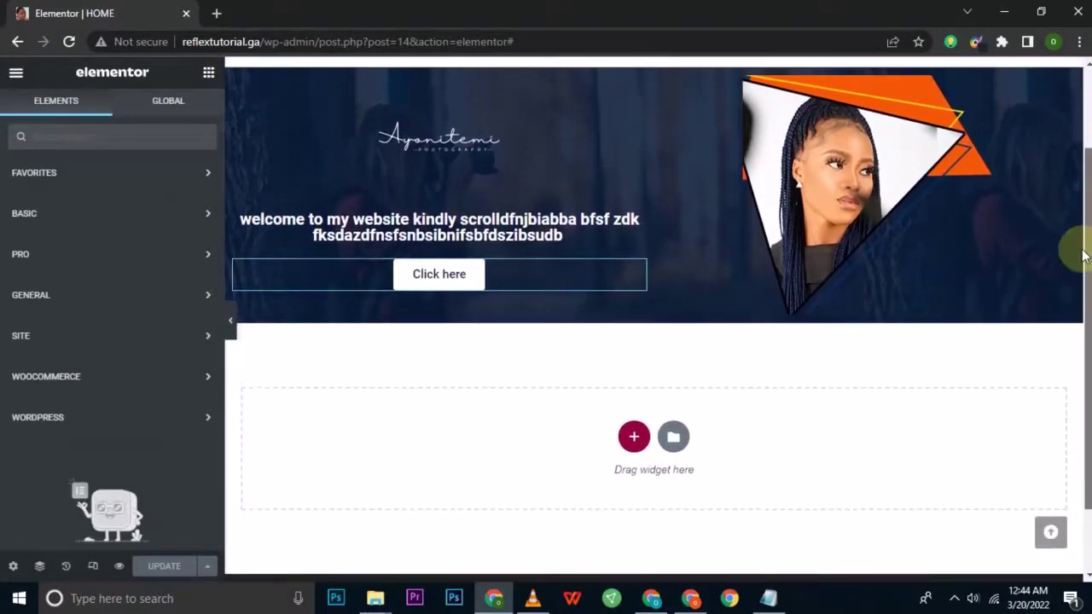
{"action": "scroll", "coordinate": [1079, 259], "scroll_direction": "up", "scroll_amount": 1}
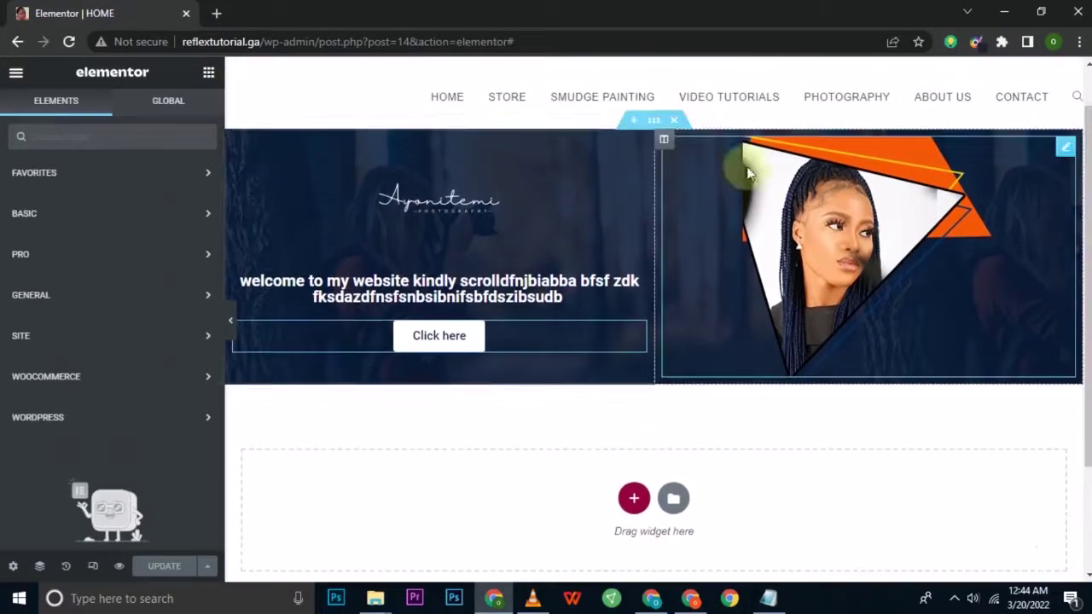
{"action": "left_click", "coordinate": [105, 223]}
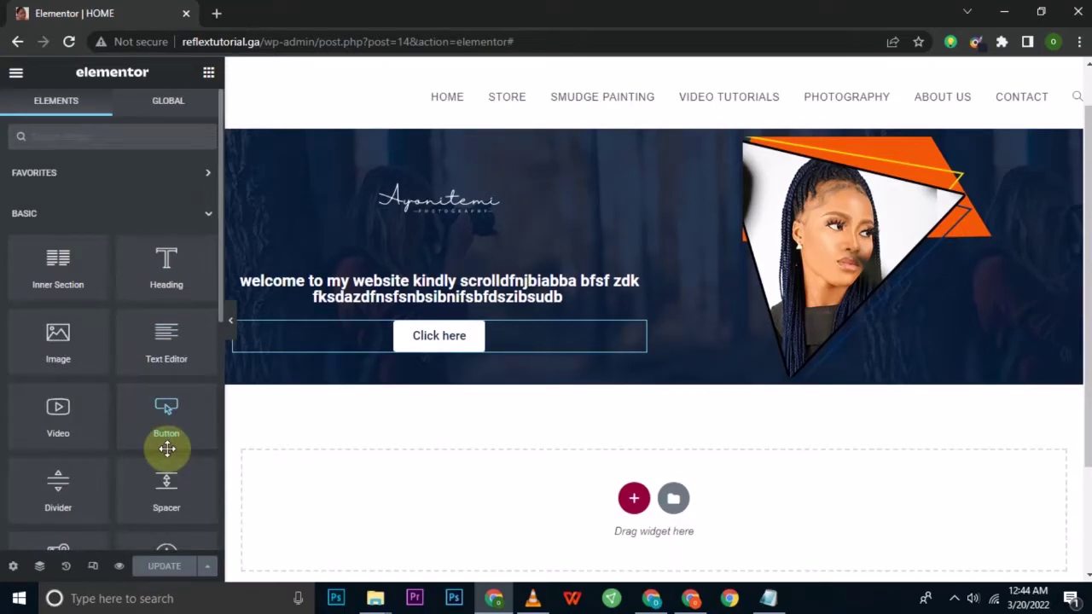
{"action": "left_click", "coordinate": [159, 570]}
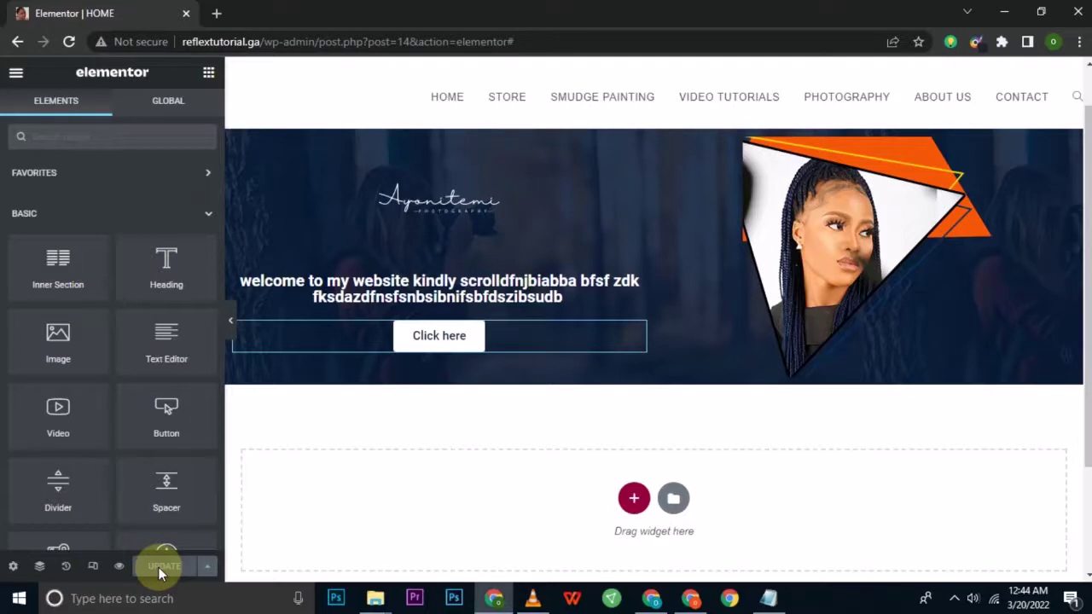
- Load the live reflextutorial.ga site in a new Chrome tab
{"action": "left_click", "coordinate": [216, 13]}
{"action": "left_click", "coordinate": [264, 36]}
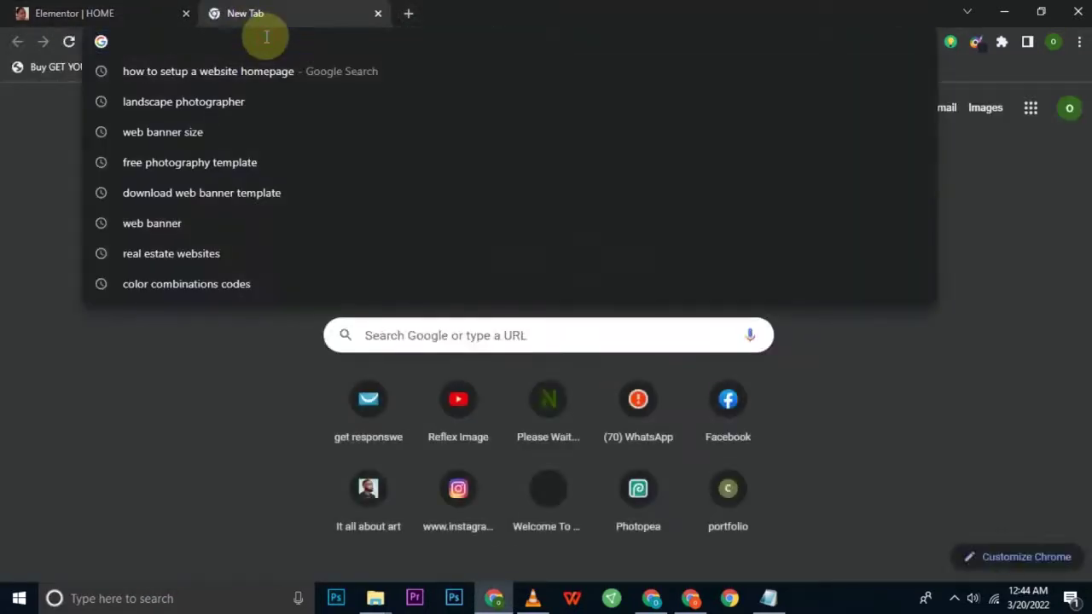
{"action": "type", "text": "re"}
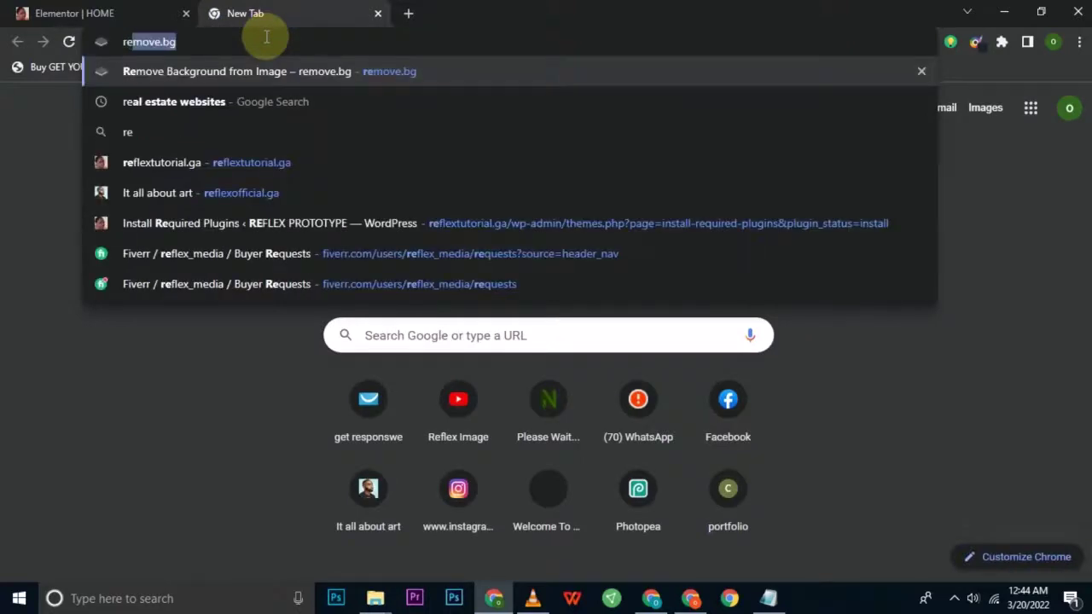
{"action": "type", "text": "f"}
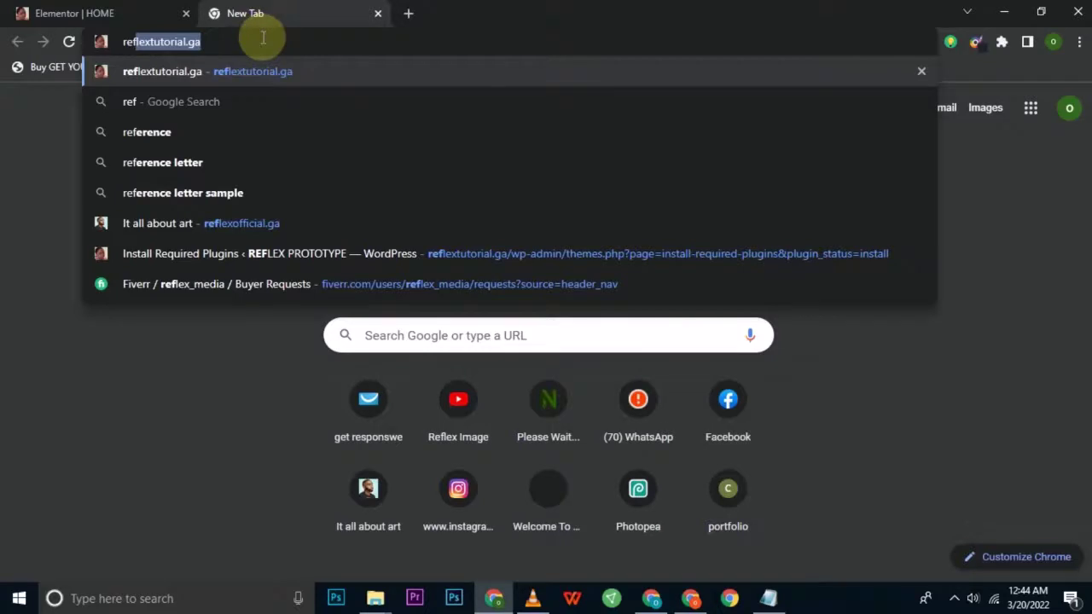
{"action": "key", "text": "Return"}
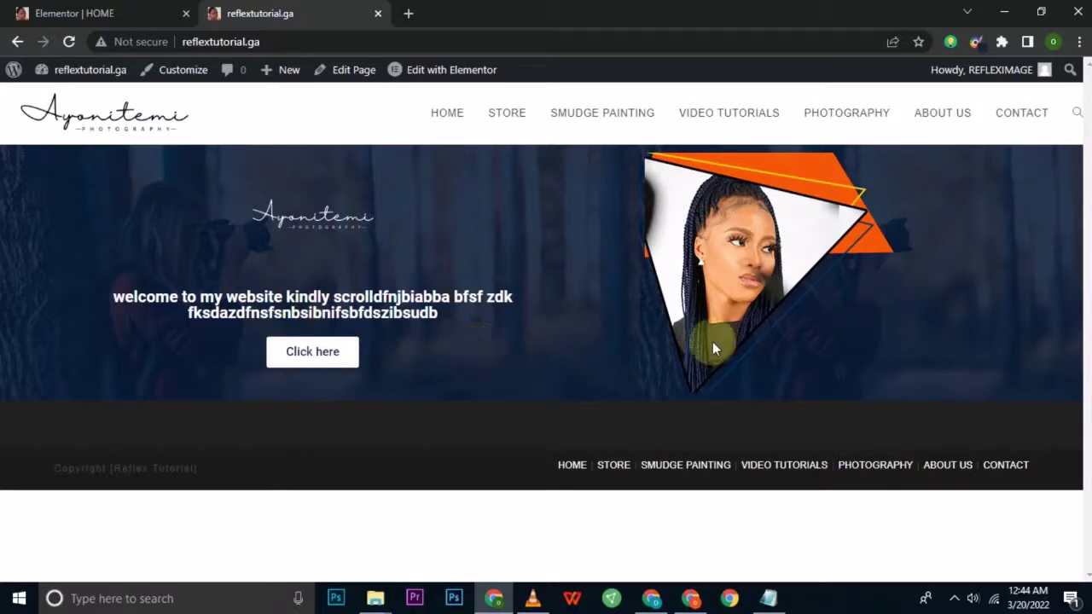
- Switch back to the Elementor HOME editor and start a new section below the hero
{"action": "left_click", "coordinate": [53, 7]}
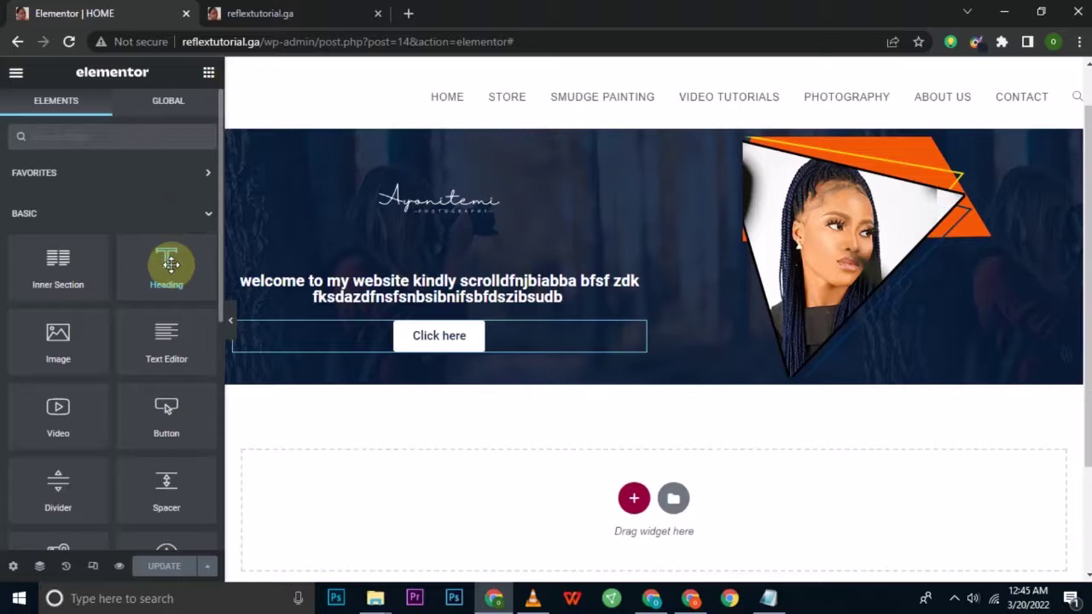
{"action": "left_click", "coordinate": [633, 498]}
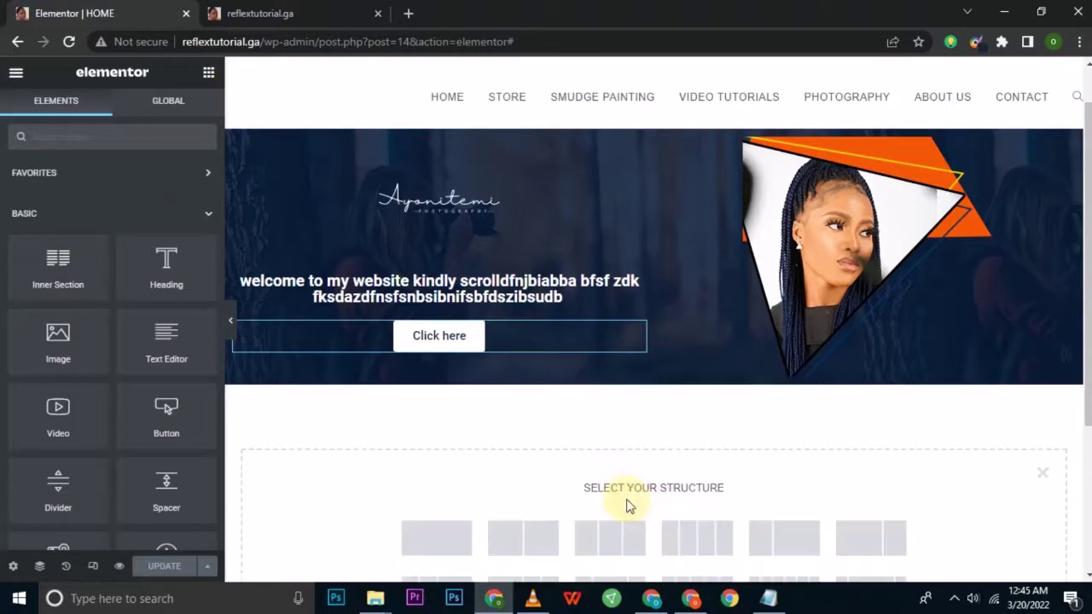
- Give the new section below the hero a single-column structure
{"action": "left_click", "coordinate": [438, 538]}
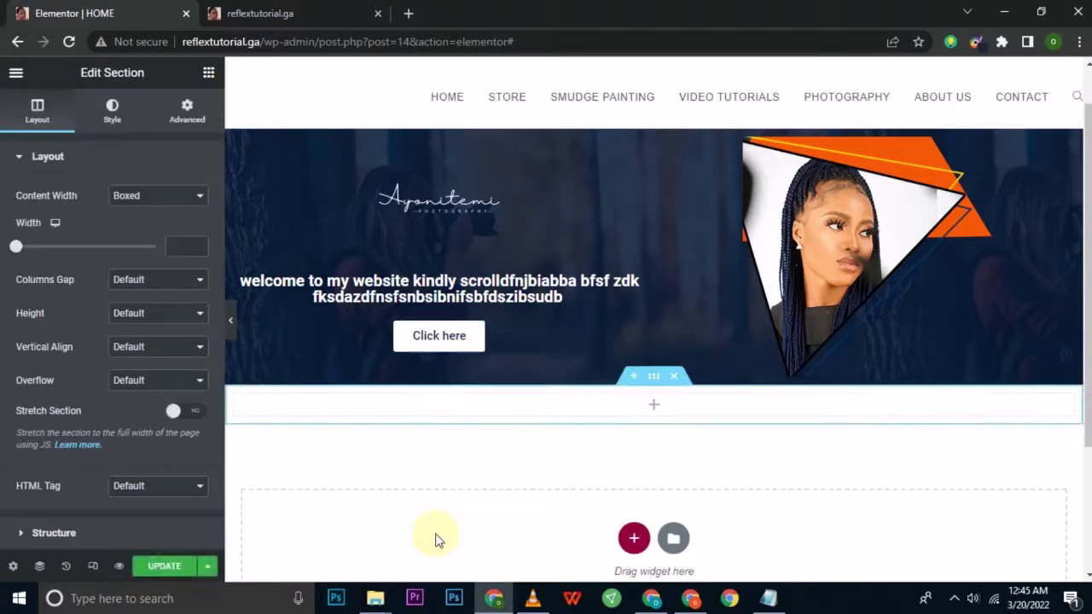
{"action": "left_click", "coordinate": [208, 72]}
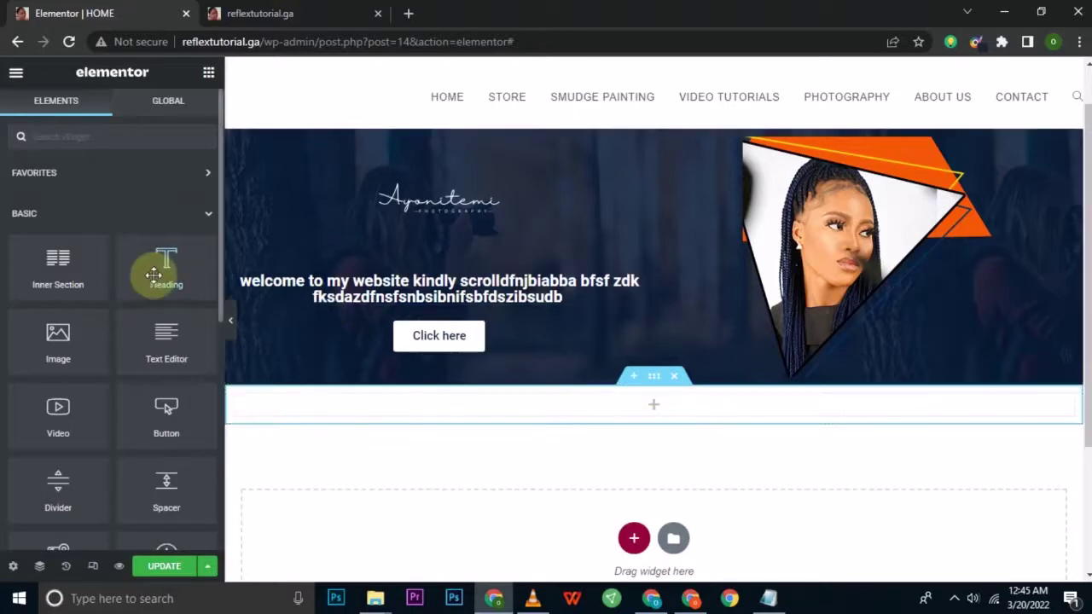
- Add a centred H1 Heading reading 'LIST OF OUR PRODUCT AND SERVICES' to the section
{"action": "left_click_drag", "start_coordinate": [162, 269], "coordinate": [648, 412]}
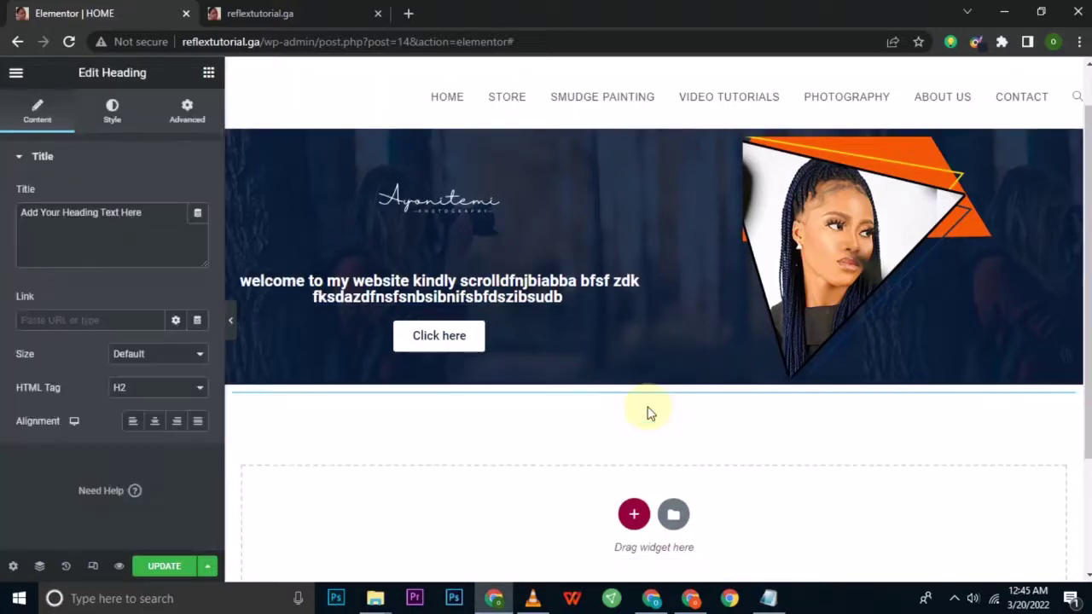
{"action": "left_click", "coordinate": [154, 420]}
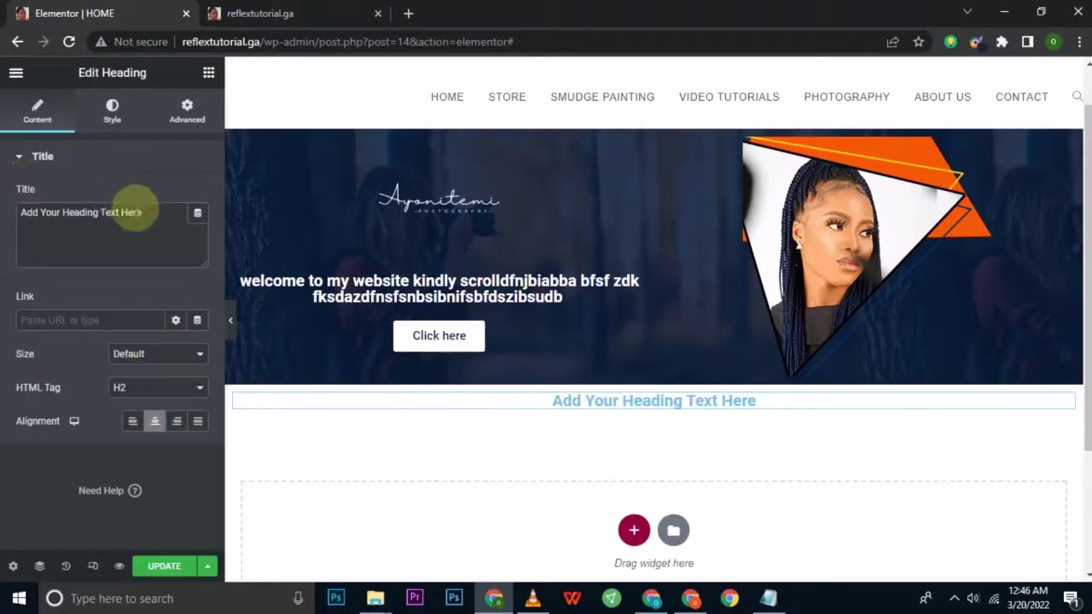
{"action": "left_click_drag", "start_coordinate": [141, 212], "coordinate": [21, 212]}
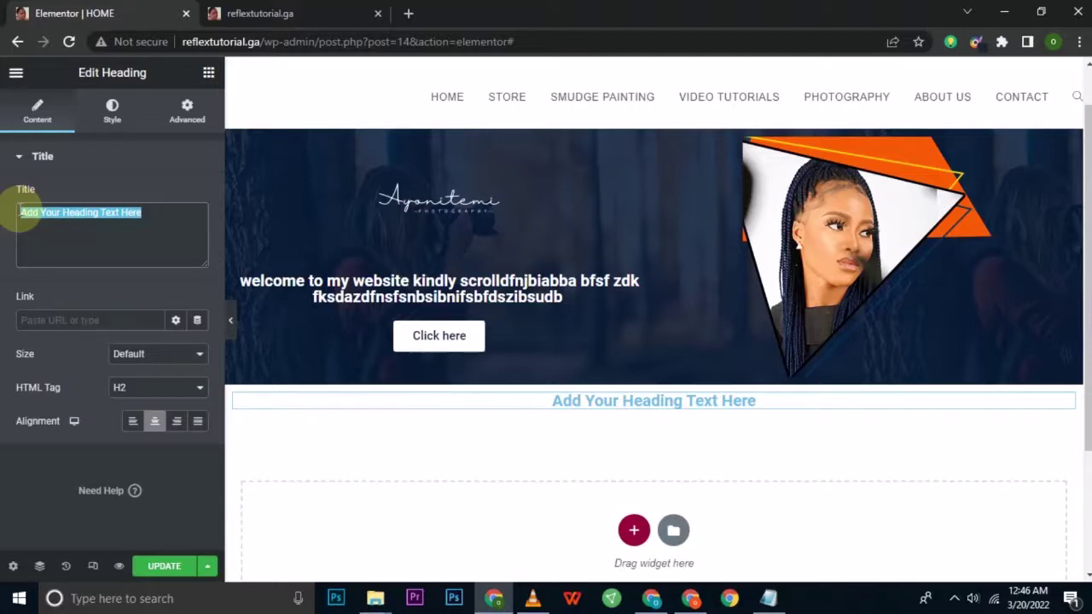
{"action": "type", "text": "Jus"}
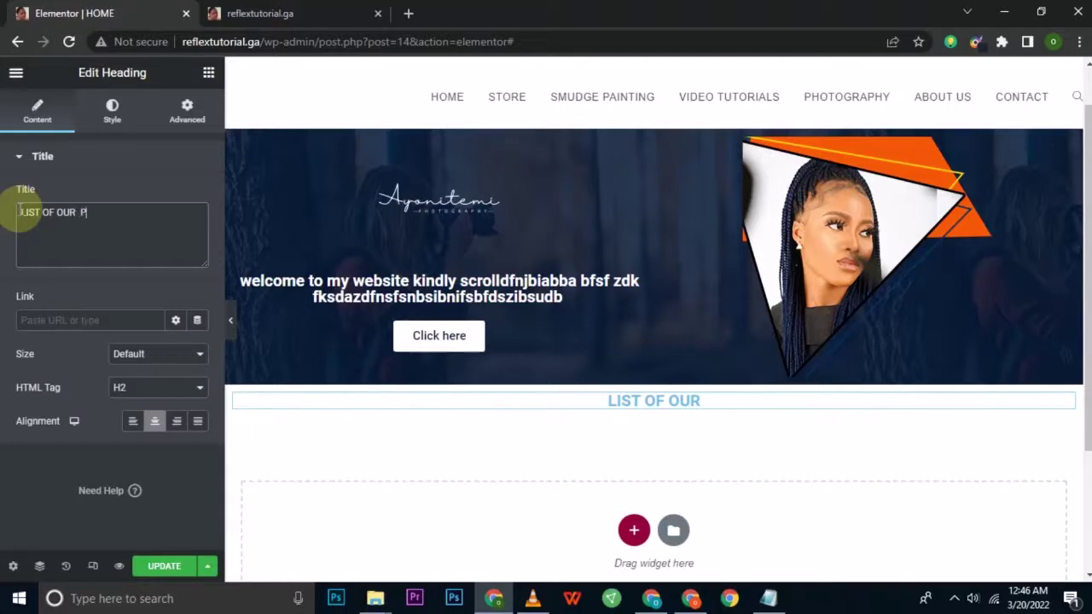
{"action": "type", "text": "RODU"}
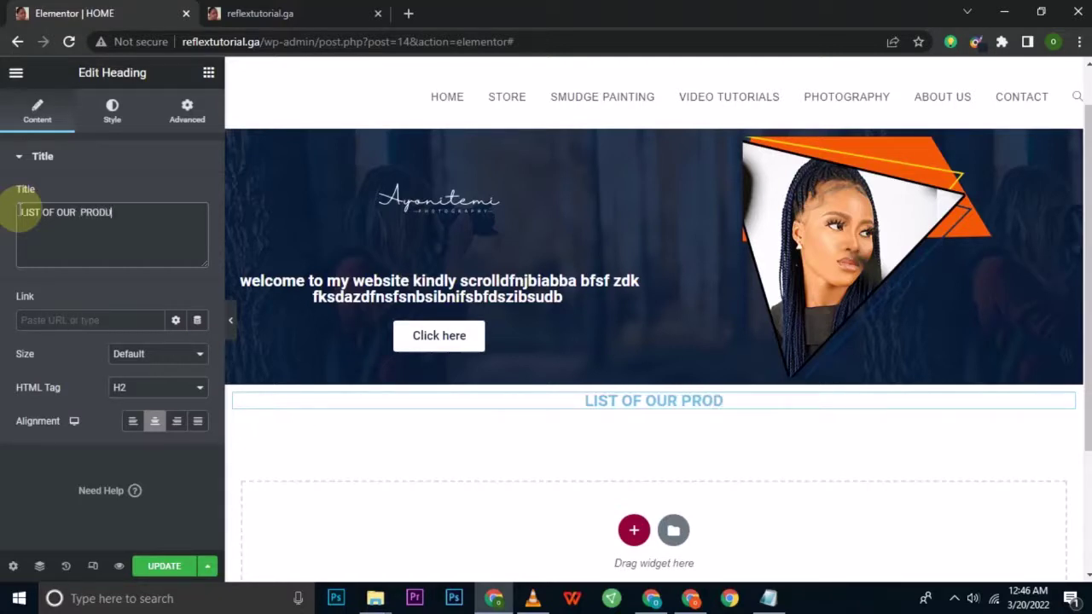
{"action": "type", "text": "CT AND SE"}
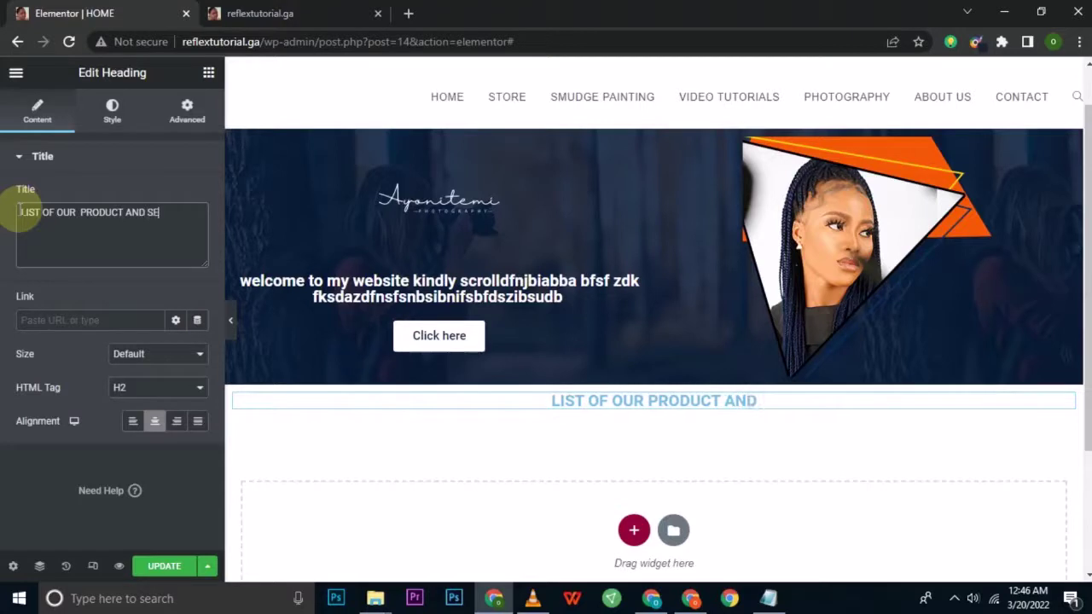
{"action": "type", "text": "RVICES"}
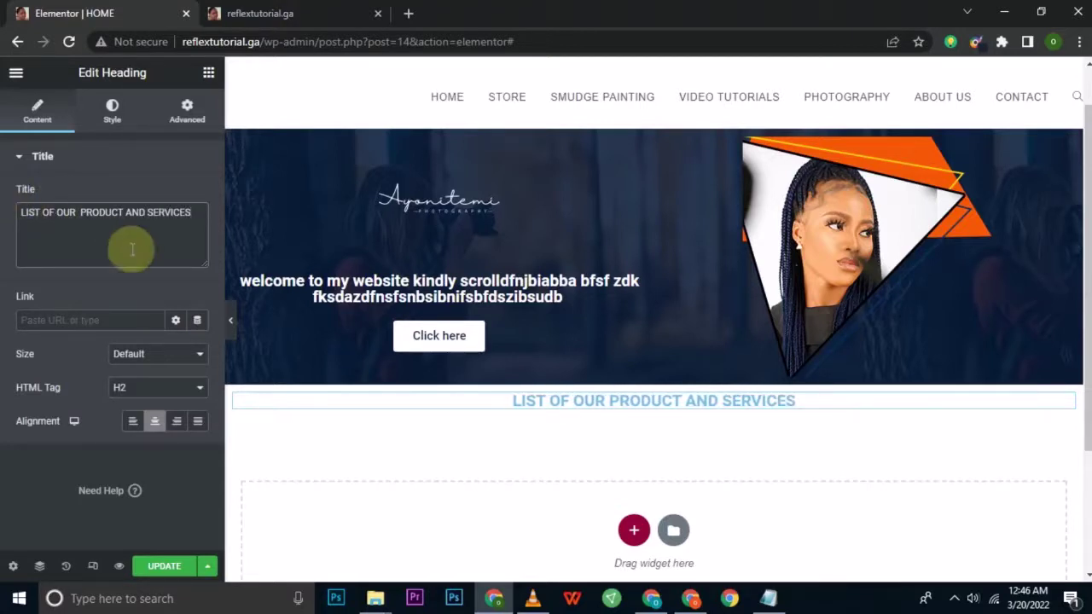
{"action": "left_click", "coordinate": [158, 388]}
{"action": "left_click", "coordinate": [145, 411]}
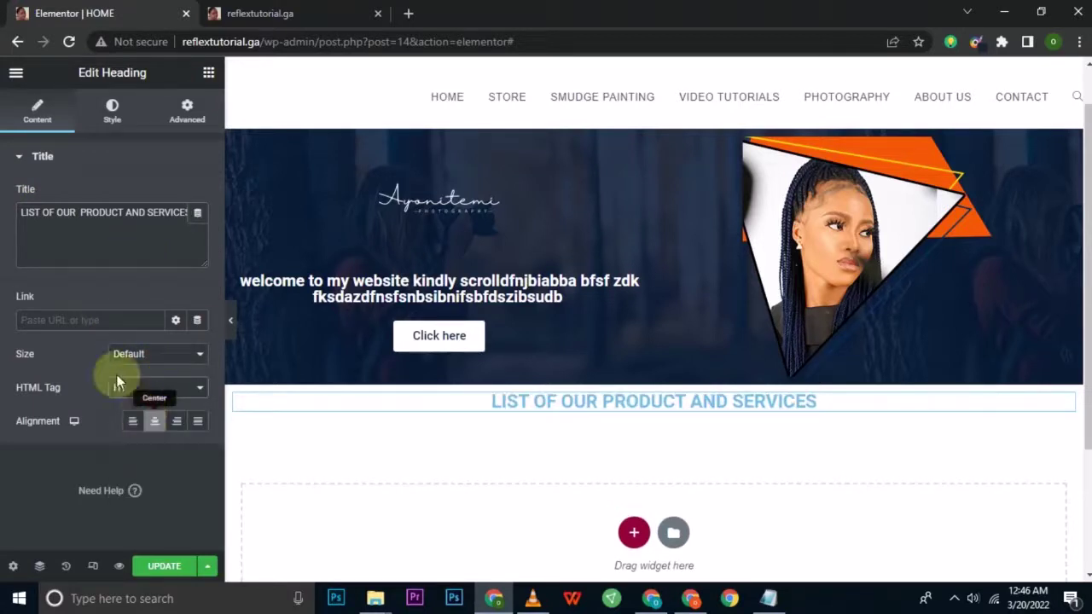
{"action": "left_click", "coordinate": [102, 128]}
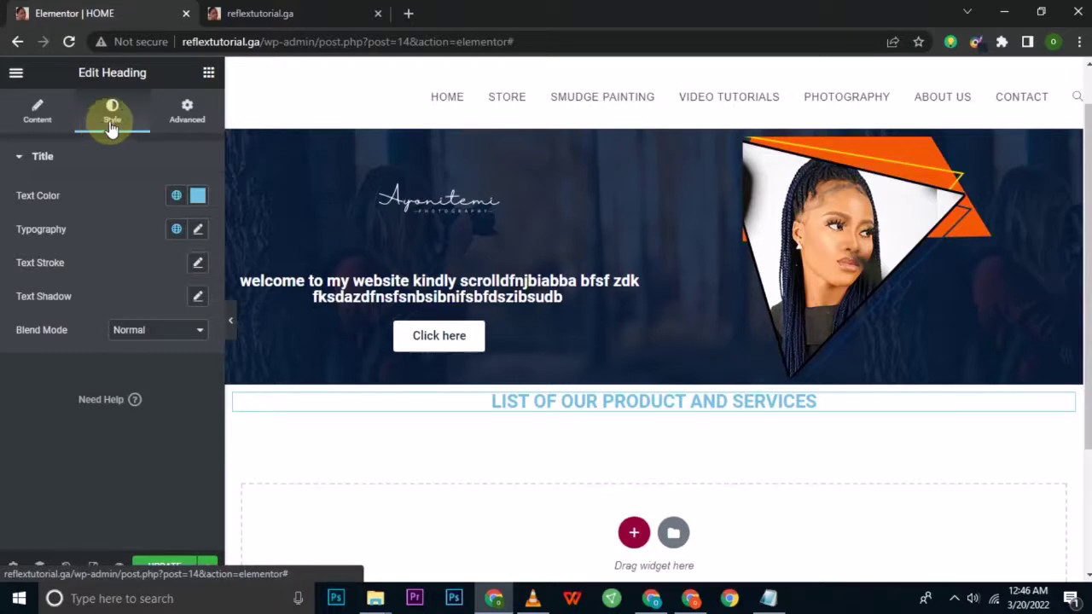
- Set the heading's text colour to 061B3B, copied from a note
{"action": "left_click", "coordinate": [766, 600]}
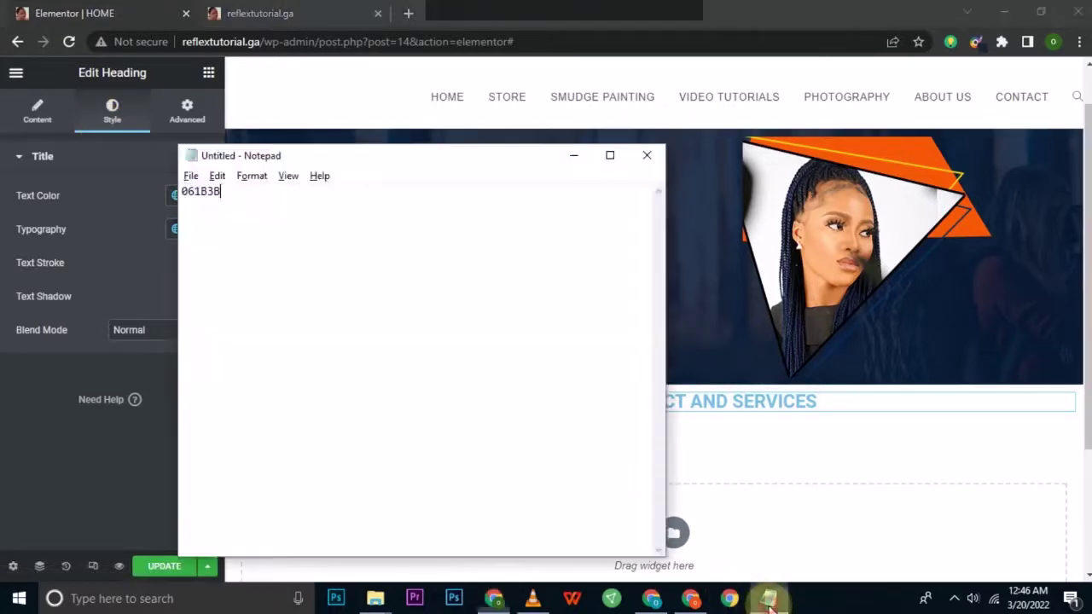
{"action": "left_click_drag", "start_coordinate": [230, 201], "coordinate": [161, 179]}
{"action": "key", "text": "ctrl+c"}
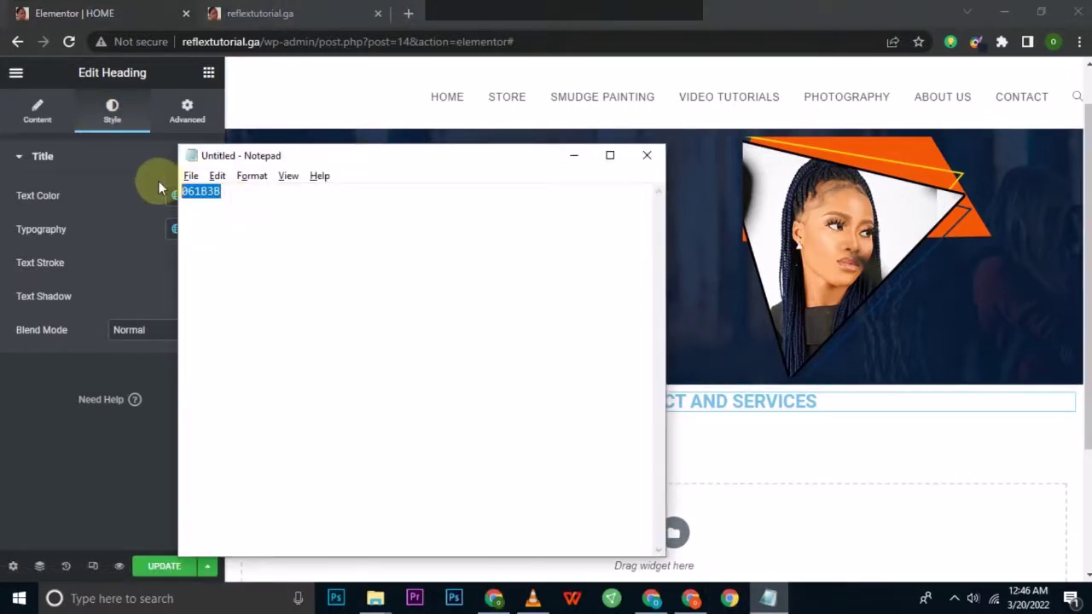
{"action": "left_click", "coordinate": [75, 351]}
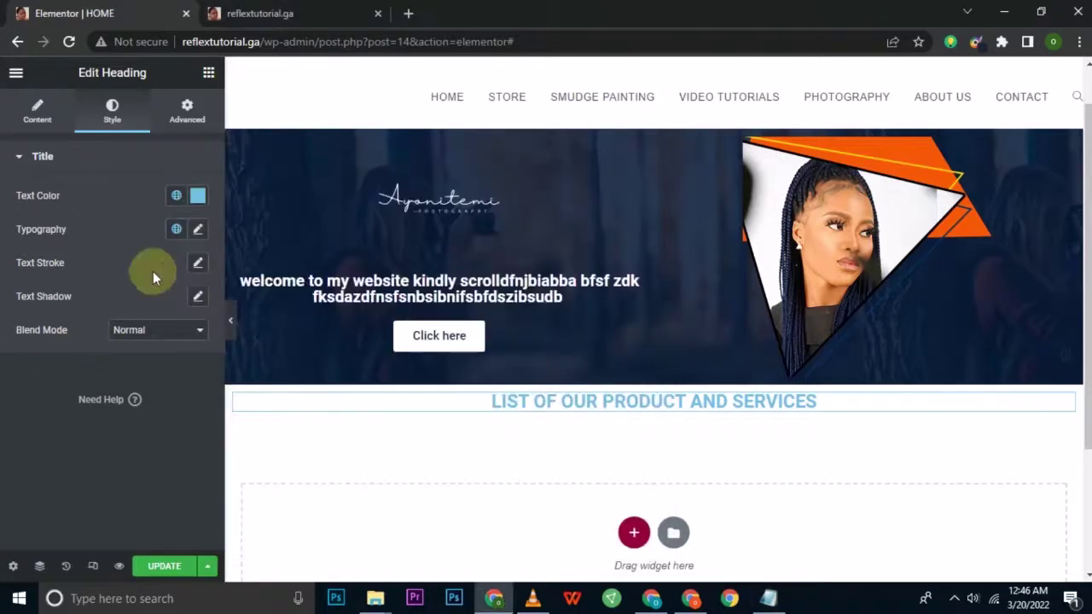
{"action": "left_click", "coordinate": [197, 196]}
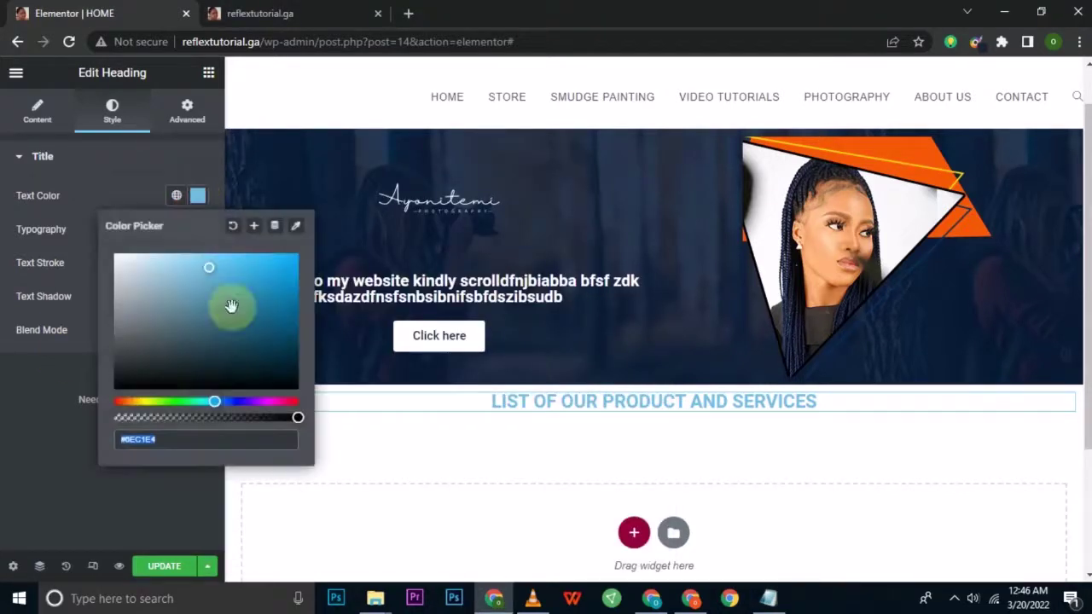
{"action": "key", "text": "ctrl+v"}
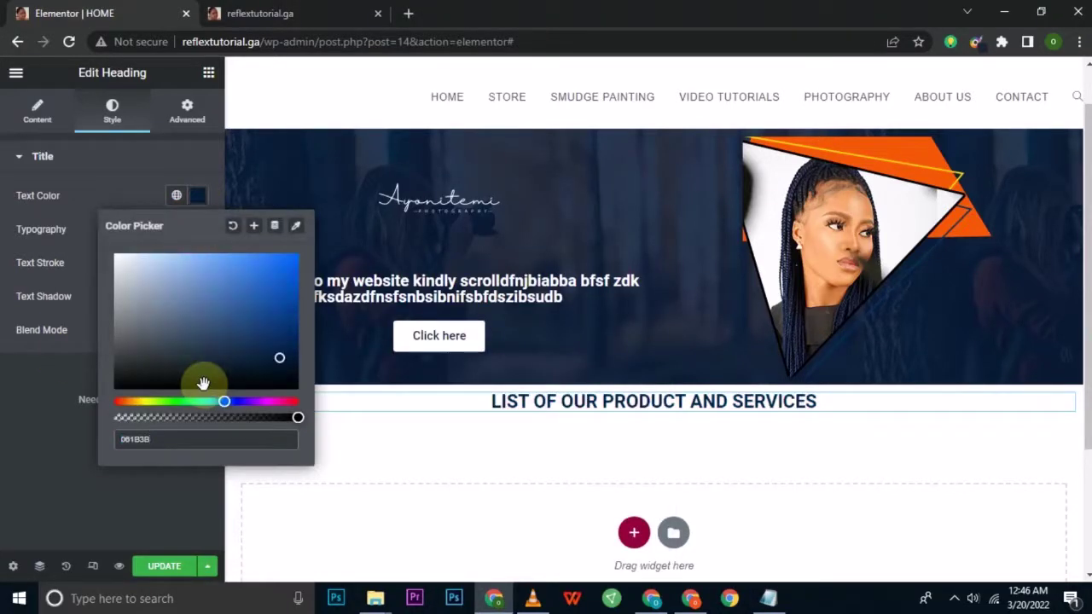
{"action": "left_click", "coordinate": [39, 395]}
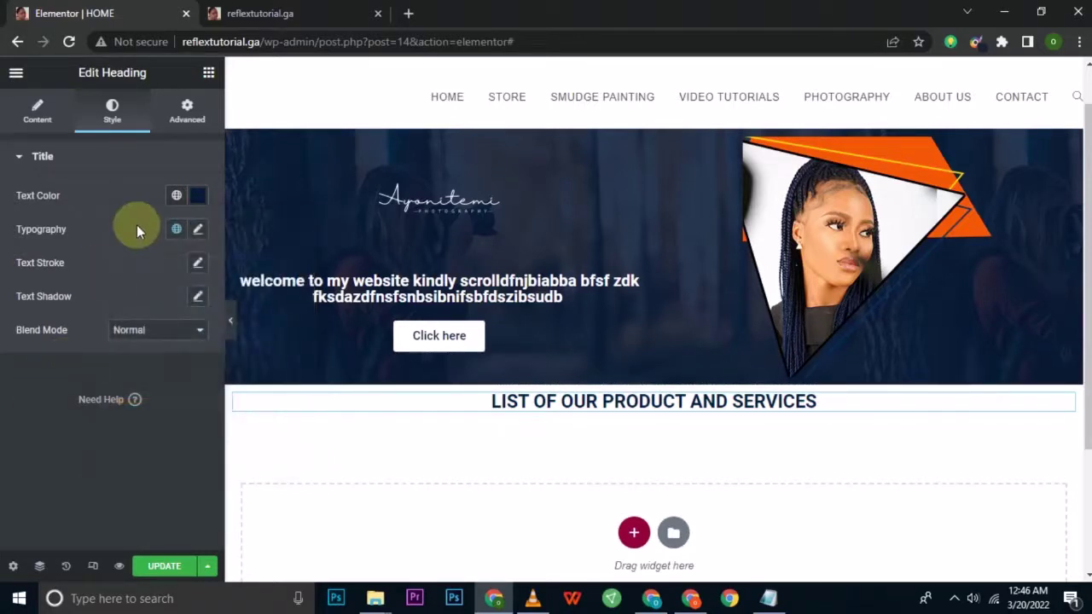
- Set the heading's typography font size to 45
{"action": "left_click", "coordinate": [197, 230]}
{"action": "left_click", "coordinate": [31, 356]}
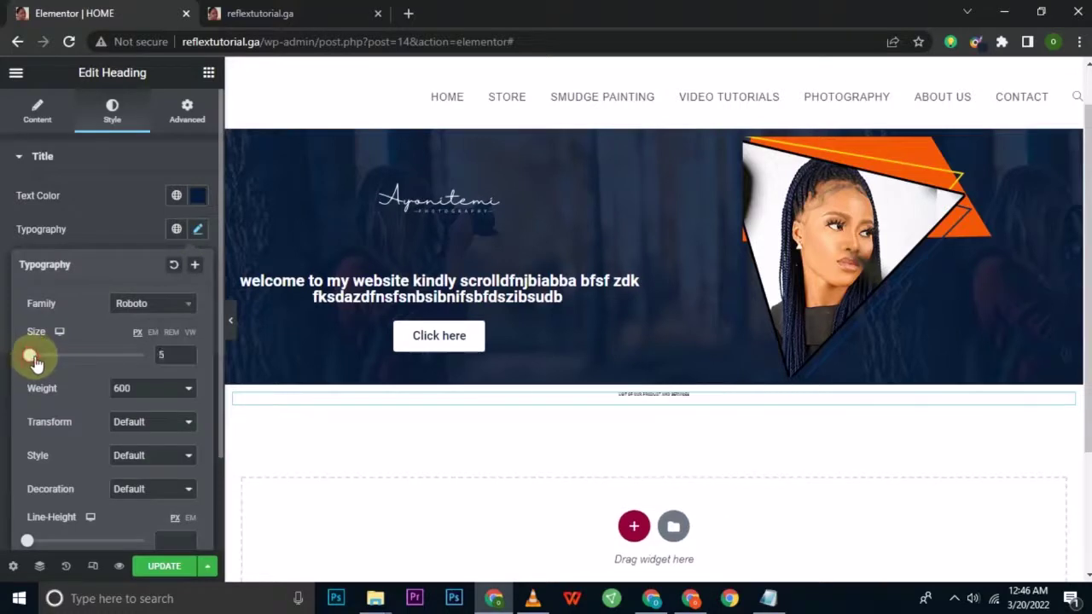
{"action": "mouse_move", "coordinate": [35, 362]}
{"action": "left_mouse_down"}
{"action": "mouse_move", "coordinate": [66, 365]}
{"action": "mouse_move", "coordinate": [55, 365]}
{"action": "left_mouse_up"}
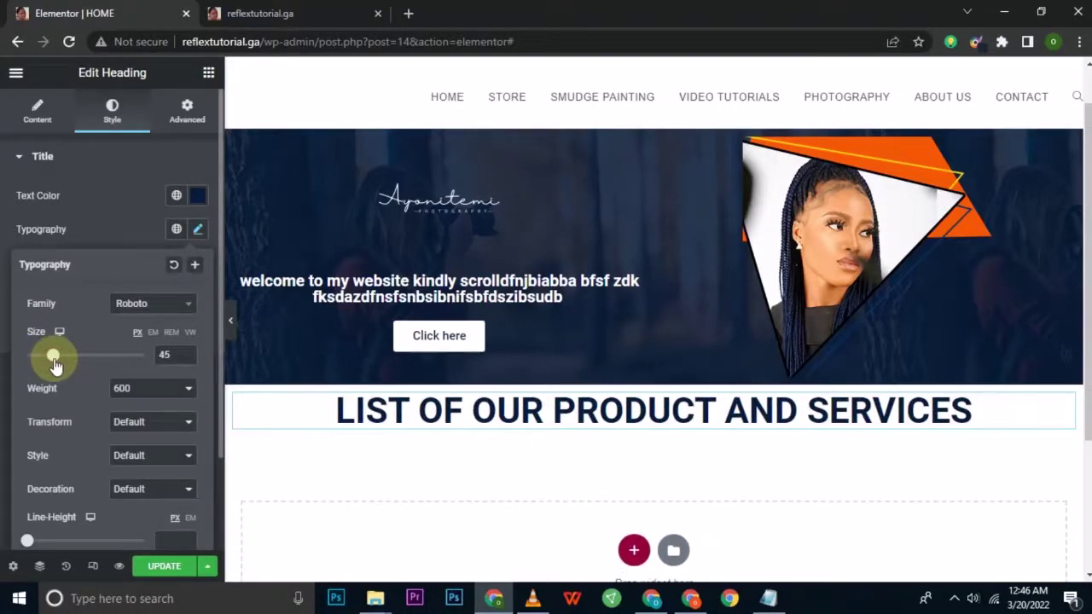
{"action": "left_click", "coordinate": [208, 75]}
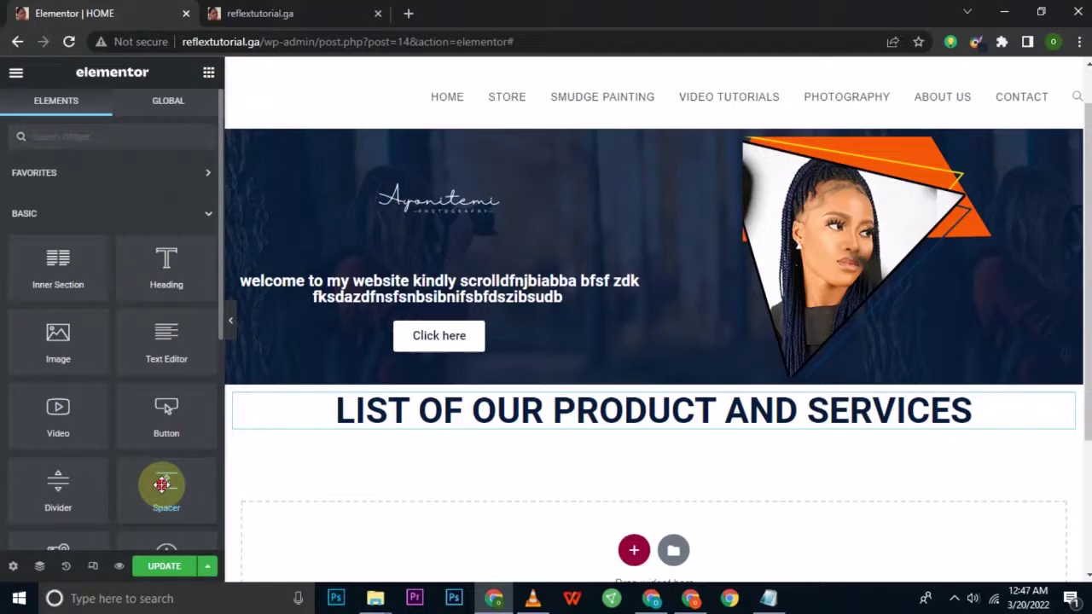
- Insert a Spacer above the products heading and shrink it to 10 px
{"action": "left_click_drag", "start_coordinate": [162, 485], "coordinate": [524, 401]}
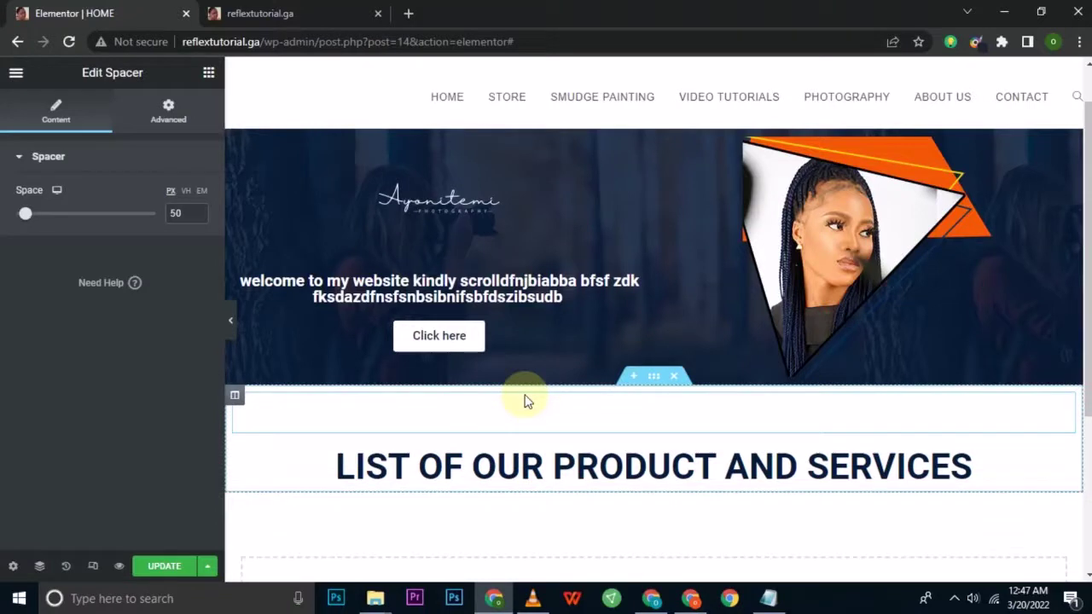
{"action": "mouse_move", "coordinate": [22, 219]}
{"action": "left_mouse_down"}
{"action": "mouse_move", "coordinate": [54, 215]}
{"action": "mouse_move", "coordinate": [8, 221]}
{"action": "mouse_move", "coordinate": [107, 227]}
{"action": "mouse_move", "coordinate": [15, 221]}
{"action": "left_mouse_up"}
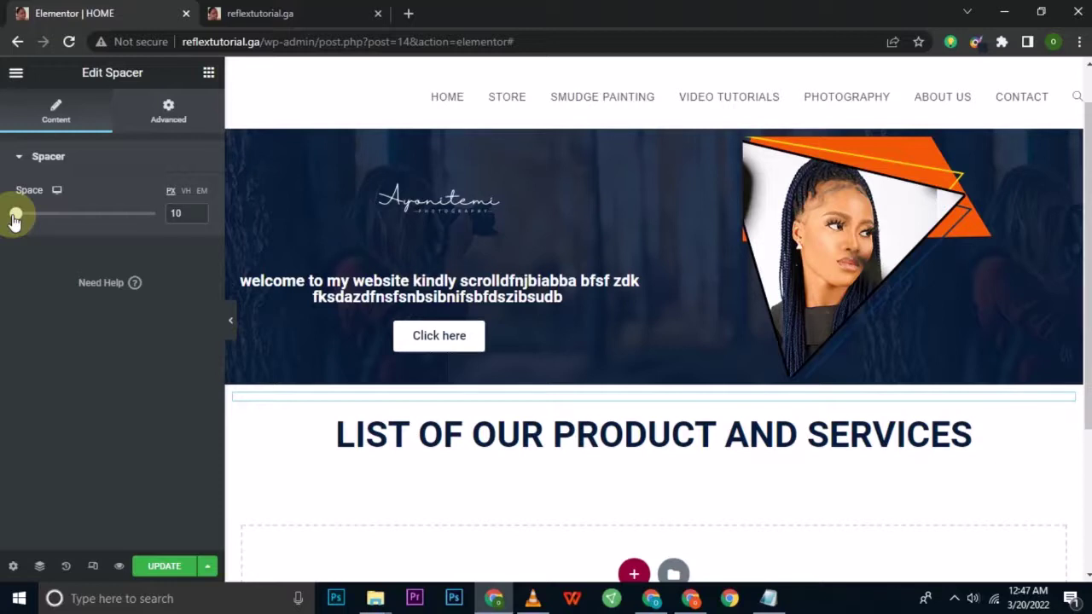
{"action": "scroll", "coordinate": [1065, 321], "scroll_direction": "down", "scroll_amount": 2}
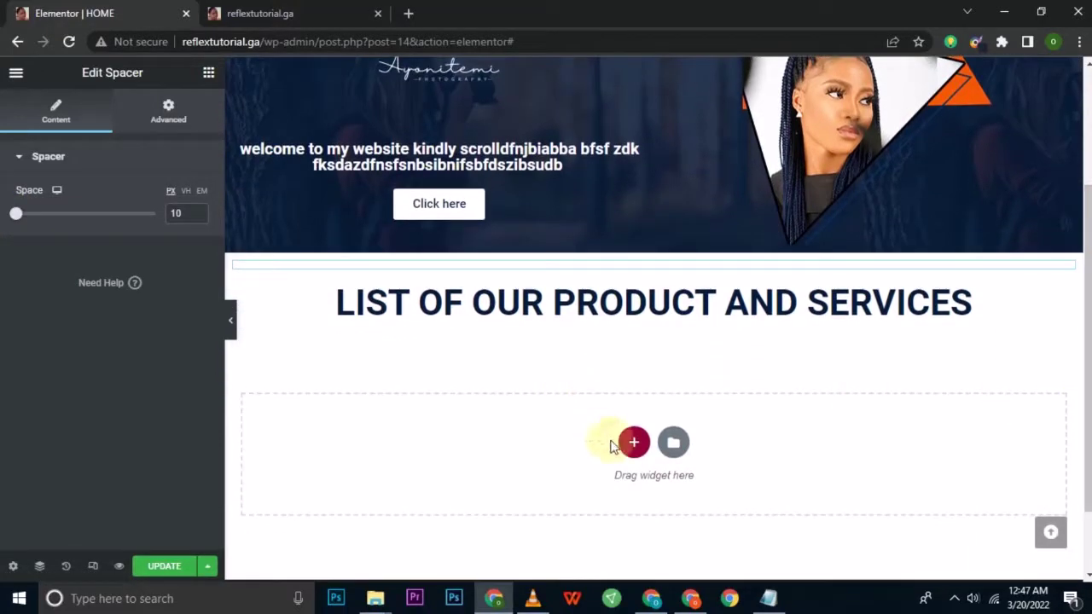
- Insert a three-column section beneath the LIST OF OUR PRODUCT AND SERVICES heading
{"action": "left_click", "coordinate": [631, 444]}
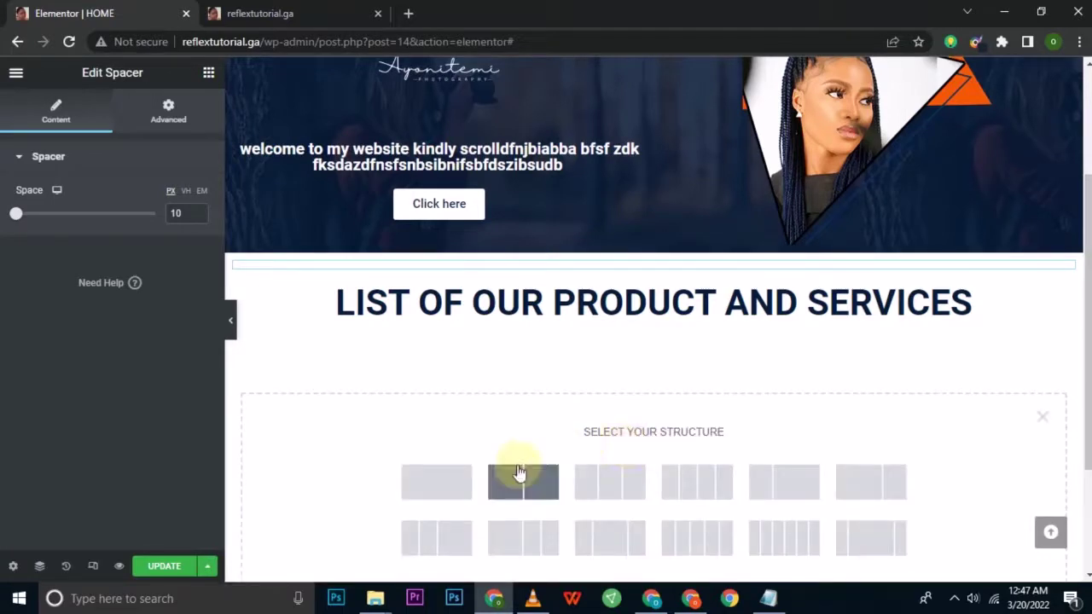
{"action": "left_click", "coordinate": [611, 483]}
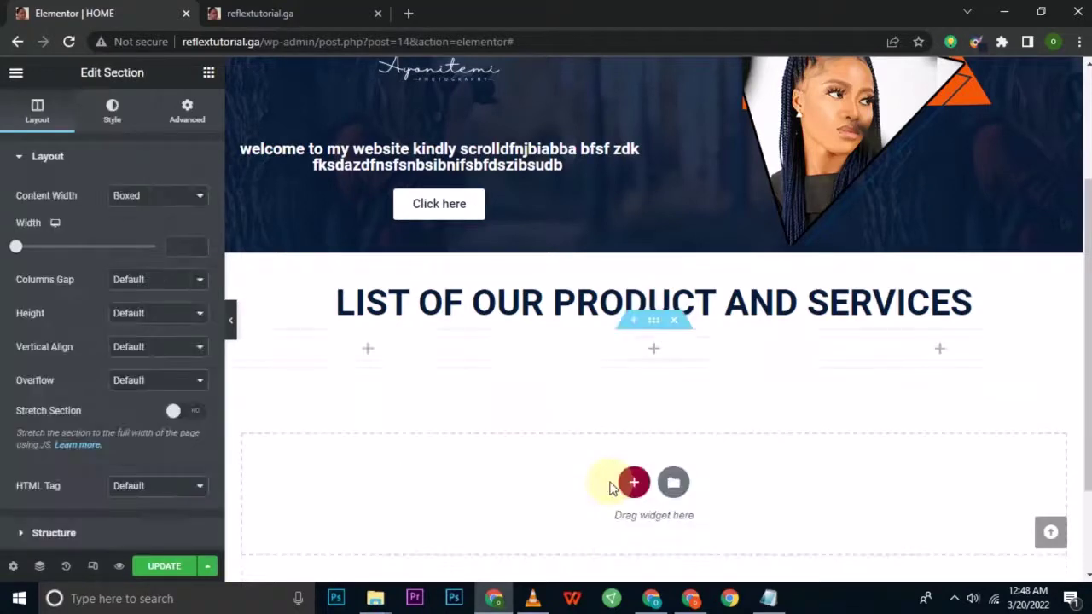
{"action": "scroll", "coordinate": [653, 341], "scroll_direction": "down", "scroll_amount": 2}
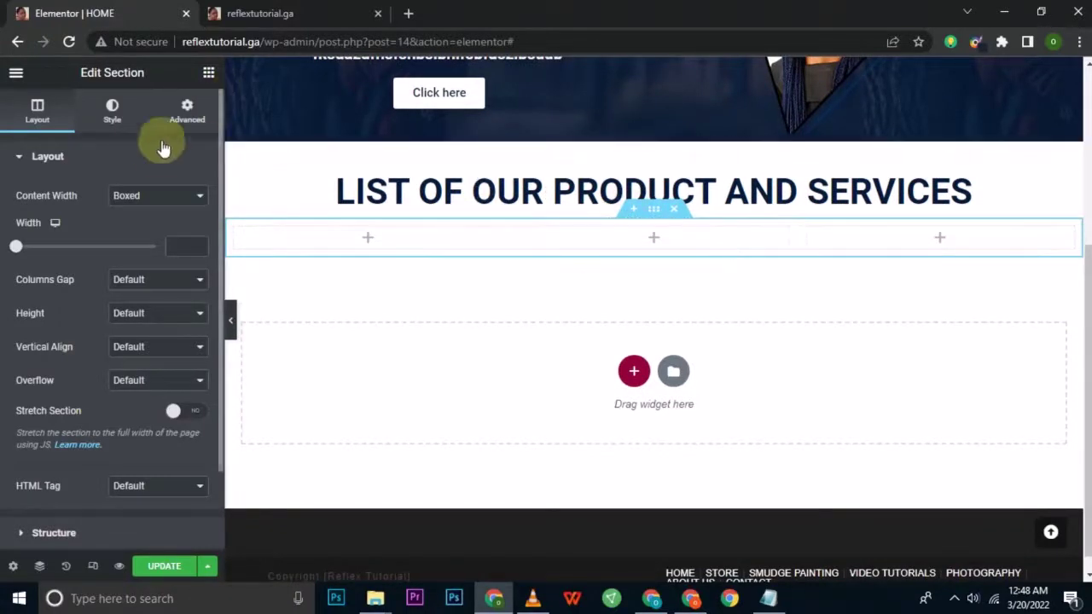
{"action": "left_click", "coordinate": [208, 77]}
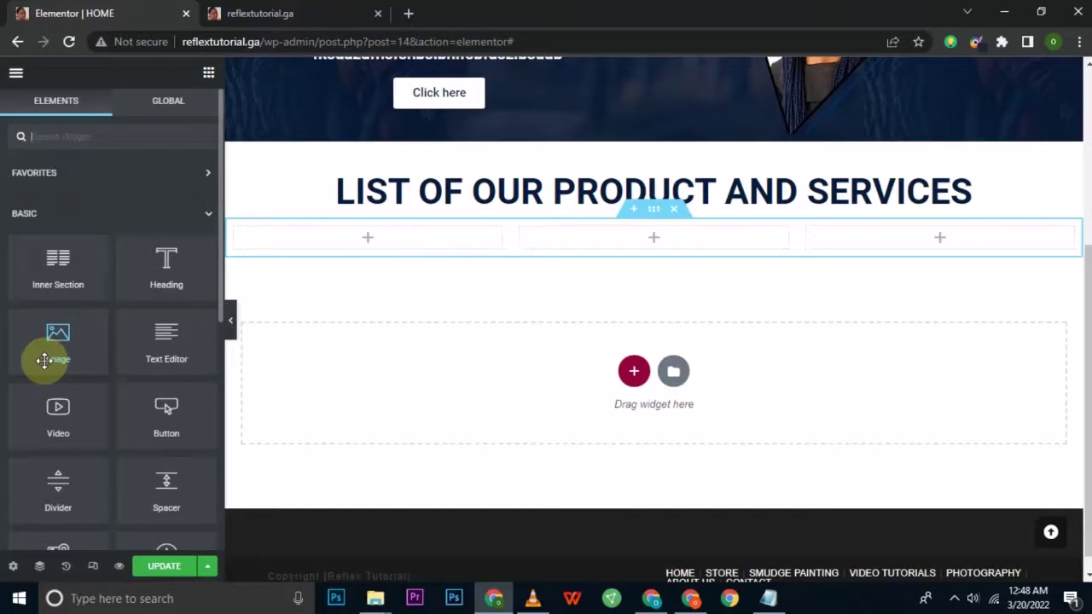
- Drop an Image widget into each of the first, second and third columns
{"action": "left_click_drag", "start_coordinate": [44, 360], "coordinate": [336, 237]}
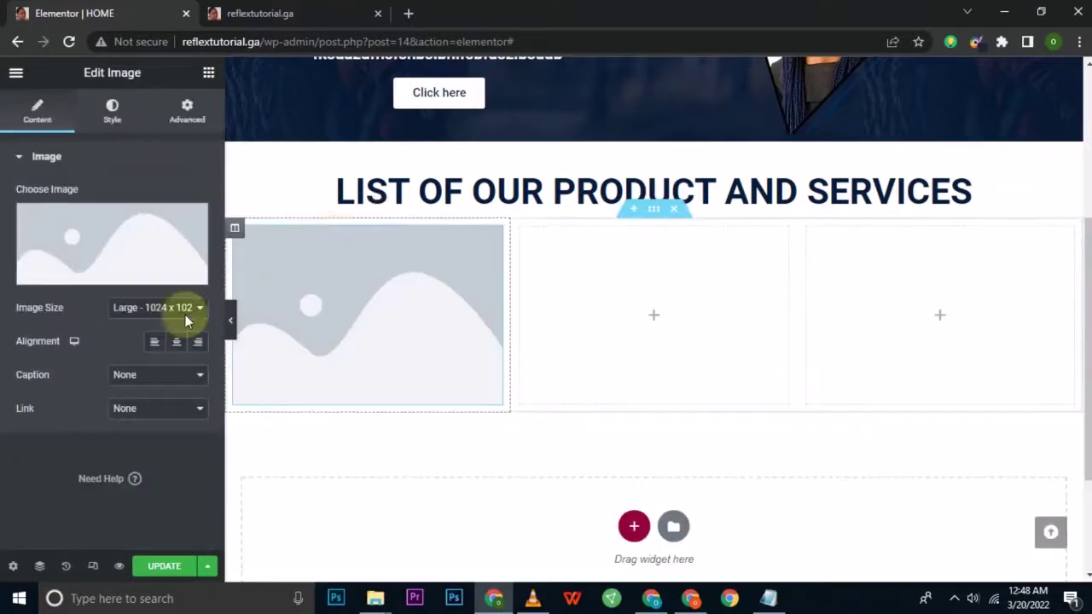
{"action": "left_click", "coordinate": [208, 76]}
{"action": "left_click_drag", "start_coordinate": [54, 361], "coordinate": [630, 343]}
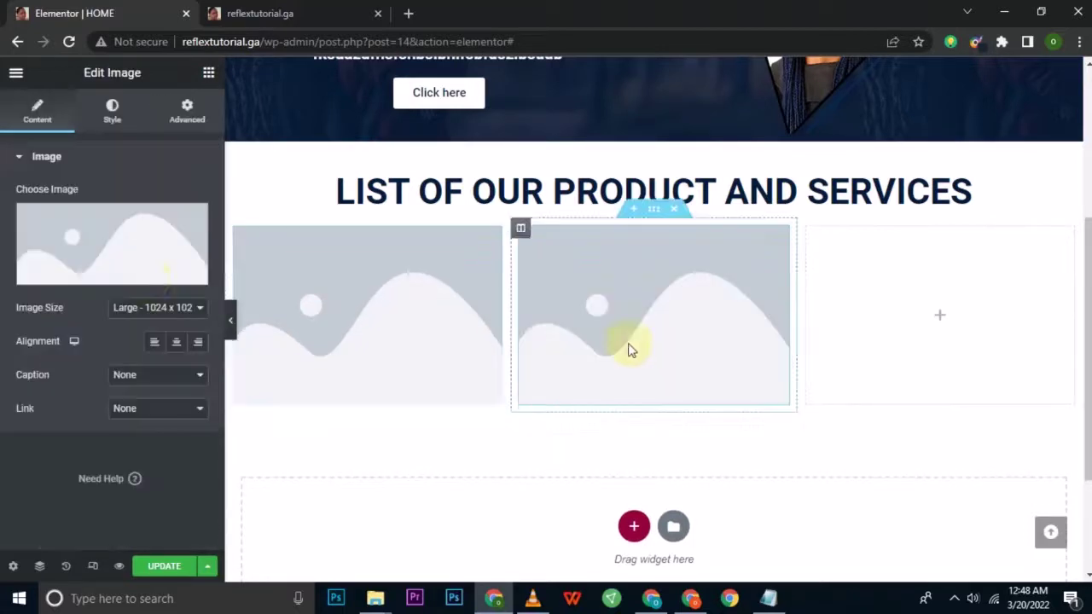
{"action": "left_click", "coordinate": [208, 73]}
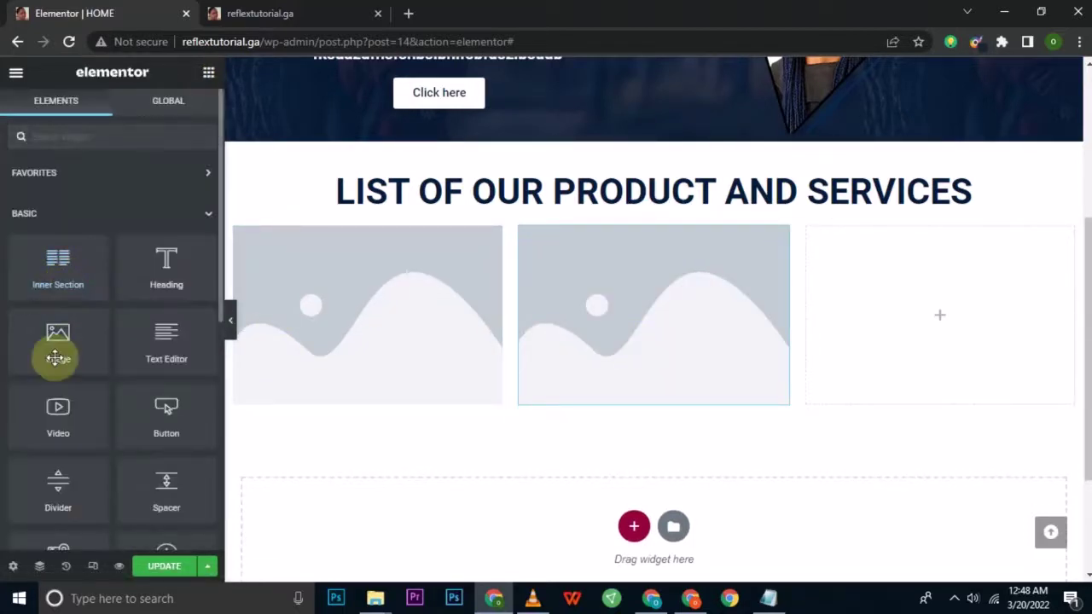
{"action": "left_click_drag", "start_coordinate": [53, 358], "coordinate": [901, 325]}
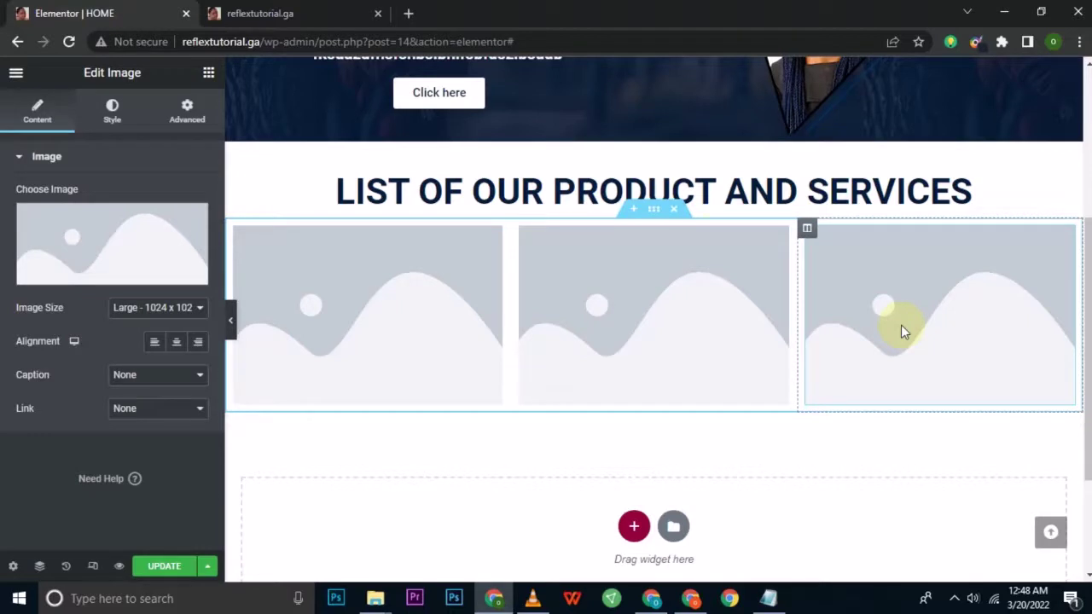
{"action": "left_click", "coordinate": [209, 71]}
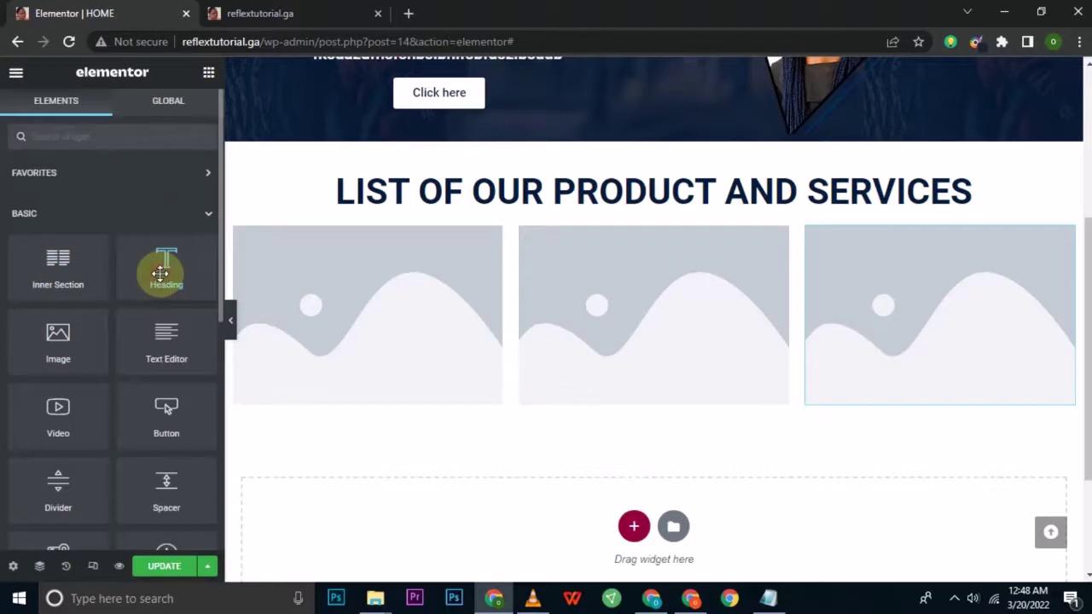
- Drop a Heading widget under the image in each of the three columns
{"action": "left_click_drag", "start_coordinate": [160, 273], "coordinate": [317, 406]}
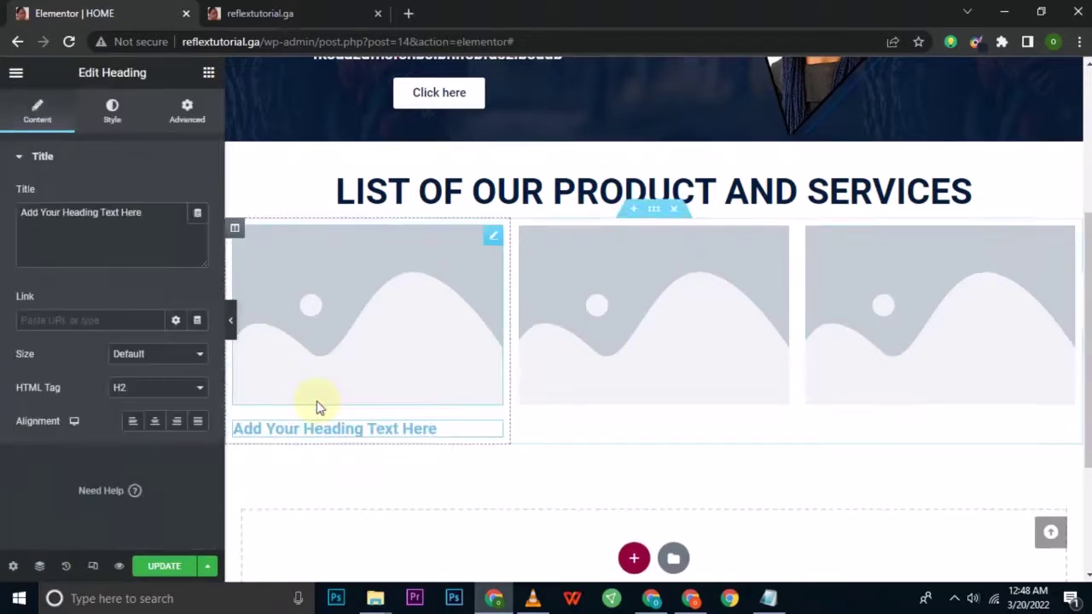
{"action": "left_click", "coordinate": [207, 78]}
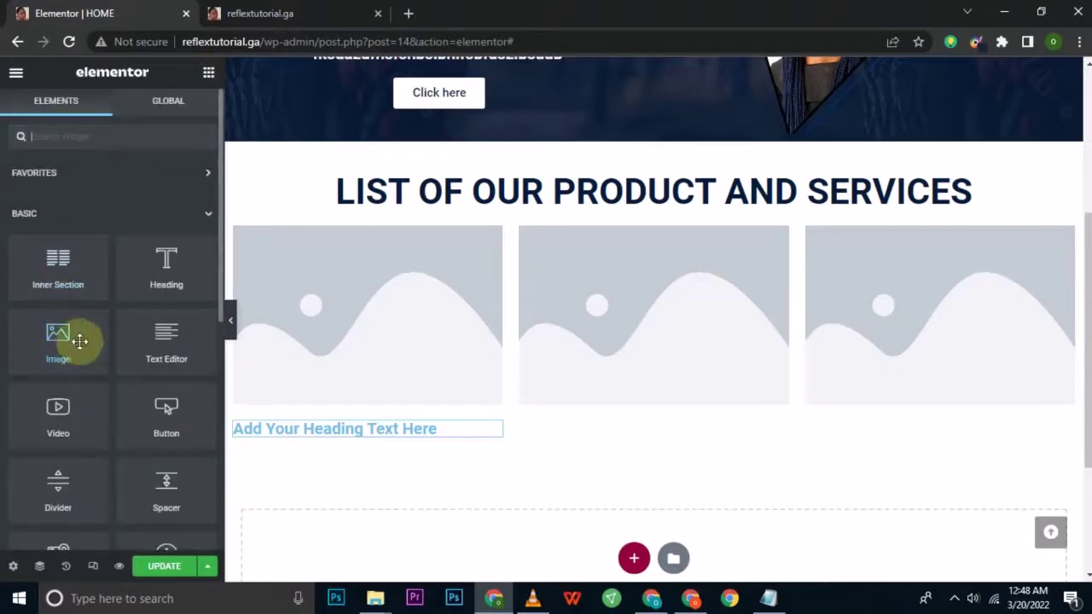
{"action": "left_click_drag", "start_coordinate": [159, 281], "coordinate": [619, 399]}
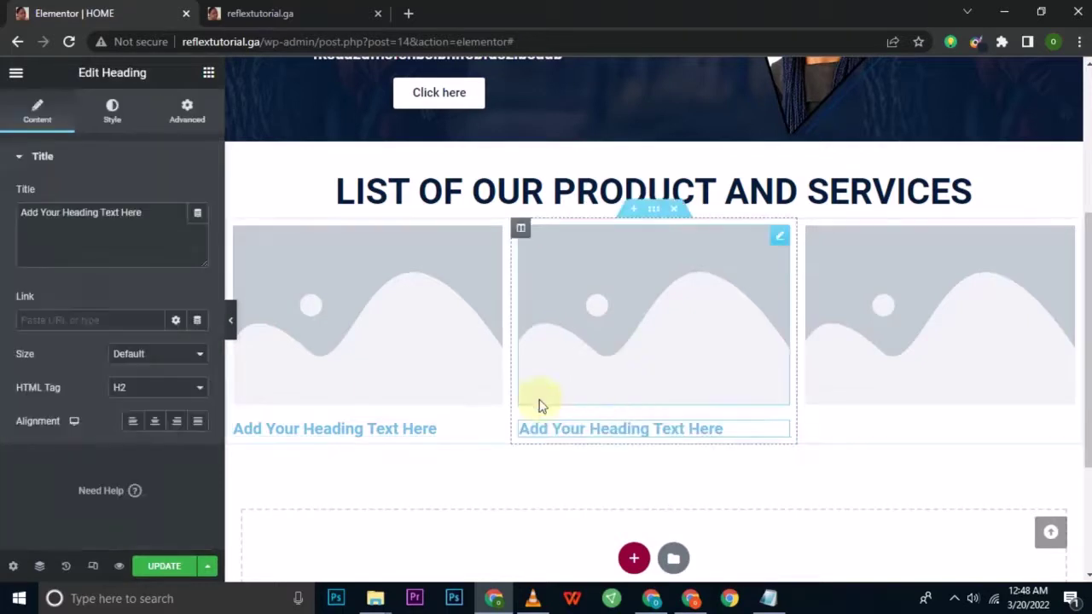
{"action": "left_click", "coordinate": [207, 72]}
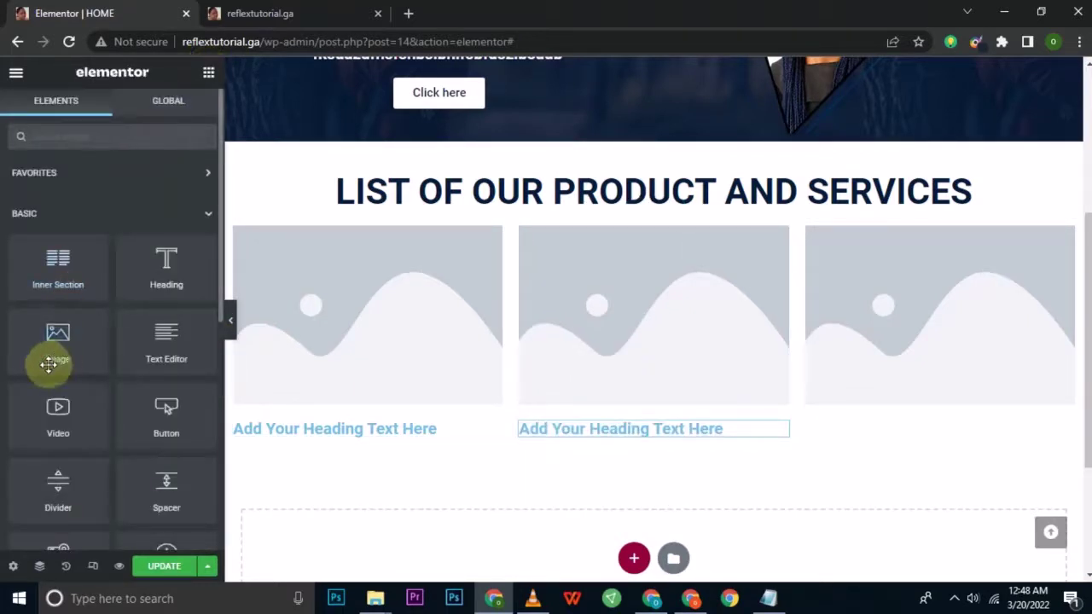
{"action": "left_click_drag", "start_coordinate": [49, 364], "coordinate": [45, 312]}
{"action": "left_click_drag", "start_coordinate": [161, 262], "coordinate": [926, 396]}
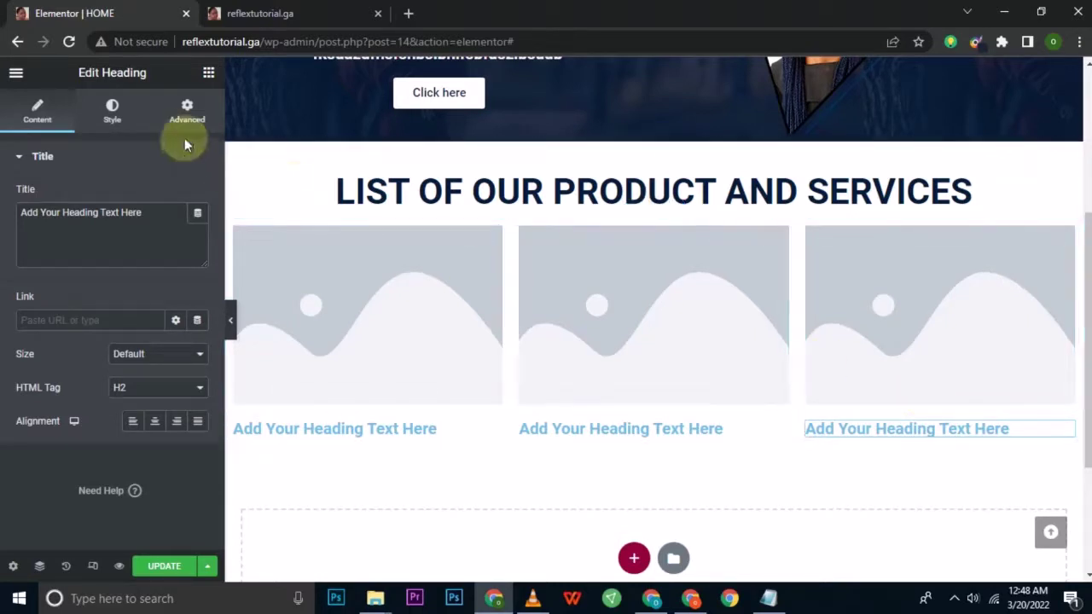
{"action": "left_click", "coordinate": [208, 73]}
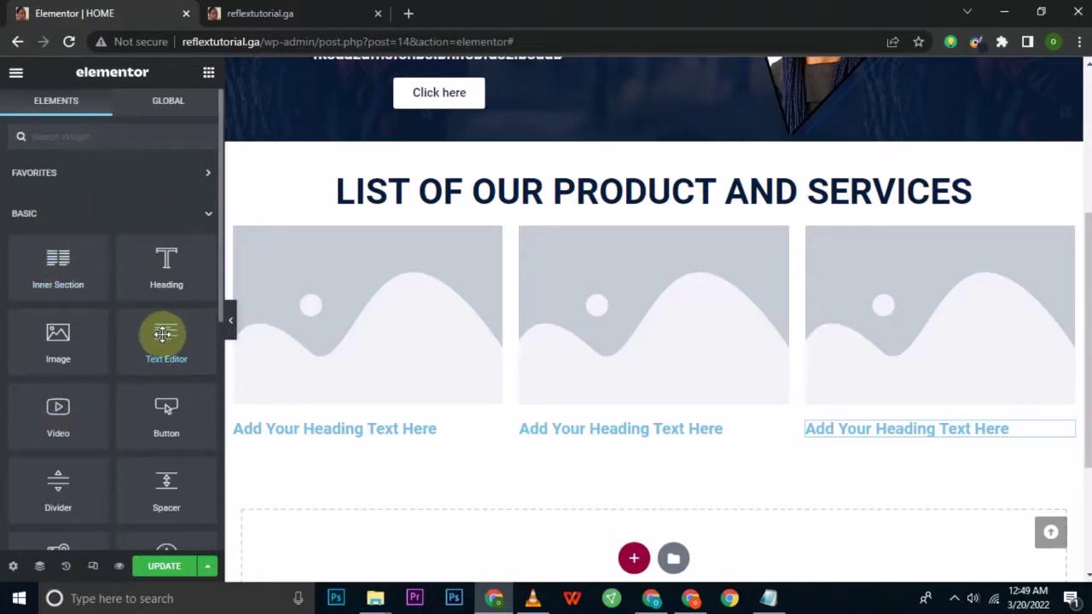
- Add a Lorem ipsum Text Editor widget beneath each column's heading
{"action": "left_click_drag", "start_coordinate": [163, 334], "coordinate": [297, 434]}
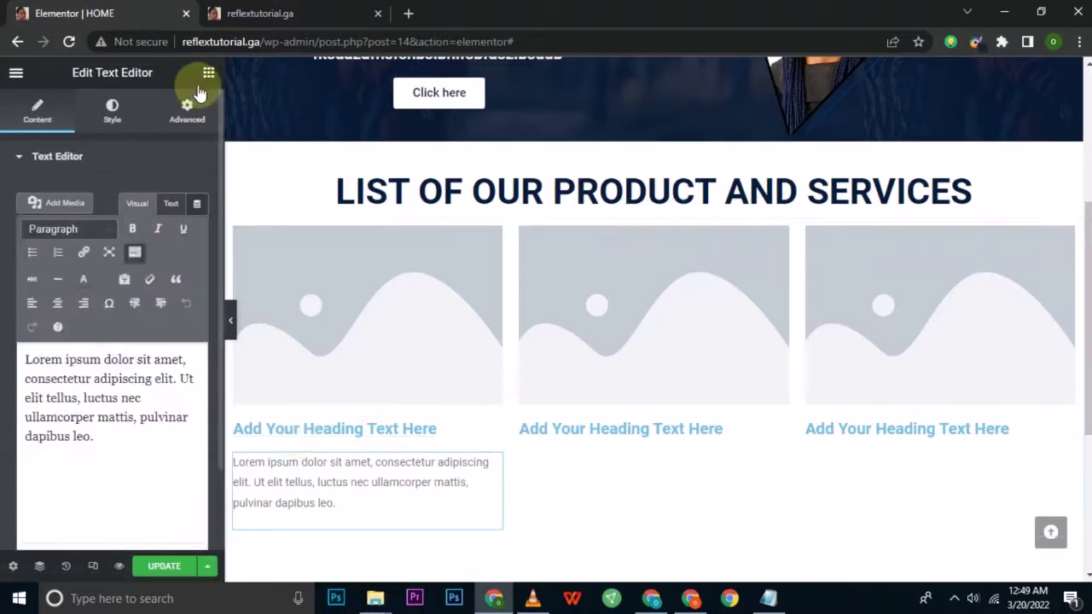
{"action": "left_click", "coordinate": [208, 73]}
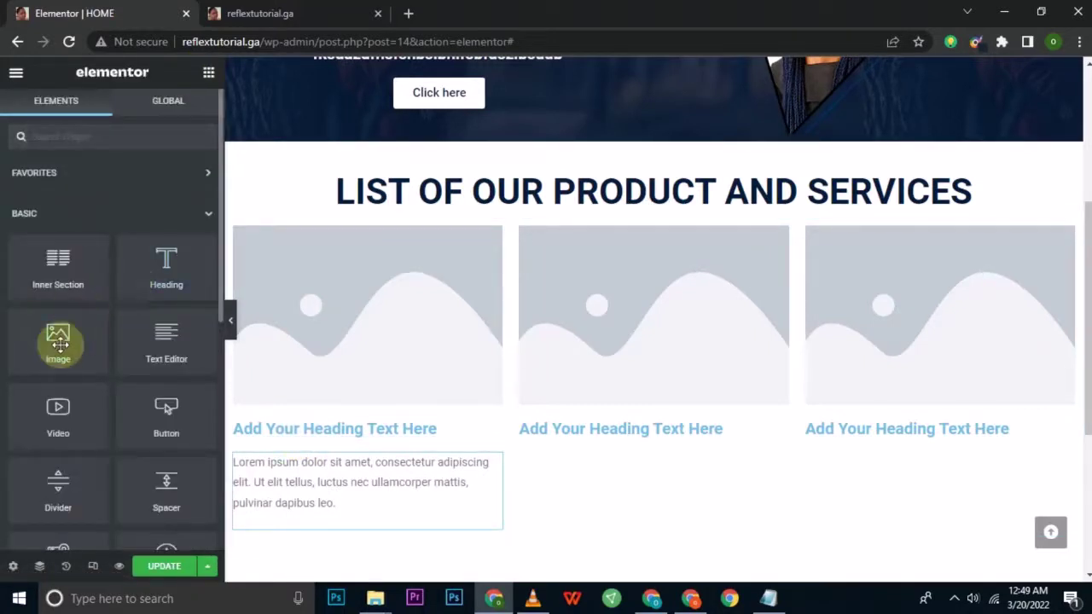
{"action": "left_click_drag", "start_coordinate": [171, 349], "coordinate": [612, 435]}
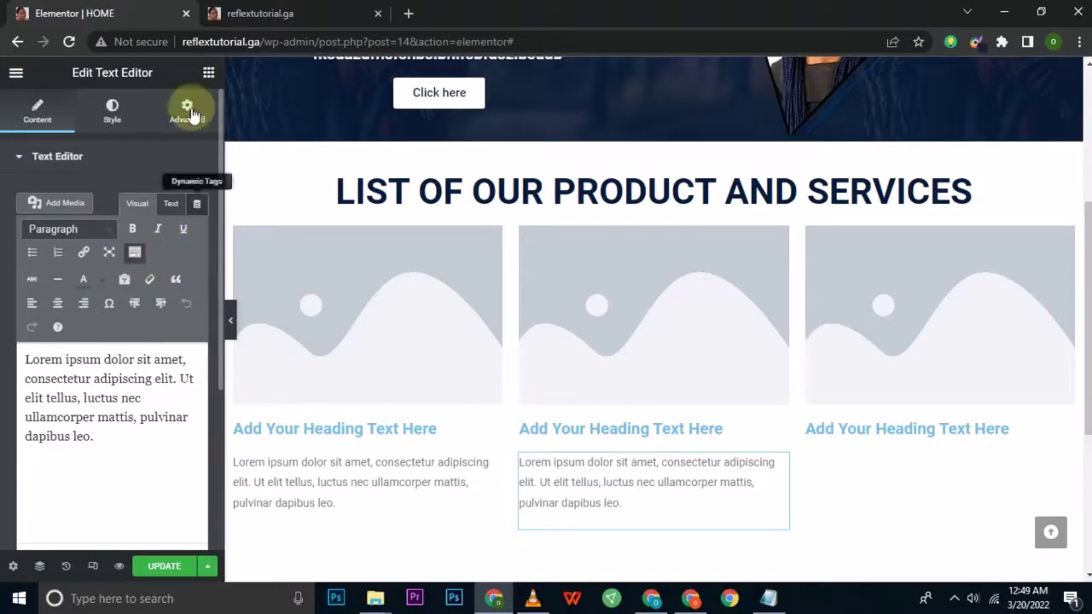
{"action": "left_click", "coordinate": [209, 73]}
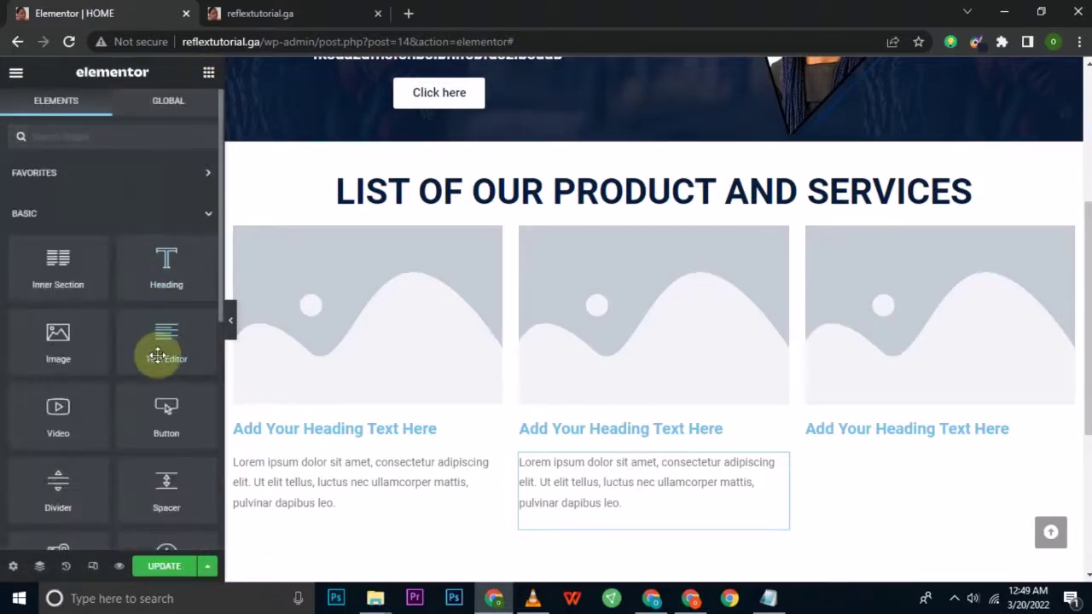
{"action": "left_click_drag", "start_coordinate": [157, 355], "coordinate": [892, 429]}
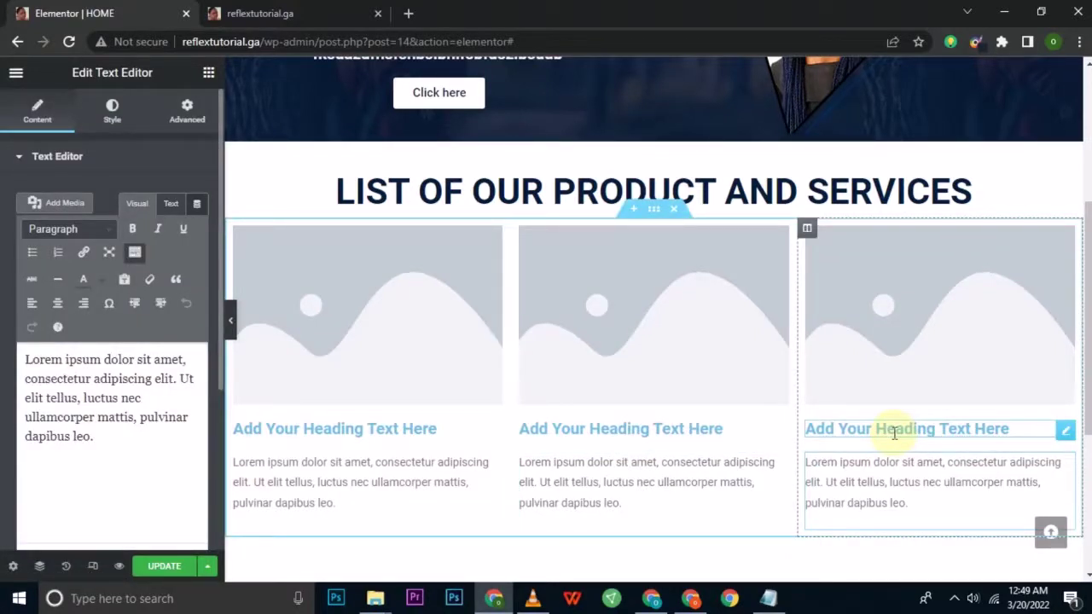
{"action": "left_click", "coordinate": [208, 72]}
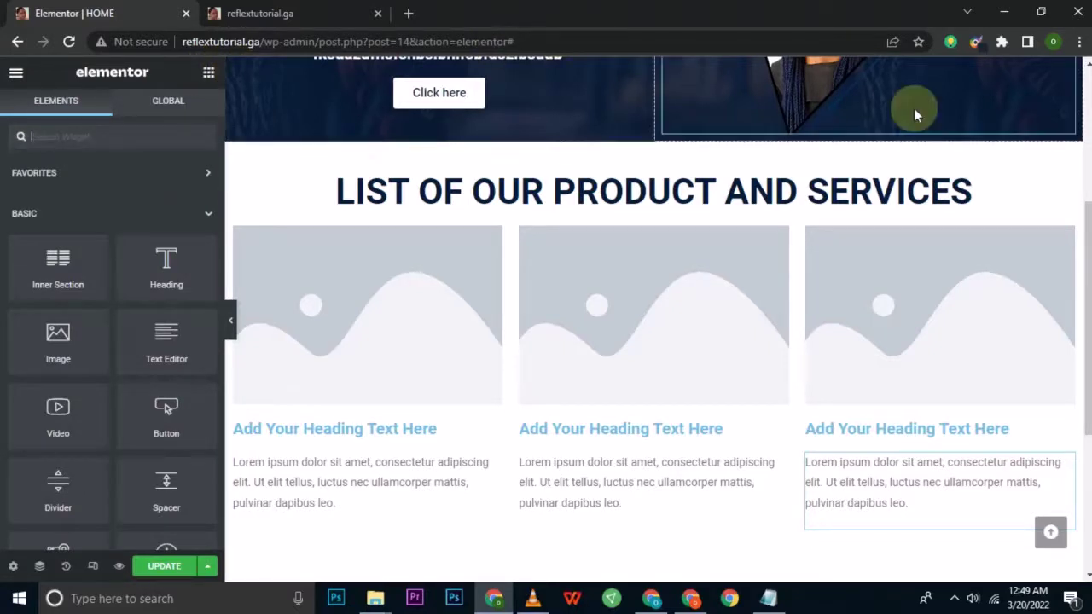
{"action": "scroll", "coordinate": [916, 112], "scroll_direction": "up", "scroll_amount": 2}
{"action": "scroll", "coordinate": [653, 307], "scroll_direction": "up", "scroll_amount": 2}
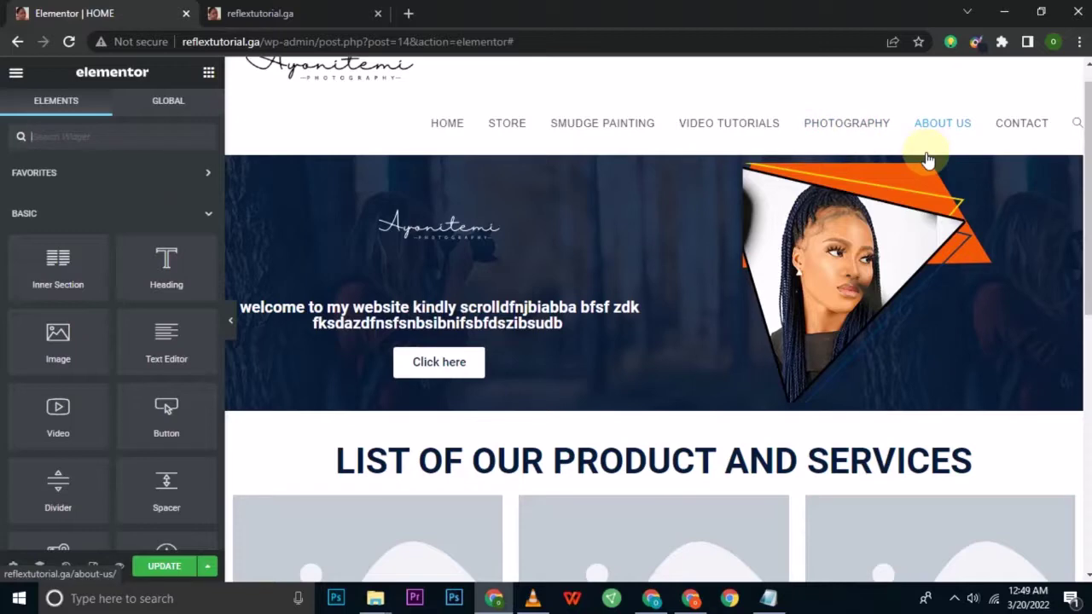
- Drag a Button widget under the text in the first, second and third service columns
{"action": "scroll", "coordinate": [1085, 196], "scroll_direction": "down", "scroll_amount": 4}
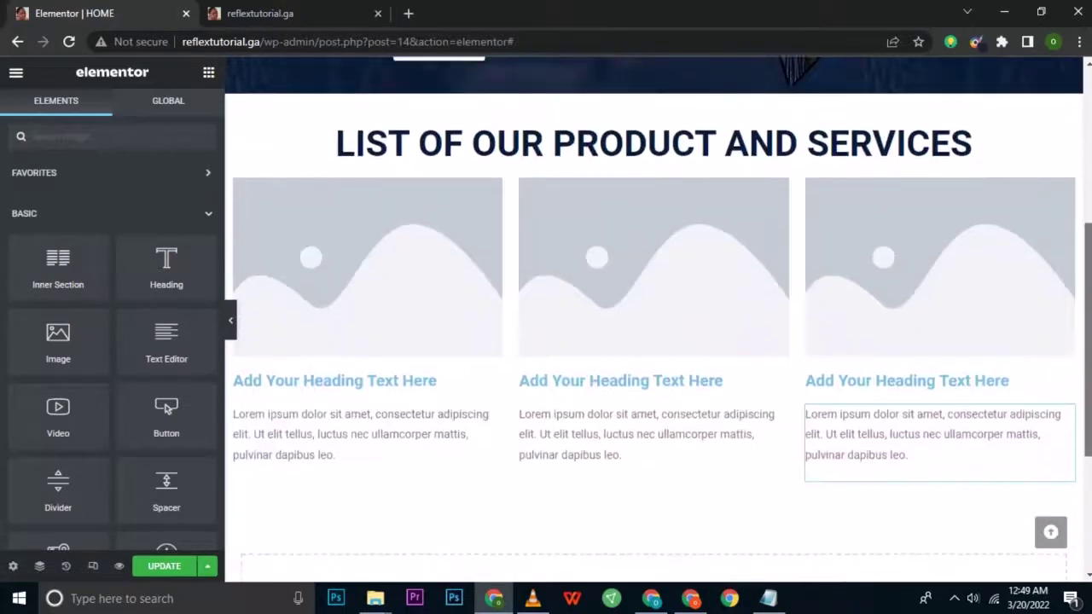
{"action": "scroll", "coordinate": [653, 312], "scroll_direction": "up", "scroll_amount": 1}
{"action": "scroll", "coordinate": [654, 320], "scroll_direction": "down", "scroll_amount": 1}
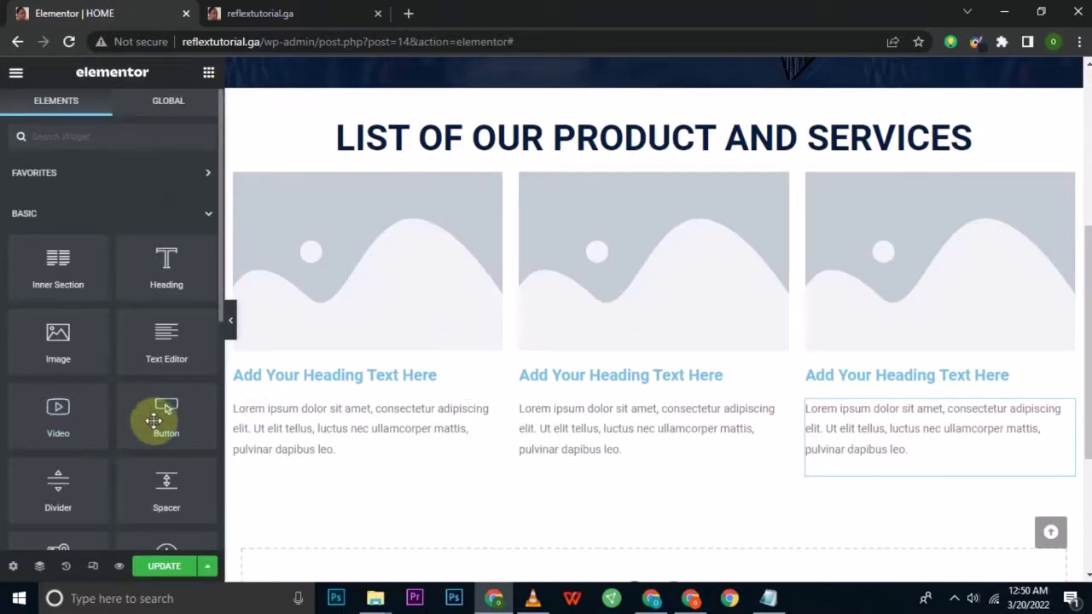
{"action": "left_click_drag", "start_coordinate": [161, 419], "coordinate": [300, 474]}
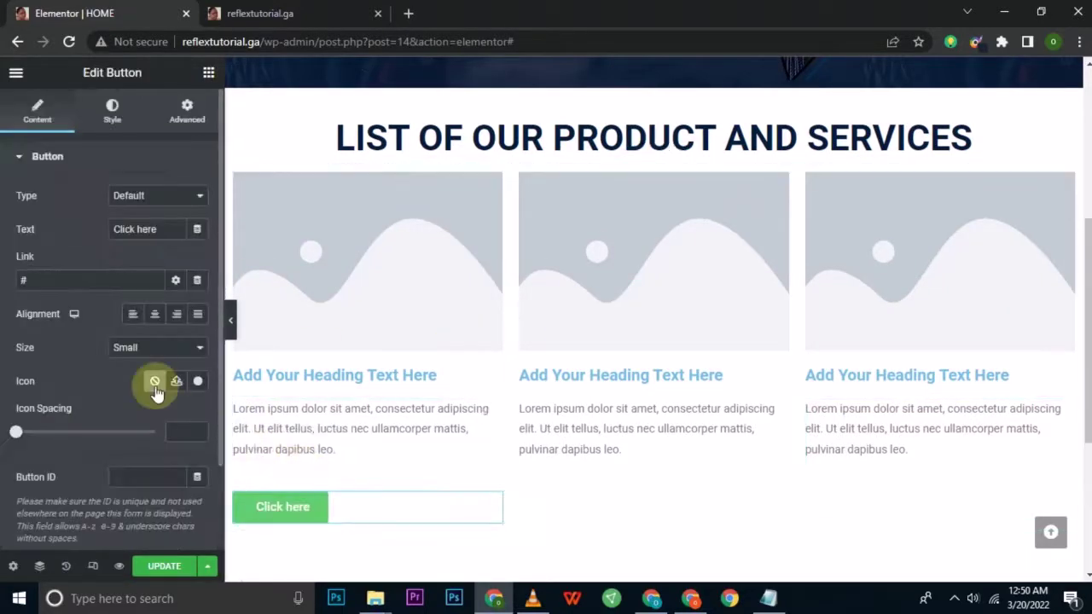
{"action": "left_click", "coordinate": [206, 73]}
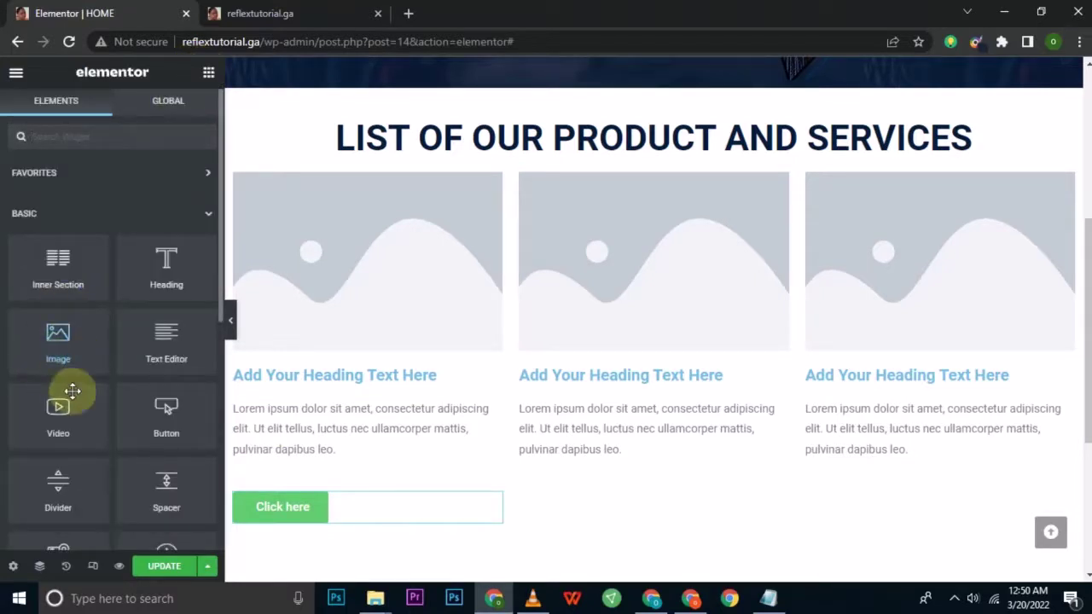
{"action": "left_click_drag", "start_coordinate": [54, 339], "coordinate": [99, 307]}
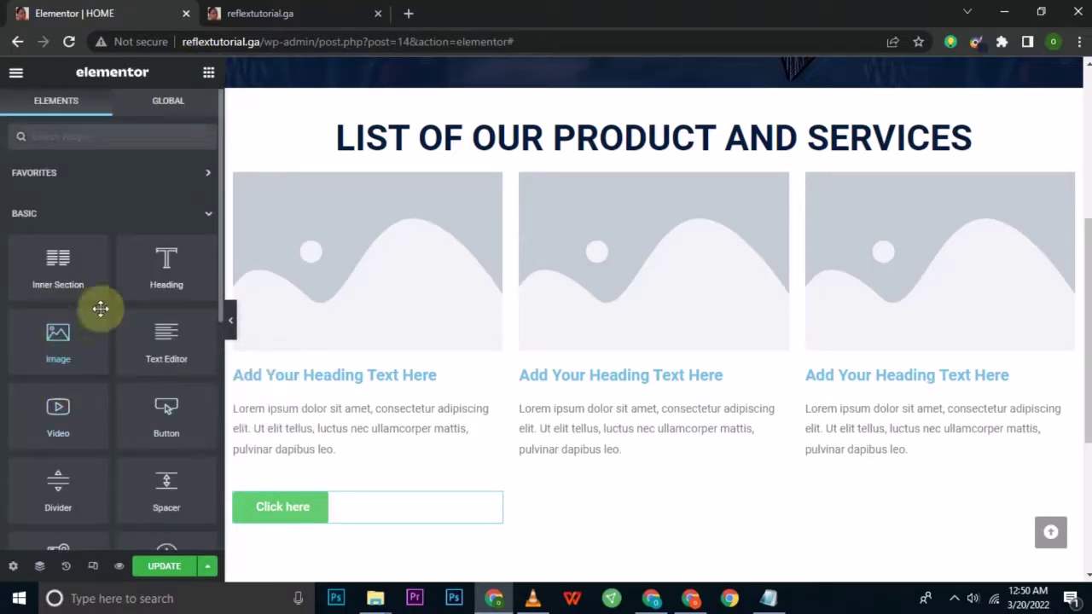
{"action": "left_click_drag", "start_coordinate": [154, 429], "coordinate": [587, 474]}
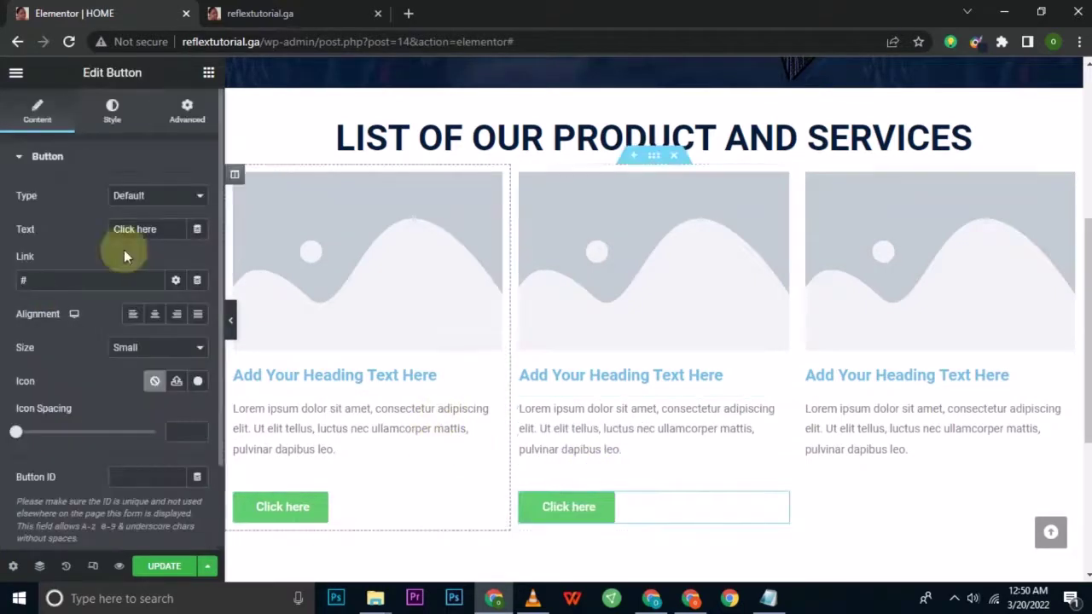
{"action": "left_click", "coordinate": [208, 72]}
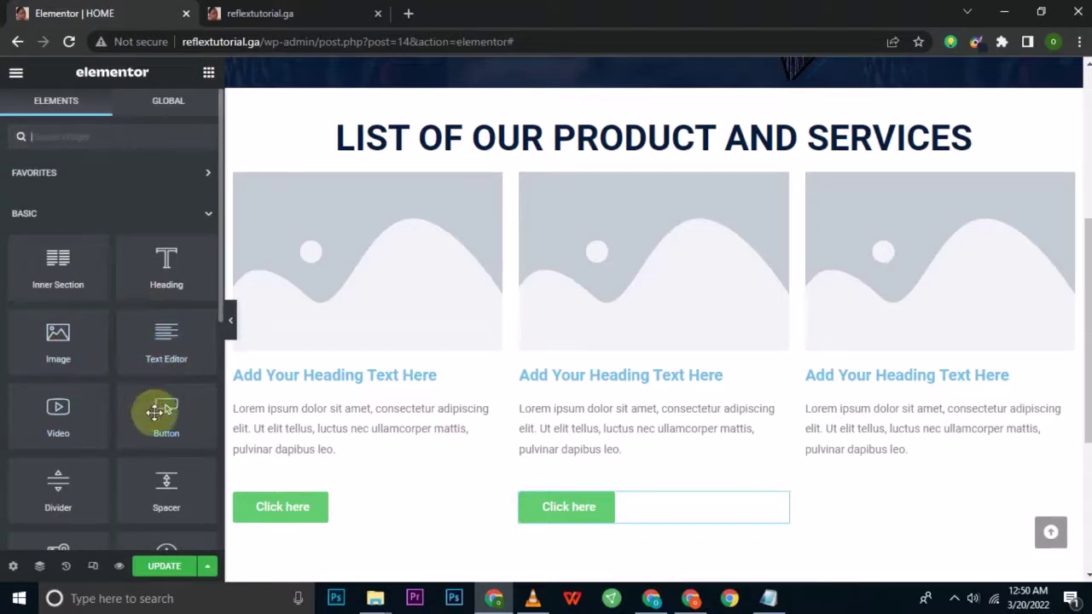
{"action": "left_click_drag", "start_coordinate": [162, 415], "coordinate": [902, 454]}
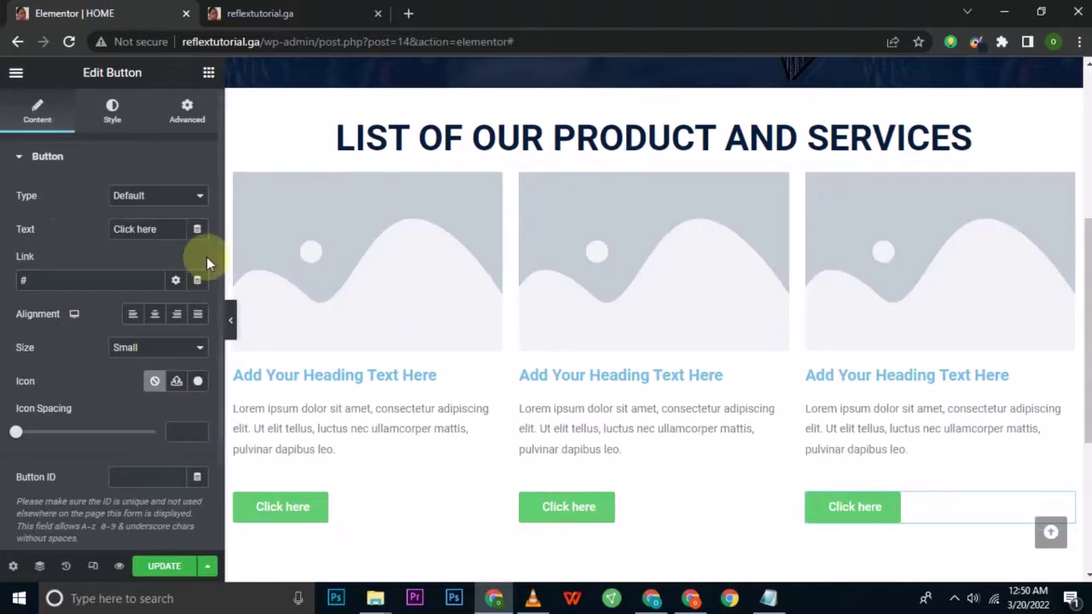
- Open the Insert Media Upload files pane for the first column's image
{"action": "left_click", "coordinate": [331, 267]}
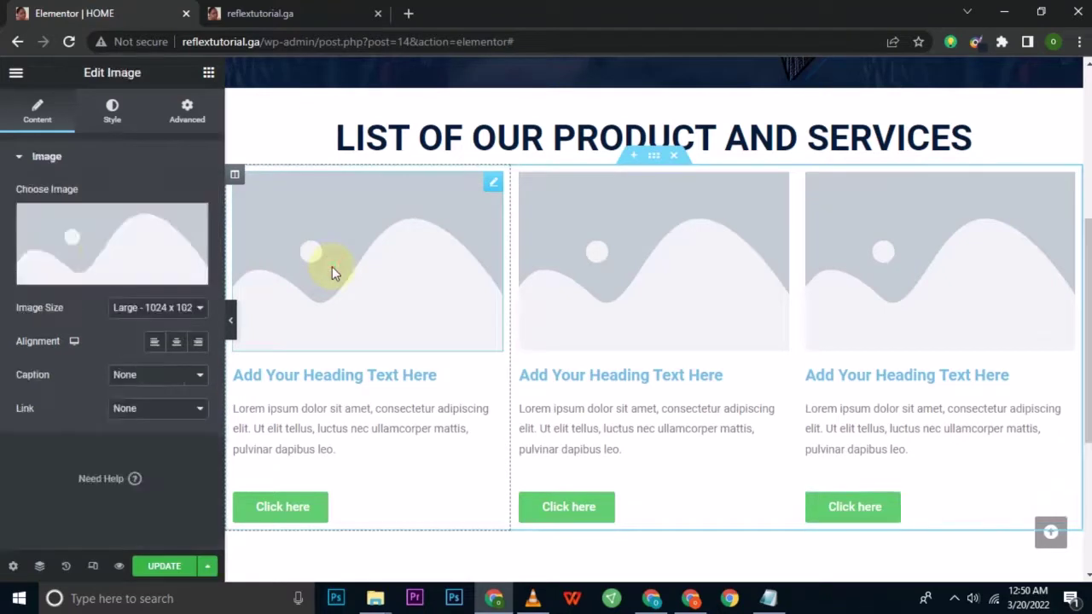
{"action": "mouse_move", "coordinate": [90, 244]}
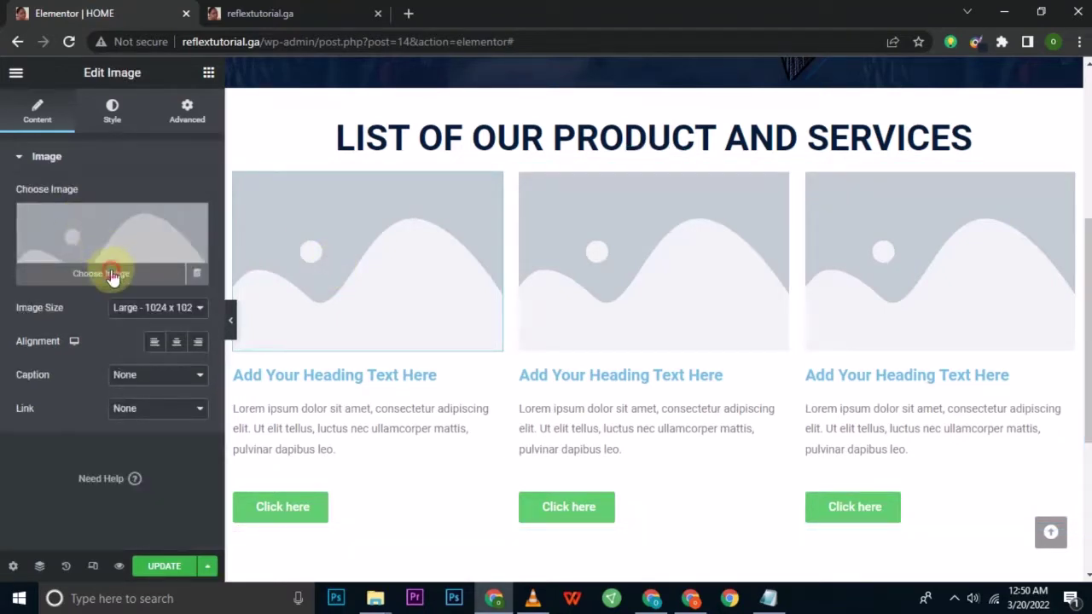
{"action": "left_click", "coordinate": [111, 275]}
{"action": "left_click", "coordinate": [211, 136]}
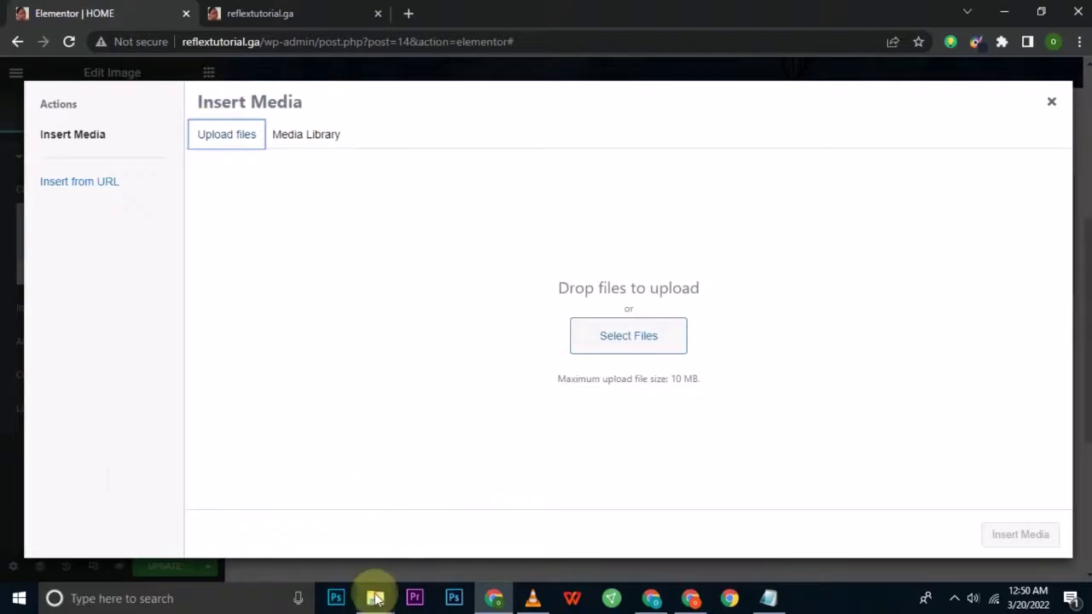
- Browse the photo thumbnails in the website folder to compare them
{"action": "mouse_move", "coordinate": [375, 598]}
{"action": "left_click", "coordinate": [552, 529]}
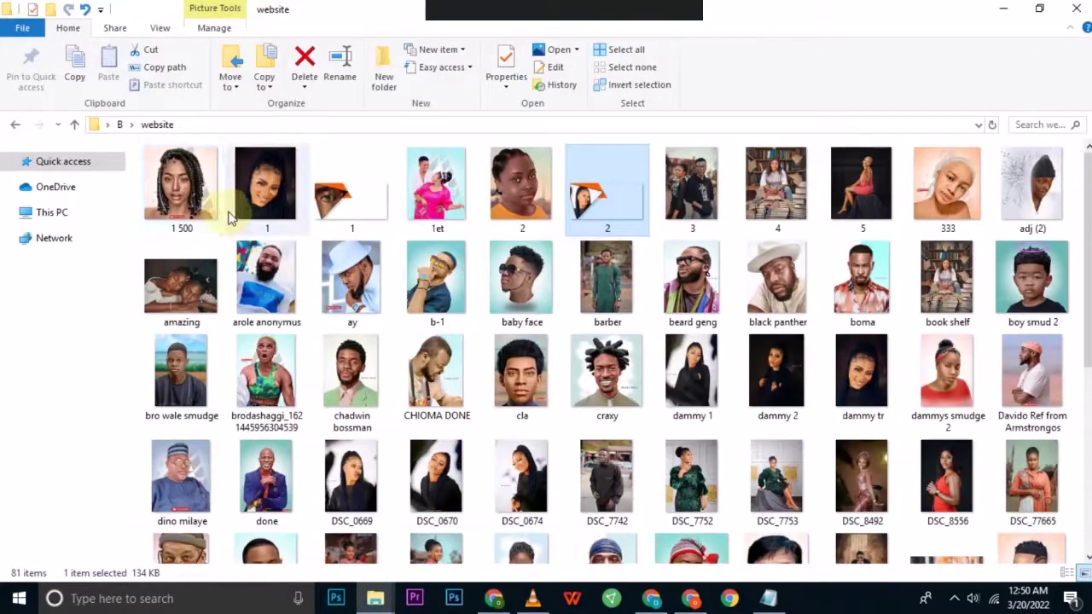
{"action": "left_click", "coordinate": [259, 218]}
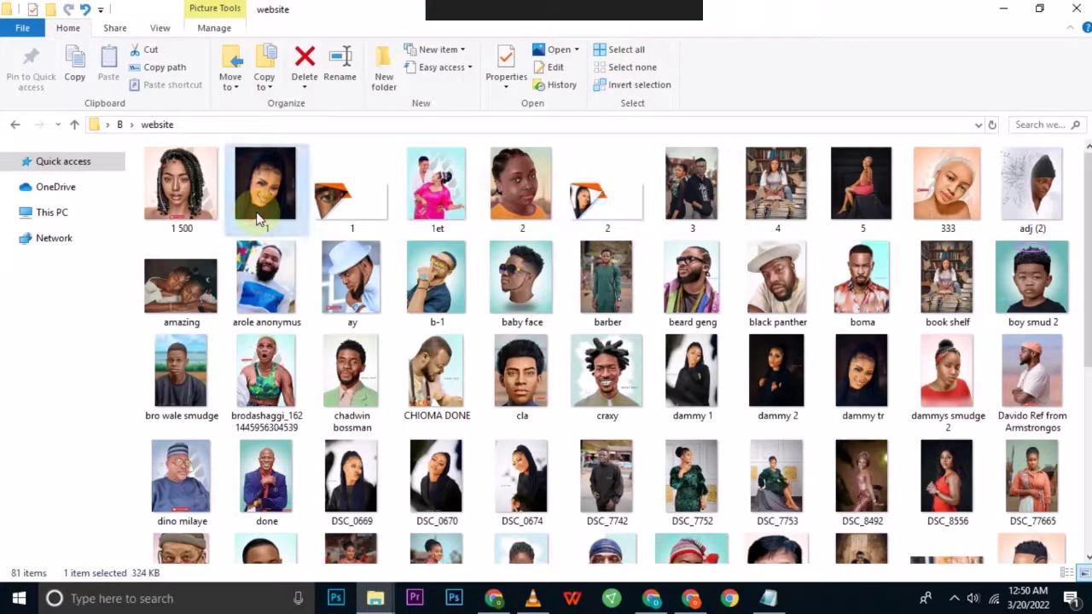
{"action": "key", "text": "Right"}
{"action": "key", "text": "Right"}
{"action": "key", "text": "Right"}
{"action": "key", "text": "Right"}
{"action": "key", "text": "Down"}
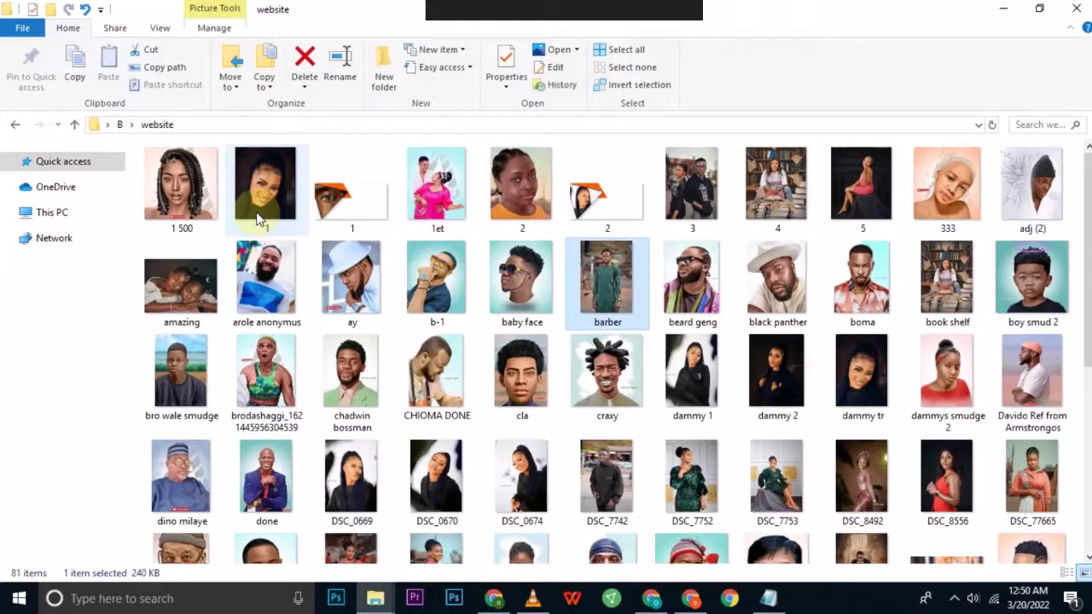
{"action": "key", "text": "Right"}
{"action": "key", "text": "Down"}
{"action": "key", "text": "Down"}
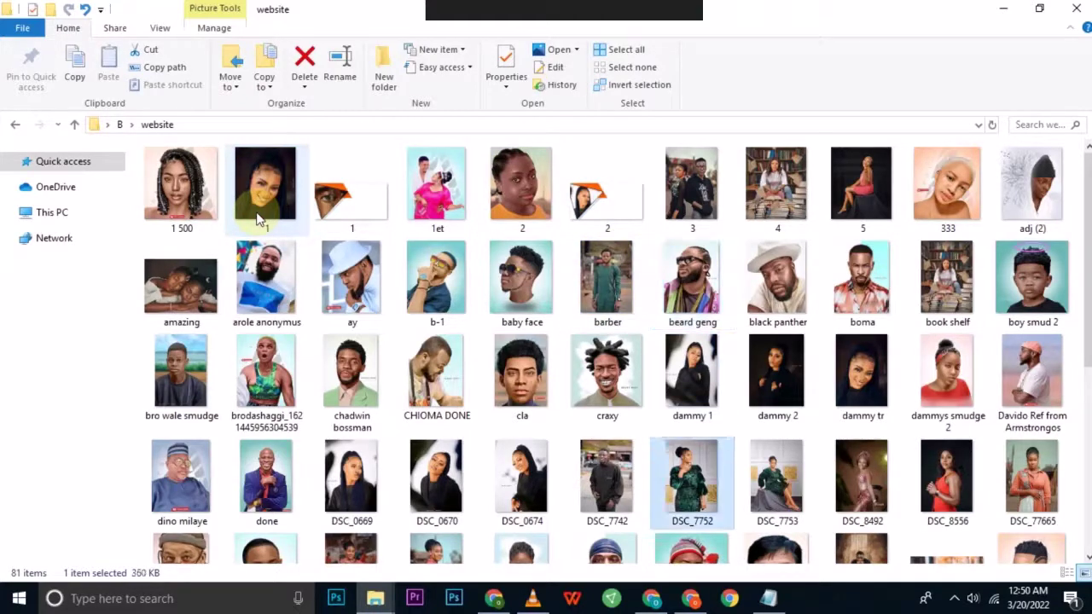
{"action": "key", "text": "Left"}
{"action": "key", "text": "Left"}
{"action": "key", "text": "Left"}
{"action": "key", "text": "Left"}
{"action": "key", "text": "Down"}
{"action": "key", "text": "Down"}
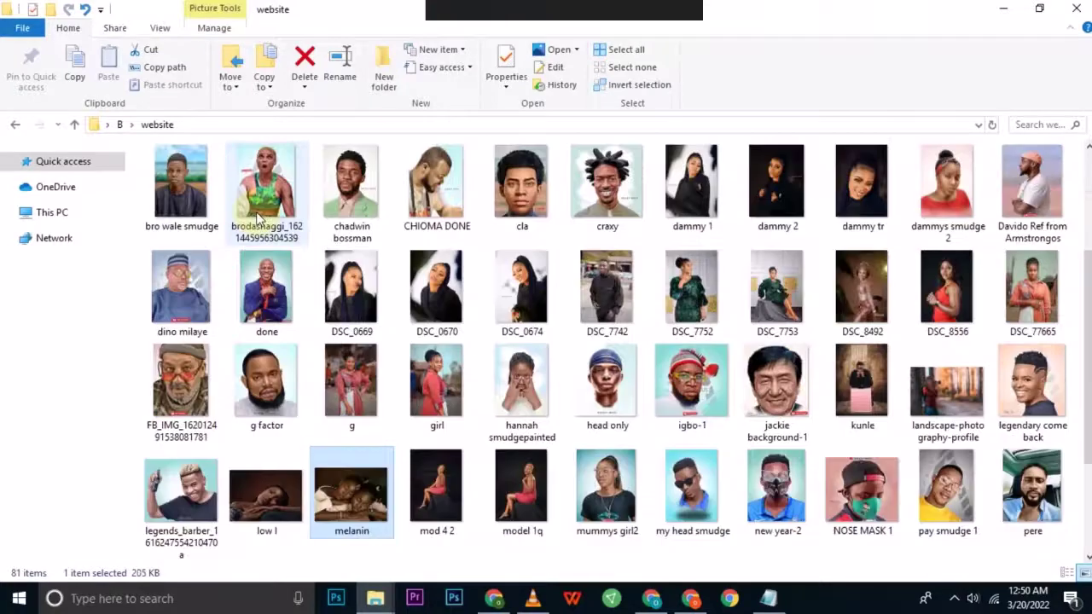
{"action": "key", "text": "Down"}
{"action": "key", "text": "Down"}
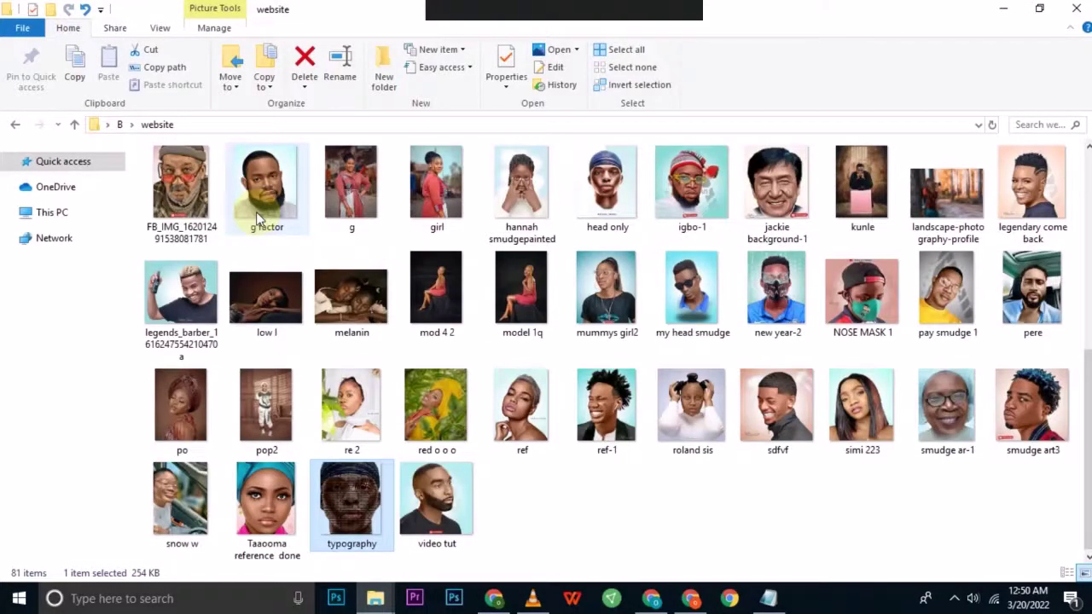
{"action": "key", "text": "Up"}
{"action": "key", "text": "Up"}
{"action": "key", "text": "Up"}
{"action": "key", "text": "Up"}
{"action": "key", "text": "Up"}
{"action": "key", "text": "Up"}
{"action": "key", "text": "Up"}
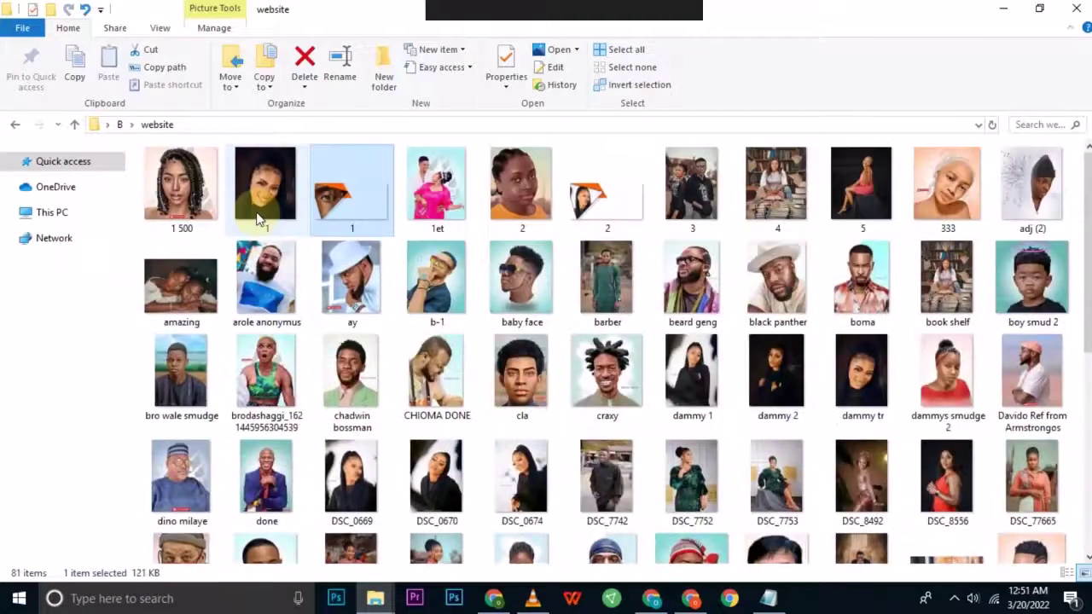
{"action": "key", "text": "Right"}
{"action": "key", "text": "Right"}
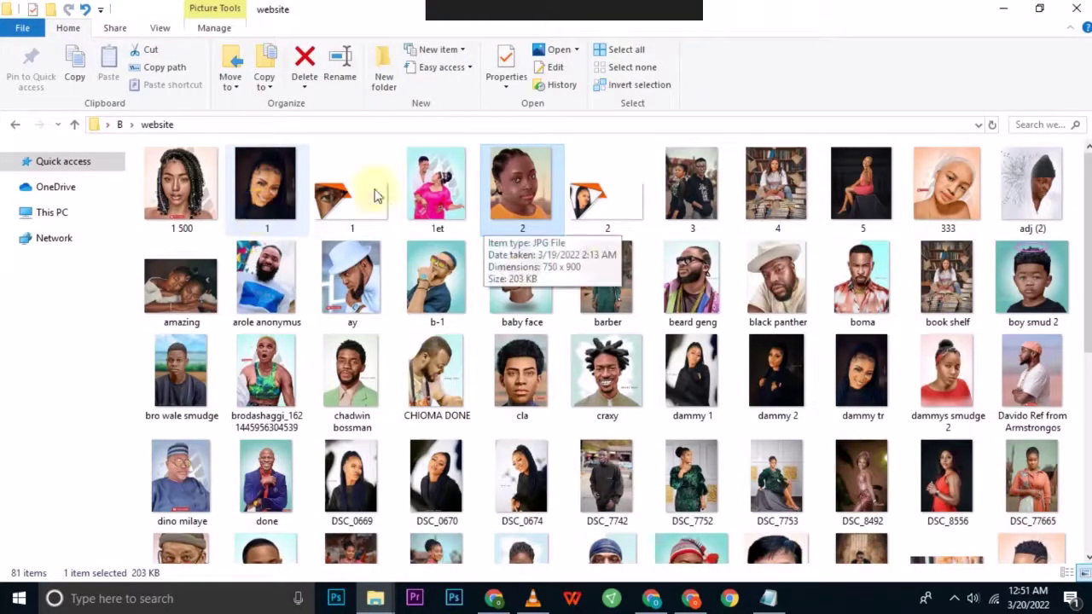
- Preview photo 2, then drag it onto the Elementor upload area
{"action": "double_click", "coordinate": [499, 209]}
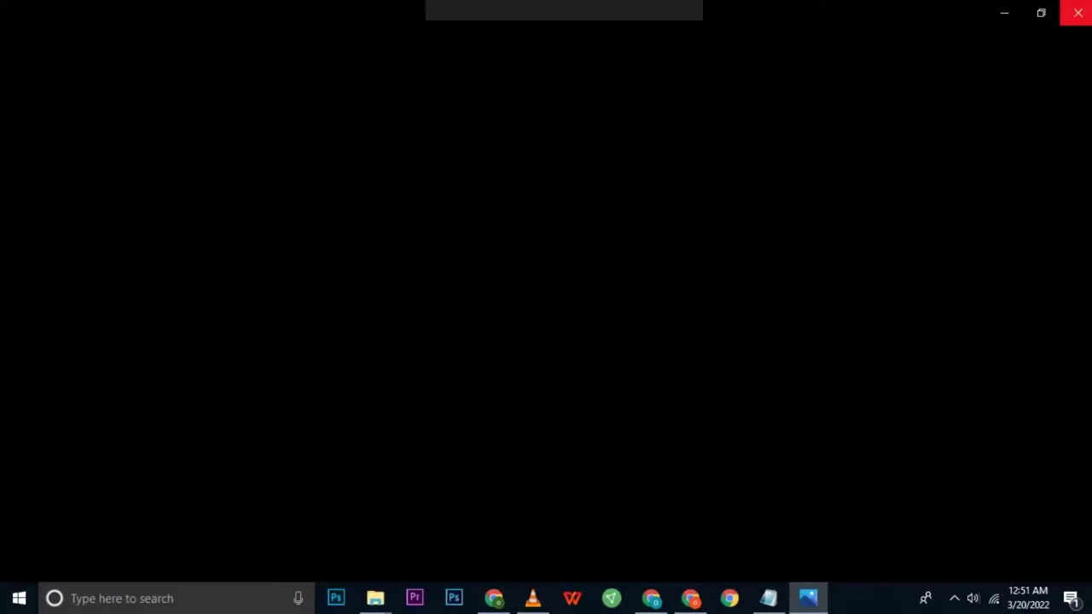
{"action": "left_click", "coordinate": [1077, 13]}
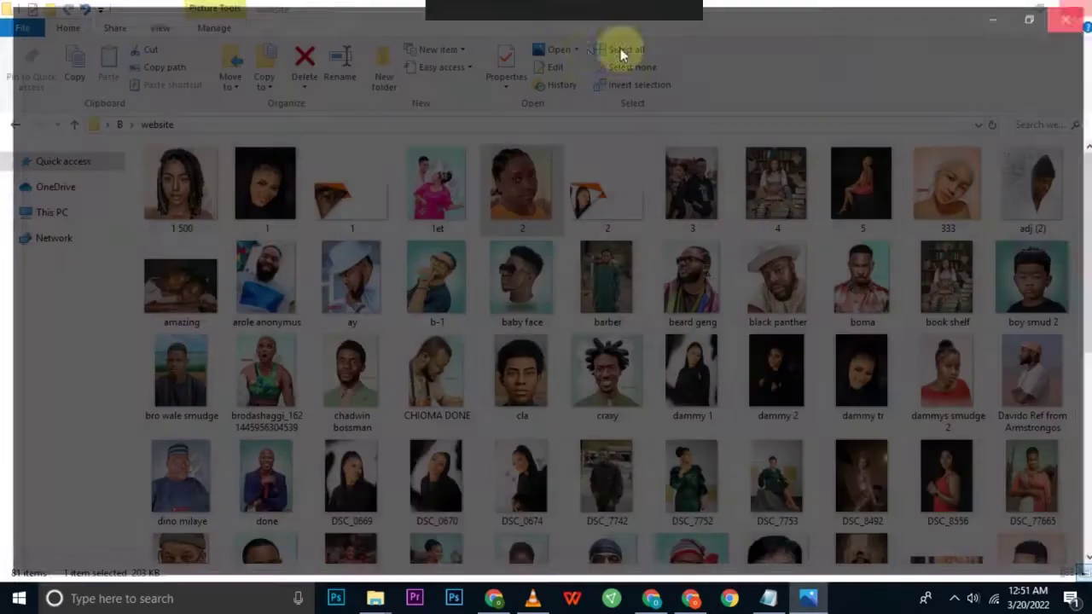
{"action": "left_click_drag", "start_coordinate": [520, 183], "coordinate": [599, 343]}
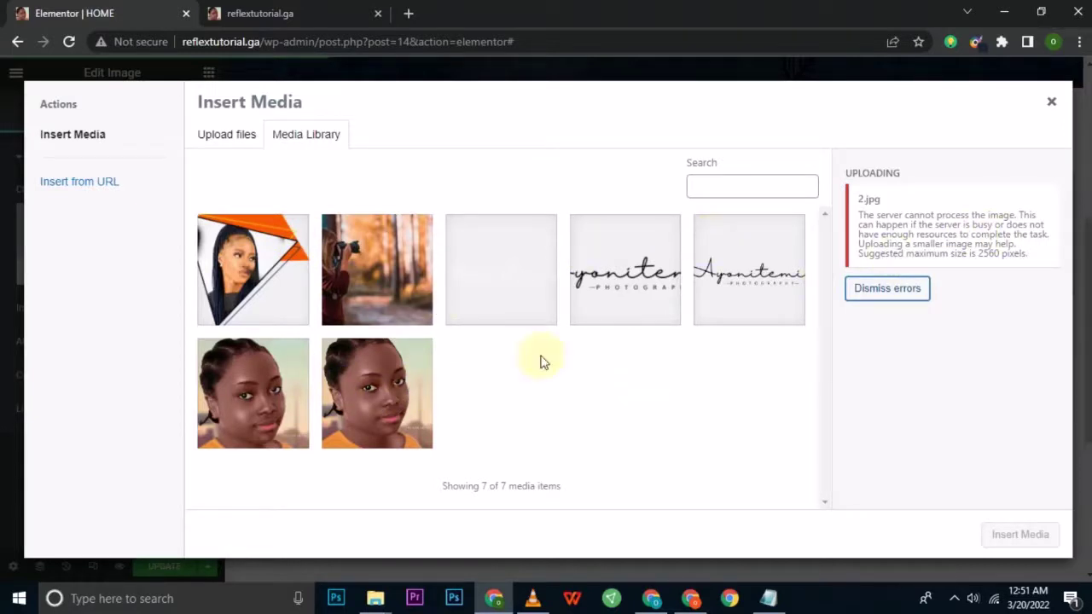
- Insert the uploaded 2.jpg portrait as the first column's image
{"action": "left_click", "coordinate": [355, 411]}
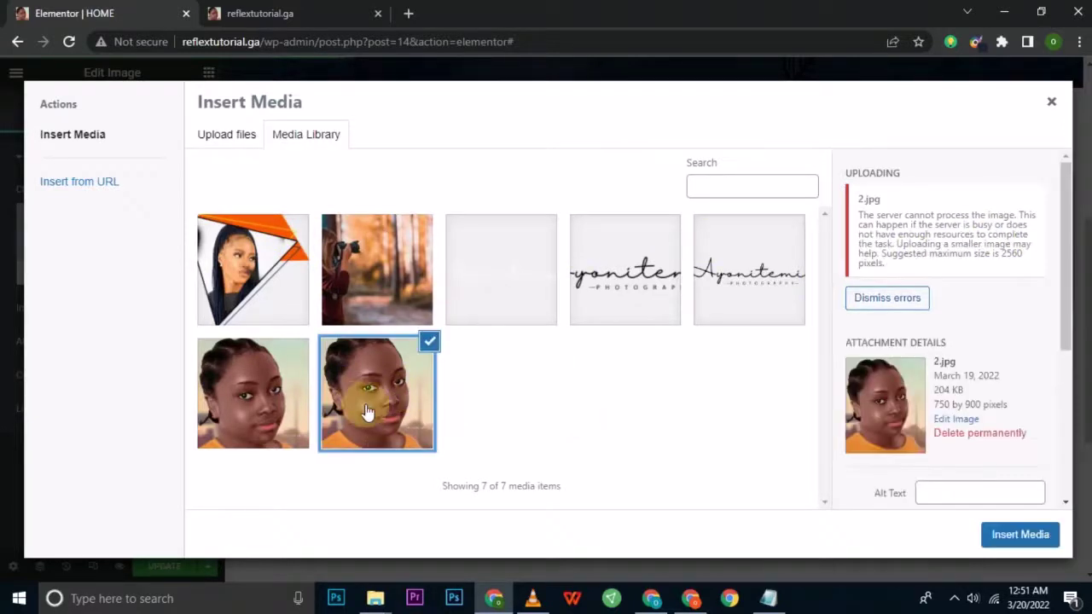
{"action": "left_click", "coordinate": [1035, 532]}
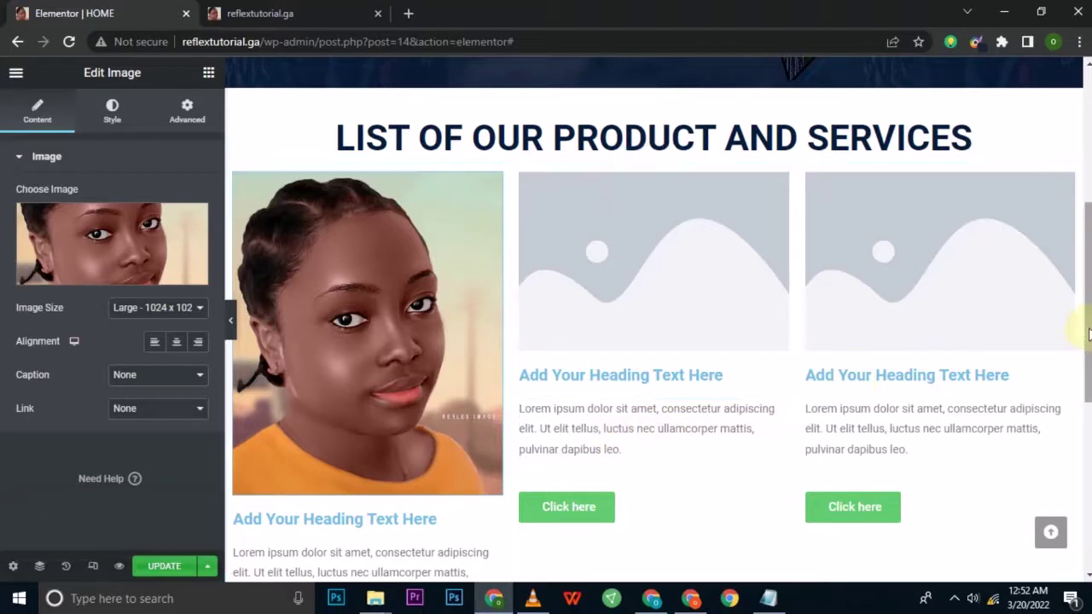
{"action": "left_click_drag", "start_coordinate": [1086, 329], "coordinate": [1087, 350]}
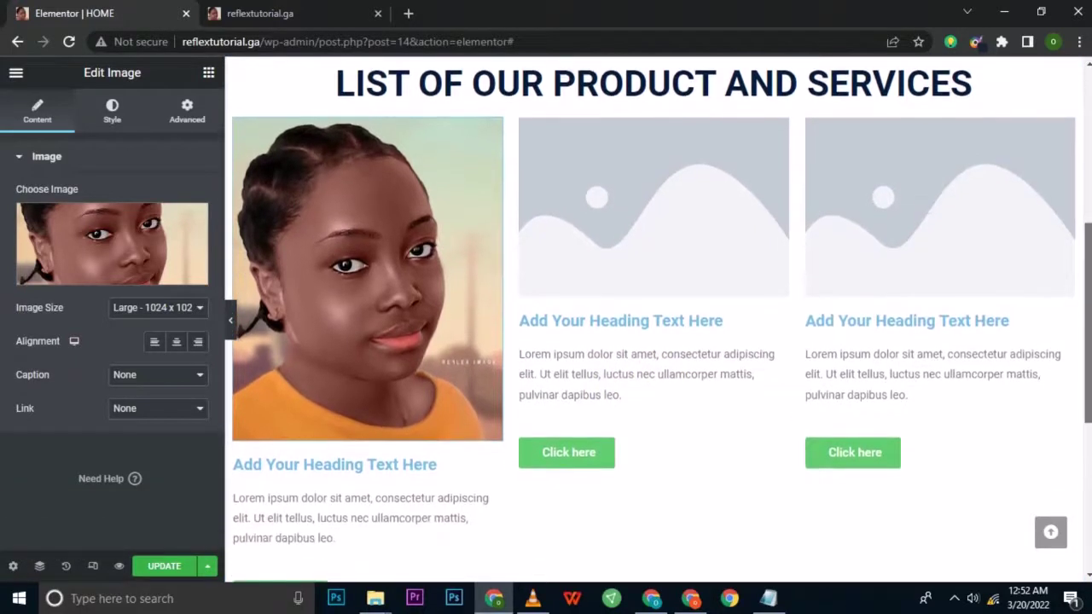
- Replace the first column's placeholder heading with SMUDGE PAINTING
{"action": "left_click", "coordinate": [359, 465]}
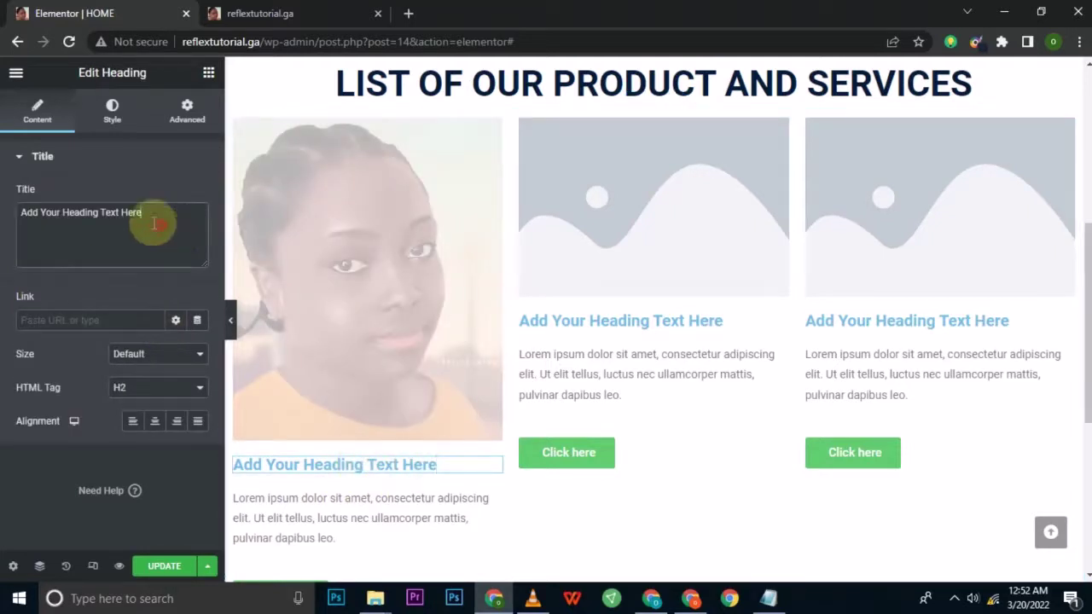
{"action": "left_click_drag", "start_coordinate": [155, 224], "coordinate": [2, 194]}
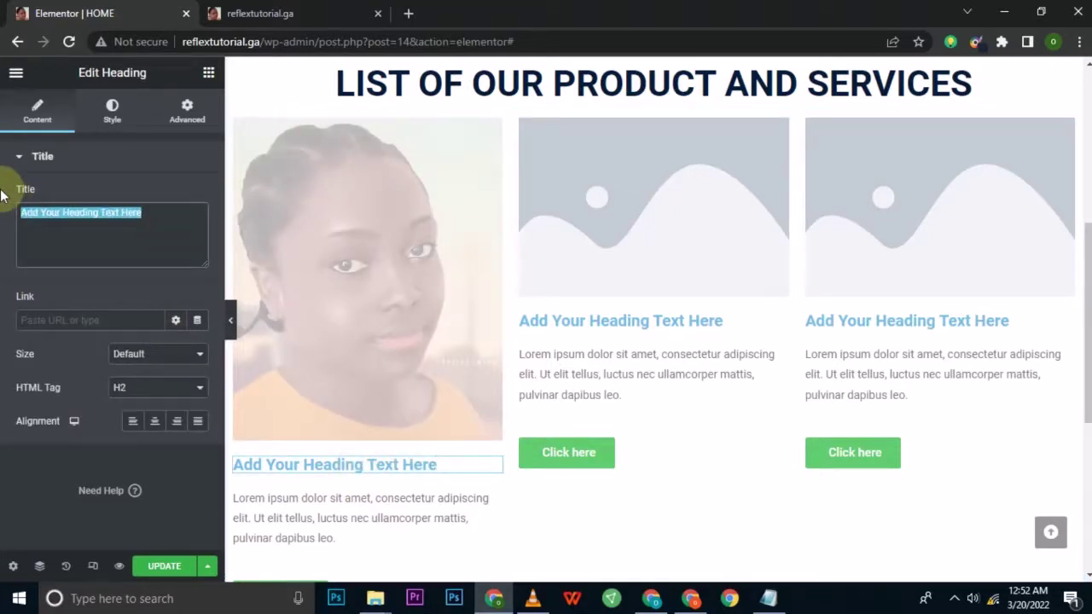
{"action": "type", "text": "SM"}
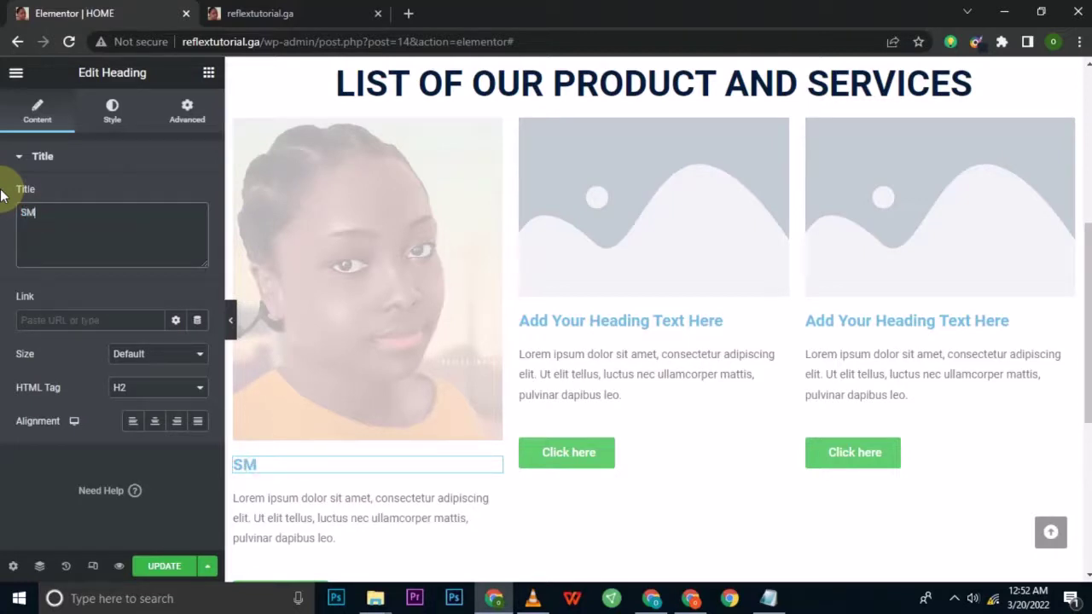
{"action": "type", "text": "UDGE "}
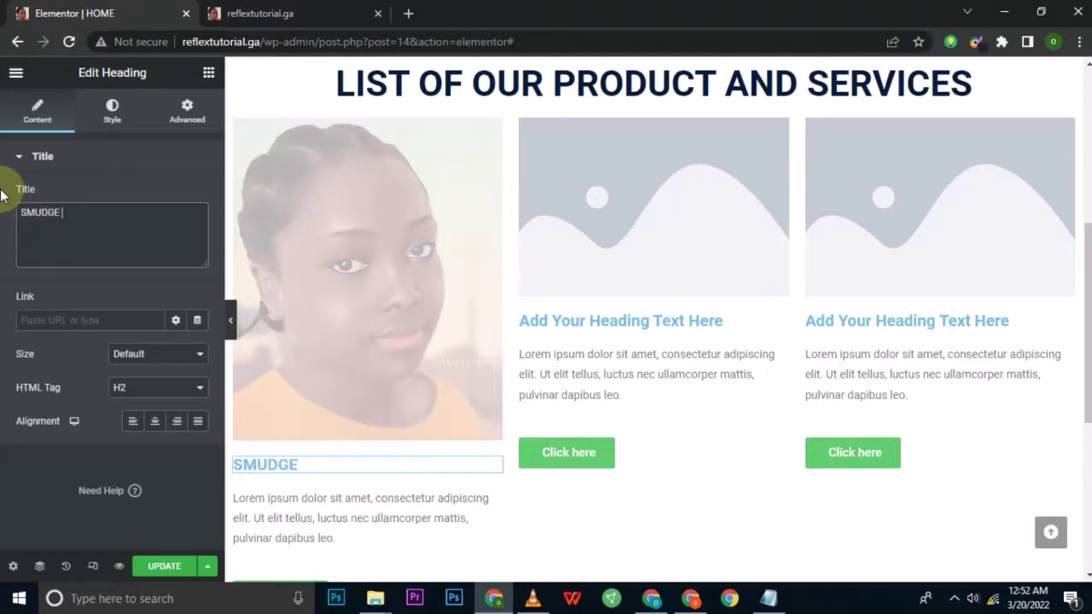
{"action": "type", "text": "PAINTING"}
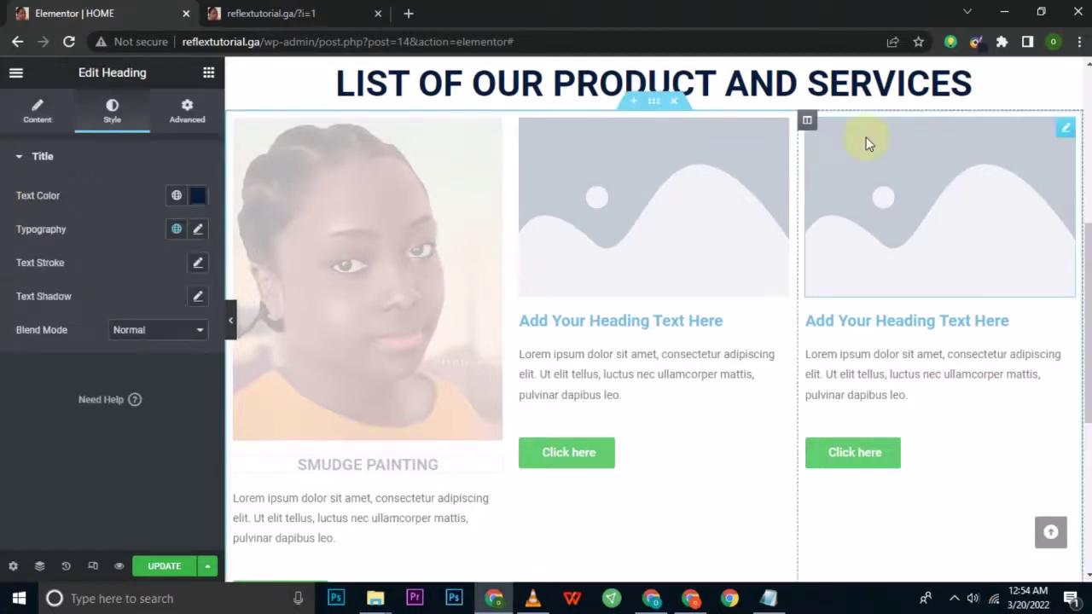
{"action": "scroll", "coordinate": [540, 451], "scroll_direction": "down", "scroll_amount": 1}
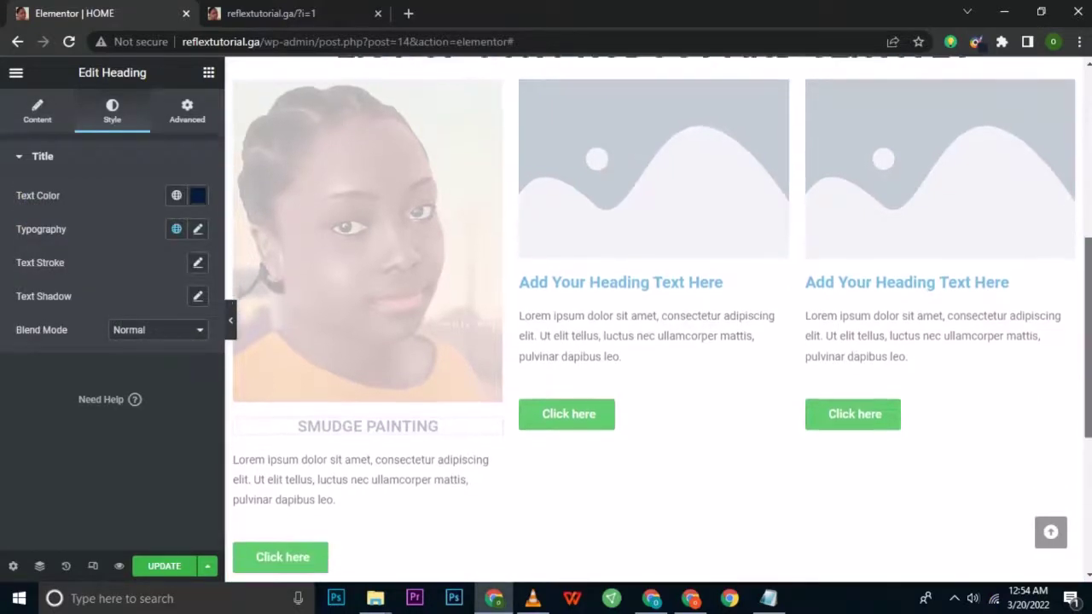
- Replace the paragraph with 'If you want to learn more about smudge painting… click on the link below', centred
{"action": "left_click", "coordinate": [321, 467]}
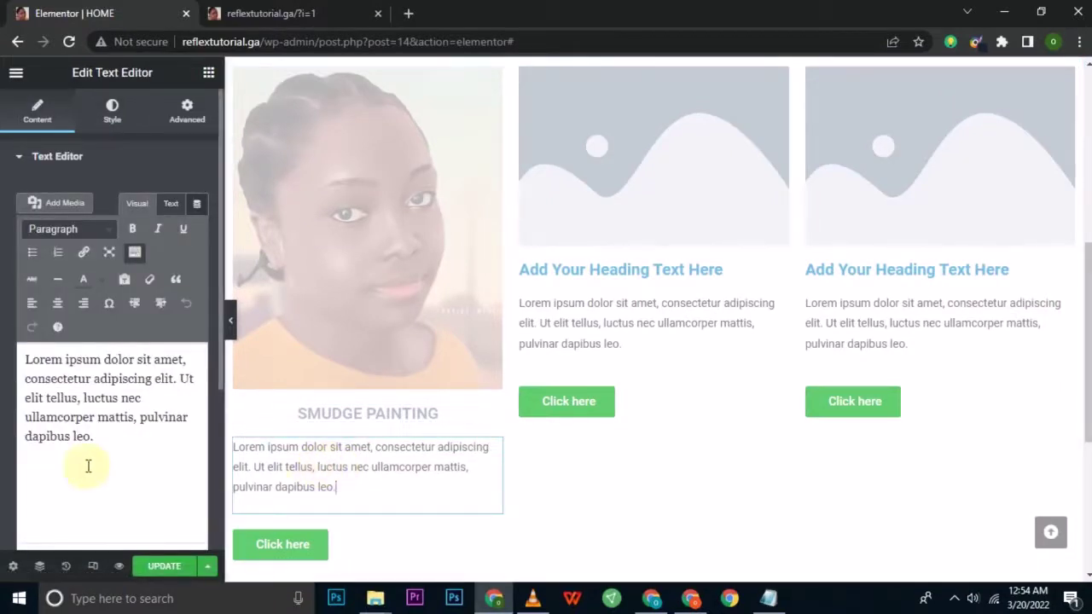
{"action": "left_click_drag", "start_coordinate": [94, 438], "coordinate": [5, 348]}
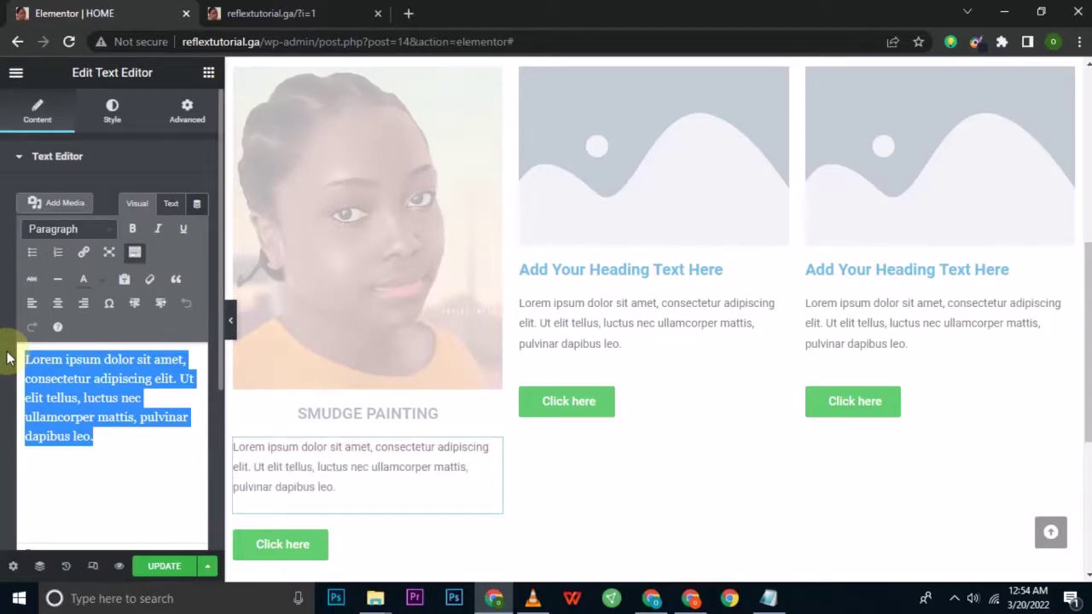
{"action": "type", "text": "IF"}
{"action": "key", "text": "BackSpace"}
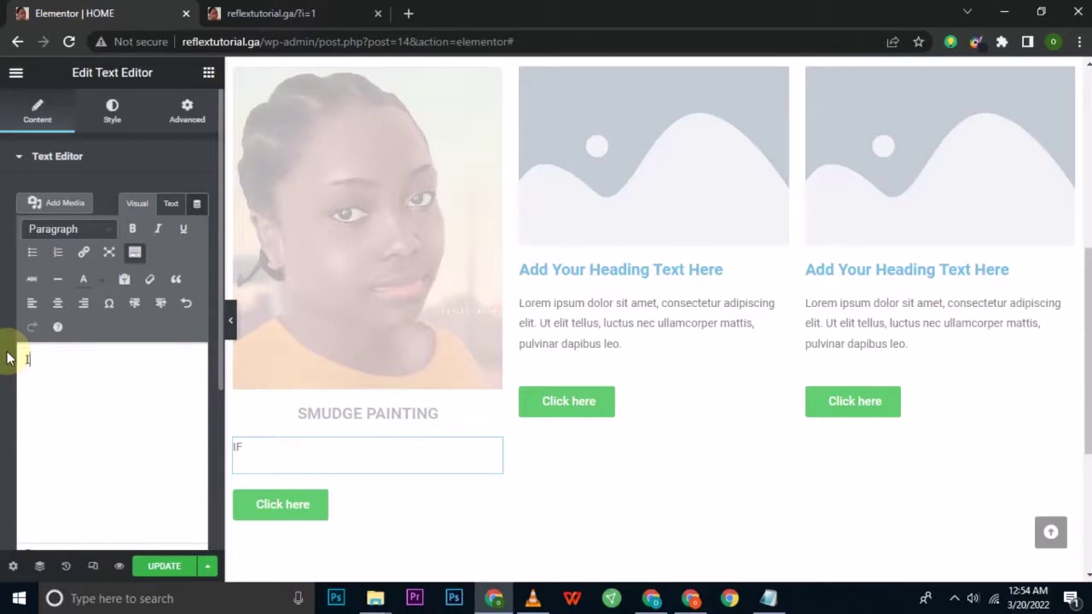
{"action": "type", "text": "f you want to"}
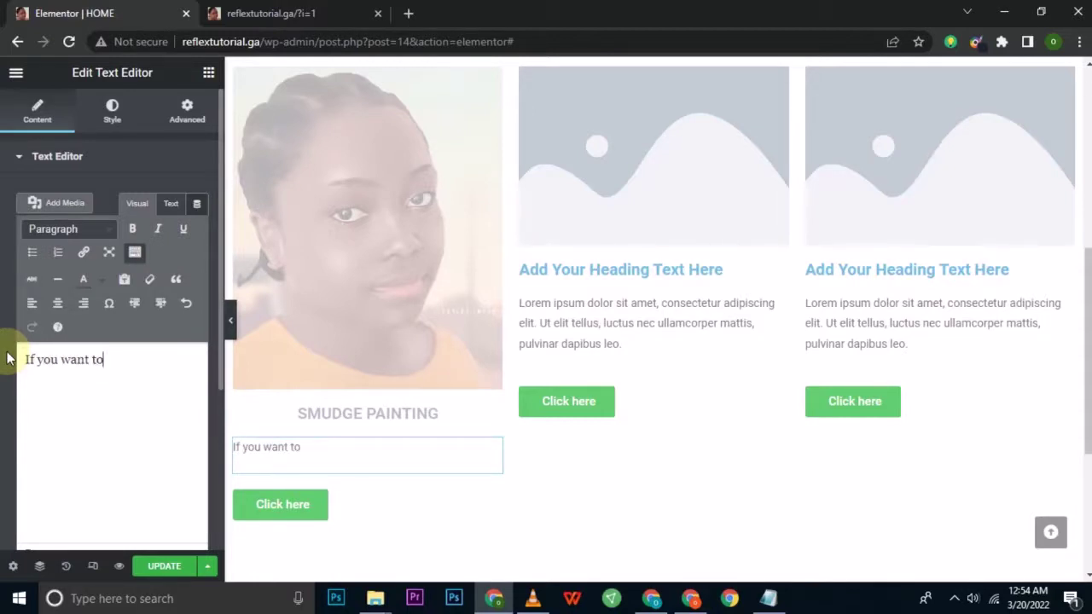
{"action": "type", "text": " learn  m"}
{"action": "type", "text": "o"}
{"action": "key", "text": "BackSpace"}
{"action": "type", "text": "or"}
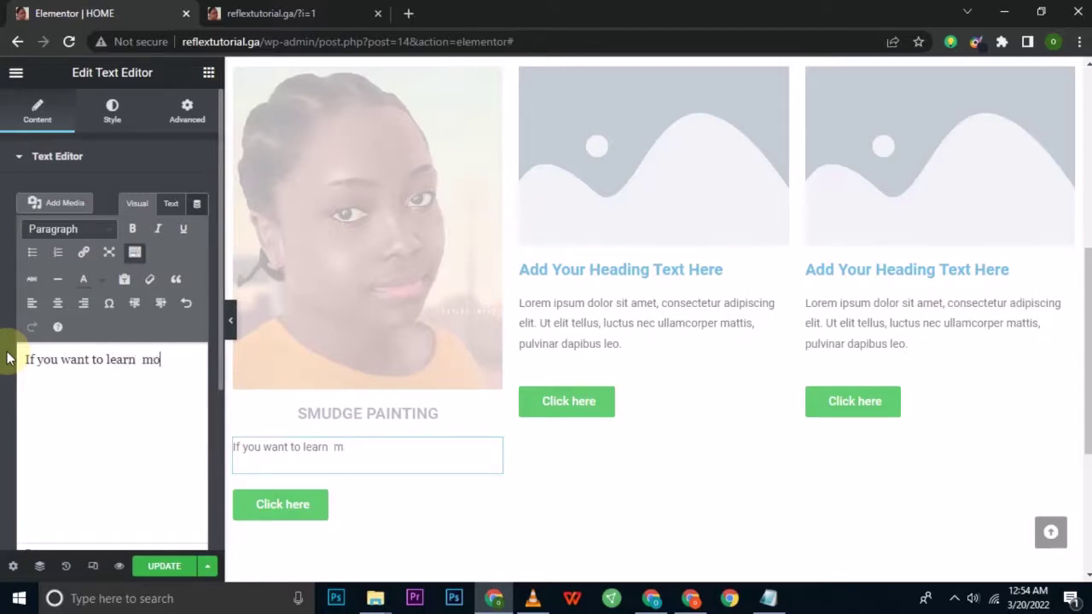
{"action": "type", "text": "e abo"}
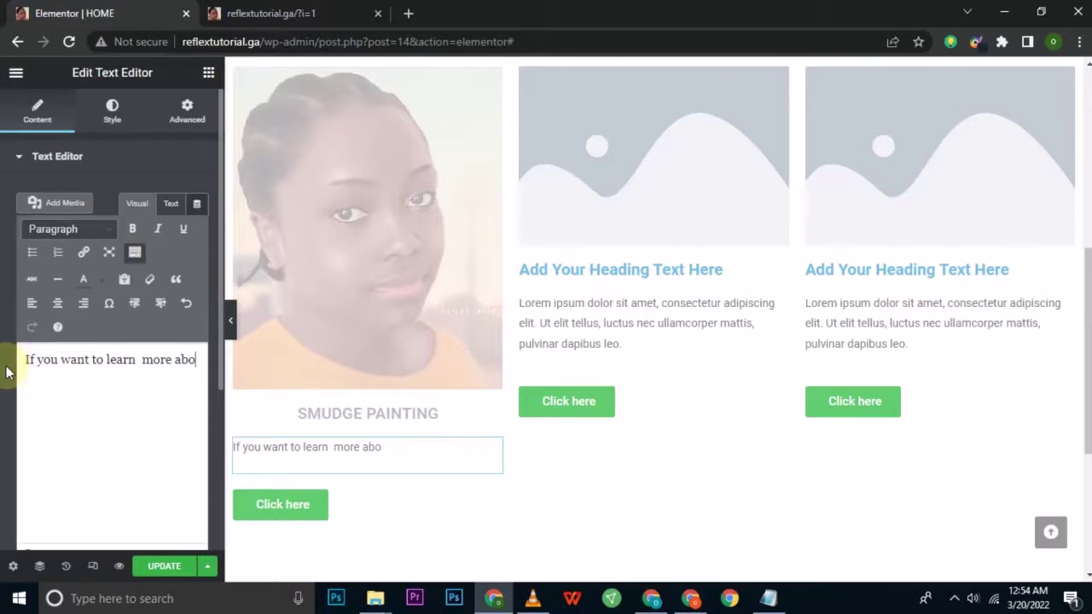
{"action": "type", "text": "ut smud"}
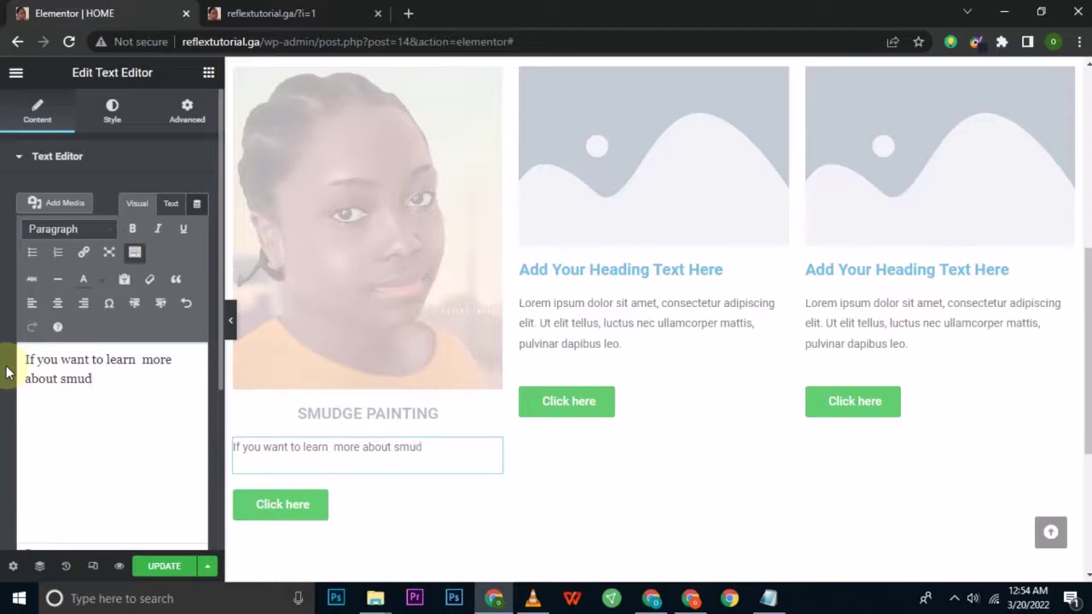
{"action": "type", "text": "ge painting"}
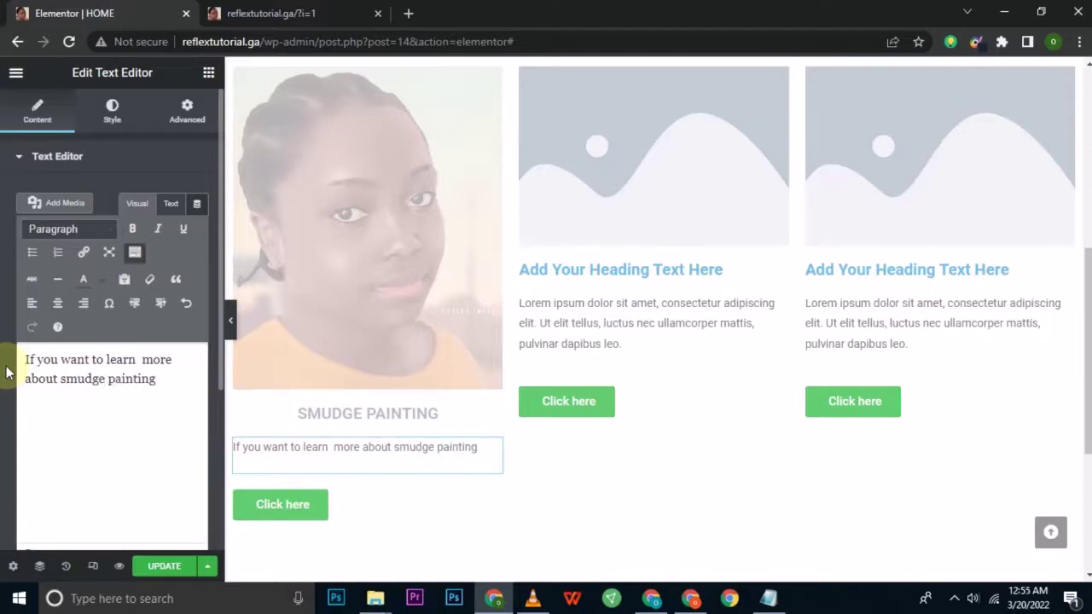
{"action": "type", "text": " or youwan"}
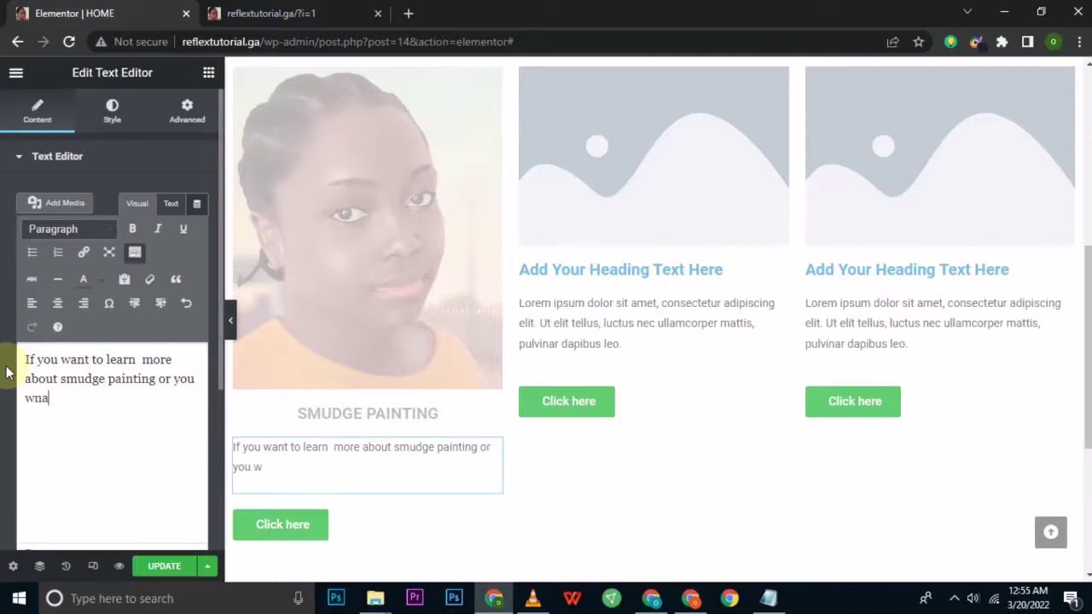
{"action": "key", "text": "BackSpace"}
{"action": "key", "text": "BackSpace"}
{"action": "key", "text": "BackSpace"}
{"action": "type", "text": "want to see so"}
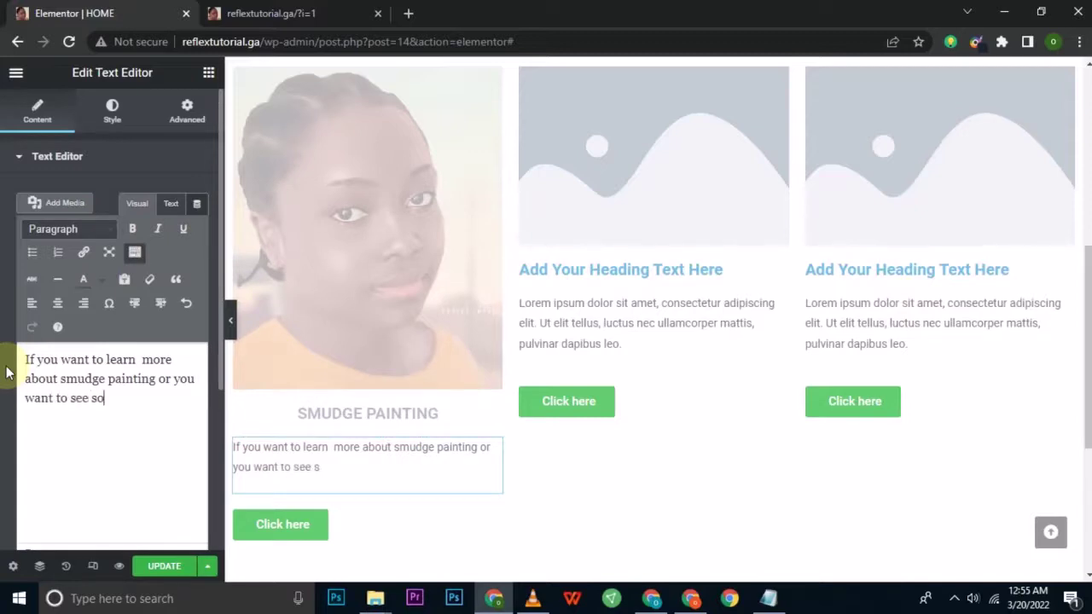
{"action": "type", "text": "me of o"}
{"action": "key", "text": "BackSpace"}
{"action": "type", "text": "my "}
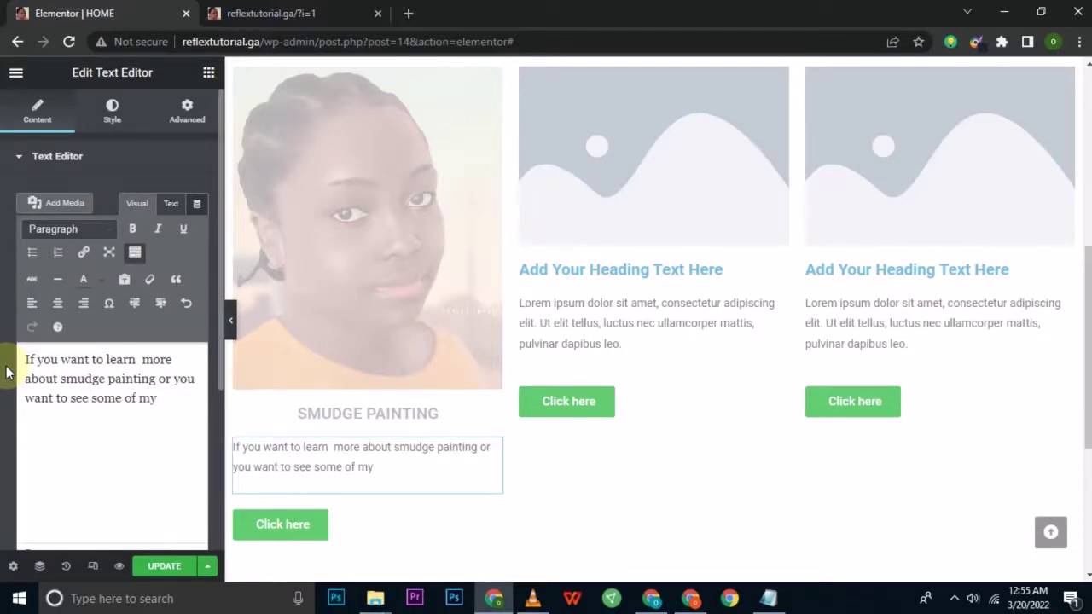
{"action": "type", "text": "previous jobs"}
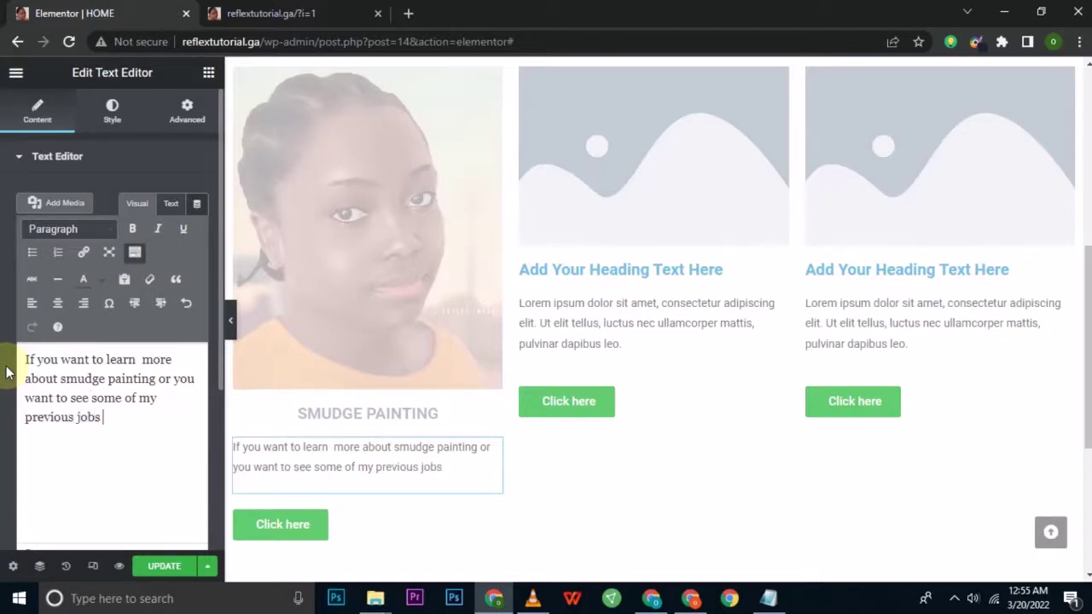
{"action": "type", "text": " kindly click "}
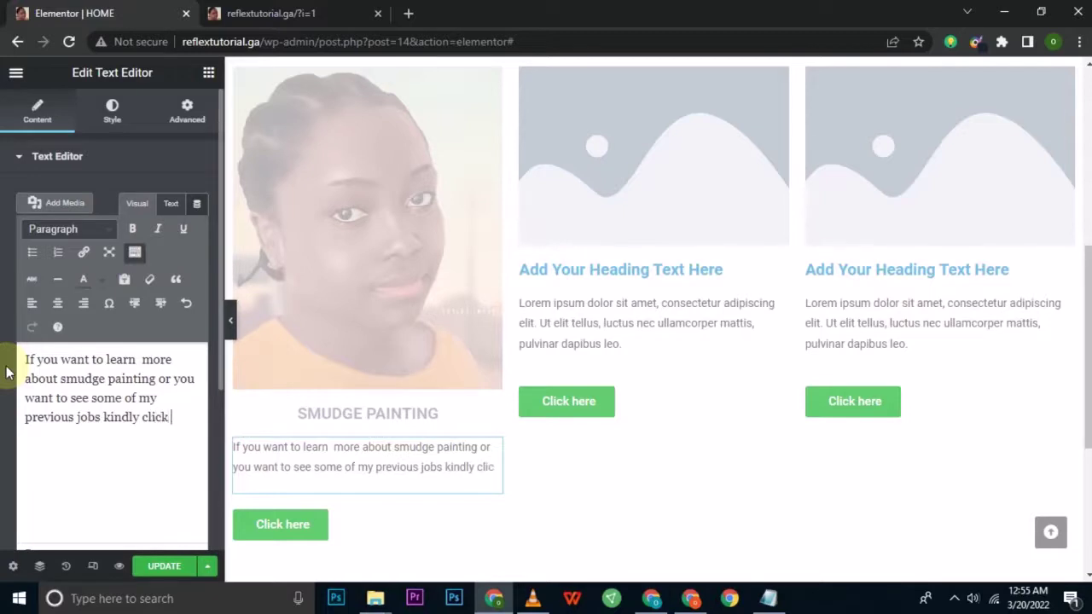
{"action": "type", "text": "on the"}
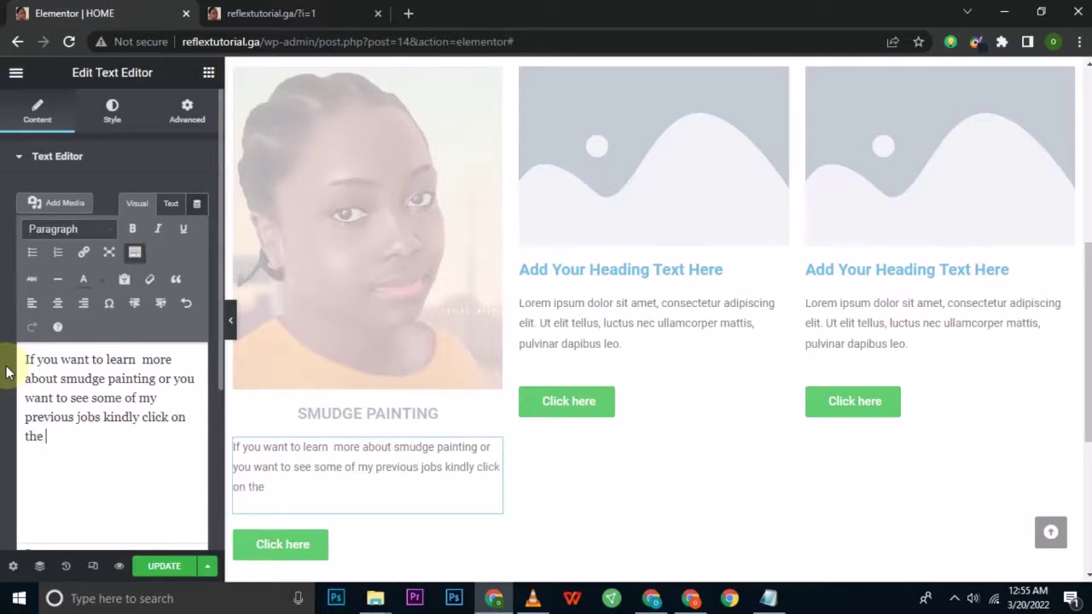
{"action": "type", "text": " linkbel"}
{"action": "key", "text": "BackSpace"}
{"action": "key", "text": "BackSpace"}
{"action": "type", "text": "below"}
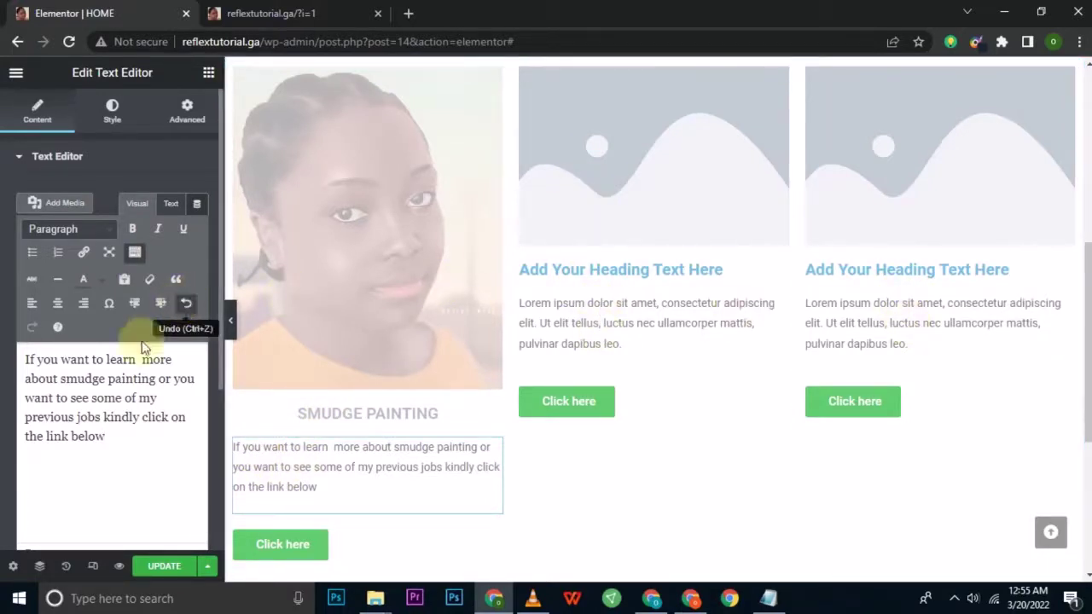
{"action": "left_click", "coordinate": [56, 316]}
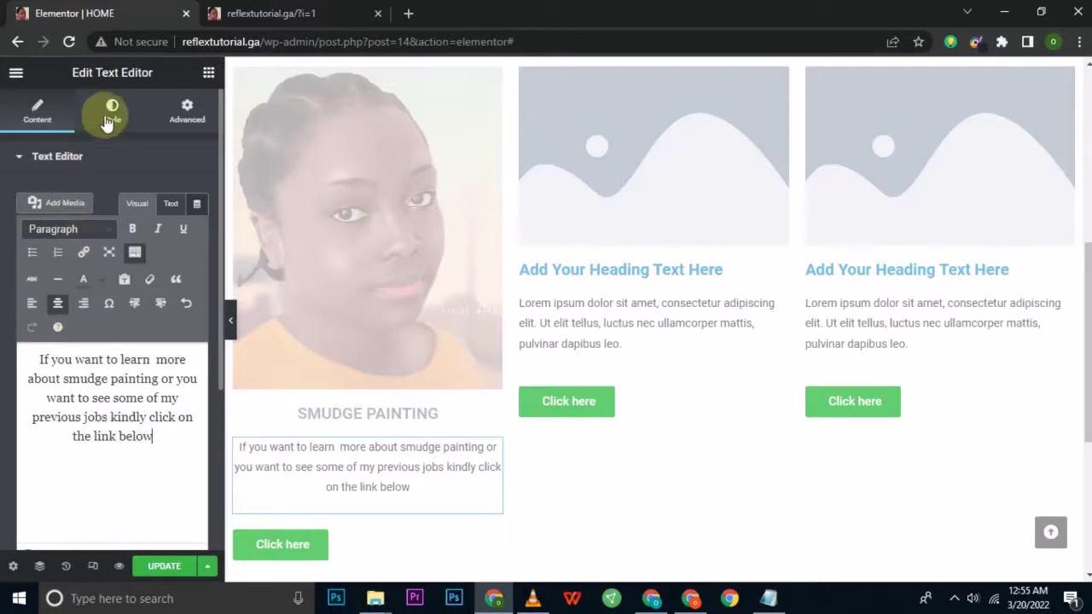
- Set the first column's description text colour to 061B3B
{"action": "left_click", "coordinate": [109, 117]}
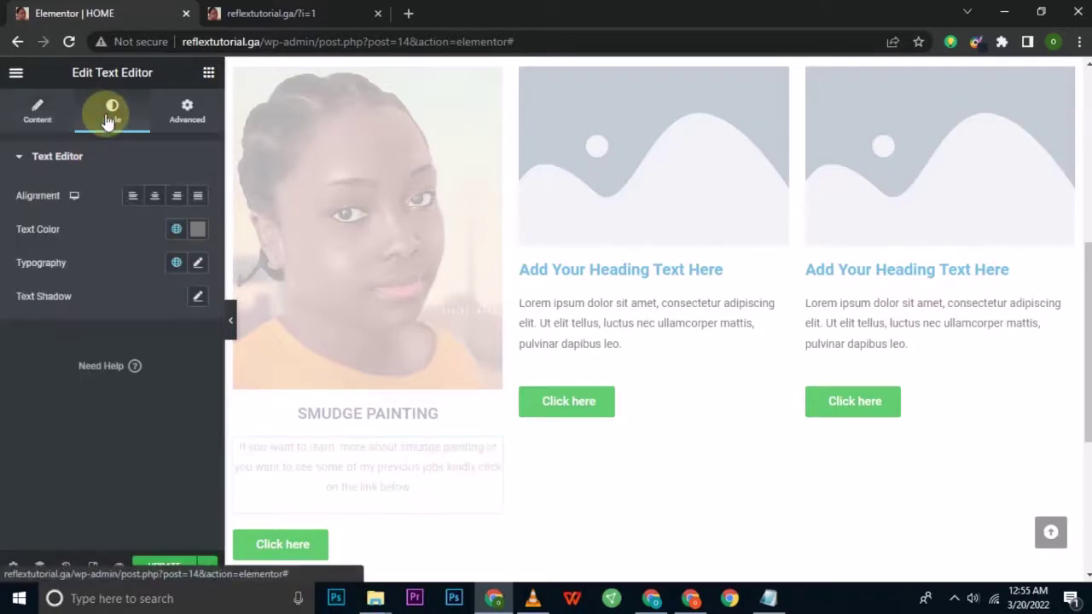
{"action": "left_click", "coordinate": [197, 232]}
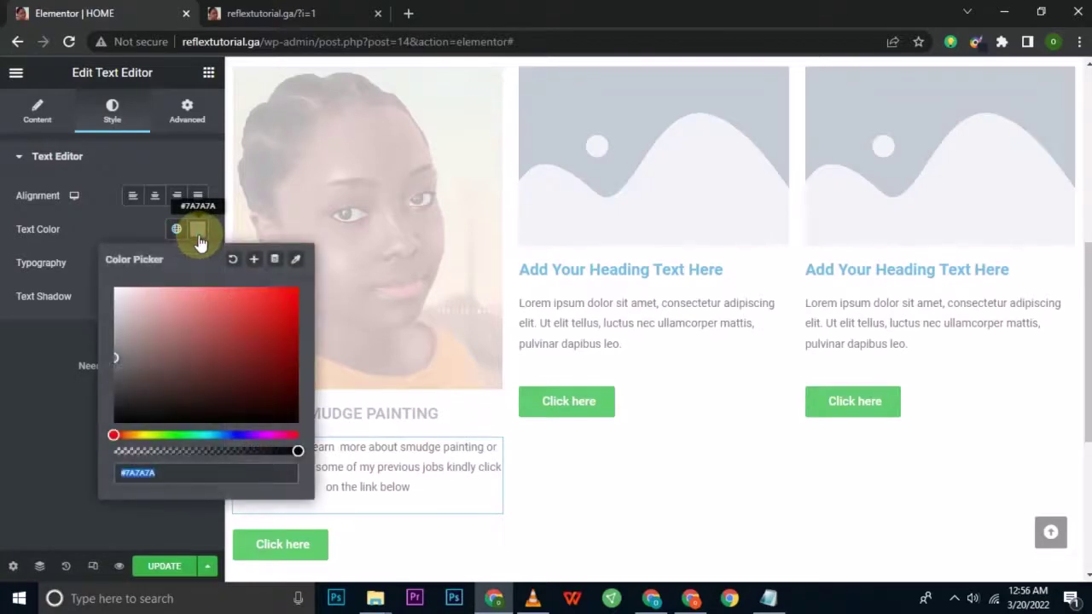
{"action": "type", "text": "061B3B"}
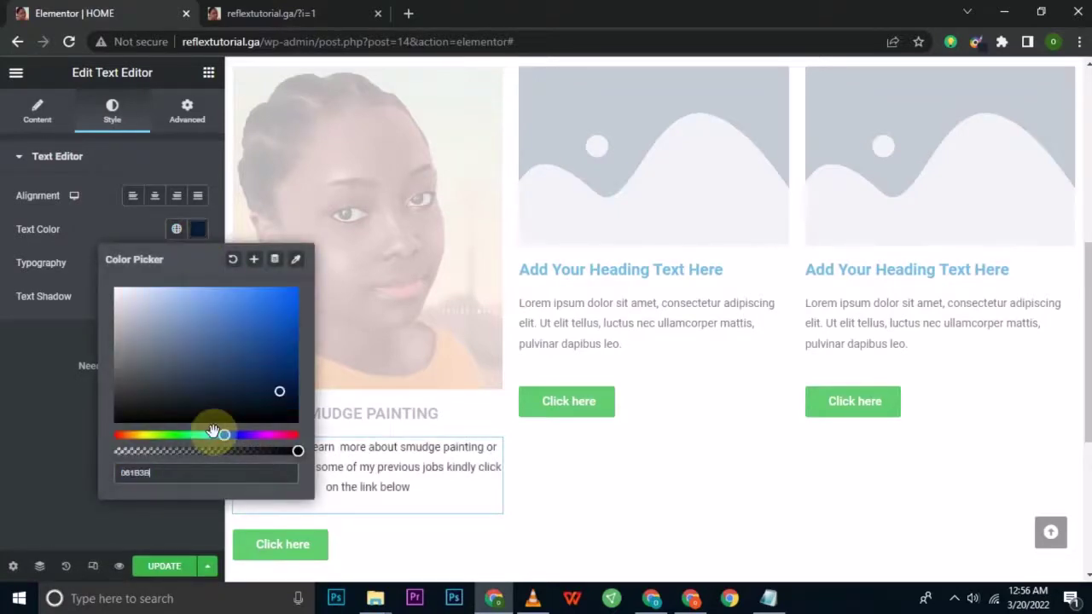
{"action": "left_click", "coordinate": [26, 389]}
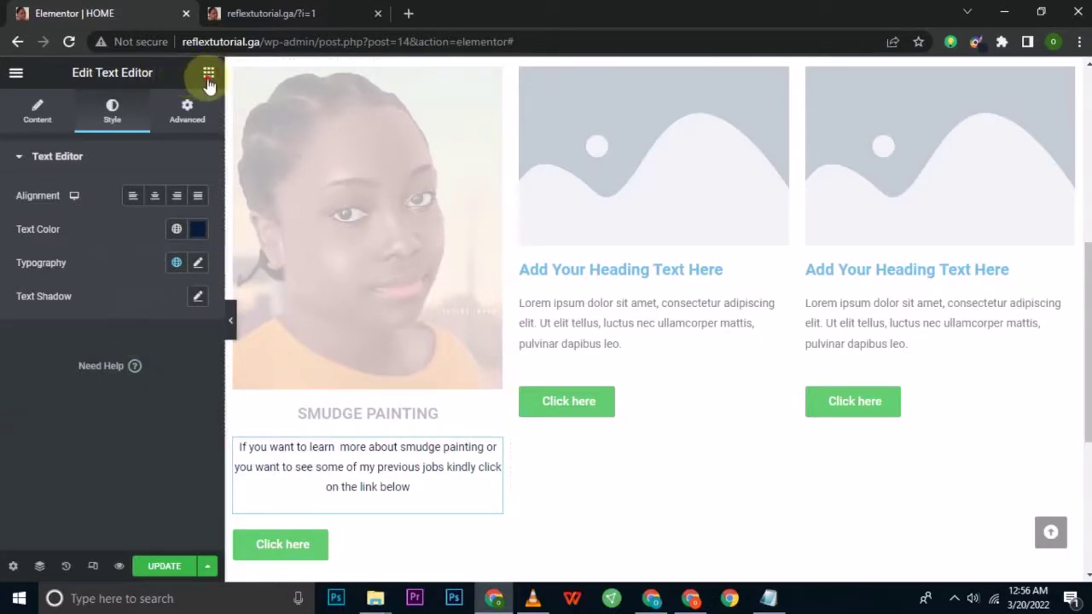
{"action": "left_click", "coordinate": [209, 75]}
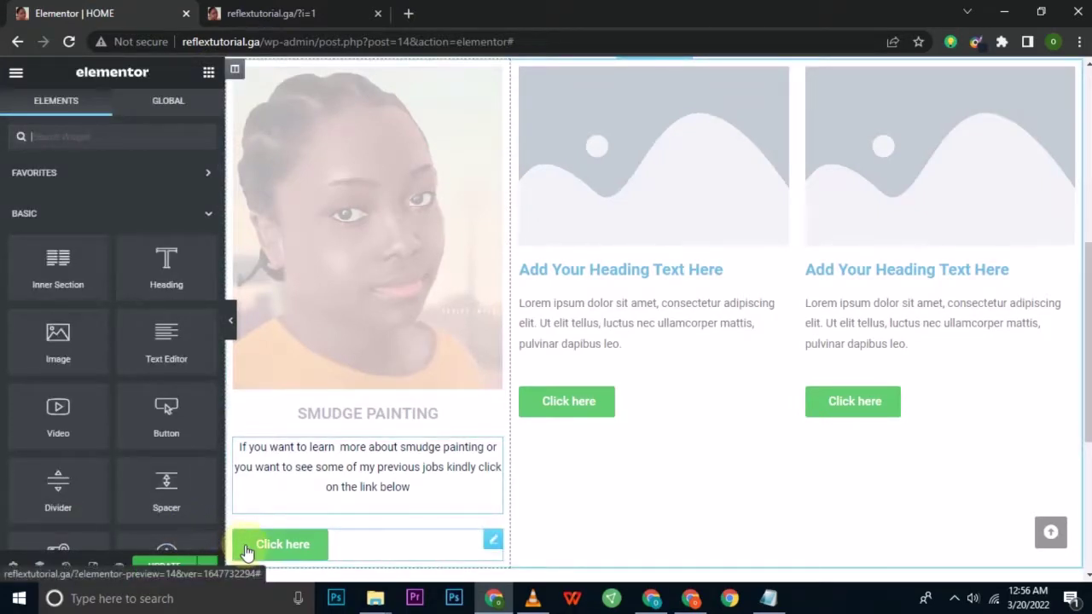
- Centre the first column's Click here button and copy the live SMUDGE PAINTING page address
{"action": "left_click", "coordinate": [246, 553]}
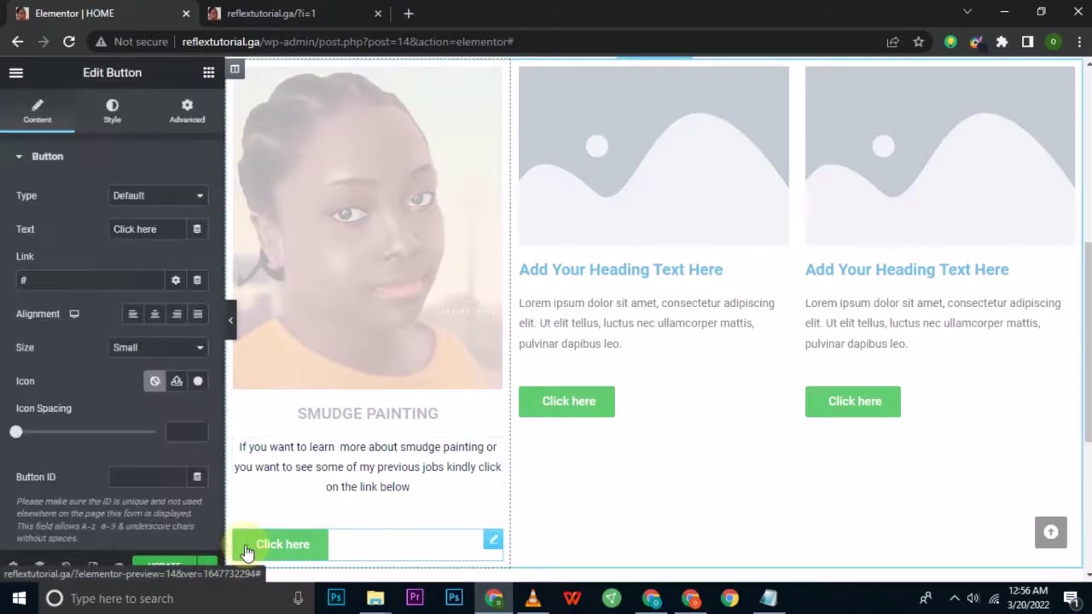
{"action": "left_click", "coordinate": [156, 318]}
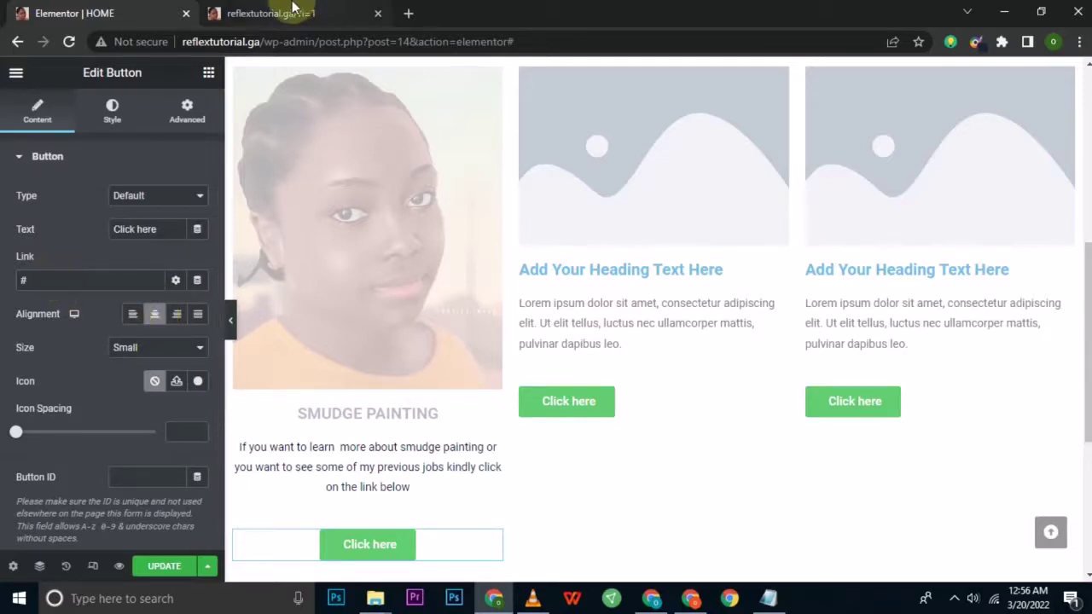
{"action": "left_click", "coordinate": [293, 8]}
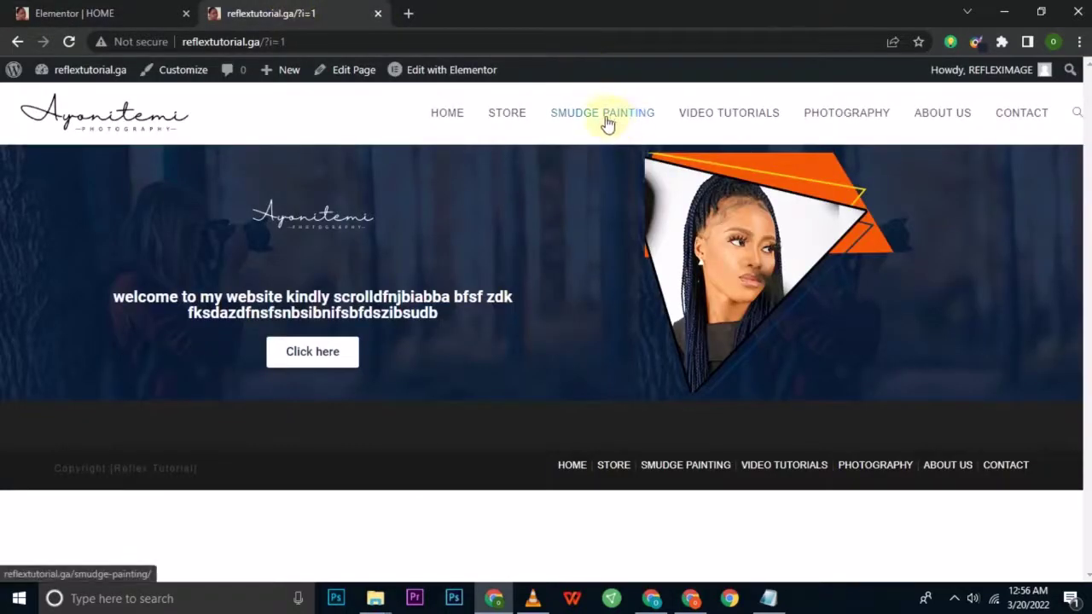
{"action": "left_click", "coordinate": [605, 122]}
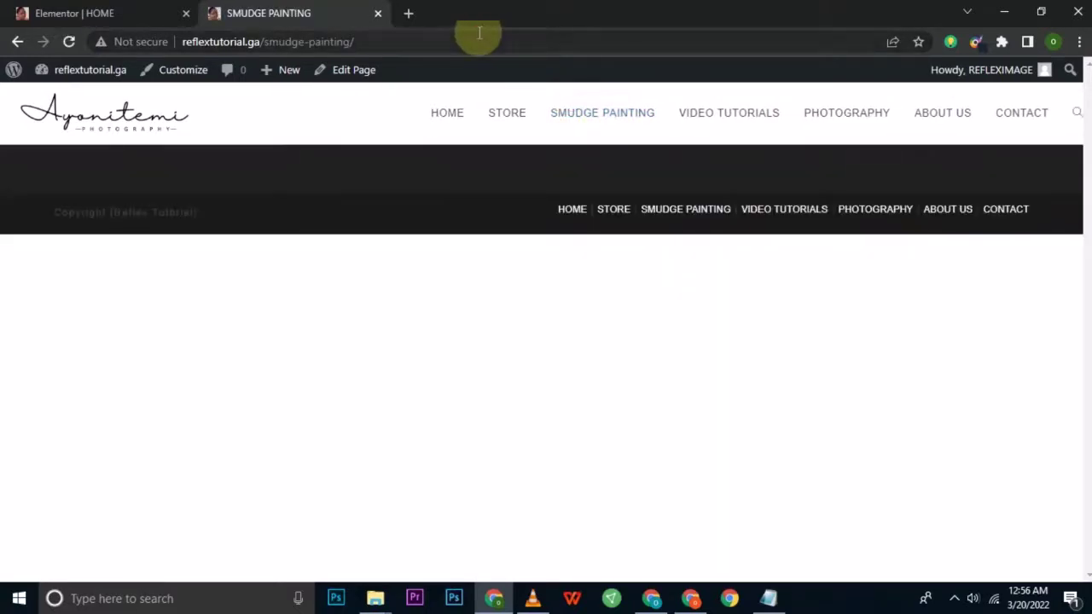
{"action": "left_click", "coordinate": [479, 32]}
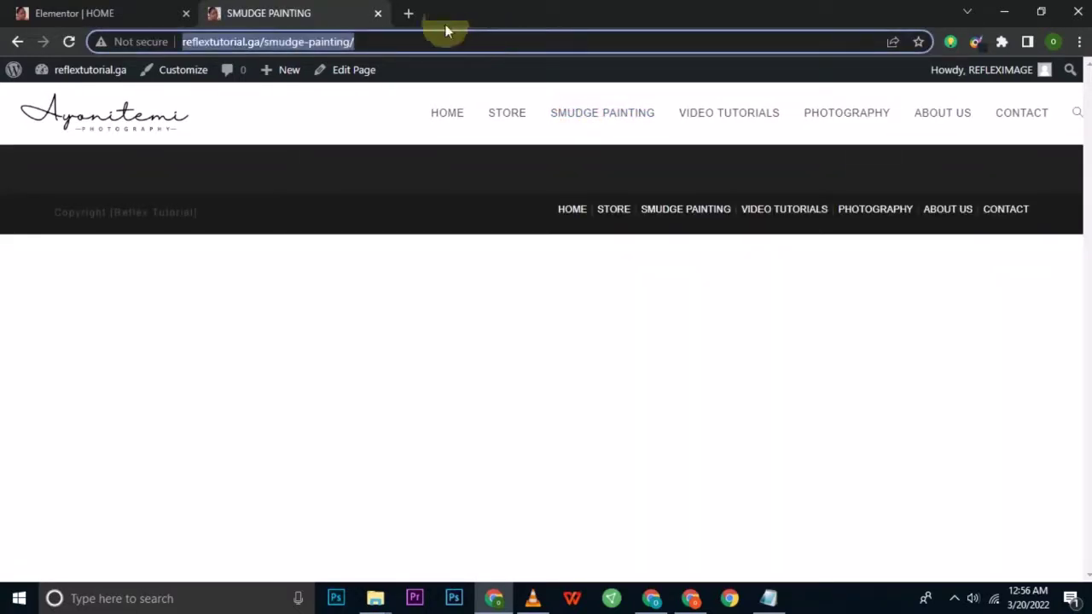
- Paste the smudge painting page address into the button's Link field, replacing #
{"action": "left_click", "coordinate": [47, 13]}
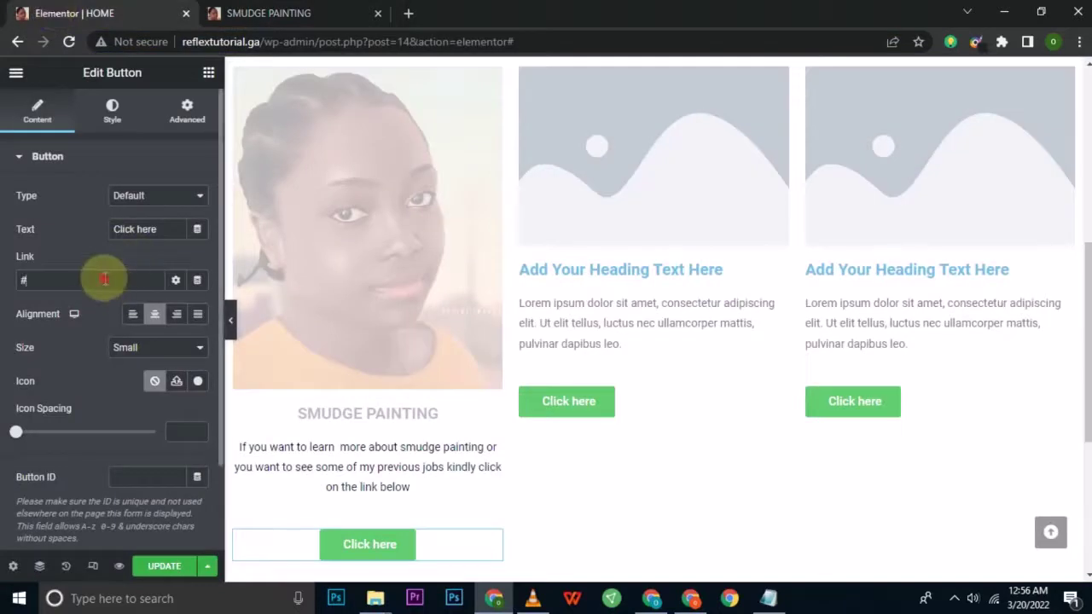
{"action": "left_click", "coordinate": [105, 279]}
{"action": "key", "text": "BackSpace"}
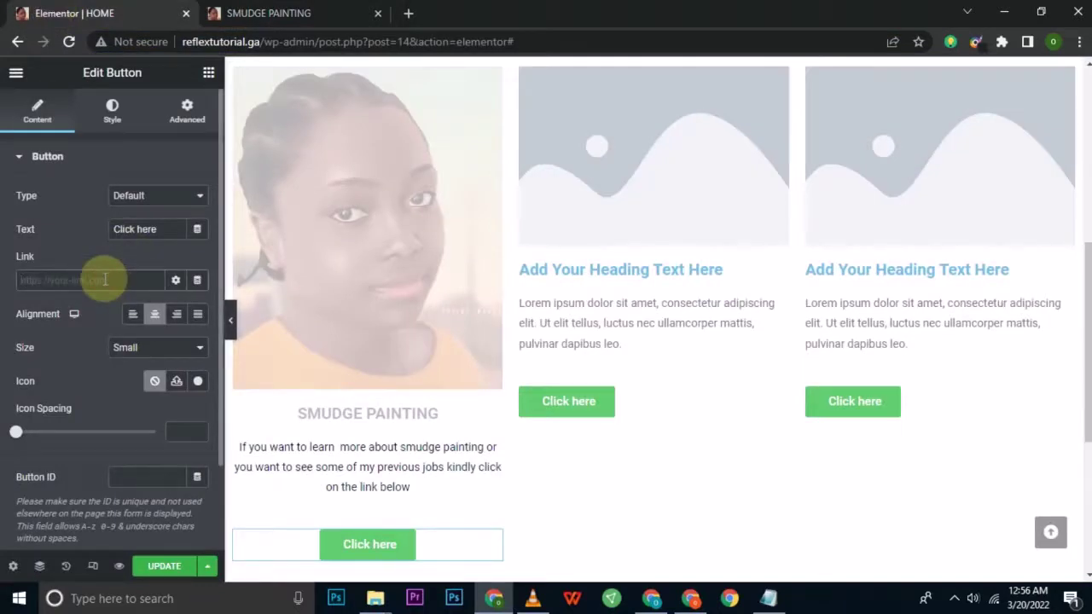
{"action": "key", "text": "ctrl+v"}
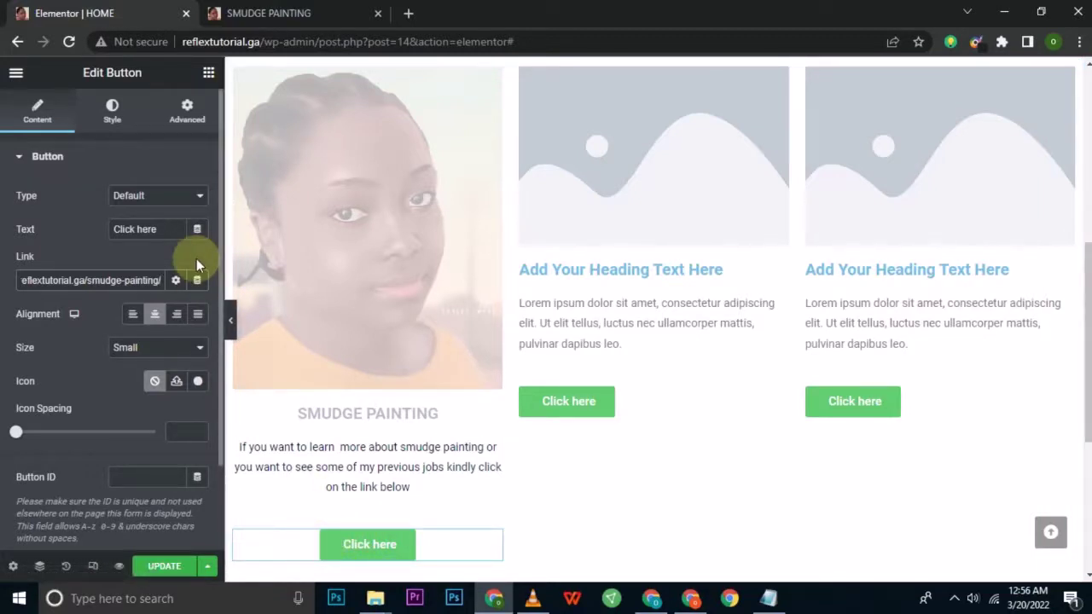
- Set the first column button's background colour to 061B3B using the saved colour code
{"action": "left_click", "coordinate": [106, 122]}
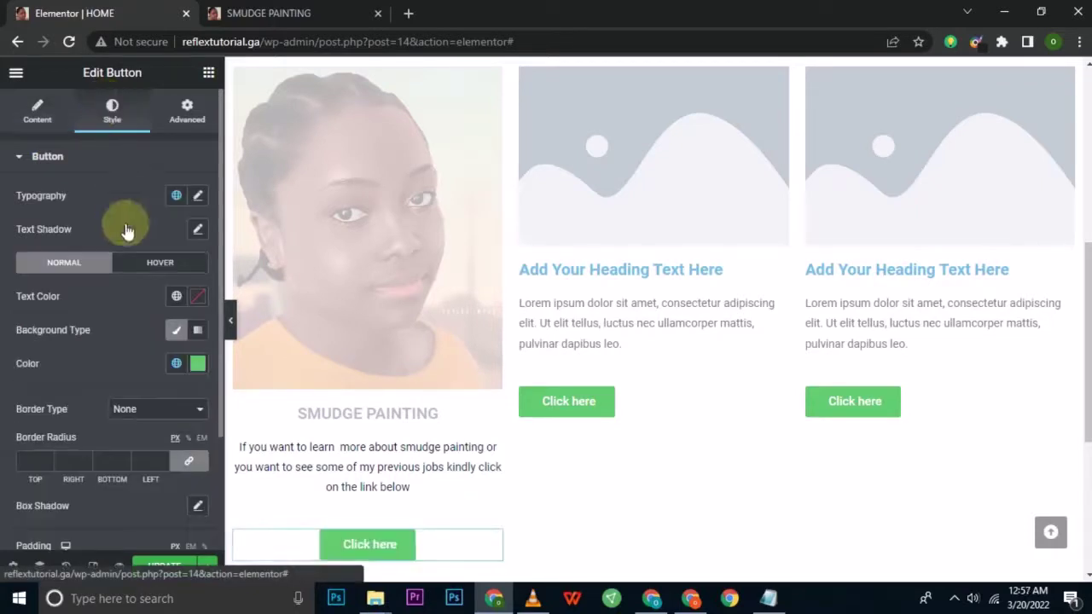
{"action": "left_click", "coordinate": [197, 365]}
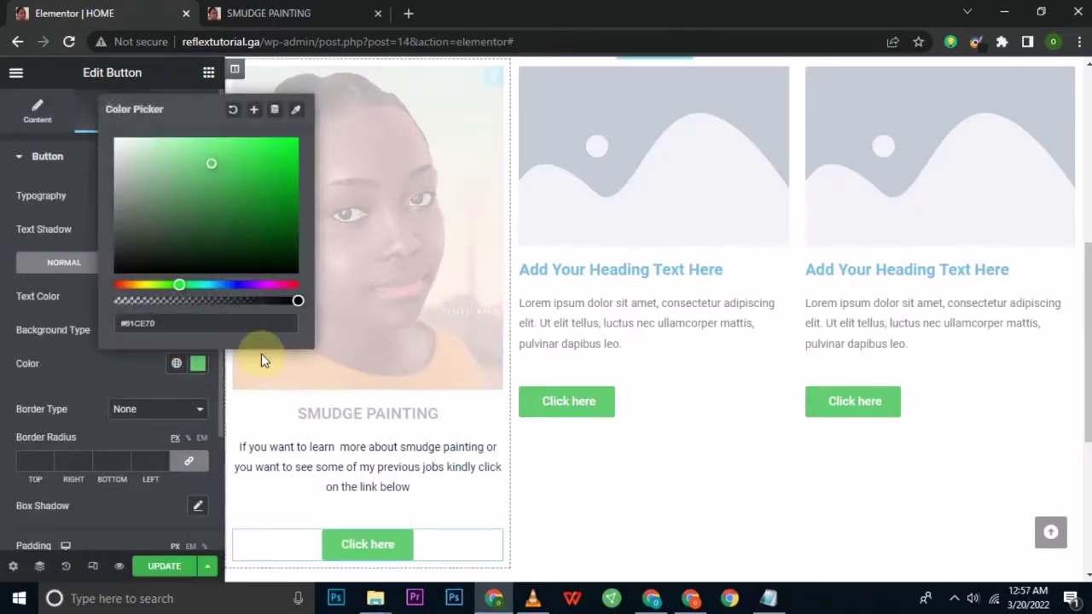
{"action": "left_click", "coordinate": [768, 597]}
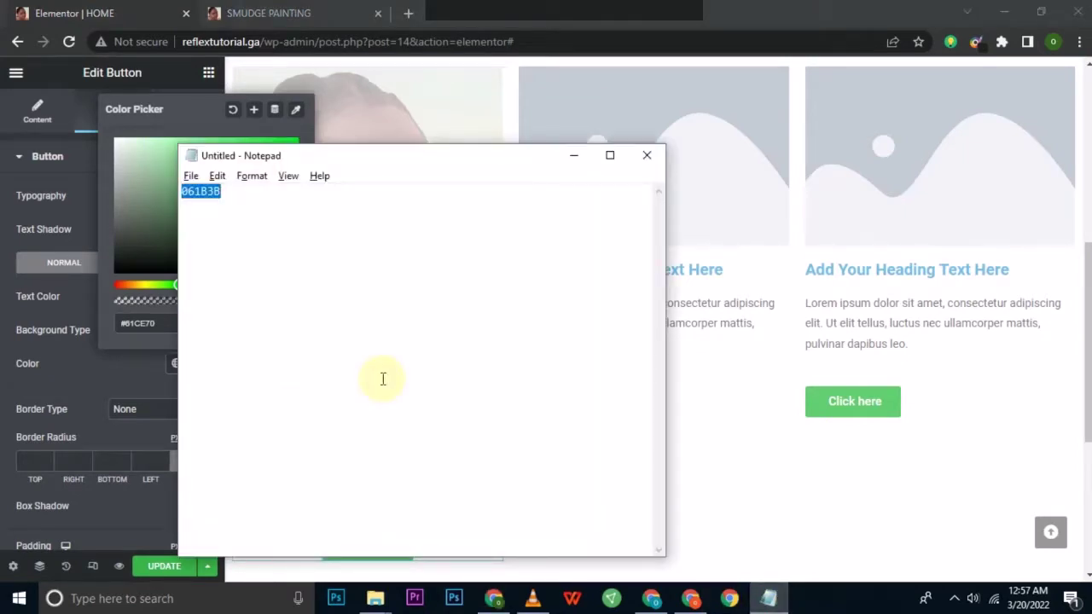
{"action": "key", "text": "alt+Tab"}
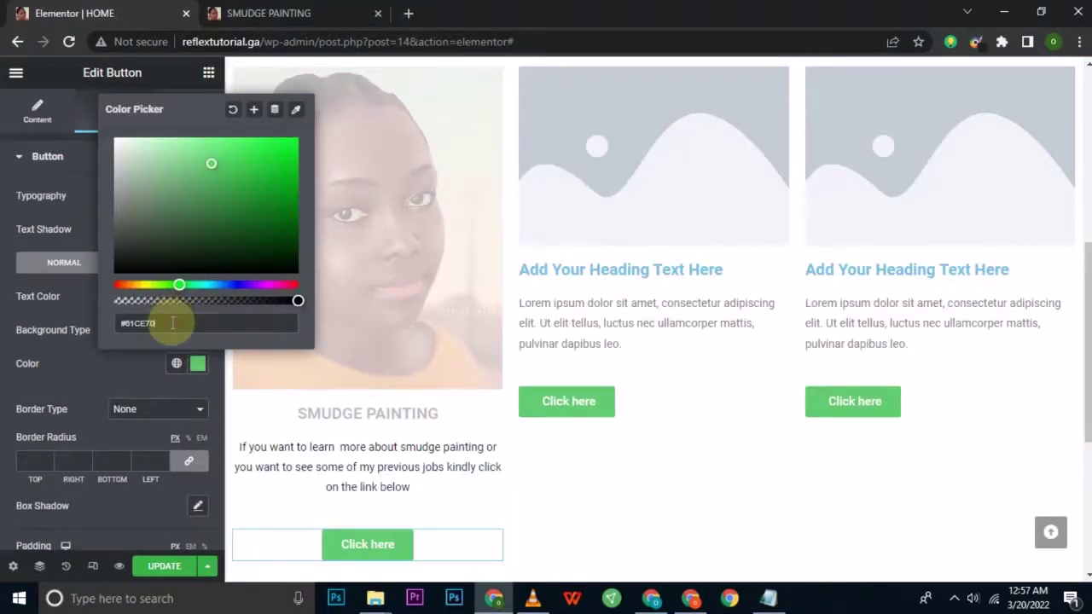
{"action": "triple_click", "coordinate": [173, 323]}
{"action": "type", "text": "061B3B"}
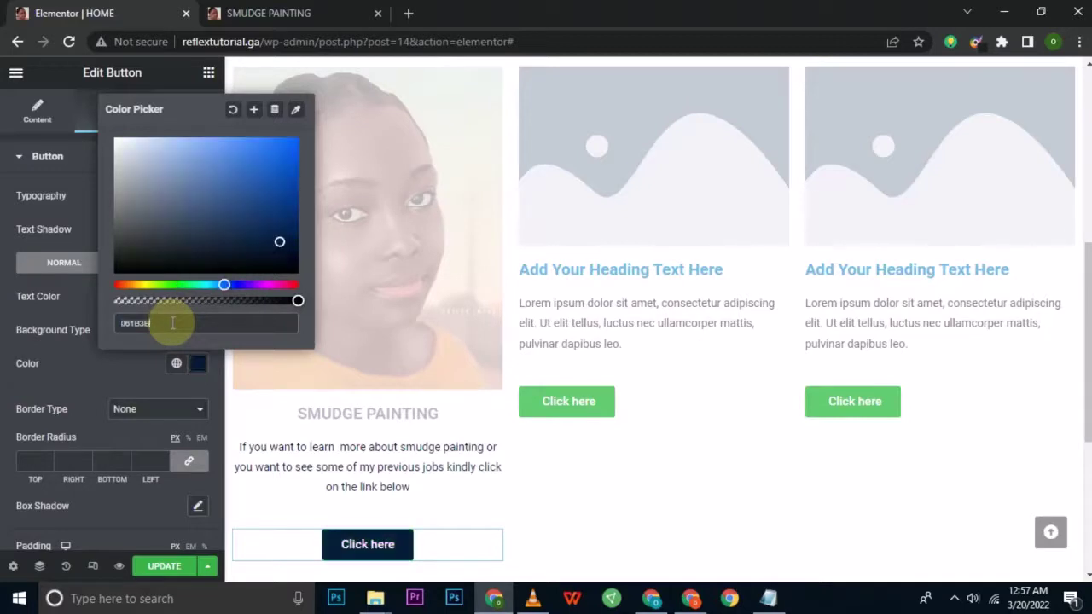
{"action": "left_click", "coordinate": [103, 368]}
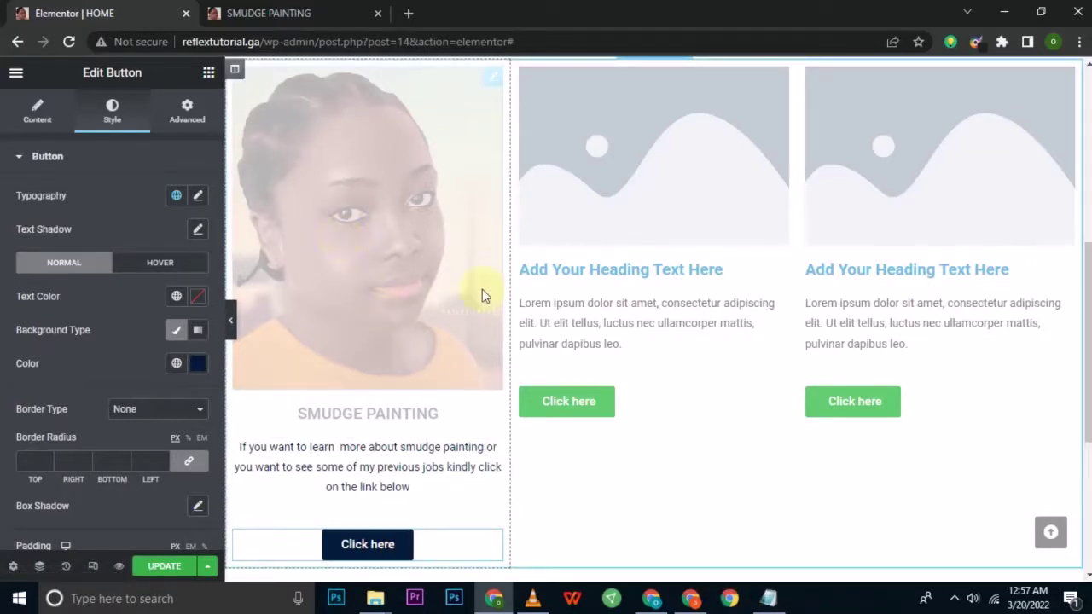
- Open the Upload files pane for the second column's image and bring up the website photos folder
{"action": "left_click", "coordinate": [614, 185]}
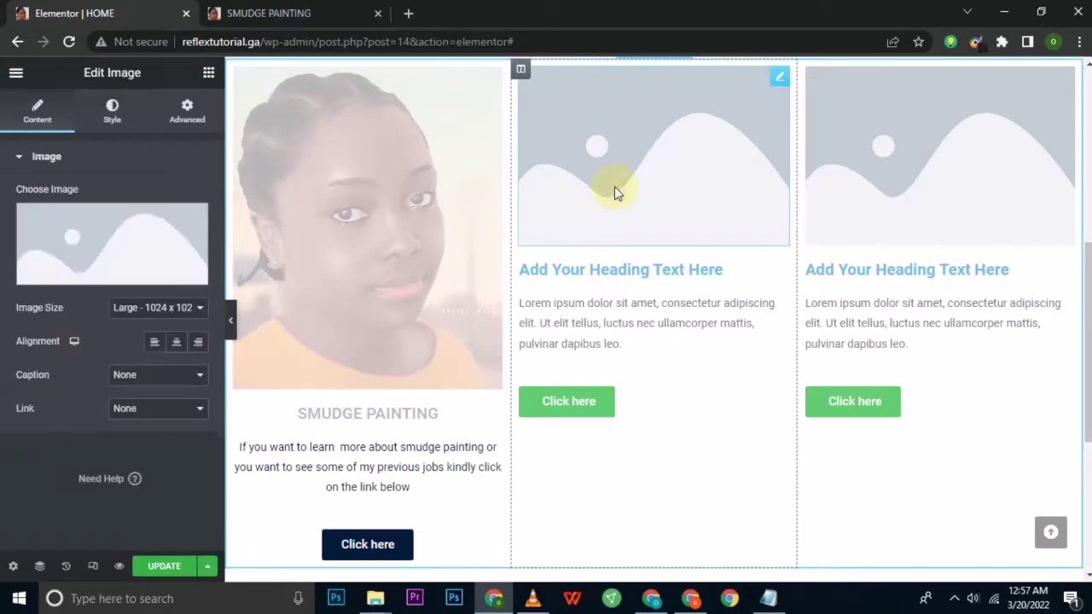
{"action": "left_click", "coordinate": [152, 278]}
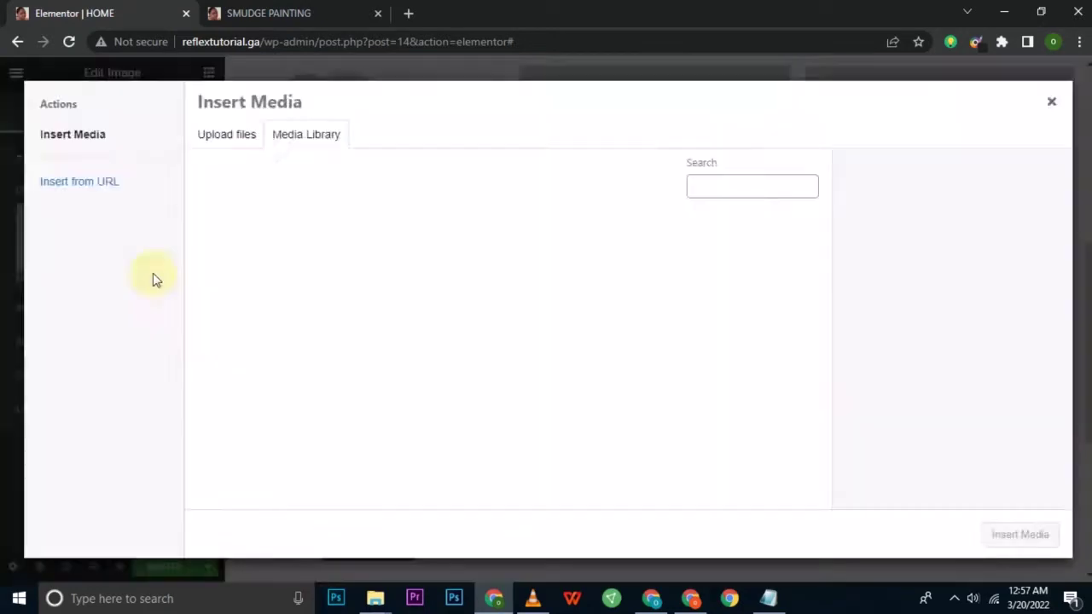
{"action": "left_click", "coordinate": [226, 137]}
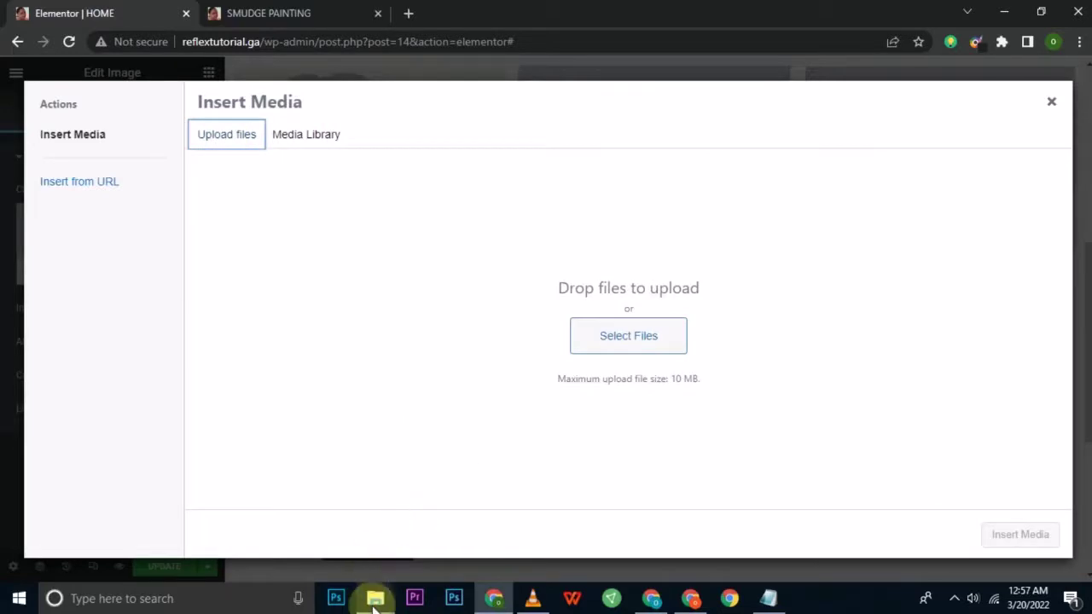
{"action": "mouse_move", "coordinate": [376, 595]}
{"action": "left_click", "coordinate": [520, 533]}
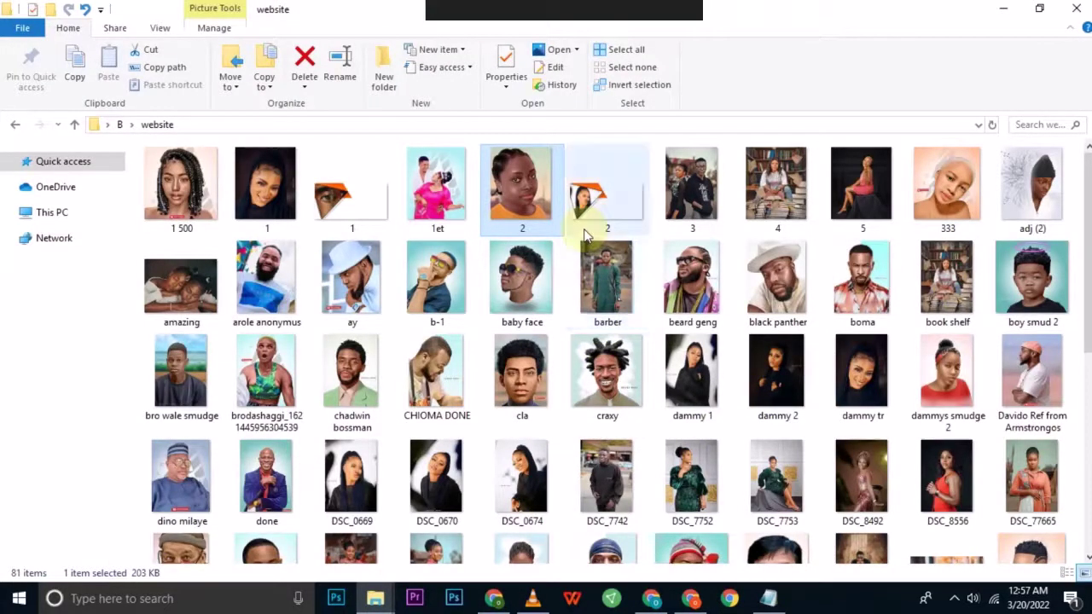
- Select photo 5 in the website folder and upload it to the media library
{"action": "key", "text": "Right"}
{"action": "key", "text": "Right"}
{"action": "key", "text": "Right"}
{"action": "key", "text": "Right"}
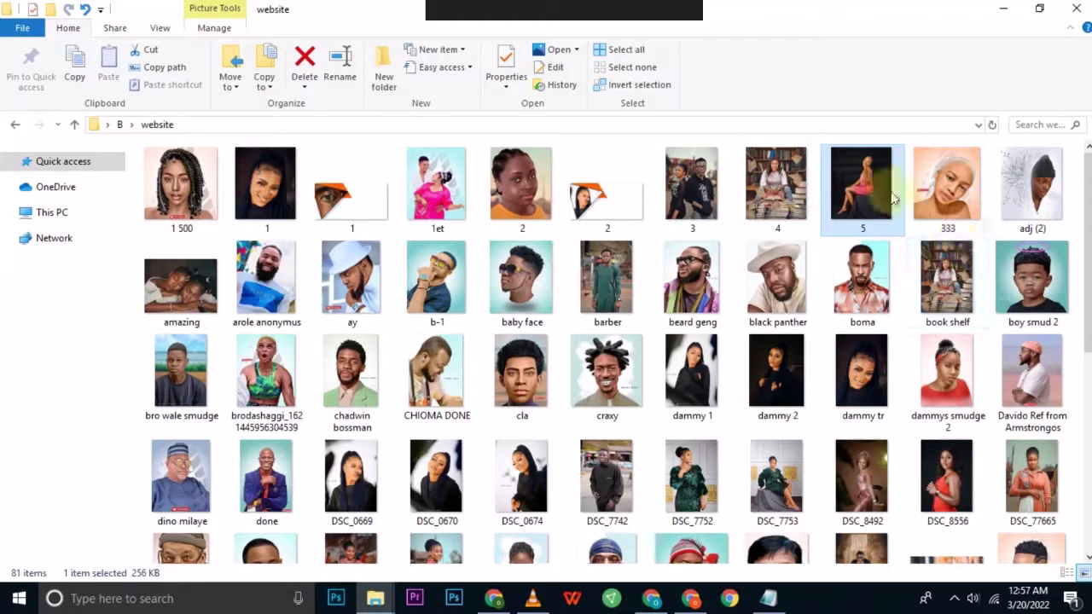
{"action": "left_click_drag", "start_coordinate": [863, 203], "coordinate": [517, 307]}
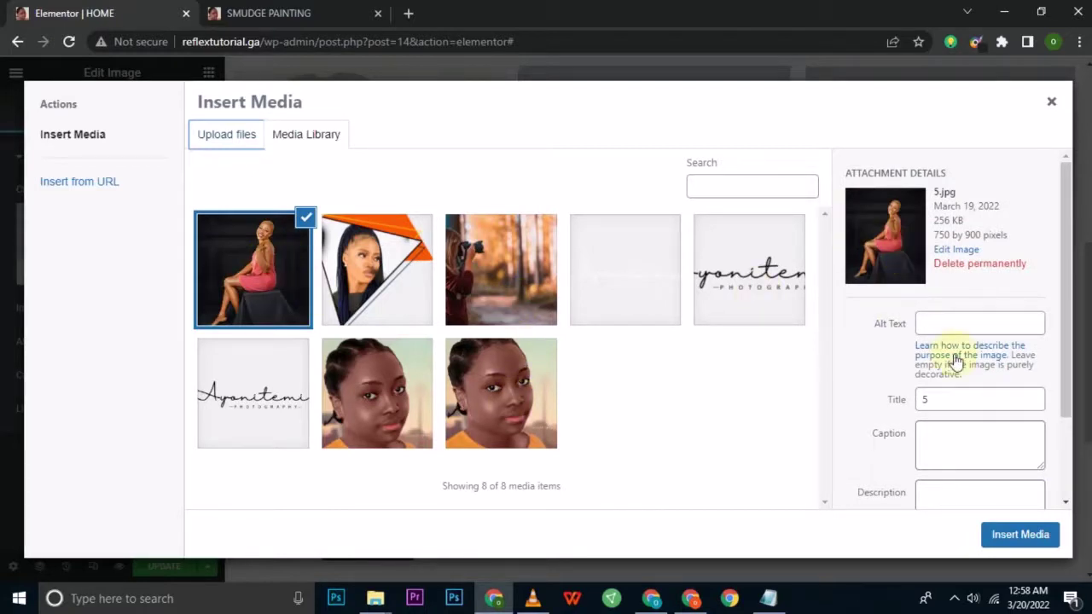
- Insert the uploaded 5.jpg into the second column's image widget
{"action": "left_click", "coordinate": [1020, 536]}
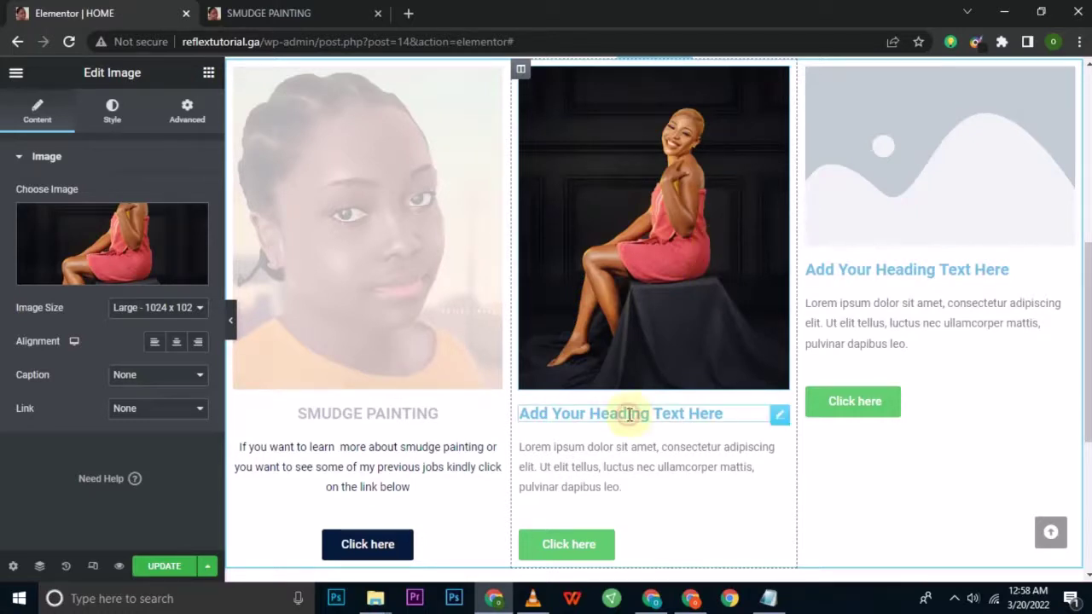
{"action": "left_click", "coordinate": [628, 413]}
- Change the second column's heading title to PHOTOGRAPHY and centre it
{"action": "left_click", "coordinate": [103, 216]}
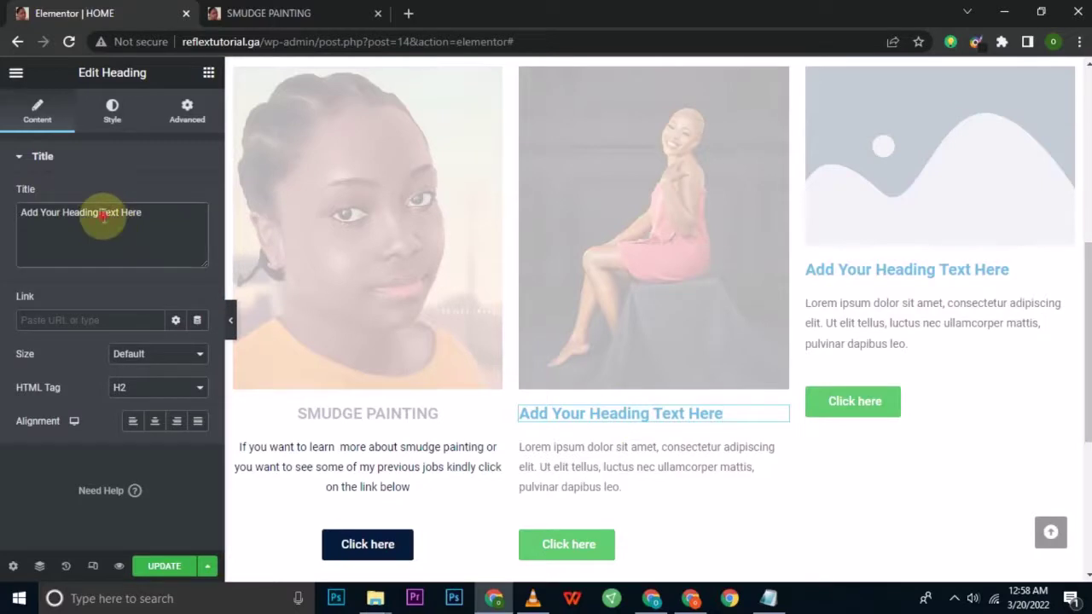
{"action": "key", "text": "ctrl+a"}
{"action": "type", "text": "pgpi"}
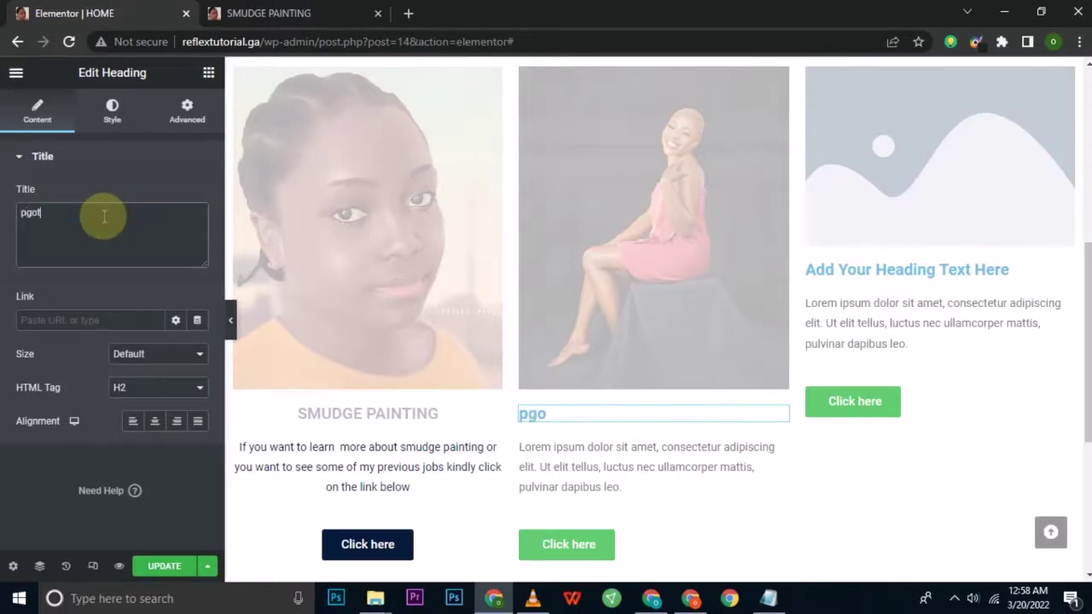
{"action": "key", "text": "BackSpace"}
{"action": "key", "text": "BackSpace"}
{"action": "key", "text": "BackSpace"}
{"action": "key", "text": "BackSpace"}
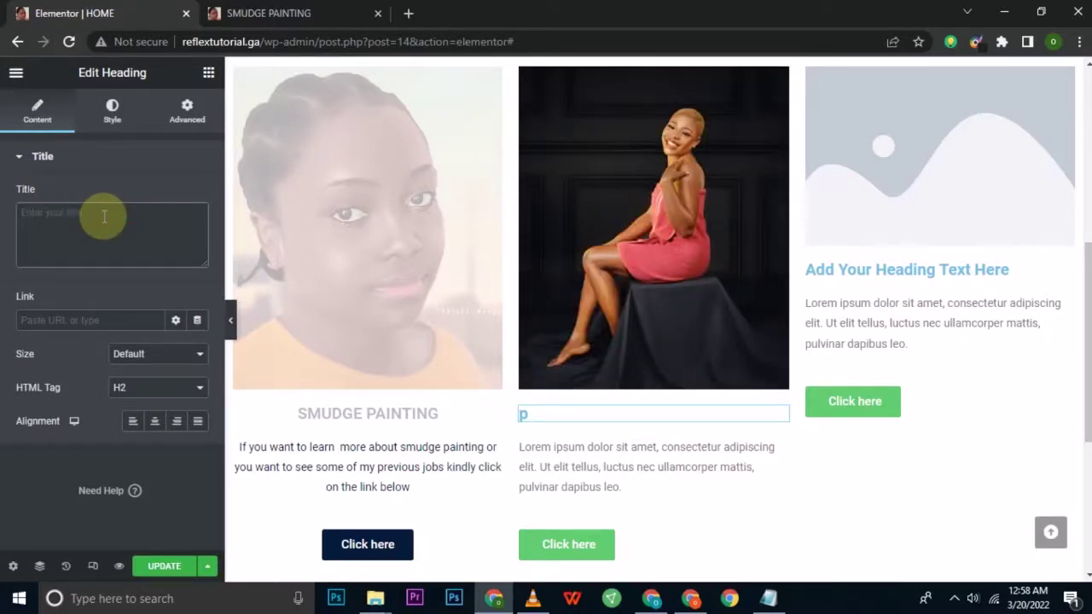
{"action": "type", "text": "PHOTO"}
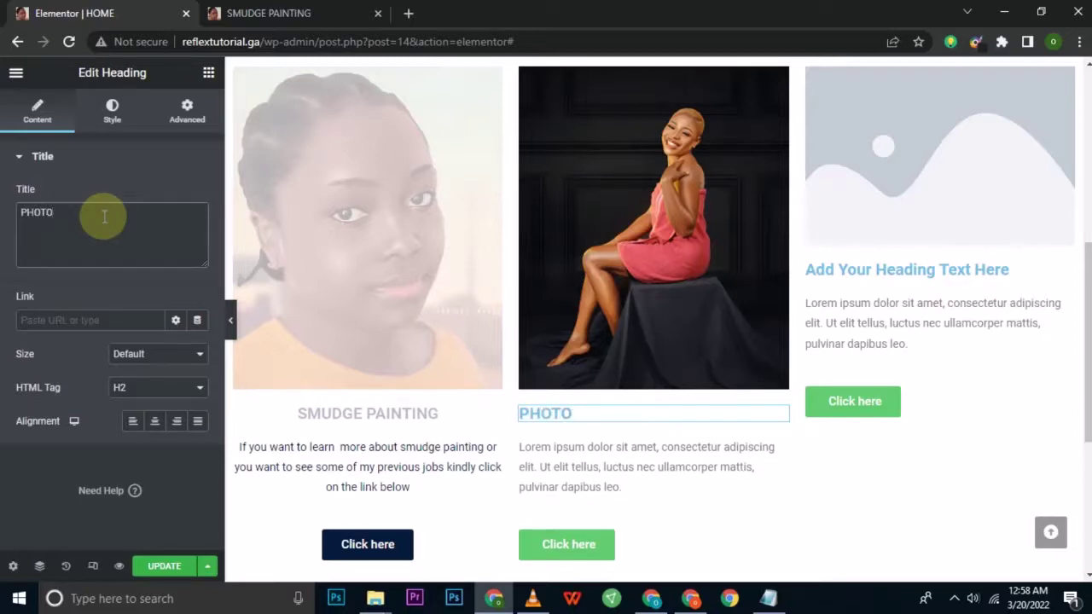
{"action": "type", "text": "GRAPHY"}
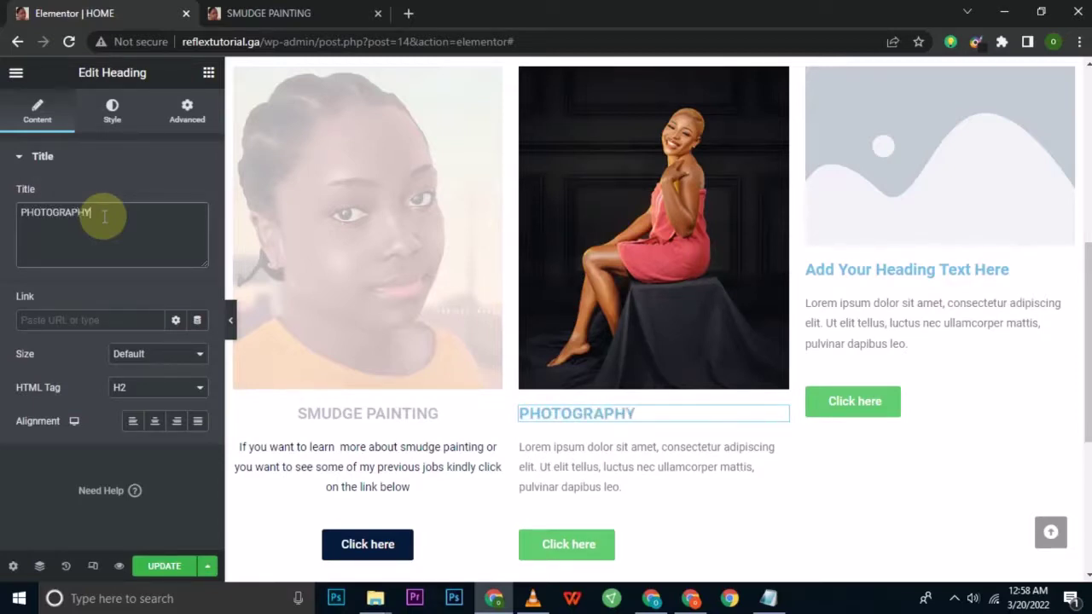
{"action": "left_click", "coordinate": [155, 422]}
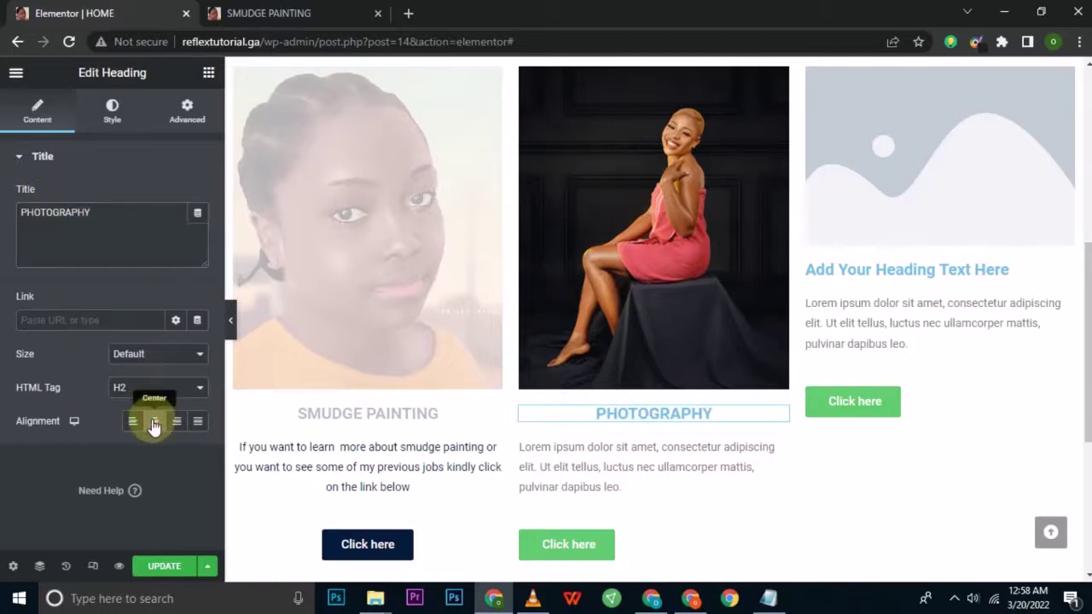
- Set the PHOTOGRAPHY heading's text colour to dark navy 061B3B
{"action": "left_click", "coordinate": [115, 115]}
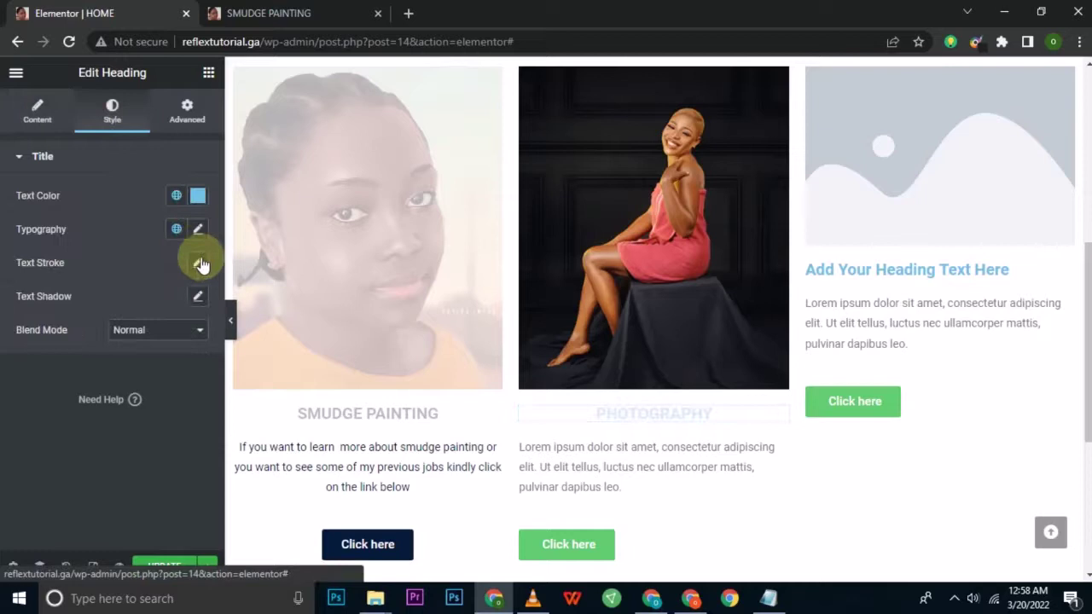
{"action": "left_click", "coordinate": [197, 198]}
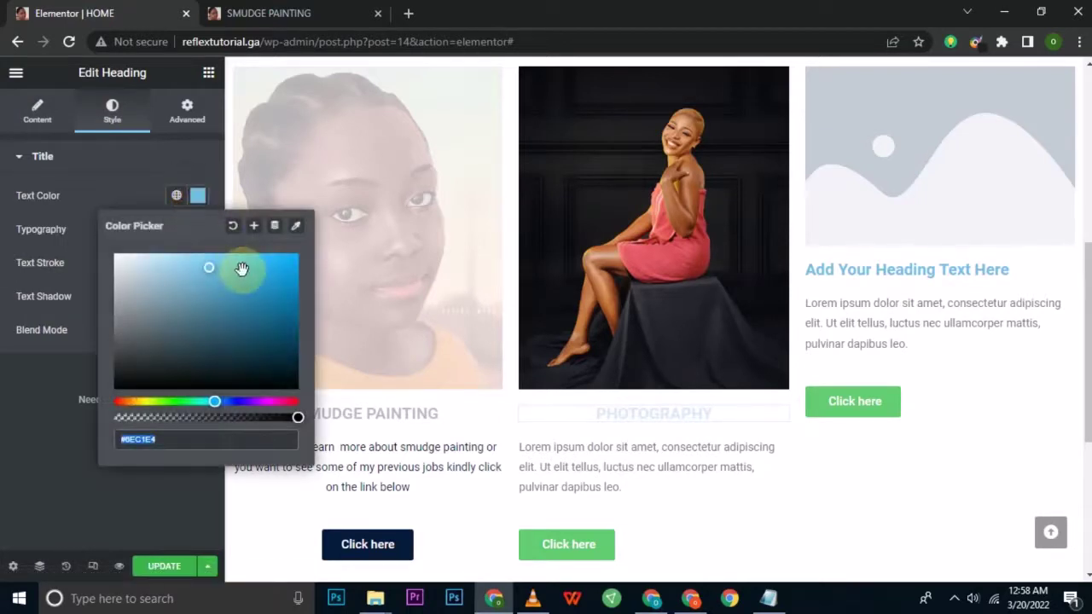
{"action": "type", "text": "061B3B"}
{"action": "left_click", "coordinate": [175, 160]}
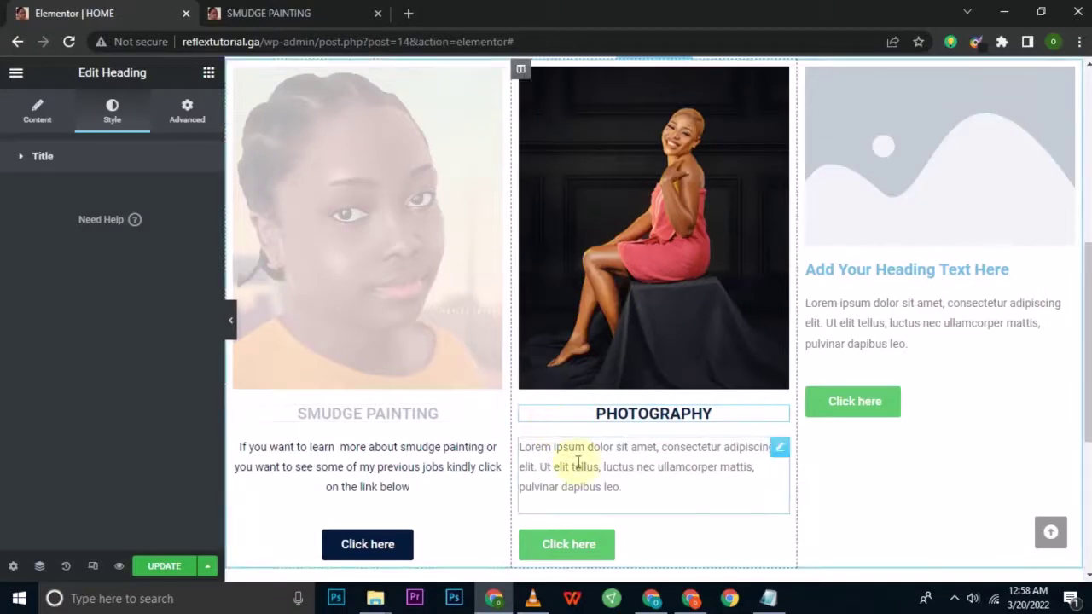
- Delete the lorem ipsum filler under PHOTOGRAPHY and start the new description with 'Hello'
{"action": "left_click", "coordinate": [597, 472]}
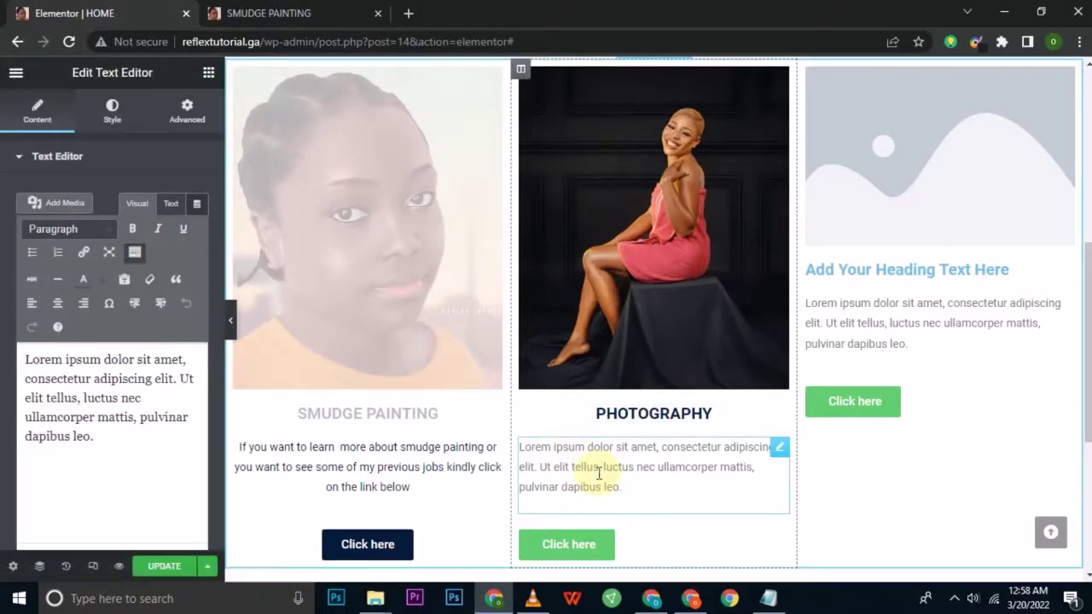
{"action": "triple_click", "coordinate": [598, 474]}
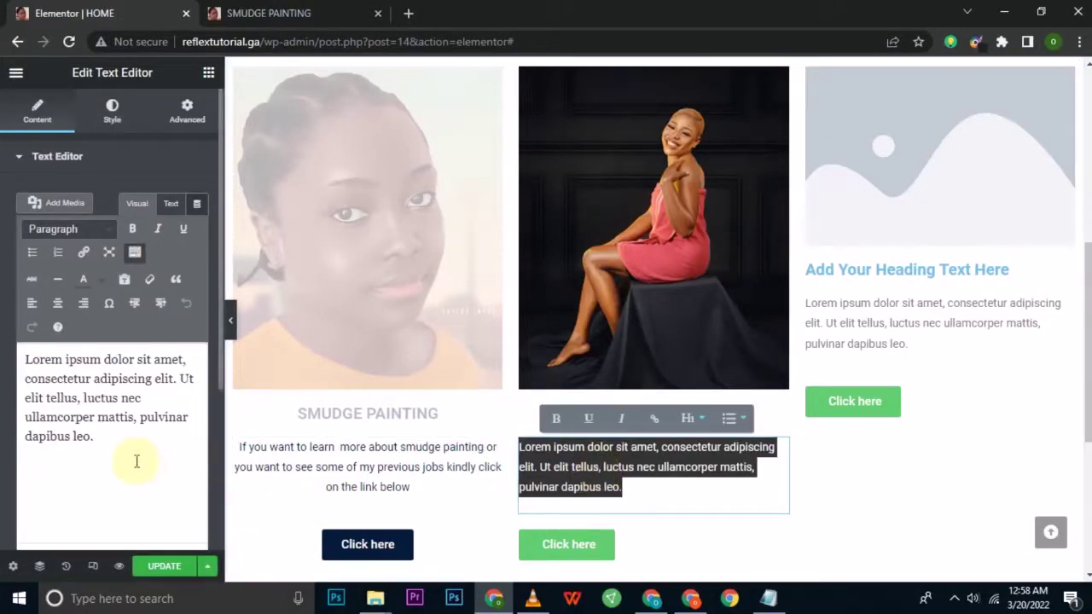
{"action": "left_click", "coordinate": [136, 462]}
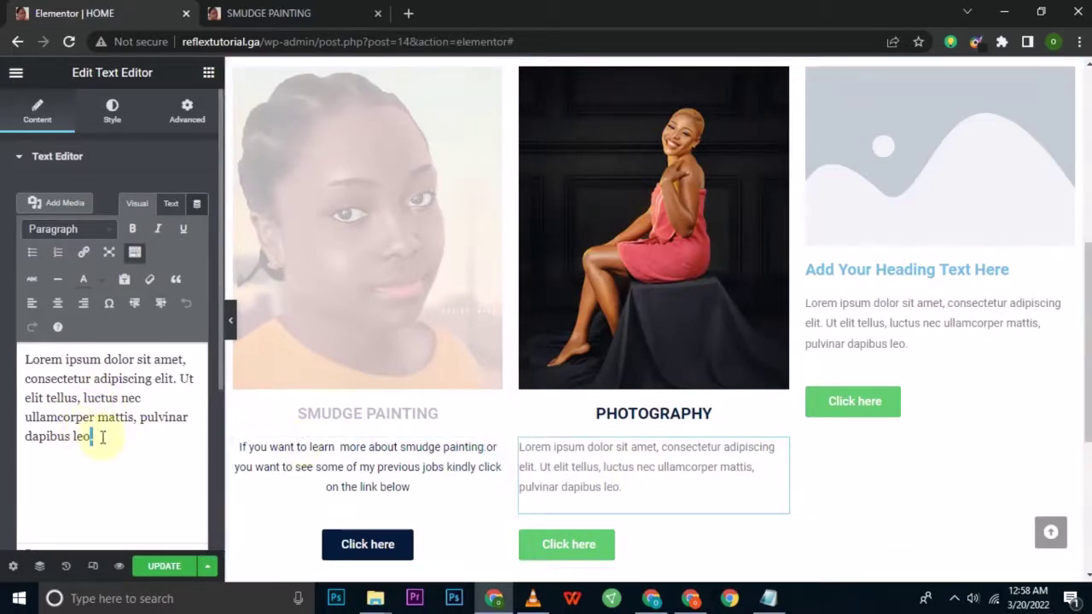
{"action": "left_click", "coordinate": [109, 442]}
{"action": "key", "text": "BackSpace"}
{"action": "key", "text": "BackSpace"}
{"action": "key", "text": "BackSpace"}
{"action": "key", "text": "BackSpace"}
{"action": "key", "text": "BackSpace"}
{"action": "key", "text": "BackSpace"}
{"action": "key", "text": "BackSpace"}
{"action": "key", "text": "BackSpace"}
{"action": "key", "text": "BackSpace"}
{"action": "key", "text": "BackSpace"}
{"action": "key", "text": "BackSpace"}
{"action": "key", "text": "BackSpace"}
{"action": "key", "text": "BackSpace"}
{"action": "key", "text": "BackSpace"}
{"action": "key", "text": "BackSpace"}
{"action": "key", "text": "BackSpace"}
{"action": "key", "text": "BackSpace"}
{"action": "key", "text": "BackSpace"}
{"action": "key", "text": "BackSpace"}
{"action": "key", "text": "BackSpace"}
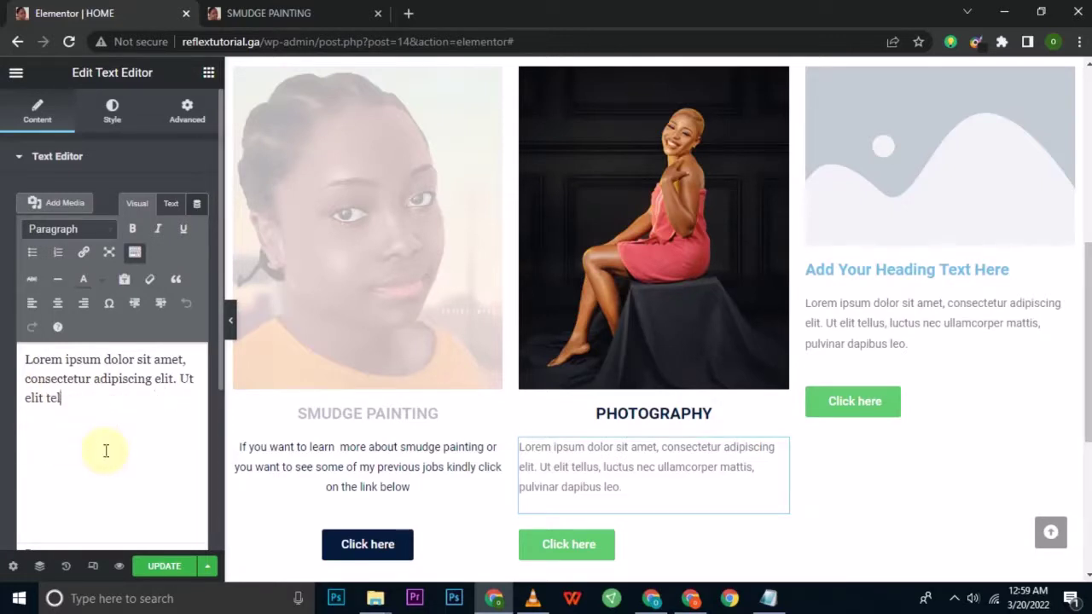
{"action": "key", "text": "BackSpace"}
{"action": "key", "text": "BackSpace"}
{"action": "key", "text": "BackSpace"}
{"action": "key", "text": "BackSpace"}
{"action": "key", "text": "BackSpace"}
{"action": "key", "text": "BackSpace"}
{"action": "key", "text": "BackSpace"}
{"action": "key", "text": "BackSpace"}
{"action": "key", "text": "BackSpace"}
{"action": "key", "text": "BackSpace"}
{"action": "key", "text": "BackSpace"}
{"action": "key", "text": "BackSpace"}
{"action": "key", "text": "BackSpace"}
{"action": "key", "text": "BackSpace"}
{"action": "key", "text": "BackSpace"}
{"action": "key", "text": "BackSpace"}
{"action": "key", "text": "BackSpace"}
{"action": "key", "text": "BackSpace"}
{"action": "key", "text": "BackSpace"}
{"action": "key", "text": "BackSpace"}
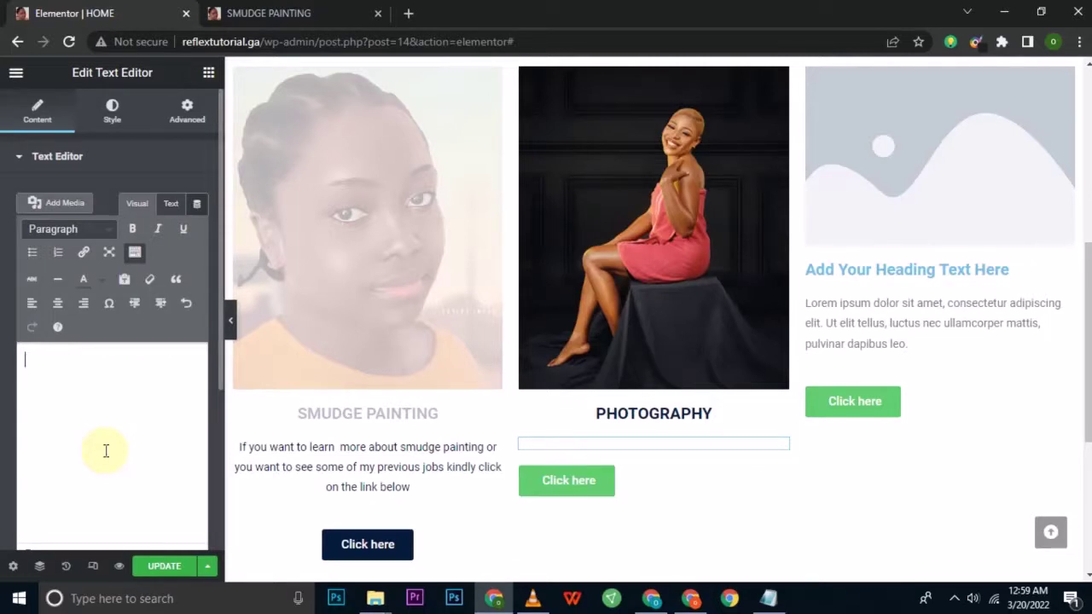
{"action": "type", "text": "Hello am"}
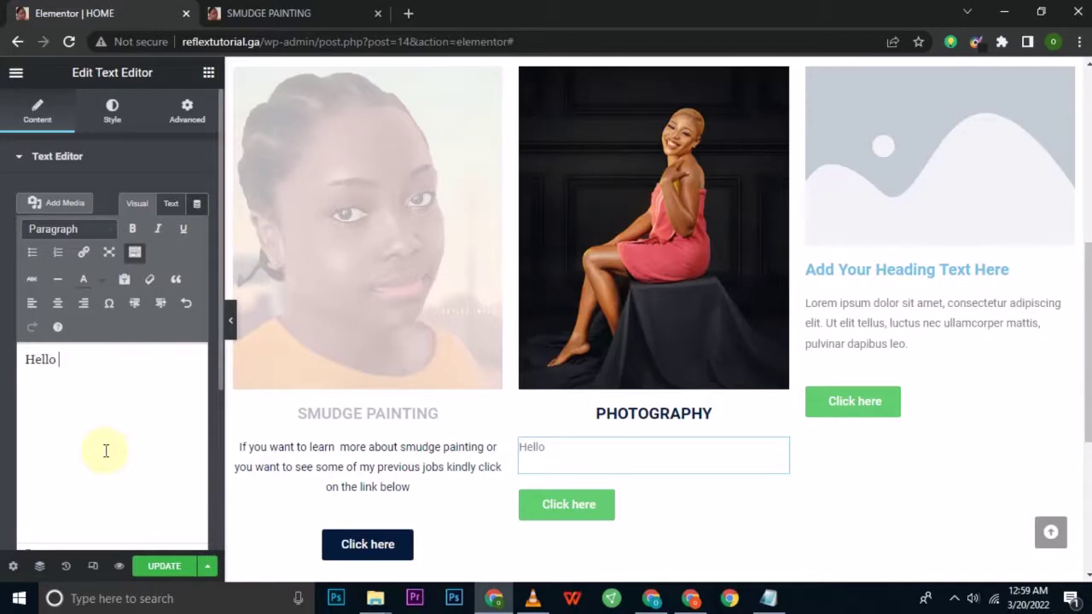
- Write the Photography intro asking if visitors need a photographer or want to see the awesome photo gallery
{"action": "type", "text": "am"}
{"action": "key", "text": "BackSpace"}
{"action": "key", "text": "BackSpace"}
{"action": "type", "text": "re you i"}
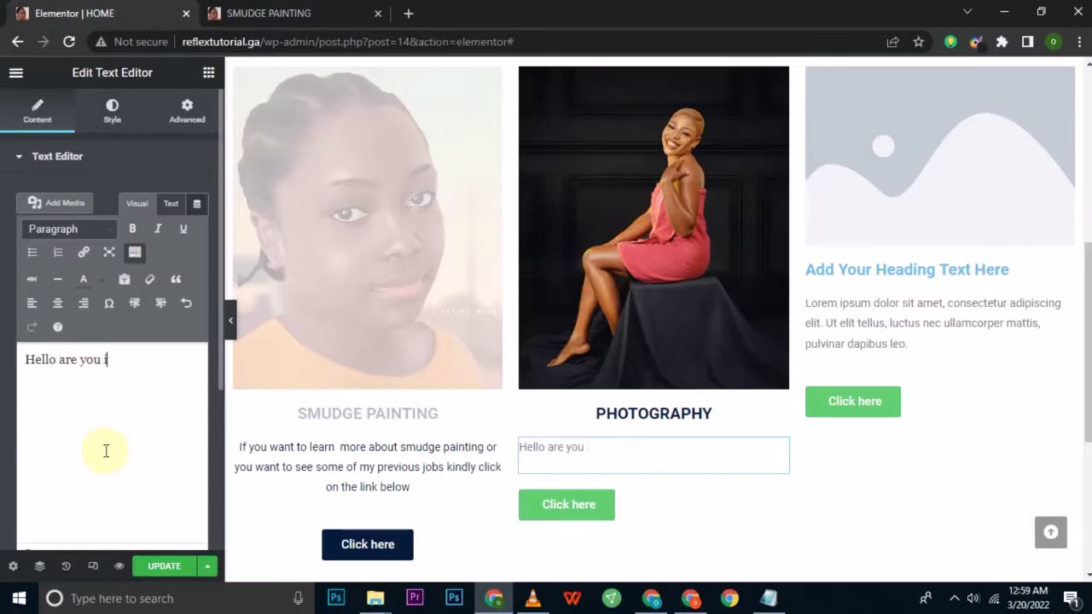
{"action": "type", "text": "n need of a pho"}
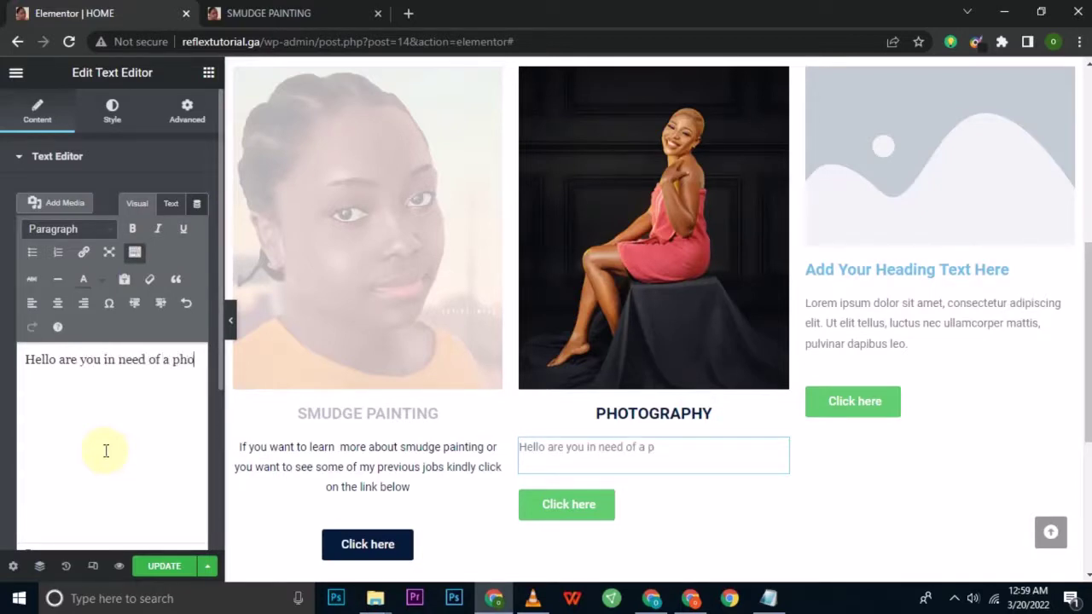
{"action": "type", "text": "tograp"}
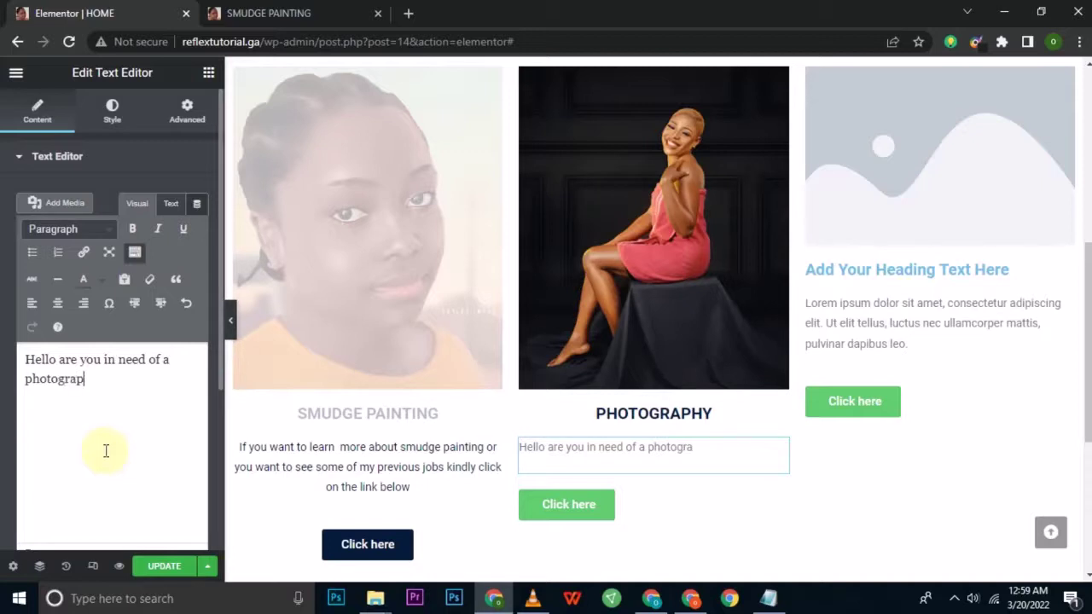
{"action": "type", "text": "her or you wna t"}
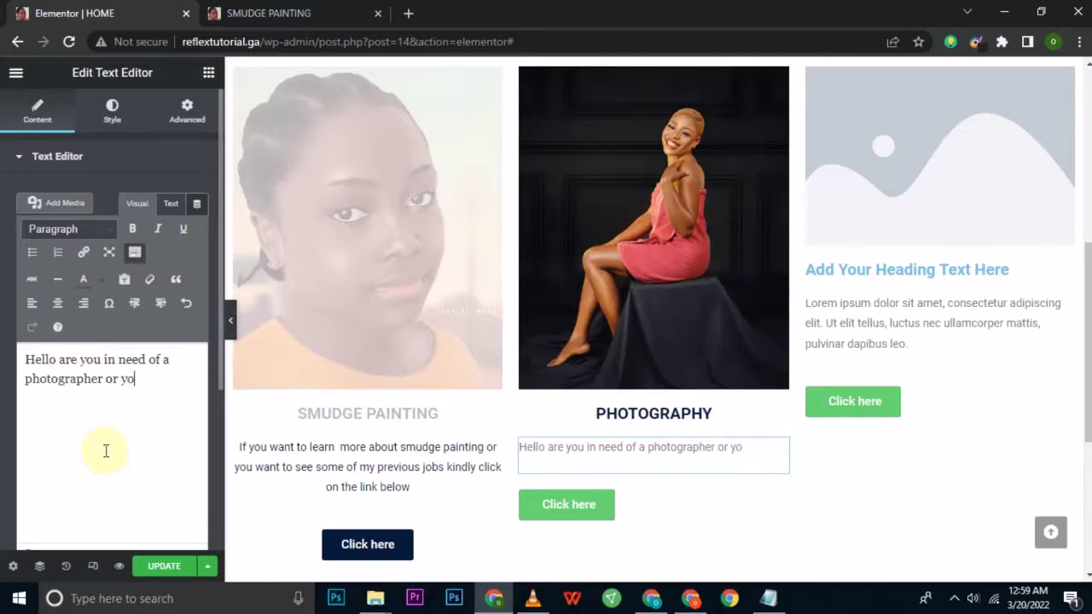
{"action": "key", "text": "BackSpace"}
{"action": "key", "text": "BackSpace"}
{"action": "key", "text": "BackSpace"}
{"action": "key", "text": "BackSpace"}
{"action": "type", "text": "ant to chec"}
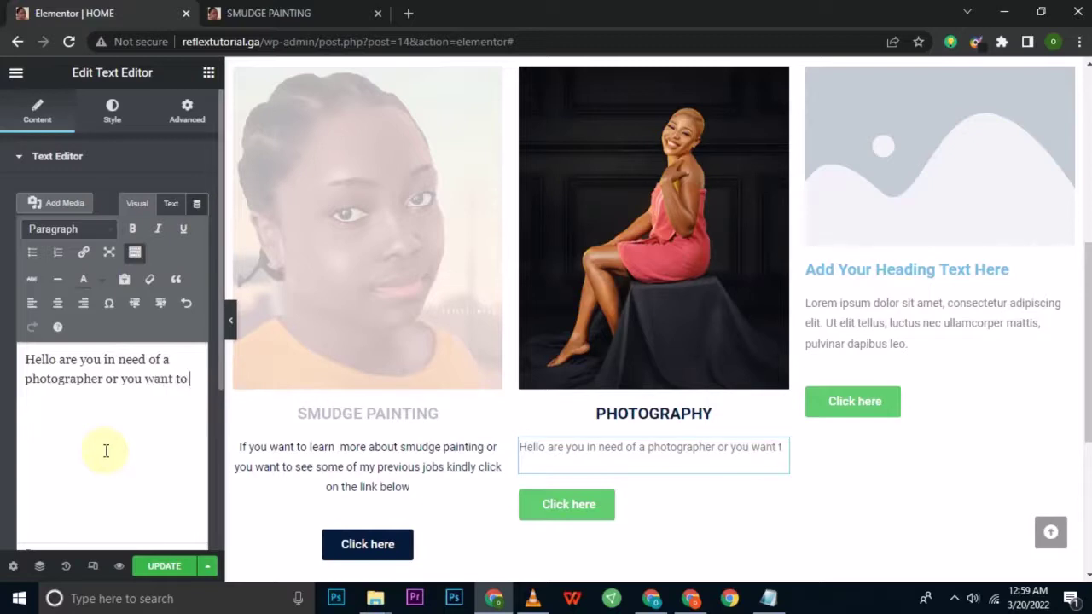
{"action": "type", "text": "k out "}
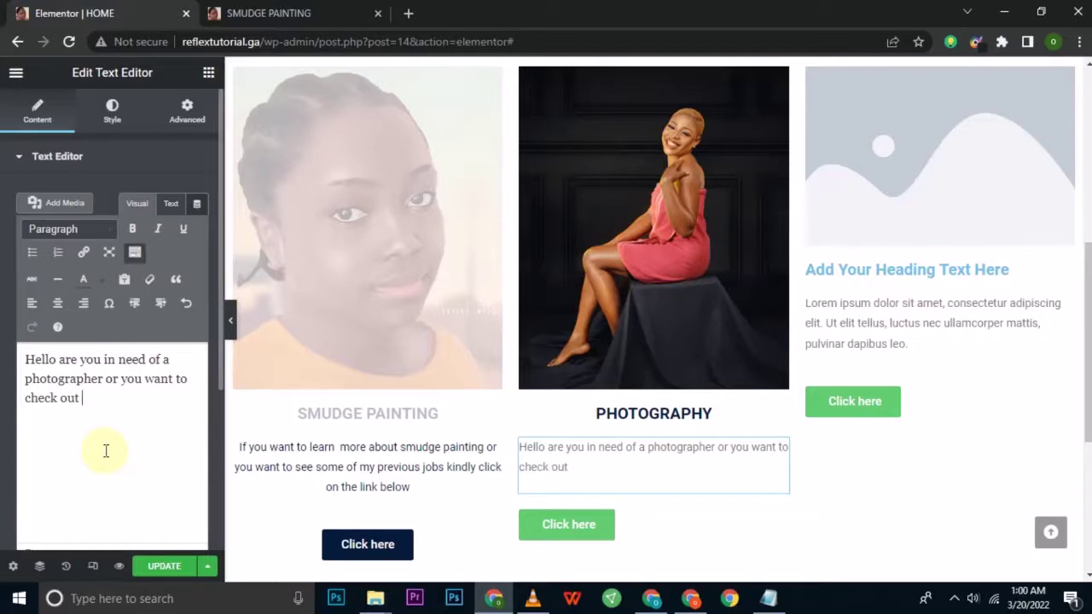
{"action": "type", "text": "how awesoe"}
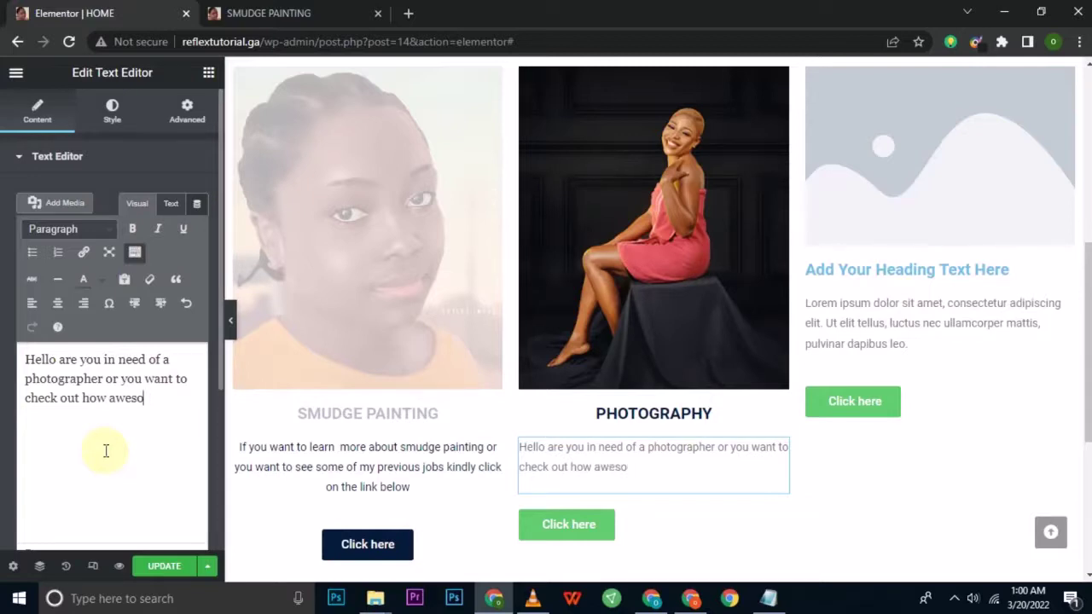
{"action": "key", "text": "BackSpace"}
{"action": "type", "text": "me "}
{"action": "type", "text": "my "}
{"action": "type", "text": "photo "}
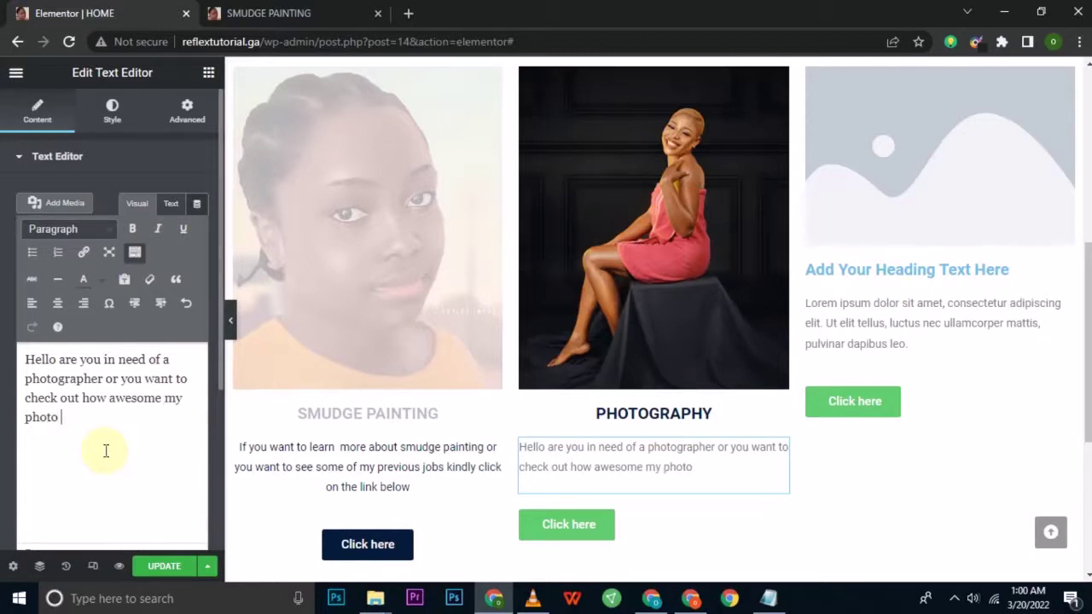
{"action": "type", "text": "ga"}
{"action": "key", "text": "BackSpace"}
{"action": "type", "text": "gallery i"}
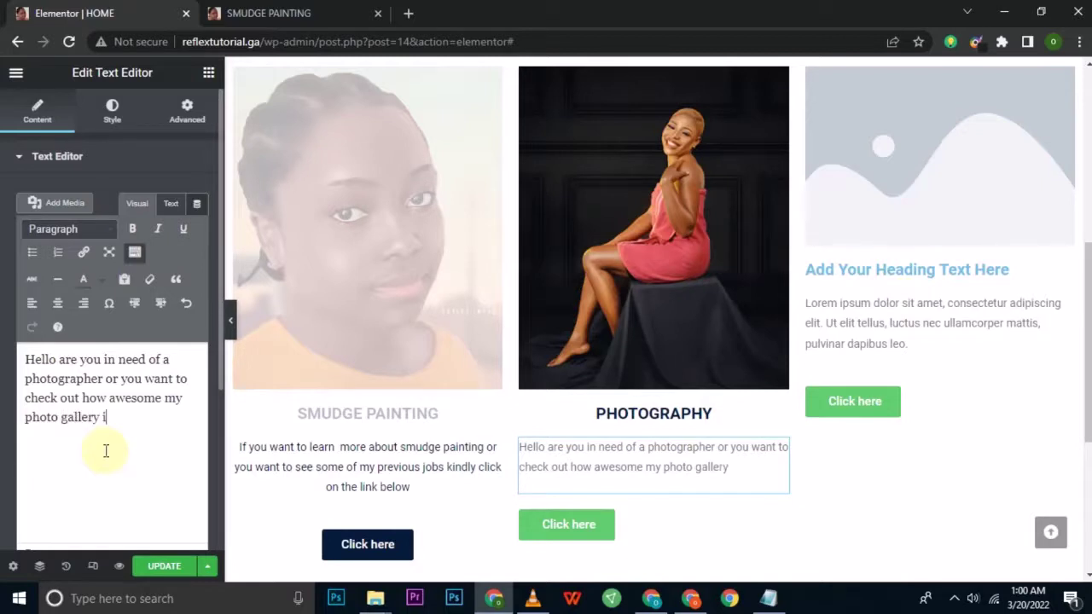
{"action": "type", "text": "s"}
- Finish with 'Kindly click on the link below to do so' and center the paragraph
{"action": "key", "text": "BackSpace"}
{"action": "key", "text": "Return"}
{"action": "type", "text": "ki"}
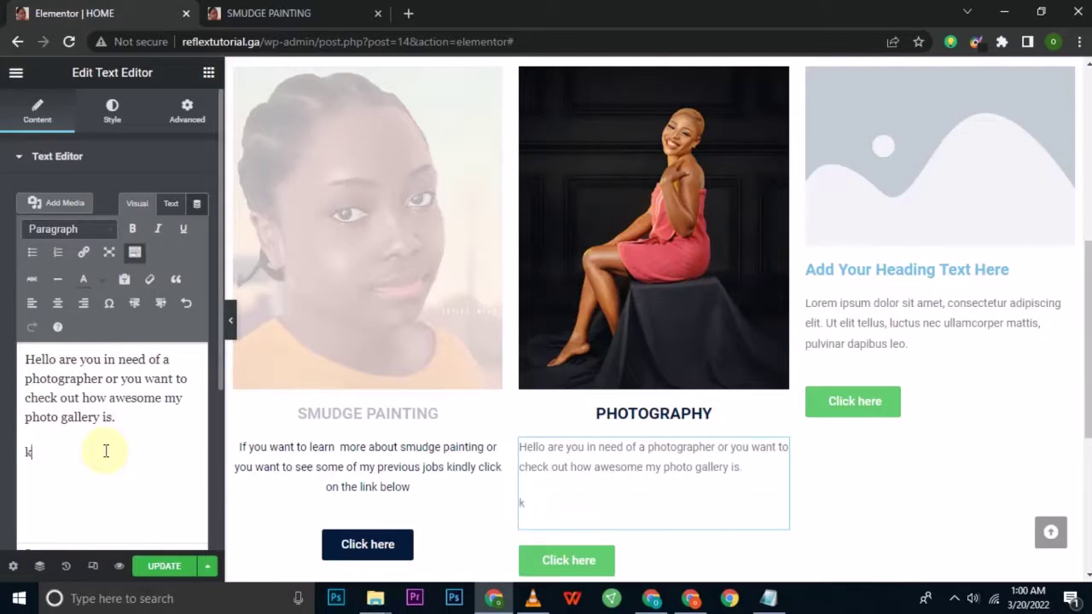
{"action": "key", "text": "BackSpace"}
{"action": "key", "text": "BackSpace"}
{"action": "key", "text": "BackSpace"}
{"action": "key", "text": "BackSpace"}
{"action": "key", "text": "BackSpace"}
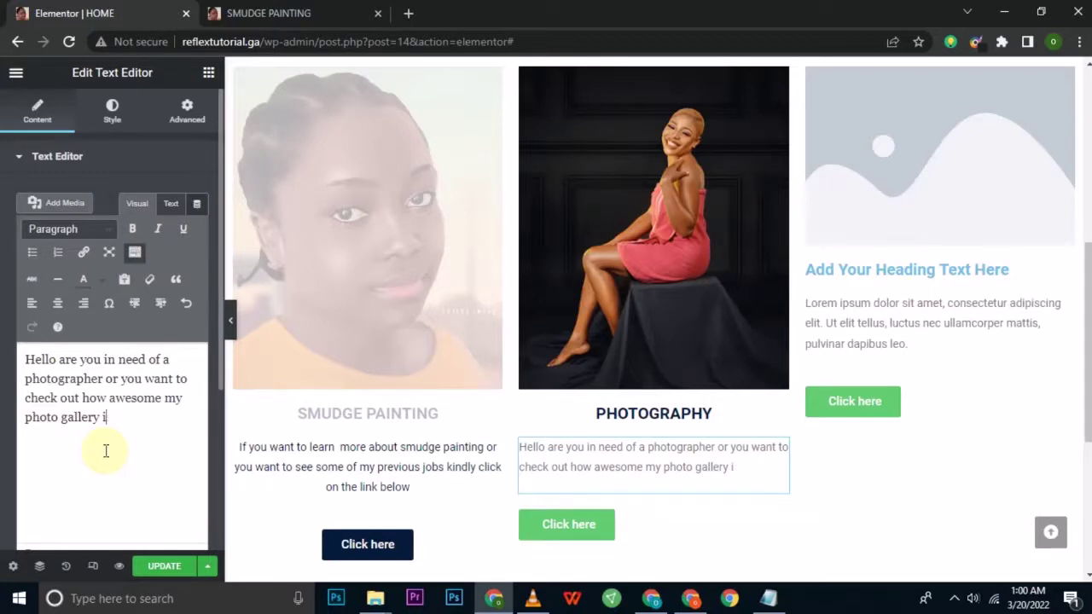
{"action": "type", "text": "s. Kindly "}
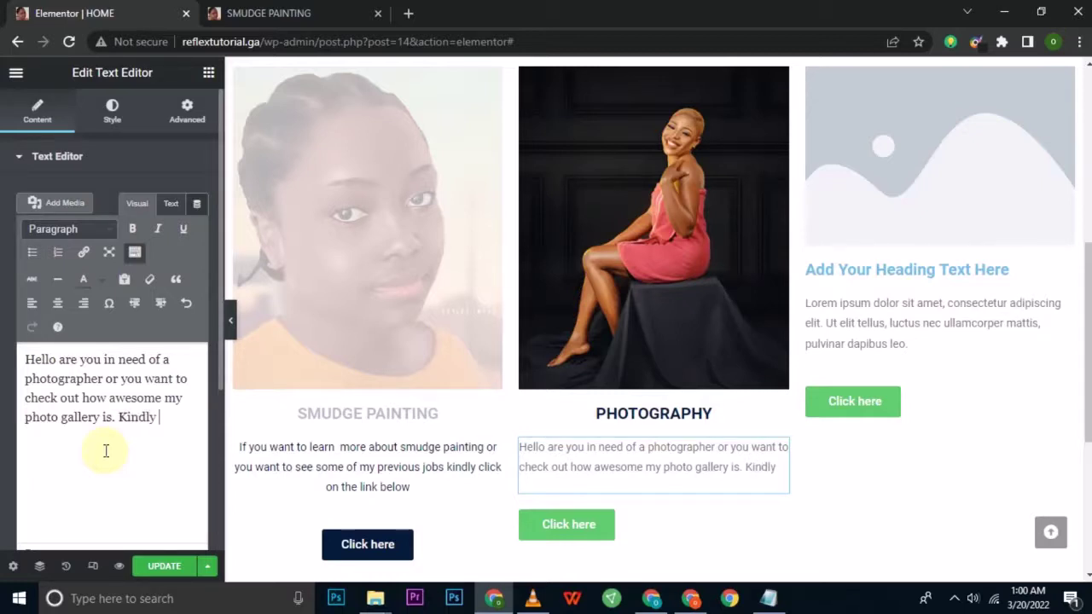
{"action": "type", "text": "click on"}
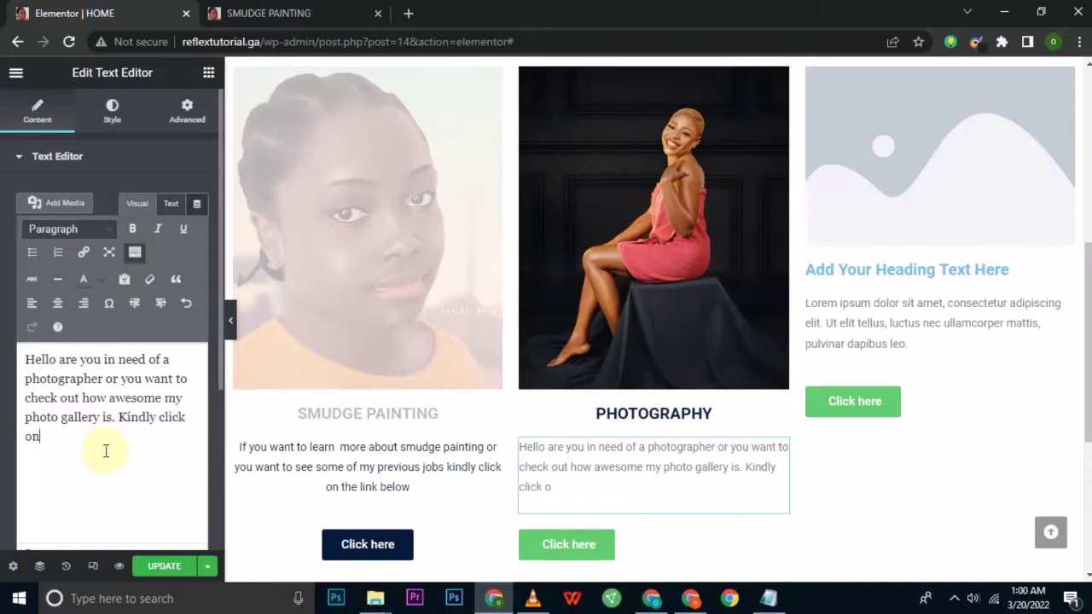
{"action": "type", "text": " the link "}
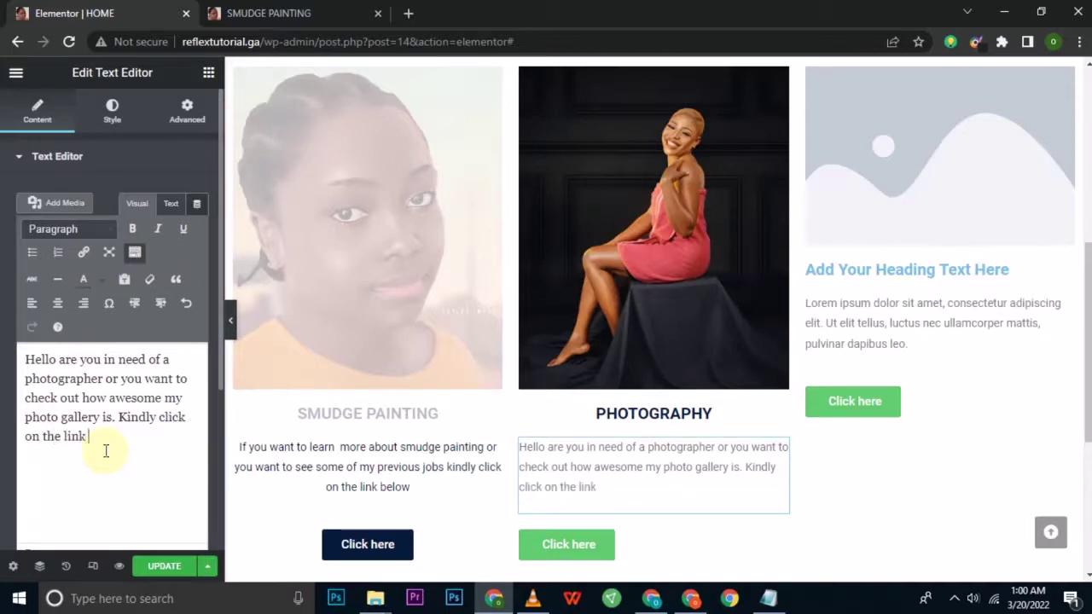
{"action": "type", "text": "below to do so"}
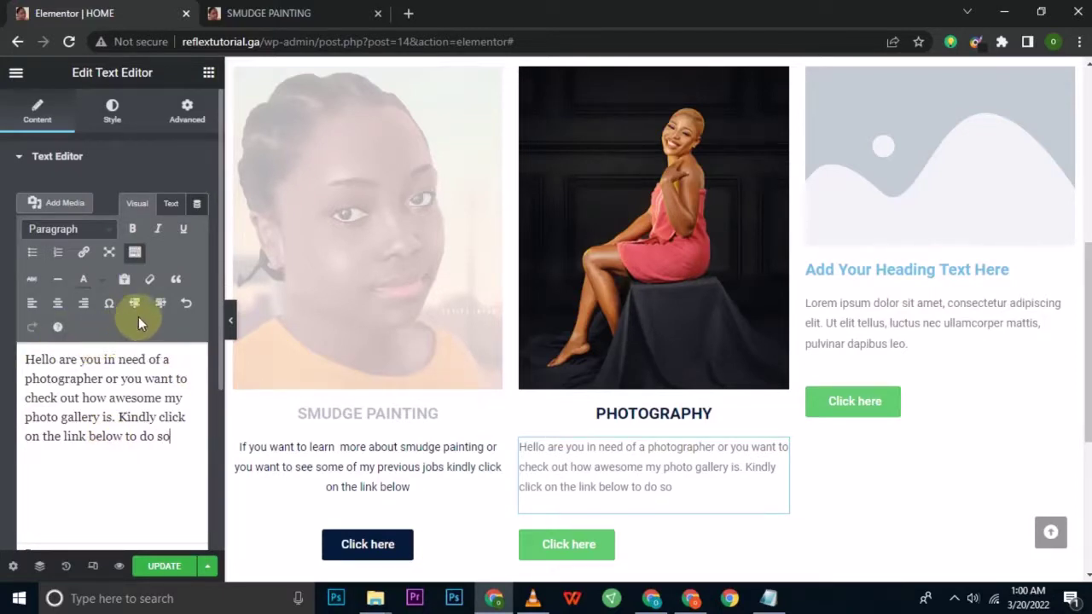
{"action": "left_click", "coordinate": [58, 304]}
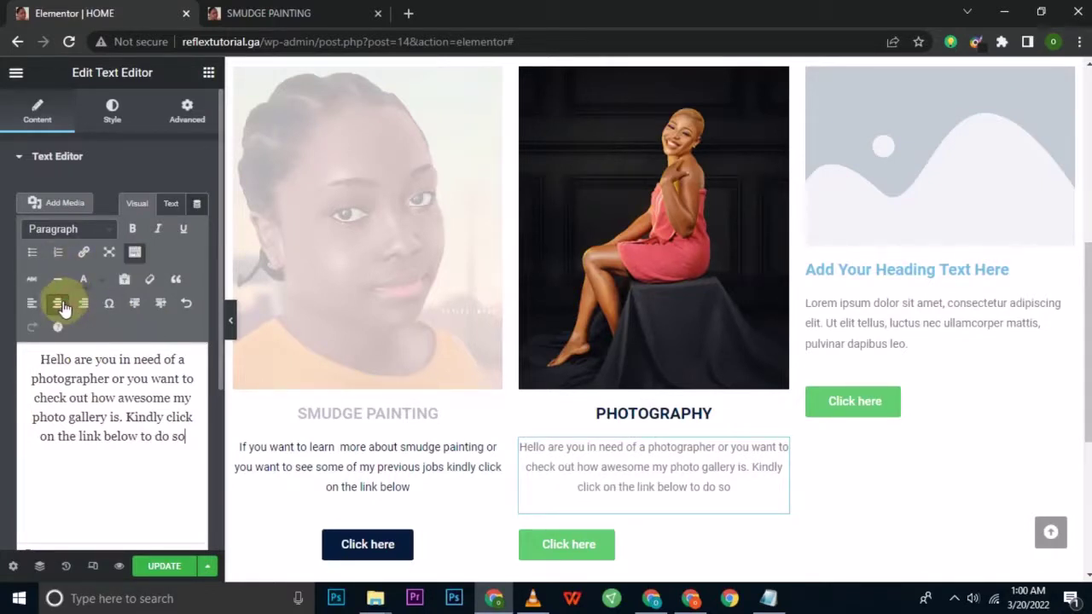
- Paste hex 081B3B as the Photography paragraph's Text Color in the Style settings
{"action": "left_click", "coordinate": [104, 125]}
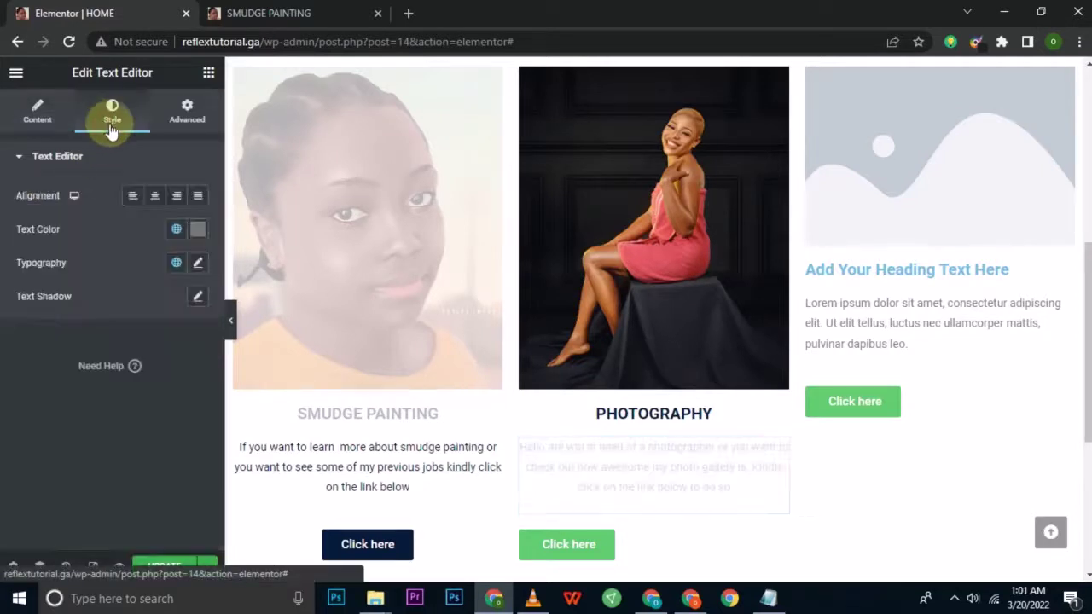
{"action": "left_click", "coordinate": [199, 232]}
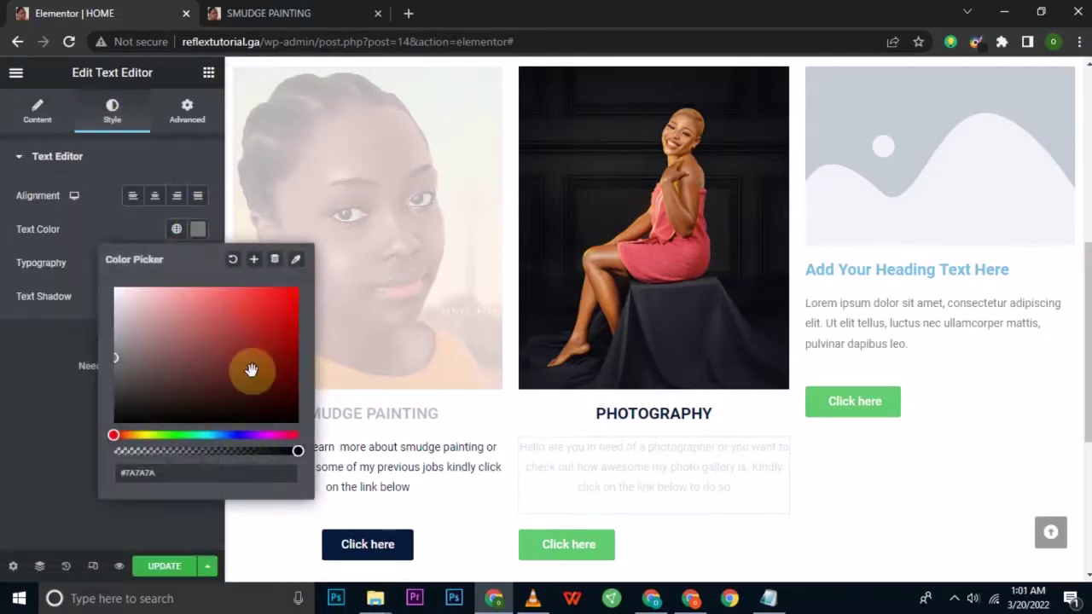
{"action": "left_click", "coordinate": [224, 476]}
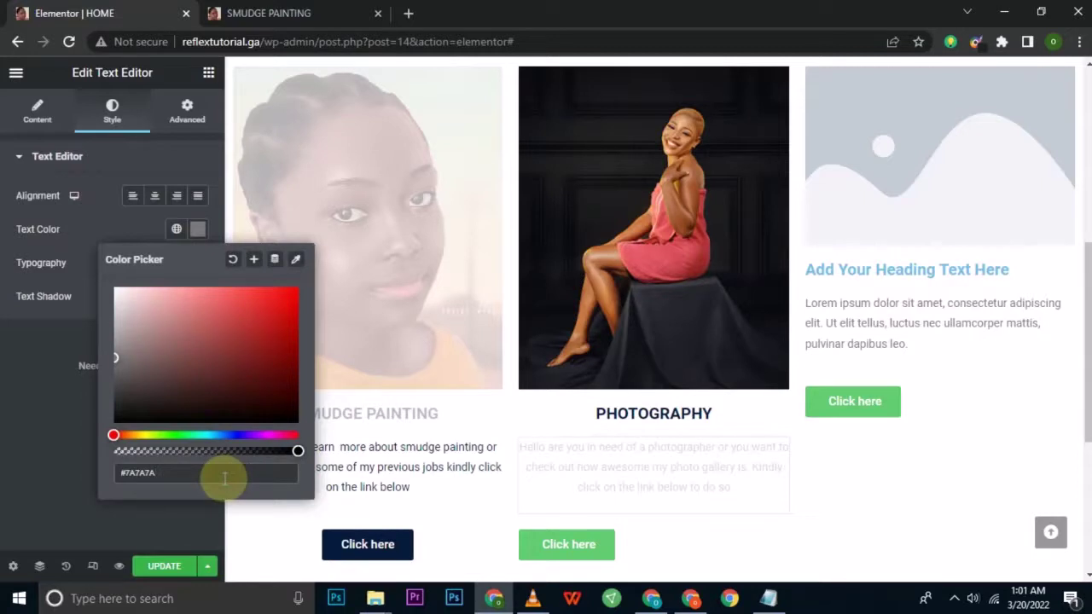
{"action": "key", "text": "ctrl+a"}
{"action": "type", "text": "081B3B"}
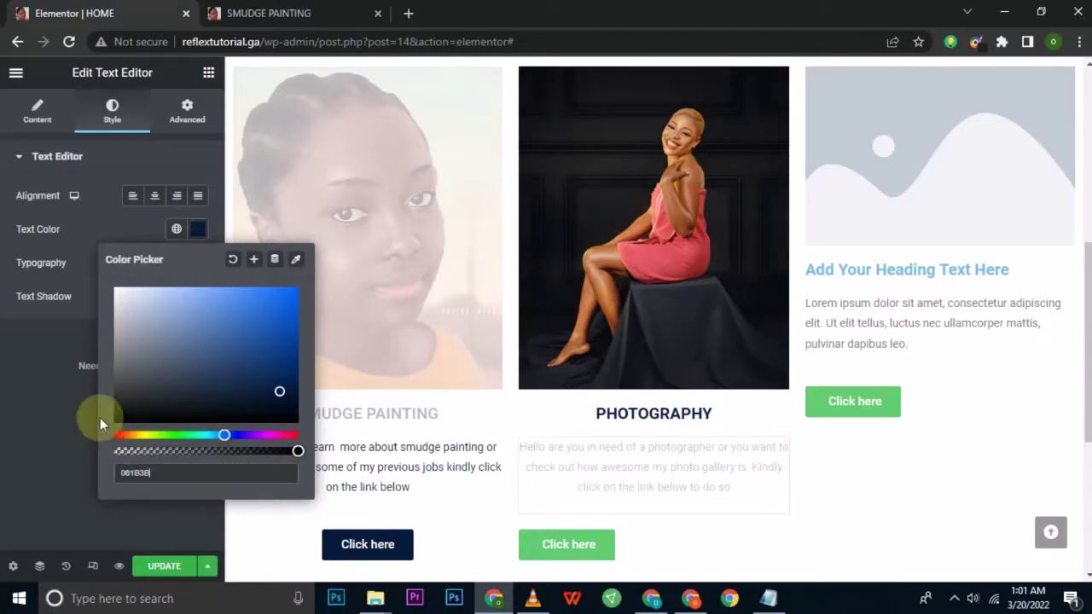
{"action": "left_click", "coordinate": [48, 413]}
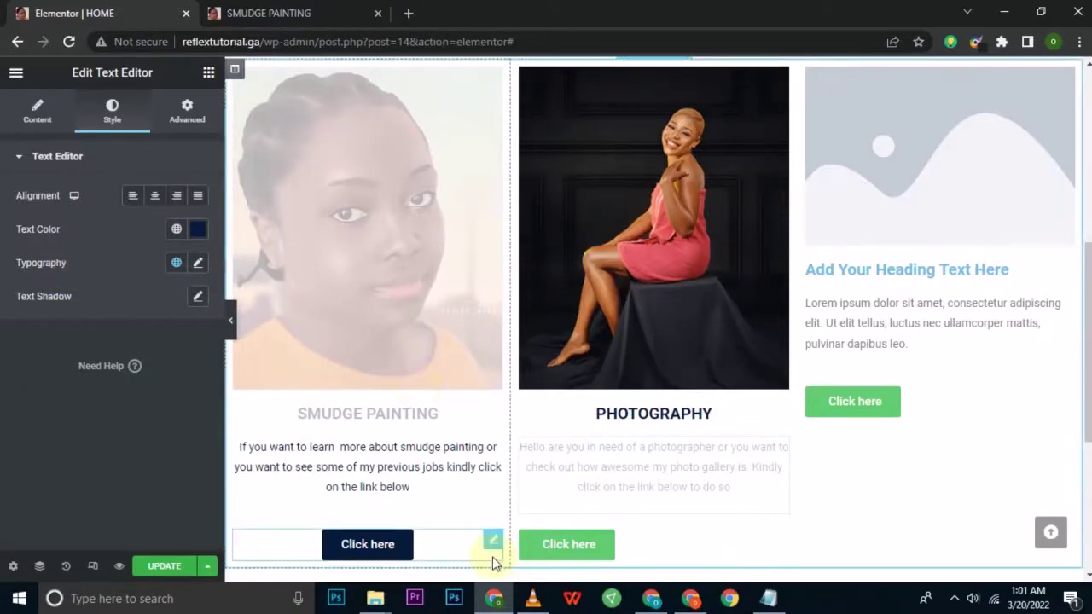
- Select the Photography 'Click here' button and copy the live site's Photography page URL
{"action": "left_click", "coordinate": [529, 556]}
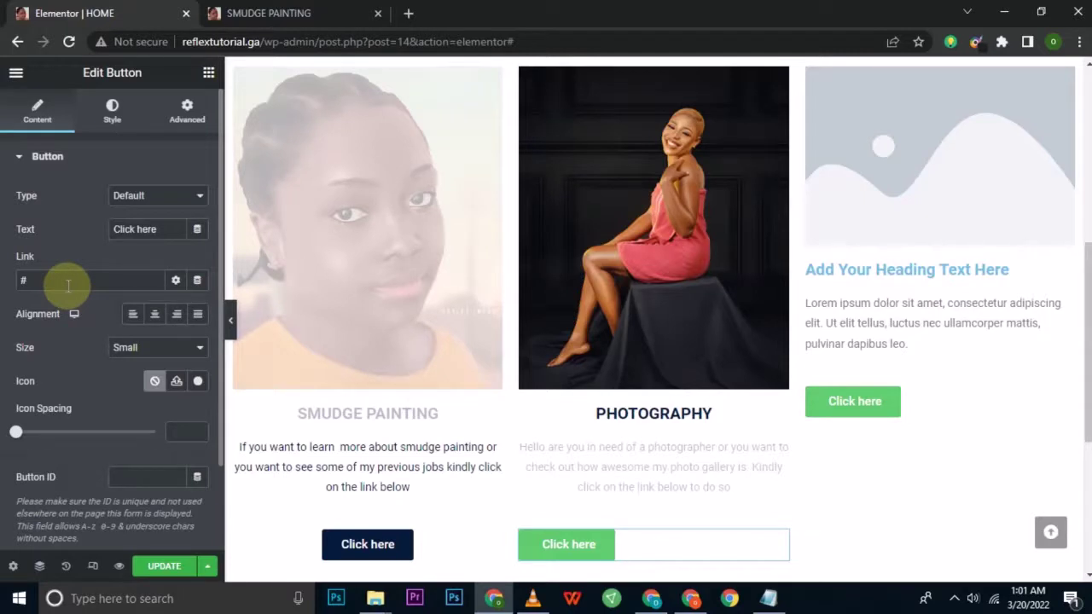
{"action": "left_click", "coordinate": [262, 15]}
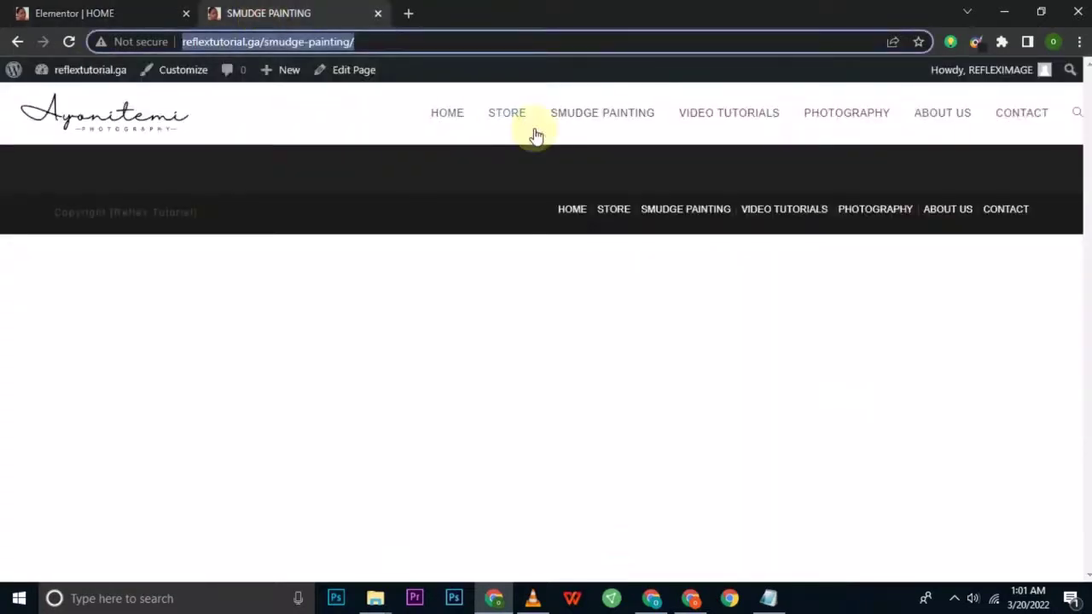
{"action": "left_click", "coordinate": [865, 119]}
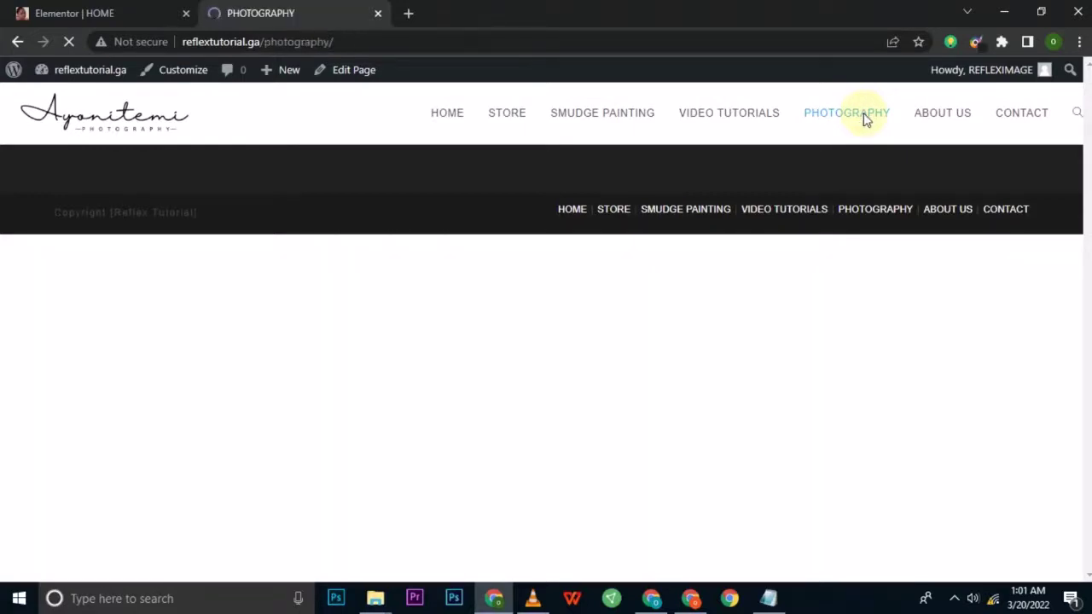
{"action": "left_click", "coordinate": [563, 38]}
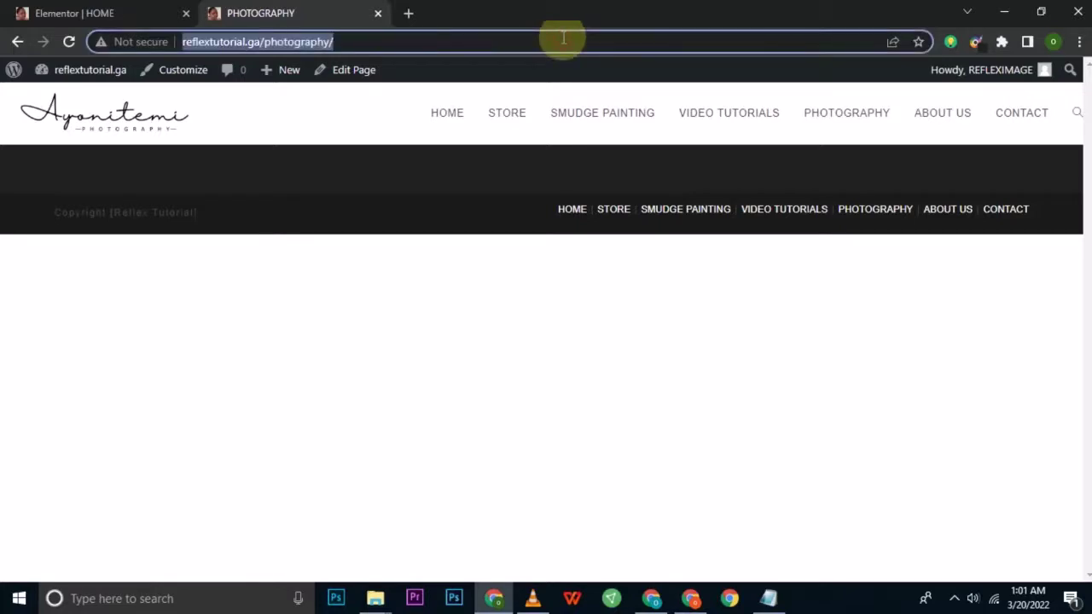
{"action": "left_click", "coordinate": [35, 12]}
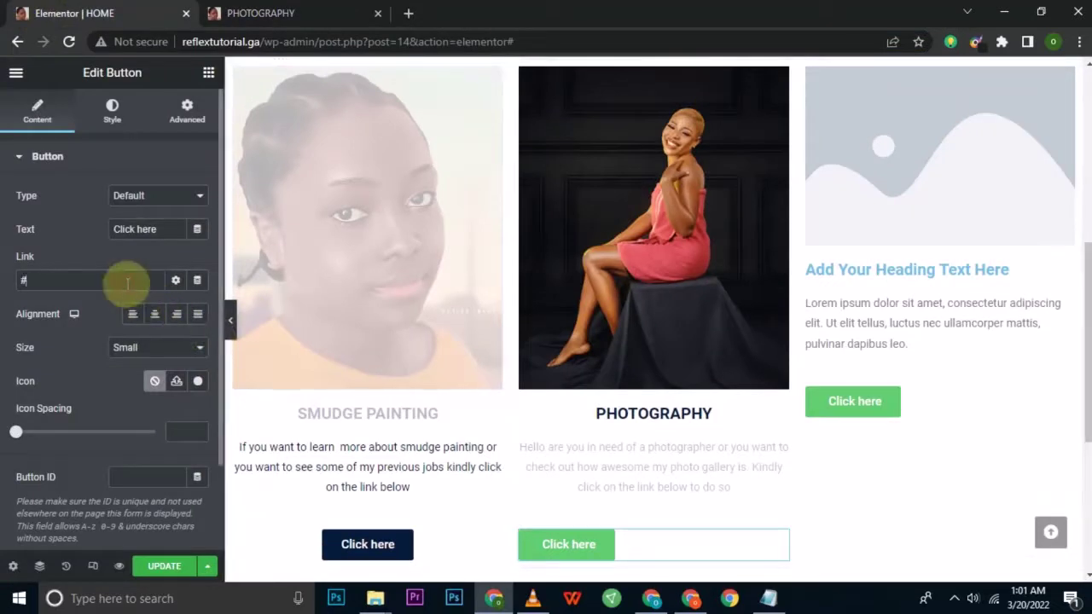
{"action": "key", "text": "BackSpace"}
{"action": "key", "text": "ctrl+v"}
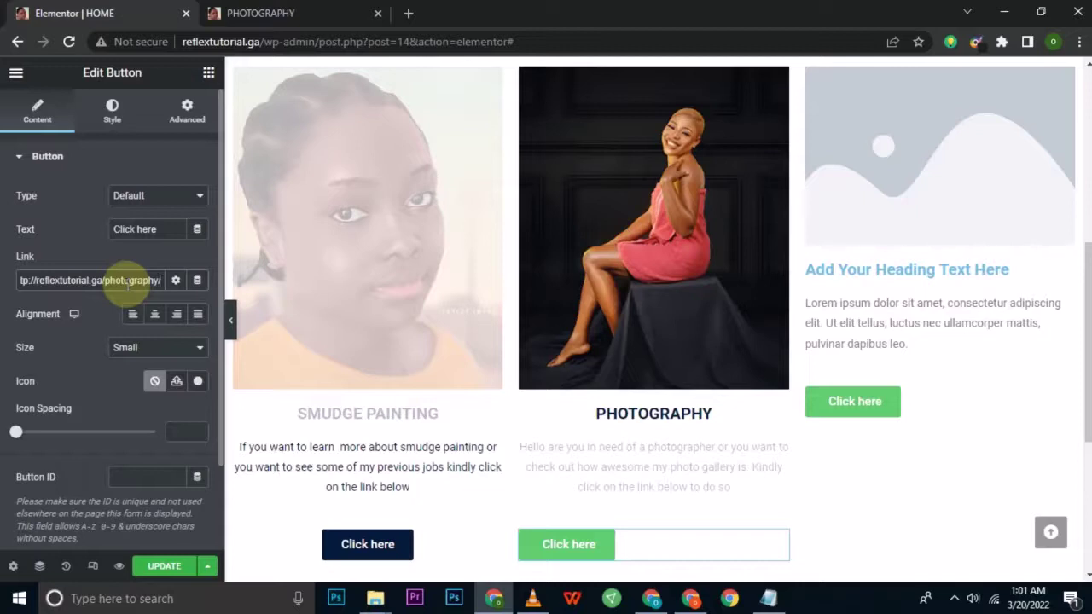
{"action": "left_click", "coordinate": [153, 316]}
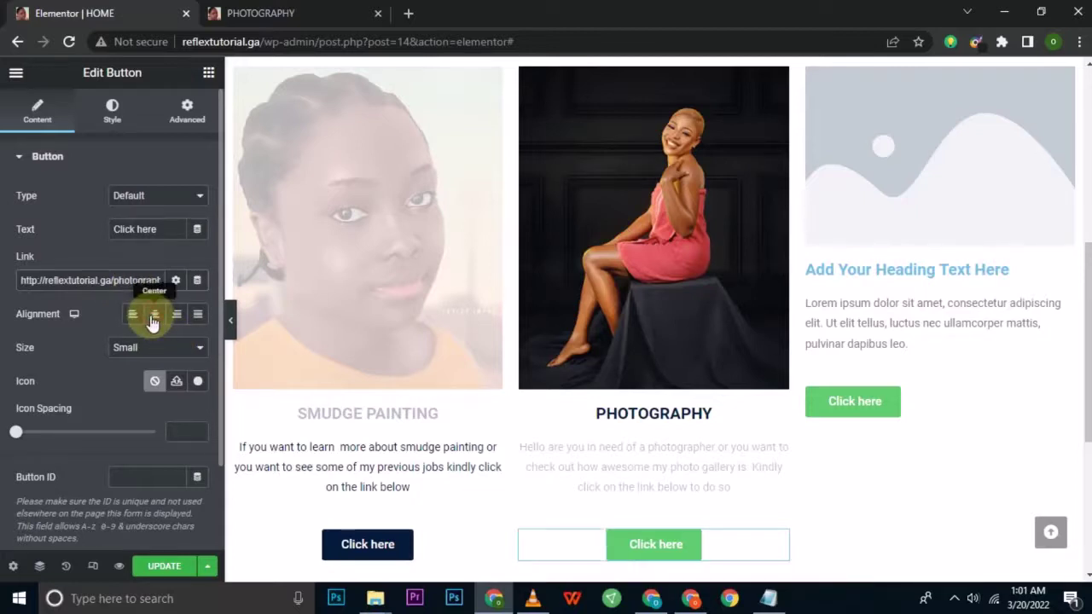
{"action": "left_click", "coordinate": [122, 128]}
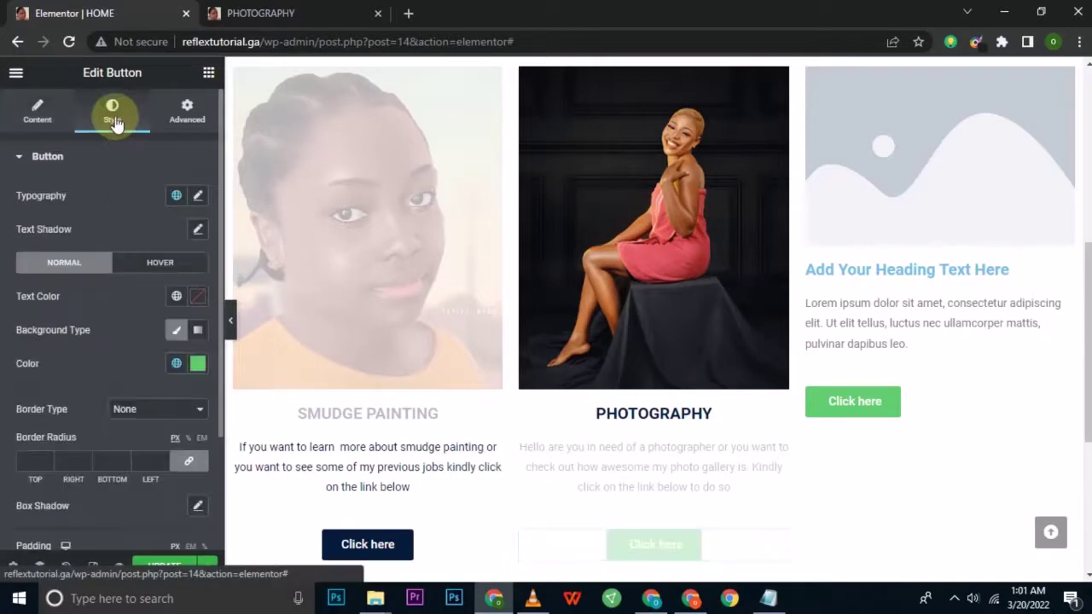
- Give the Photography button the saved dark navy background colour, matching the Smudge Painting button
{"action": "left_click", "coordinate": [198, 365]}
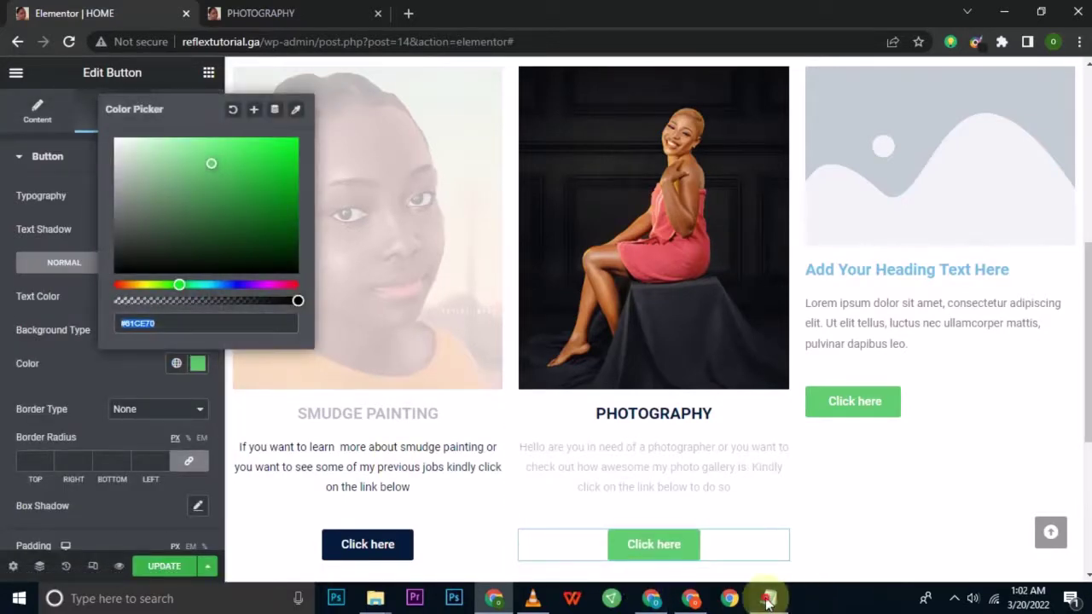
{"action": "left_click", "coordinate": [766, 599]}
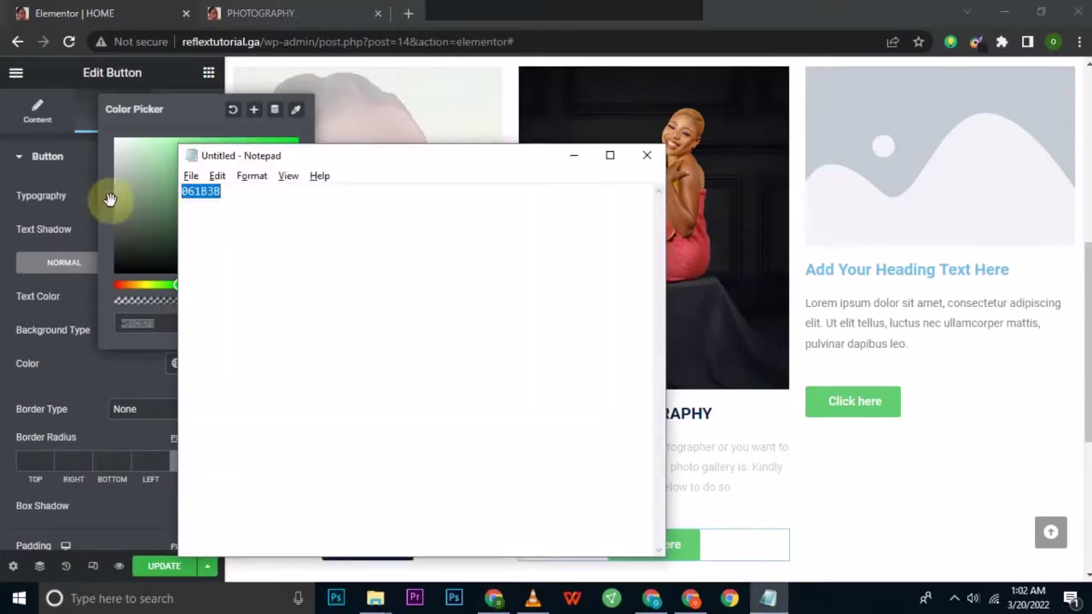
{"action": "left_click", "coordinate": [115, 292]}
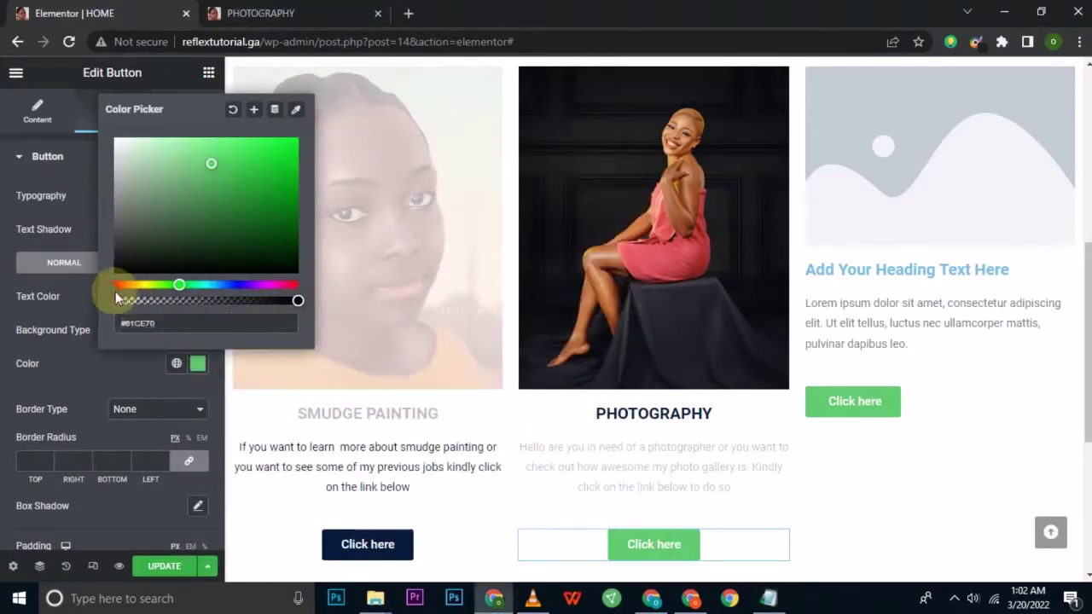
{"action": "triple_click", "coordinate": [180, 325]}
{"action": "type", "text": "061B3B"}
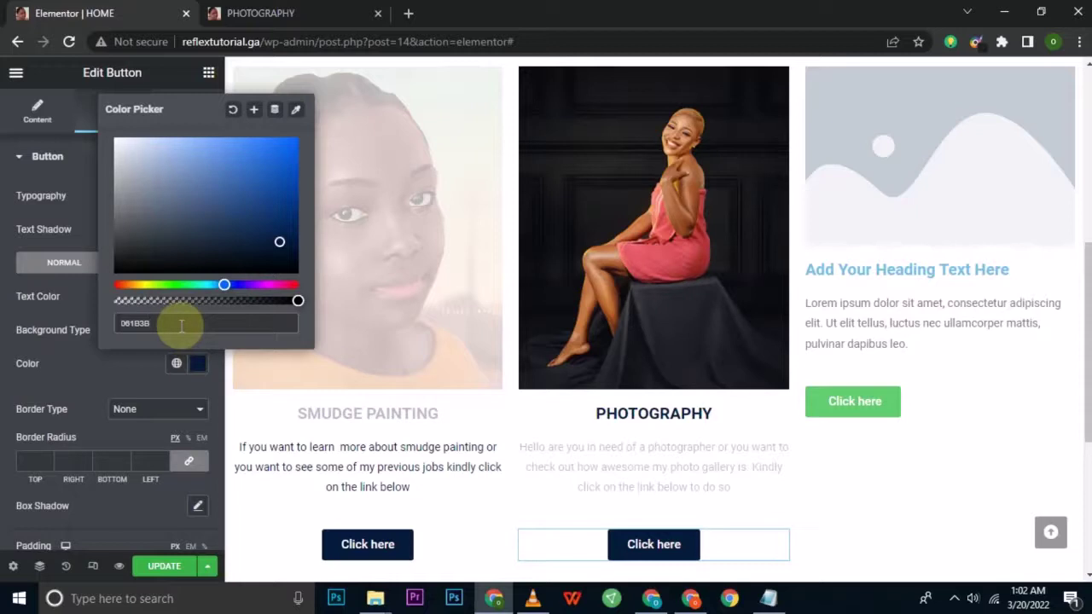
{"action": "left_click", "coordinate": [85, 376]}
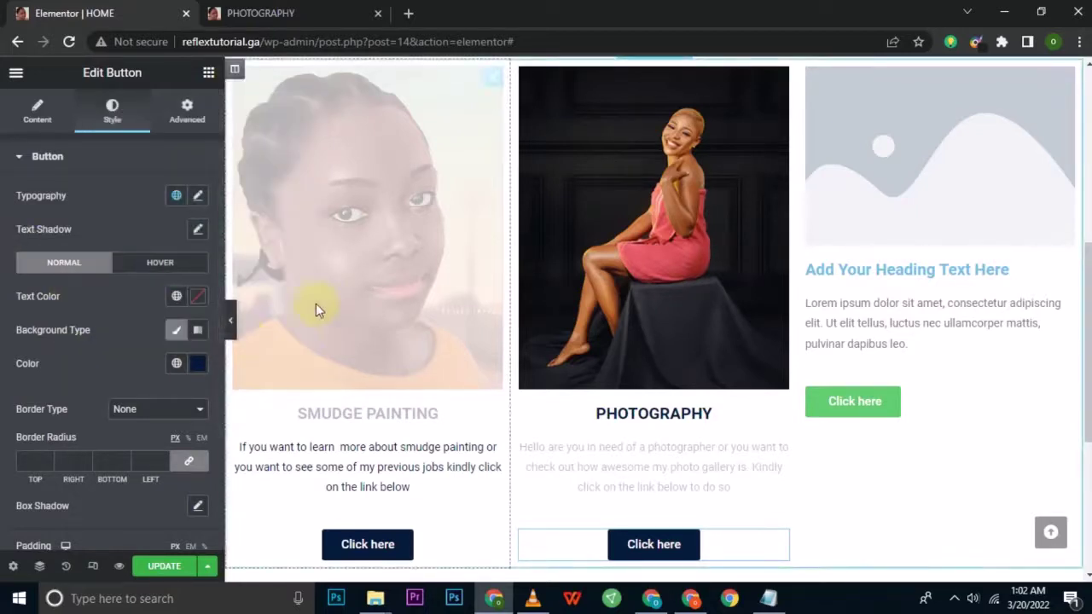
{"action": "left_click", "coordinate": [208, 72]}
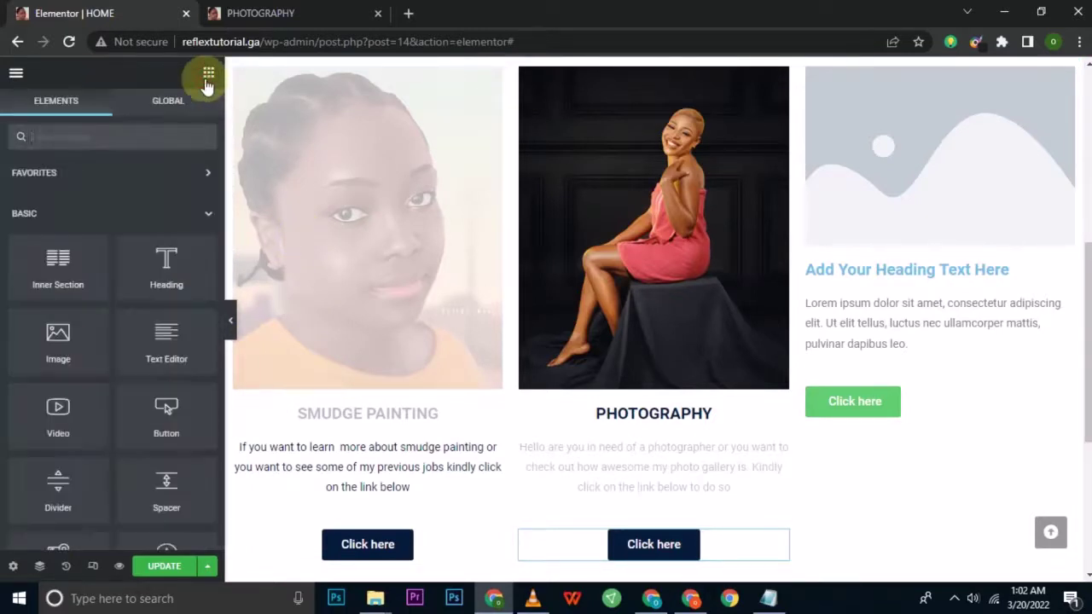
- Select the third column's placeholder image and open Insert Media's Upload files tab
{"action": "left_click", "coordinate": [895, 196]}
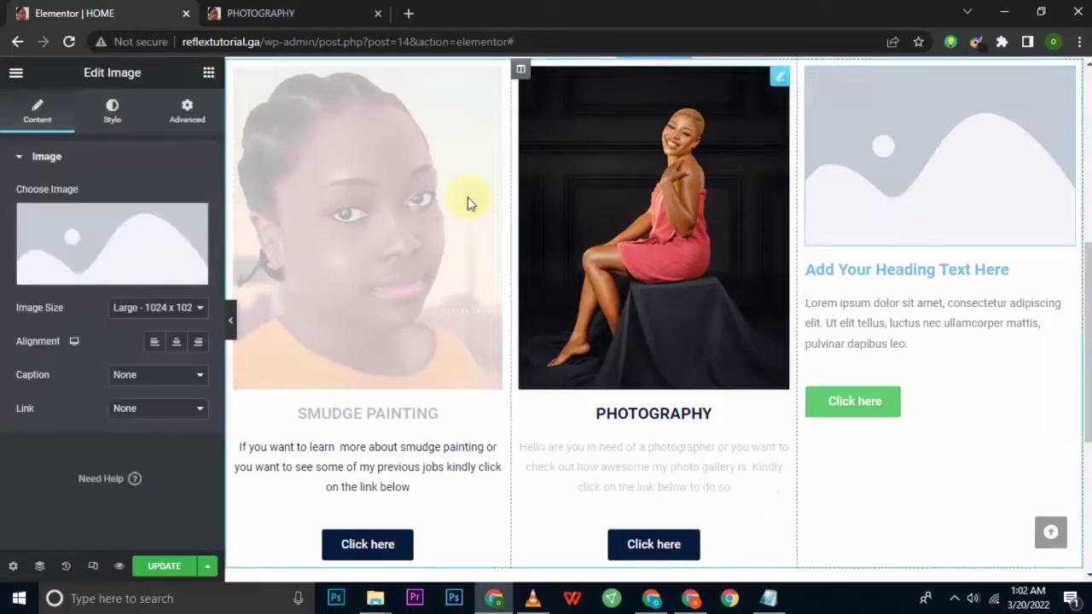
{"action": "left_click", "coordinate": [91, 281]}
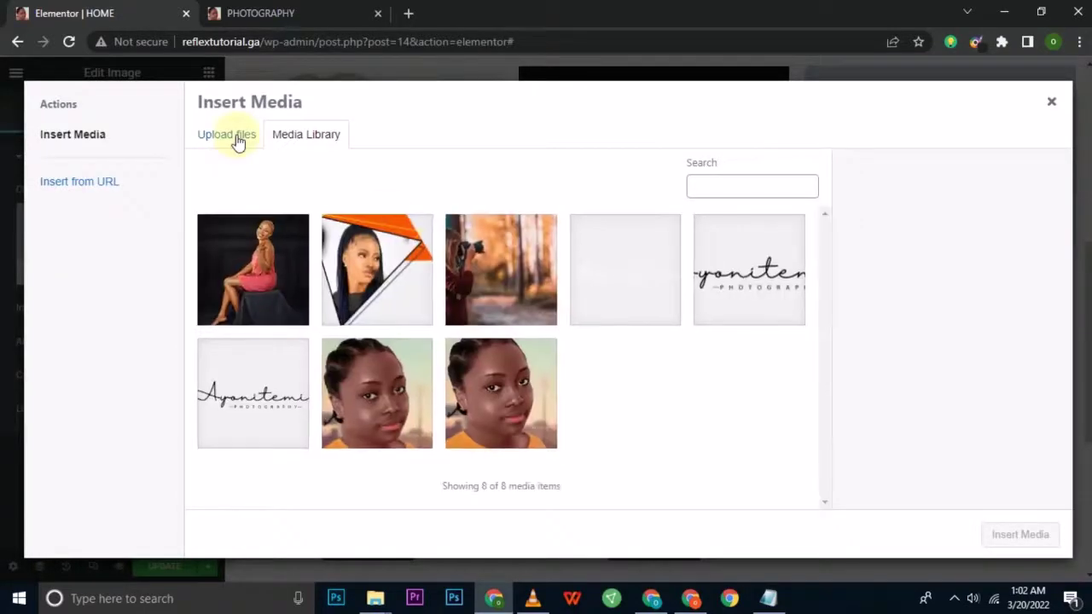
{"action": "left_click", "coordinate": [235, 137]}
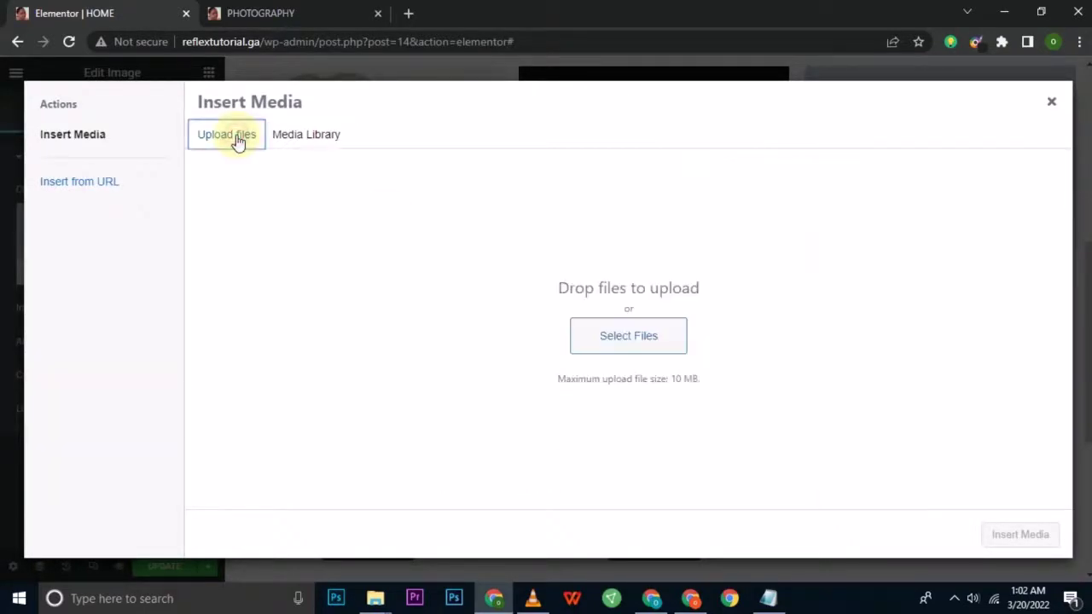
{"action": "left_click", "coordinate": [643, 340]}
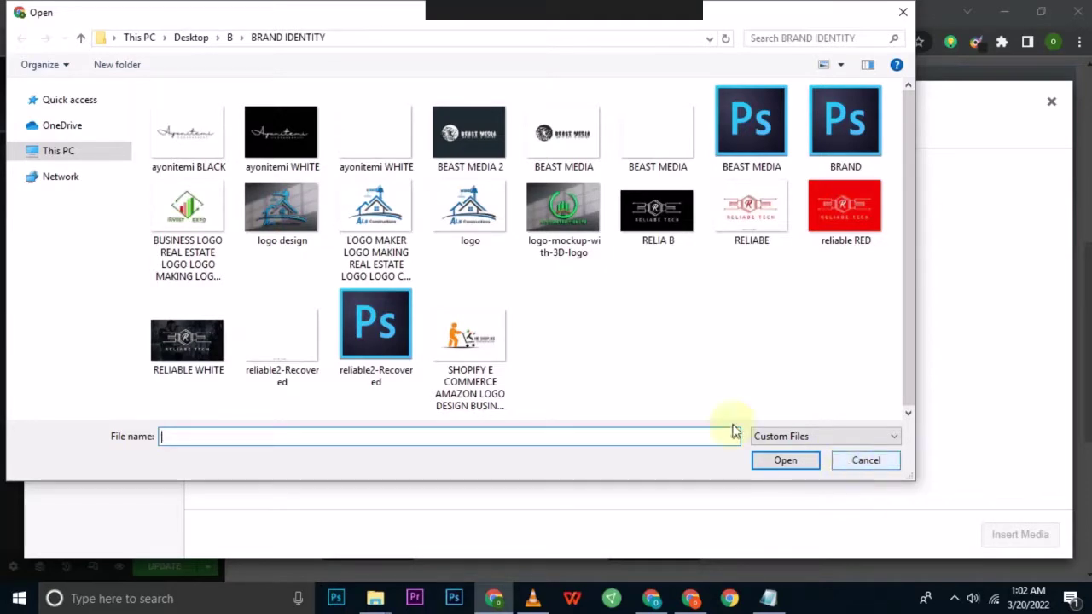
{"action": "left_click", "coordinate": [852, 452]}
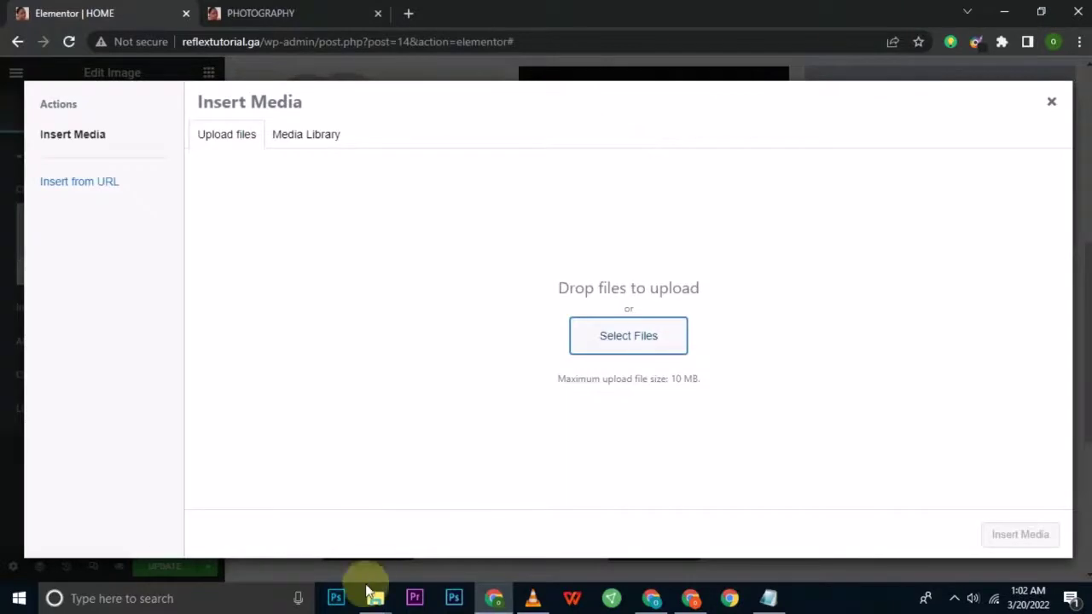
- Bring the 'website' images folder forward and select the portrait file '1'
{"action": "mouse_move", "coordinate": [376, 597]}
{"action": "left_click", "coordinate": [565, 509]}
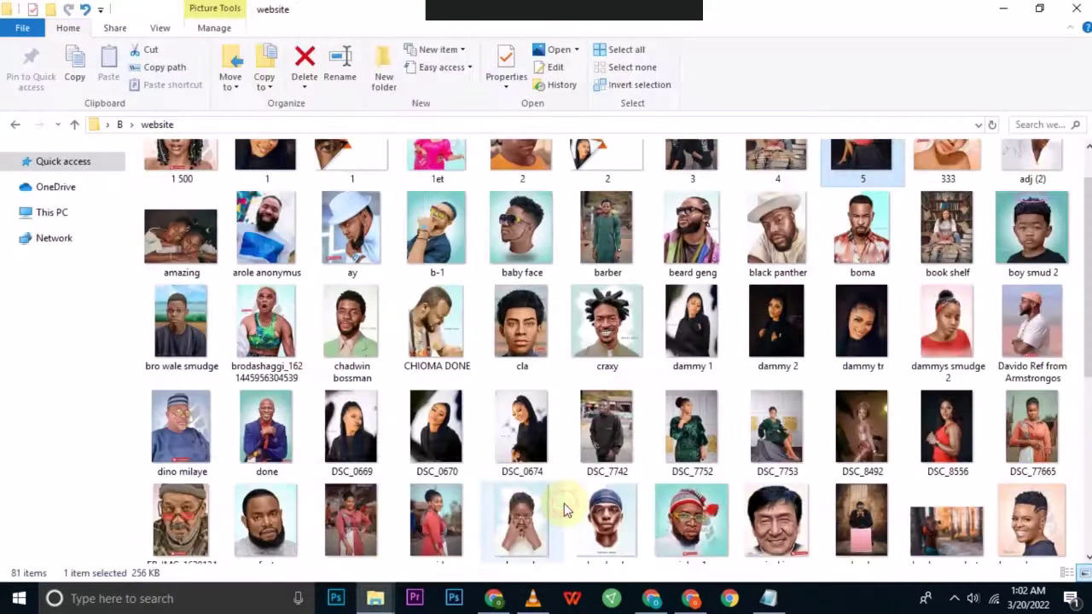
{"action": "left_click", "coordinate": [941, 276]}
{"action": "key", "text": "Up"}
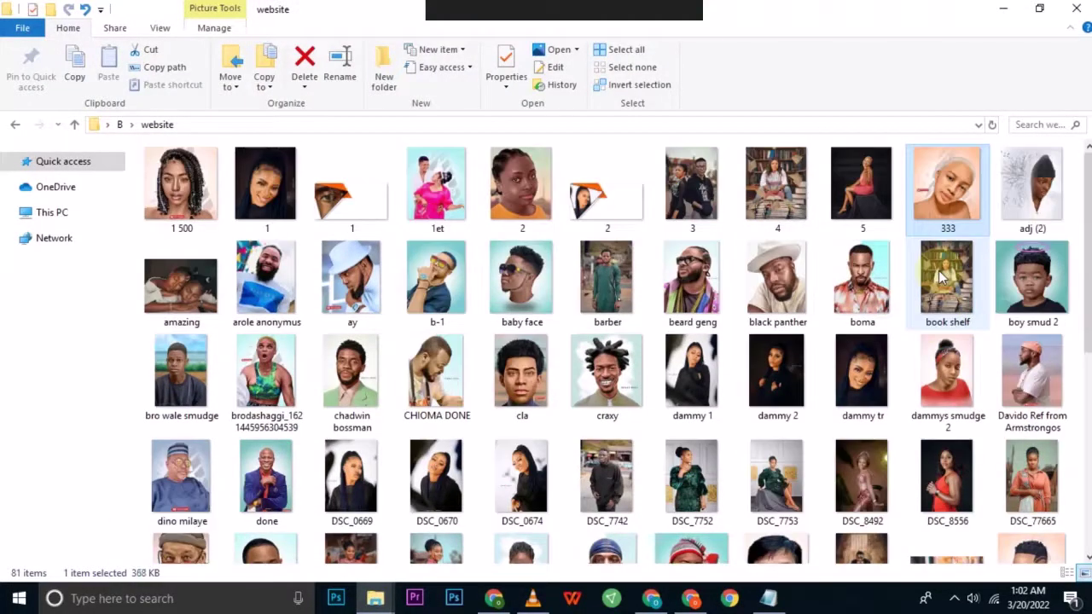
{"action": "key", "text": "Left"}
{"action": "key", "text": "Left"}
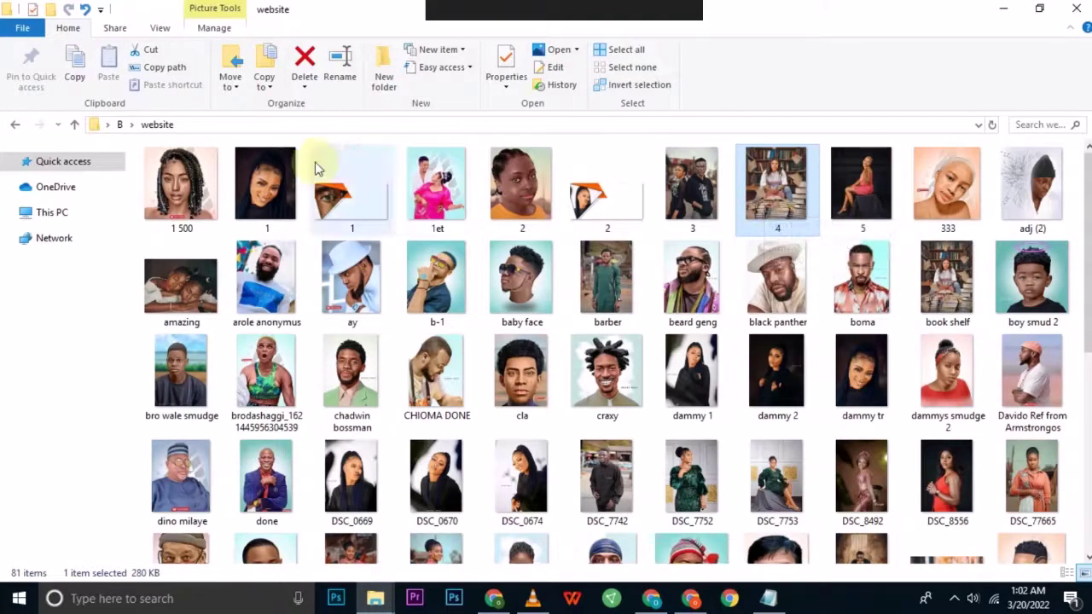
{"action": "left_click", "coordinate": [286, 172]}
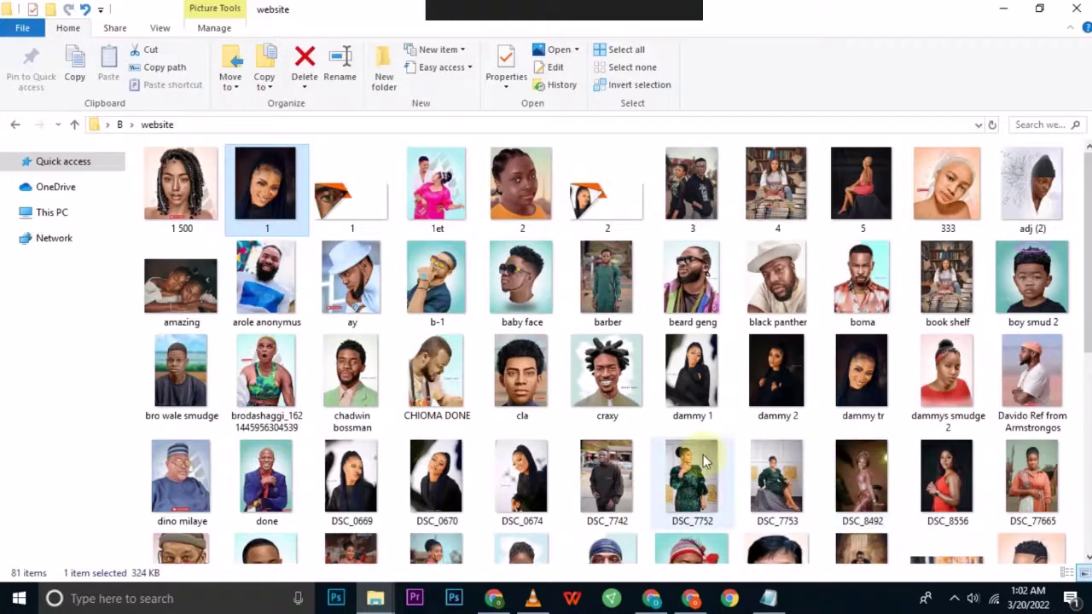
- Drag portrait 1.jpg into the upload area and insert it as the third column's image
{"action": "left_click_drag", "start_coordinate": [239, 157], "coordinate": [466, 412]}
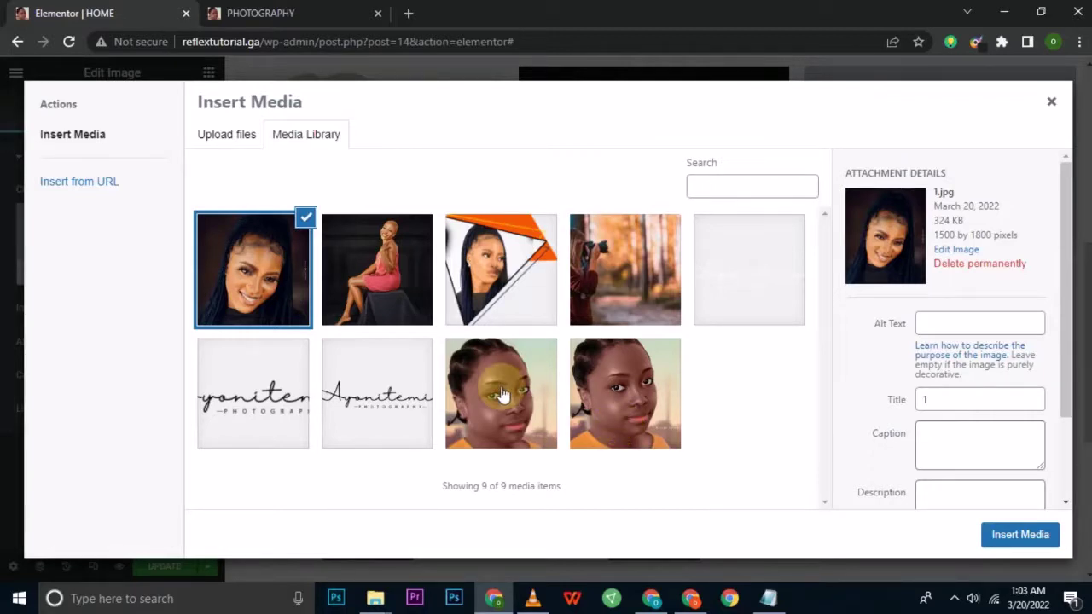
{"action": "left_click", "coordinate": [1014, 536]}
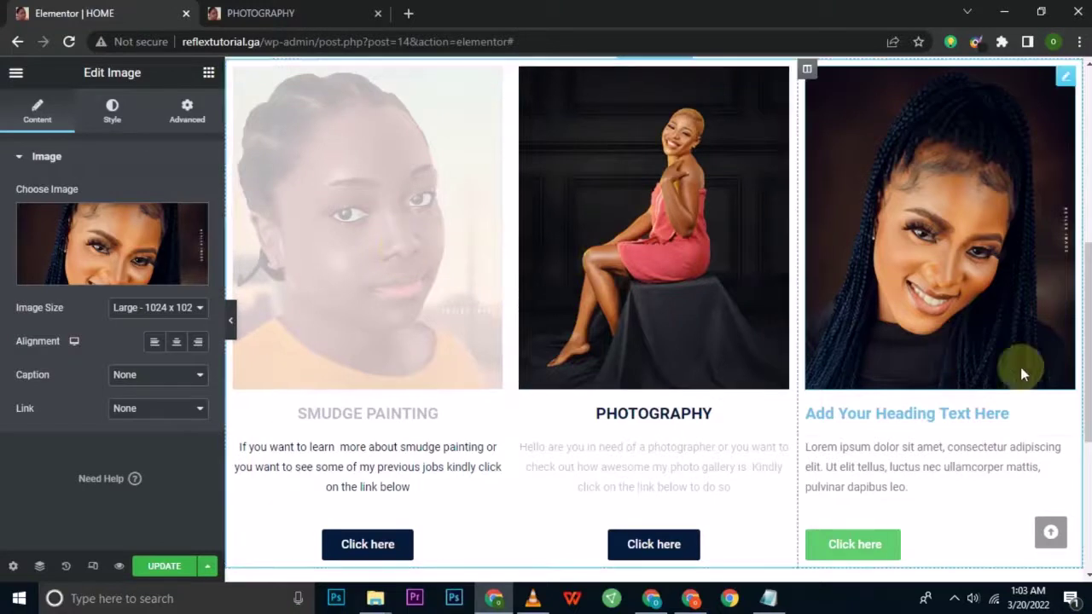
{"action": "left_click", "coordinate": [874, 411]}
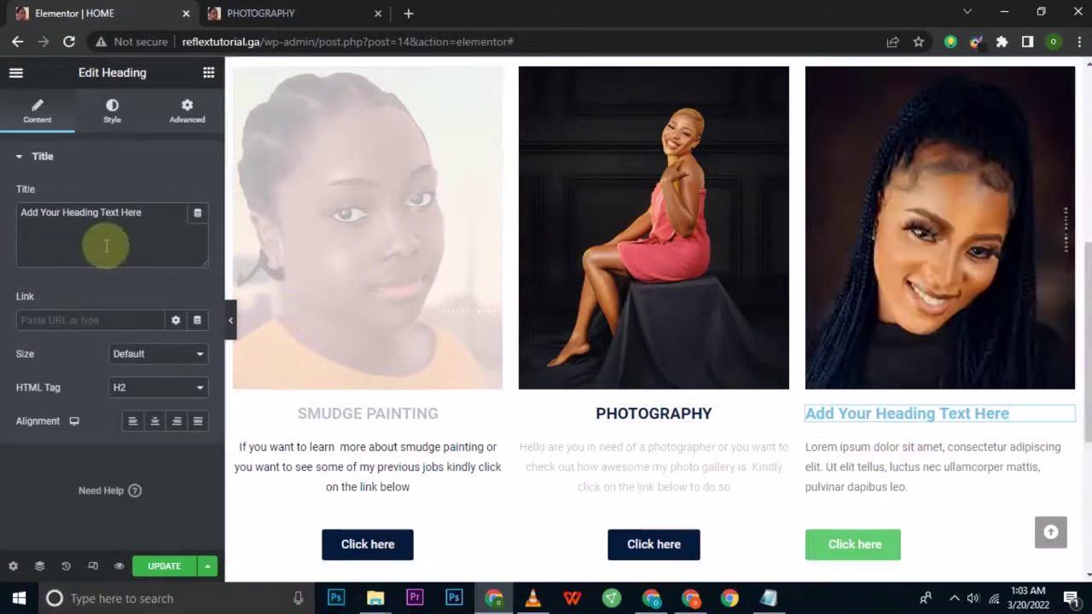
- Change the third column's heading title to 'ONLINE STORE' and center it
{"action": "left_click_drag", "start_coordinate": [146, 214], "coordinate": [31, 200]}
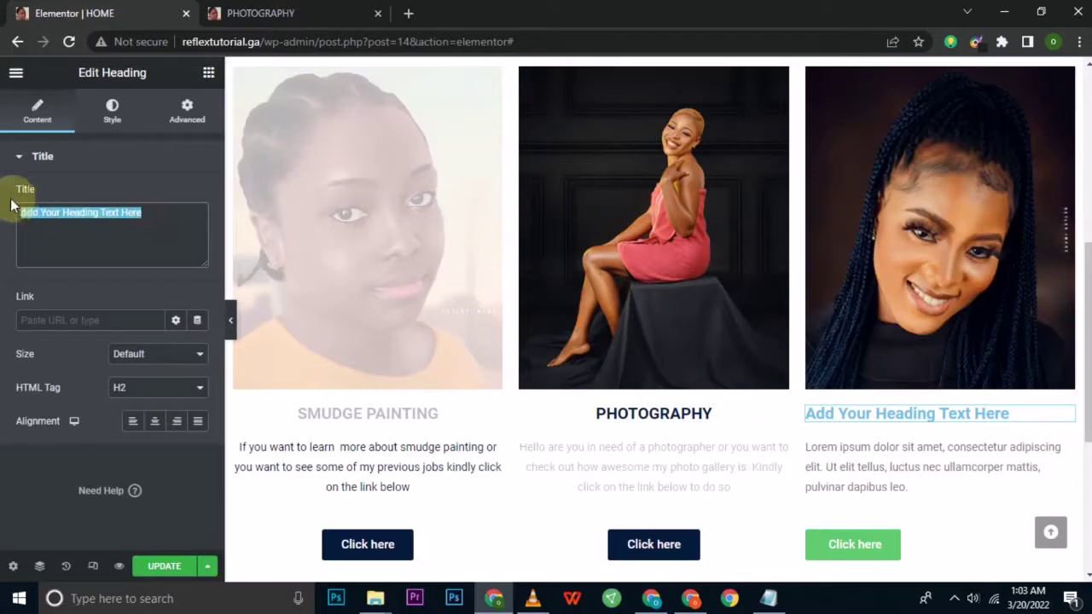
{"action": "key", "text": "BackSpace"}
{"action": "type", "text": "on"}
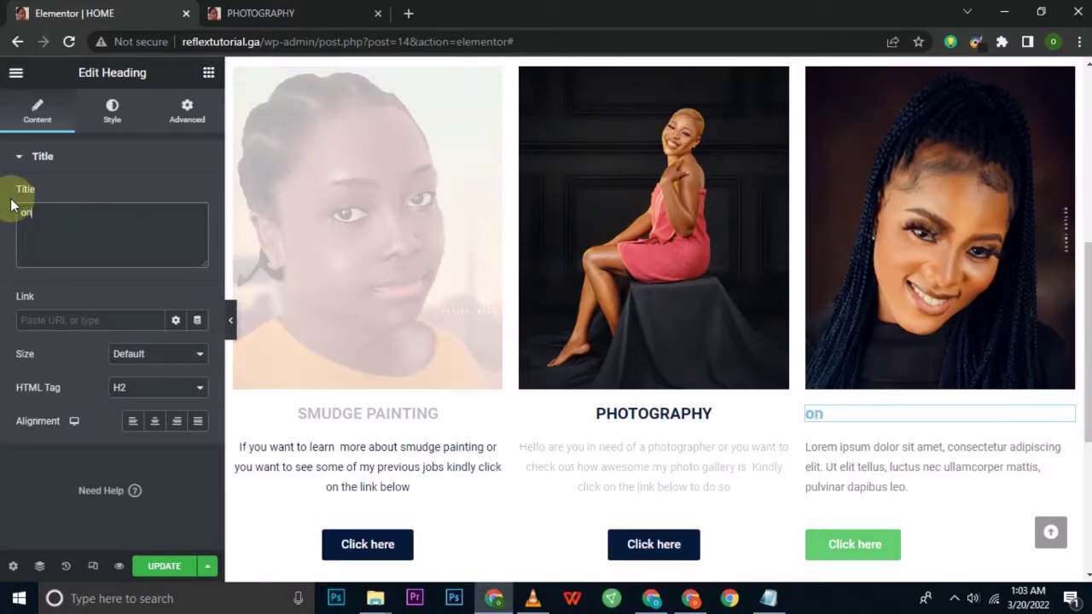
{"action": "key", "text": "BackSpace"}
{"action": "key", "text": "BackSpace"}
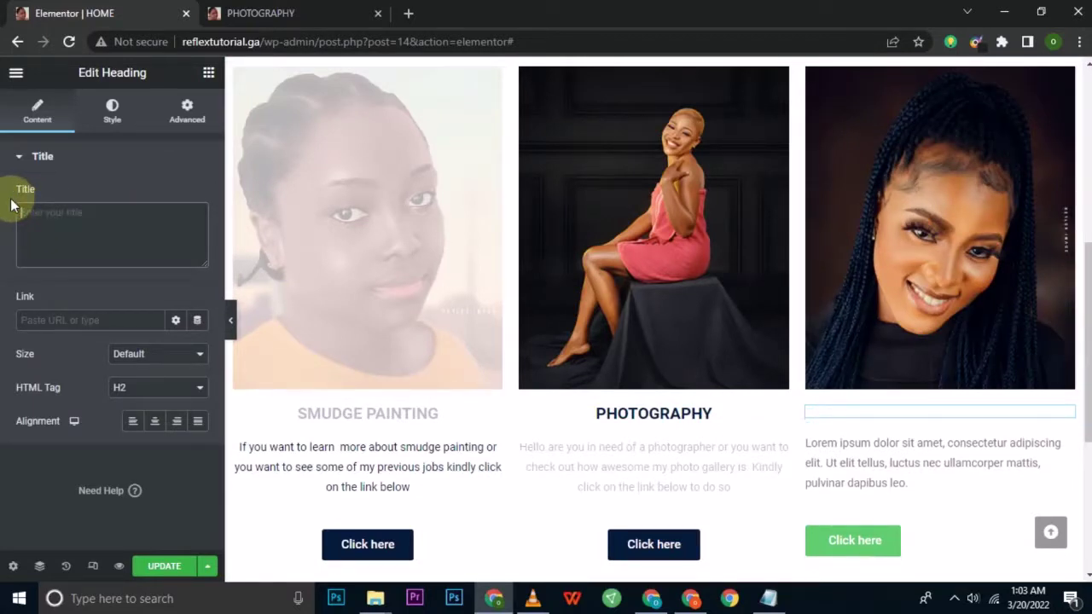
{"action": "type", "text": "ONLINE"}
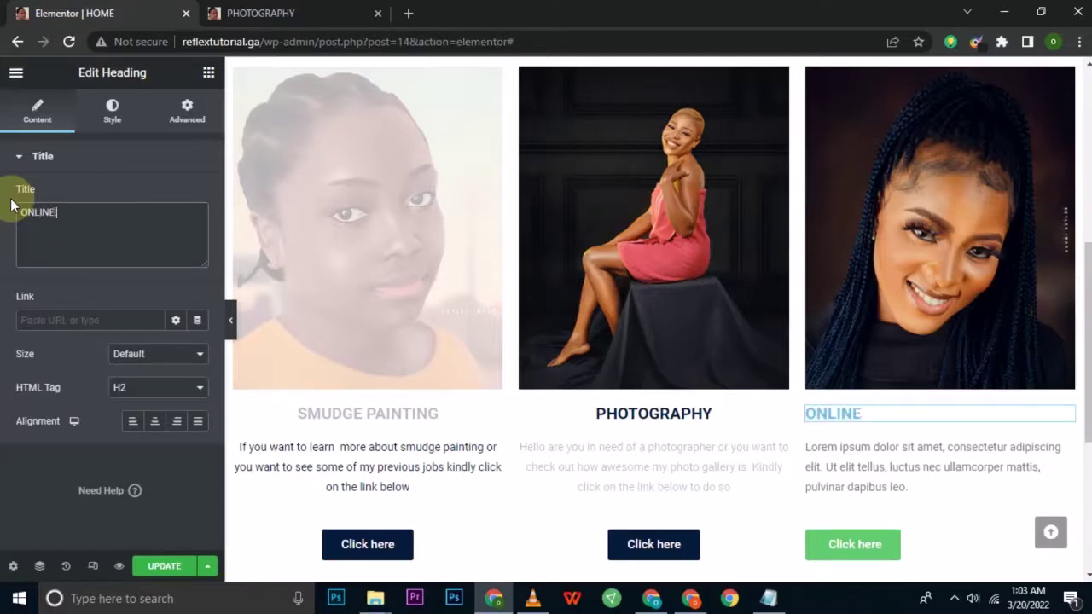
{"action": "type", "text": " STORE"}
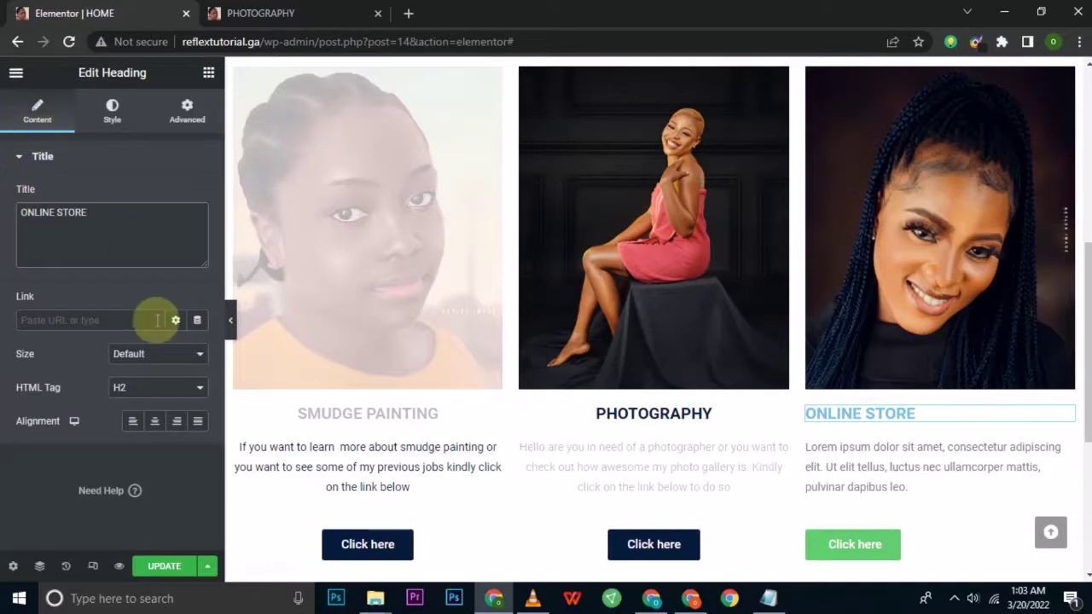
{"action": "left_click", "coordinate": [155, 421]}
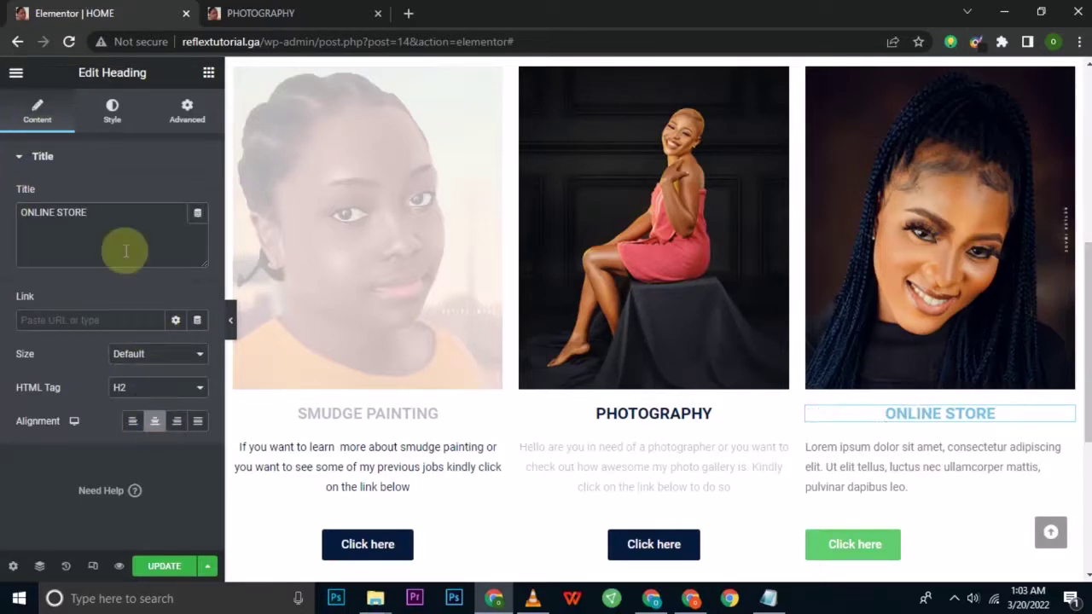
- Reset the ONLINE STORE heading's text colour to the default dark colour
{"action": "left_click", "coordinate": [114, 116]}
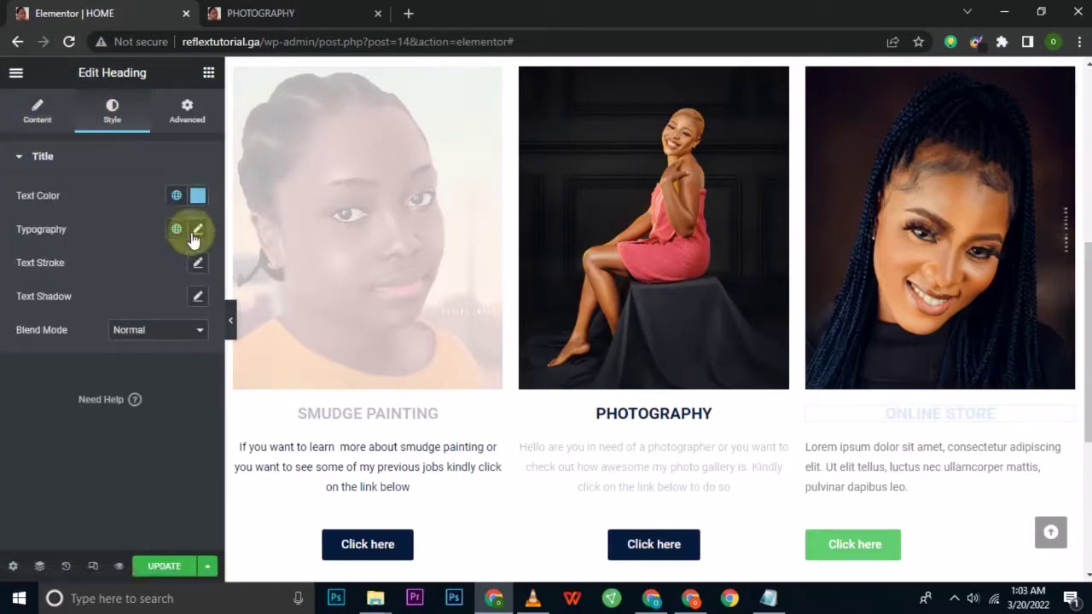
{"action": "left_click", "coordinate": [197, 198]}
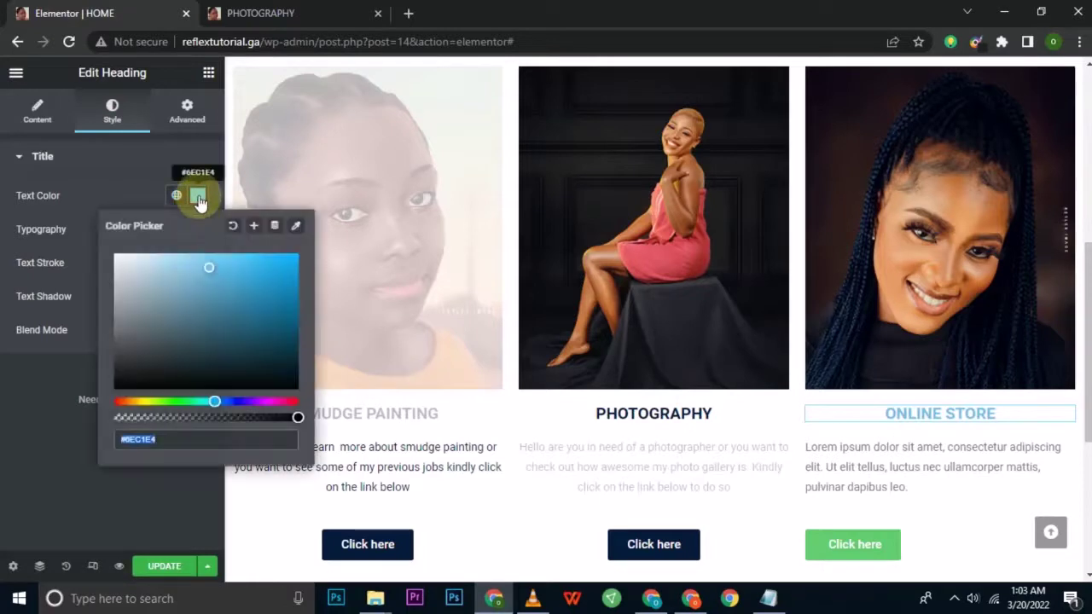
{"action": "left_click", "coordinate": [232, 225]}
{"action": "left_click", "coordinate": [138, 168]}
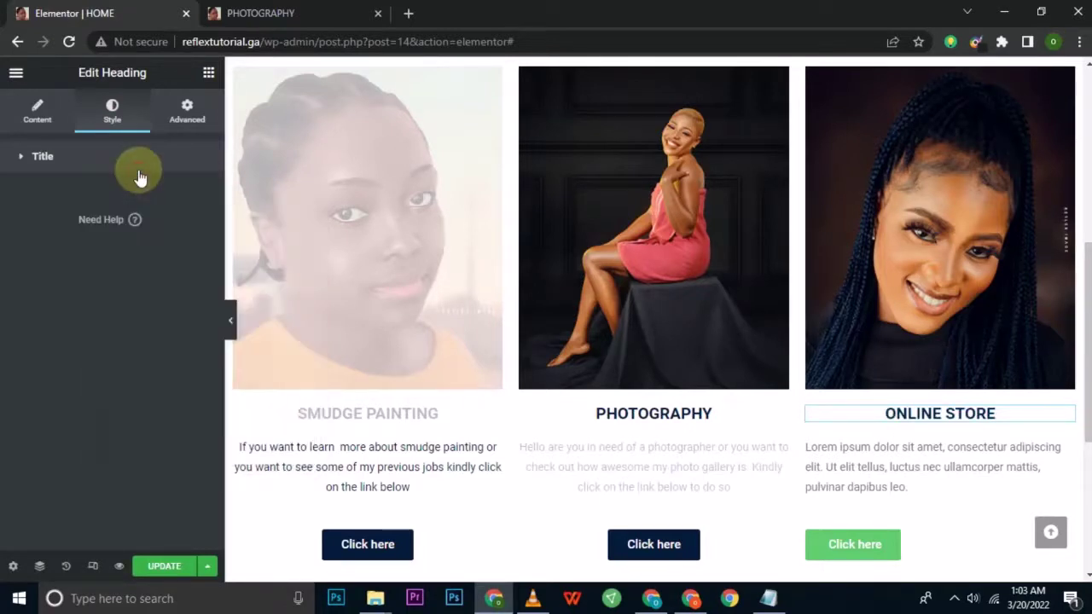
{"action": "left_click", "coordinate": [835, 455]}
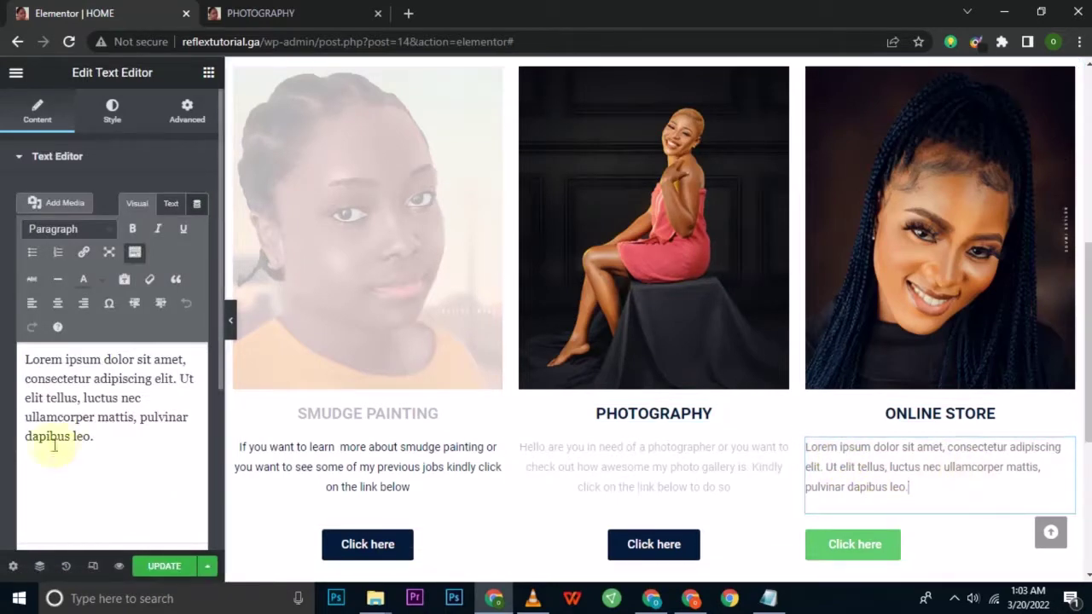
- Replace the Lorem ipsum text with 'Are you interested in upgrading you picture editing skill, you are in the'
{"action": "left_click_drag", "start_coordinate": [100, 443], "coordinate": [5, 361]}
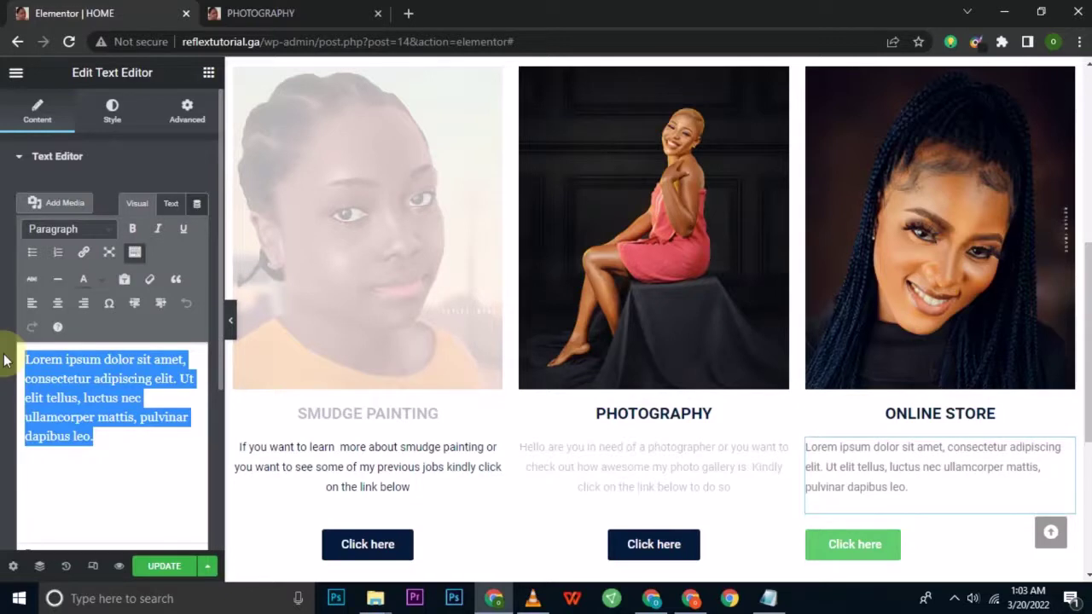
{"action": "type", "text": "Are"}
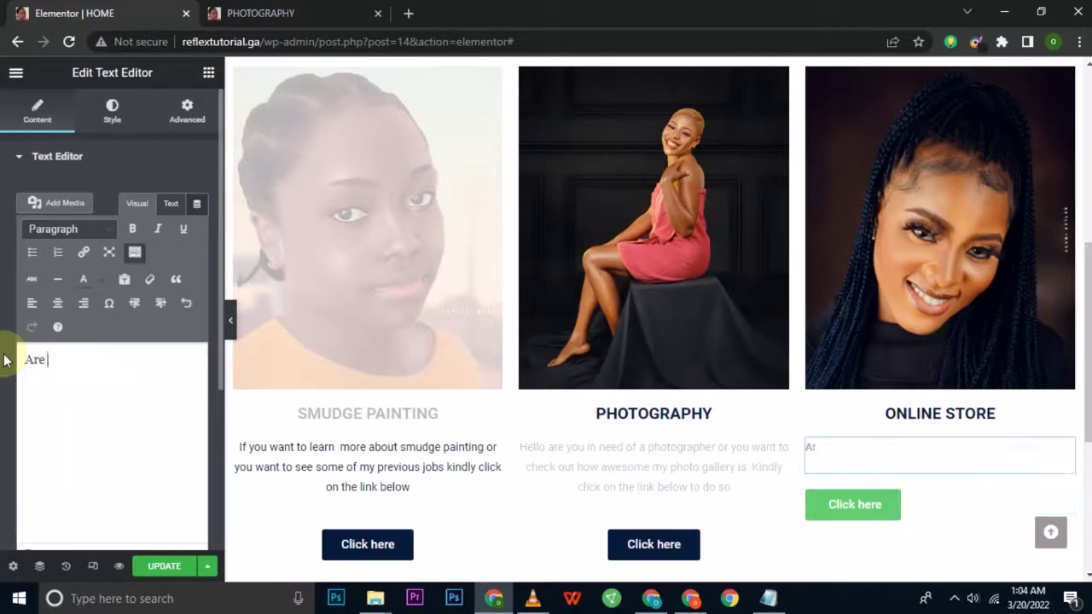
{"action": "type", "text": " you int"}
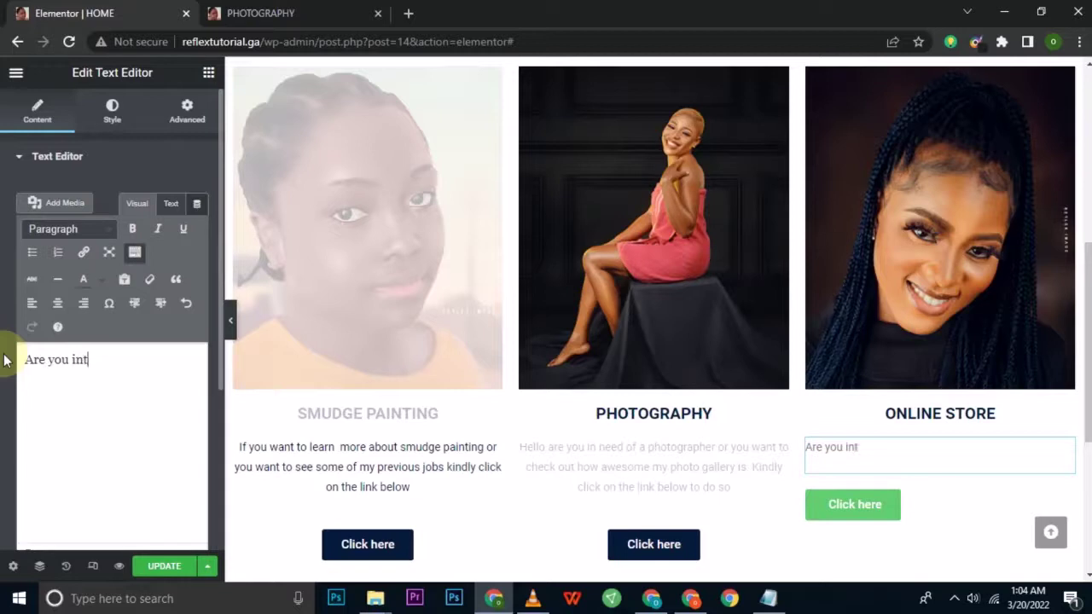
{"action": "type", "text": "erested in"}
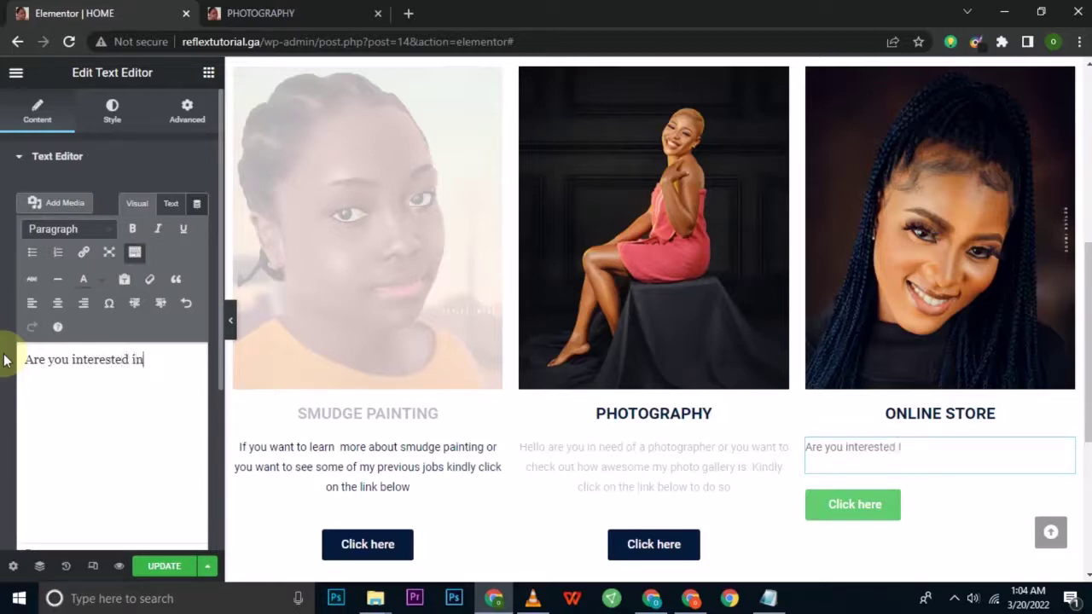
{"action": "type", "text": " upgra"}
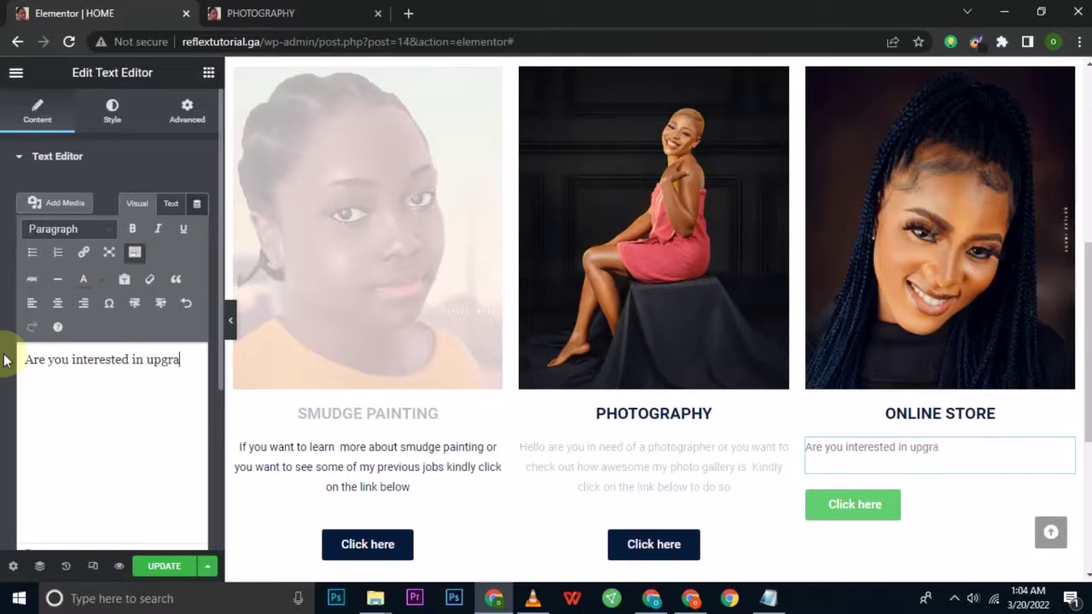
{"action": "type", "text": "g"}
{"action": "key", "text": "BackSpace"}
{"action": "type", "text": "ding "}
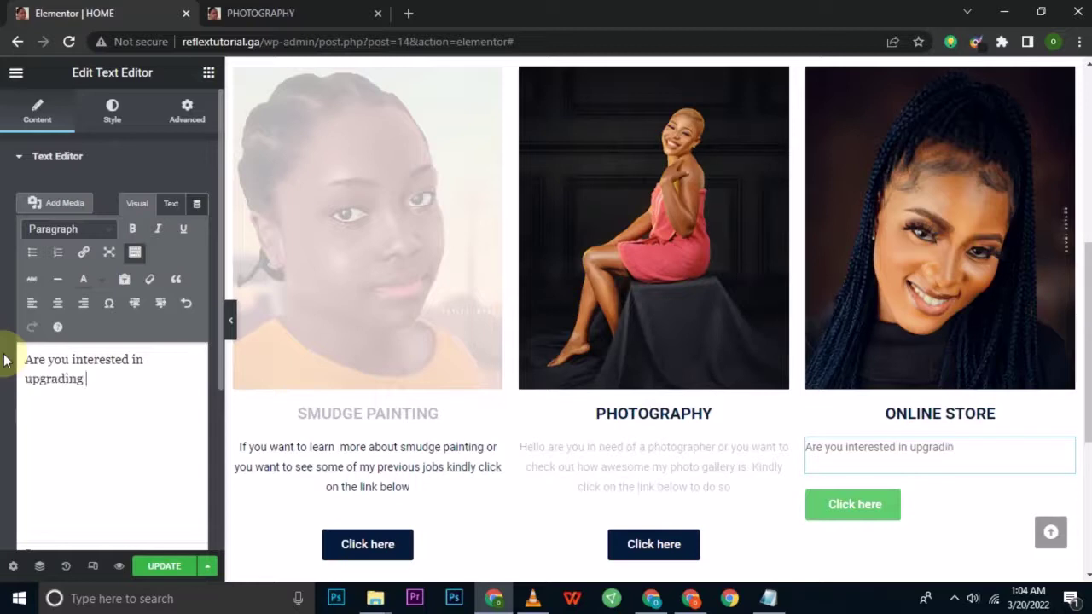
{"action": "type", "text": "you pic"}
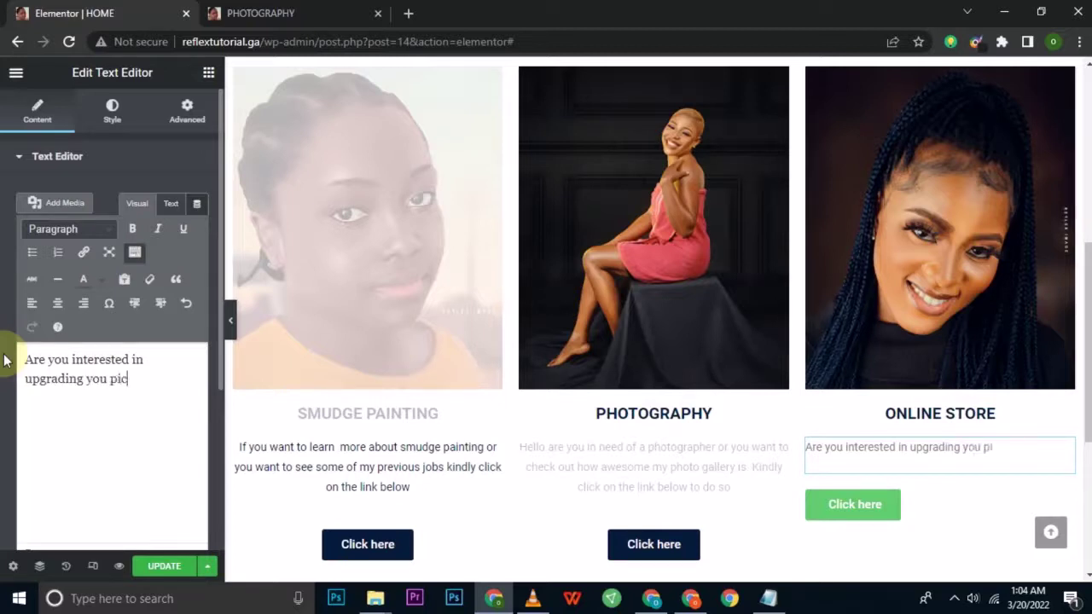
{"action": "type", "text": "ture"}
{"action": "type", "text": " editing "}
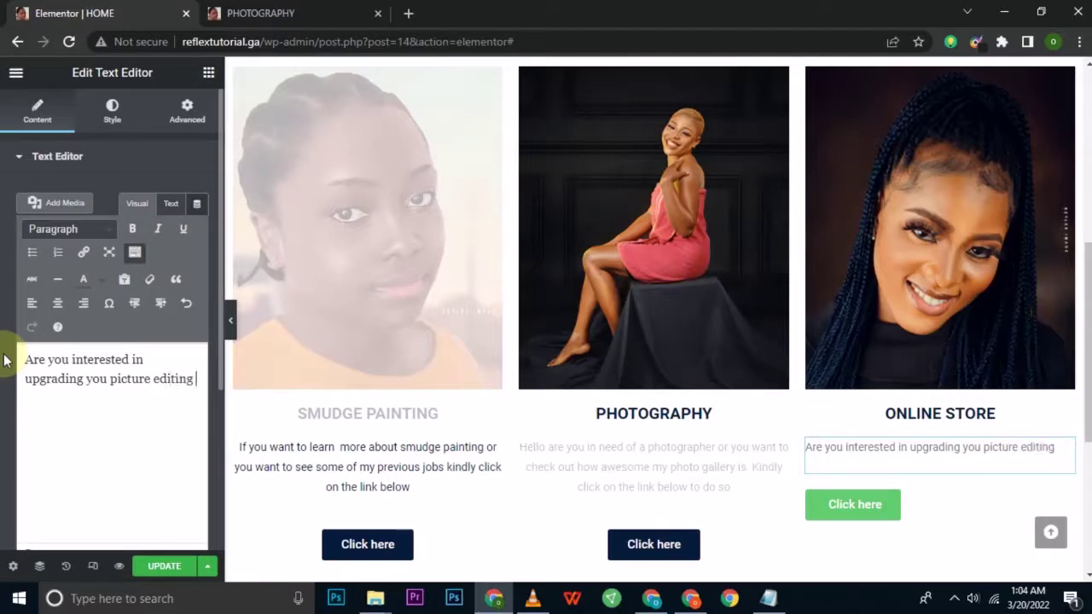
{"action": "type", "text": "skill"}
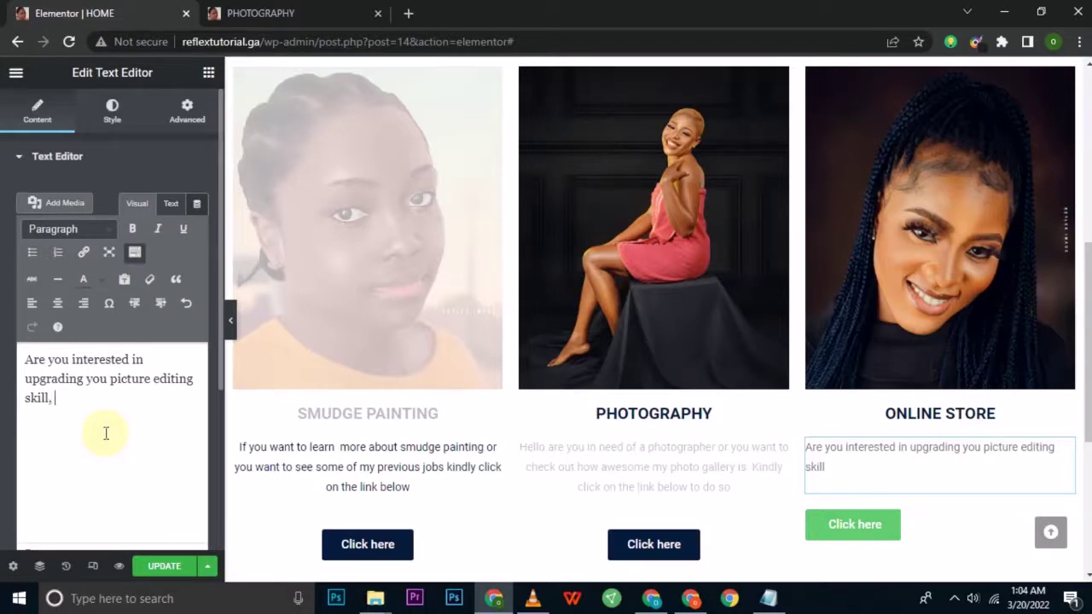
{"action": "type", "text": ", you are in h"}
{"action": "key", "text": "BackSpace"}
{"action": "type", "text": "the"}
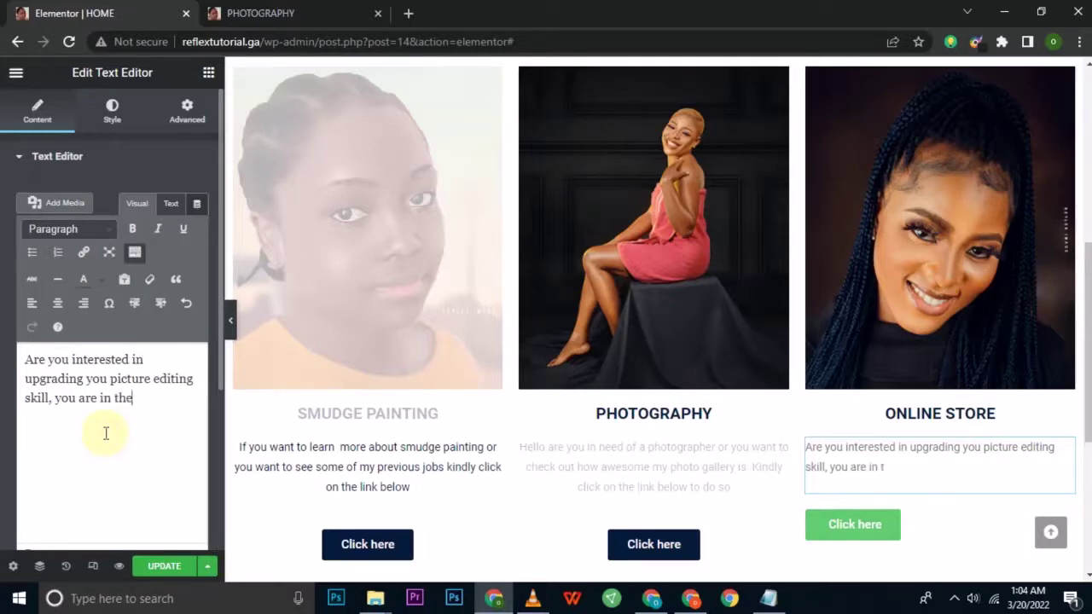
{"action": "type", "text": " right plac"}
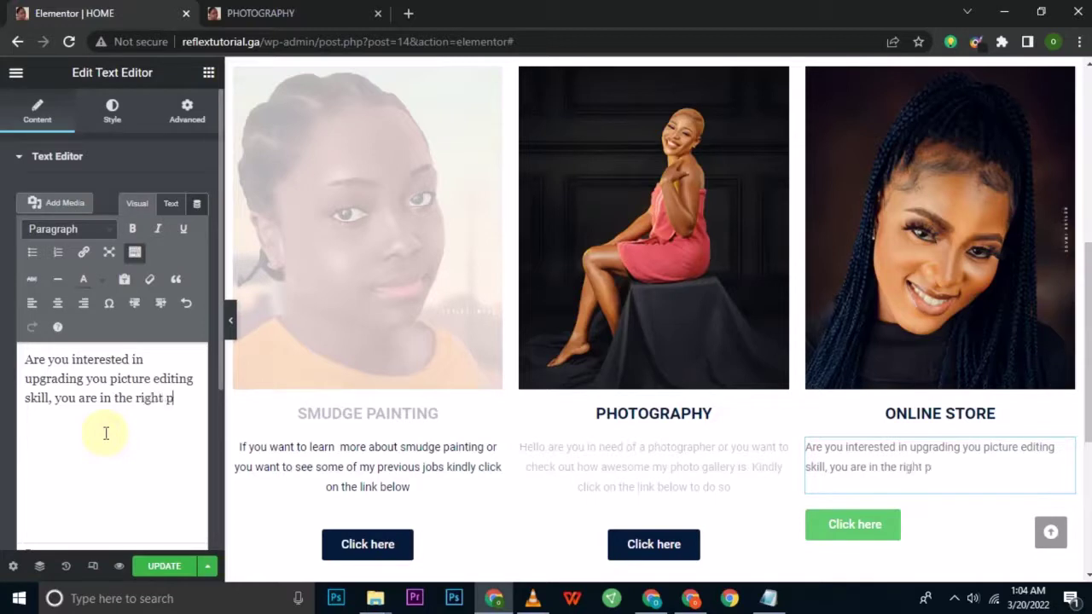
{"action": "type", "text": "e, kin"}
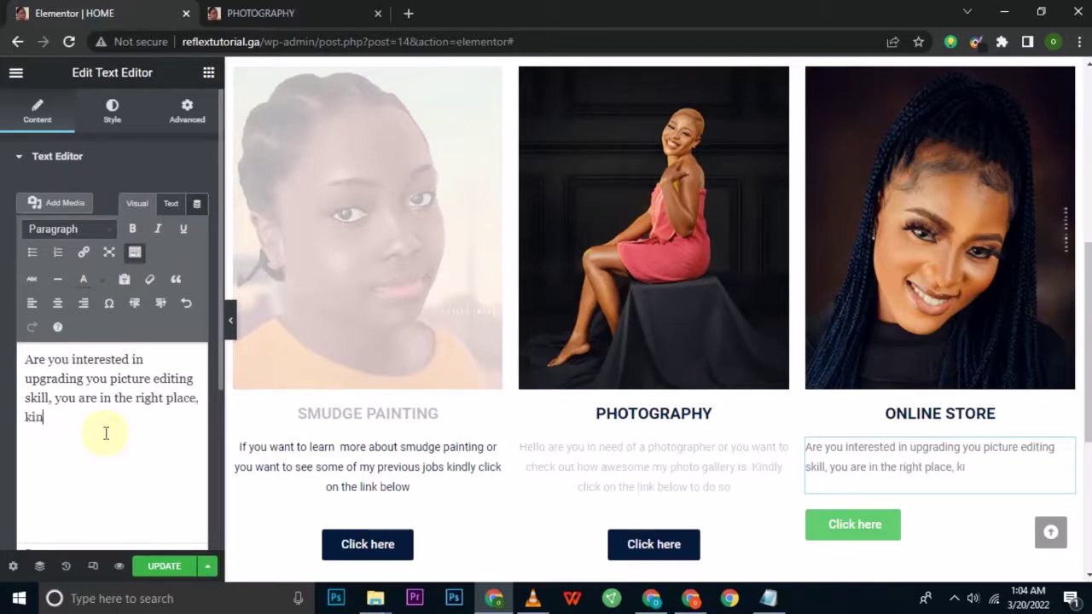
{"action": "type", "text": "dly clik"}
{"action": "key", "text": "BackSpace"}
{"action": "type", "text": "ck on the li"}
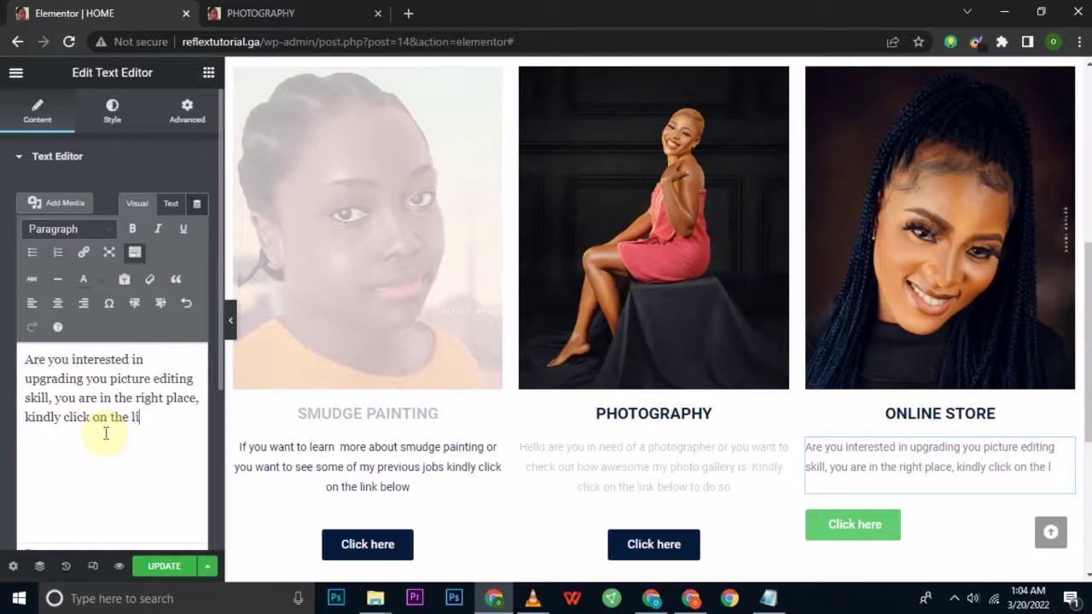
{"action": "type", "text": "nk below"}
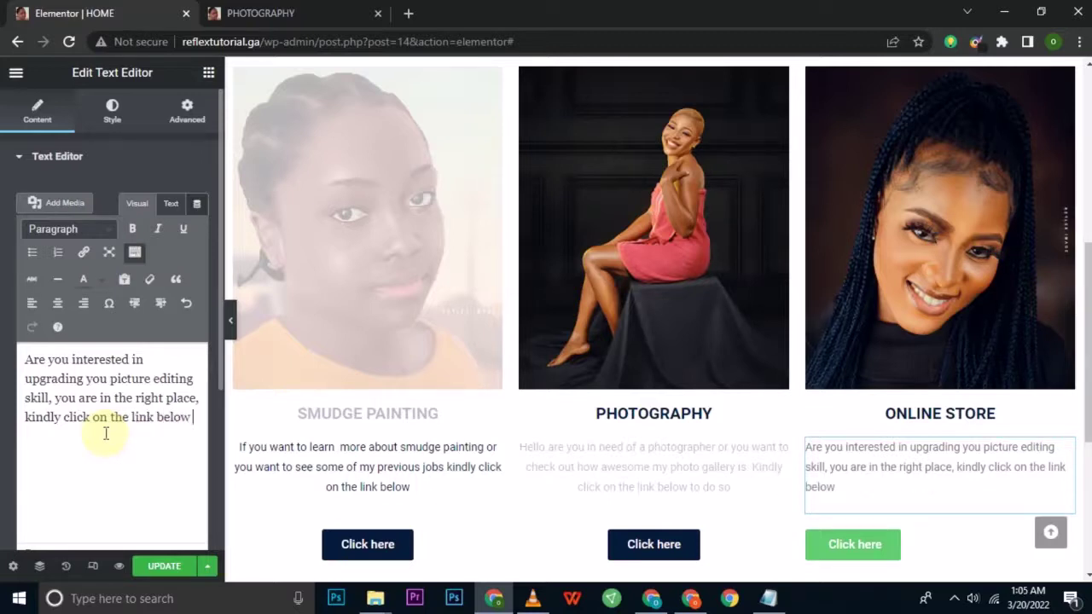
{"action": "type", "text": " to purchase "}
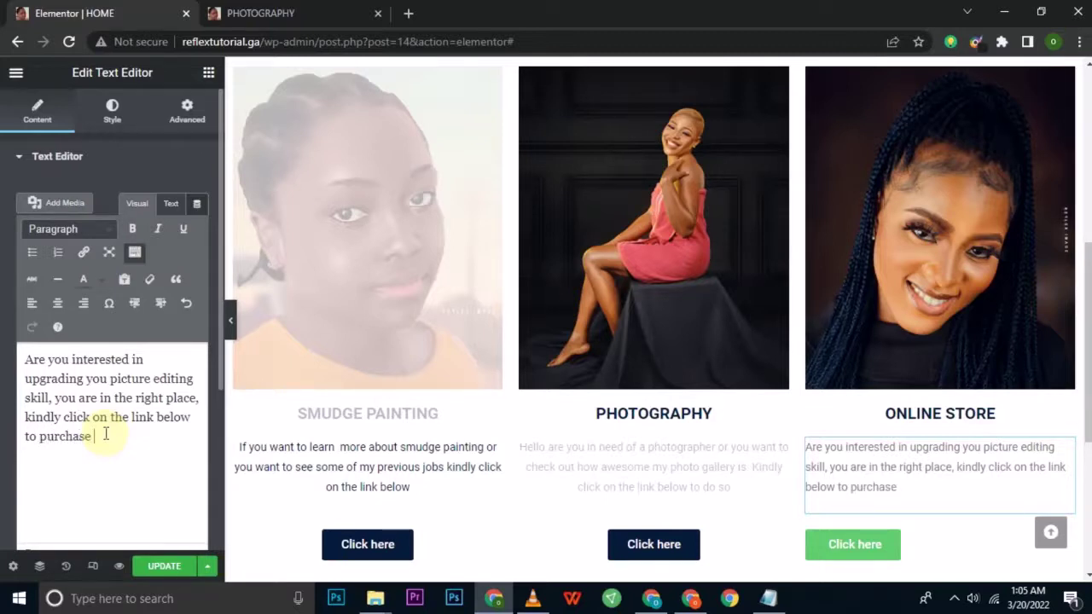
{"action": "type", "text": " pect"}
{"action": "key", "text": "BackSpace"}
{"action": "key", "text": "BackSpace"}
{"action": "key", "text": "BackSpace"}
{"action": "type", "text": "editing file"}
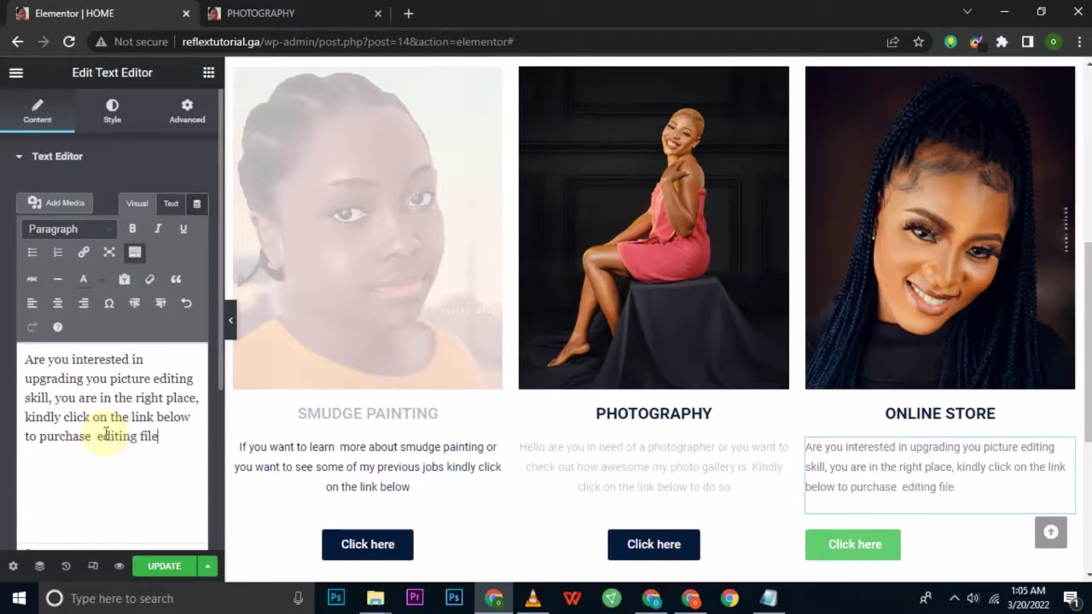
{"action": "type", "text": "s"}
- Center-align the ONLINE STORE paragraph and paste 061B3B as its text colour
{"action": "left_click", "coordinate": [57, 309]}
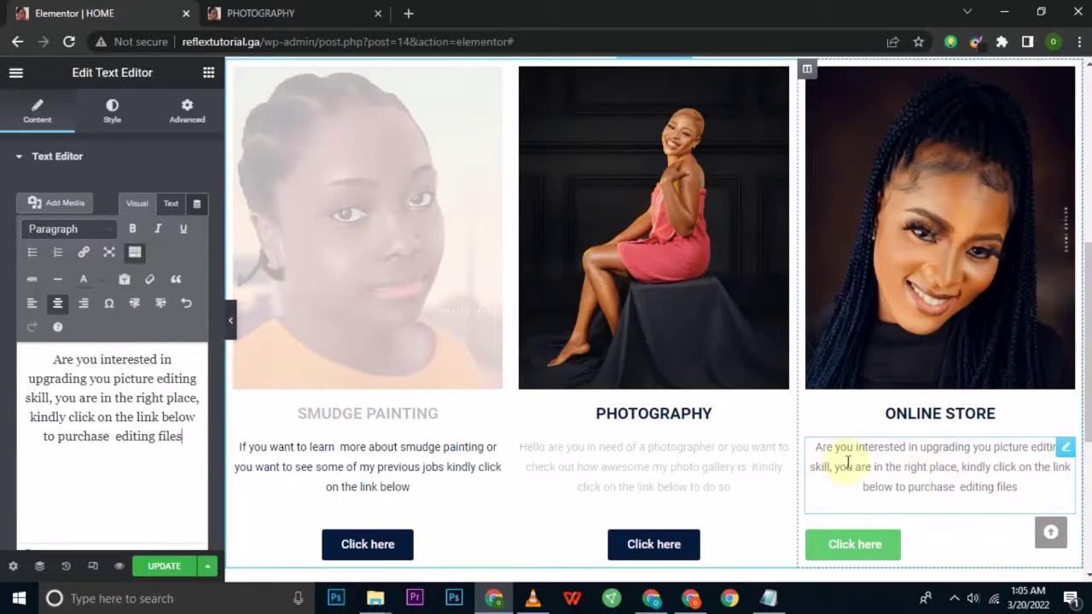
{"action": "left_click", "coordinate": [109, 121]}
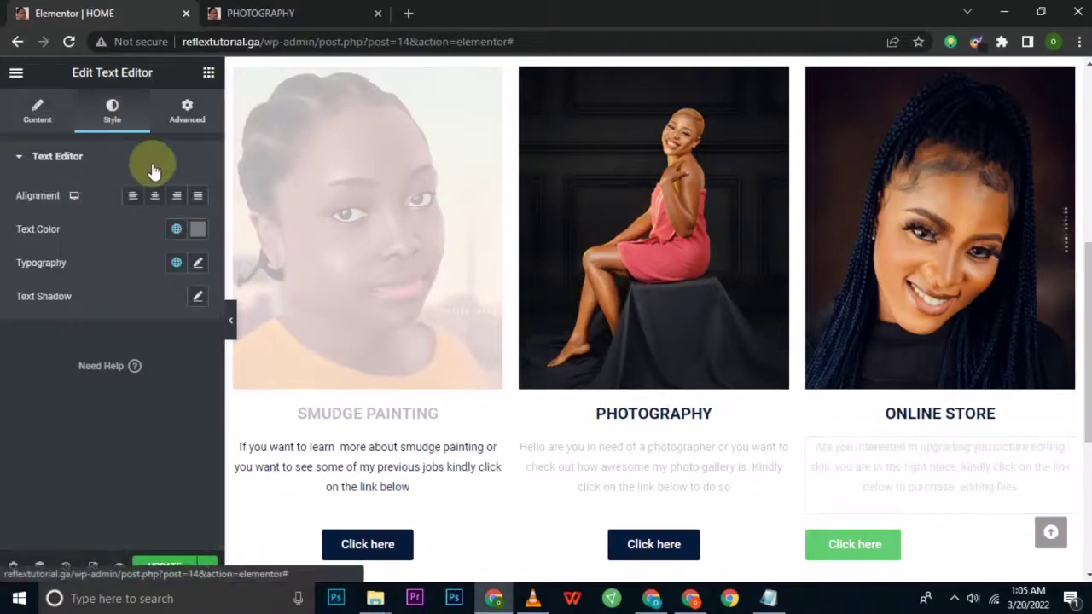
{"action": "left_click", "coordinate": [197, 229]}
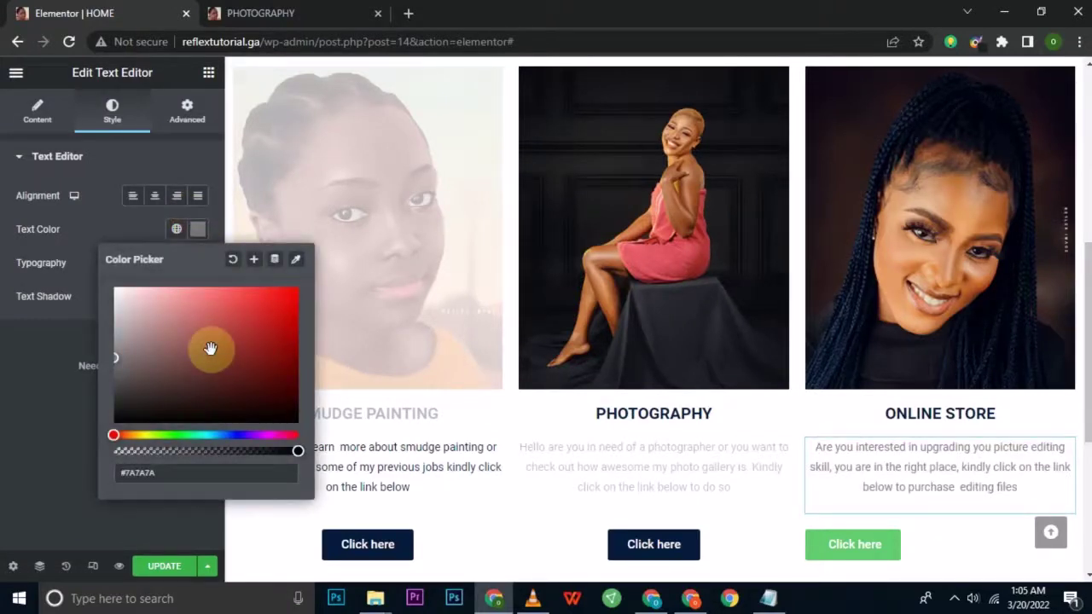
{"action": "left_click", "coordinate": [203, 476]}
{"action": "key", "text": "ctrl+v"}
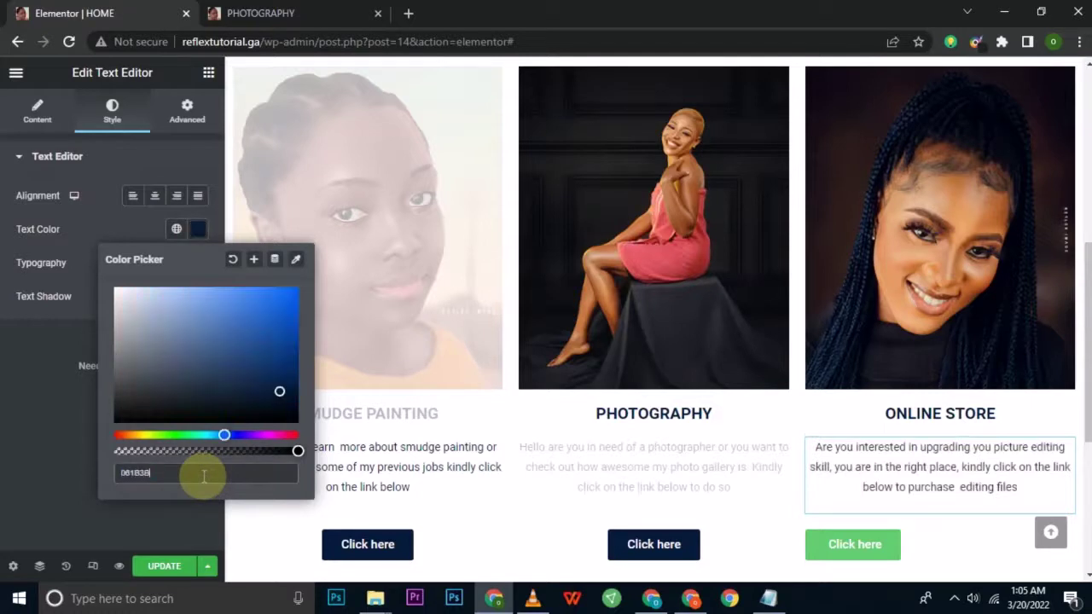
{"action": "left_click", "coordinate": [29, 446]}
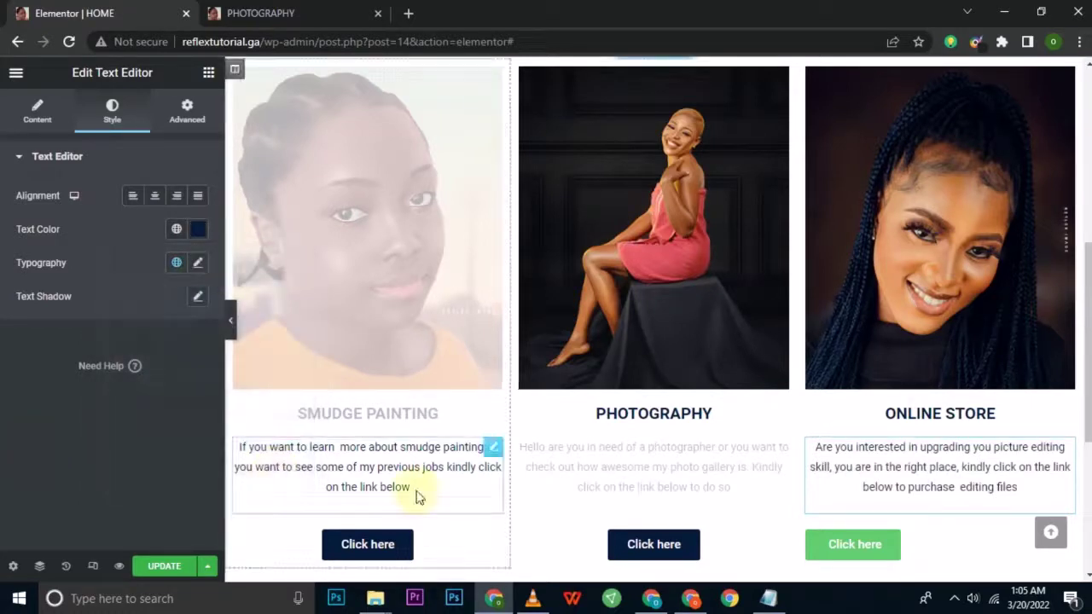
- Center the ONLINE STORE Click here button and copy the live STORE page address
{"action": "left_click", "coordinate": [823, 548]}
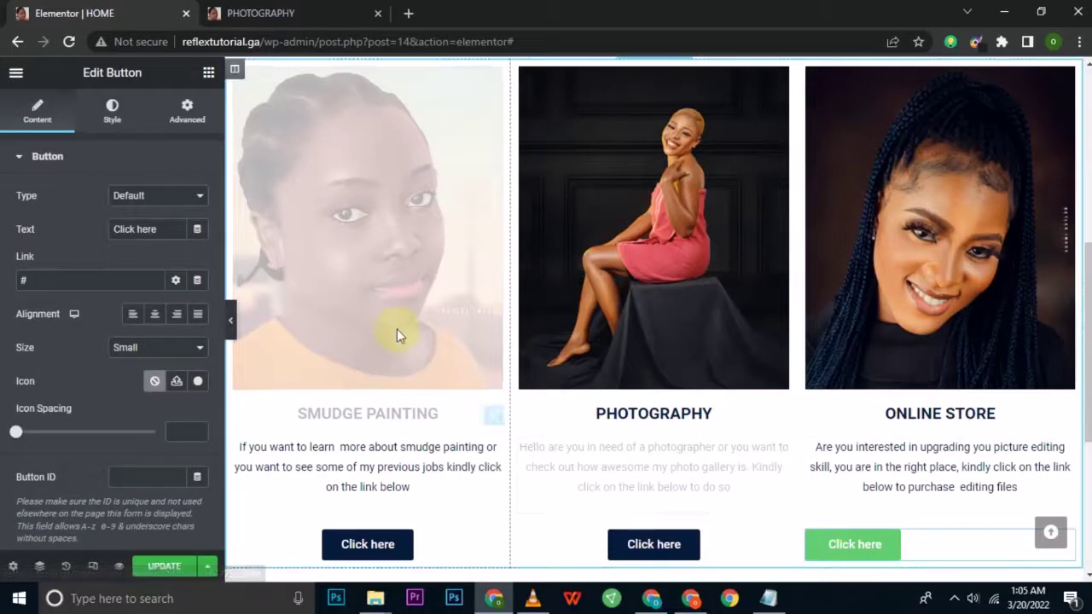
{"action": "left_click", "coordinate": [155, 316]}
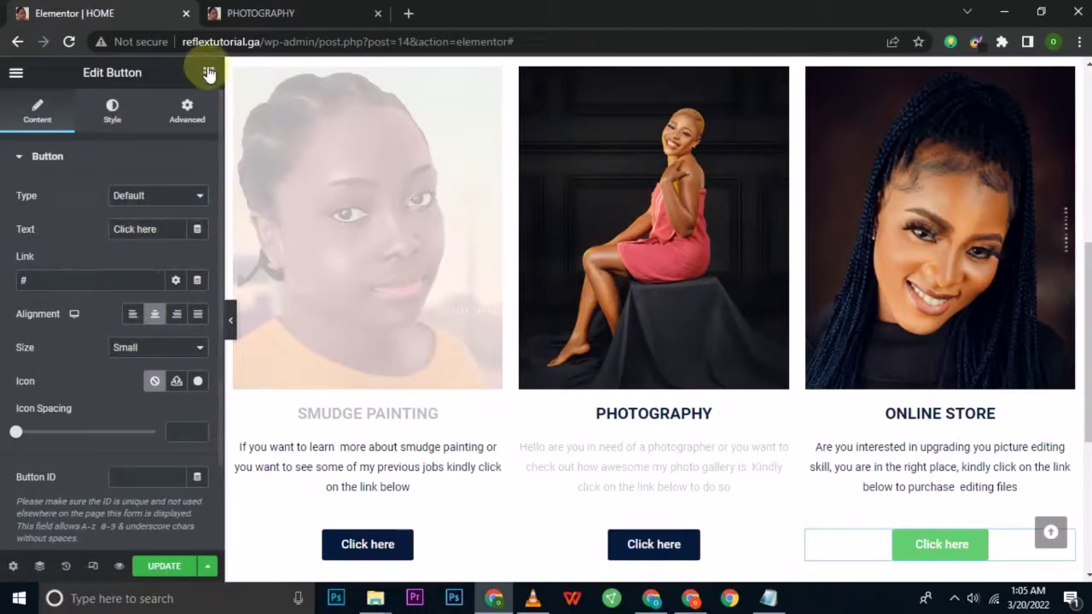
{"action": "left_click", "coordinate": [247, 10]}
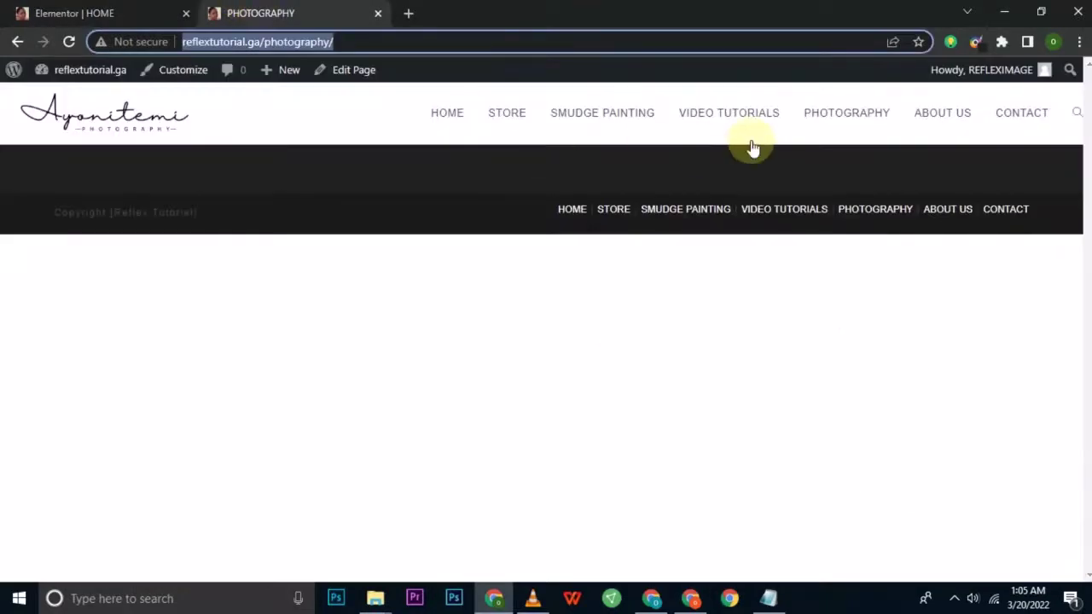
{"action": "left_click", "coordinate": [506, 113]}
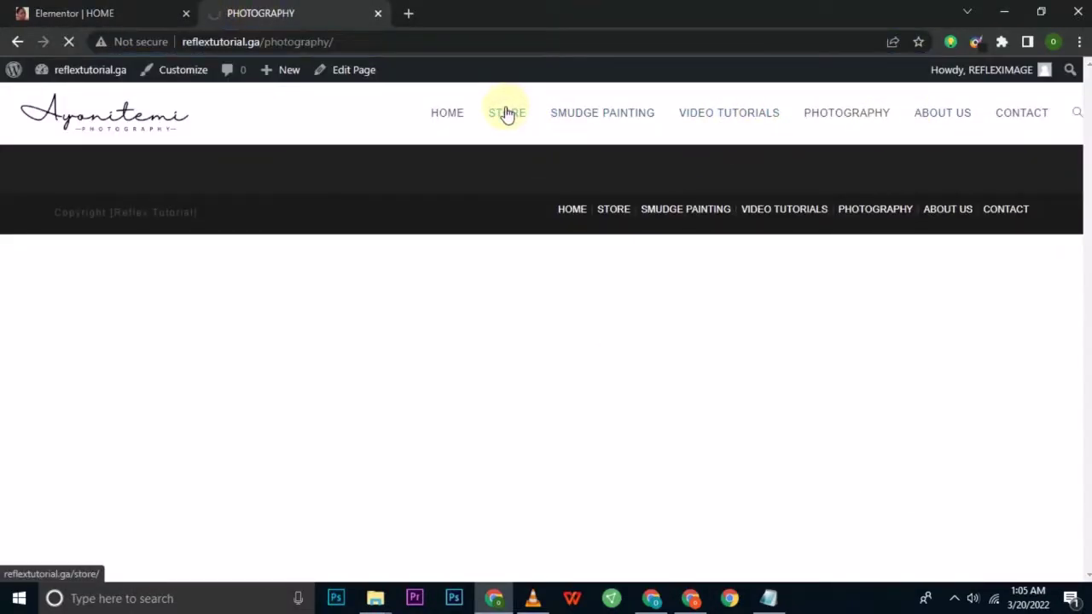
{"action": "left_click", "coordinate": [450, 41]}
{"action": "key", "text": "ctrl+c"}
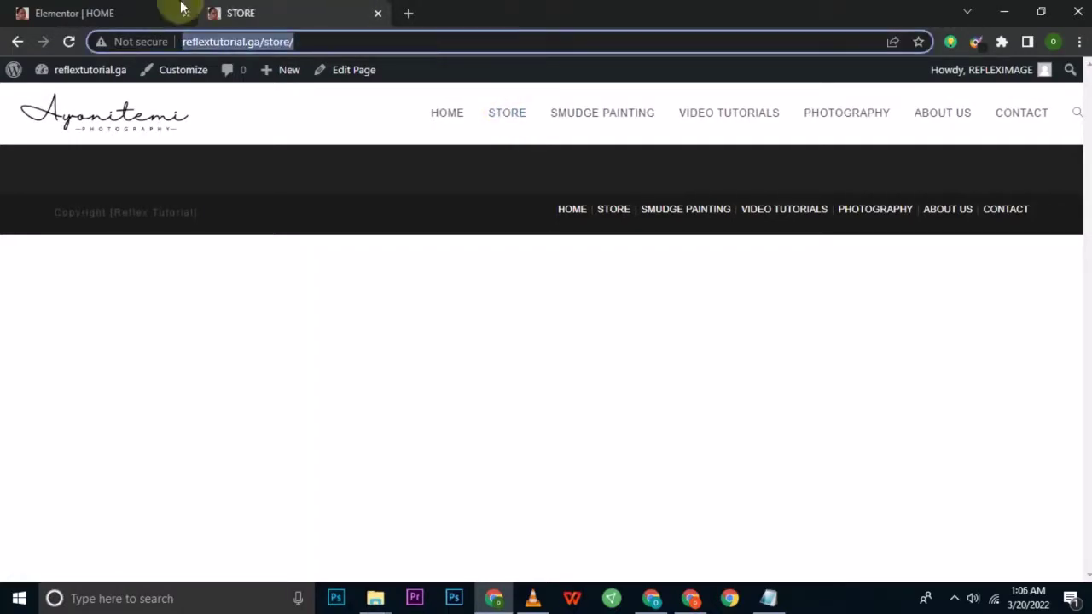
{"action": "left_click", "coordinate": [123, 12]}
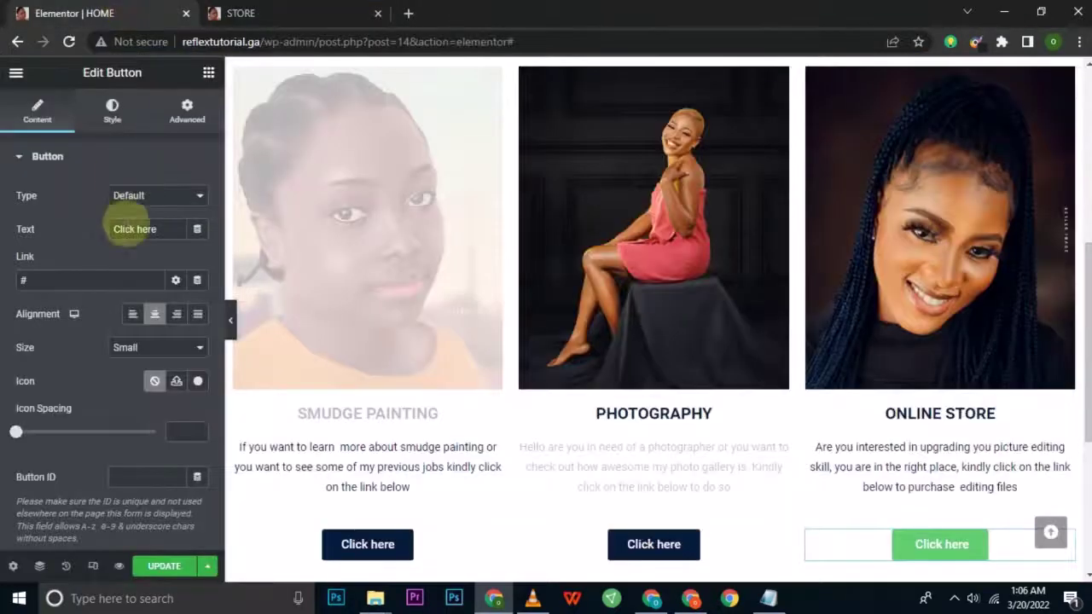
{"action": "left_click", "coordinate": [122, 280]}
{"action": "key", "text": "BackSpace"}
{"action": "key", "text": "ctrl+v"}
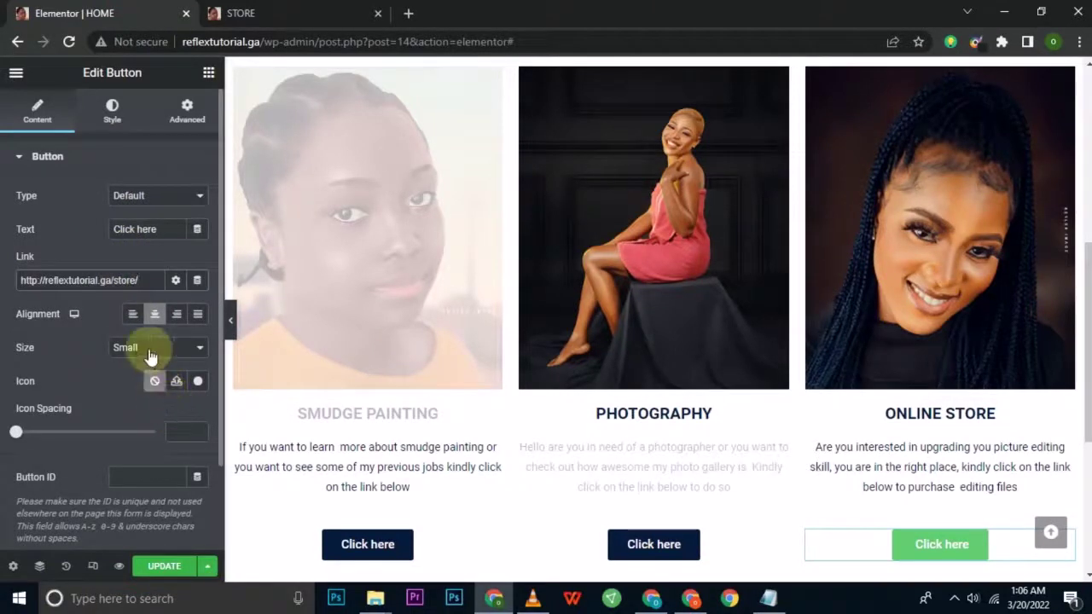
{"action": "left_click", "coordinate": [116, 112]}
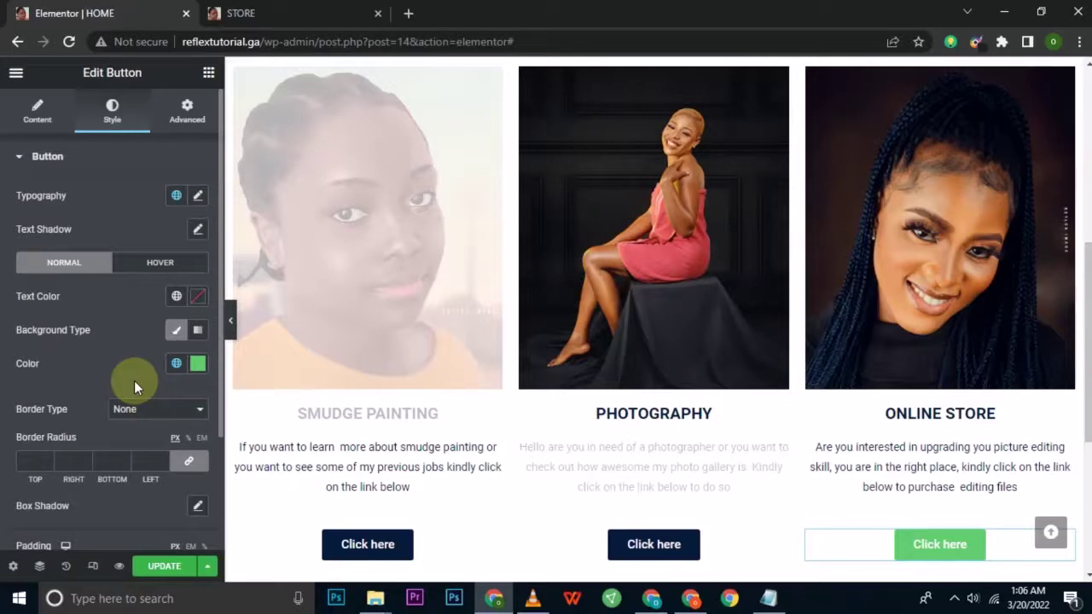
- Replace the button's green #61CE70 background with navy 061B3B copied from Notepad
{"action": "left_click", "coordinate": [197, 369]}
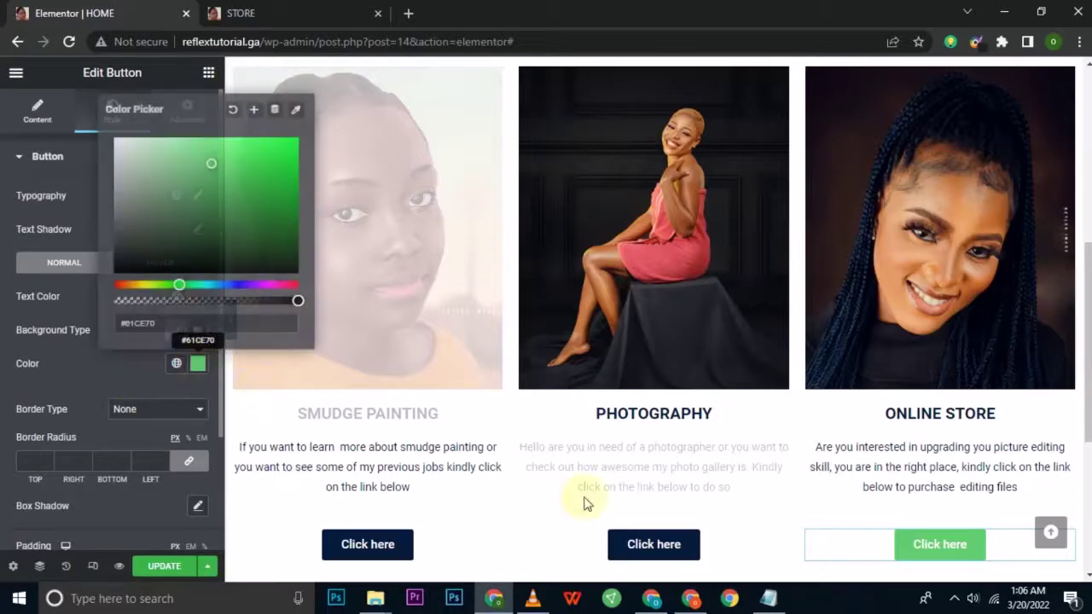
{"action": "left_click", "coordinate": [768, 598]}
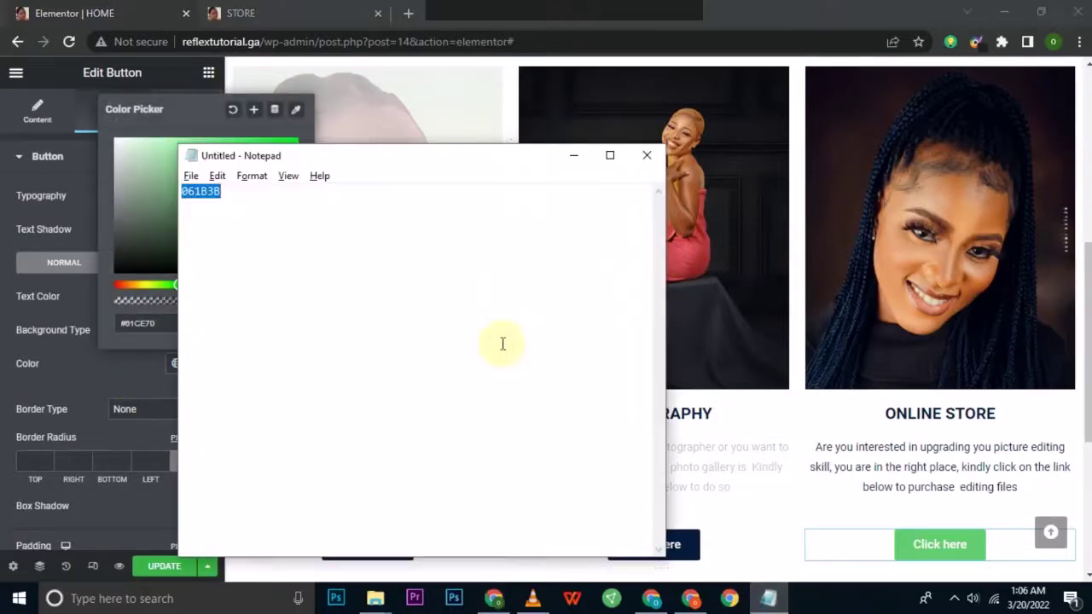
{"action": "key", "text": "alt+Tab"}
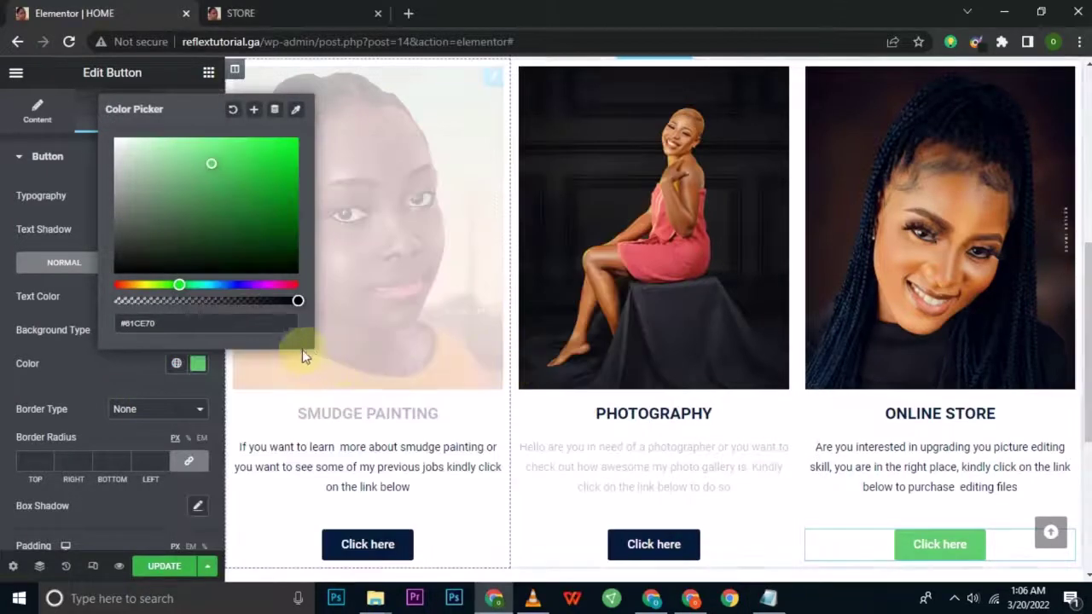
{"action": "triple_click", "coordinate": [236, 329]}
{"action": "type", "text": "061B3B"}
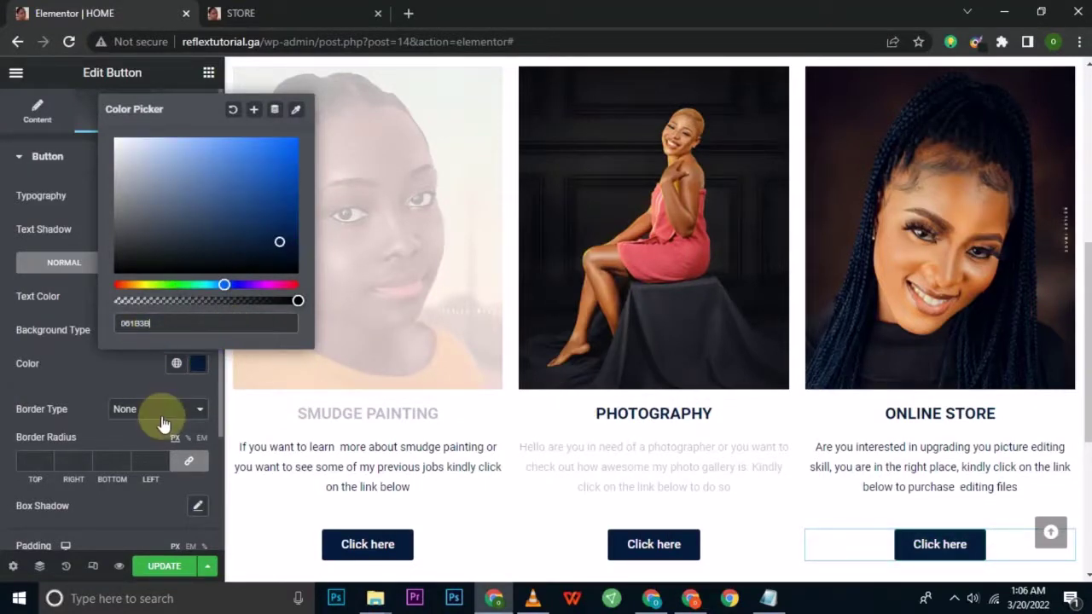
{"action": "left_click", "coordinate": [124, 378]}
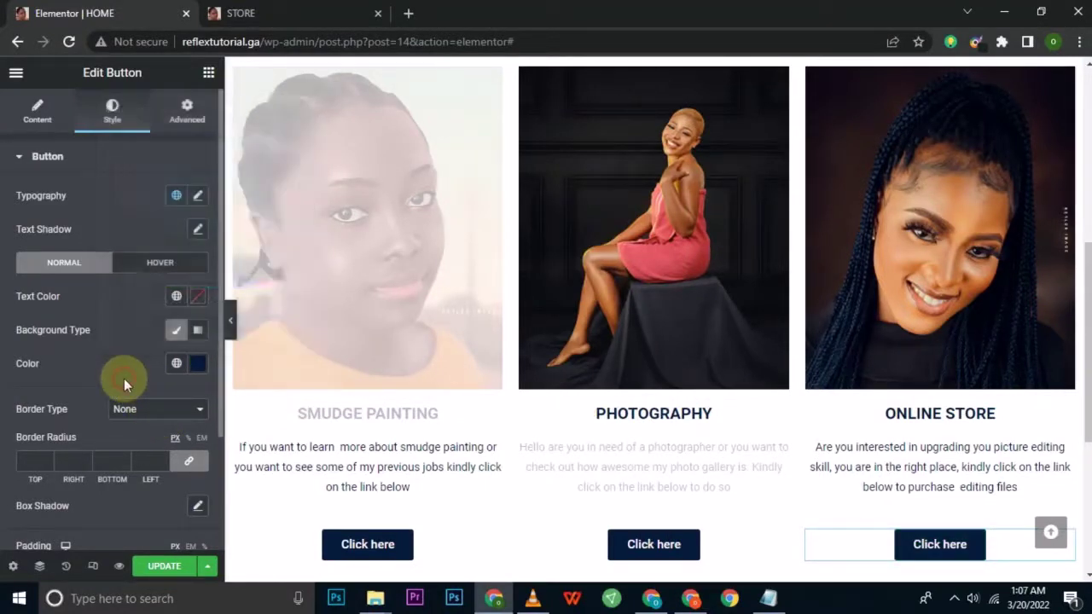
- Save the home page edits with UPDATE and switch to the live Store page tab
{"action": "left_click", "coordinate": [636, 469]}
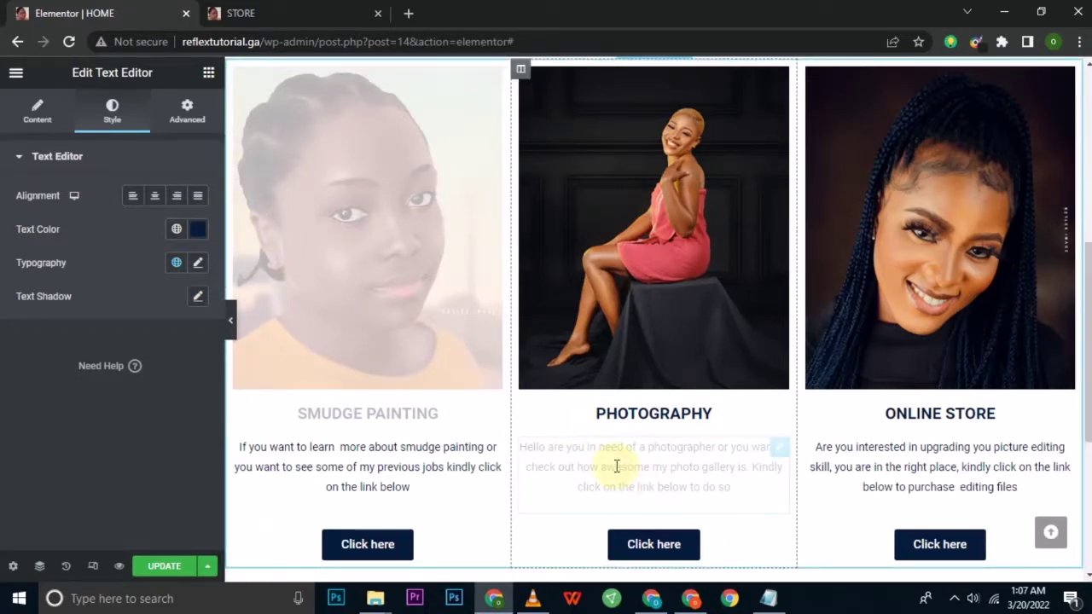
{"action": "left_click", "coordinate": [374, 412]}
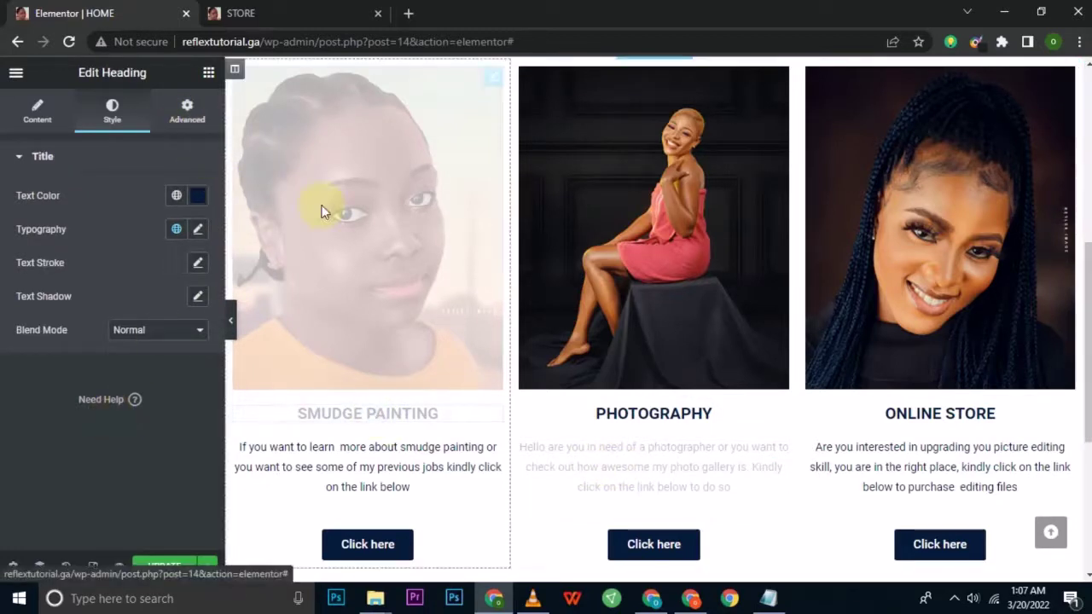
{"action": "left_click", "coordinate": [208, 75]}
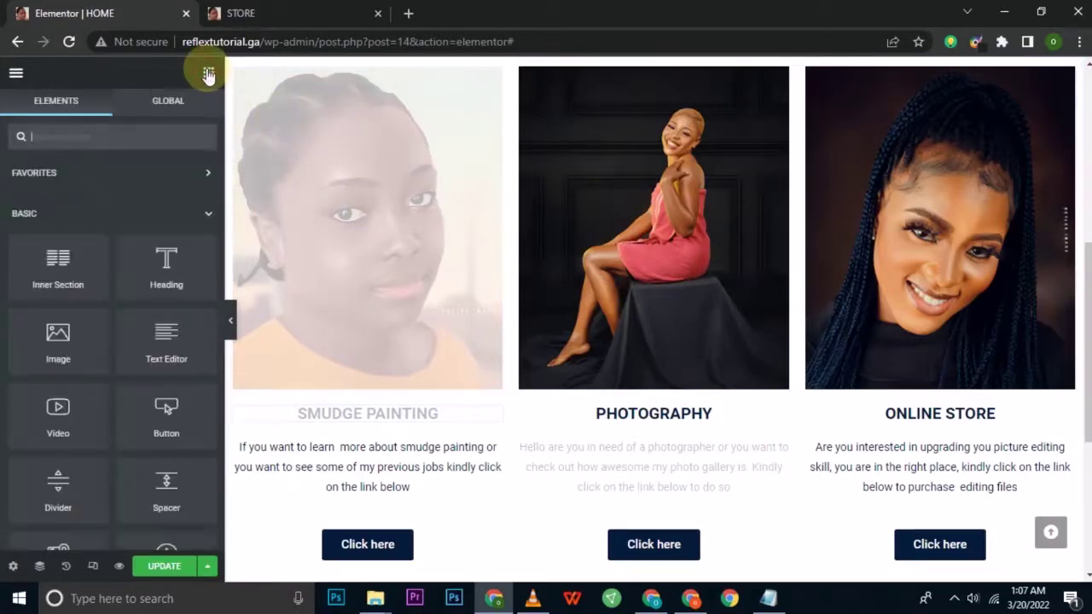
{"action": "left_click", "coordinate": [167, 567]}
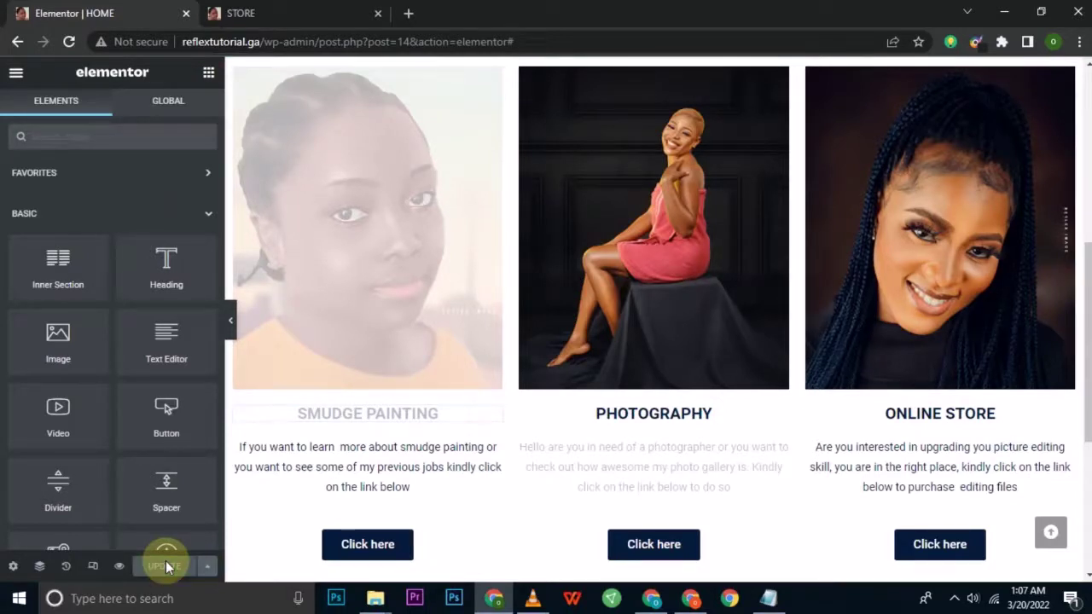
{"action": "left_click", "coordinate": [275, 10]}
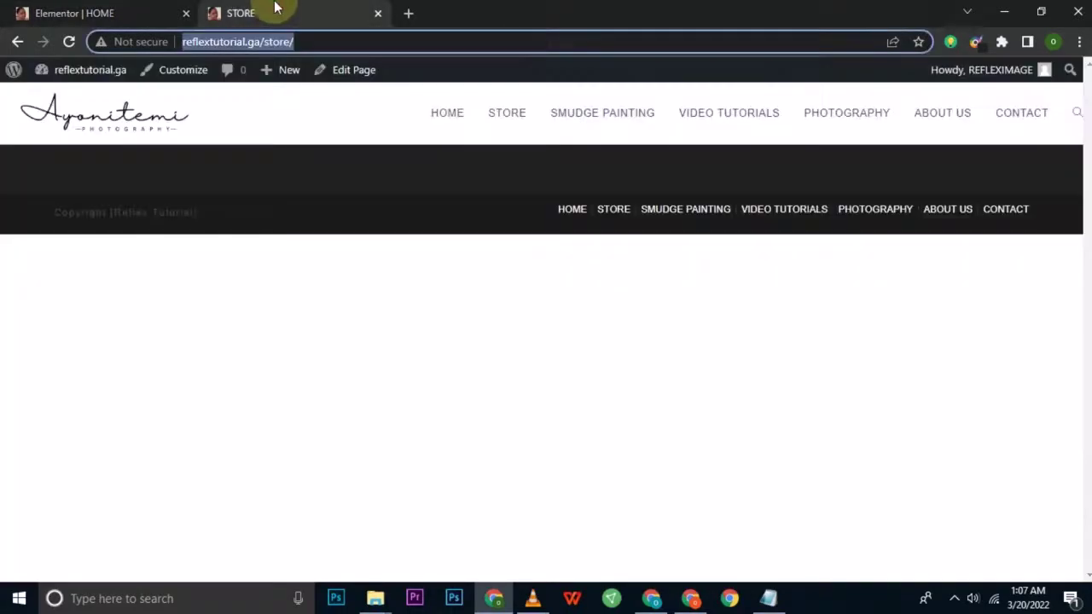
- Open the live HOME page, review the three-column services cards, then return to Elementor
{"action": "left_click", "coordinate": [440, 116]}
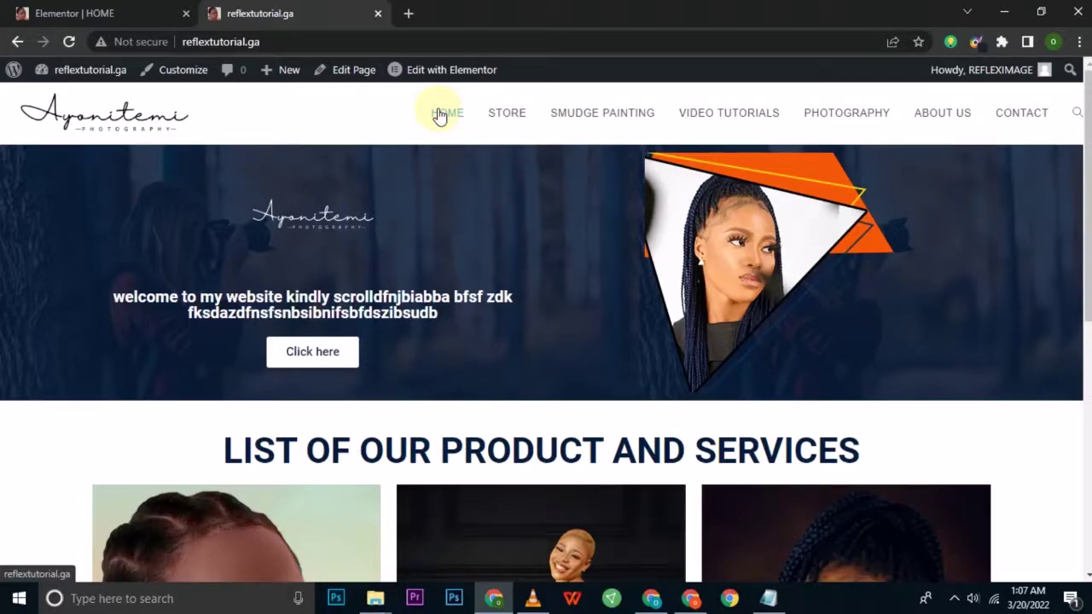
{"action": "scroll", "coordinate": [439, 116], "scroll_direction": "down", "scroll_amount": 3}
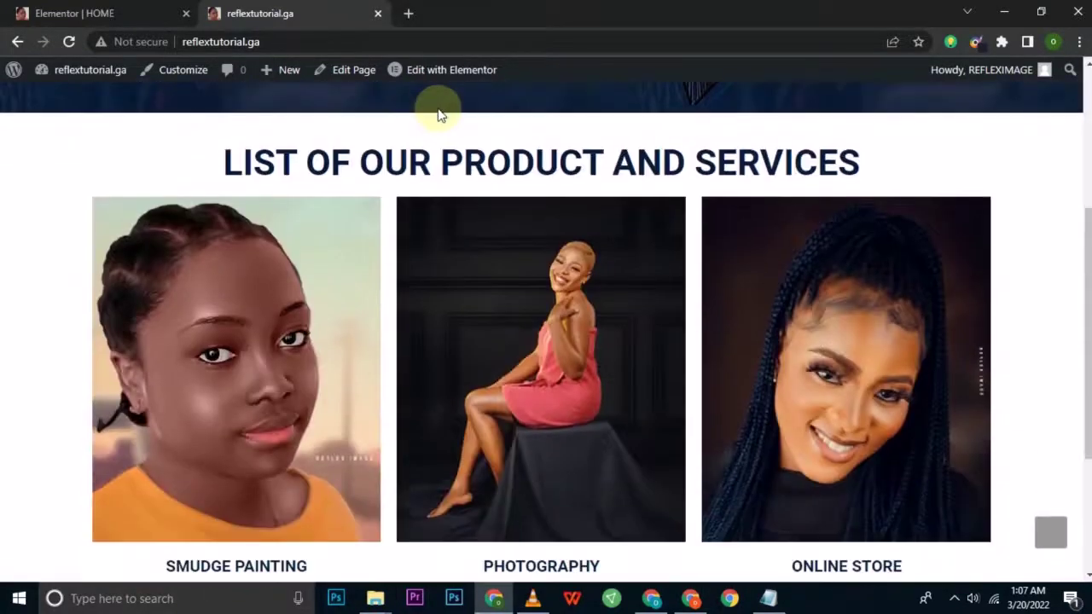
{"action": "scroll", "coordinate": [437, 115], "scroll_direction": "down", "scroll_amount": 3}
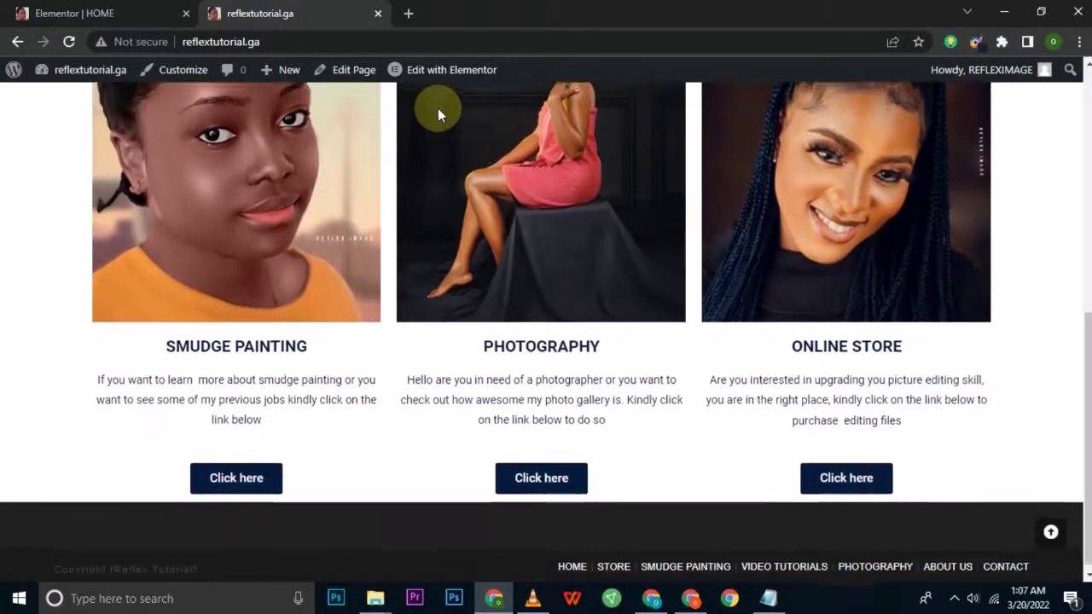
{"action": "scroll", "coordinate": [437, 108], "scroll_direction": "up", "scroll_amount": 5}
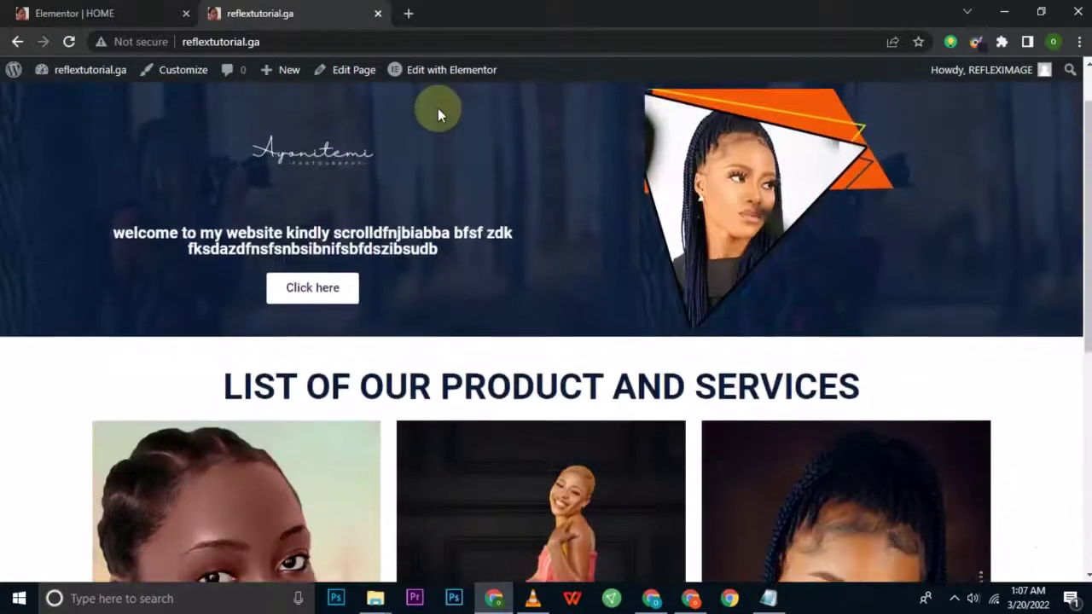
{"action": "scroll", "coordinate": [438, 108], "scroll_direction": "down", "scroll_amount": 3}
{"action": "scroll", "coordinate": [438, 108], "scroll_direction": "up", "scroll_amount": 3}
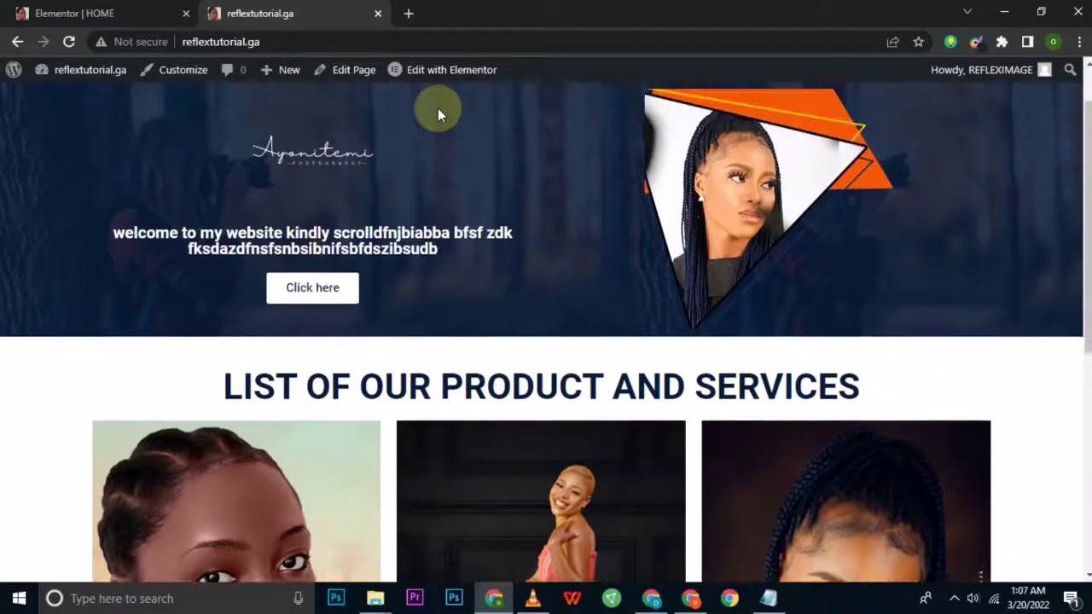
{"action": "scroll", "coordinate": [437, 109], "scroll_direction": "down", "scroll_amount": 4}
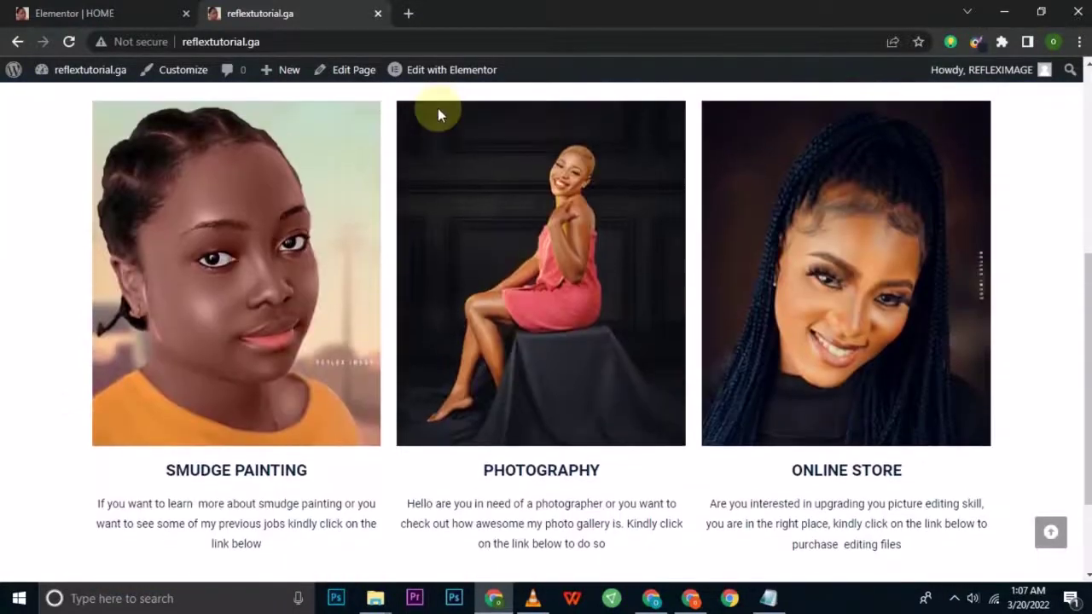
{"action": "left_click", "coordinate": [31, 11]}
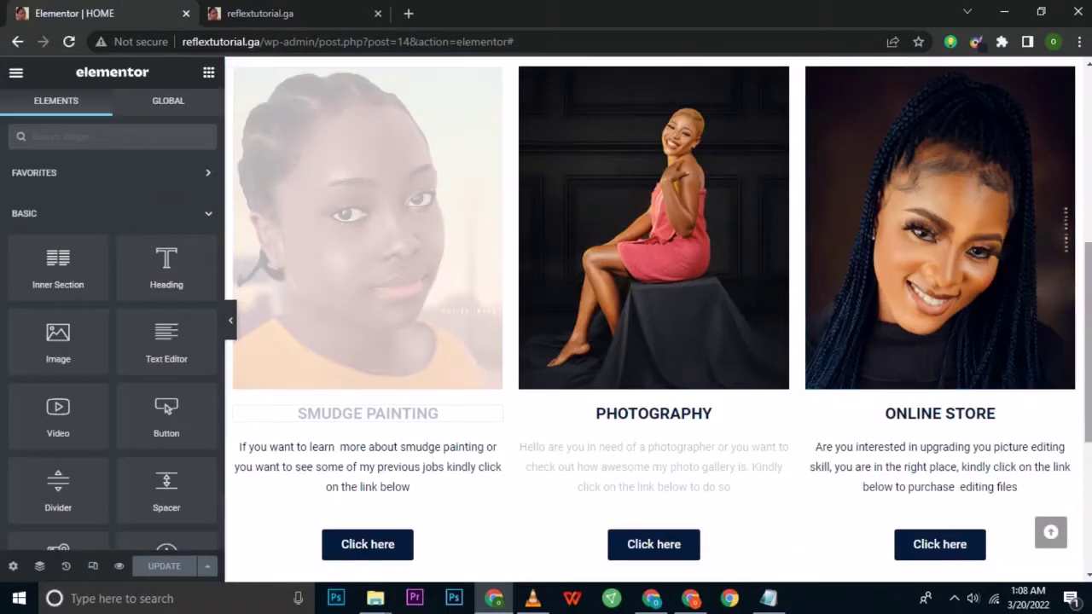
- Add a two-column structure section at the page bottom below the services cards
{"action": "left_click_drag", "start_coordinate": [1087, 341], "coordinate": [1087, 436]}
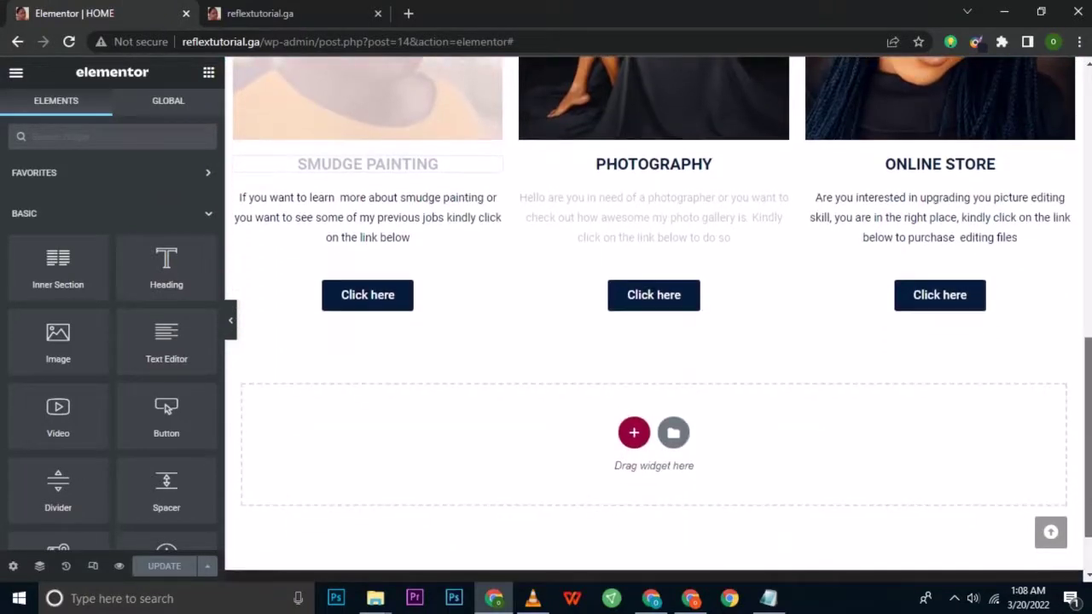
{"action": "left_click", "coordinate": [631, 433]}
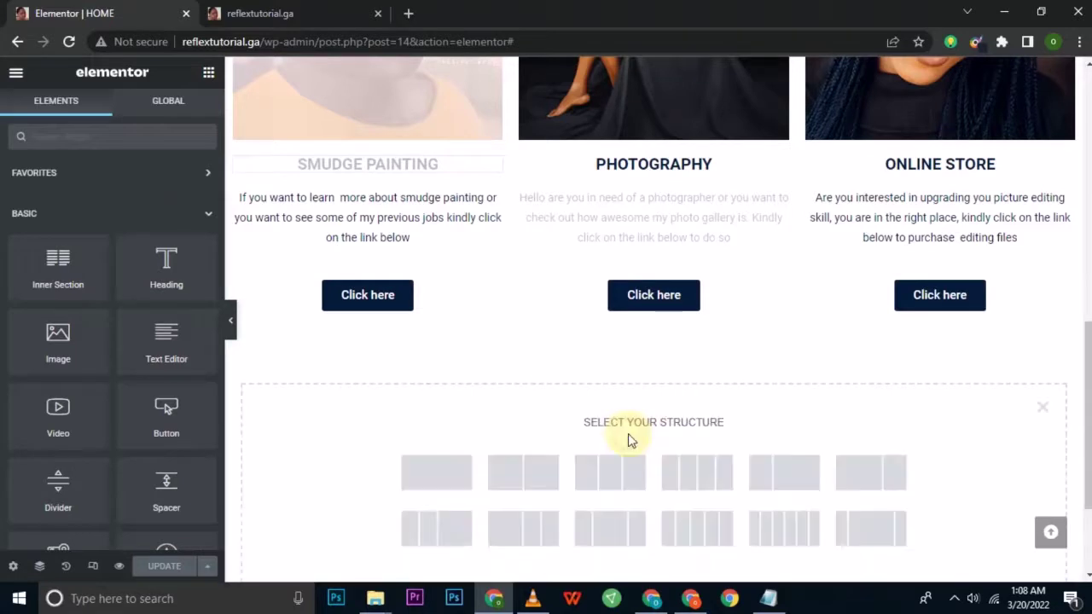
{"action": "left_click", "coordinate": [525, 474]}
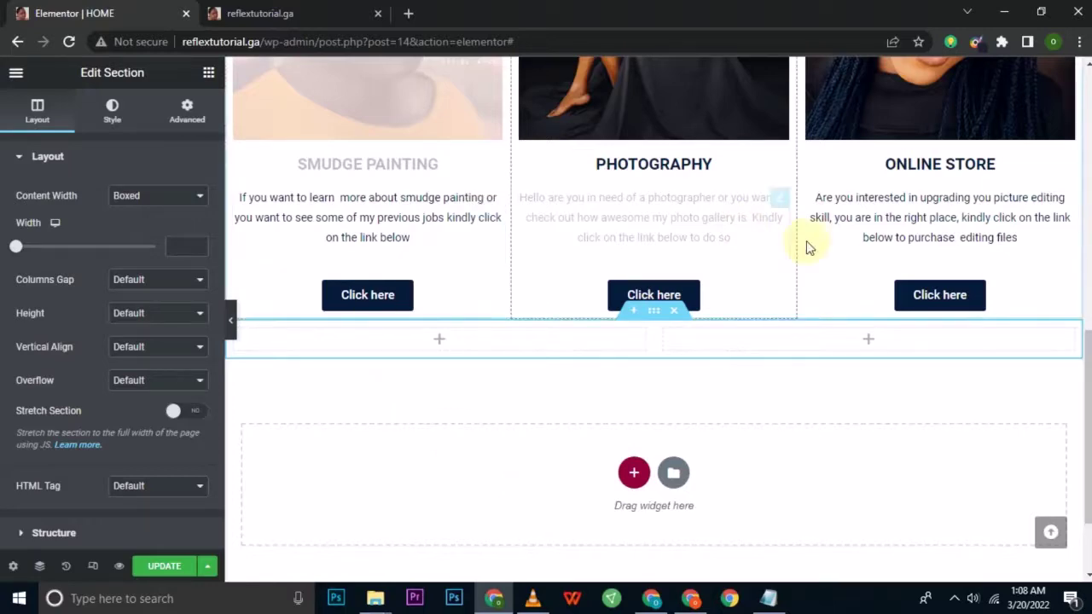
{"action": "scroll", "coordinate": [691, 328], "scroll_direction": "up", "scroll_amount": 4}
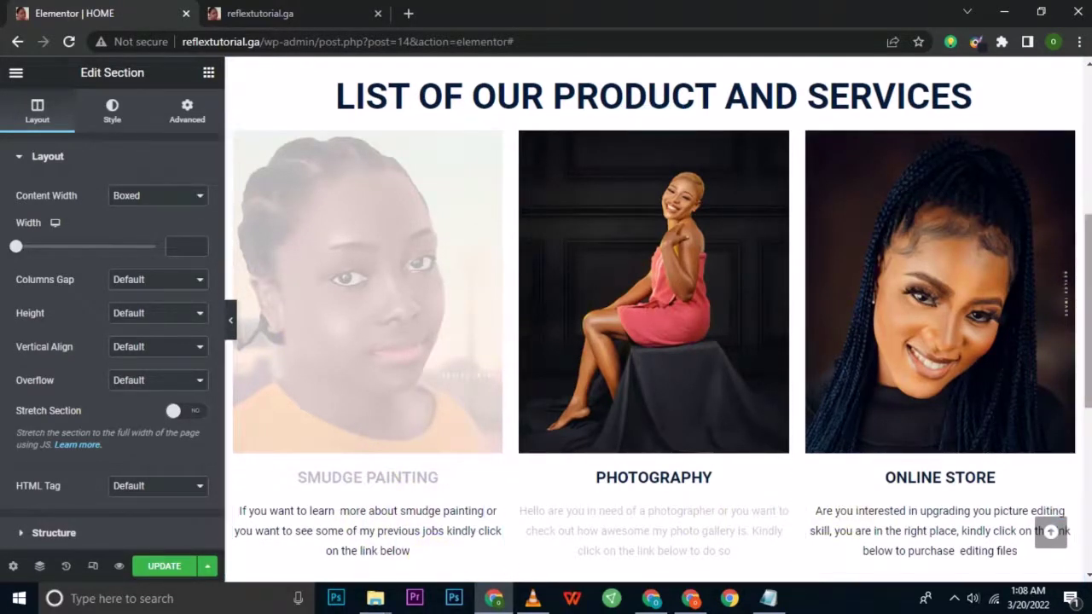
{"action": "scroll", "coordinate": [654, 316], "scroll_direction": "down", "scroll_amount": 1}
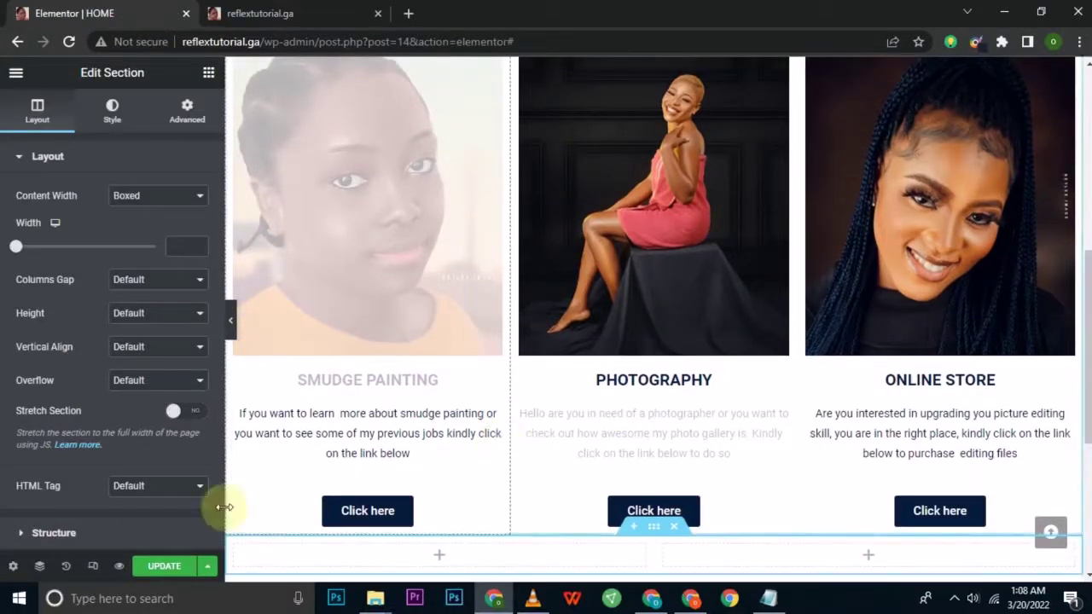
{"action": "scroll", "coordinate": [548, 450], "scroll_direction": "down", "scroll_amount": 2}
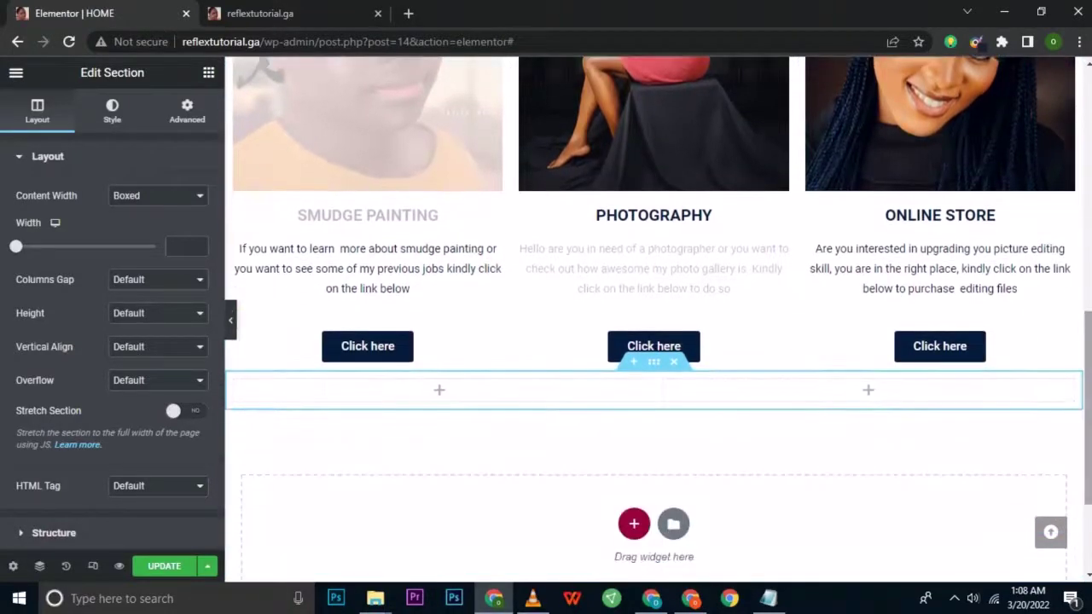
{"action": "left_click", "coordinate": [208, 74]}
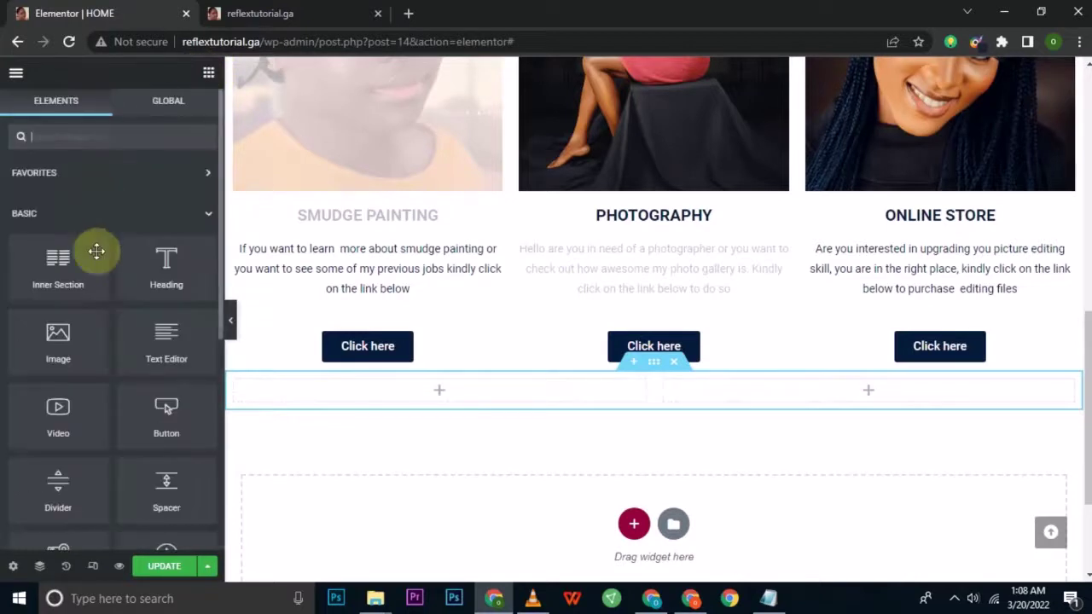
- Place an Image widget in the left and right columns
{"action": "left_click_drag", "start_coordinate": [58, 340], "coordinate": [380, 389]}
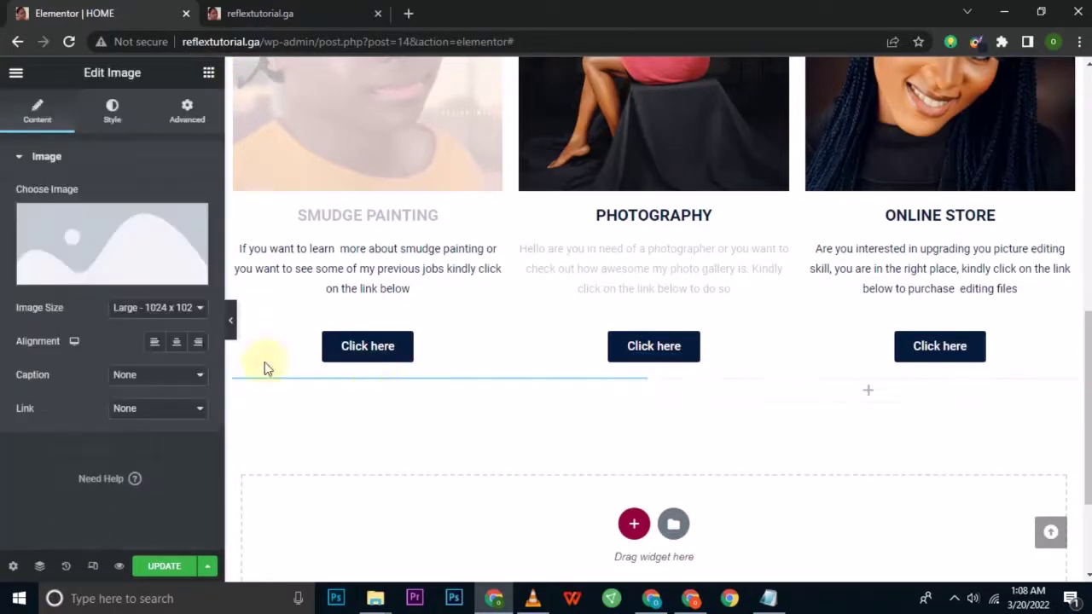
{"action": "left_click", "coordinate": [210, 72]}
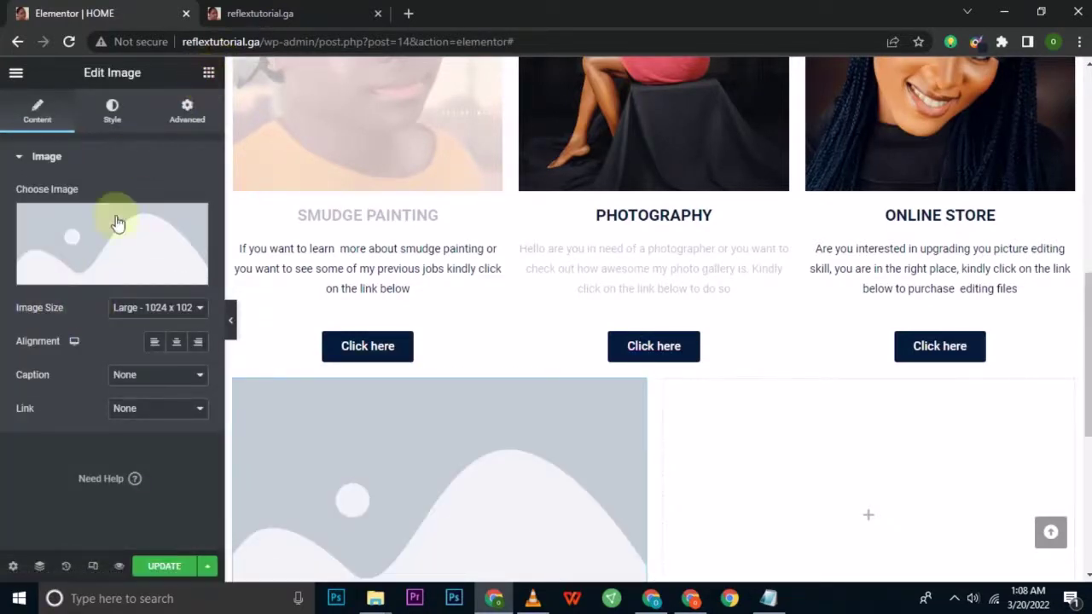
{"action": "left_click_drag", "start_coordinate": [42, 354], "coordinate": [881, 481]}
{"action": "scroll", "coordinate": [881, 480], "scroll_direction": "down", "scroll_amount": 3}
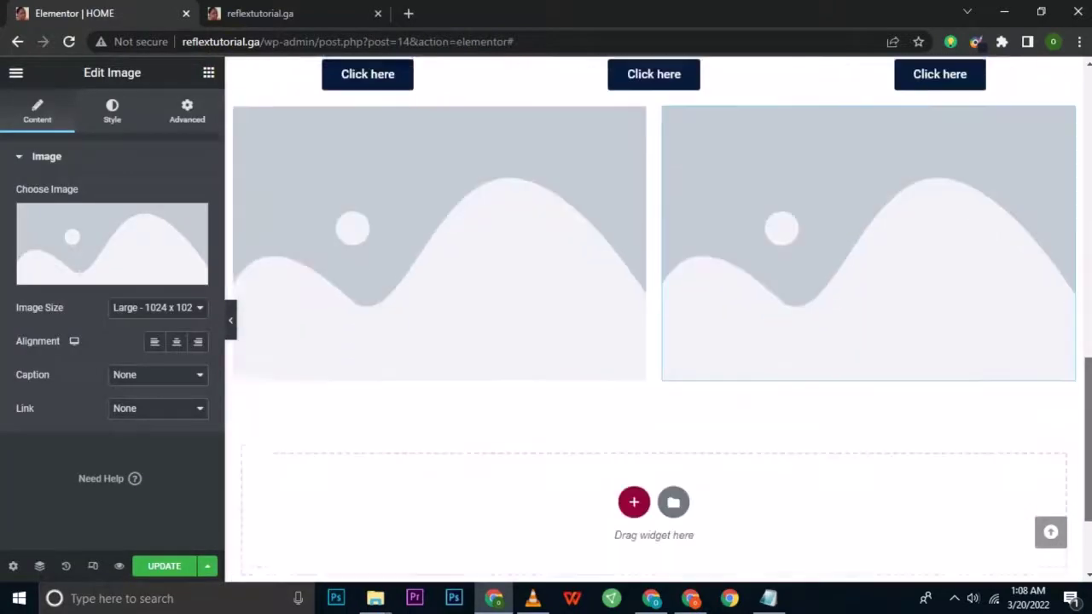
{"action": "left_click", "coordinate": [209, 75]}
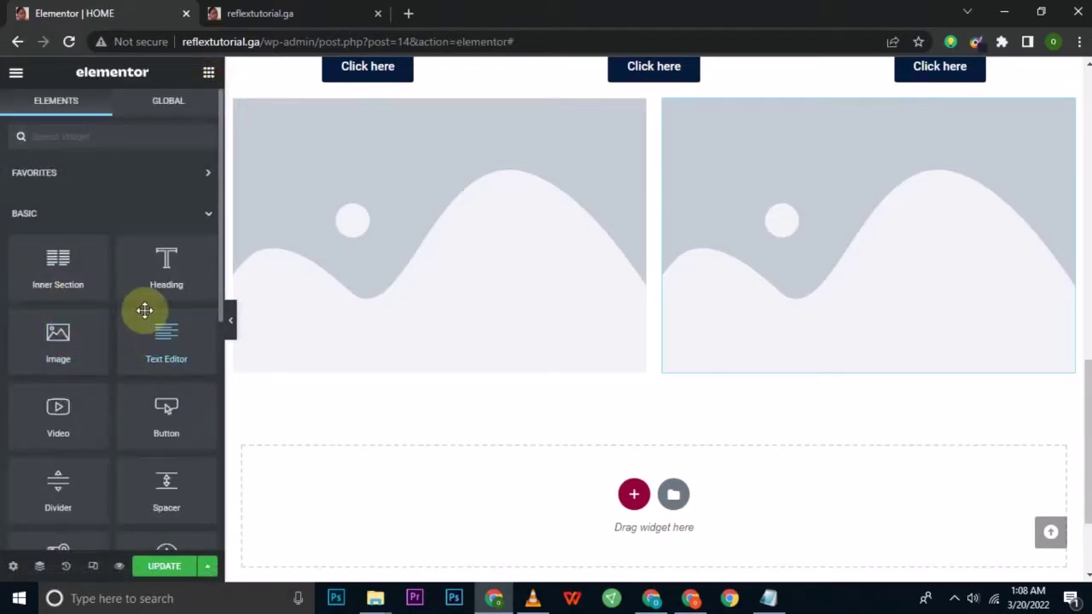
- Add a Heading widget under each column's image
{"action": "left_click_drag", "start_coordinate": [152, 285], "coordinate": [358, 373]}
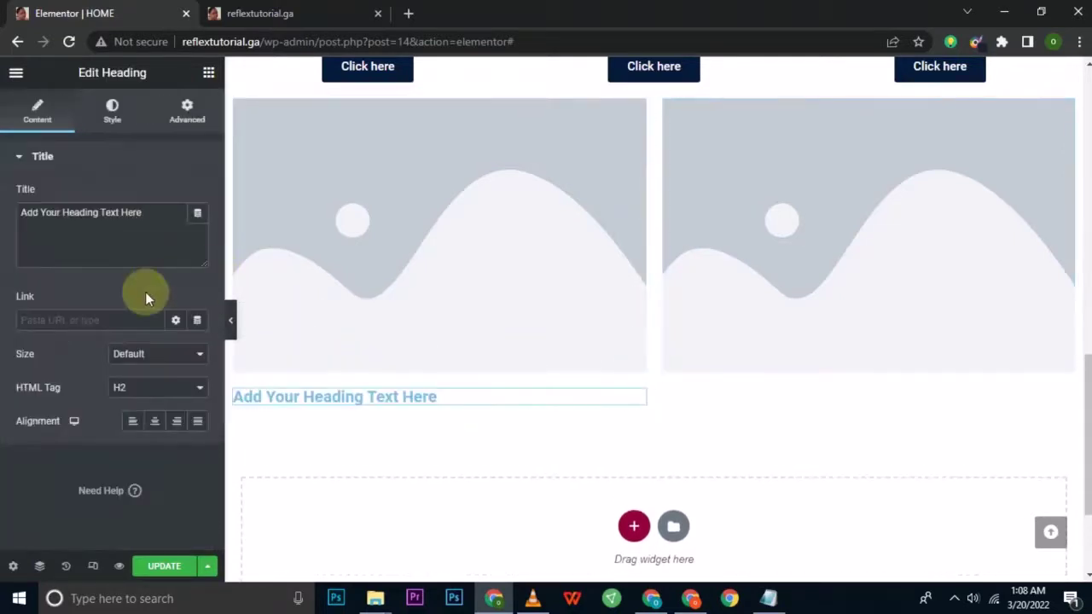
{"action": "left_click", "coordinate": [191, 119]}
{"action": "left_click", "coordinate": [209, 73]}
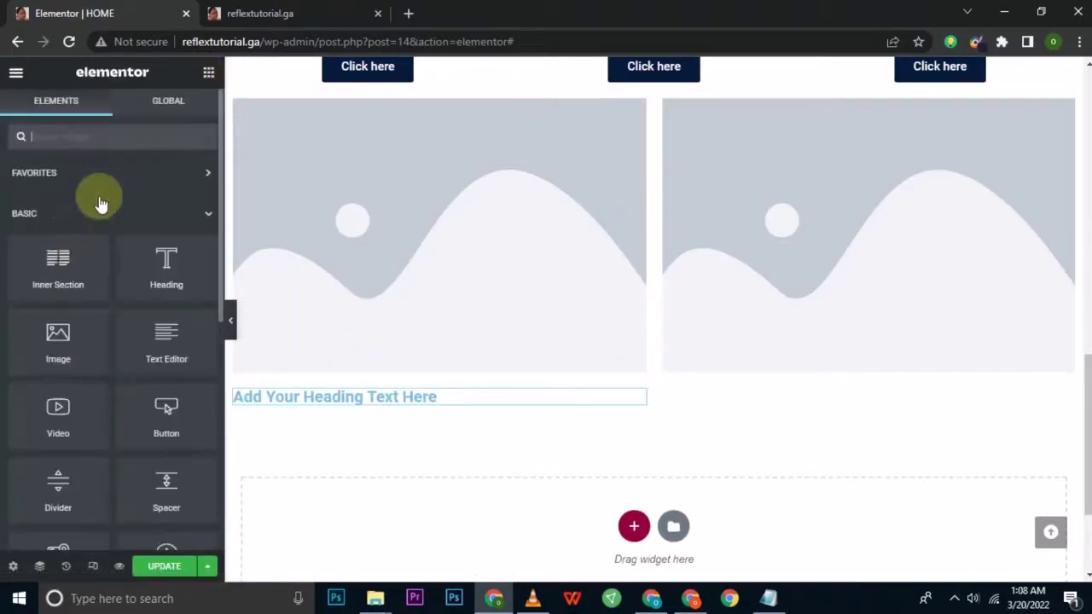
{"action": "left_click_drag", "start_coordinate": [54, 353], "coordinate": [68, 378]}
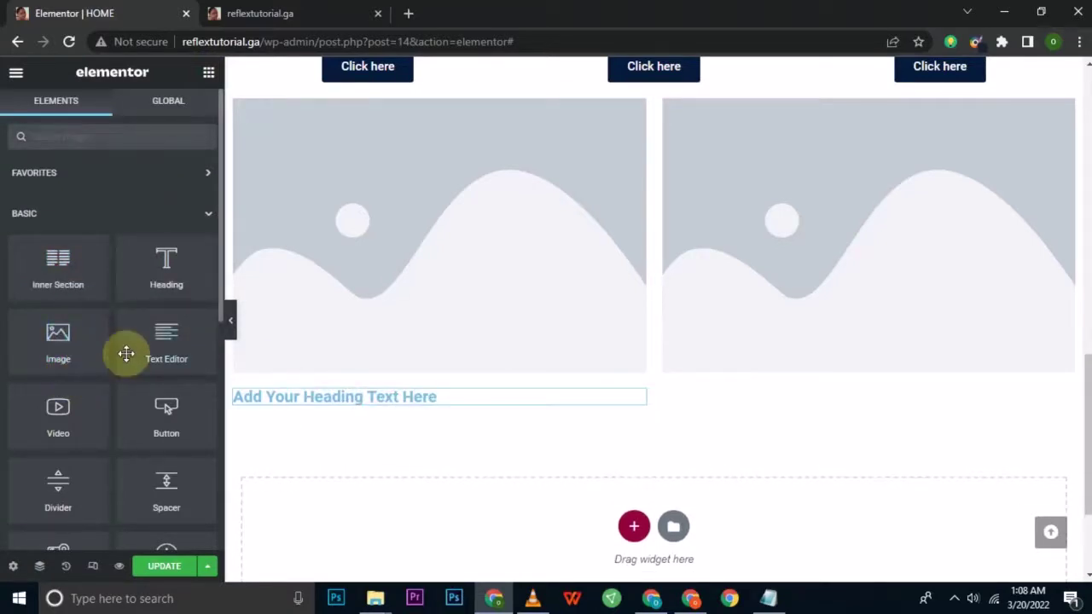
{"action": "left_click_drag", "start_coordinate": [156, 277], "coordinate": [767, 372]}
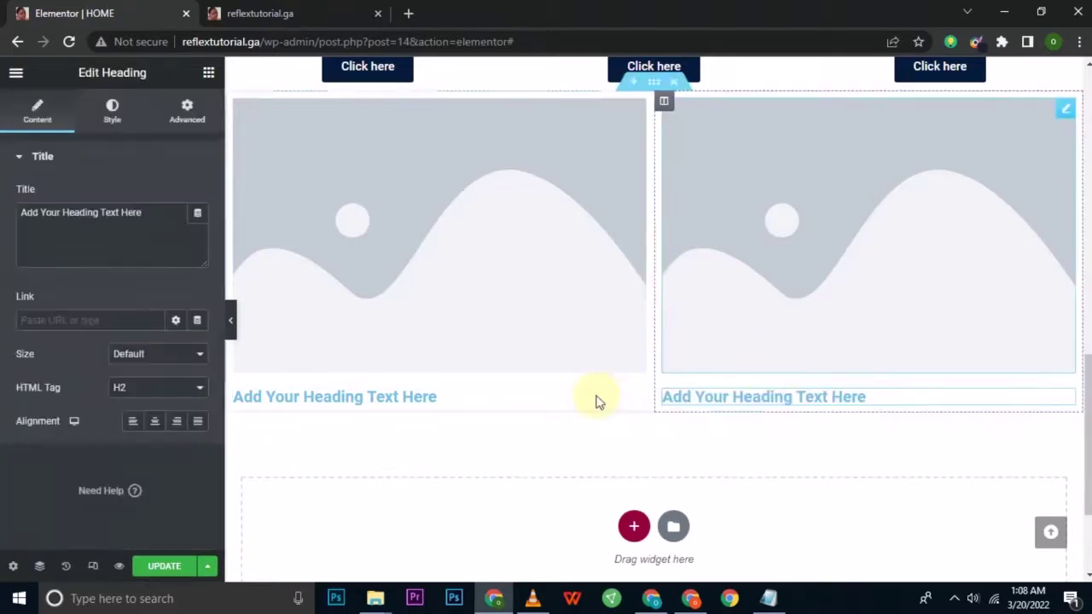
{"action": "left_click", "coordinate": [208, 72]}
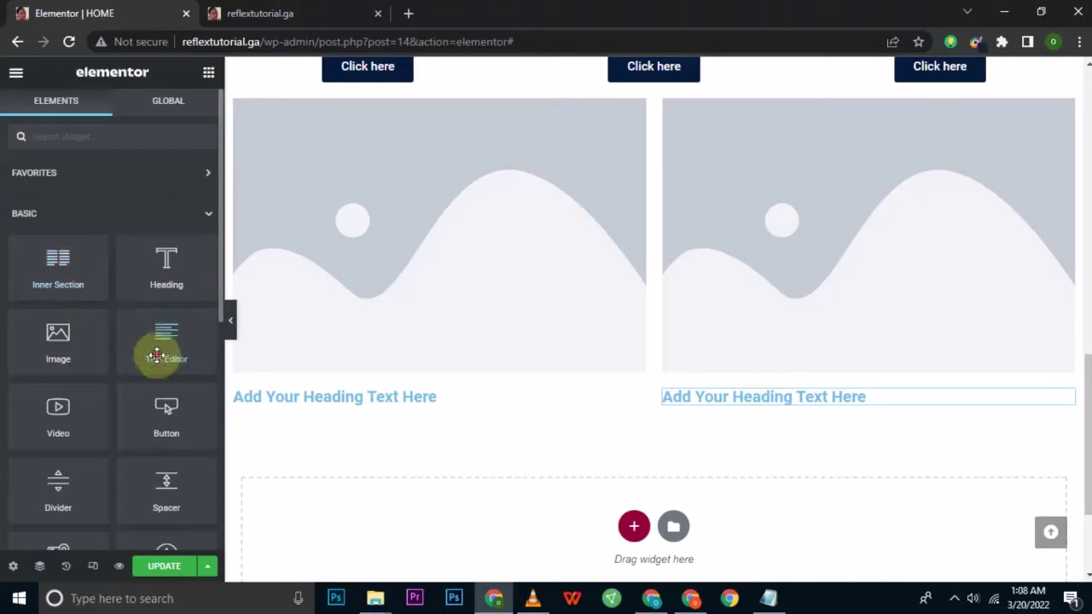
- Add a Text Editor block under each column's heading
{"action": "left_click_drag", "start_coordinate": [163, 357], "coordinate": [324, 407]}
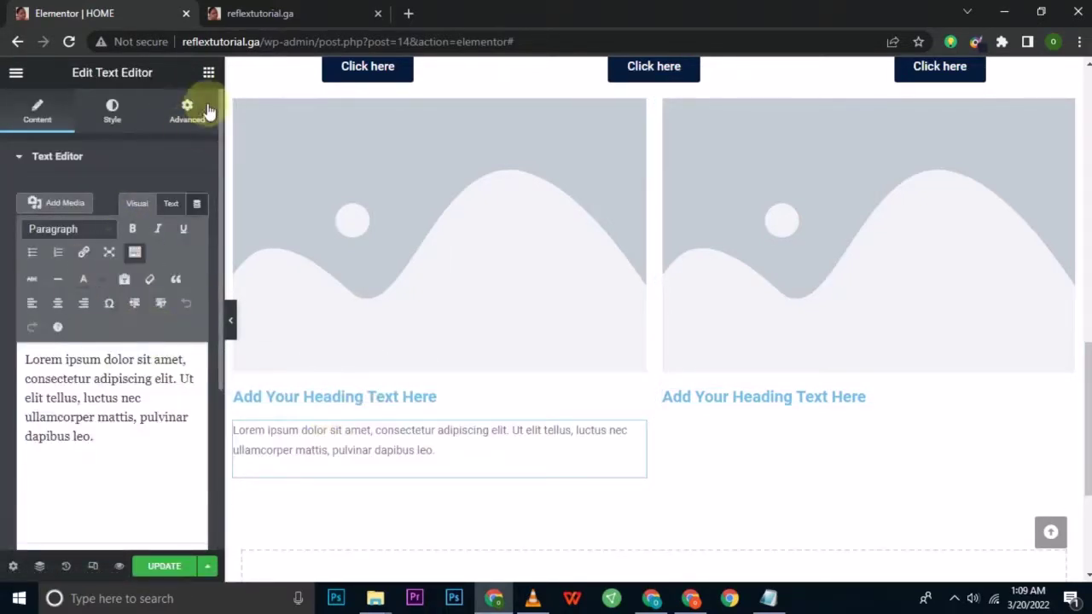
{"action": "left_click", "coordinate": [208, 73]}
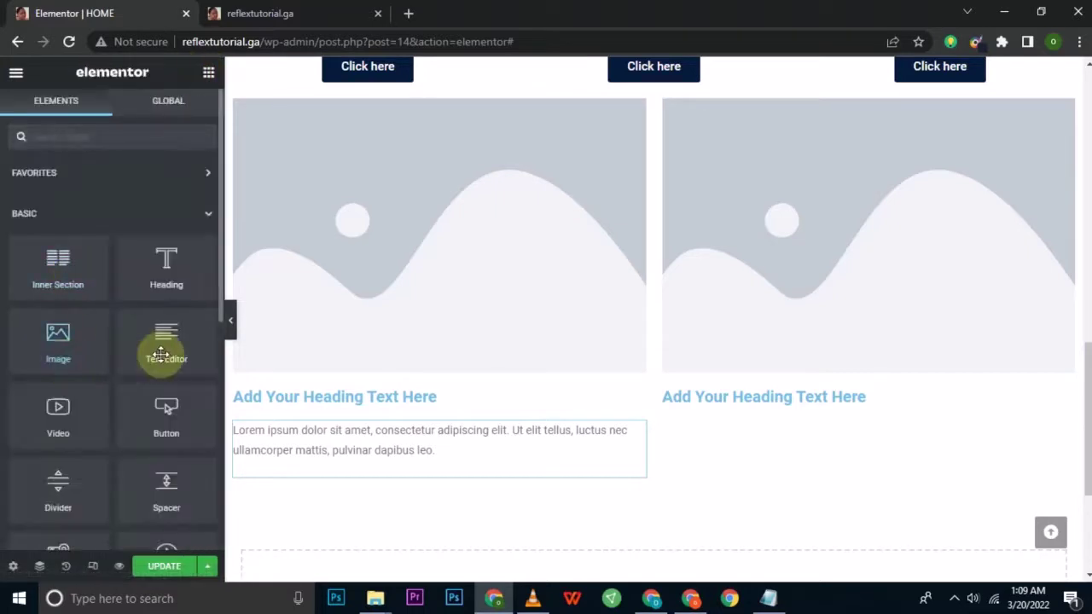
{"action": "left_click_drag", "start_coordinate": [151, 353], "coordinate": [723, 397]}
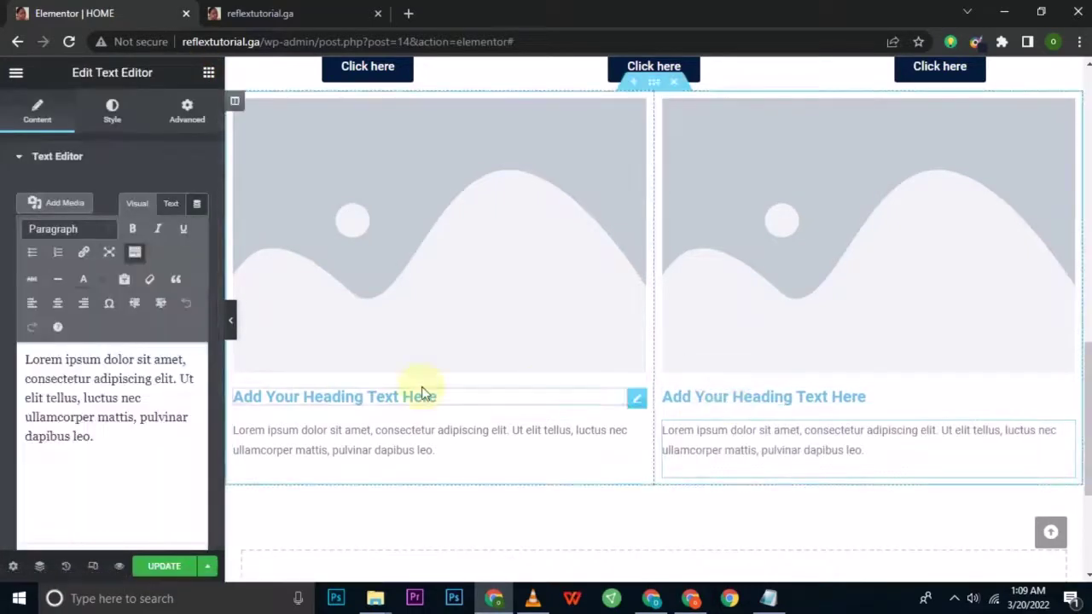
{"action": "left_click", "coordinate": [208, 73]}
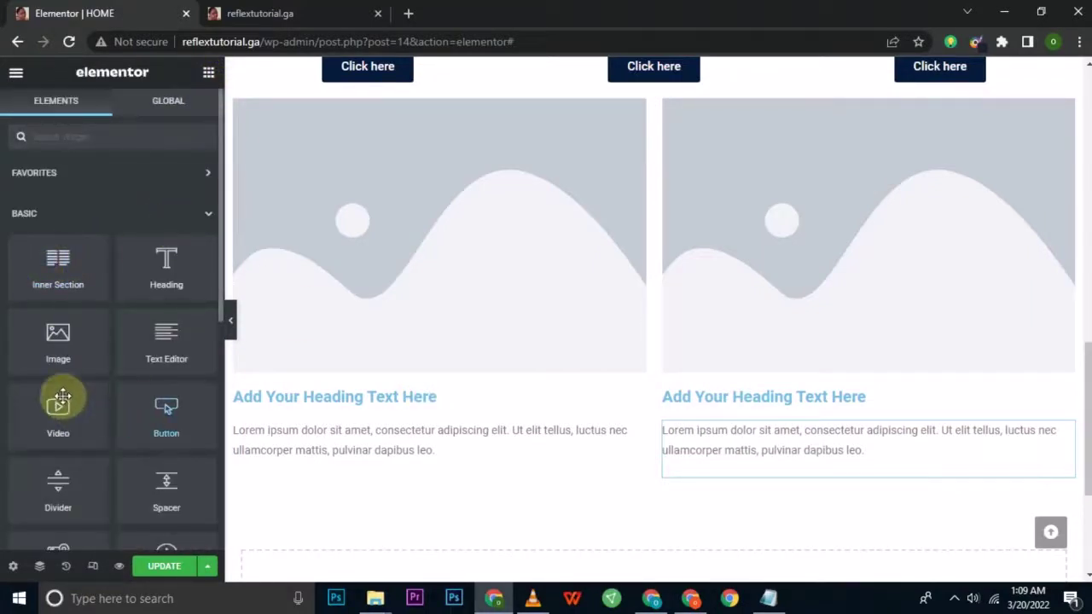
- Add a Click here Button widget beneath the text in both columns
{"action": "left_click_drag", "start_coordinate": [153, 416], "coordinate": [346, 454]}
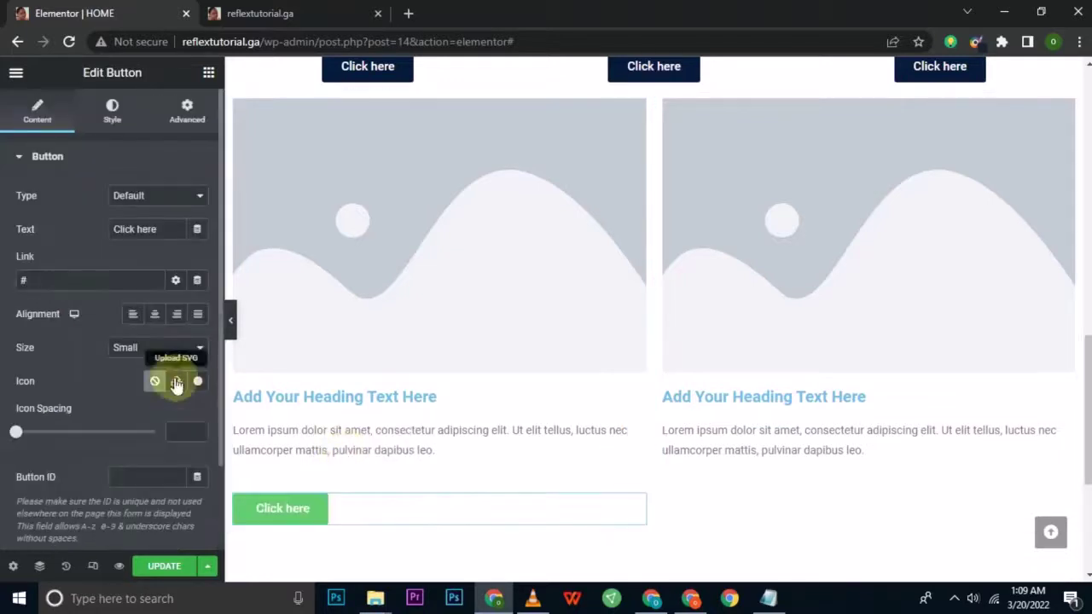
{"action": "left_click", "coordinate": [208, 73]}
{"action": "left_click_drag", "start_coordinate": [164, 411], "coordinate": [810, 472]}
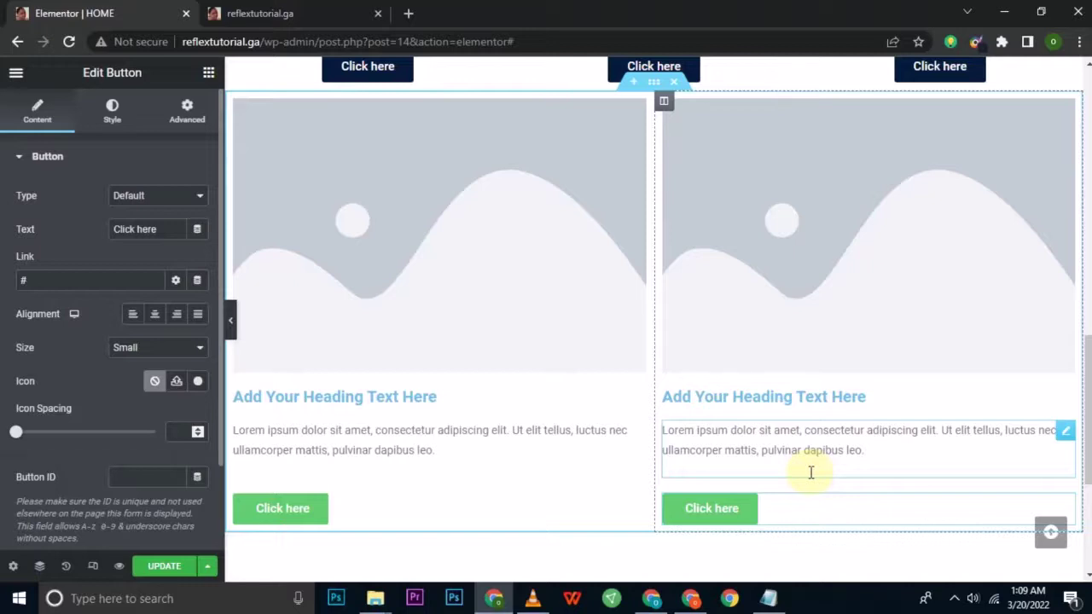
{"action": "left_click", "coordinate": [421, 326]}
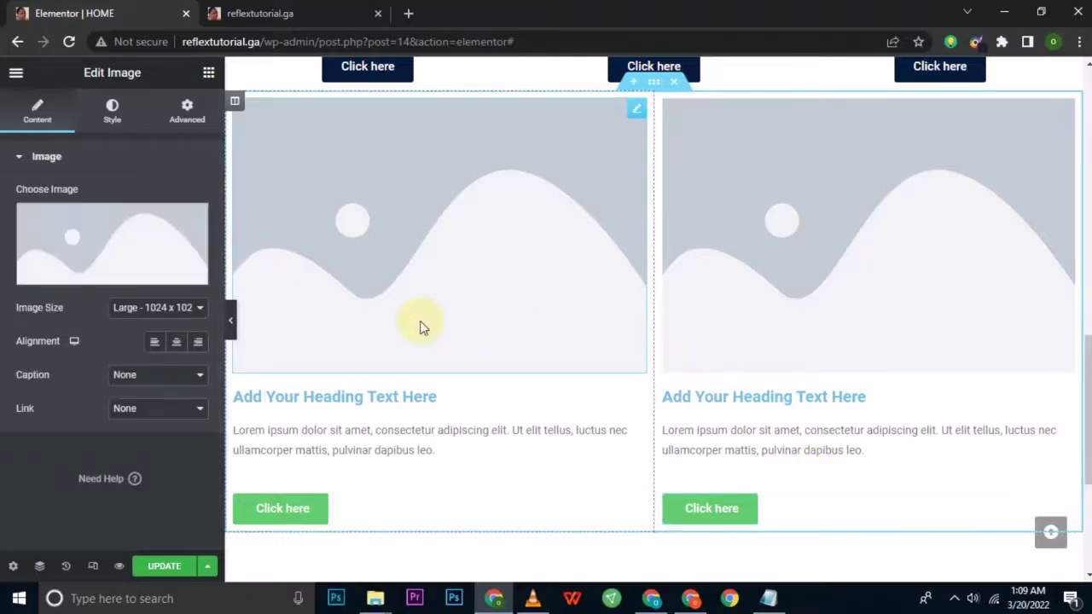
- Upload photo 4.jpg from File Explorer and insert it as the left column's image
{"action": "left_click", "coordinate": [129, 271]}
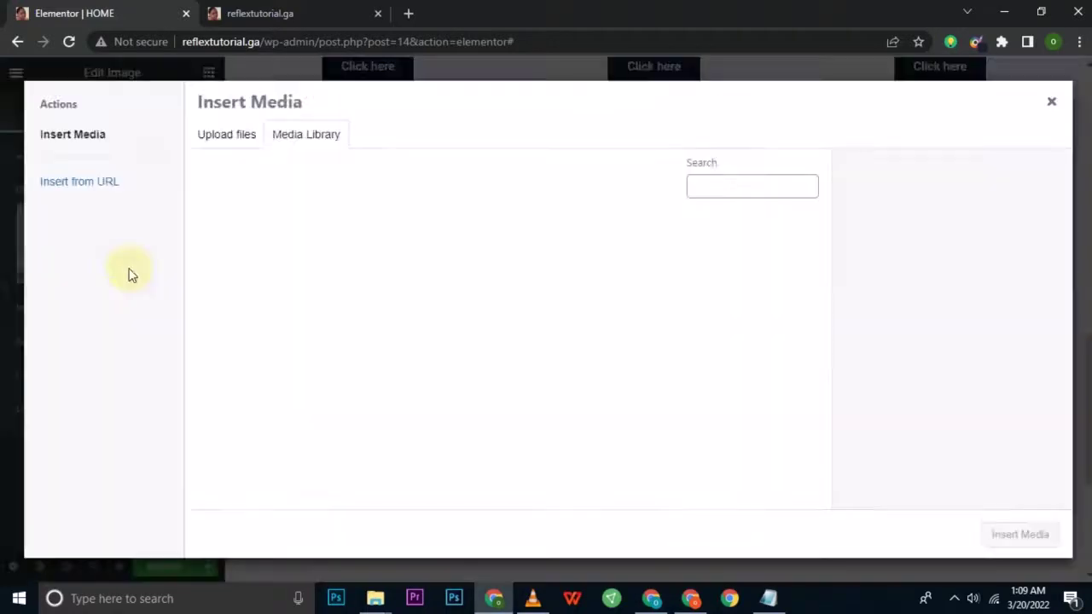
{"action": "left_click", "coordinate": [207, 139]}
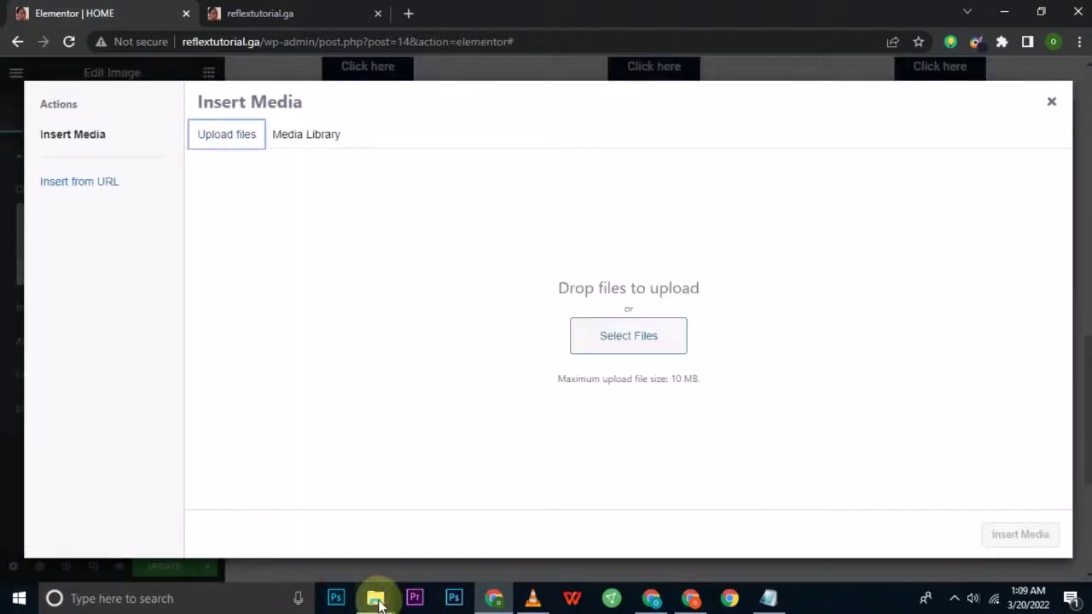
{"action": "mouse_move", "coordinate": [379, 603]}
{"action": "left_click", "coordinate": [555, 518]}
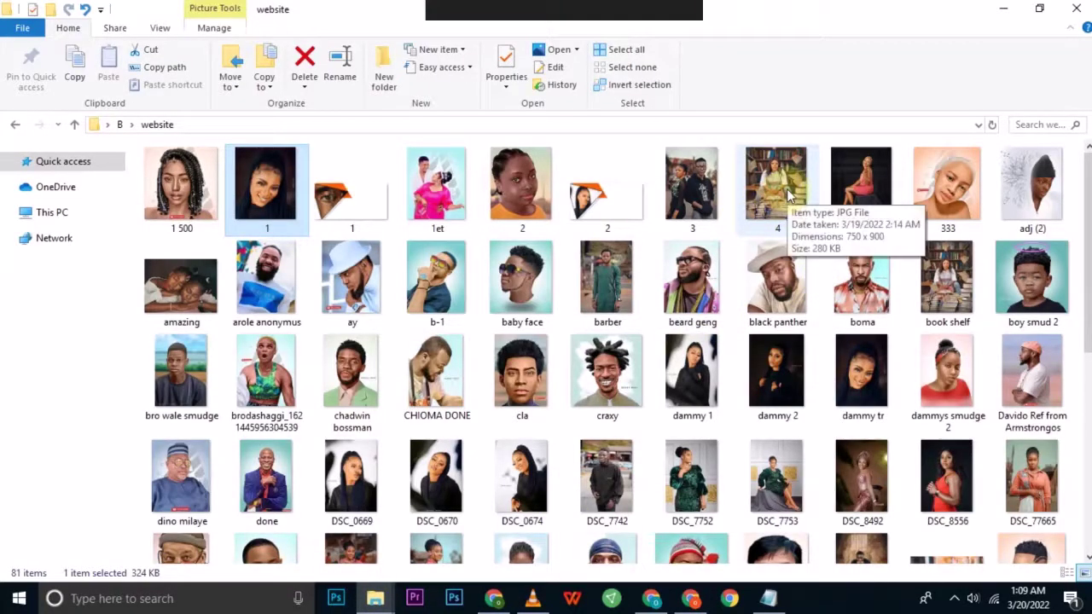
{"action": "left_click_drag", "start_coordinate": [788, 194], "coordinate": [444, 298]}
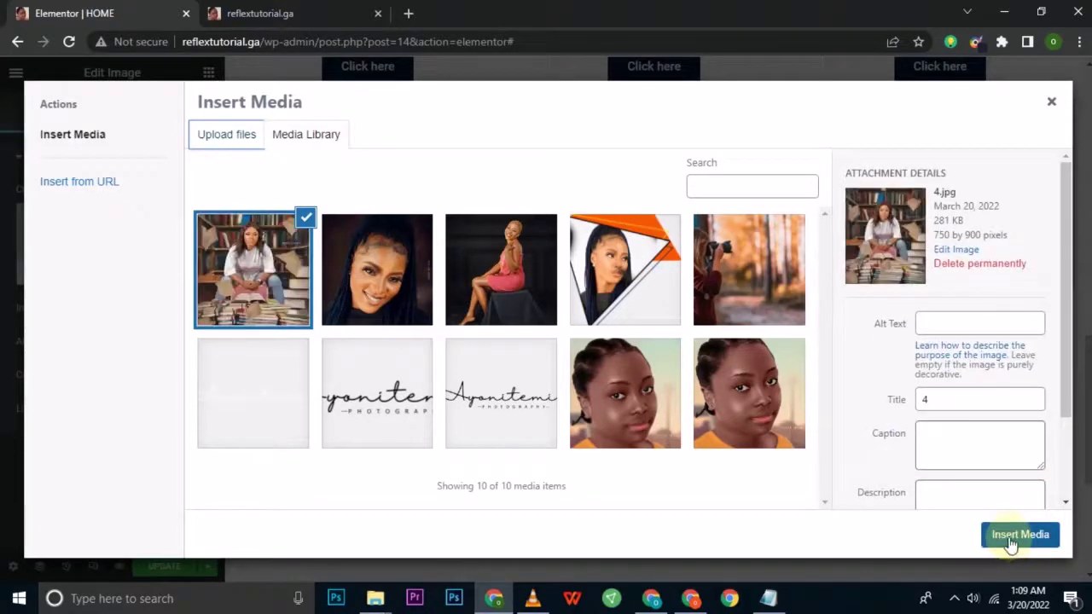
{"action": "left_click", "coordinate": [1009, 537]}
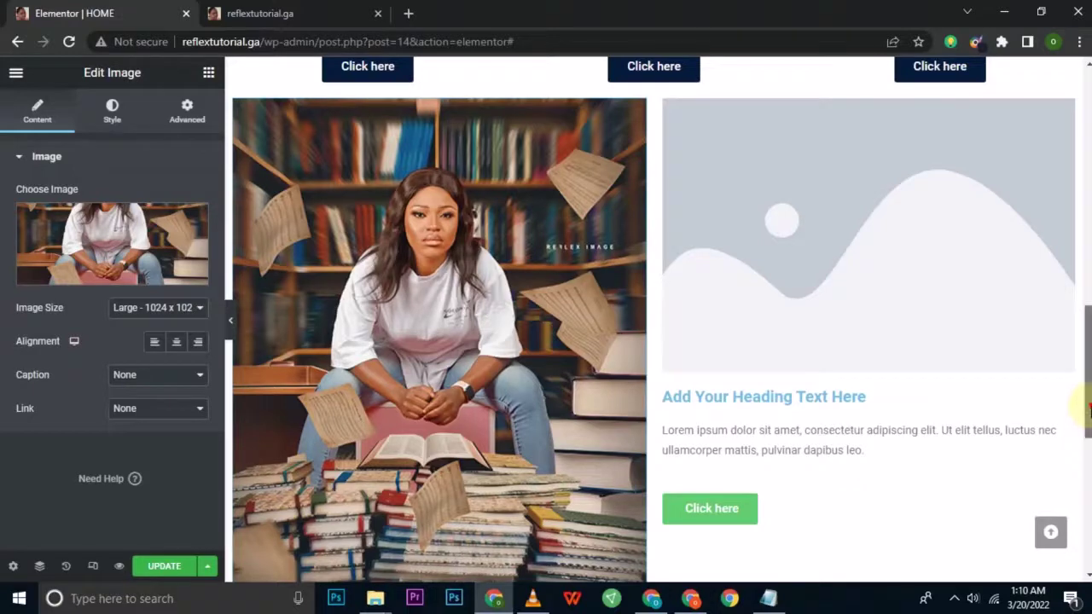
- Retitle the left column's heading 'VIDEO TUTORIALS' and centre-align it
{"action": "scroll", "coordinate": [1089, 445], "scroll_direction": "down", "scroll_amount": 3}
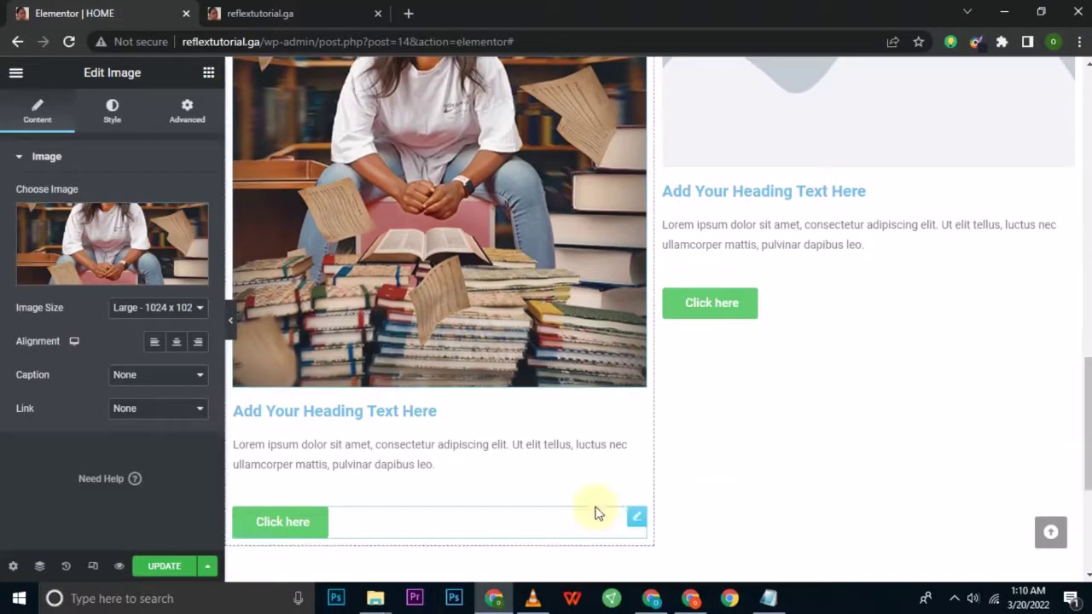
{"action": "left_click", "coordinate": [372, 407]}
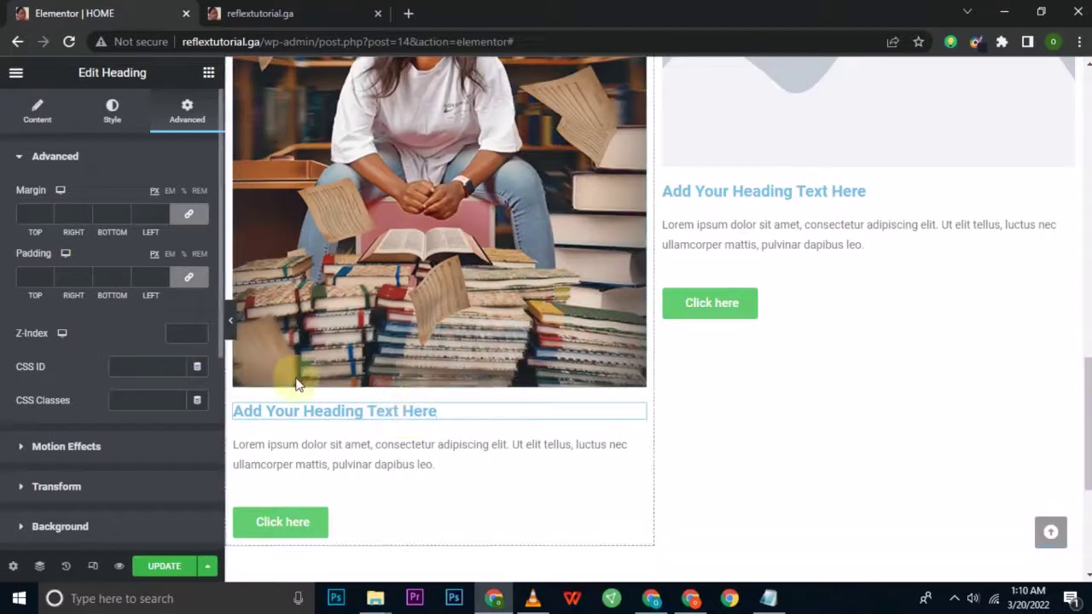
{"action": "left_click", "coordinate": [41, 128]}
{"action": "left_click_drag", "start_coordinate": [150, 220], "coordinate": [6, 210]}
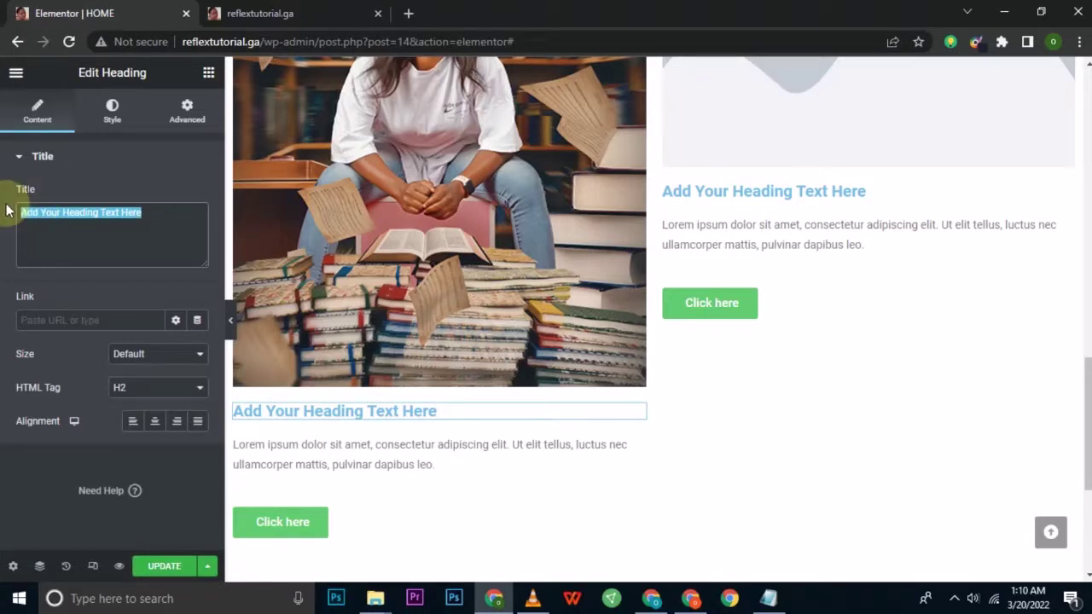
{"action": "type", "text": "VIDEO"}
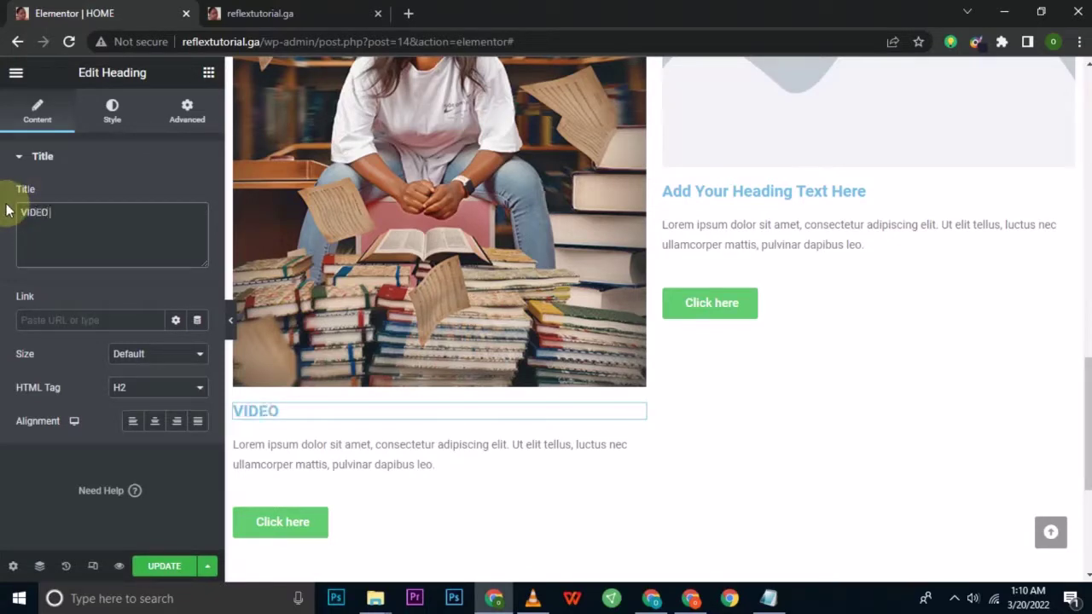
{"action": "type", "text": " TUTORIALS"}
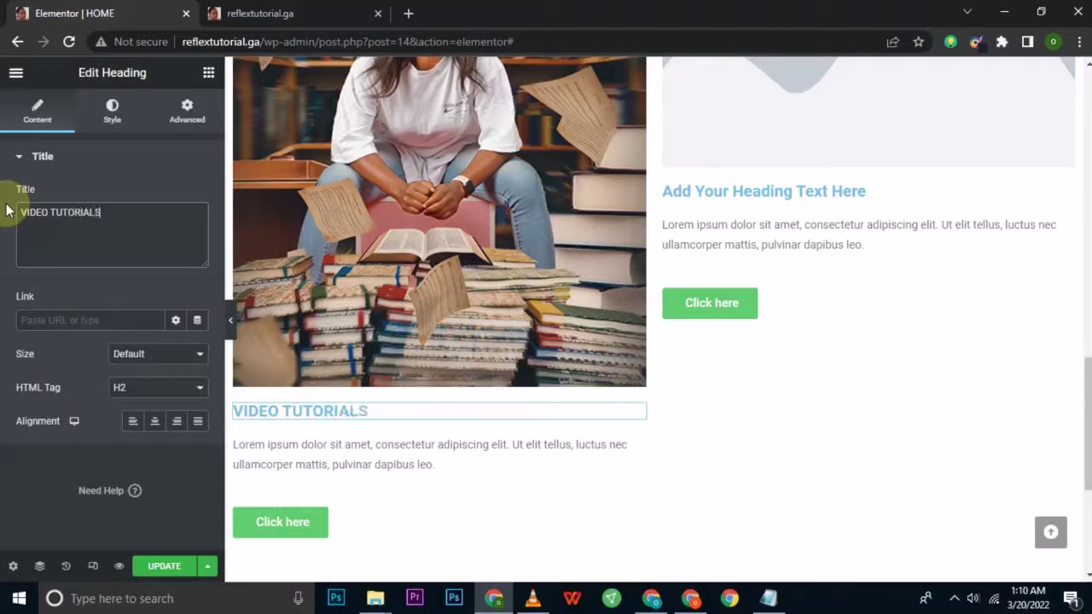
{"action": "left_click", "coordinate": [154, 422]}
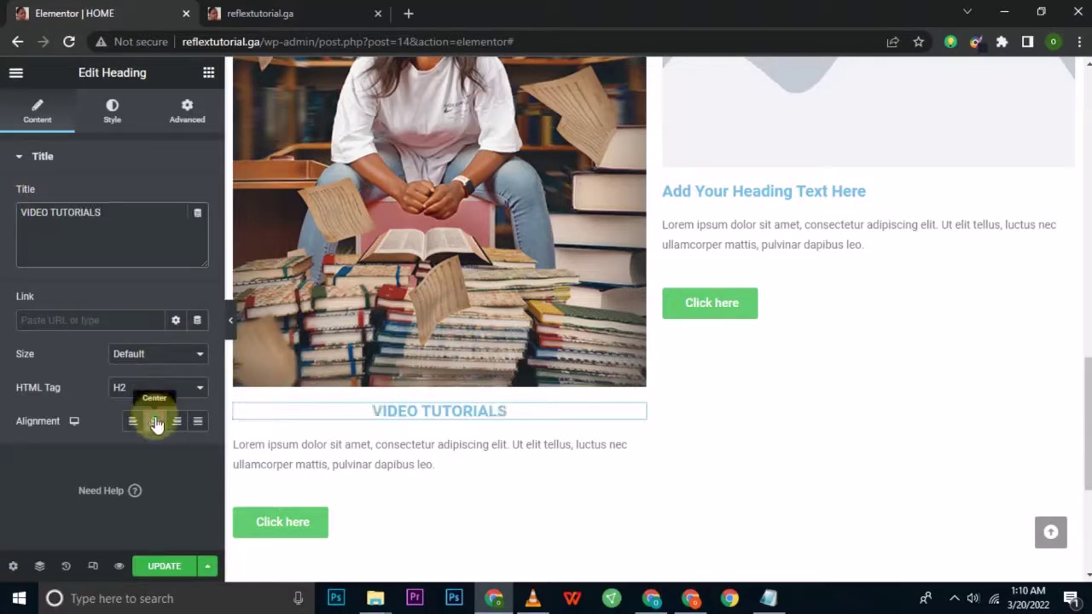
- Set the heading's text colour to dark navy #061B3B
{"action": "left_click", "coordinate": [114, 110]}
{"action": "left_click", "coordinate": [197, 198]}
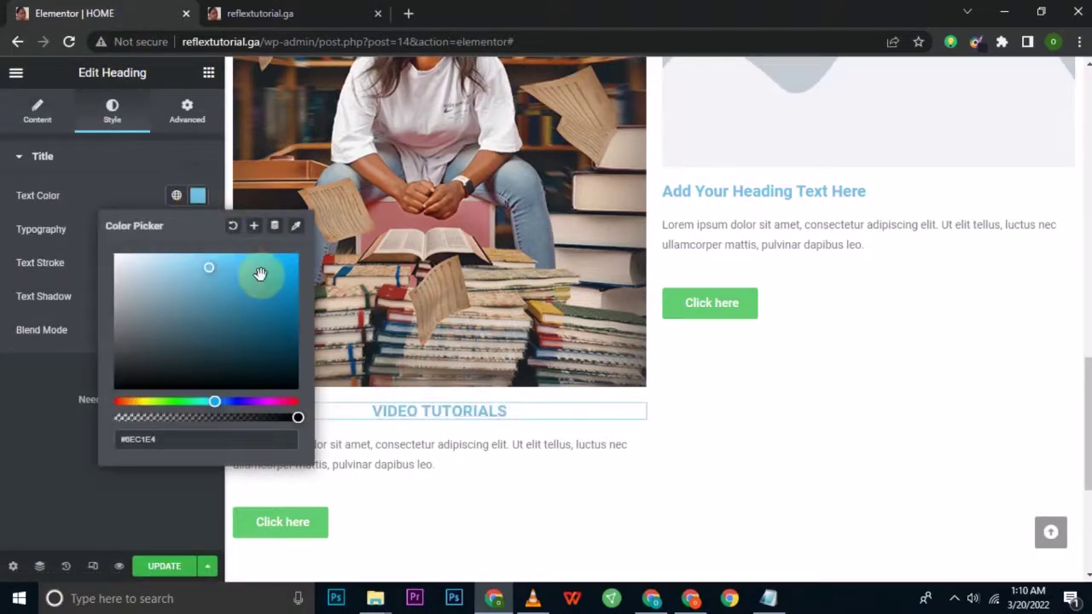
{"action": "left_click_drag", "start_coordinate": [168, 440], "coordinate": [107, 441]}
{"action": "type", "text": "061B3B"}
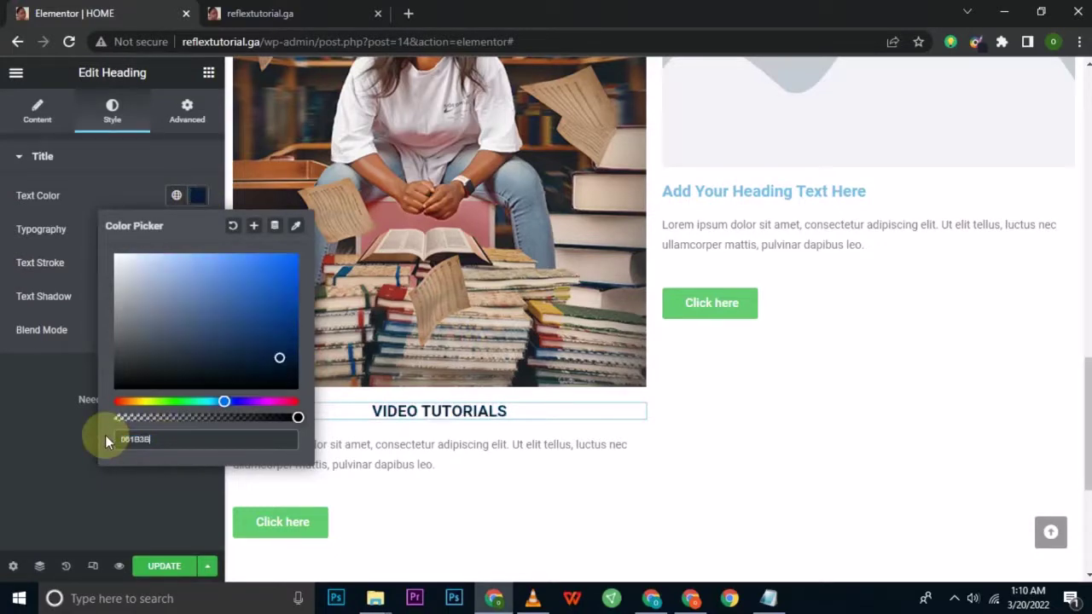
{"action": "left_click", "coordinate": [85, 451]}
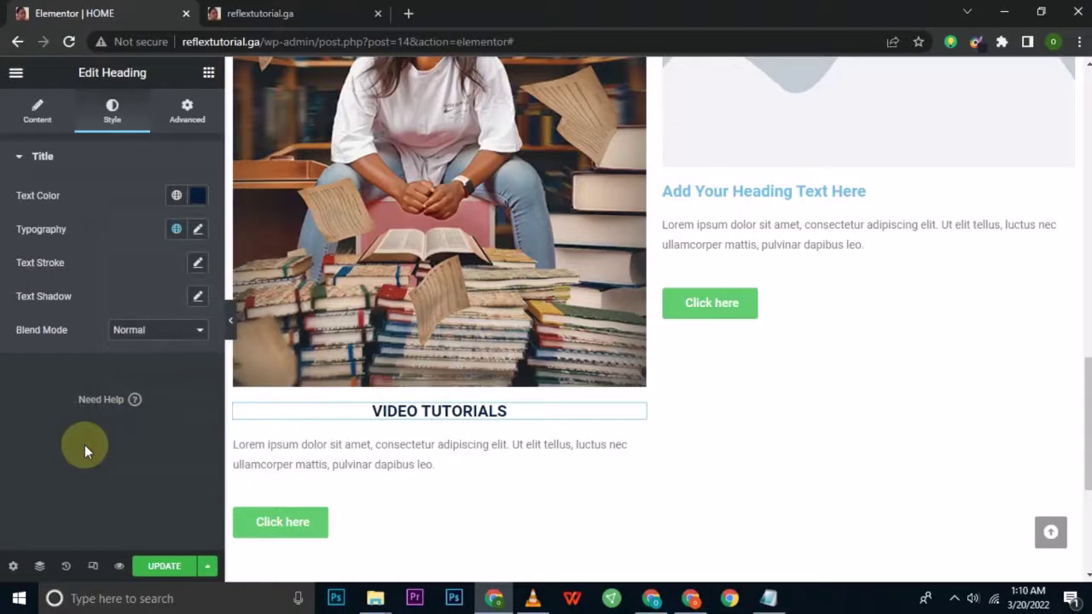
- Replace the Lorem ipsum text with 'Hello if you are interested in learning… smudge painting, kindly click on the link below to learn'
{"action": "left_click", "coordinate": [264, 449]}
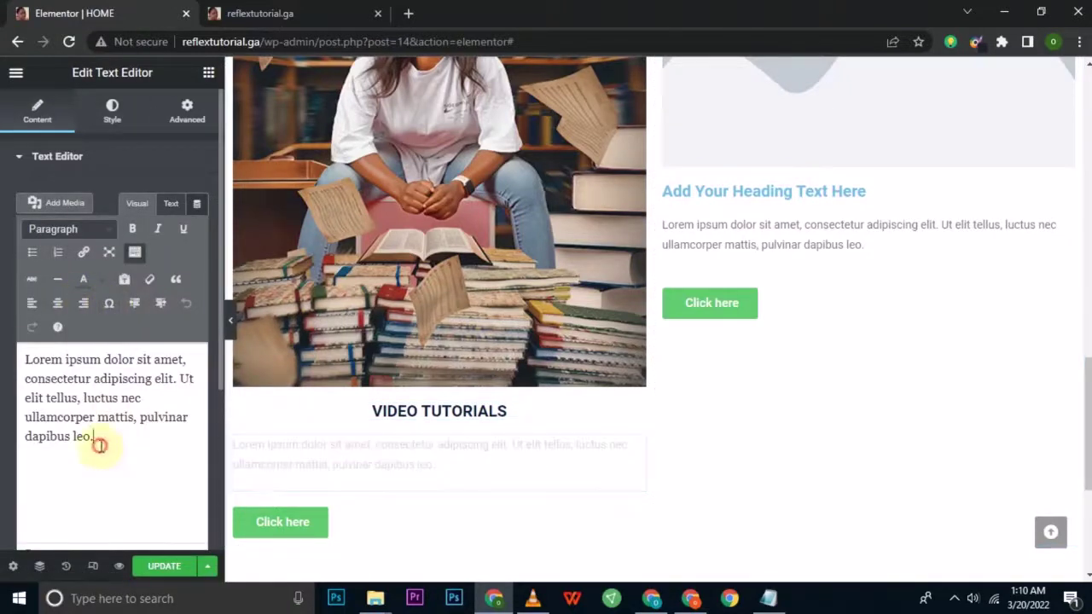
{"action": "left_click_drag", "start_coordinate": [99, 445], "coordinate": [2, 329]}
{"action": "key", "text": "BackSpace"}
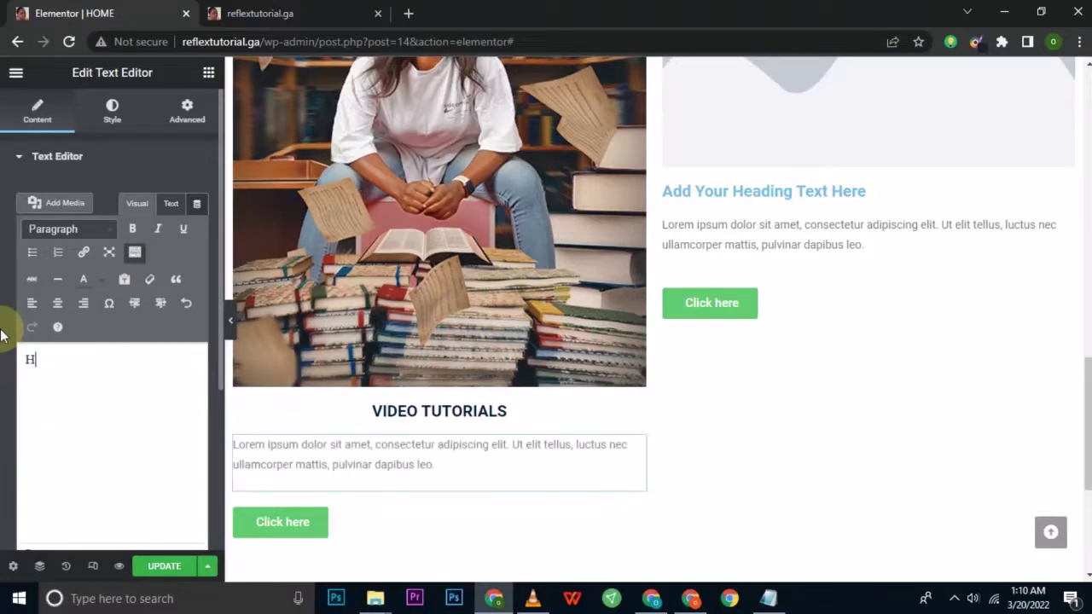
{"action": "type", "text": "H"}
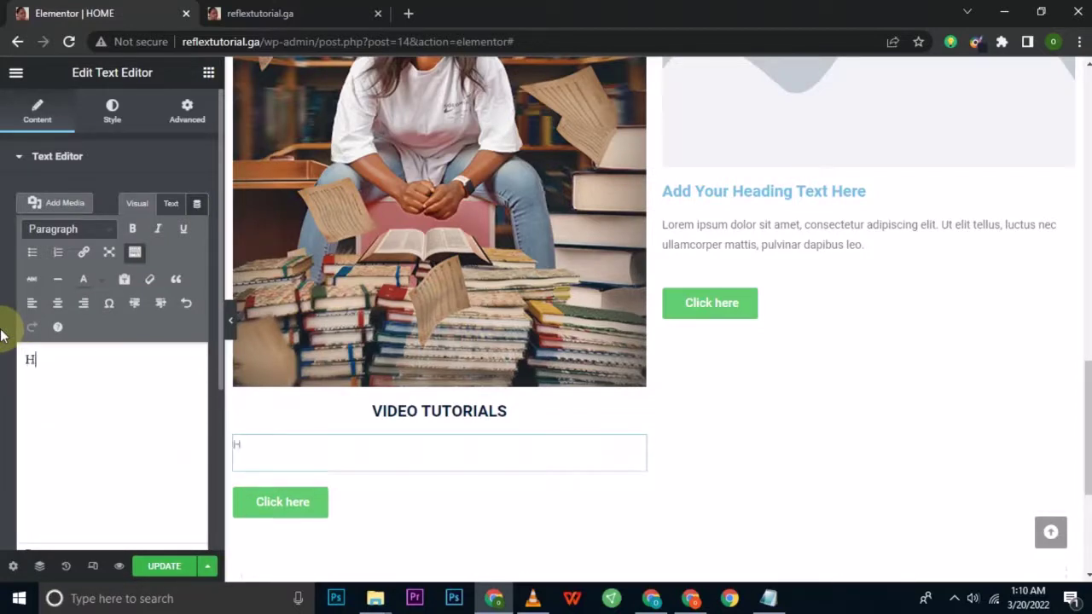
{"action": "type", "text": "ello"}
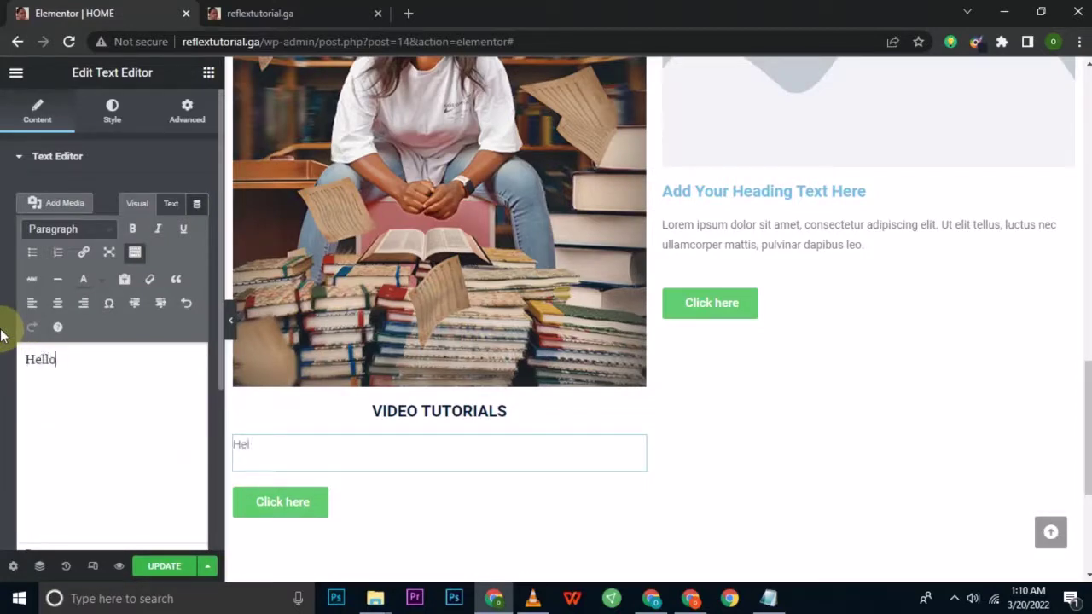
{"action": "type", "text": " if you"}
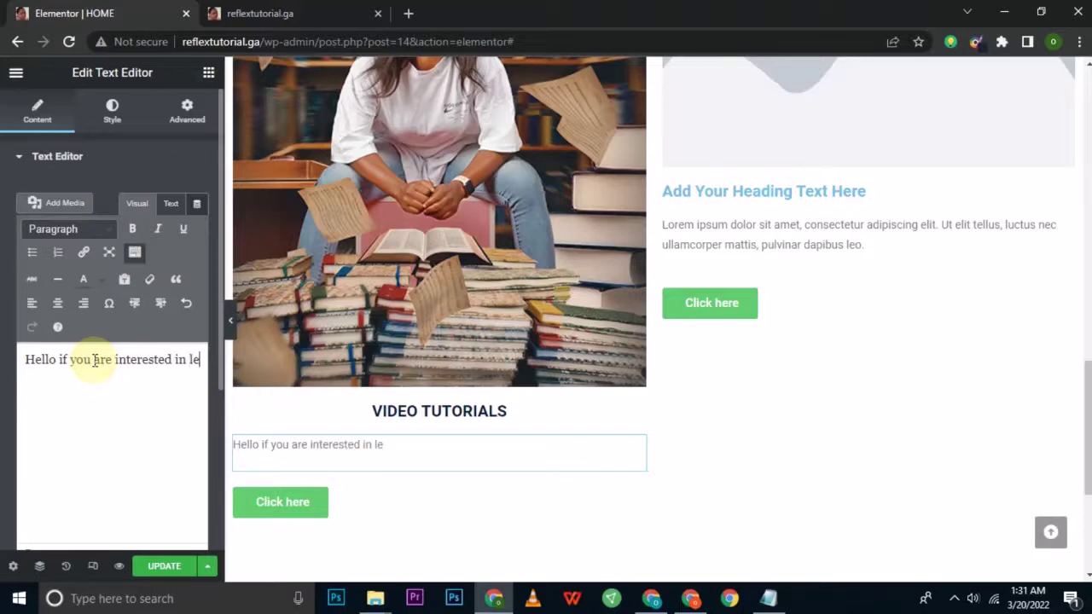
{"action": "type", "text": "arning any of the skill"}
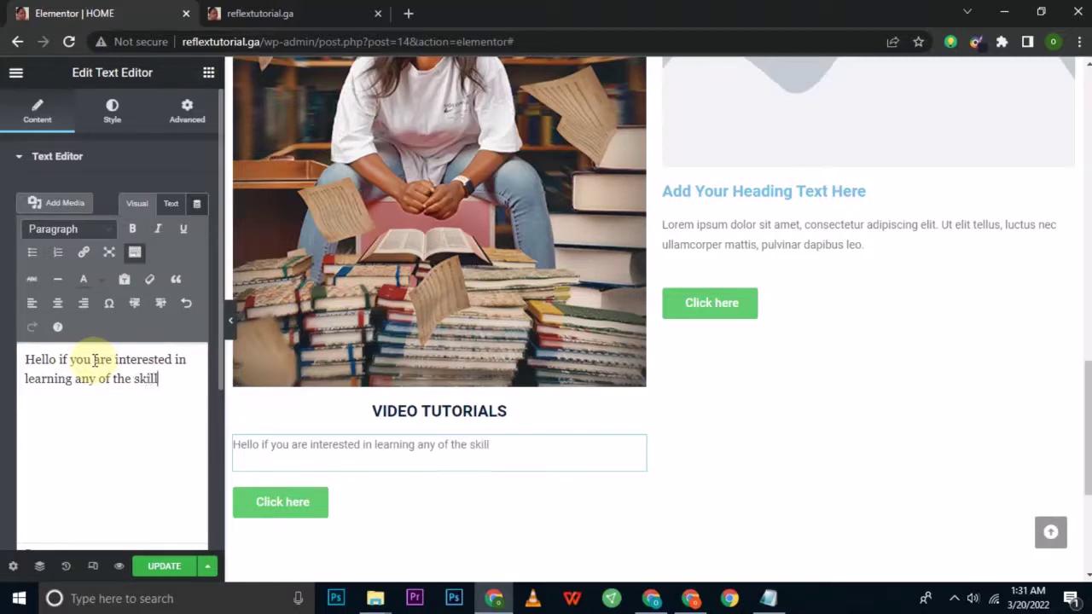
{"action": "type", "text": "set I opp"}
{"action": "key", "text": "BackSpace"}
{"action": "type", "text": "f"}
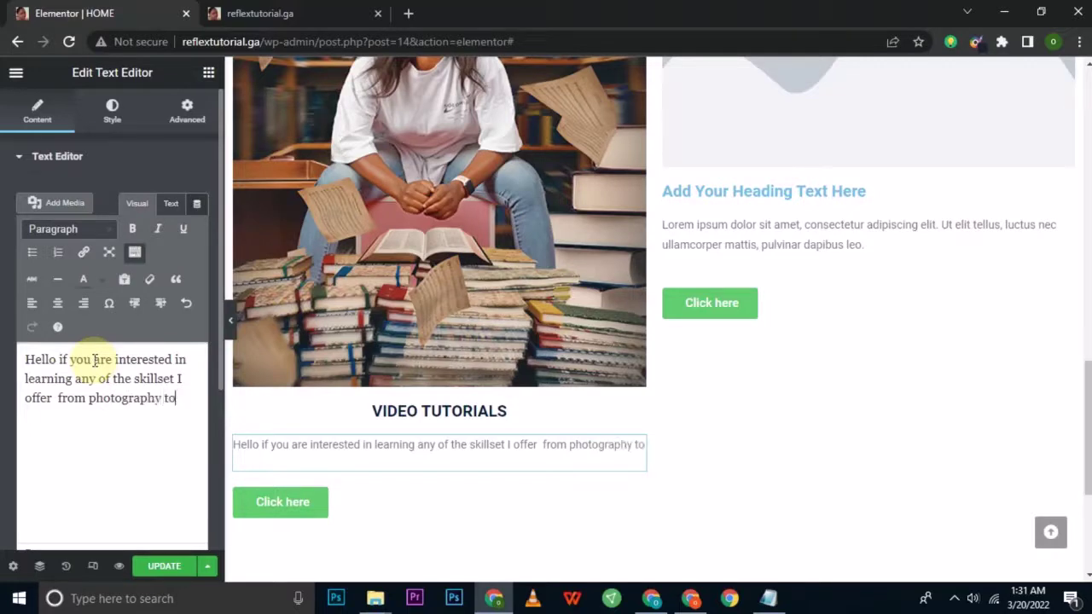
{"action": "type", "text": "smu"}
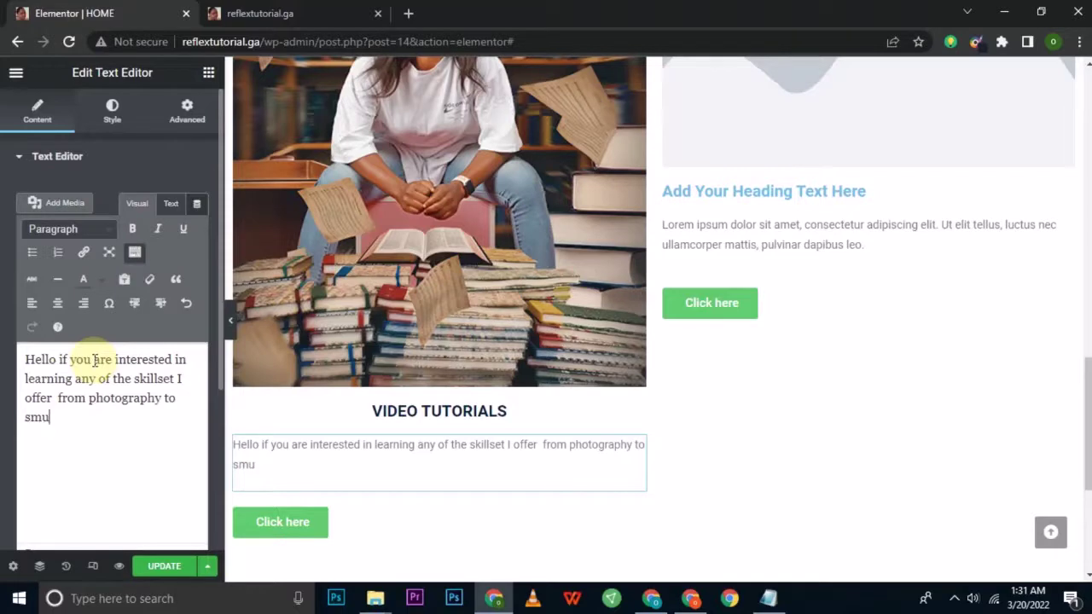
{"action": "type", "text": "dge"}
{"action": "type", "text": "pai"}
{"action": "type", "text": "ng"}
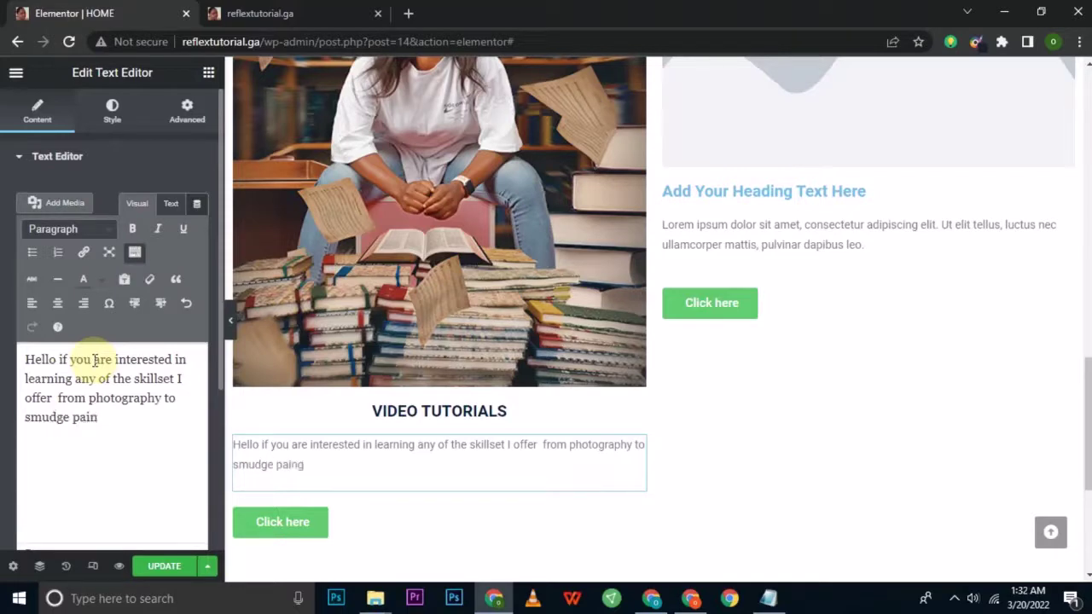
{"action": "type", "text": "ting kindly "}
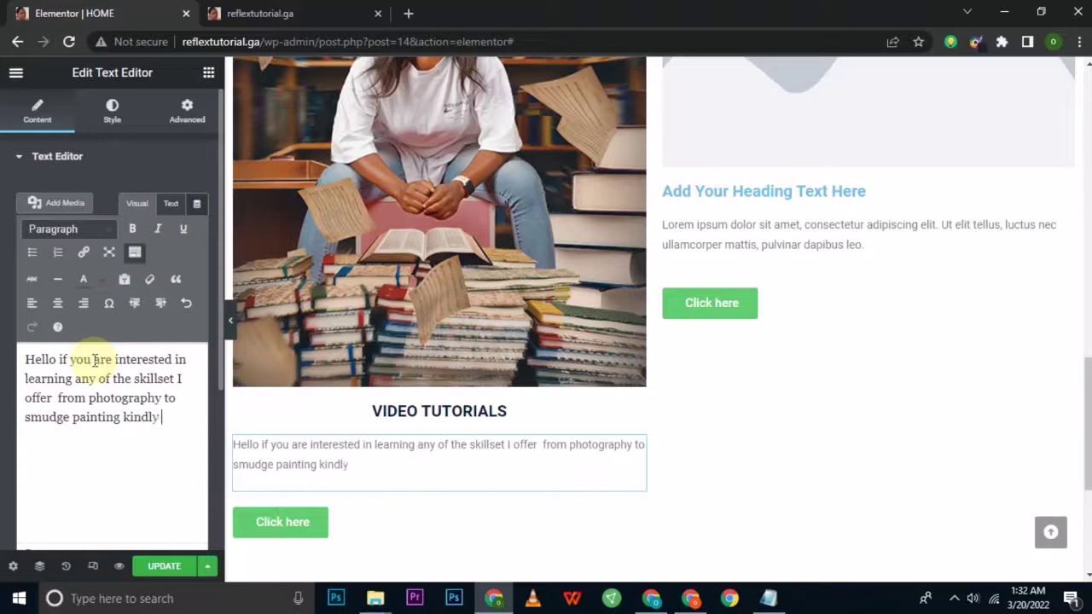
{"action": "type", "text": "click on t"}
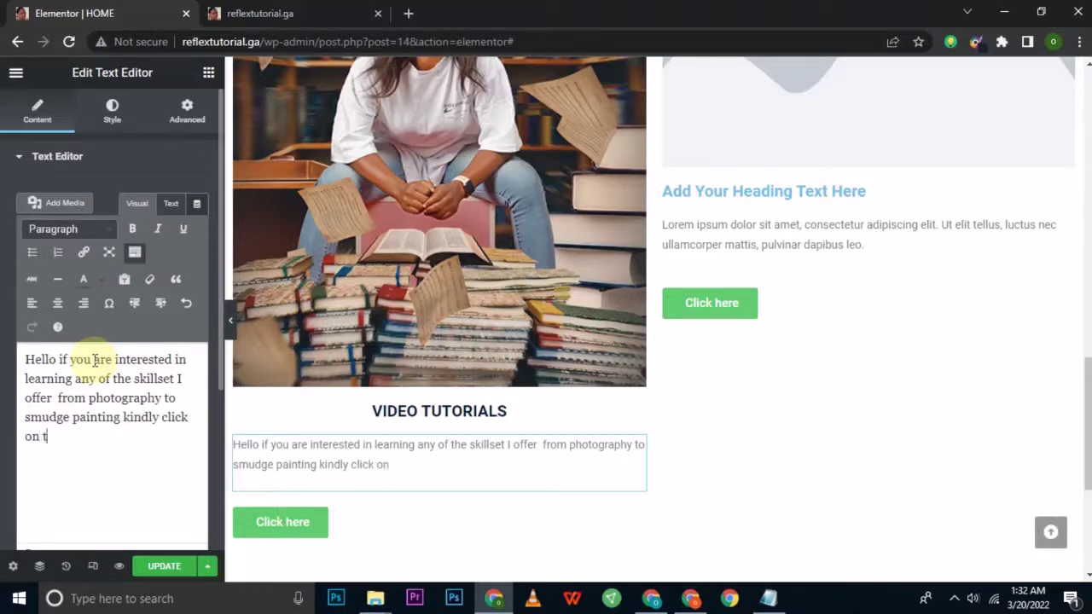
{"action": "type", "text": "he link "}
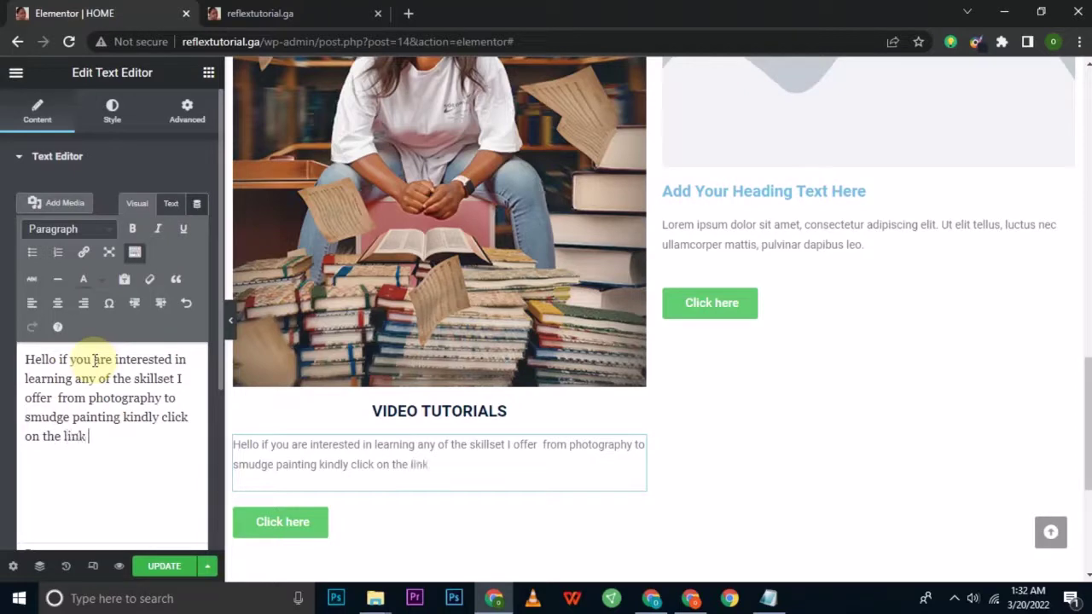
{"action": "type", "text": "below to"}
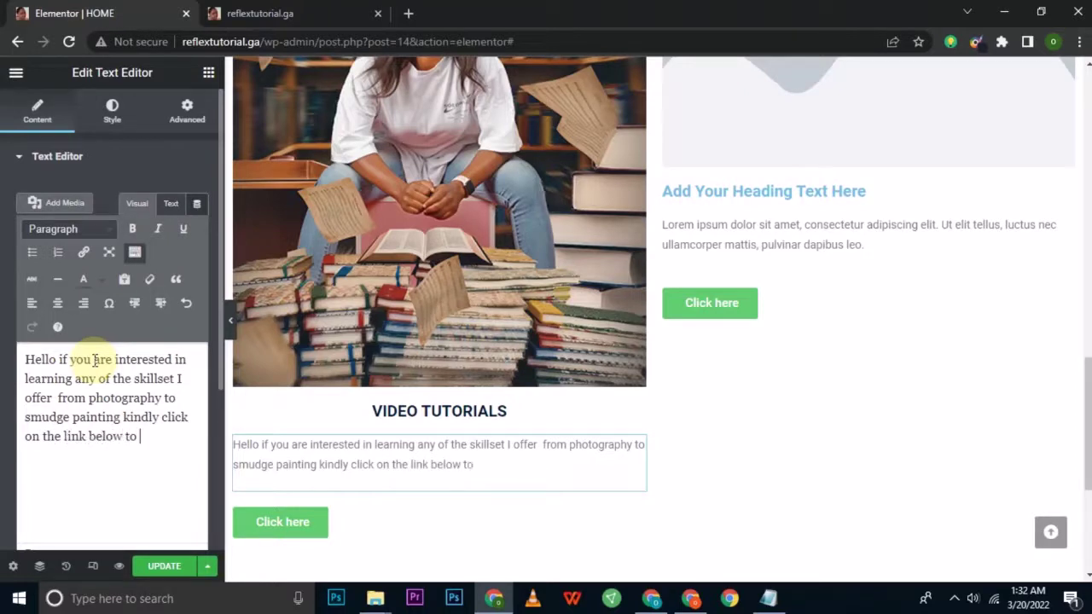
{"action": "type", "text": " to learn"}
- Recolour the VIDEO TUTORIALS paragraph text from grey #7A7A7A to dark navy 081B38
{"action": "left_click", "coordinate": [111, 106]}
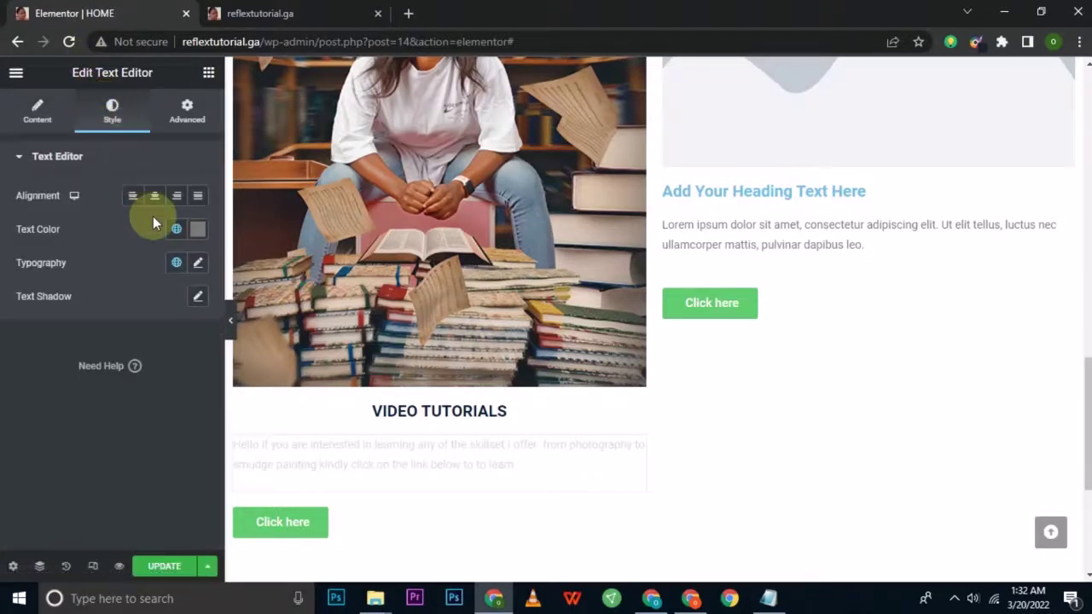
{"action": "left_click", "coordinate": [198, 228]}
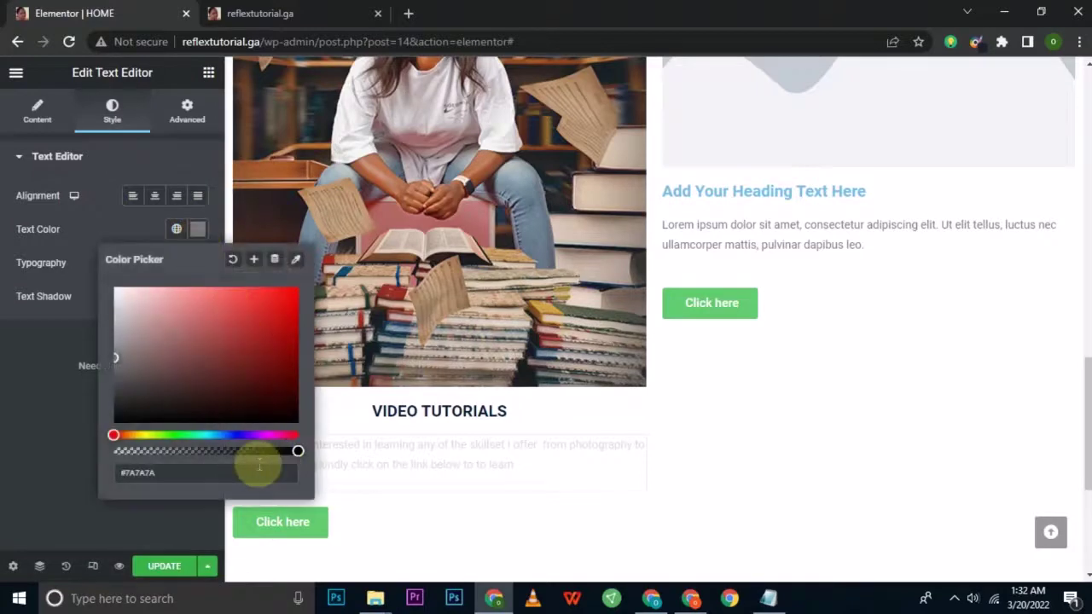
{"action": "left_click_drag", "start_coordinate": [259, 467], "coordinate": [89, 480]}
{"action": "key", "text": "ctrl+v"}
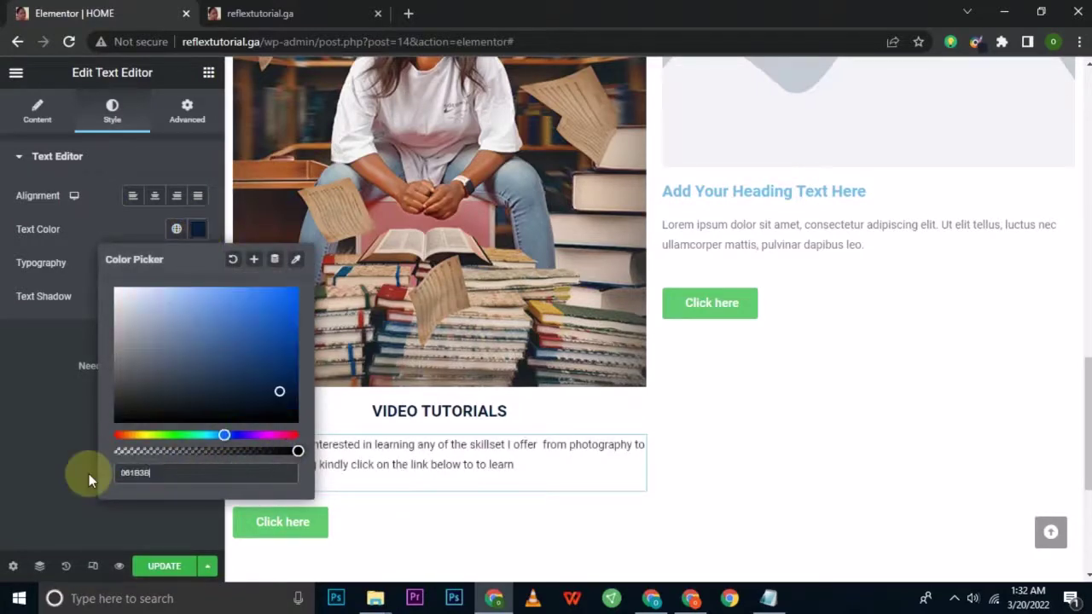
{"action": "left_click", "coordinate": [21, 406]}
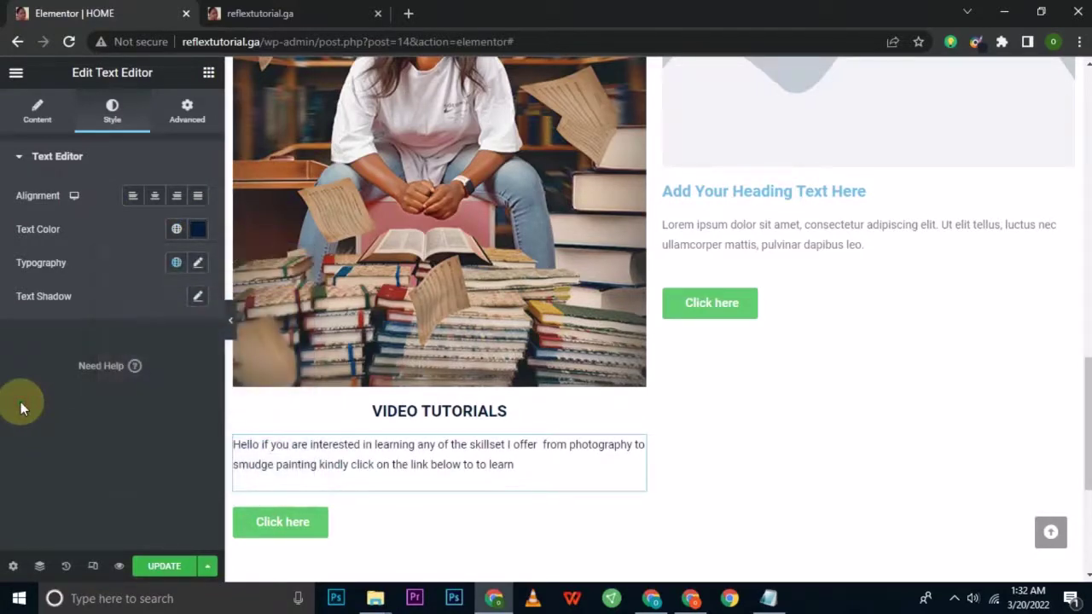
- Change the Click here button's green background to dark navy and set its alignment to Center
{"action": "left_click", "coordinate": [313, 541]}
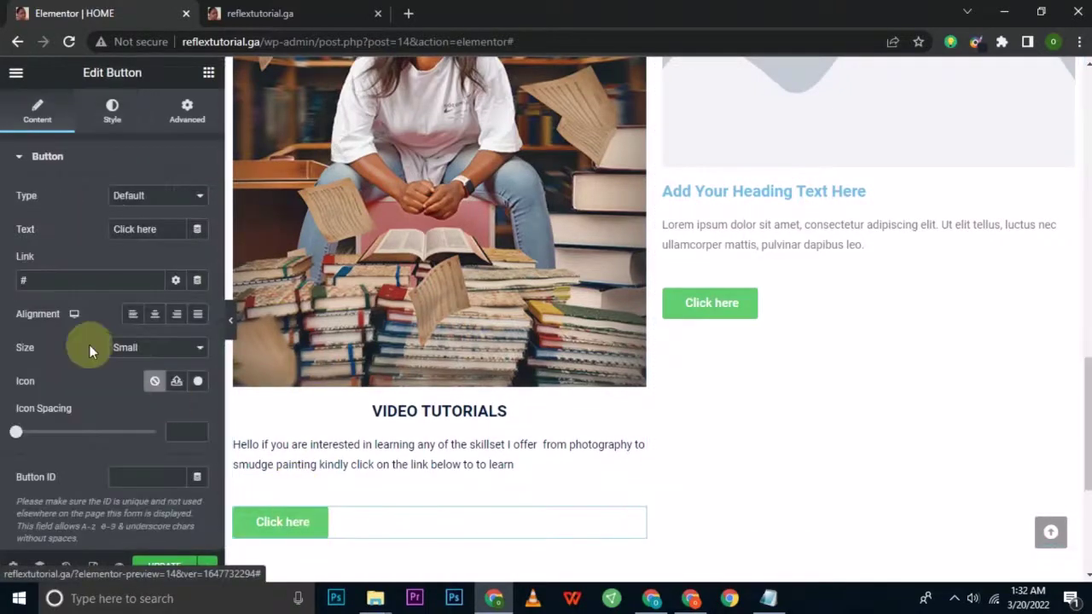
{"action": "left_click", "coordinate": [107, 132]}
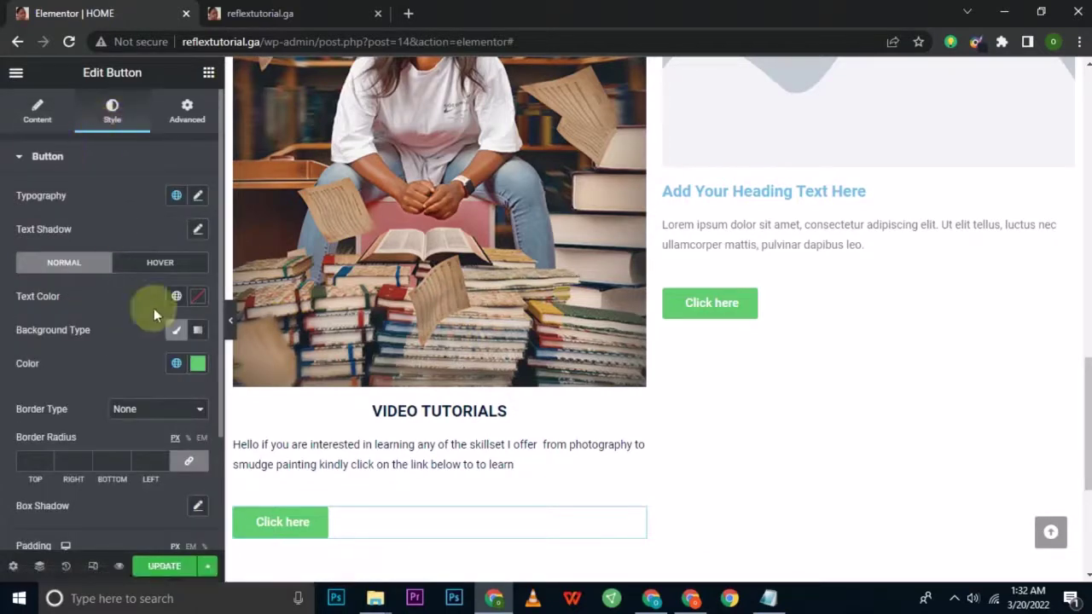
{"action": "left_click", "coordinate": [197, 364]}
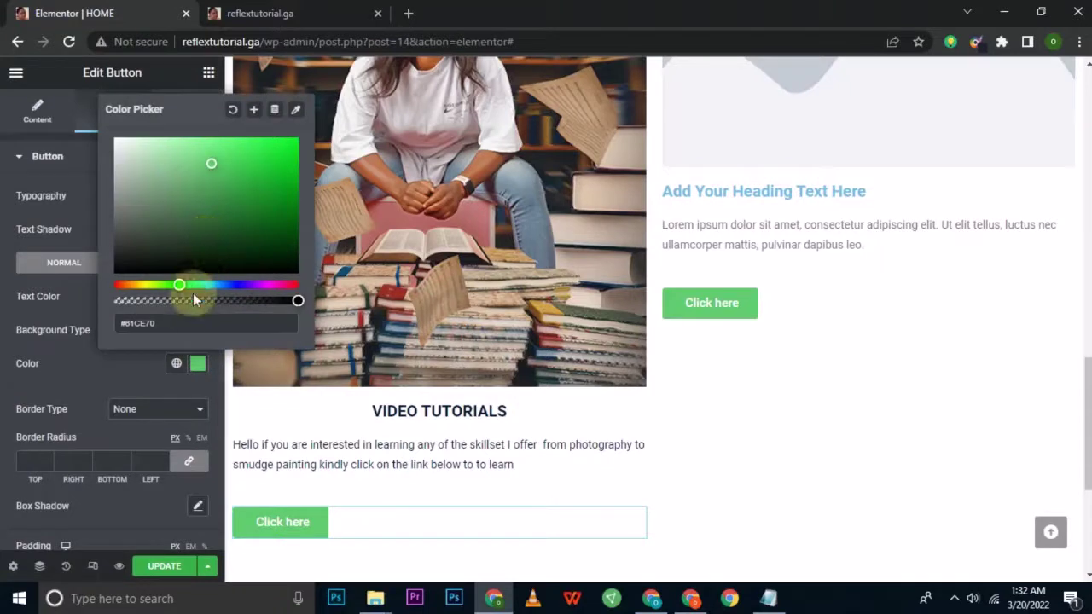
{"action": "left_click_drag", "start_coordinate": [182, 322], "coordinate": [102, 324]}
{"action": "key", "text": "ctrl+v"}
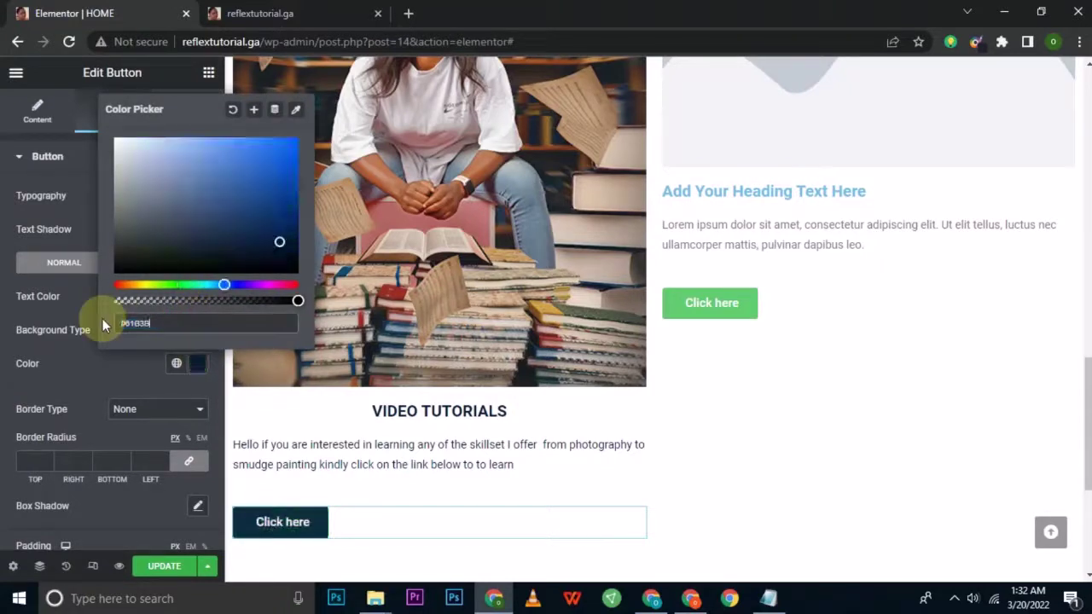
{"action": "left_click", "coordinate": [21, 128]}
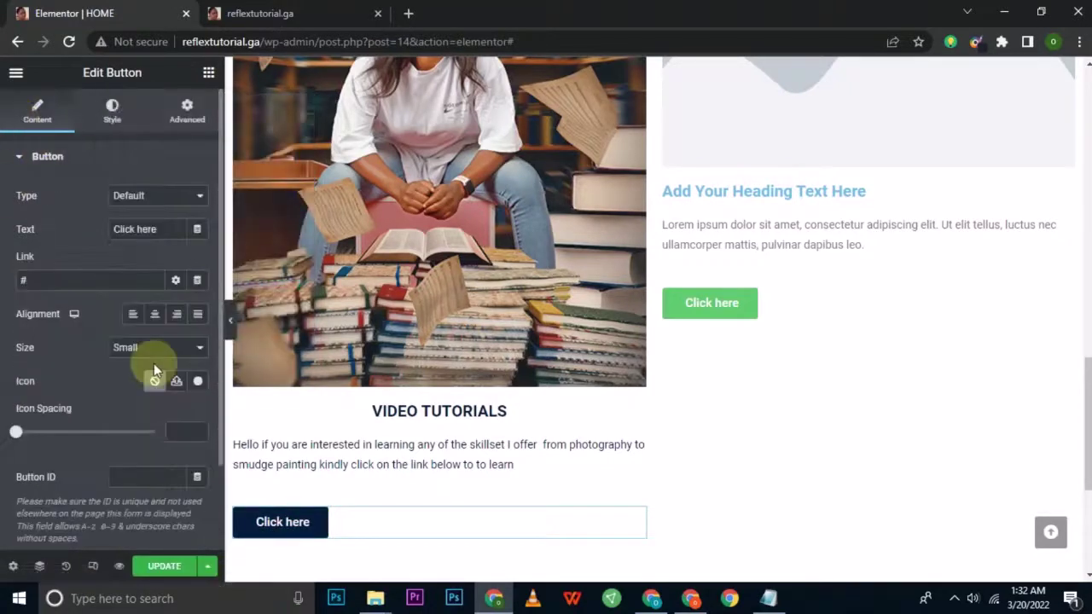
{"action": "left_click", "coordinate": [154, 315]}
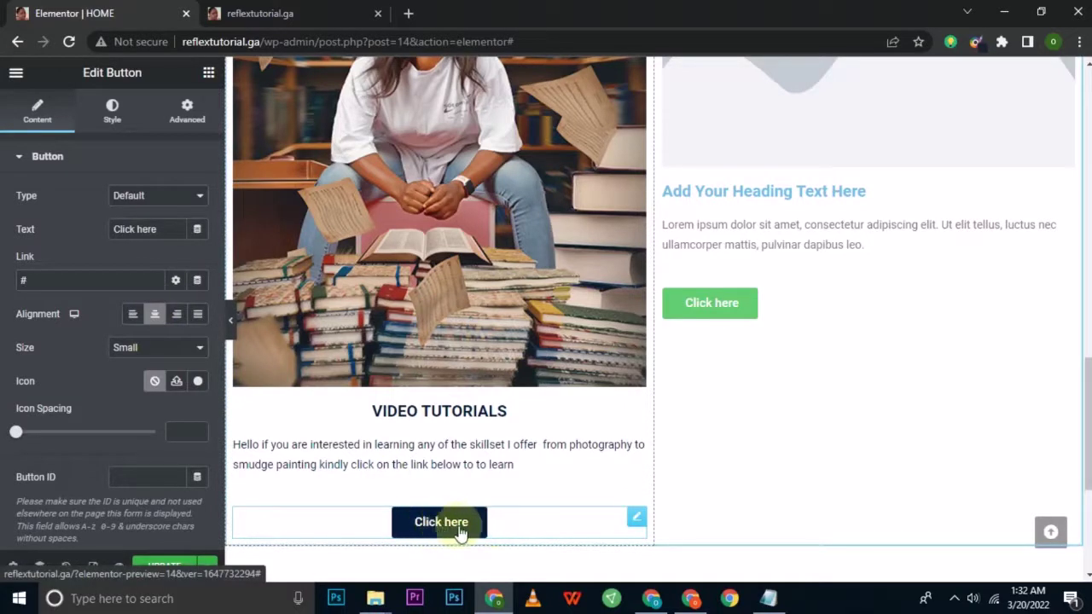
{"action": "left_click_drag", "start_coordinate": [159, 231], "coordinate": [103, 231]}
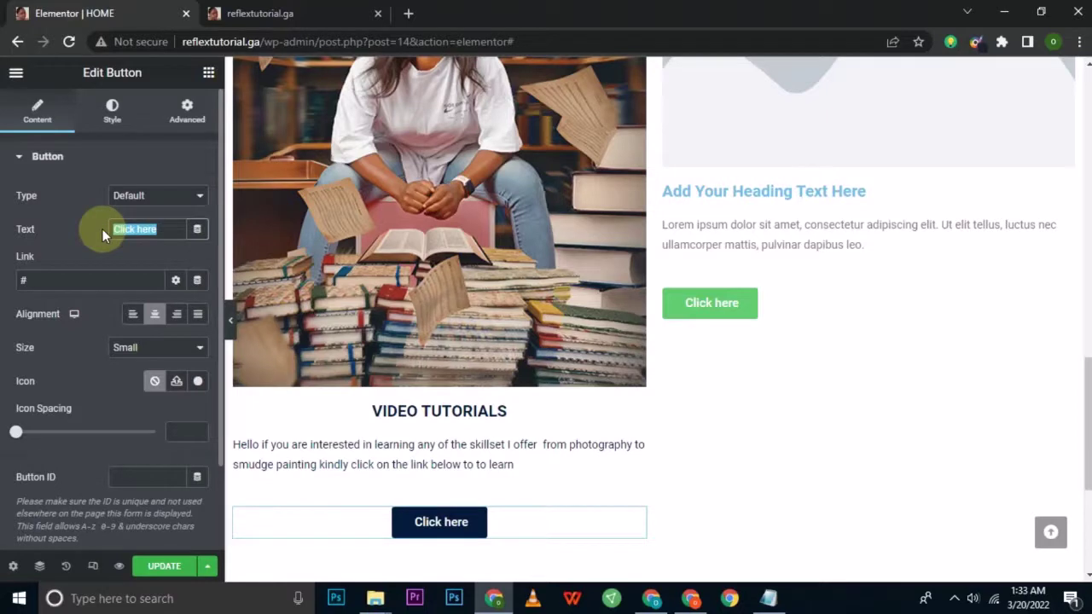
{"action": "type", "text": "buy n"}
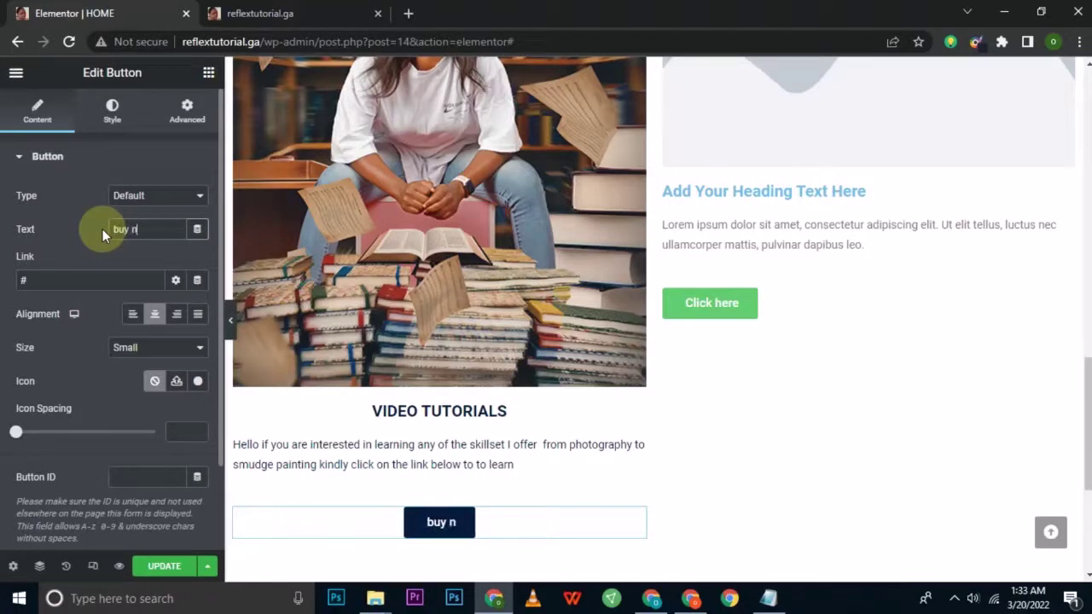
{"action": "type", "text": "ow"}
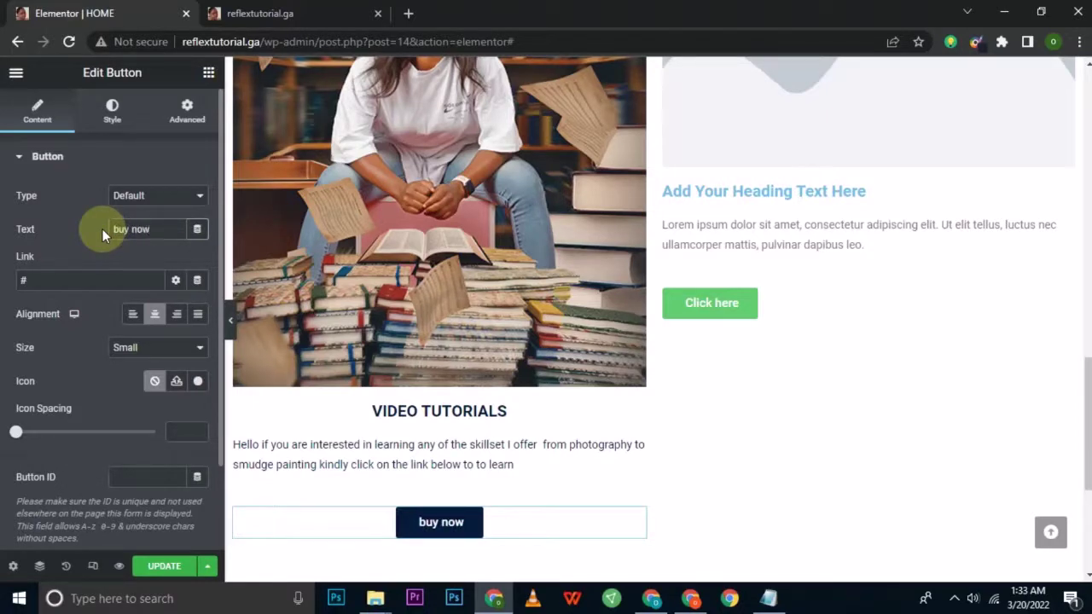
{"action": "key", "text": "BackSpace"}
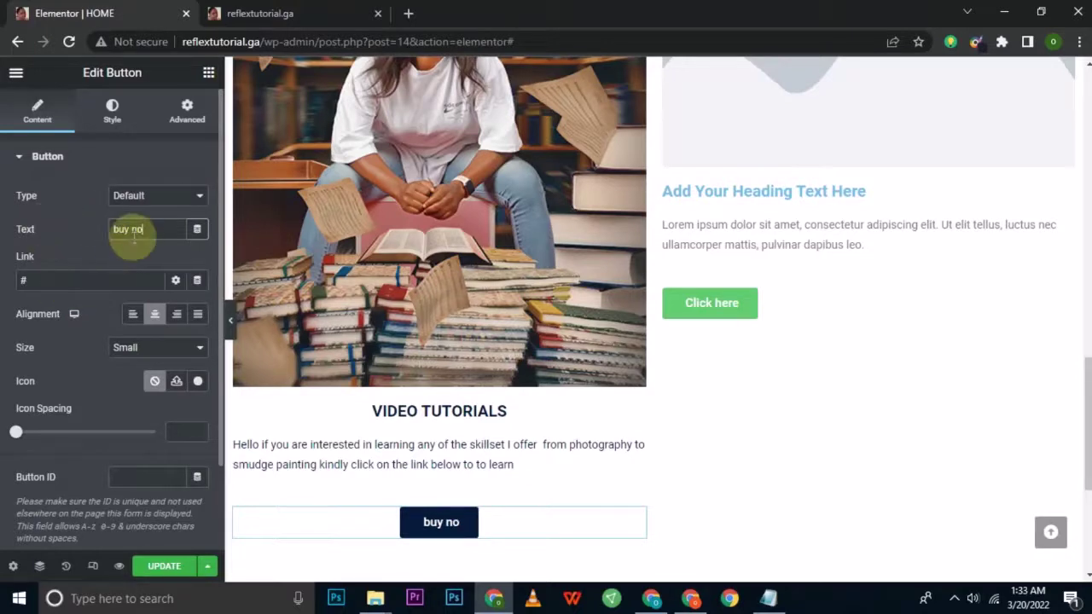
{"action": "key", "text": "BackSpace"}
{"action": "key", "text": "BackSpace"}
{"action": "key", "text": "BackSpace"}
{"action": "key", "text": "BackSpace"}
{"action": "key", "text": "BackSpace"}
{"action": "key", "text": "BackSpace"}
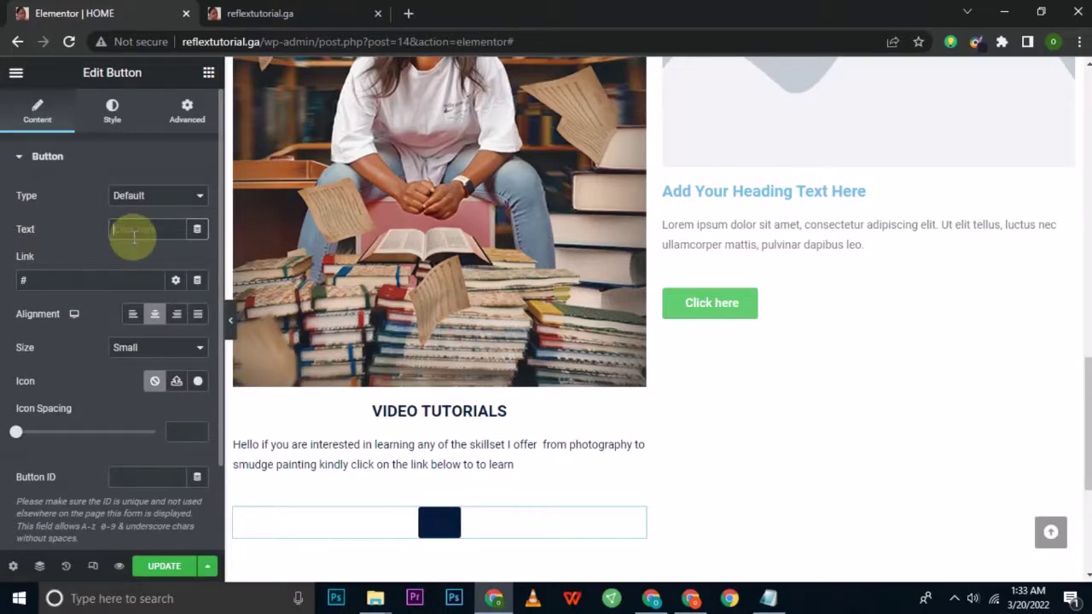
{"action": "type", "text": "Click"}
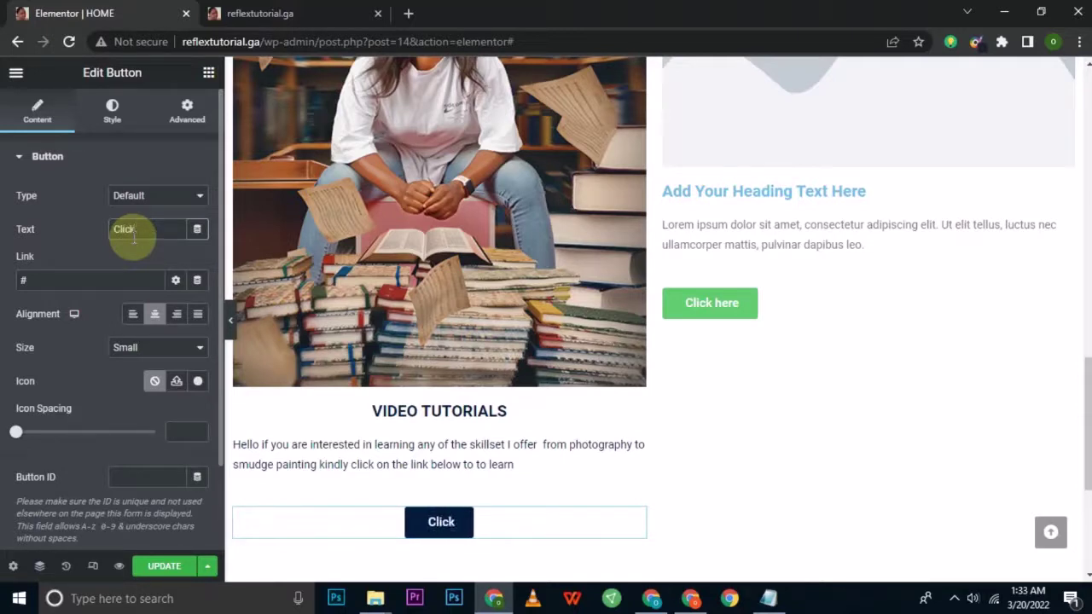
{"action": "type", "text": " H"}
{"action": "key", "text": "BackSpace"}
{"action": "key", "text": "BackSpace"}
{"action": "type", "text": "here"}
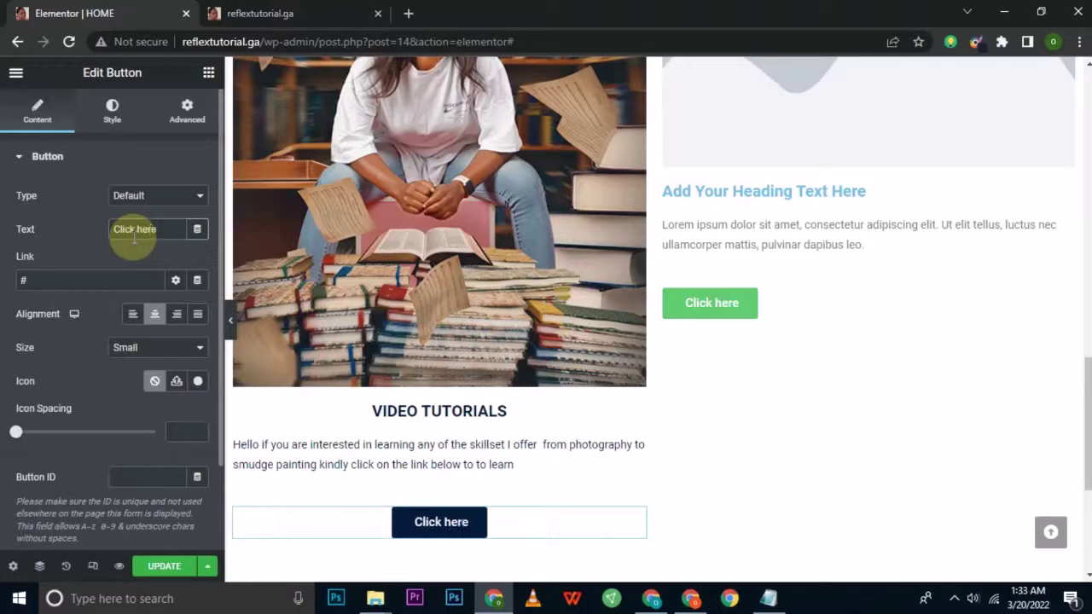
- Open the Video Tutorials page on the live reflextutorial.ga tab, then return to the Elementor HOME editor
{"action": "left_click", "coordinate": [247, 15]}
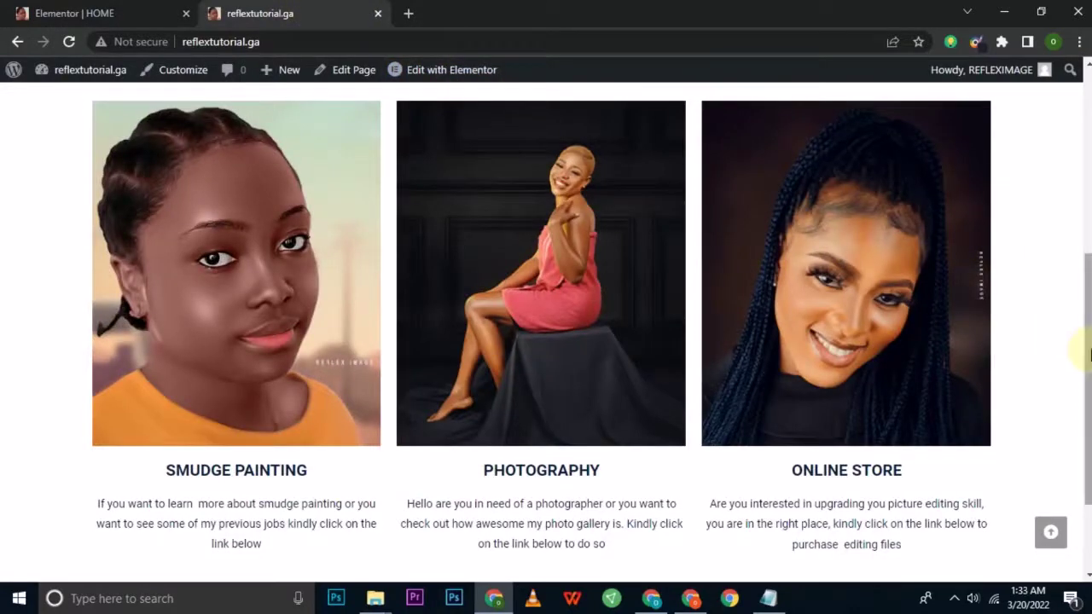
{"action": "left_click_drag", "start_coordinate": [1085, 353], "coordinate": [1086, 211]}
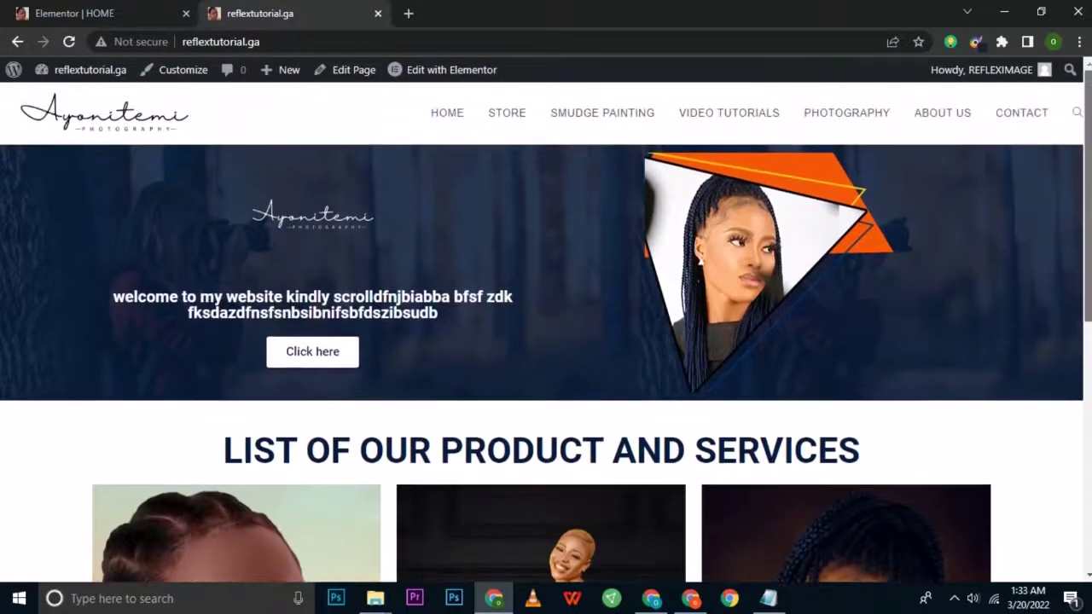
{"action": "scroll", "coordinate": [787, 151], "scroll_direction": "down", "scroll_amount": 5}
{"action": "scroll", "coordinate": [787, 151], "scroll_direction": "up", "scroll_amount": 5}
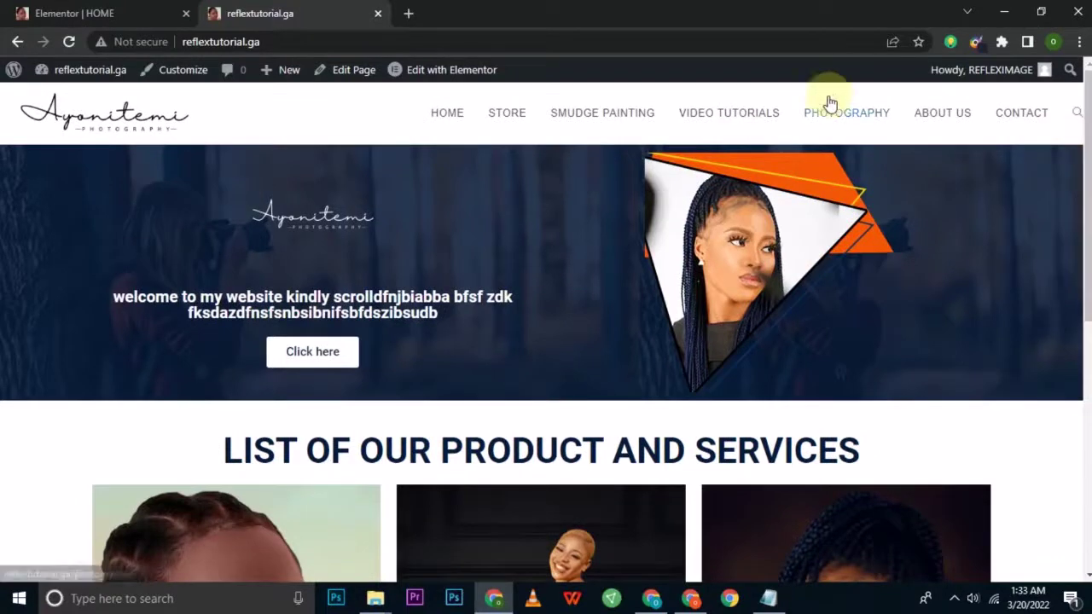
{"action": "left_click", "coordinate": [765, 110]}
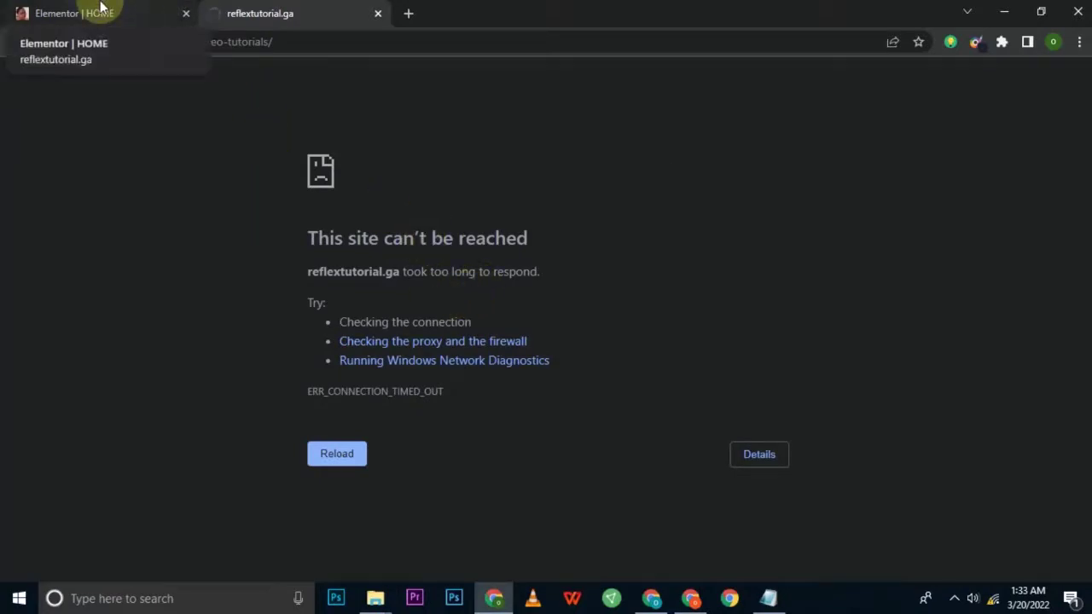
{"action": "left_click", "coordinate": [101, 8]}
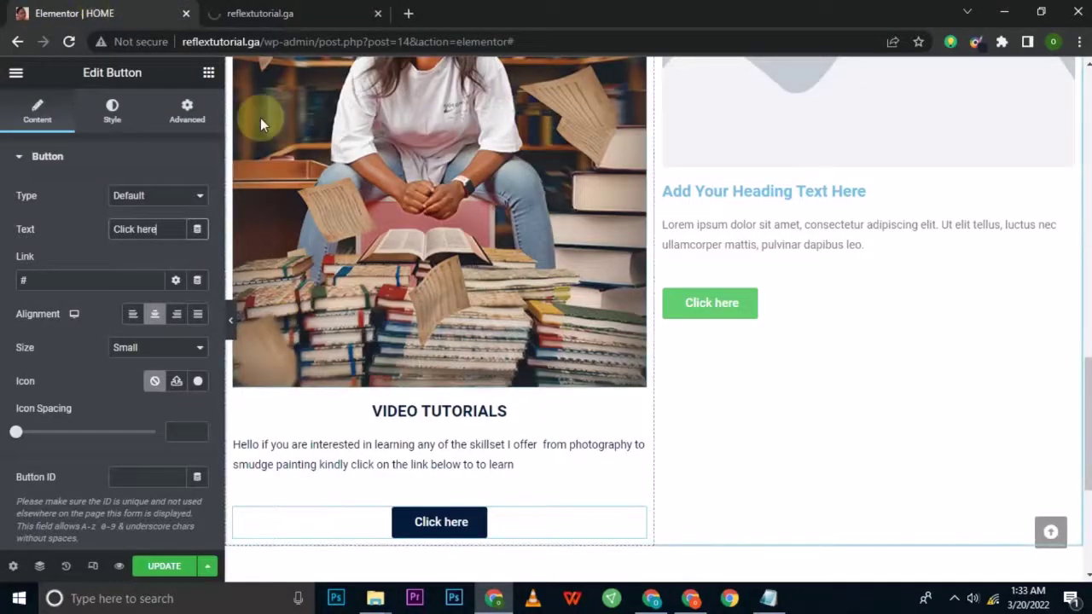
- Replace the button link #video-tutorial with the live site's video-tutorials page URL
{"action": "left_click", "coordinate": [216, 246]}
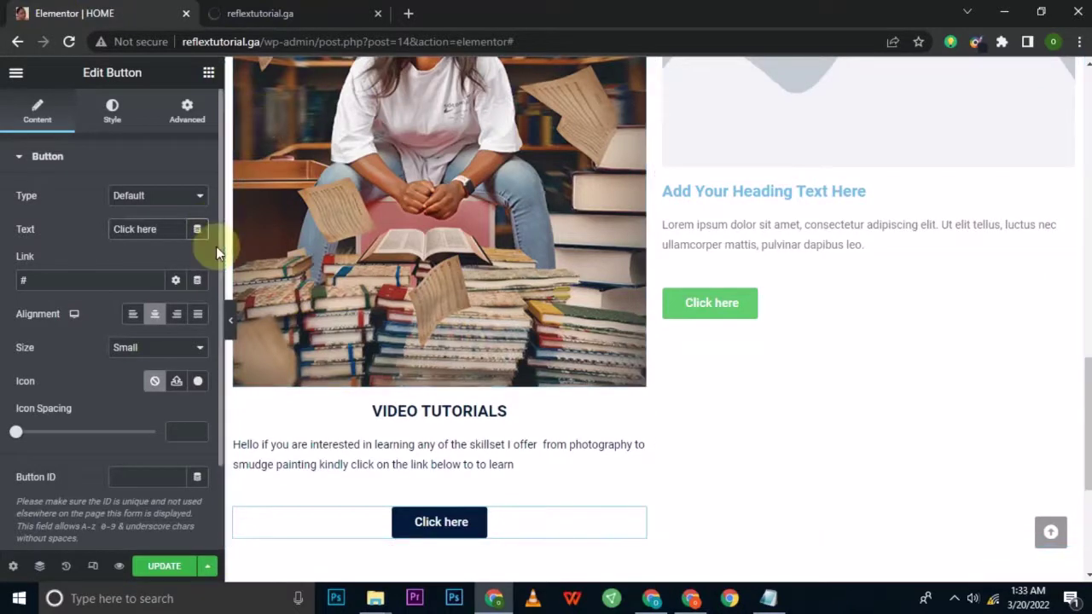
{"action": "left_click", "coordinate": [114, 277]}
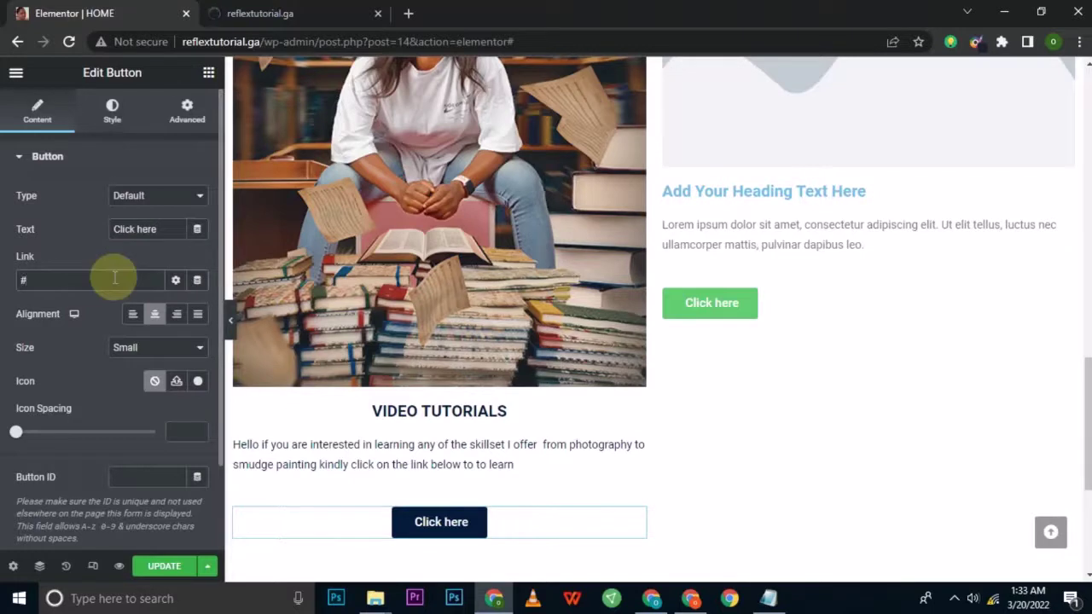
{"action": "type", "text": "video-tutorial"}
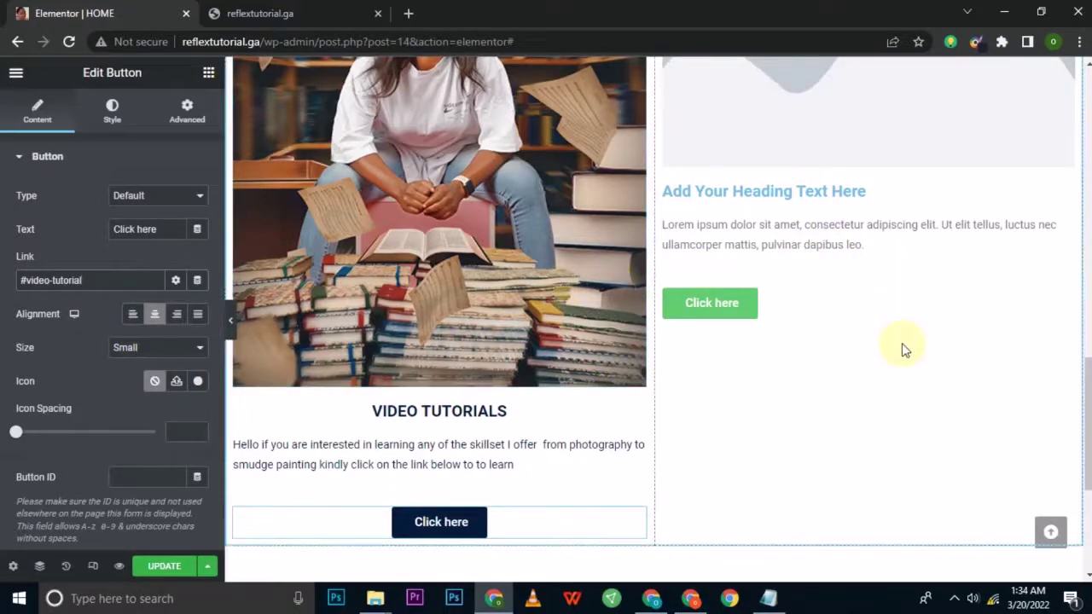
{"action": "left_click", "coordinate": [82, 279]}
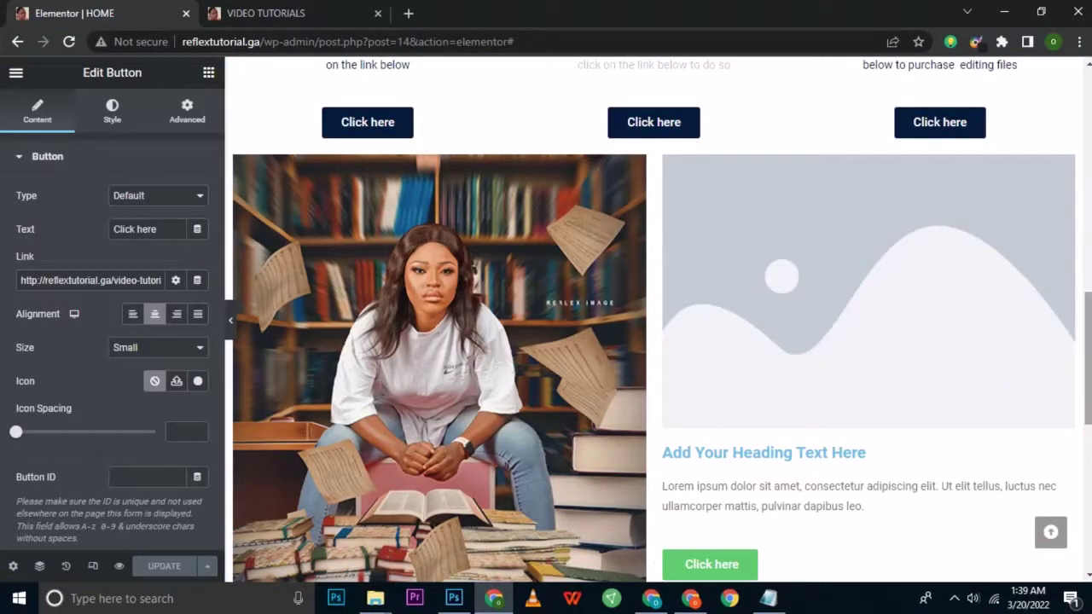
- Select the right column's image and open Insert Media on its Upload files view
{"action": "scroll", "coordinate": [657, 324], "scroll_direction": "up", "scroll_amount": 5}
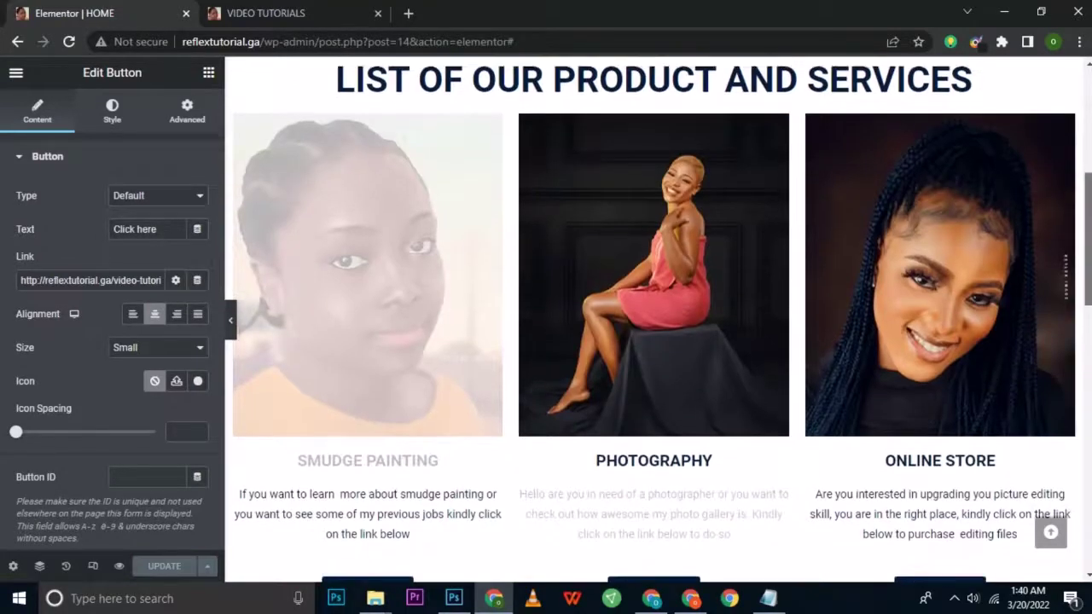
{"action": "scroll", "coordinate": [656, 319], "scroll_direction": "up", "scroll_amount": 5}
{"action": "scroll", "coordinate": [656, 320], "scroll_direction": "down", "scroll_amount": 3}
{"action": "scroll", "coordinate": [656, 320], "scroll_direction": "down", "scroll_amount": 10}
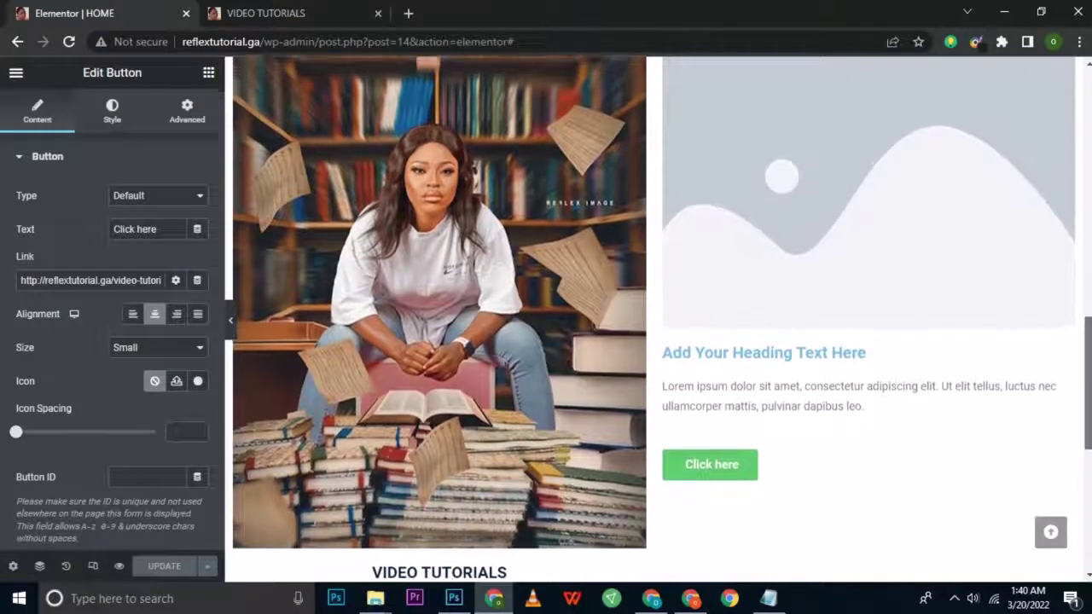
{"action": "scroll", "coordinate": [656, 320], "scroll_direction": "up", "scroll_amount": 1}
{"action": "scroll", "coordinate": [656, 319], "scroll_direction": "down", "scroll_amount": 1}
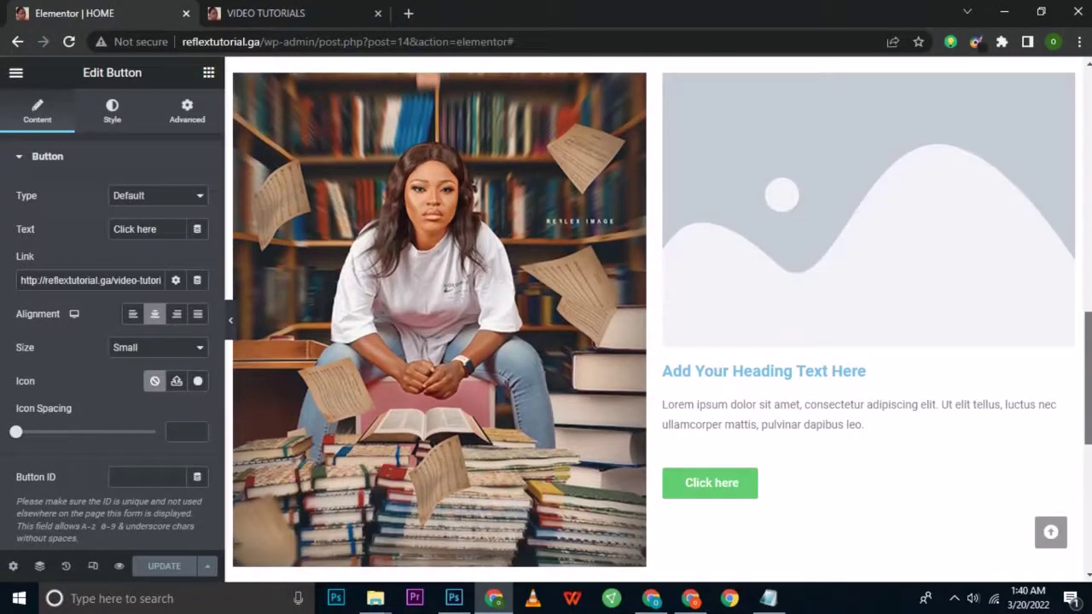
{"action": "scroll", "coordinate": [872, 334], "scroll_direction": "down", "scroll_amount": 1}
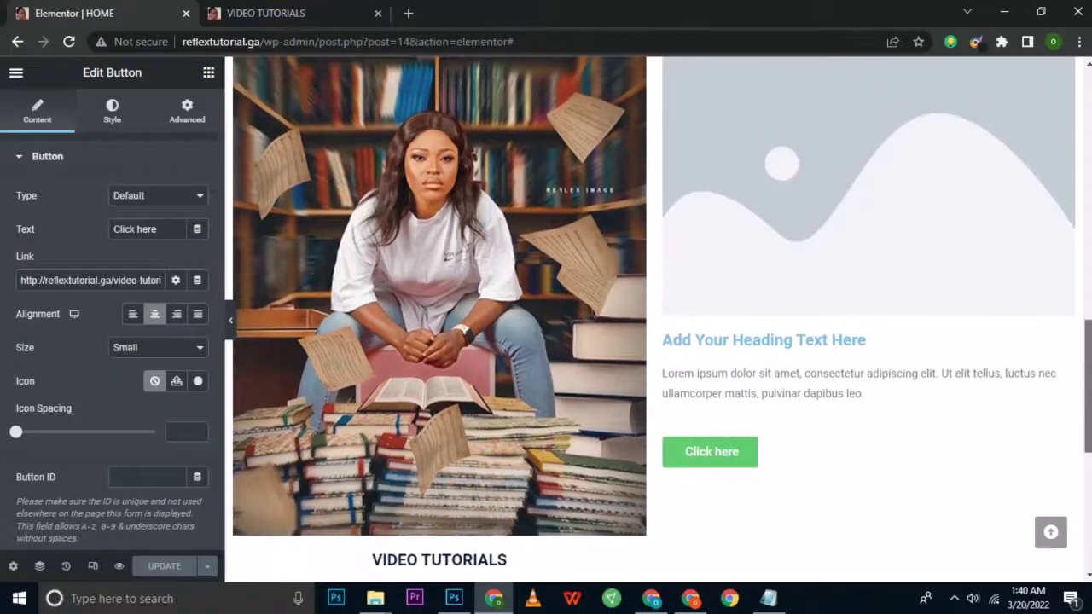
{"action": "scroll", "coordinate": [872, 335], "scroll_direction": "up", "scroll_amount": 1}
{"action": "left_click", "coordinate": [862, 328]}
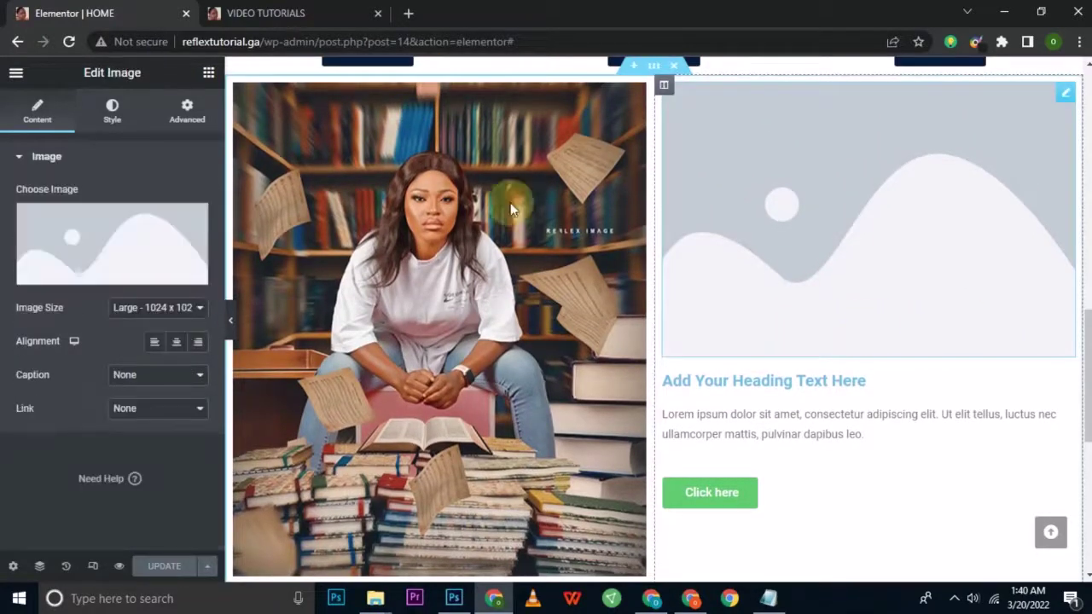
{"action": "left_click", "coordinate": [101, 274]}
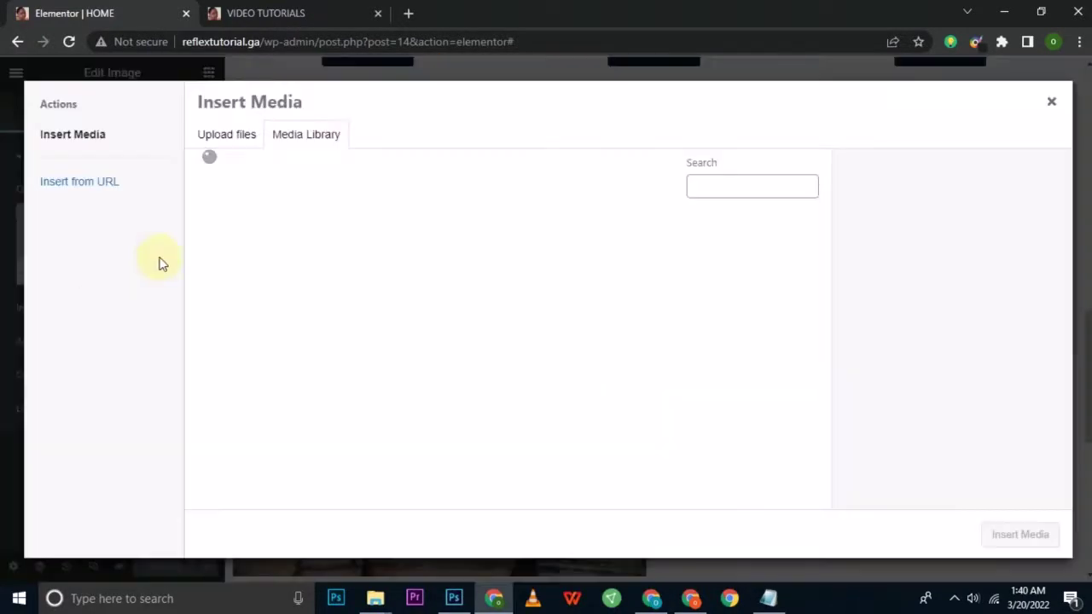
{"action": "left_click", "coordinate": [234, 139]}
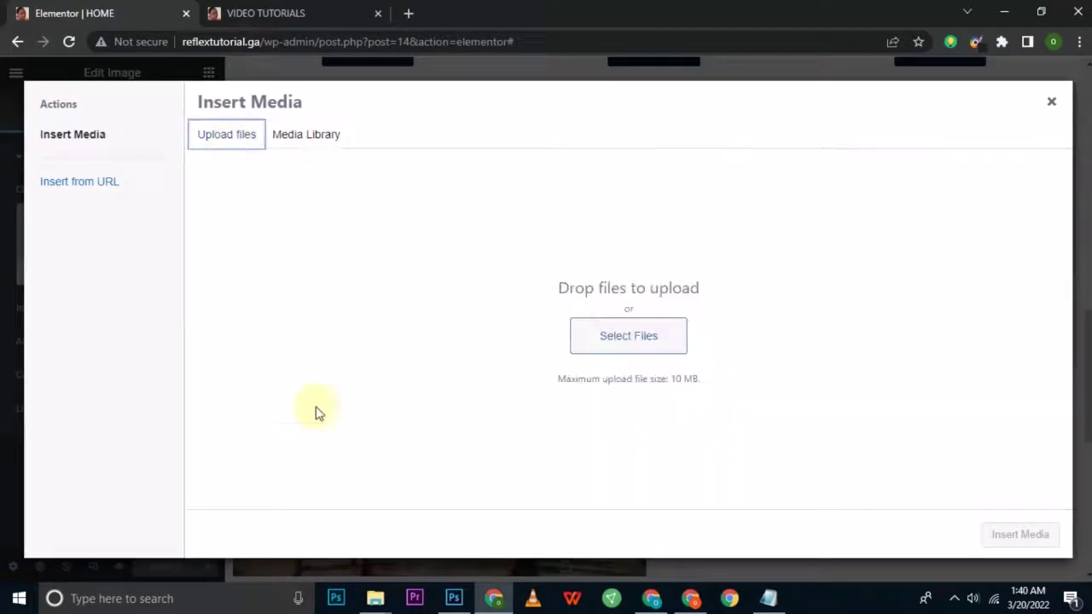
- Drag DSC_77665.jpg from the 'website' folder into the Insert Media upload area
{"action": "mouse_move", "coordinate": [380, 599]}
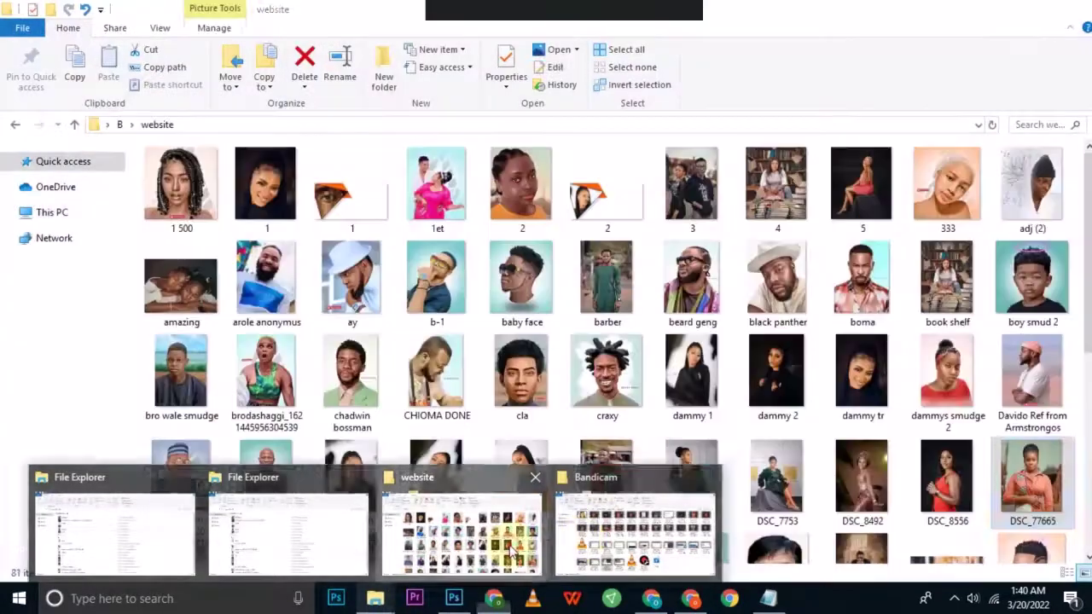
{"action": "left_click", "coordinate": [511, 553]}
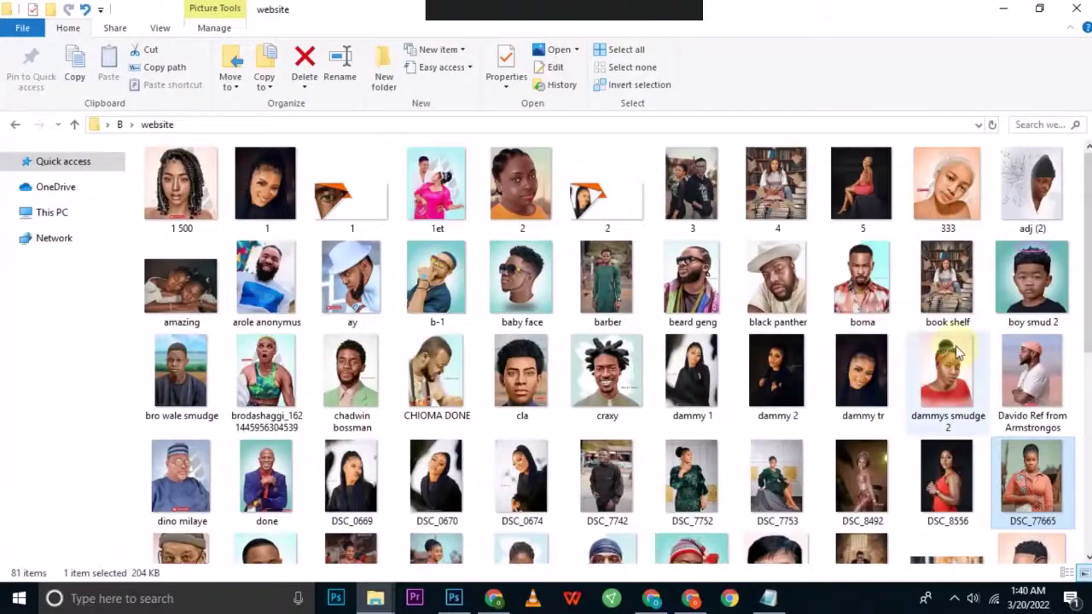
{"action": "left_click_drag", "start_coordinate": [685, 524], "coordinate": [480, 399]}
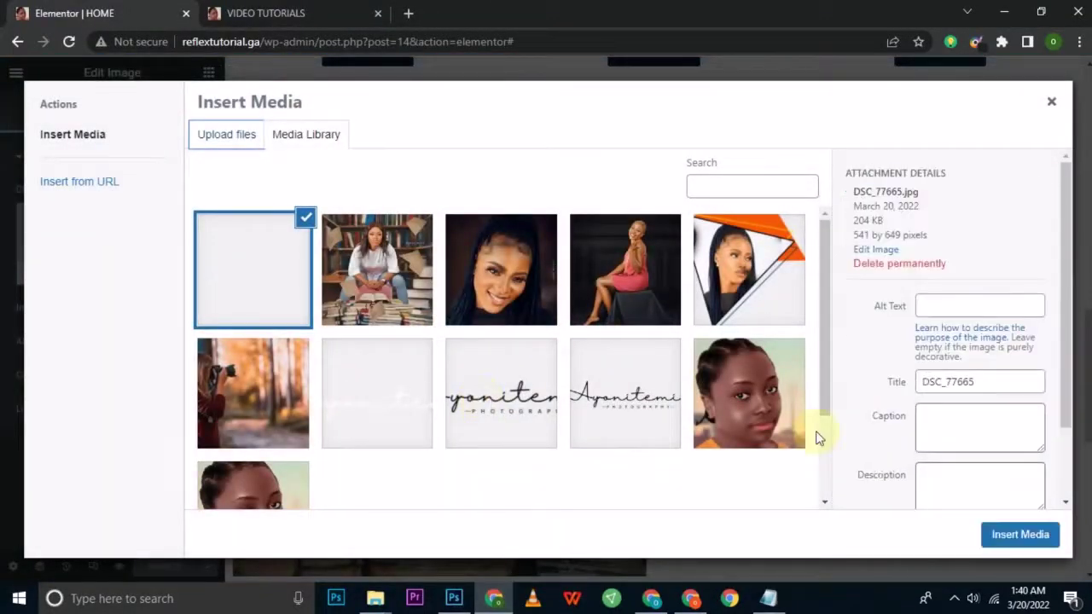
- Insert the uploaded DSC_77665 photo into the right column and retitle its heading COLOR-GRADING
{"action": "left_click", "coordinate": [1024, 535]}
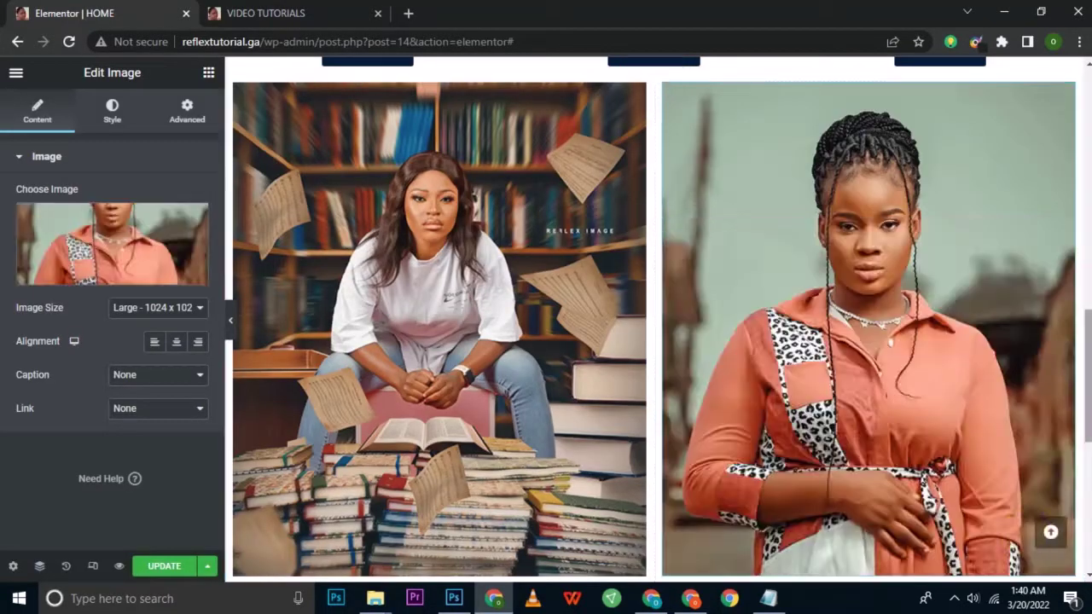
{"action": "left_click_drag", "start_coordinate": [1088, 391], "coordinate": [1087, 430]}
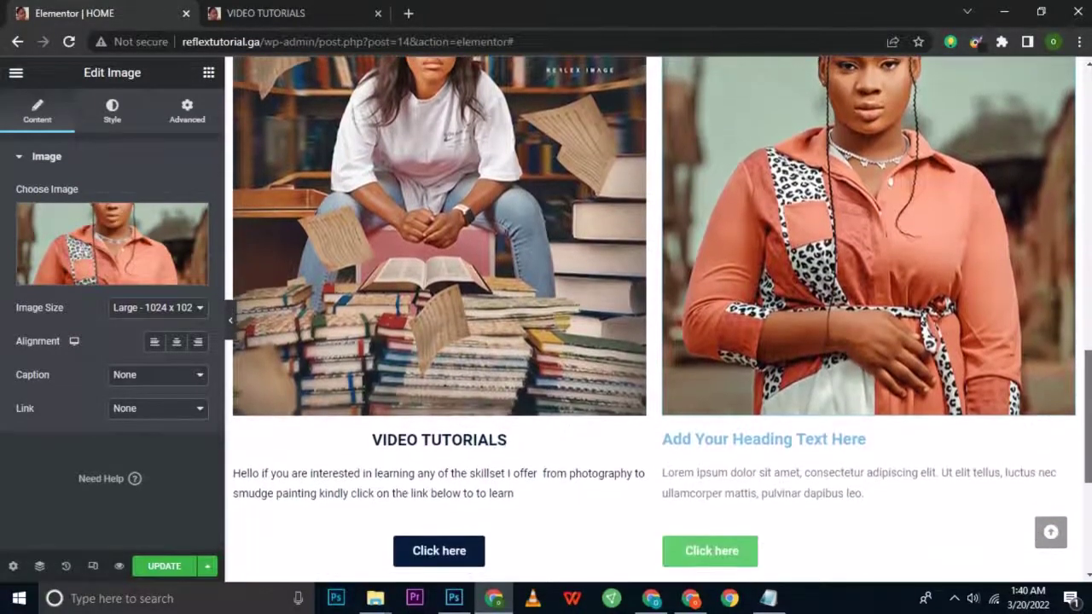
{"action": "triple_click", "coordinate": [806, 438]}
{"action": "left_click", "coordinate": [171, 223]}
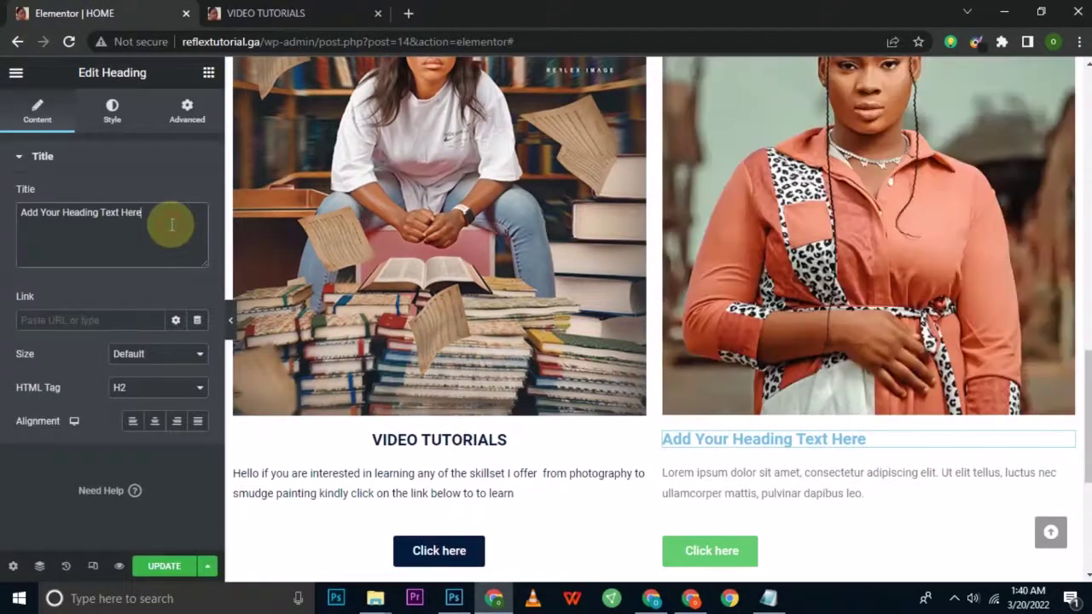
{"action": "triple_click", "coordinate": [171, 223]}
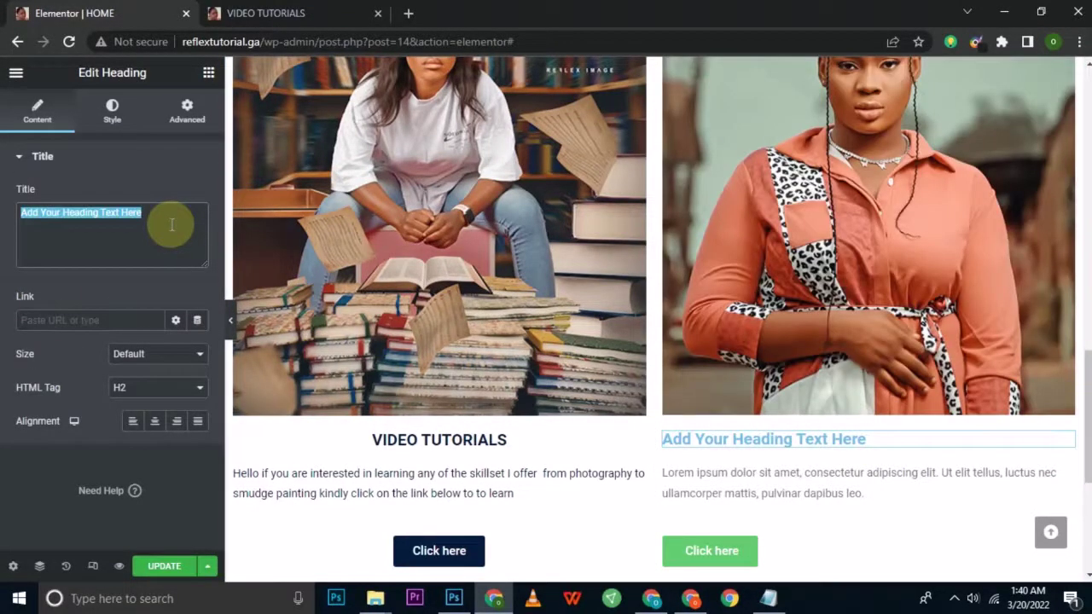
{"action": "type", "text": "COLOR"}
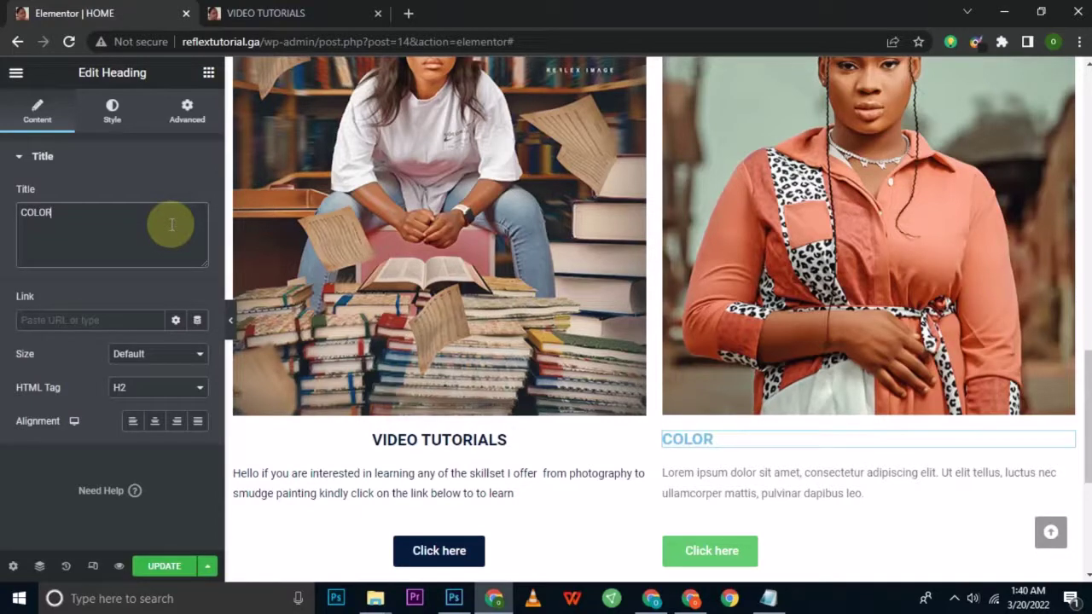
{"action": "type", "text": "-GRADING"}
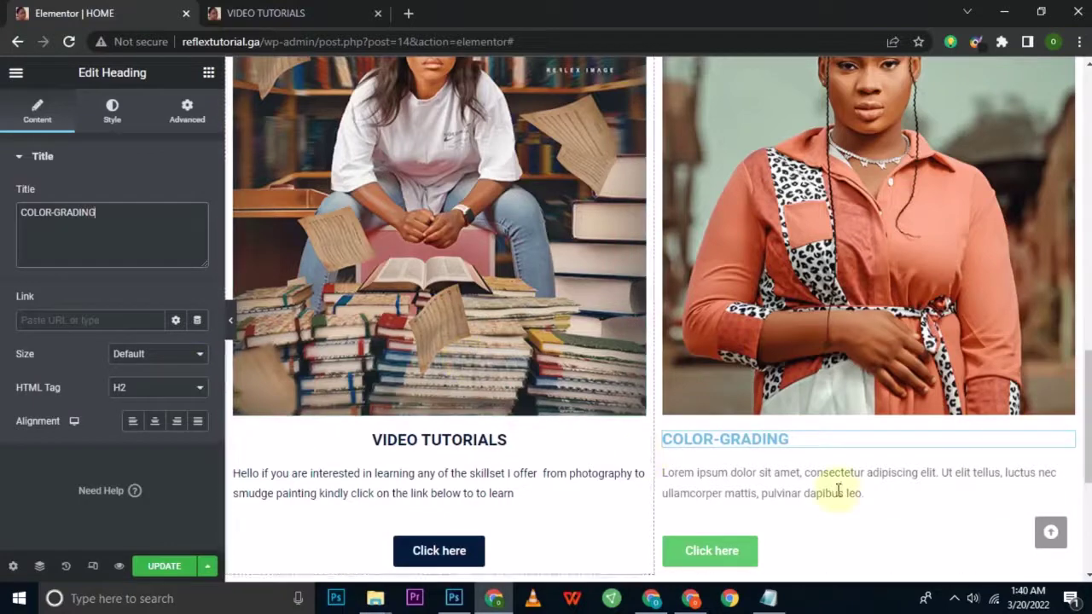
- Overwrite the right column's Lorem ipsum paragraph with 'Learn how to color grade pictures' plus filler text
{"action": "left_click", "coordinate": [811, 494]}
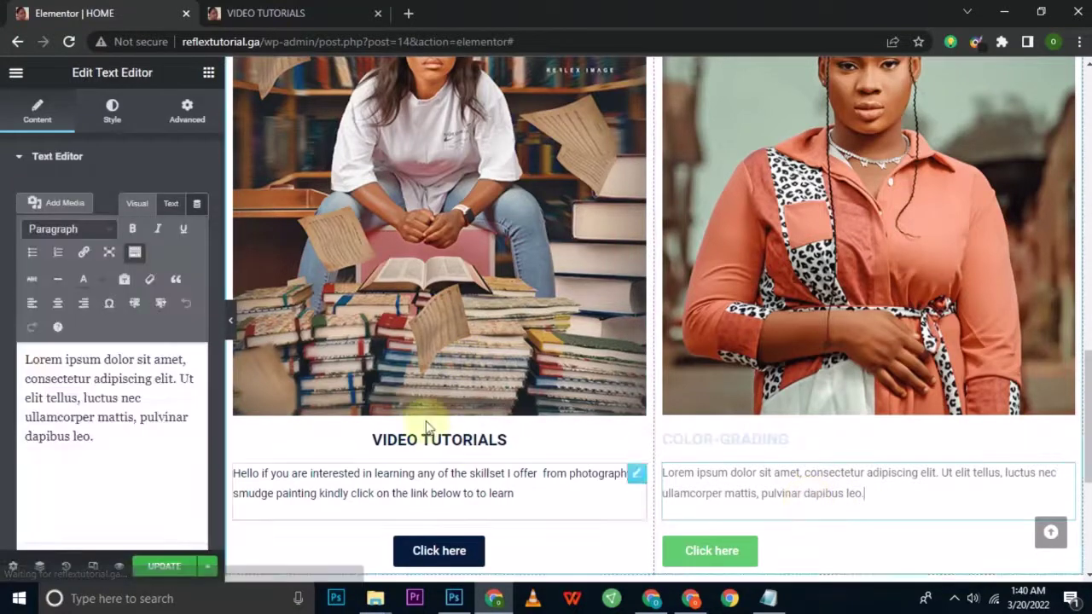
{"action": "triple_click", "coordinate": [146, 460]}
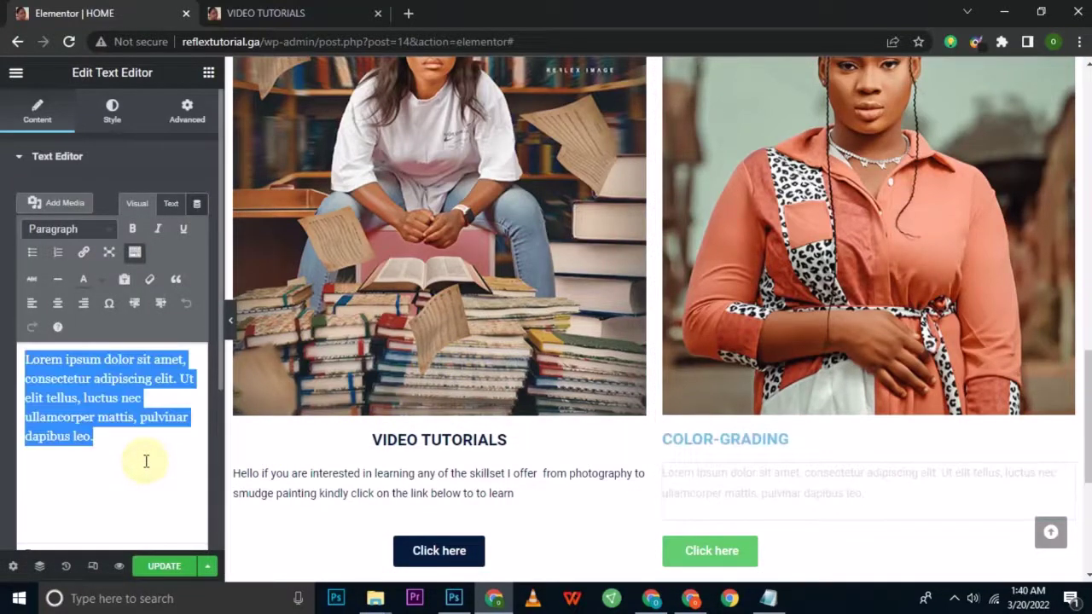
{"action": "type", "text": "LEA"}
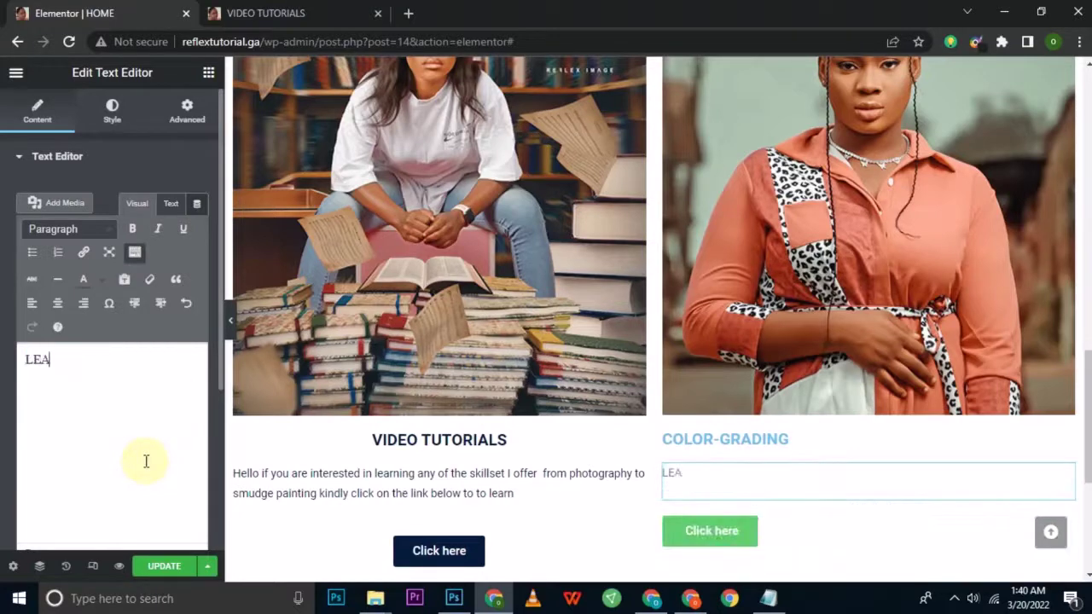
{"action": "key", "text": "BackSpace"}
{"action": "key", "text": "BackSpace"}
{"action": "type", "text": "ear"}
{"action": "key", "text": "BackSpace"}
{"action": "type", "text": "rn ho"}
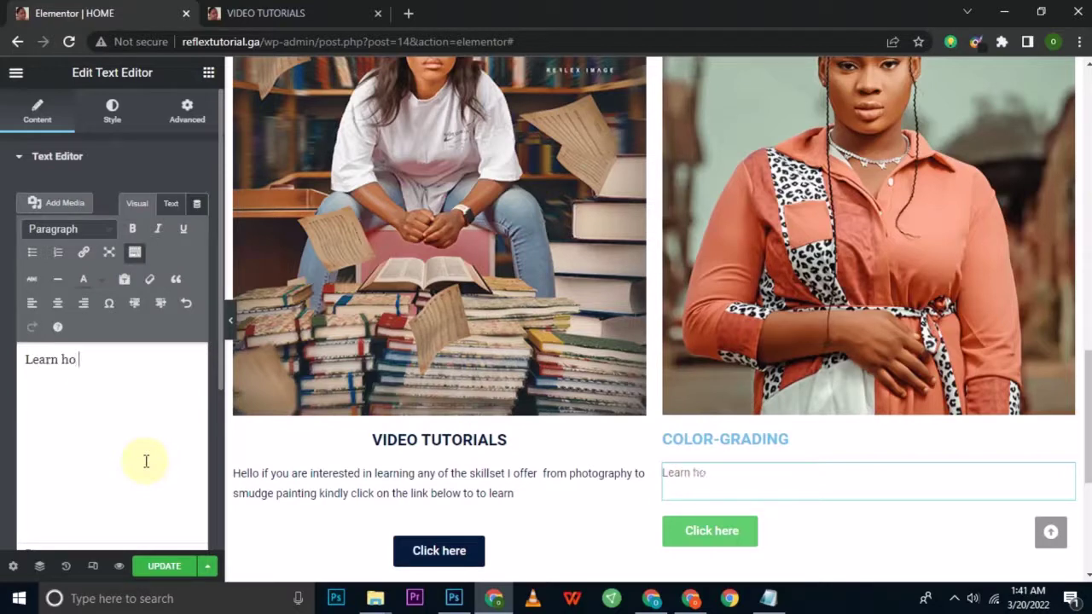
{"action": "type", "text": "w to colo"}
{"action": "type", "text": "g"}
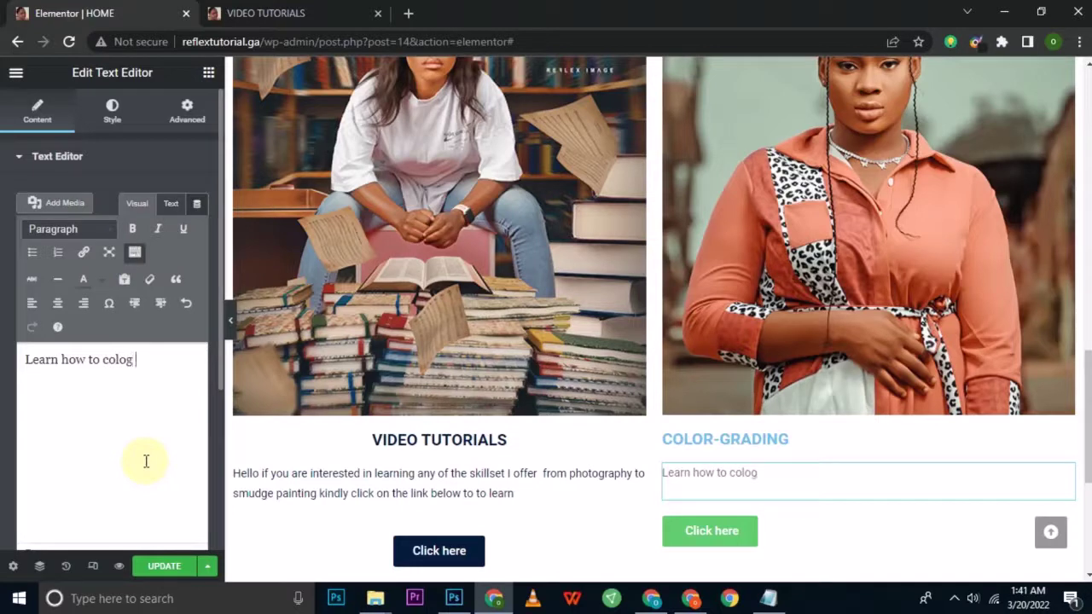
{"action": "key", "text": "BackSpace"}
{"action": "type", "text": "r grade p"}
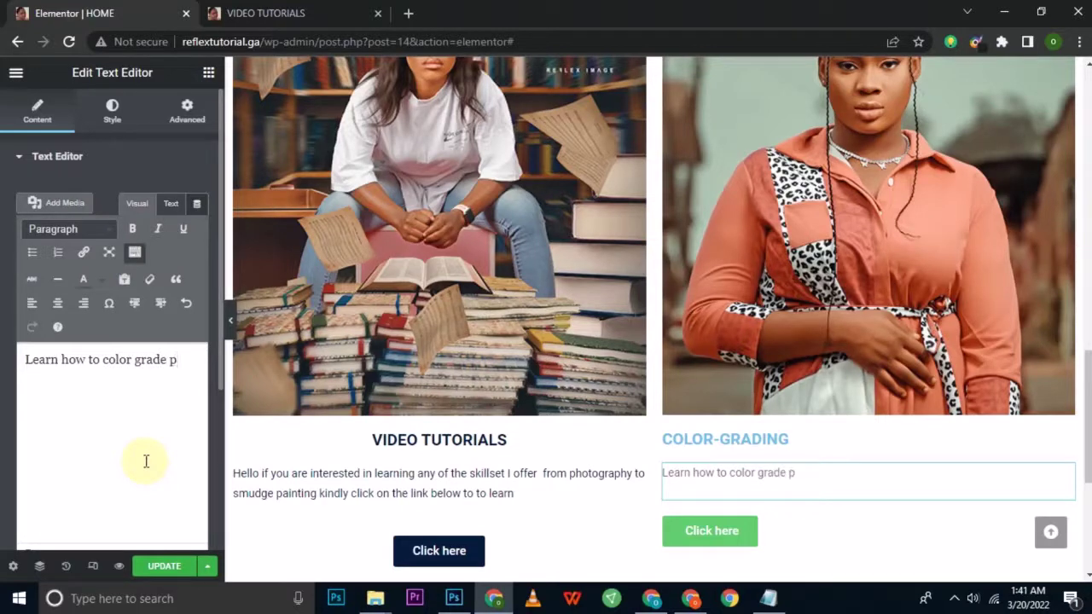
{"action": "type", "text": "ictures "}
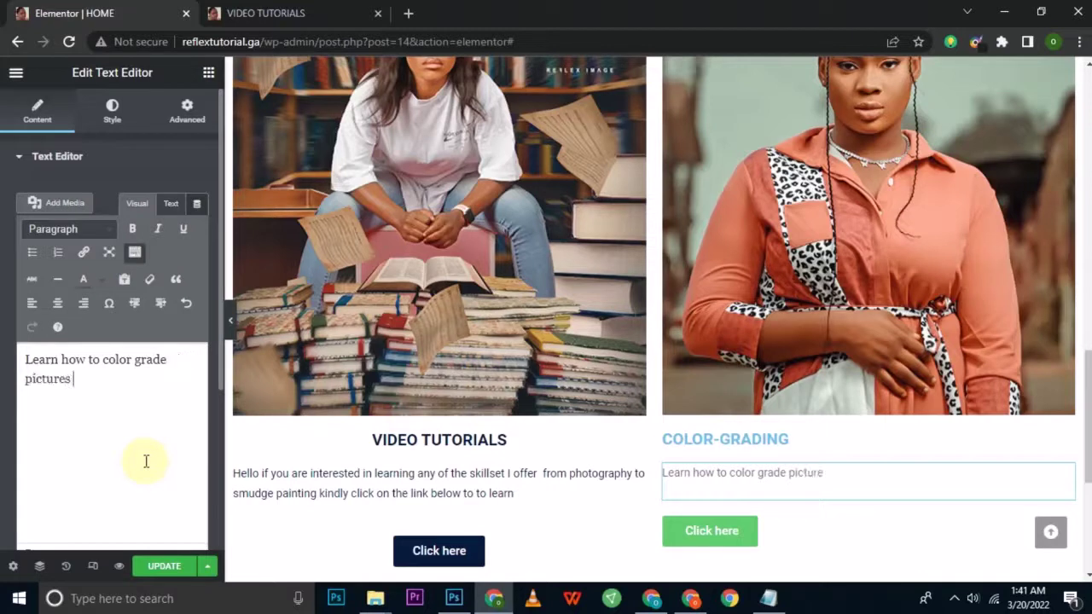
{"action": "type", "text": "ns fsnfsbldbalad"}
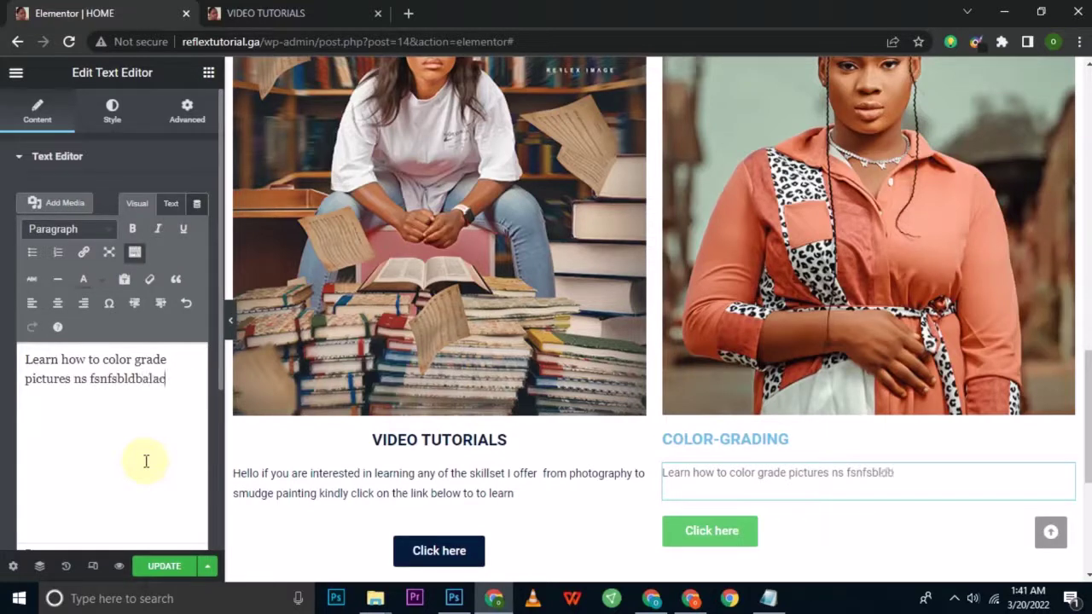
{"action": "type", "text": "bdbdliddiulafapfadpa"}
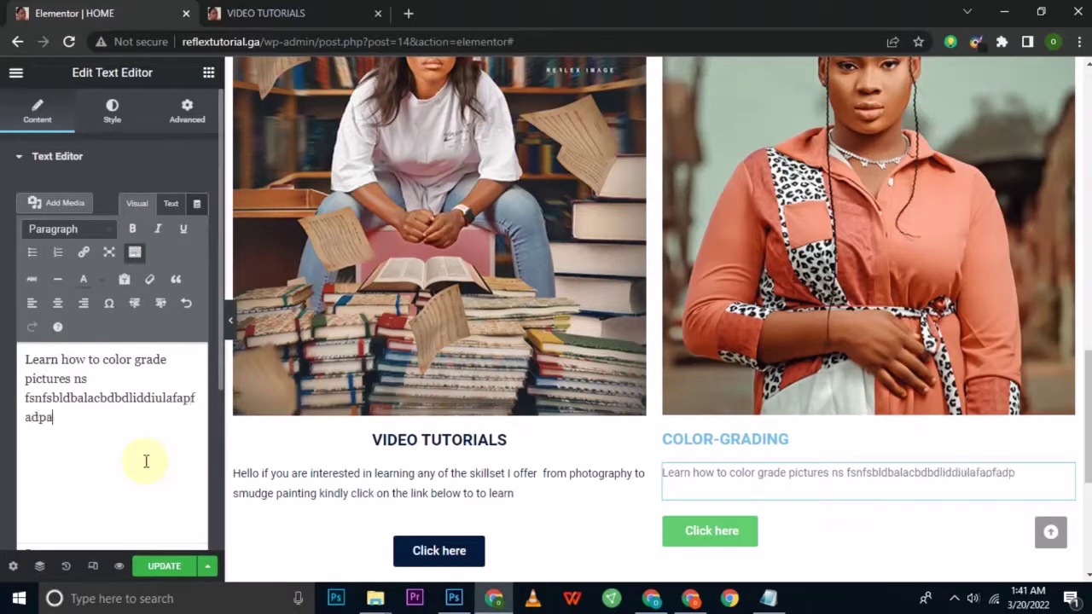
{"action": "type", "text": "apeaefadhadhahdpa"}
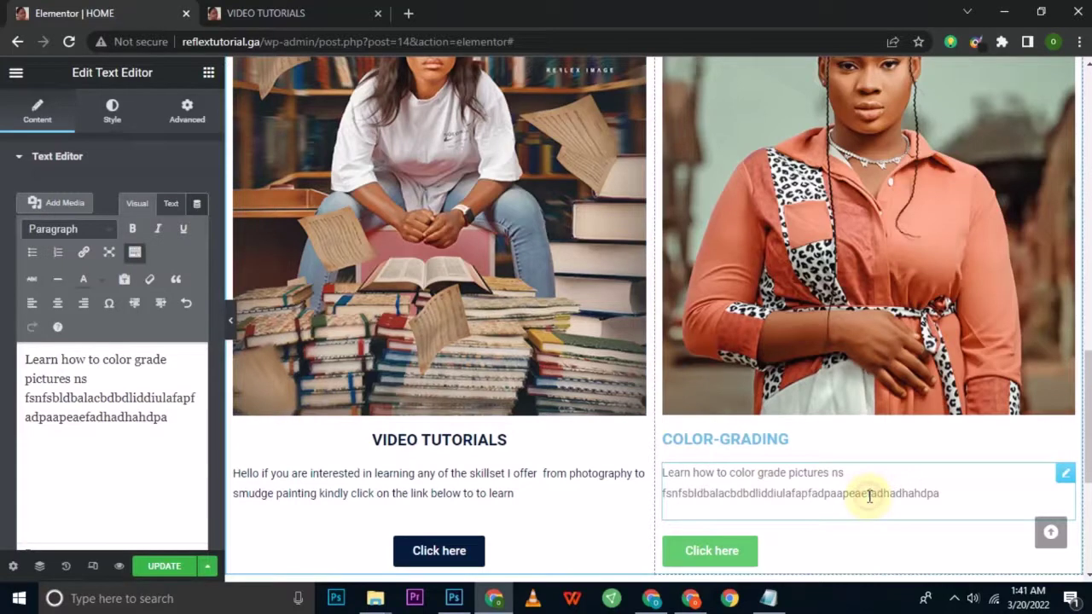
- Undo a stray line break in the paragraph and centre-align its text
{"action": "scroll", "coordinate": [866, 495], "scroll_direction": "down", "scroll_amount": 4}
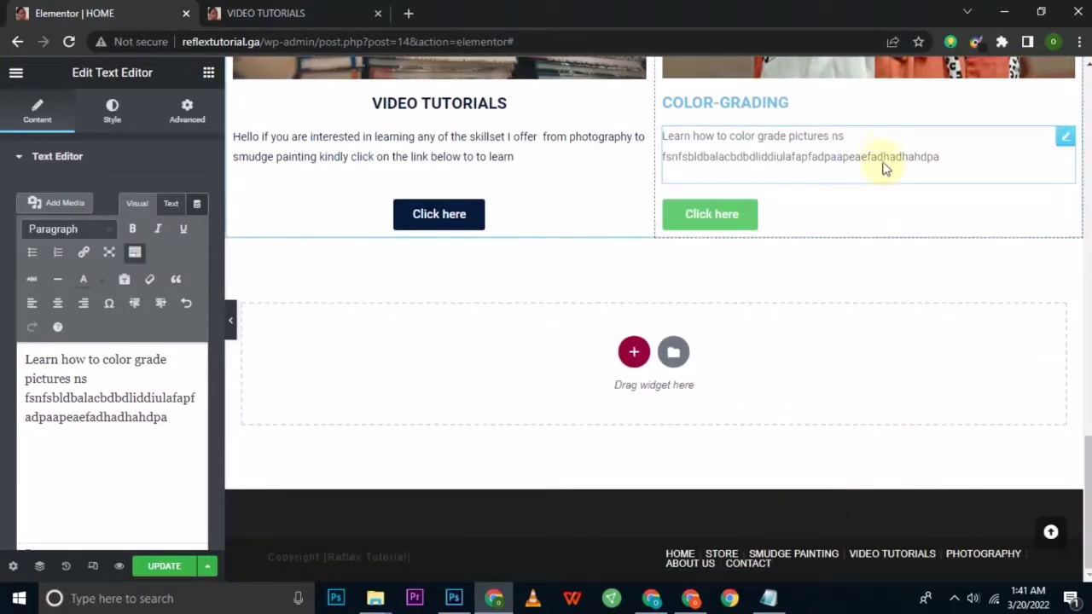
{"action": "left_click", "coordinate": [136, 398]}
{"action": "key", "text": "Return"}
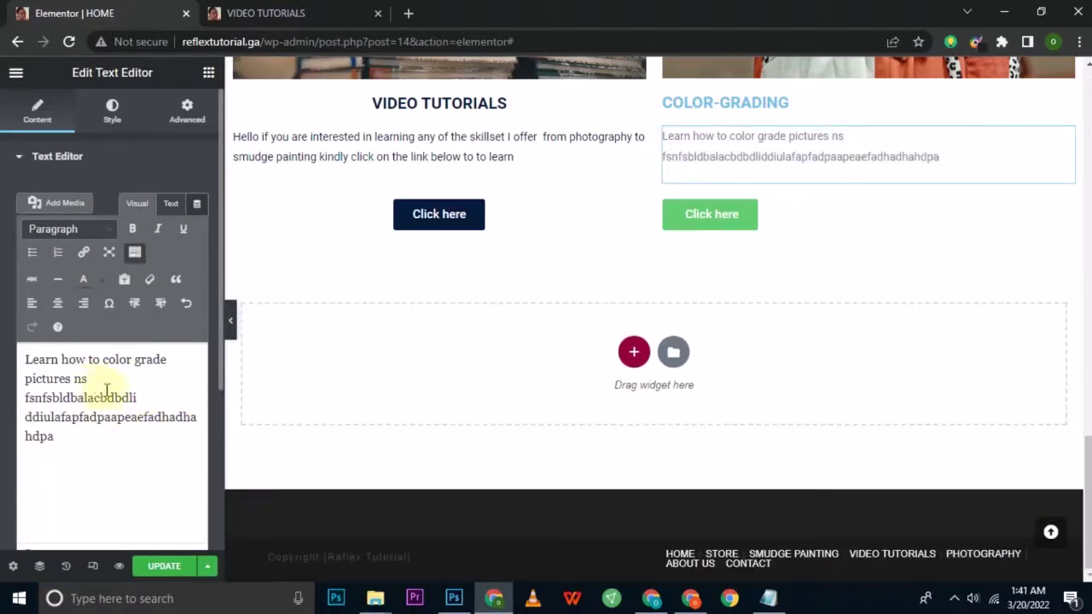
{"action": "key", "text": "BackSpace"}
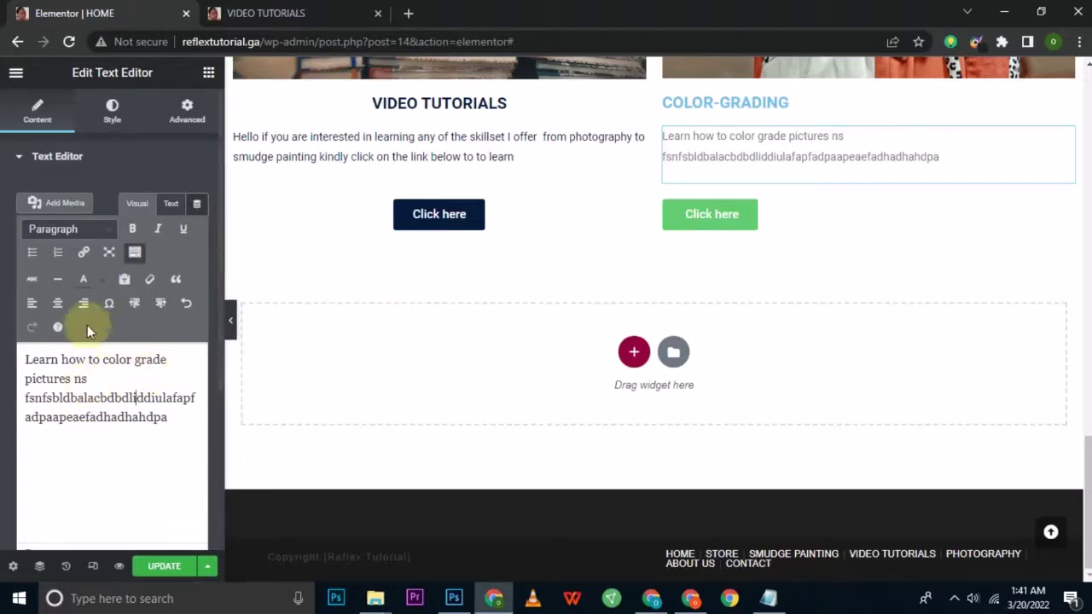
{"action": "left_click", "coordinate": [57, 302]}
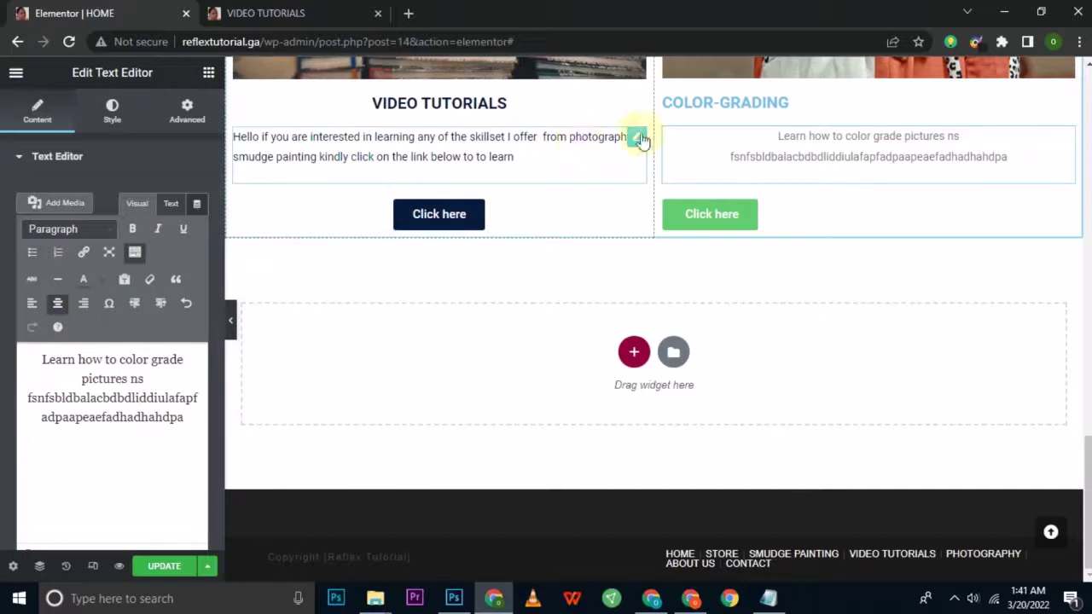
- Centre the COLOR-GRADING heading and paste 061B3B as its text colour, replacing the light blue
{"action": "left_click", "coordinate": [720, 101]}
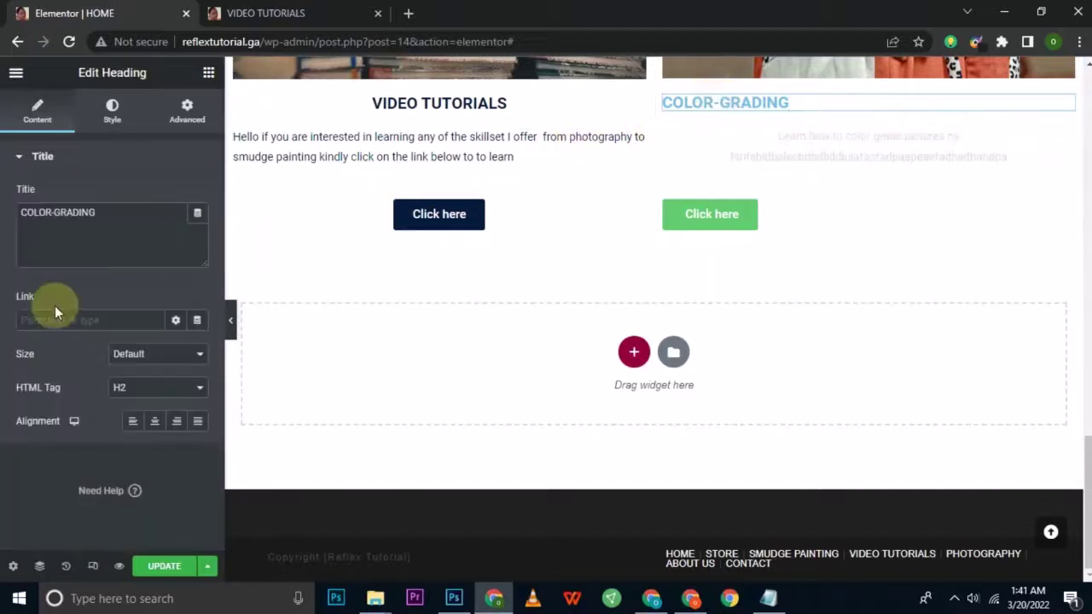
{"action": "left_click", "coordinate": [152, 421]}
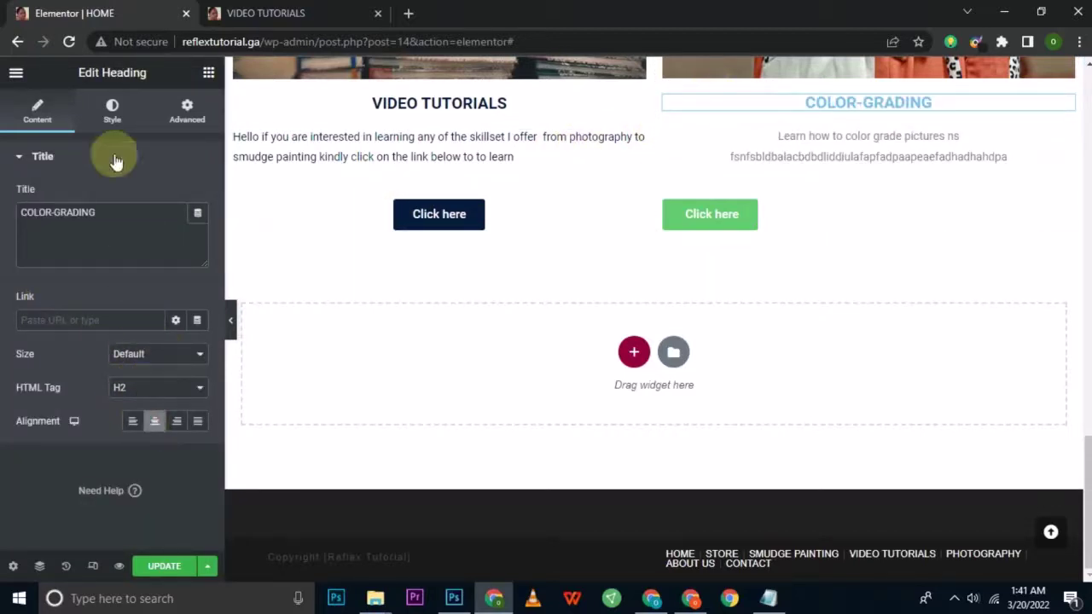
{"action": "left_click", "coordinate": [111, 111]}
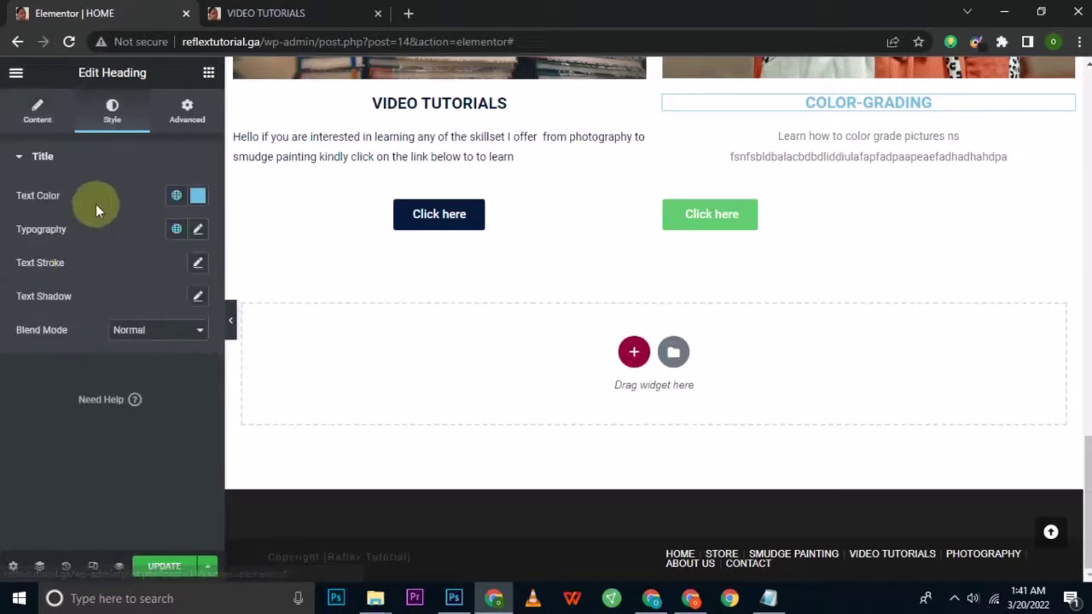
{"action": "left_click", "coordinate": [197, 195]}
{"action": "left_click", "coordinate": [769, 598]}
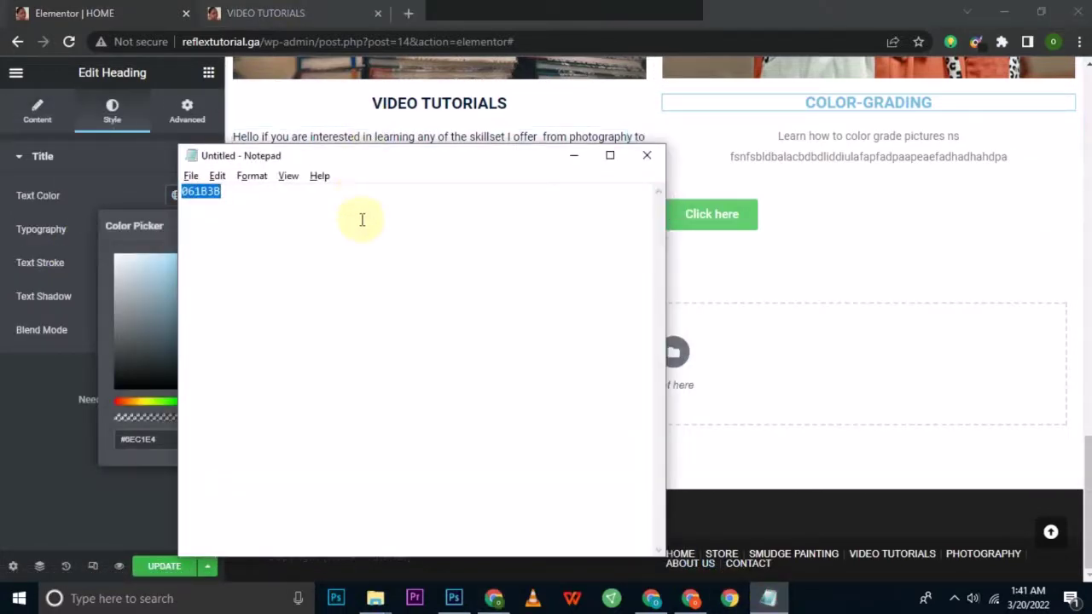
{"action": "left_click", "coordinate": [41, 398]}
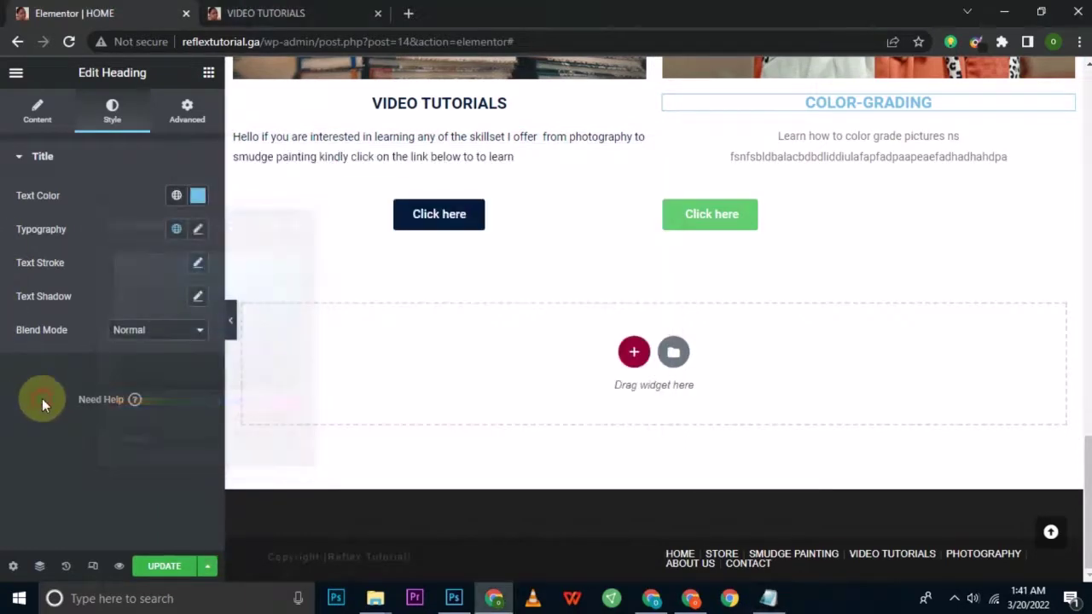
{"action": "left_click", "coordinate": [197, 195]}
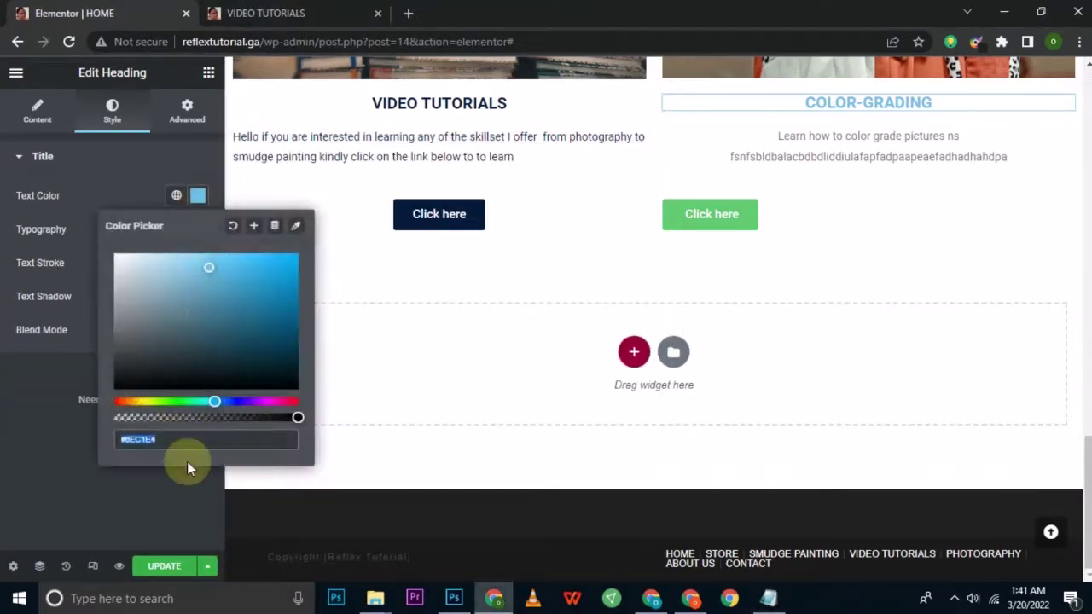
{"action": "key", "text": "ctrl+v"}
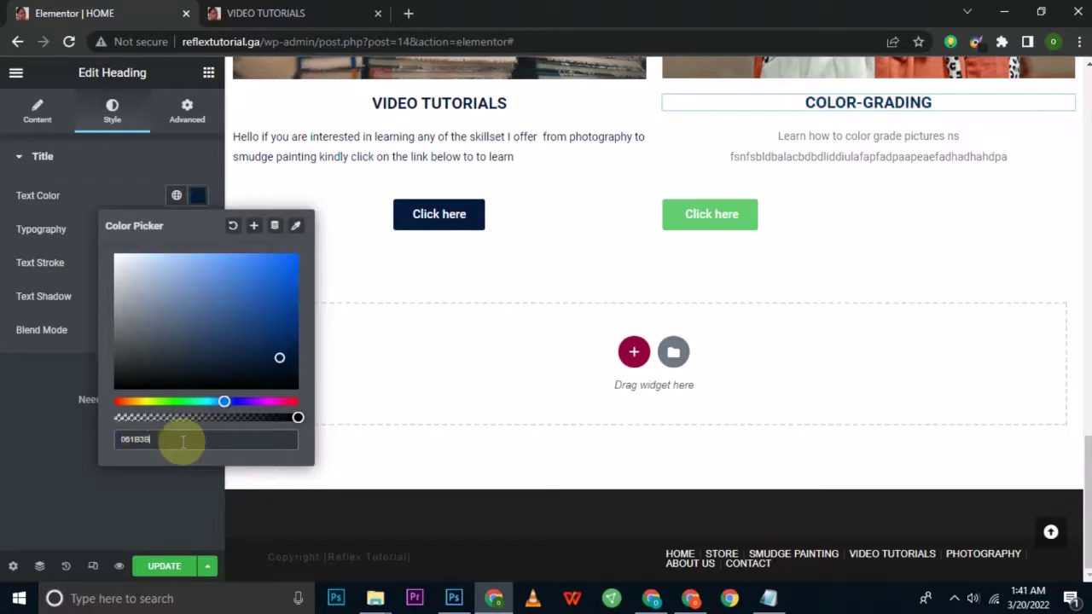
{"action": "left_click", "coordinate": [19, 416]}
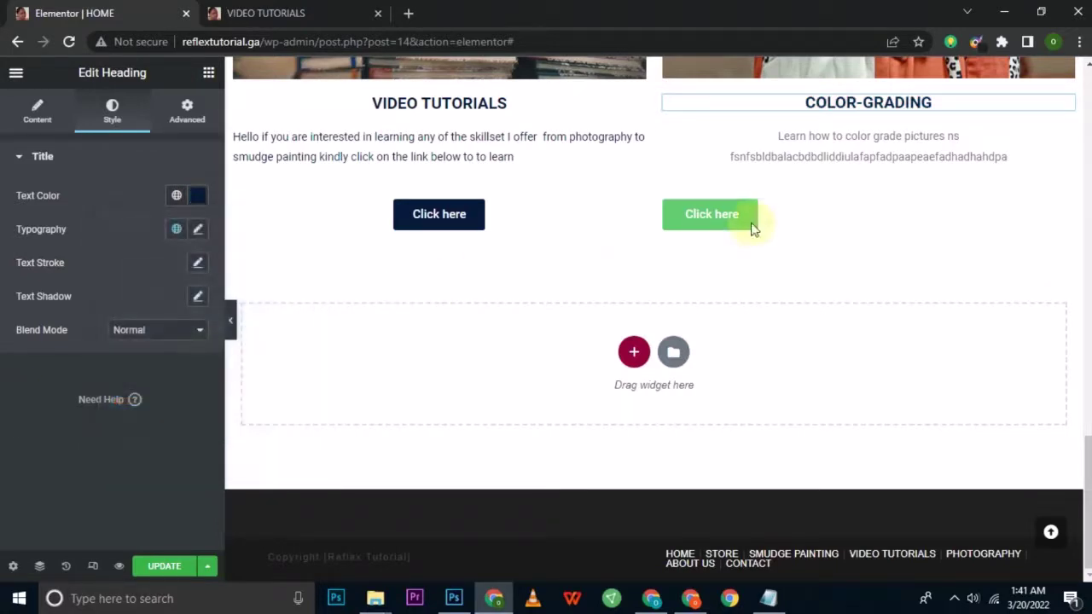
- Replace the COLOR-GRADING paragraph's grey #7A7A7A text colour with navy 061B3B
{"action": "left_click", "coordinate": [857, 155]}
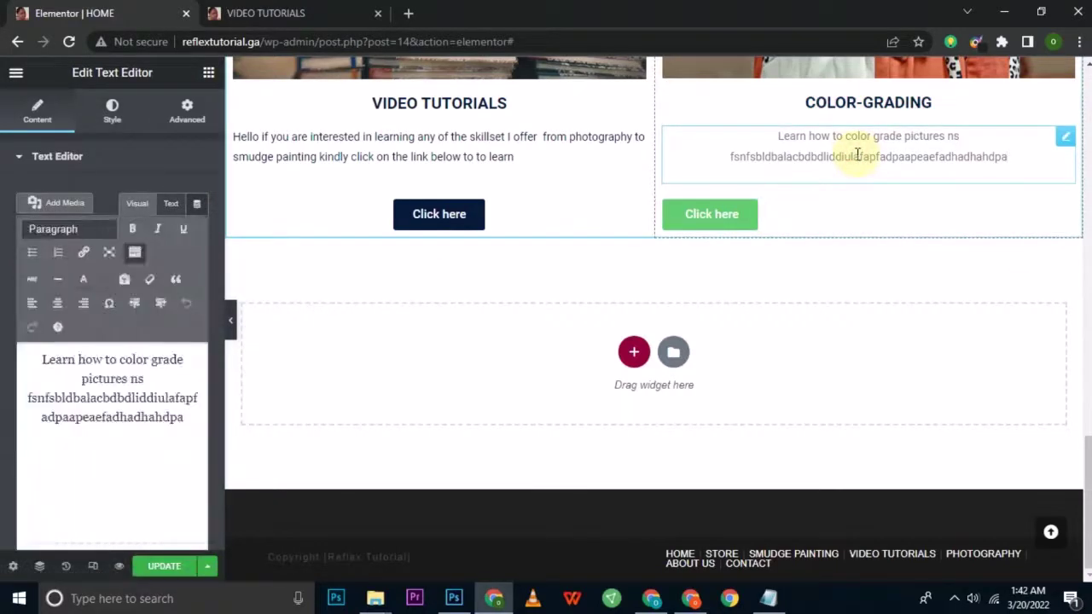
{"action": "left_click", "coordinate": [119, 112]}
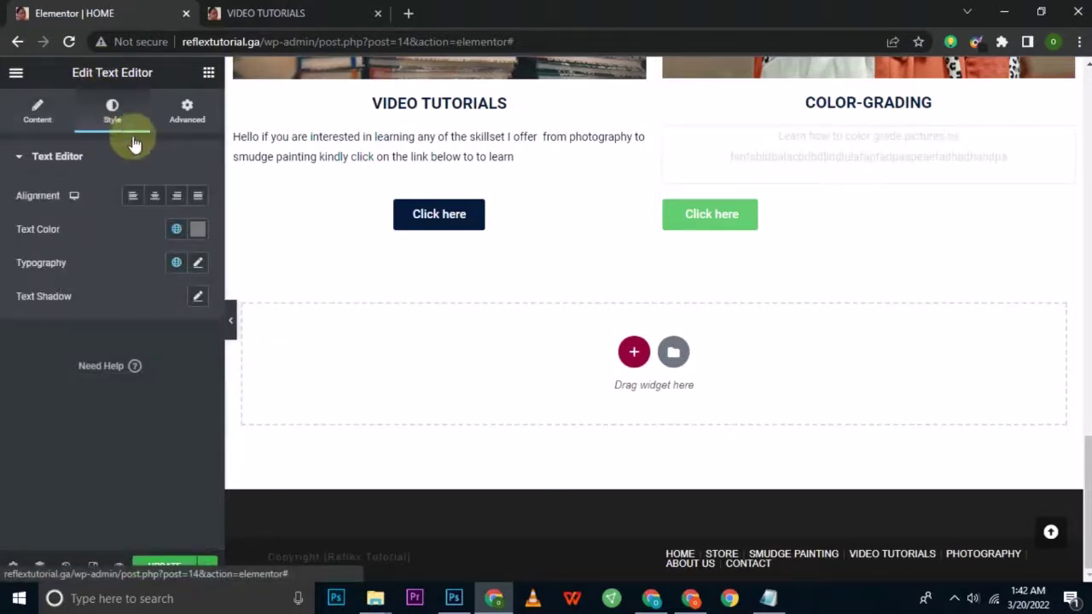
{"action": "left_click", "coordinate": [203, 234]}
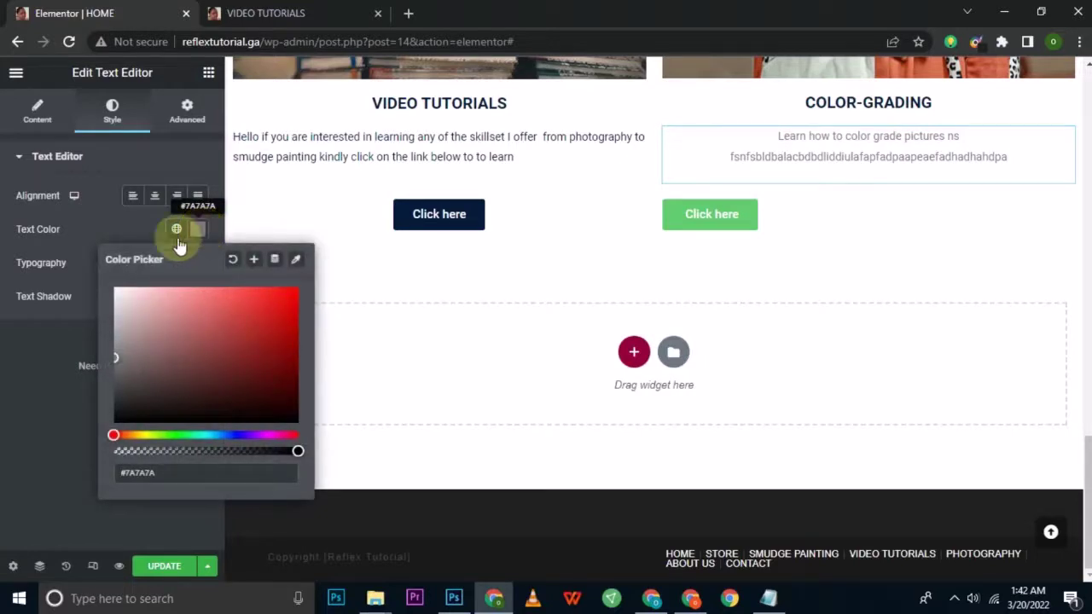
{"action": "triple_click", "coordinate": [154, 480]}
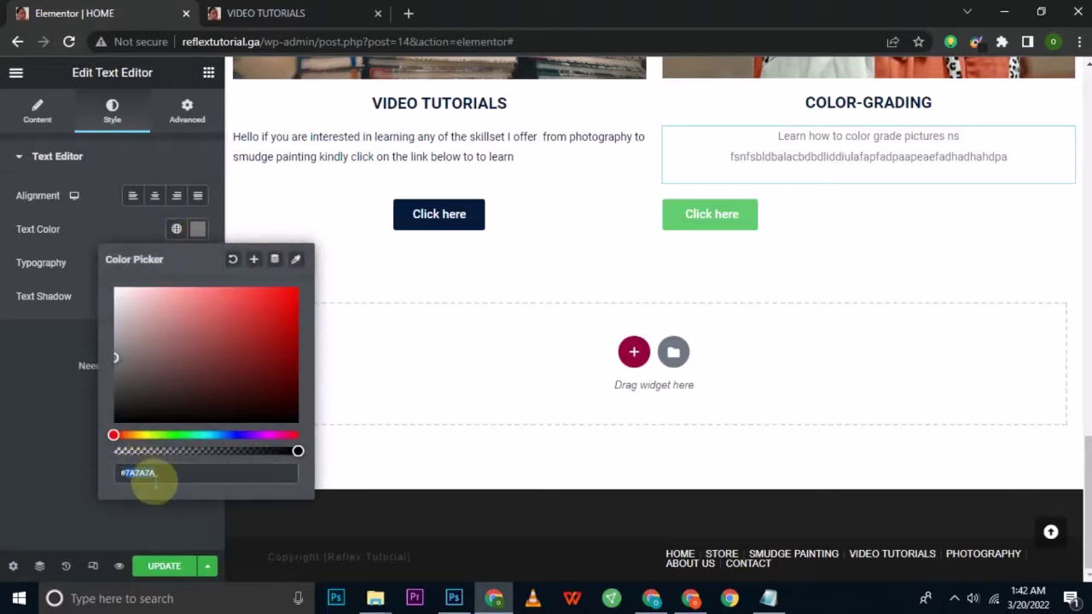
{"action": "key", "text": "ctrl+v"}
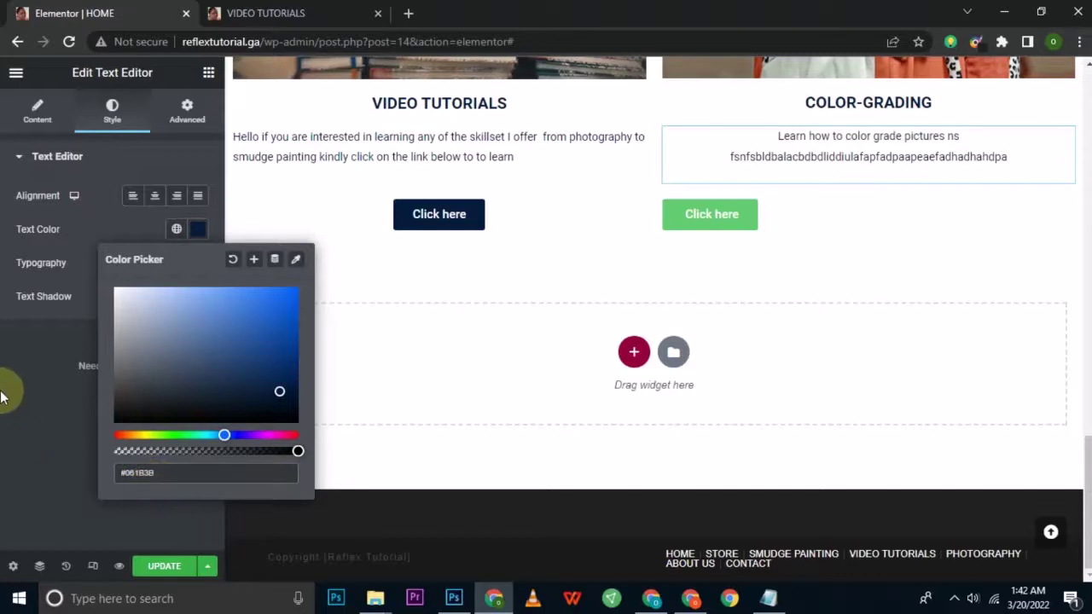
{"action": "left_click", "coordinate": [12, 390]}
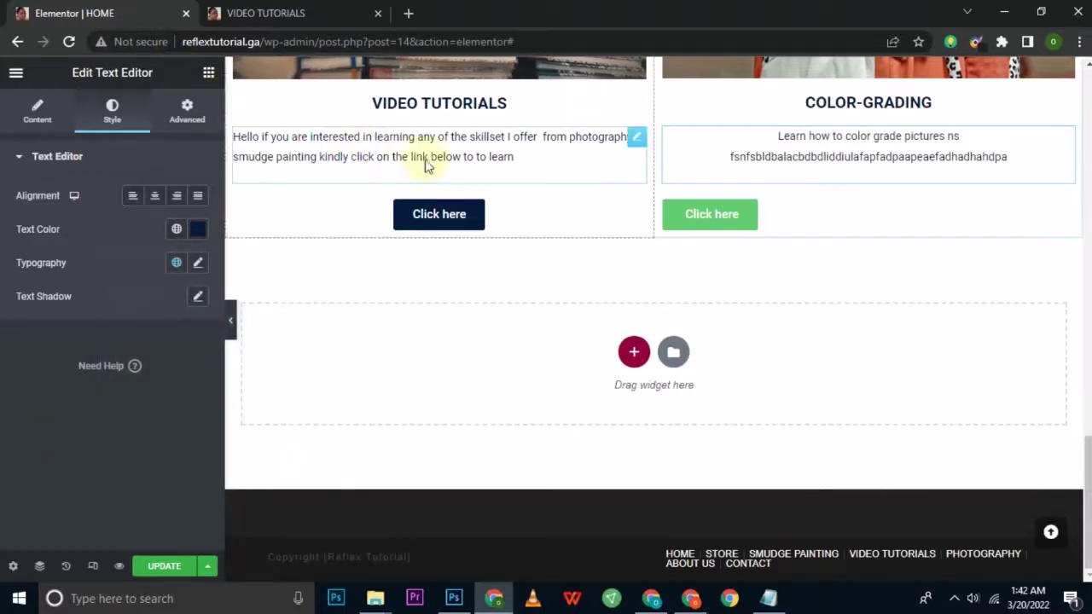
- Centre the COLOR-GRADING Click here button and change its background from #61CE70 to 061B3B
{"action": "left_click", "coordinate": [672, 221]}
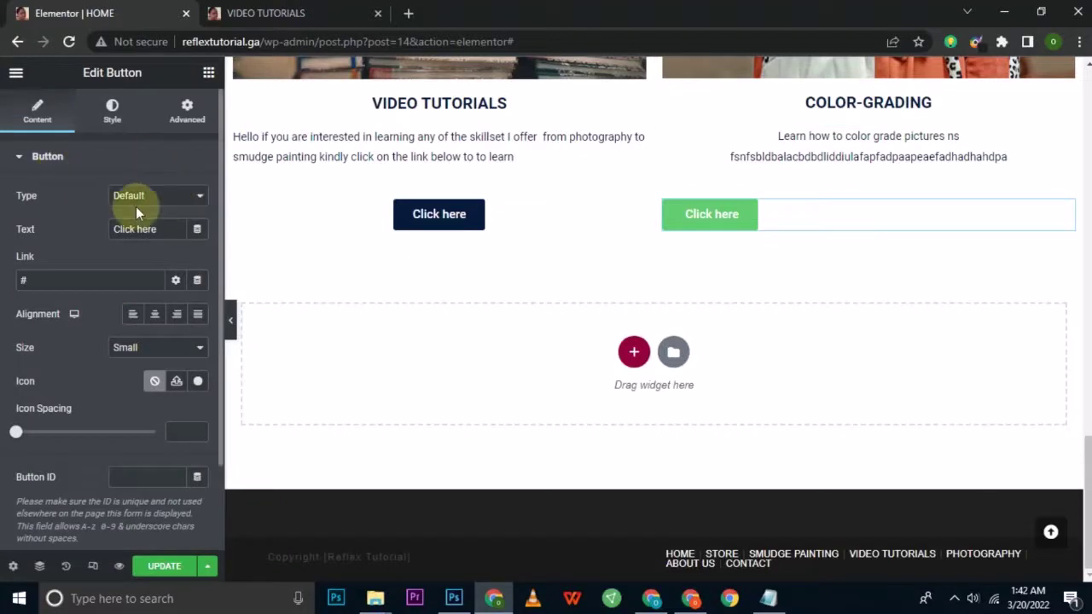
{"action": "left_click", "coordinate": [155, 314]}
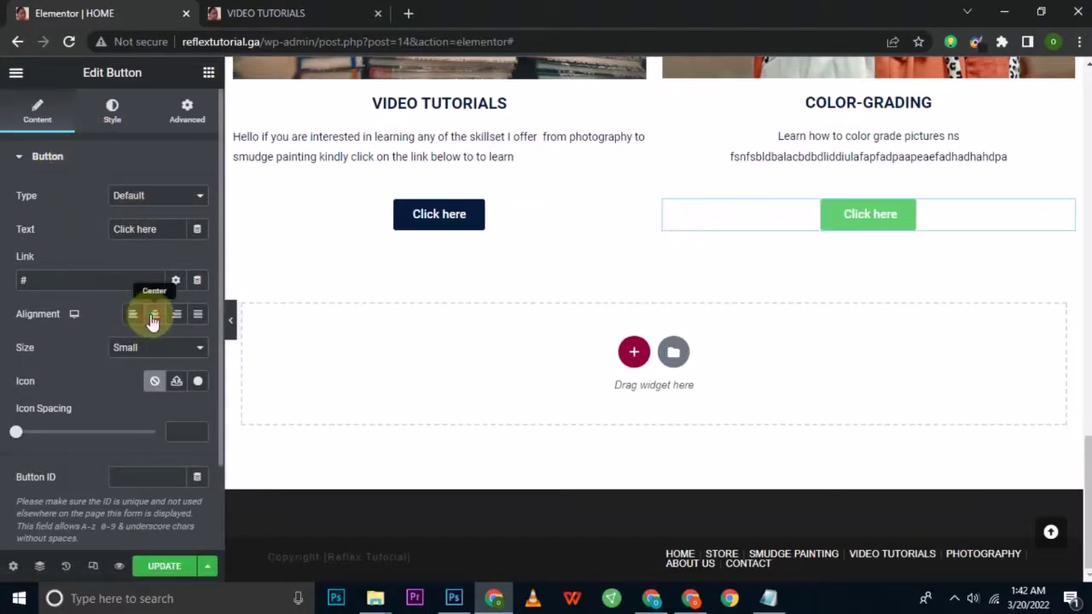
{"action": "left_click", "coordinate": [111, 107]}
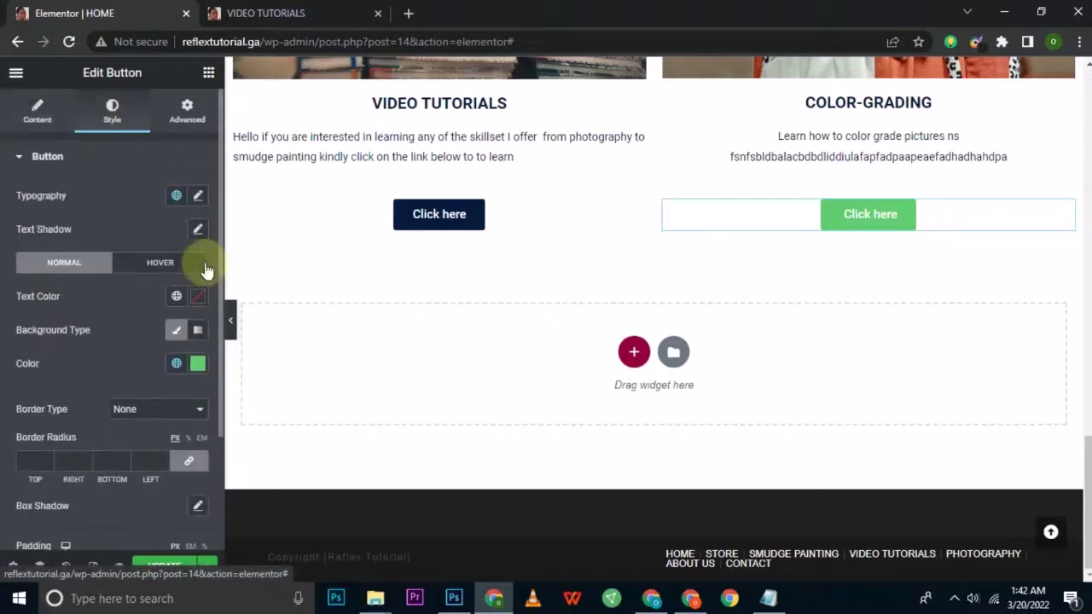
{"action": "left_click", "coordinate": [197, 363]}
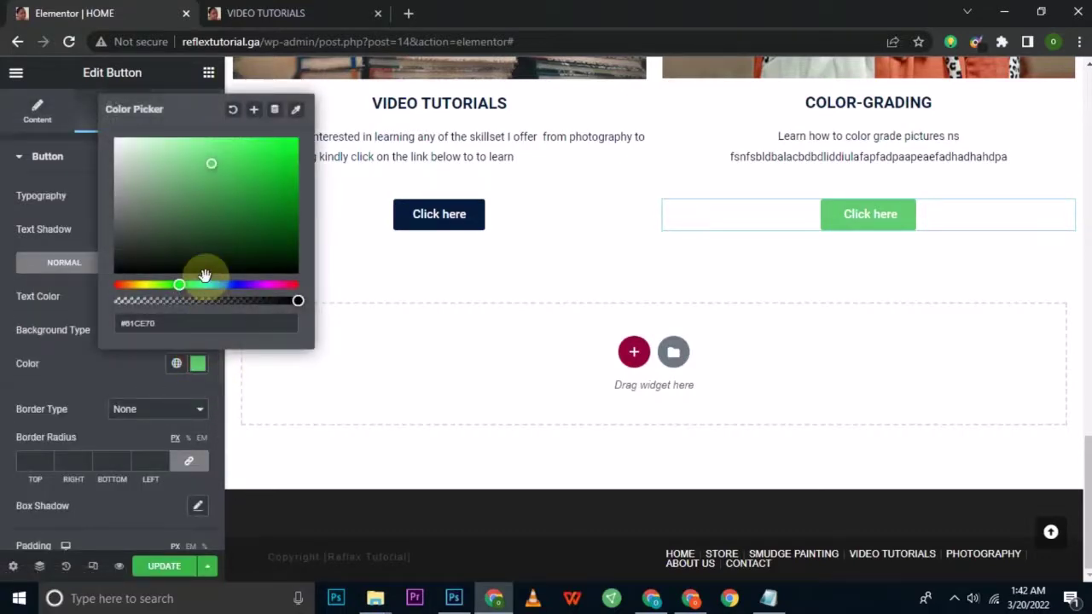
{"action": "left_click", "coordinate": [213, 325]}
{"action": "key", "text": "ctrl+a"}
{"action": "type", "text": "061B3B"}
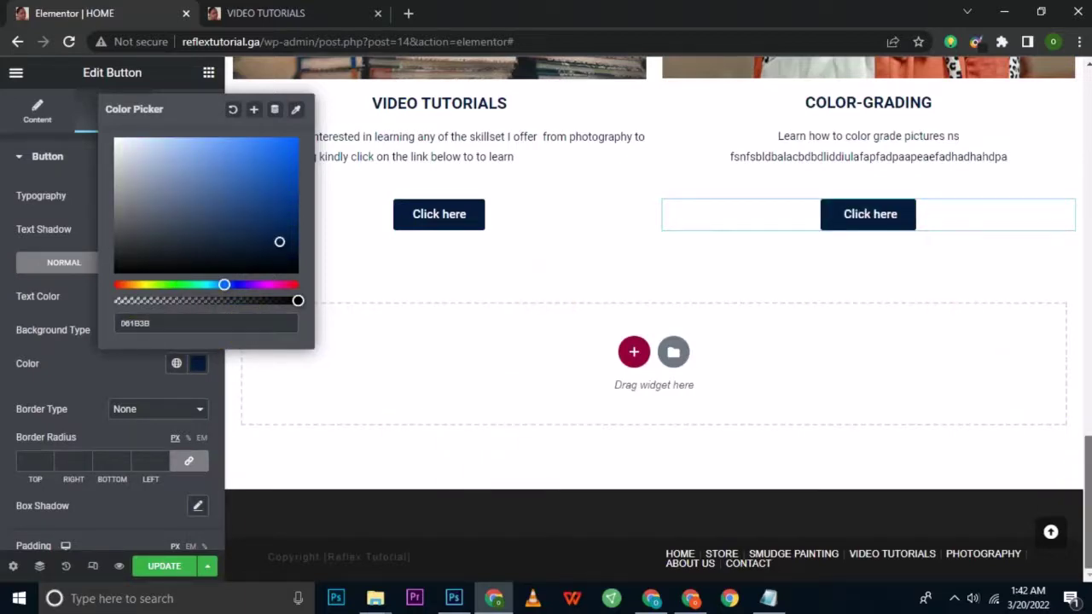
{"action": "mouse_move", "coordinate": [1087, 477]}
{"action": "left_mouse_down"}
{"action": "mouse_move", "coordinate": [1087, 252]}
{"action": "mouse_move", "coordinate": [1087, 348]}
{"action": "mouse_move", "coordinate": [1087, 302]}
{"action": "mouse_move", "coordinate": [1088, 324]}
{"action": "left_mouse_up"}
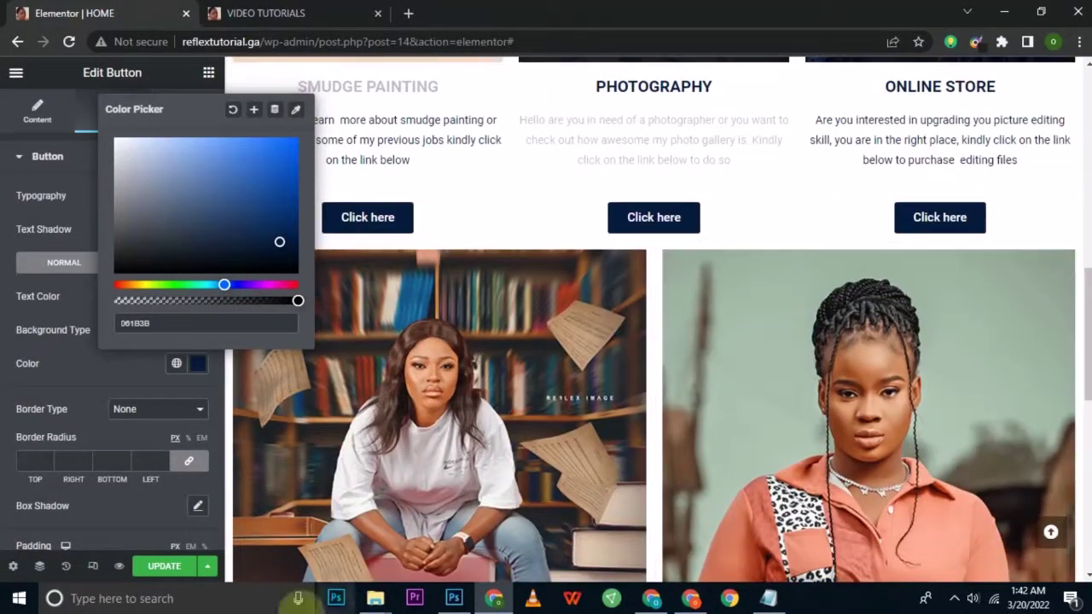
{"action": "left_click", "coordinate": [122, 530]}
- Save the page changes with UPDATE
{"action": "left_click", "coordinate": [165, 566]}
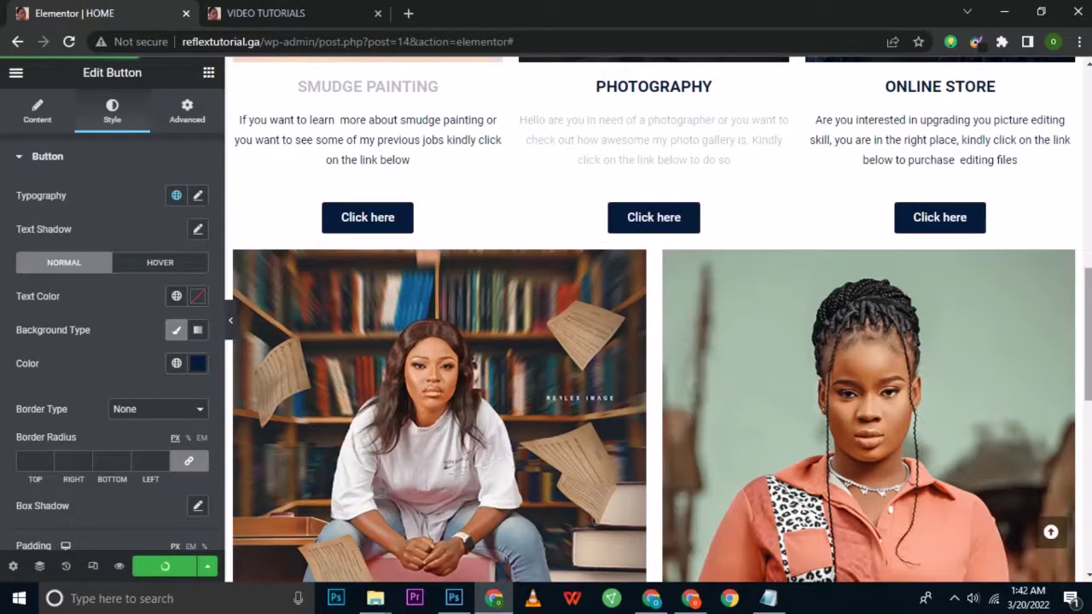
{"action": "scroll", "coordinate": [872, 445], "scroll_direction": "up", "scroll_amount": 5}
{"action": "scroll", "coordinate": [1066, 260], "scroll_direction": "down", "scroll_amount": 5}
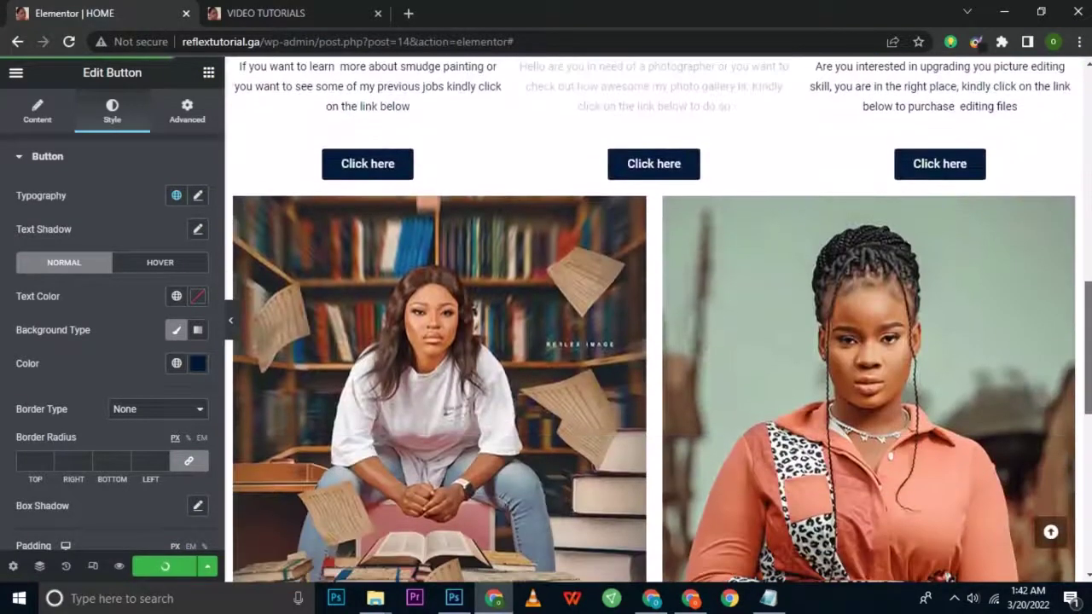
{"action": "scroll", "coordinate": [1066, 260], "scroll_direction": "up", "scroll_amount": 5}
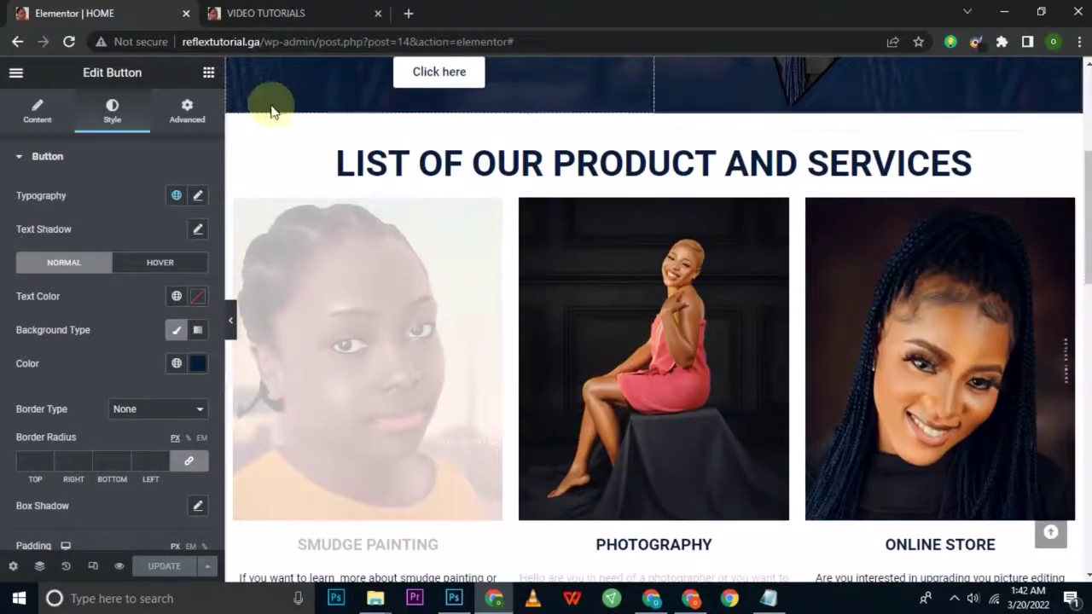
- Load HOME in the live-site tab and scroll through the two-column cards with navy buttons
{"action": "left_click", "coordinate": [208, 75]}
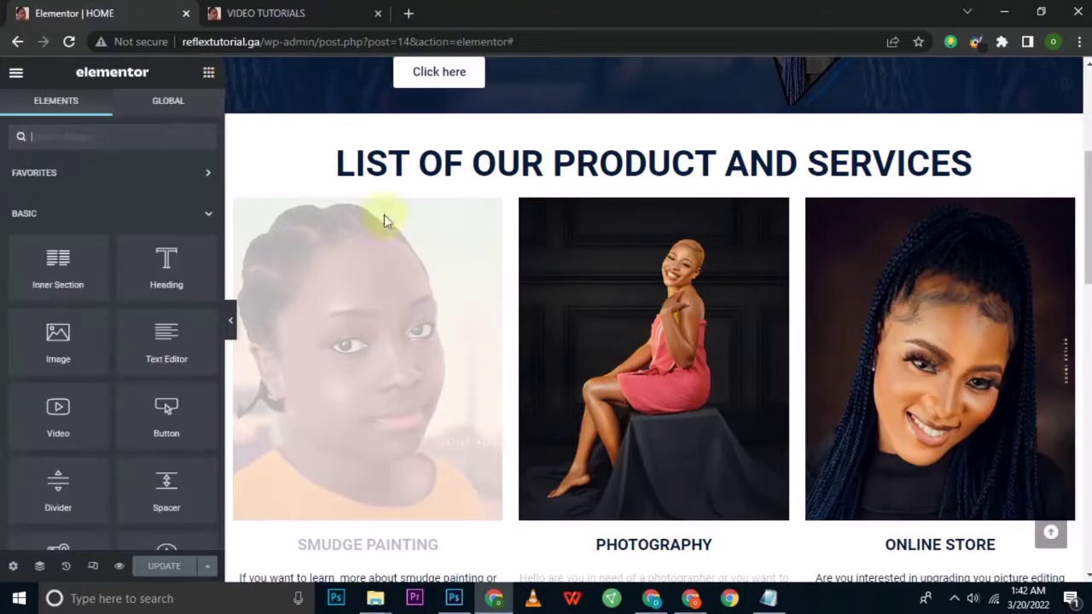
{"action": "left_click", "coordinate": [311, 8]}
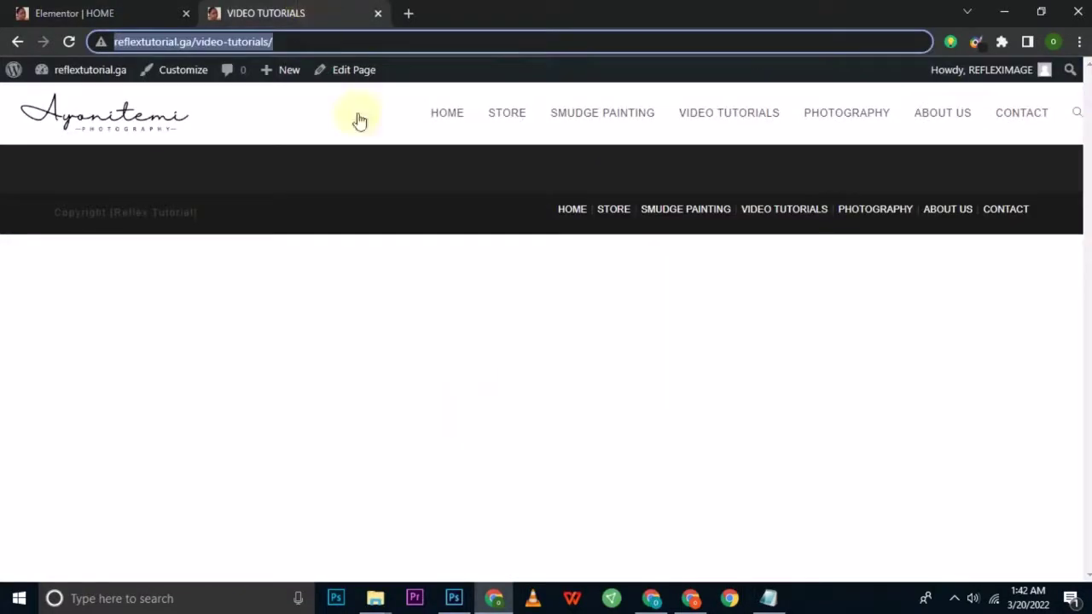
{"action": "left_click", "coordinate": [450, 121]}
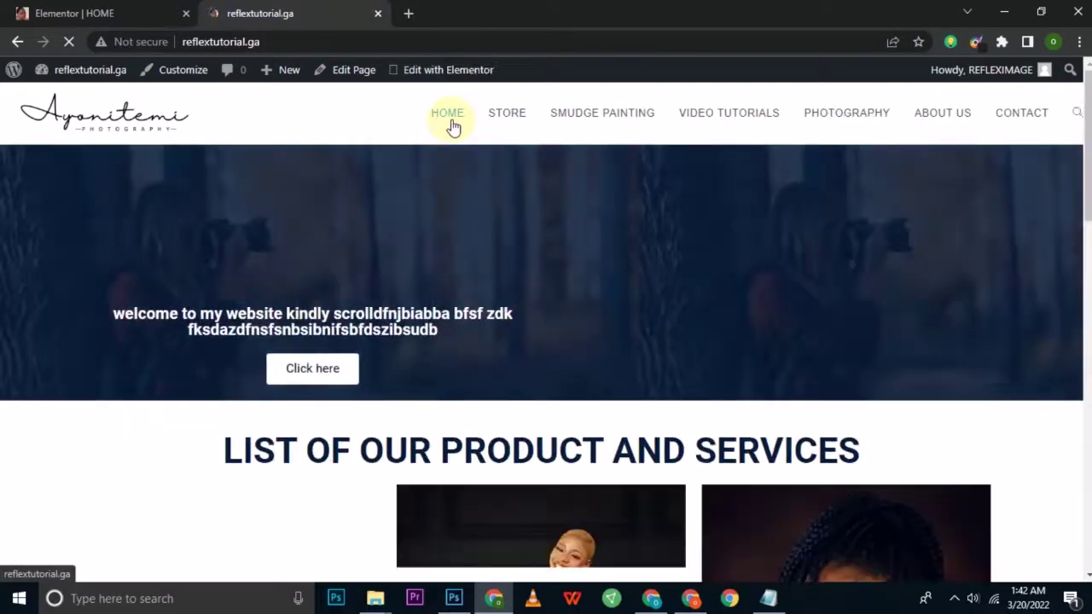
{"action": "scroll", "coordinate": [451, 126], "scroll_direction": "down", "scroll_amount": 5}
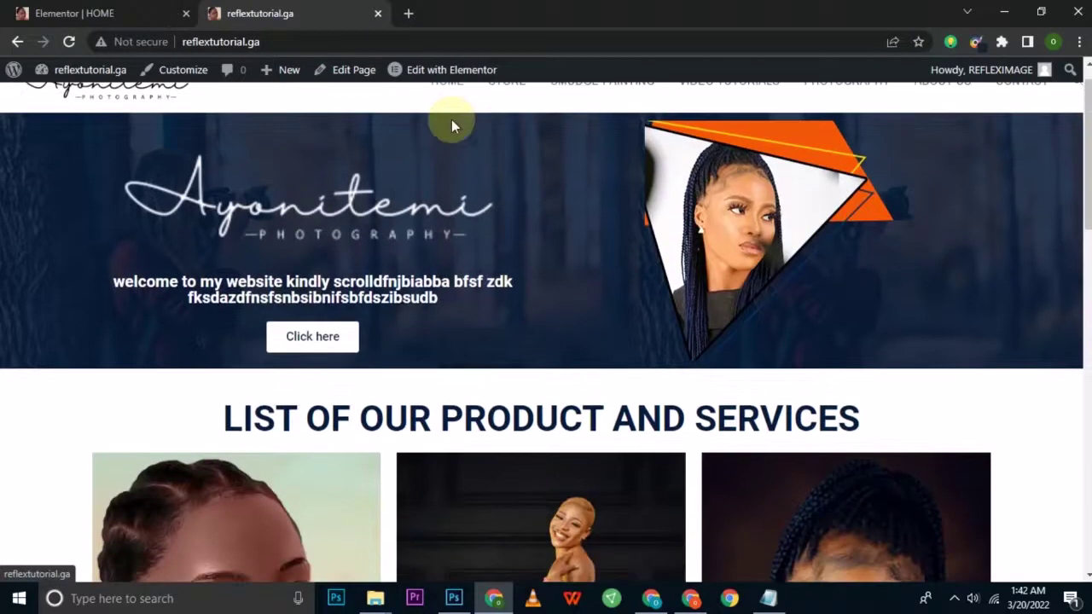
{"action": "scroll", "coordinate": [451, 125], "scroll_direction": "down", "scroll_amount": 5}
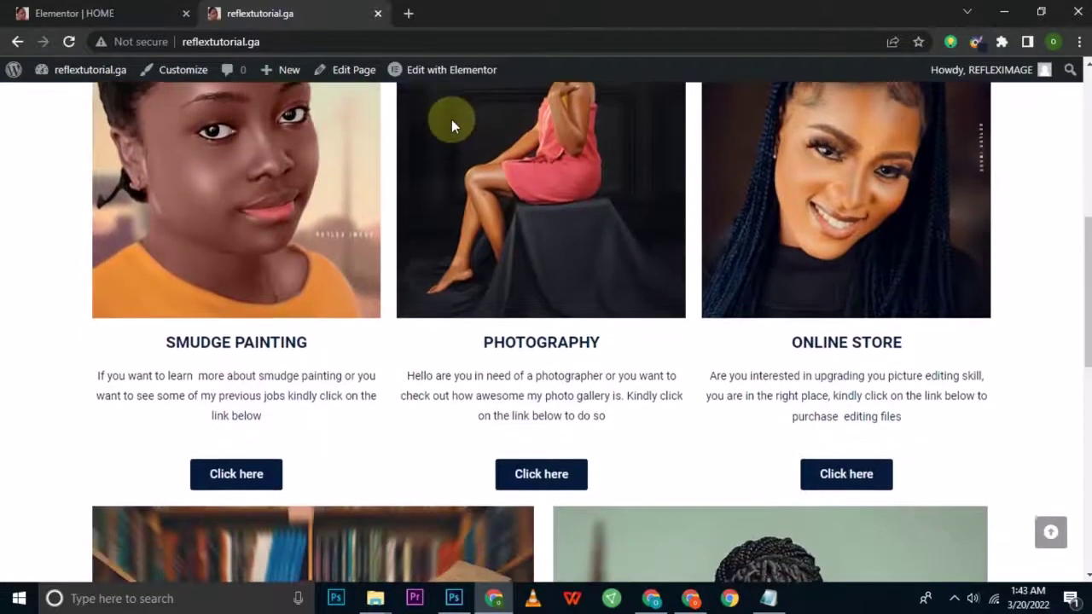
{"action": "scroll", "coordinate": [451, 125], "scroll_direction": "down", "scroll_amount": 3}
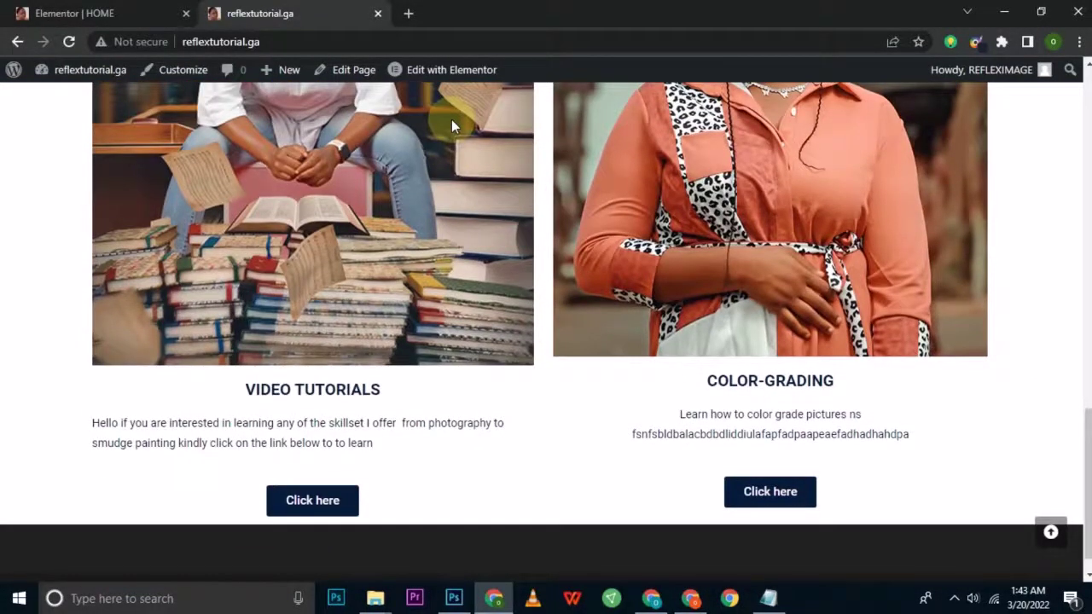
{"action": "scroll", "coordinate": [451, 125], "scroll_direction": "up", "scroll_amount": 13}
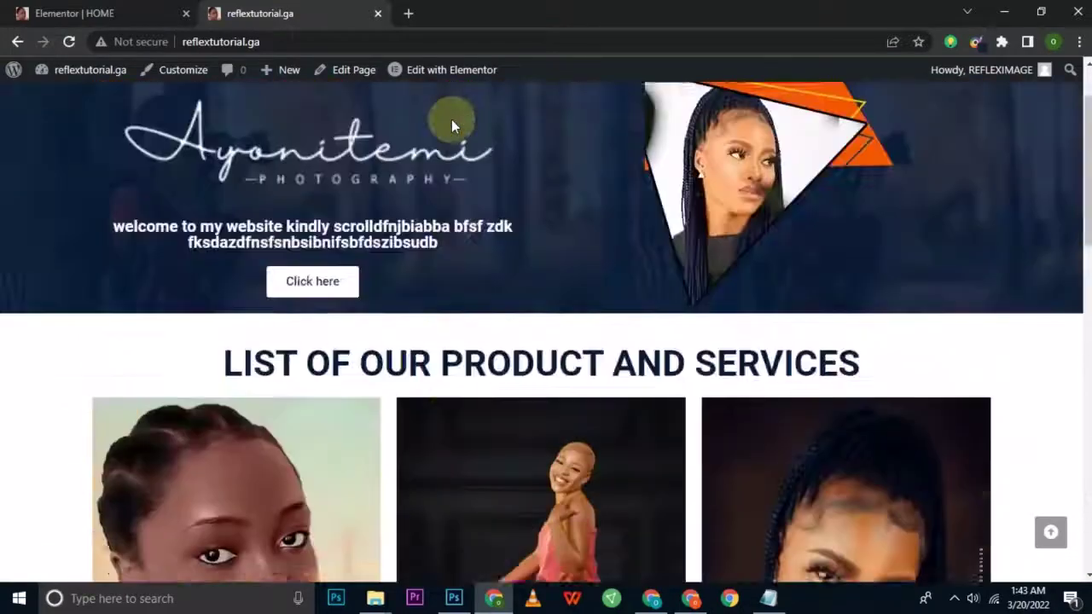
{"action": "scroll", "coordinate": [451, 125], "scroll_direction": "up", "scroll_amount": 1}
{"action": "scroll", "coordinate": [452, 123], "scroll_direction": "up", "scroll_amount": 1}
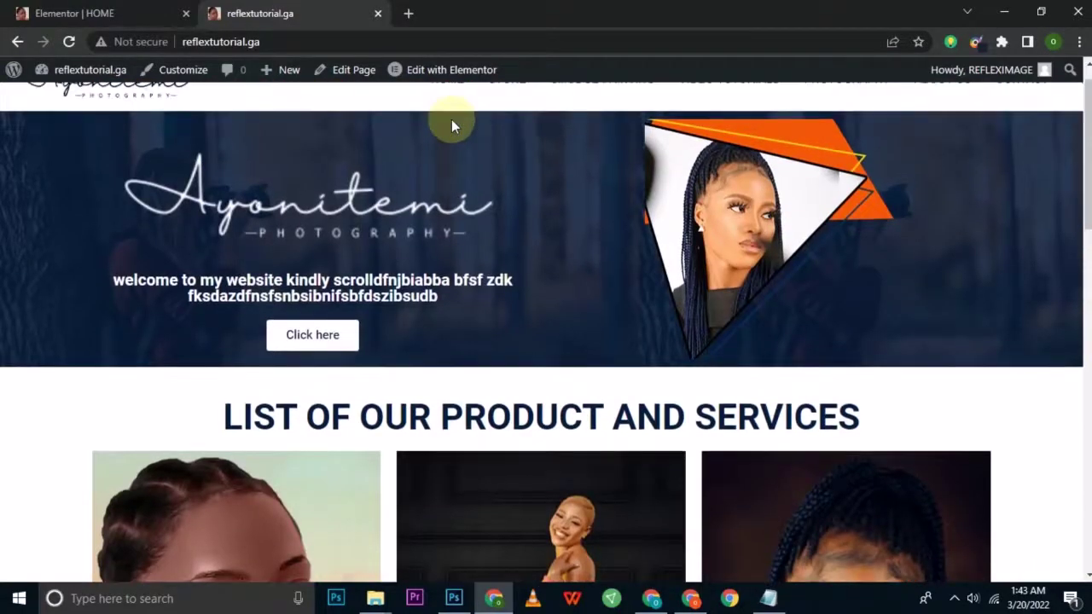
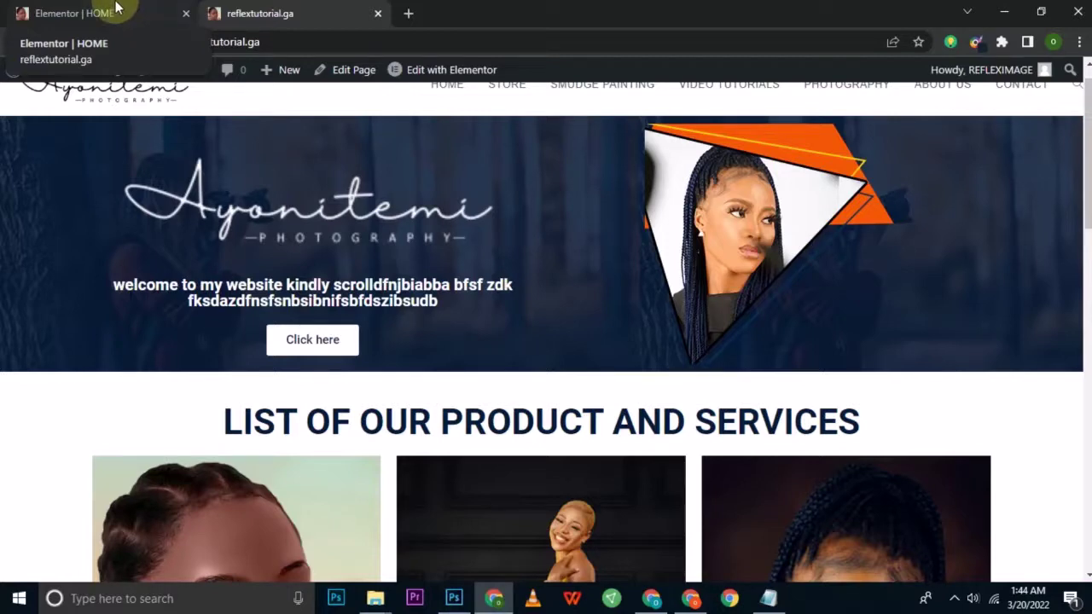
- Add a single-column section below the Video Tutorials and Color-Grading row
{"action": "left_click", "coordinate": [147, 17]}
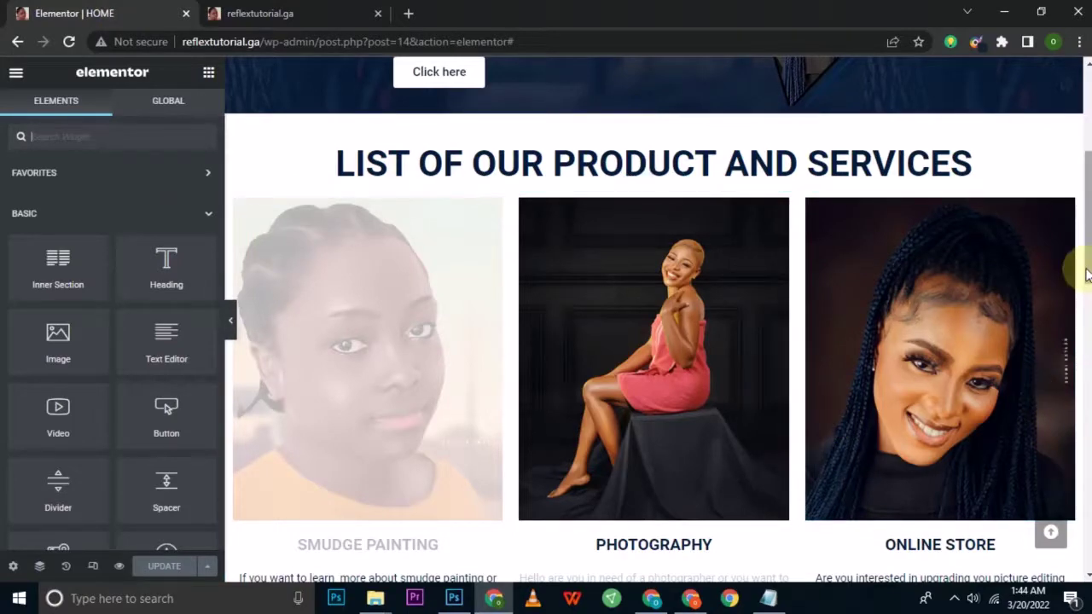
{"action": "left_click_drag", "start_coordinate": [1088, 221], "coordinate": [1089, 418]}
{"action": "scroll", "coordinate": [648, 341], "scroll_direction": "down", "scroll_amount": 2}
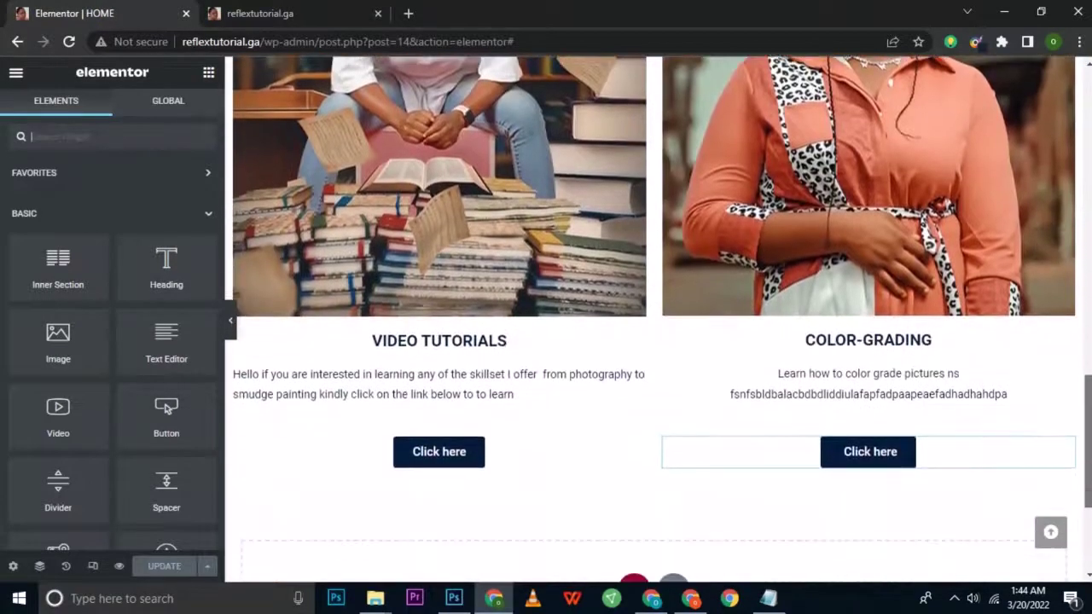
{"action": "scroll", "coordinate": [563, 555], "scroll_direction": "up", "scroll_amount": 5}
{"action": "scroll", "coordinate": [563, 555], "scroll_direction": "down", "scroll_amount": 5}
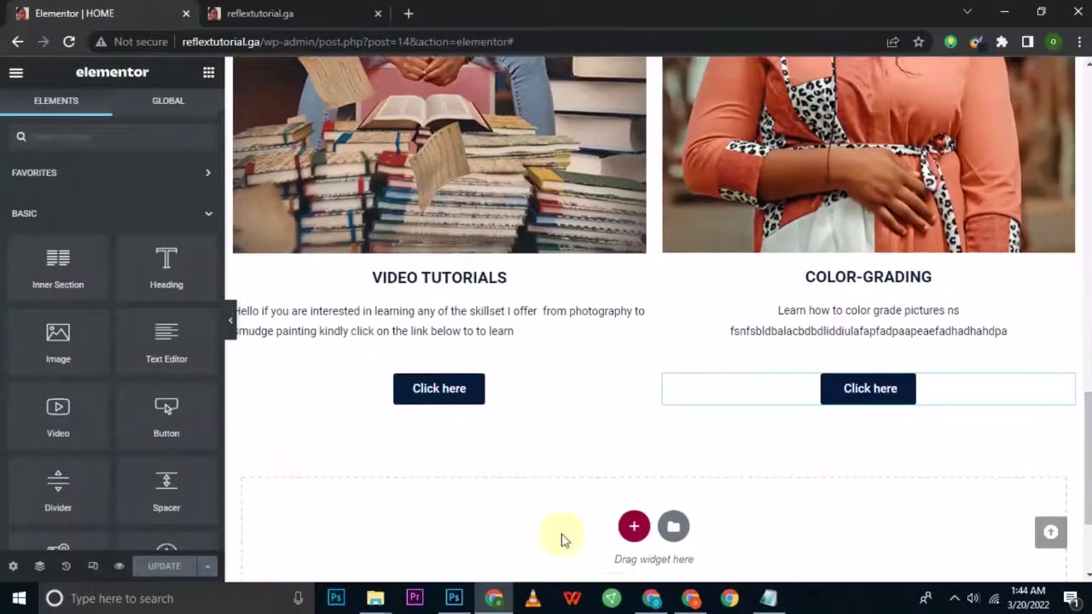
{"action": "left_click", "coordinate": [634, 526]}
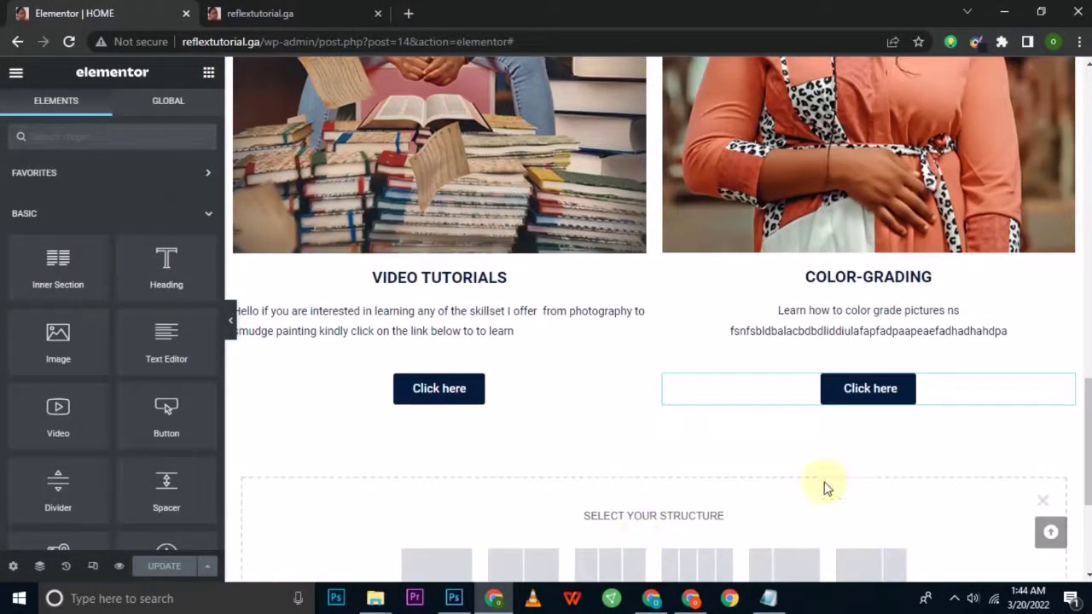
{"action": "left_click", "coordinate": [426, 560]}
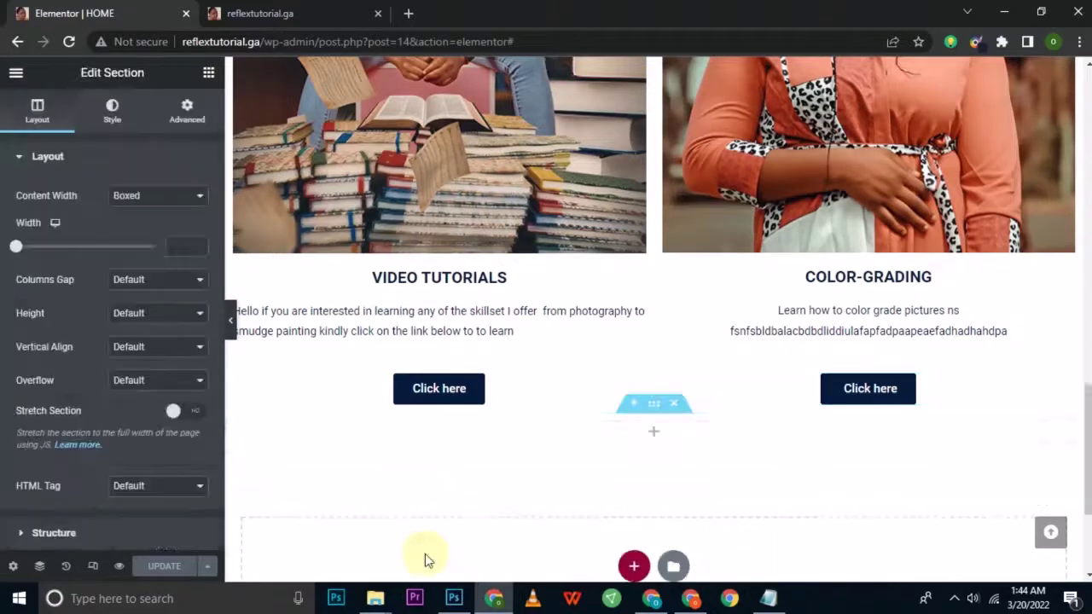
- Return the panel to the Elements widget list and scroll back up to the services section
{"action": "left_click", "coordinate": [208, 72]}
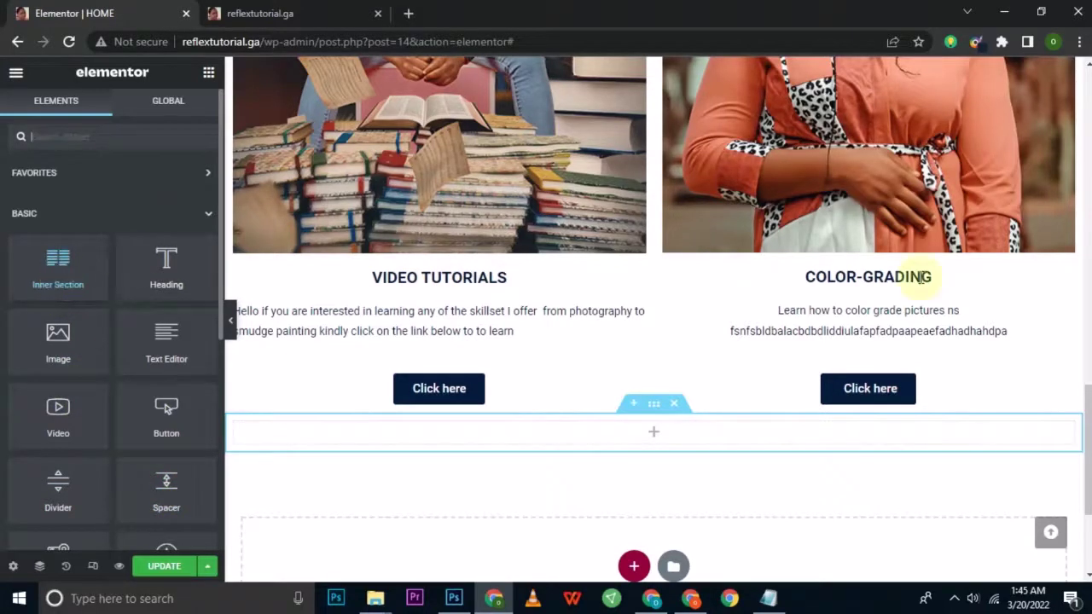
{"action": "left_click_drag", "start_coordinate": [1086, 447], "coordinate": [1086, 213]}
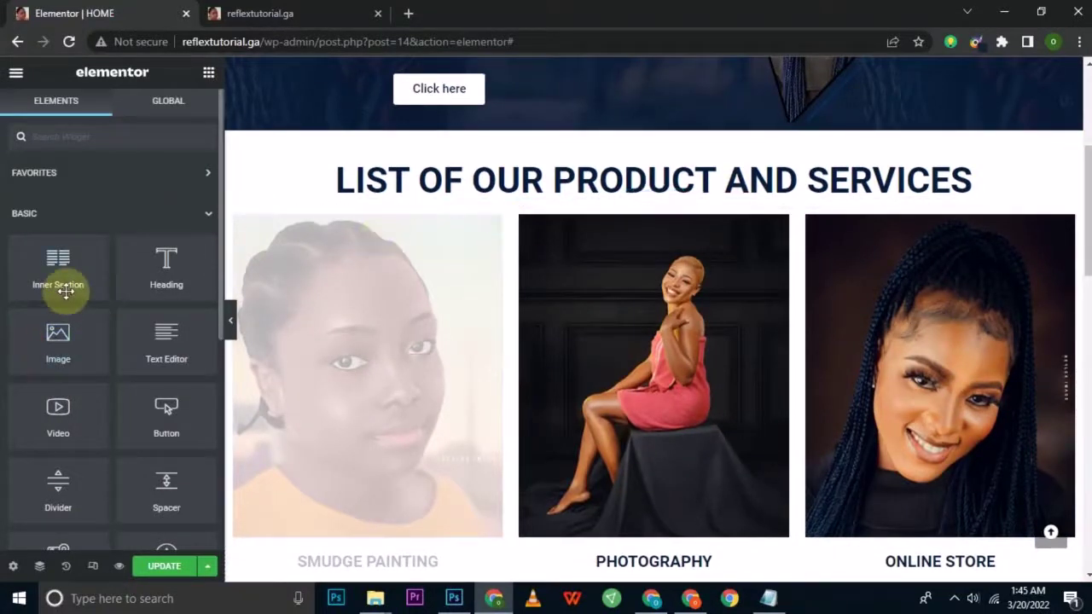
{"action": "left_click_drag", "start_coordinate": [65, 291], "coordinate": [430, 223]}
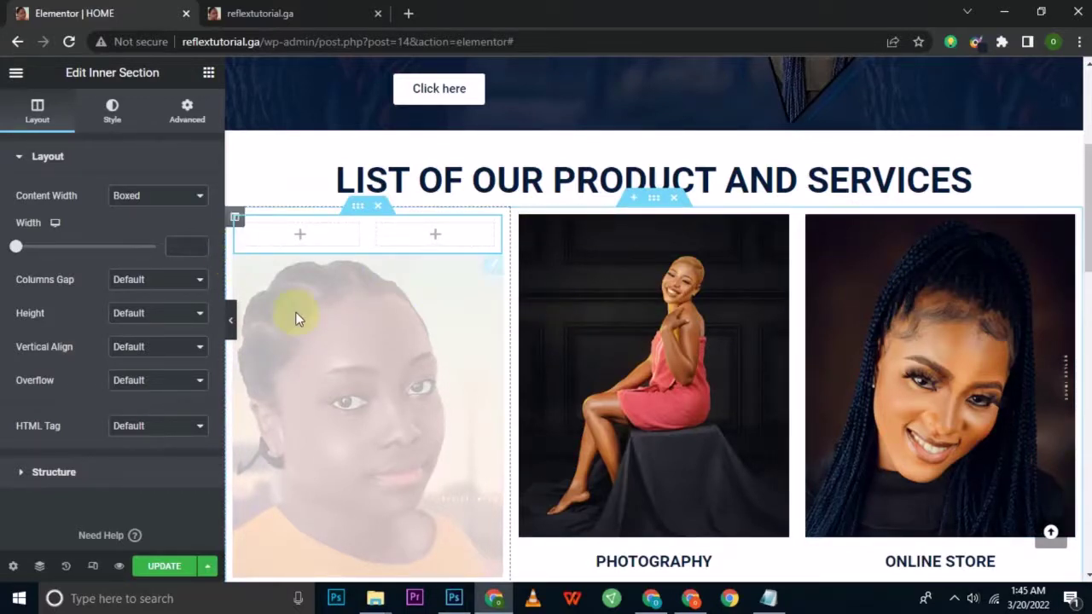
{"action": "key", "text": "Delete"}
{"action": "scroll", "coordinate": [298, 311], "scroll_direction": "down", "scroll_amount": 5}
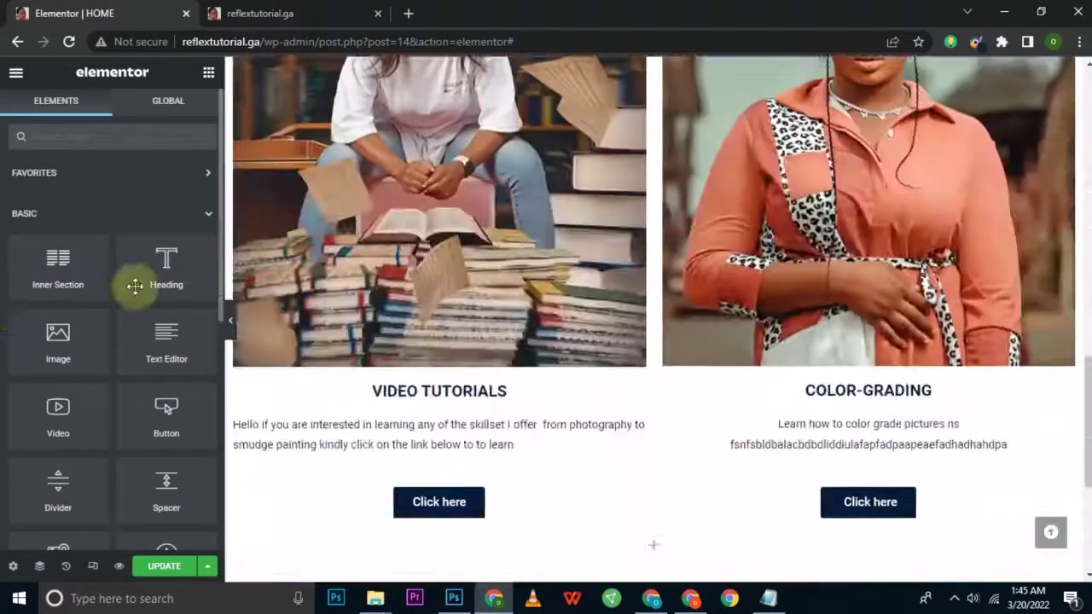
{"action": "scroll", "coordinate": [829, 263], "scroll_direction": "down", "scroll_amount": 3}
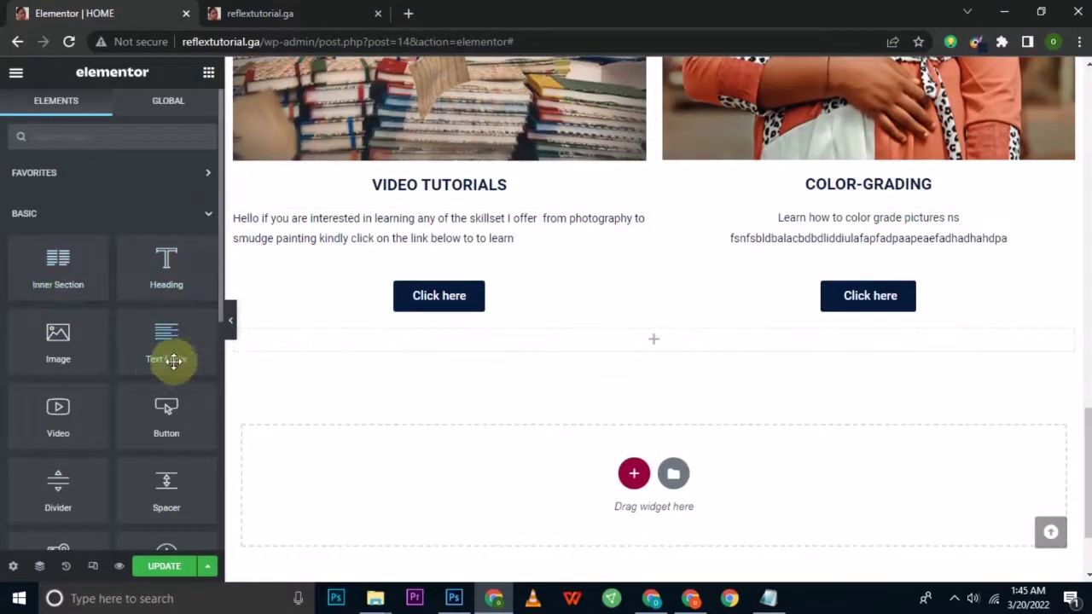
- Drop a Video widget into the empty section and check its YouTube source
{"action": "left_click_drag", "start_coordinate": [60, 418], "coordinate": [668, 332]}
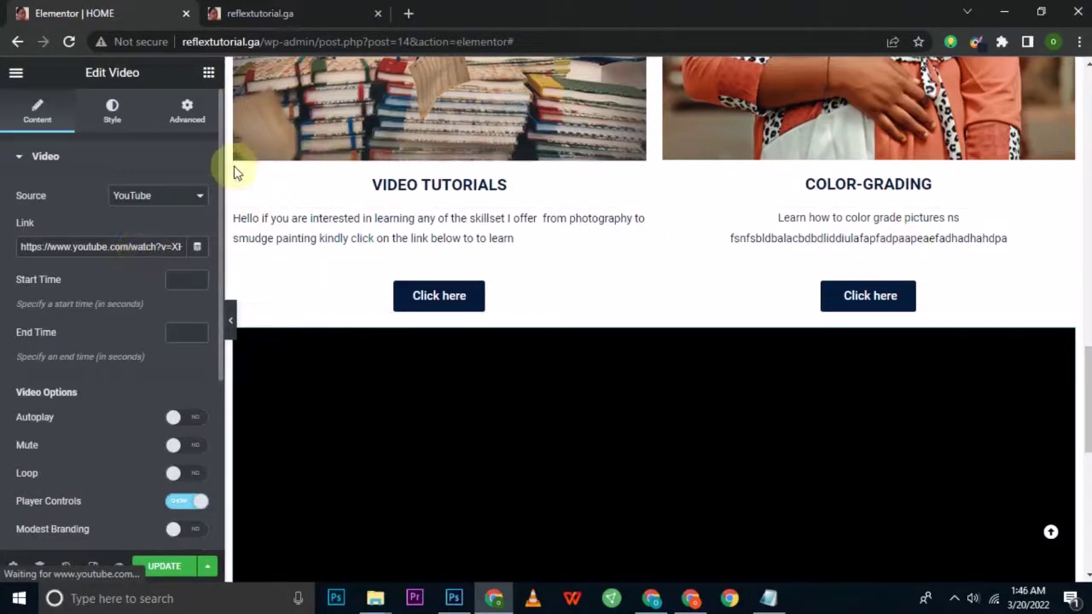
{"action": "left_click", "coordinate": [192, 198]}
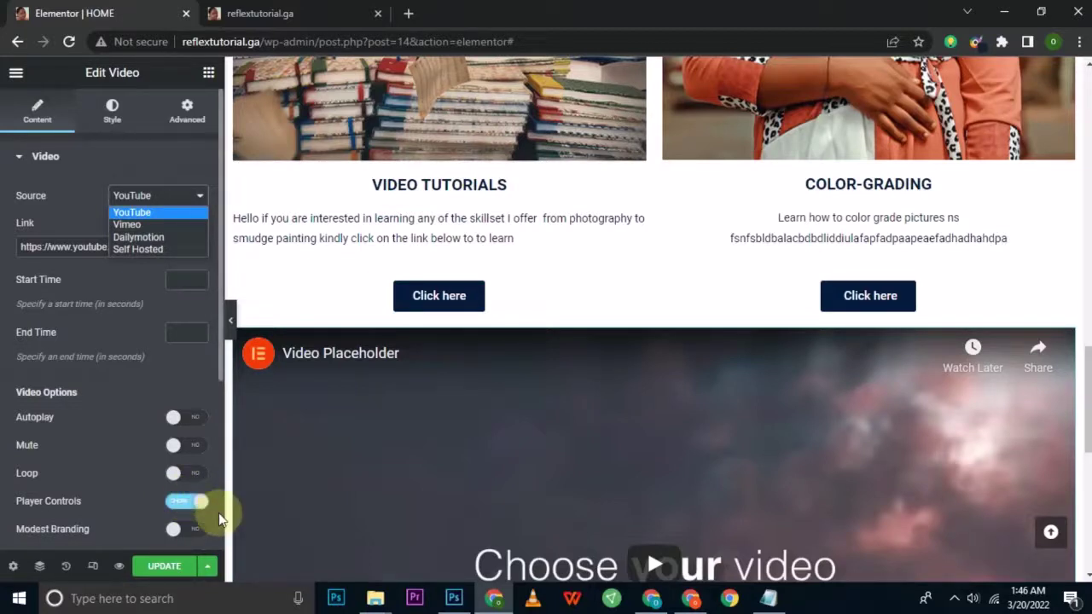
- Keep the video's 16:9 aspect ratio and default advanced settings, then return to the widgets
{"action": "left_click", "coordinate": [113, 111]}
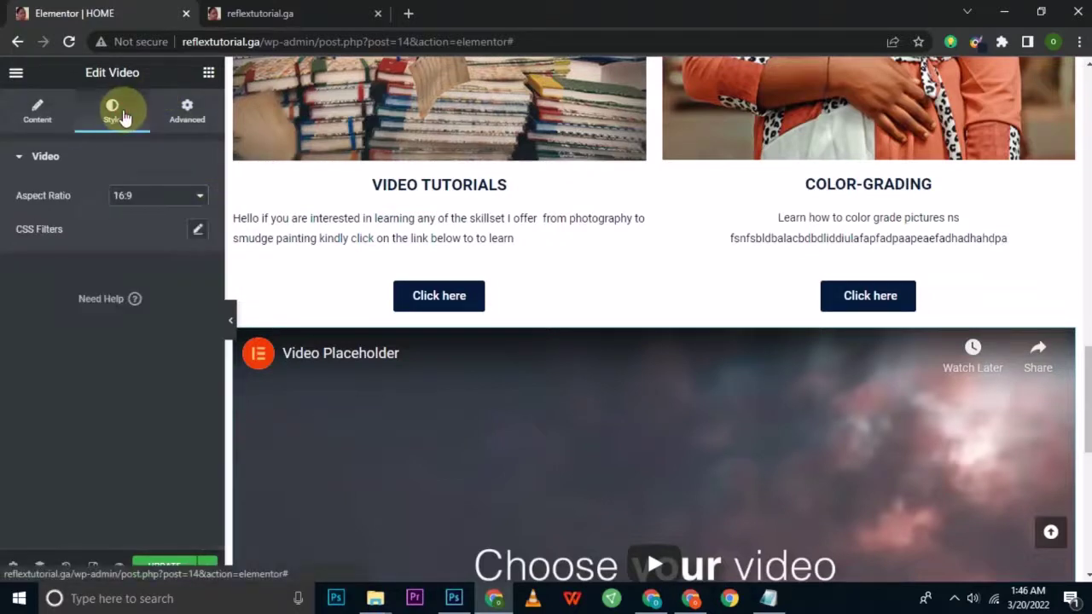
{"action": "left_click", "coordinate": [172, 205]}
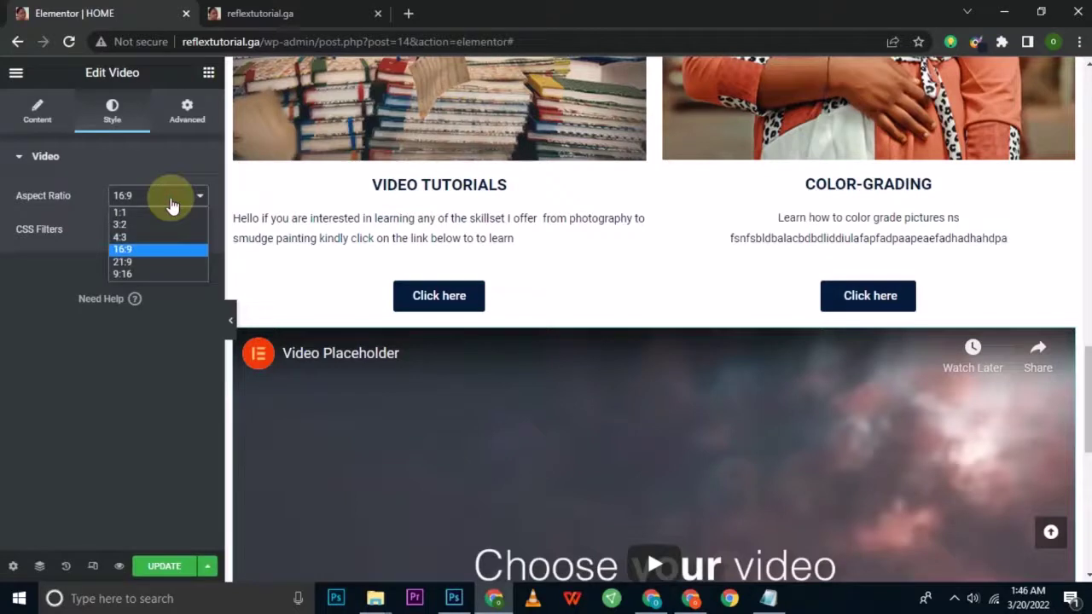
{"action": "left_click", "coordinate": [161, 156]}
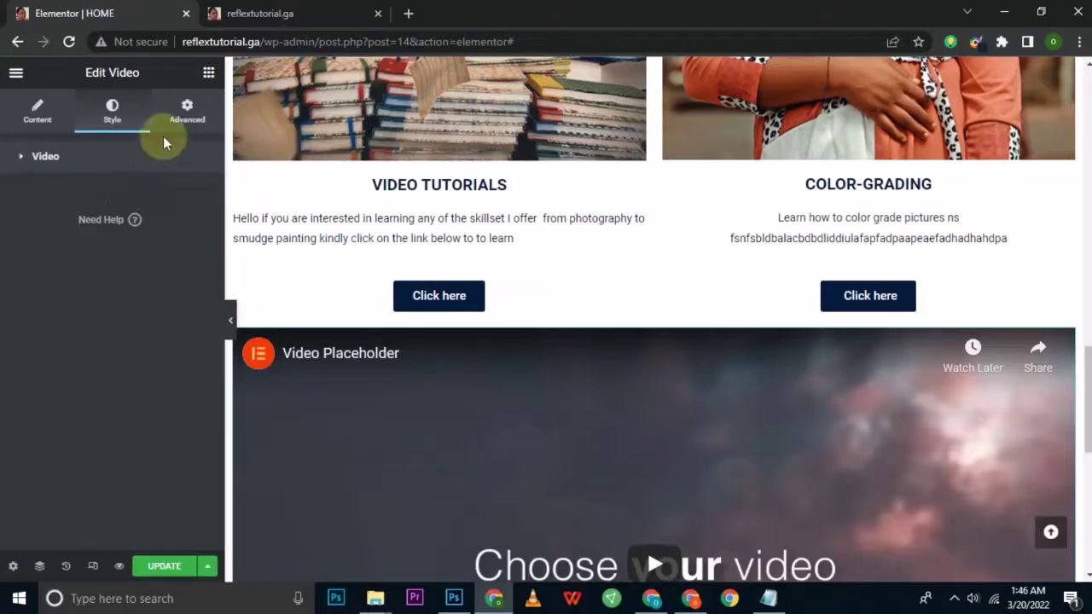
{"action": "double_click", "coordinate": [182, 120]}
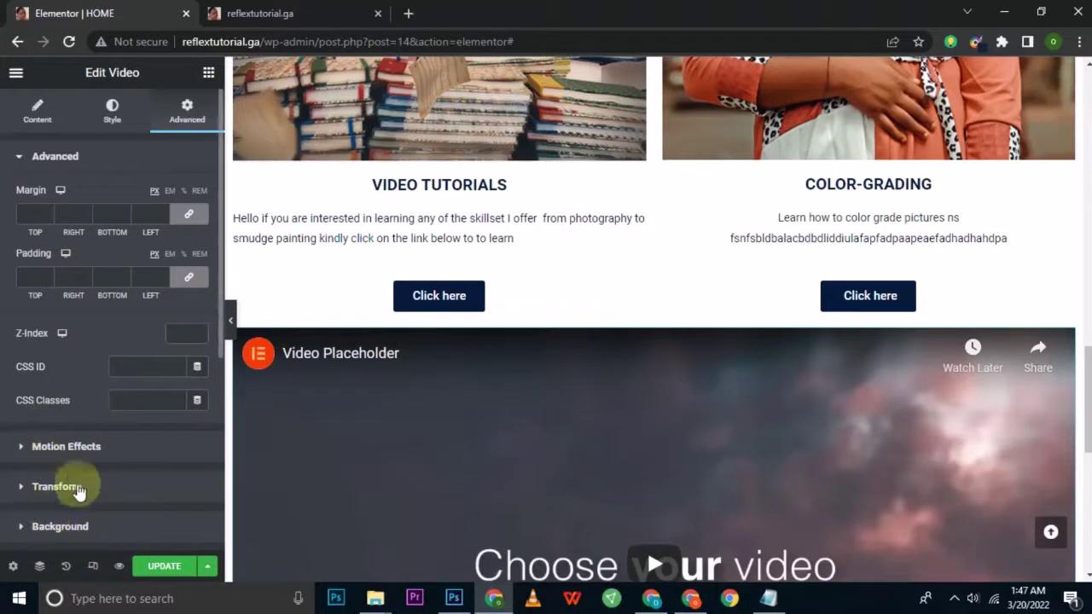
{"action": "left_click", "coordinate": [208, 73]}
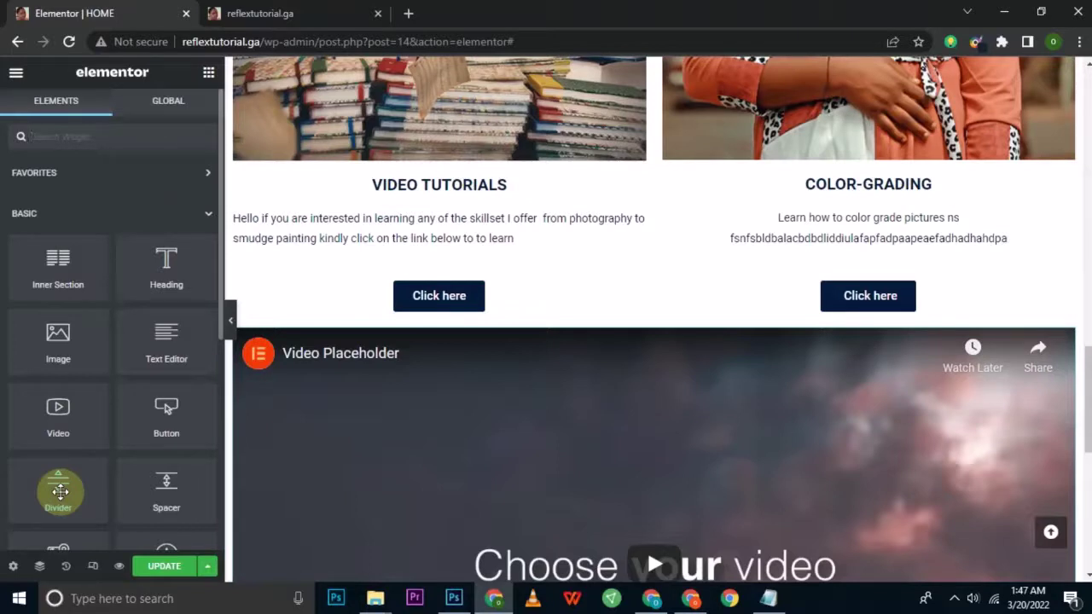
{"action": "left_click_drag", "start_coordinate": [59, 491], "coordinate": [431, 156]}
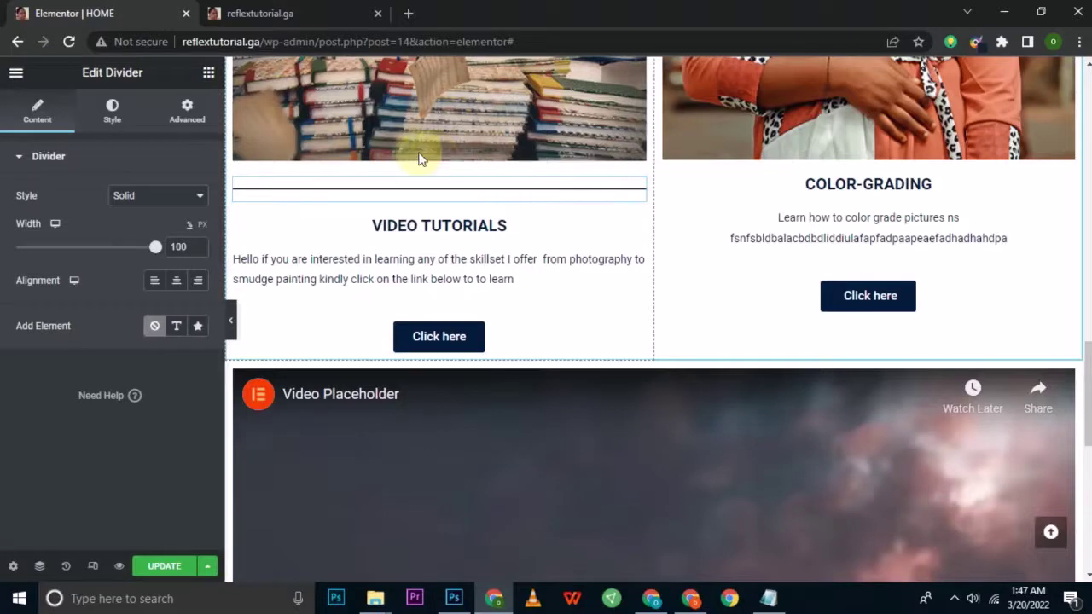
{"action": "key", "text": "Delete"}
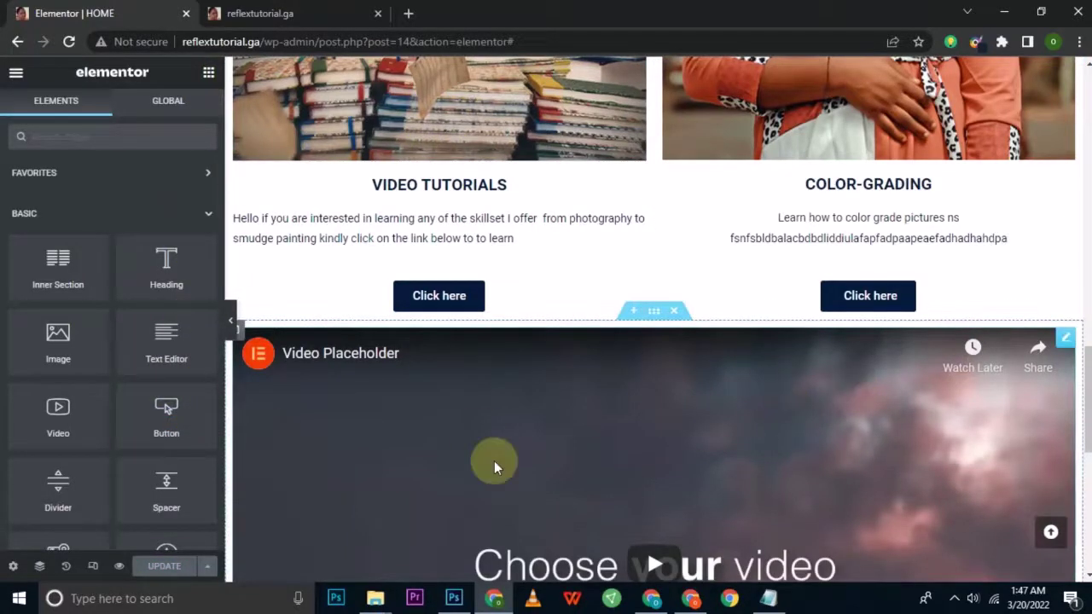
- Place a Google Maps widget in the empty section below the video
{"action": "left_click", "coordinate": [162, 218]}
{"action": "left_click", "coordinate": [162, 217]}
{"action": "scroll", "coordinate": [162, 215], "scroll_direction": "down", "scroll_amount": 3}
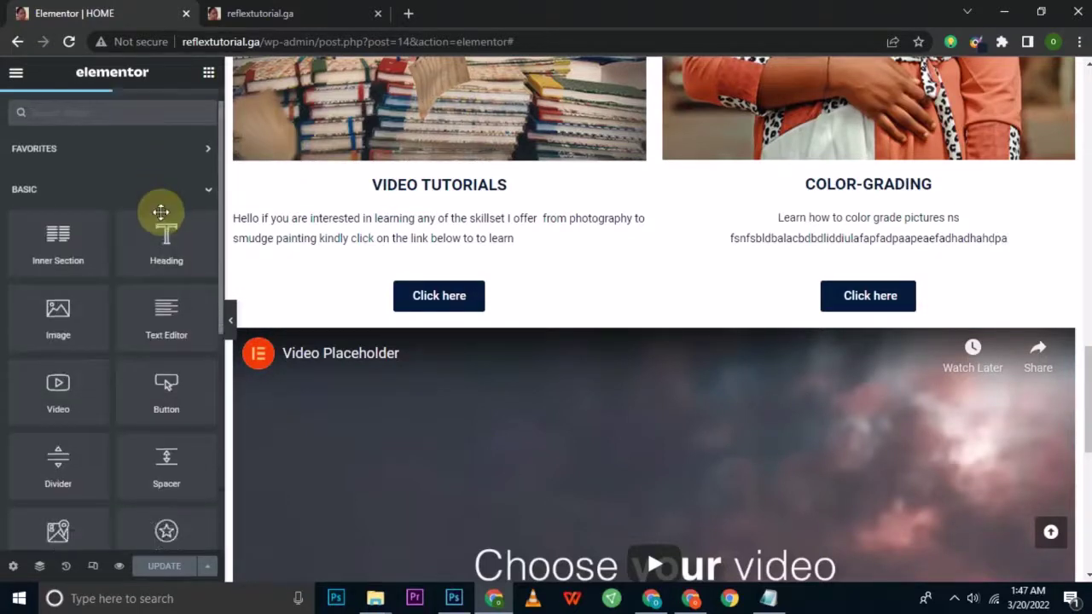
{"action": "scroll", "coordinate": [161, 212], "scroll_direction": "down", "scroll_amount": 1}
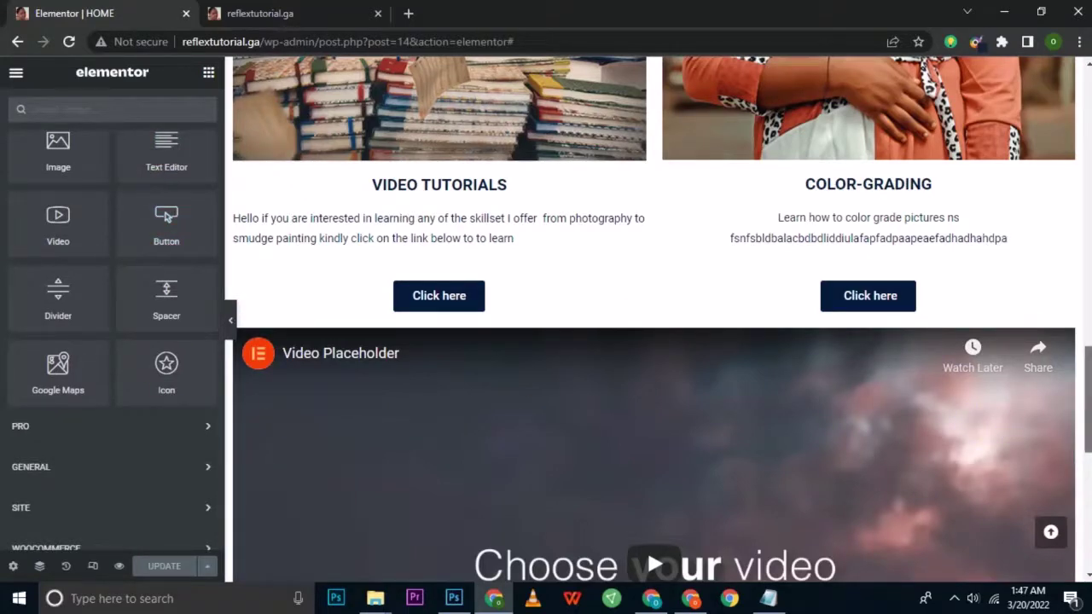
{"action": "scroll", "coordinate": [1002, 429], "scroll_direction": "down", "scroll_amount": 5}
{"action": "scroll", "coordinate": [653, 316], "scroll_direction": "down", "scroll_amount": 1}
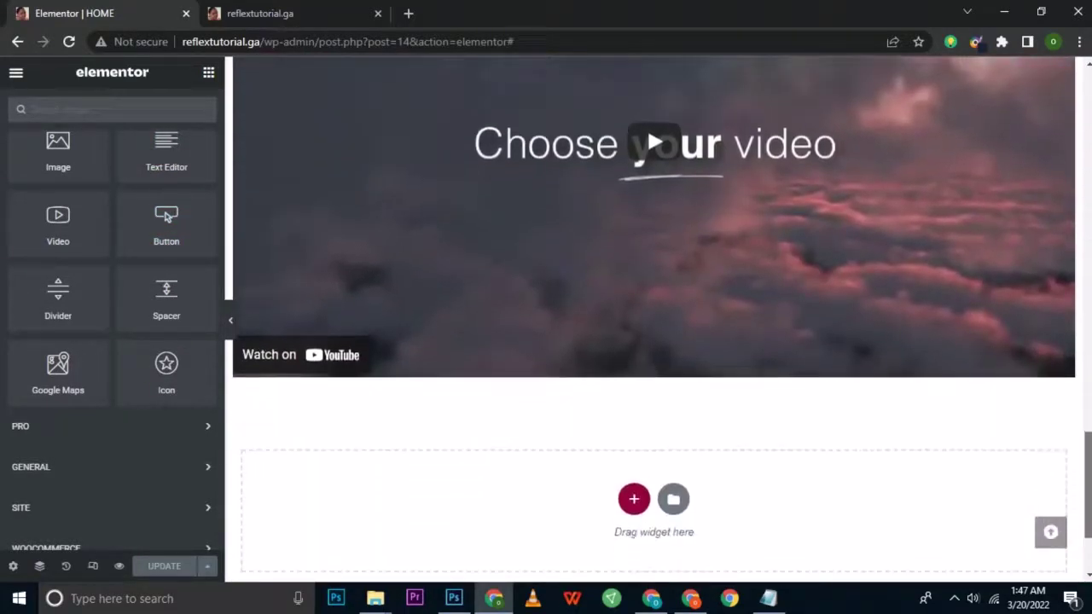
{"action": "scroll", "coordinate": [1085, 440], "scroll_direction": "down", "scroll_amount": 3}
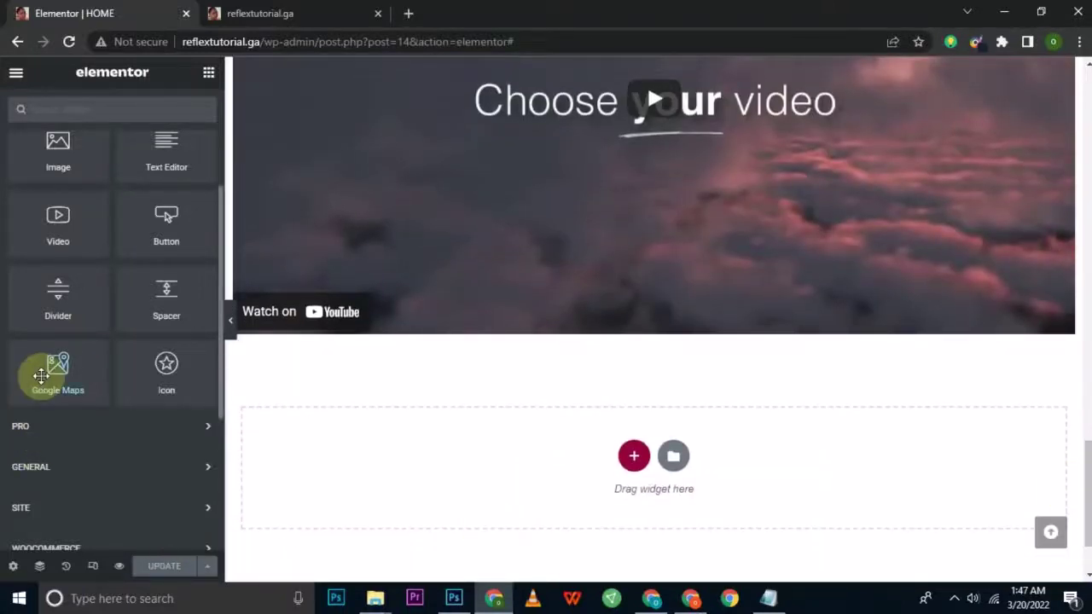
{"action": "left_click_drag", "start_coordinate": [41, 375], "coordinate": [628, 457]}
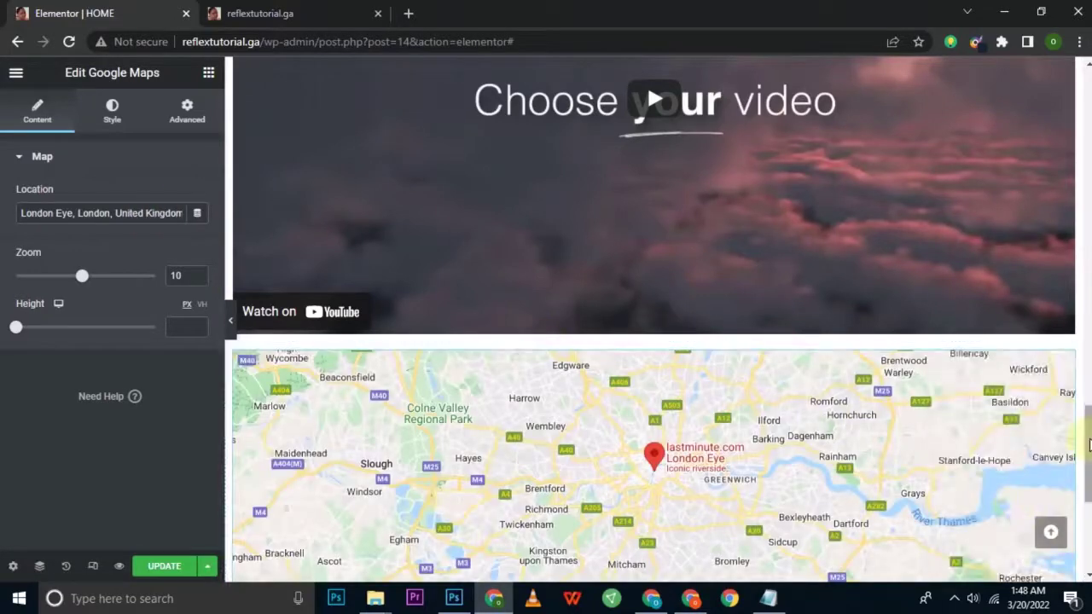
- Test the map's zoom in and out, and set its height to 386 px
{"action": "left_click_drag", "start_coordinate": [1088, 444], "coordinate": [1088, 467]}
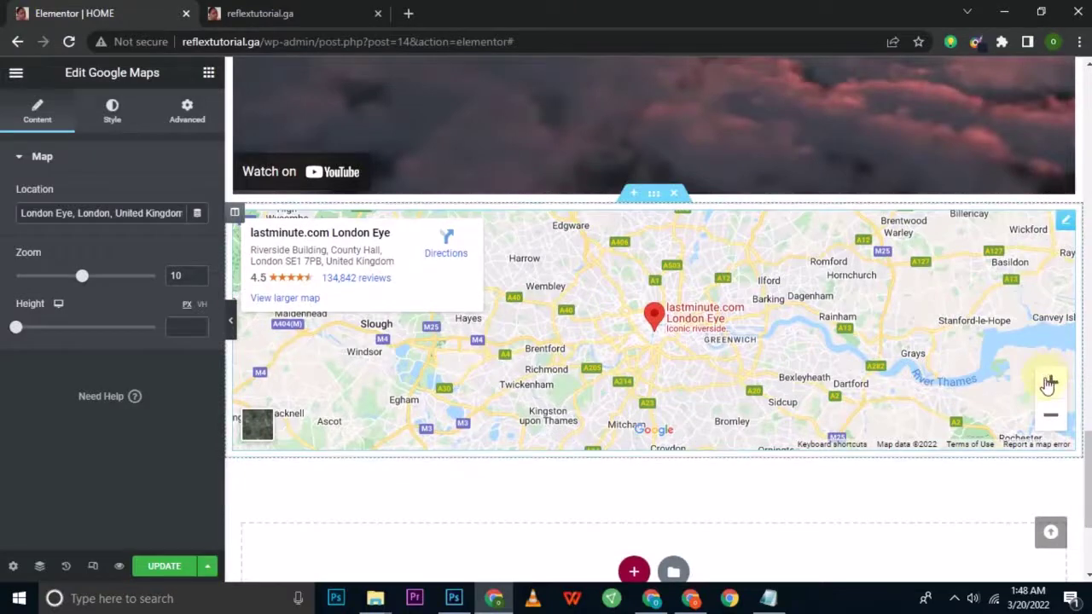
{"action": "left_click", "coordinate": [1049, 383]}
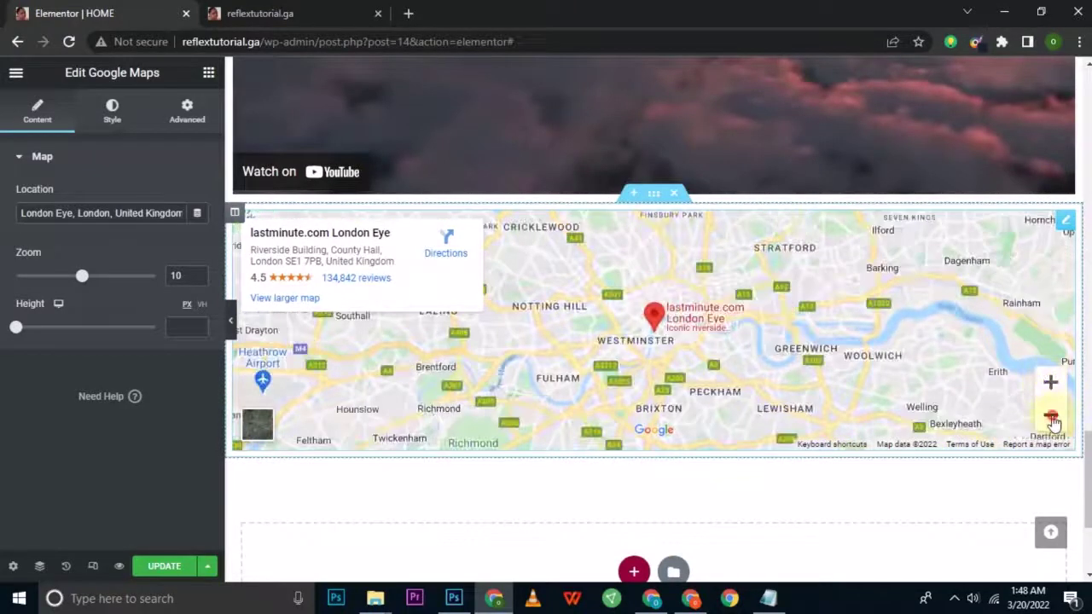
{"action": "left_click", "coordinate": [1051, 419]}
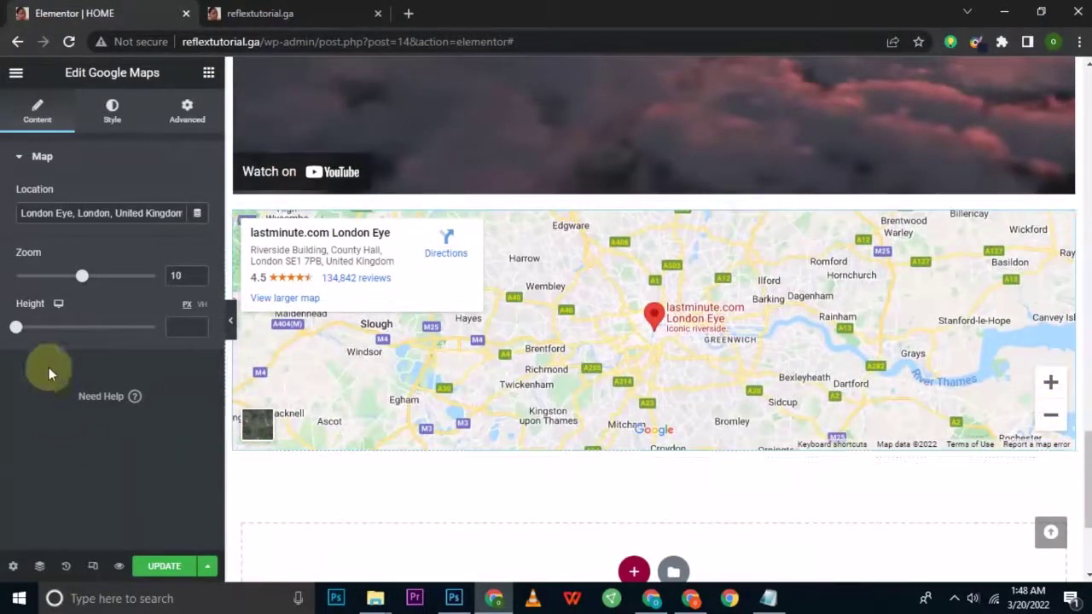
{"action": "left_click_drag", "start_coordinate": [17, 330], "coordinate": [51, 335]}
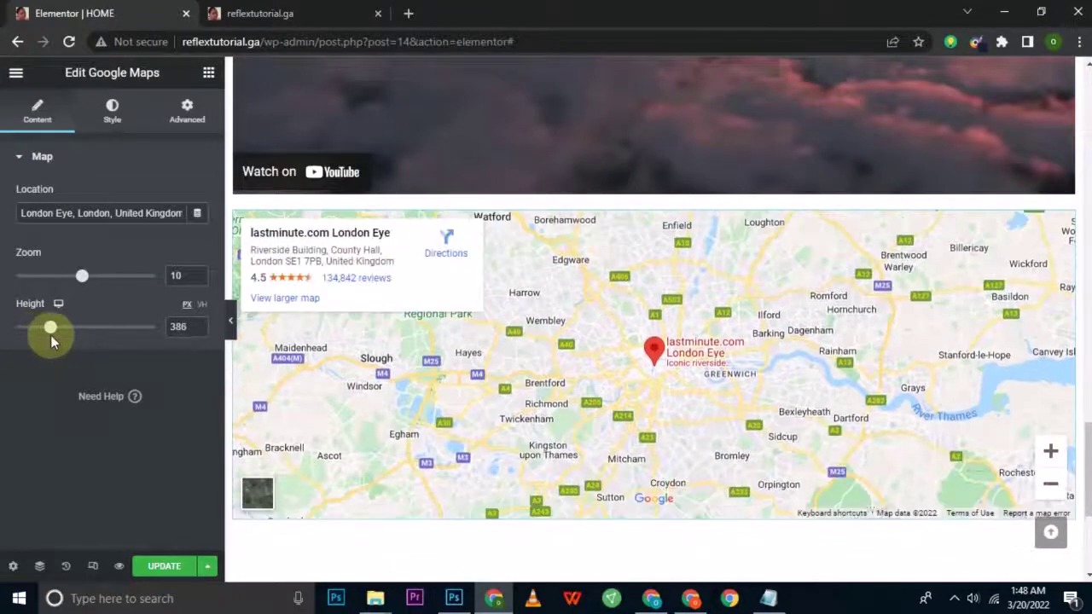
{"action": "left_click", "coordinate": [208, 75]}
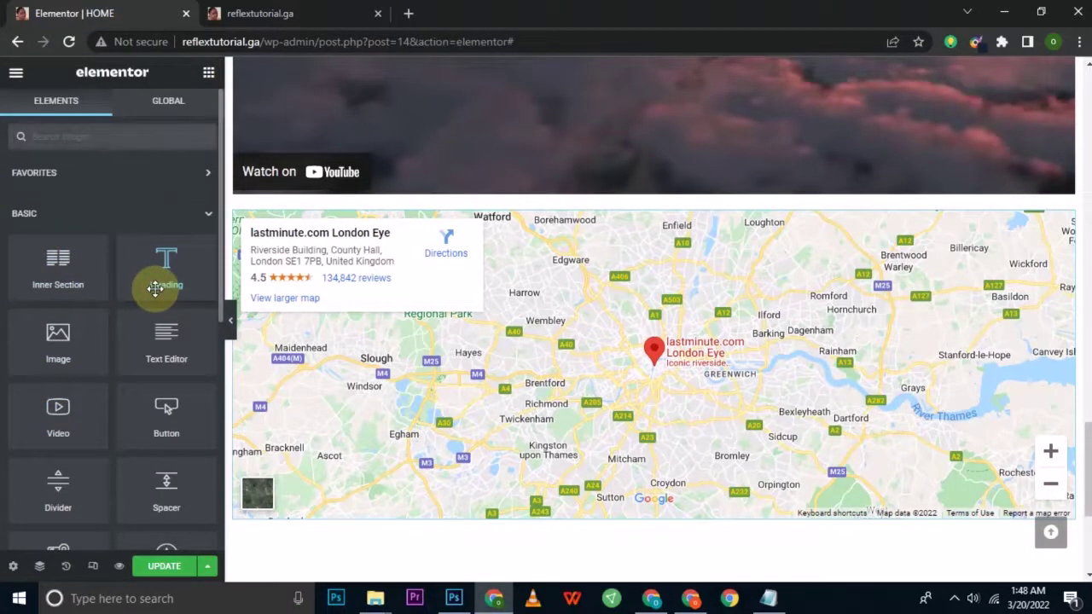
- Drag an Icon widget, showing the default star, onto the page above the Google Map
{"action": "scroll", "coordinate": [155, 289], "scroll_direction": "down", "scroll_amount": 3}
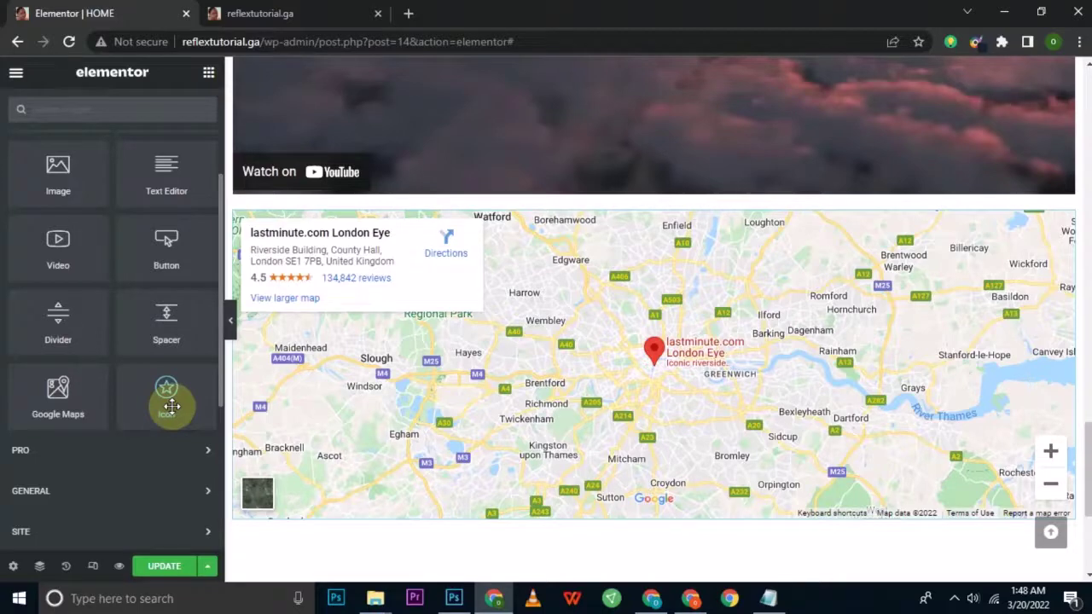
{"action": "left_click_drag", "start_coordinate": [171, 406], "coordinate": [629, 220]}
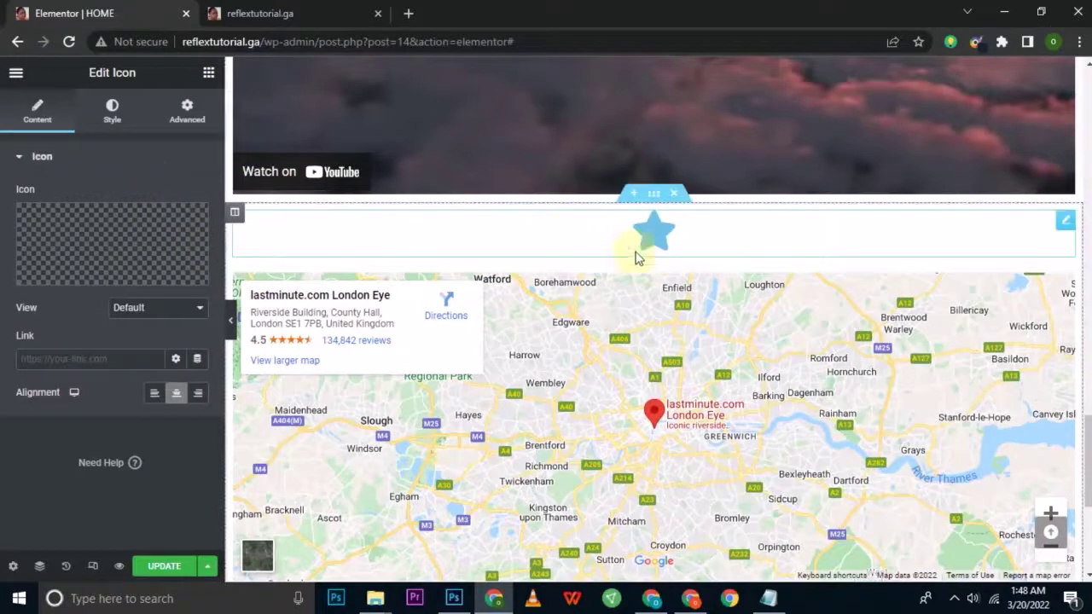
- Swap the star for the third Truck icon from the Icon Library
{"action": "mouse_move", "coordinate": [100, 268]}
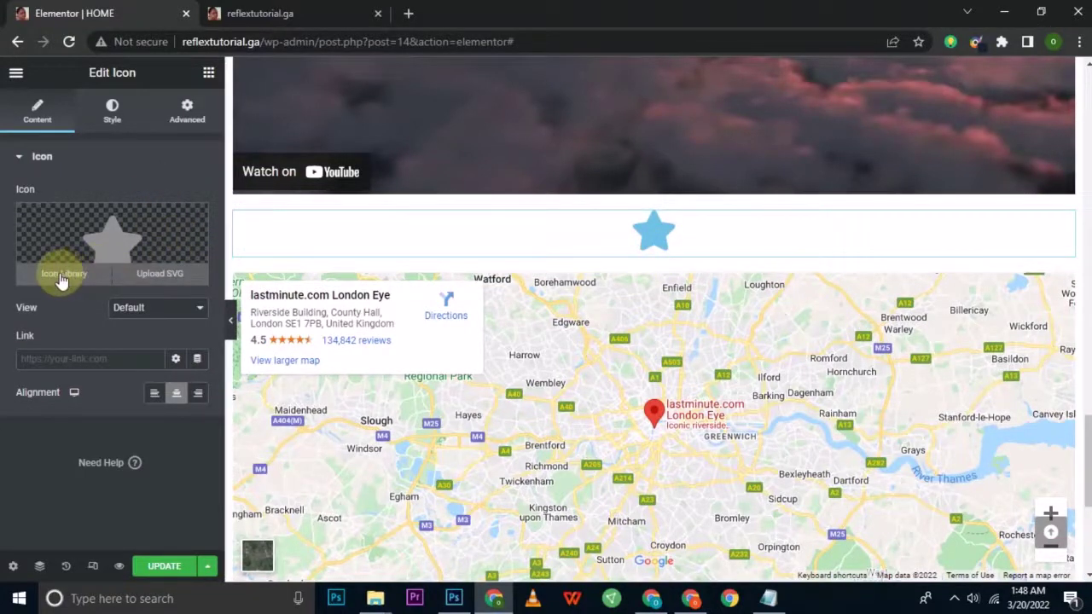
{"action": "left_click", "coordinate": [62, 277]}
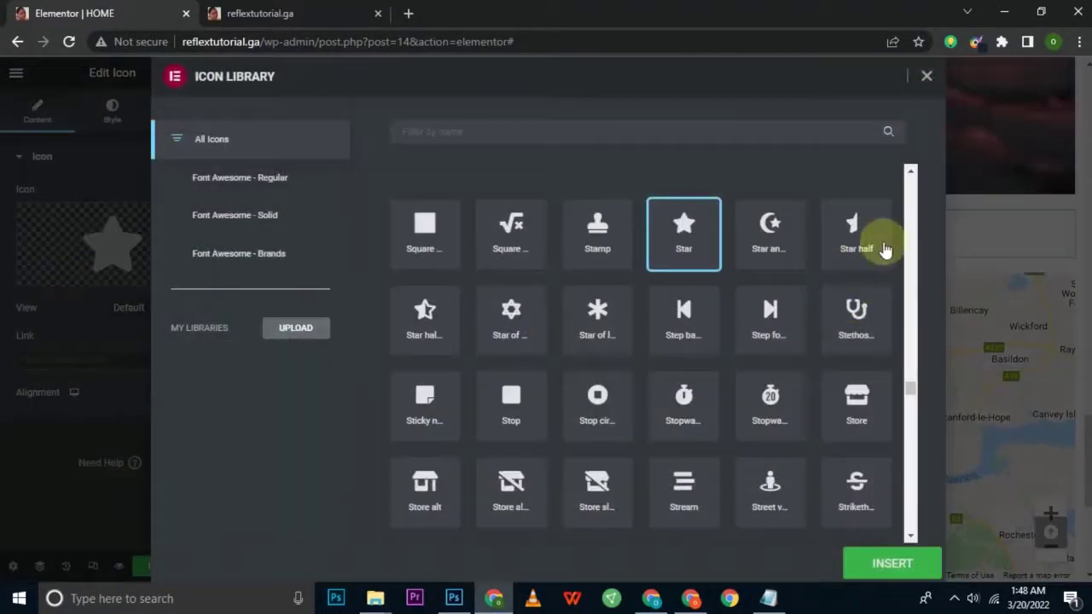
{"action": "mouse_move", "coordinate": [910, 391]}
{"action": "left_mouse_down"}
{"action": "mouse_move", "coordinate": [918, 459]}
{"action": "mouse_move", "coordinate": [910, 381]}
{"action": "left_mouse_up"}
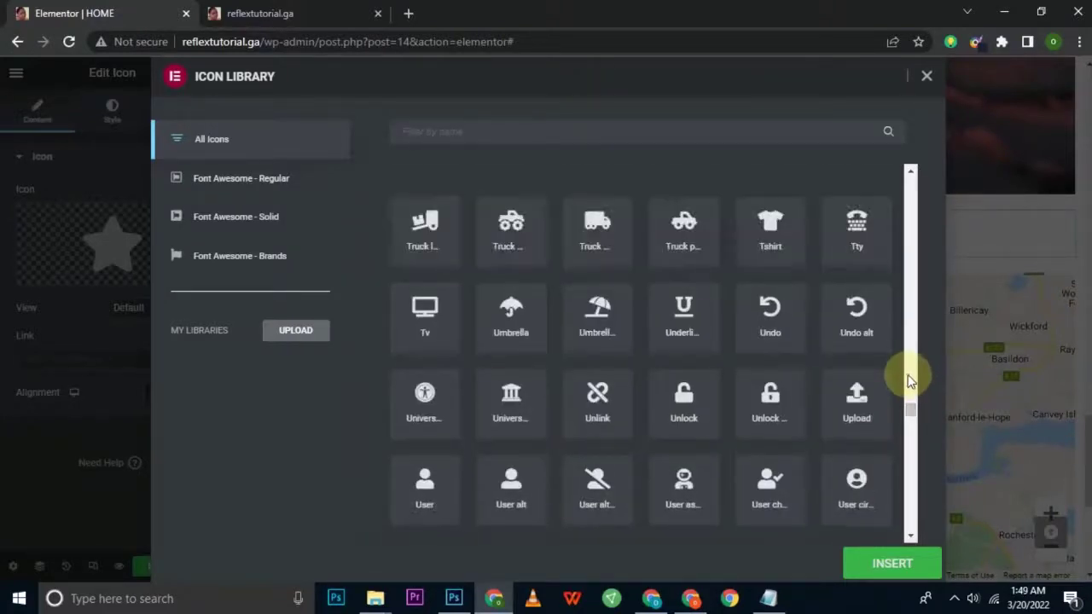
{"action": "left_click", "coordinate": [627, 230]}
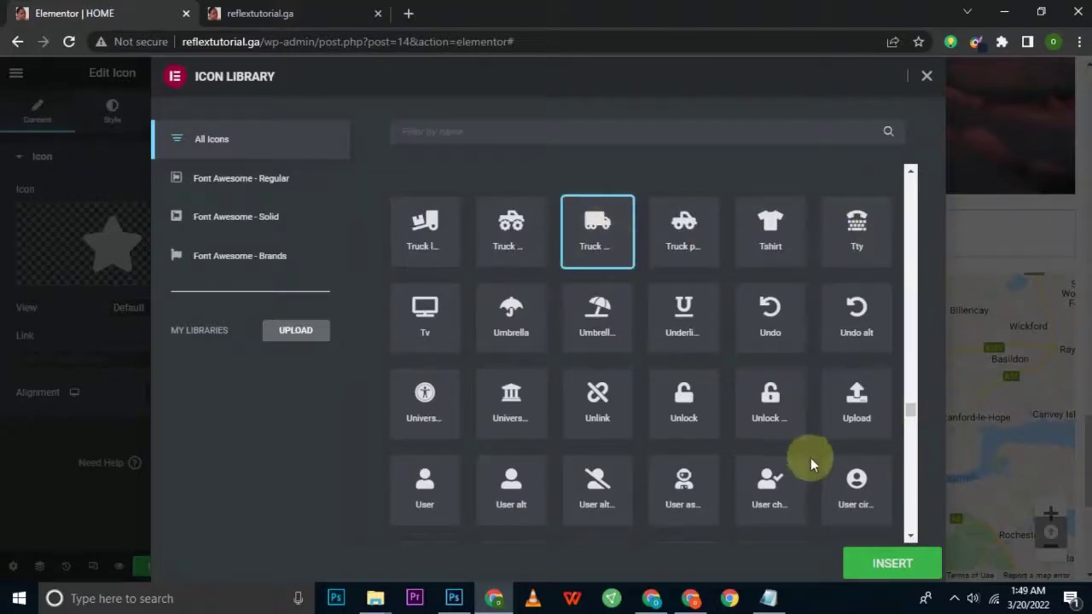
{"action": "left_click", "coordinate": [874, 559]}
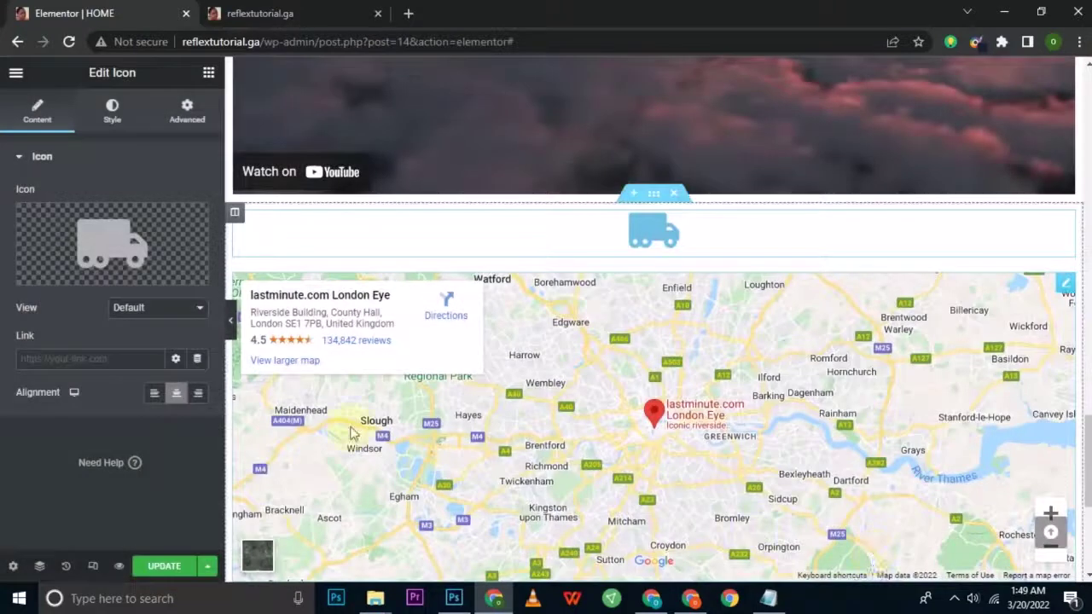
- Try the Framed and Stacked icon views, settle on Default, and show the Style settings
{"action": "left_click", "coordinate": [167, 312]}
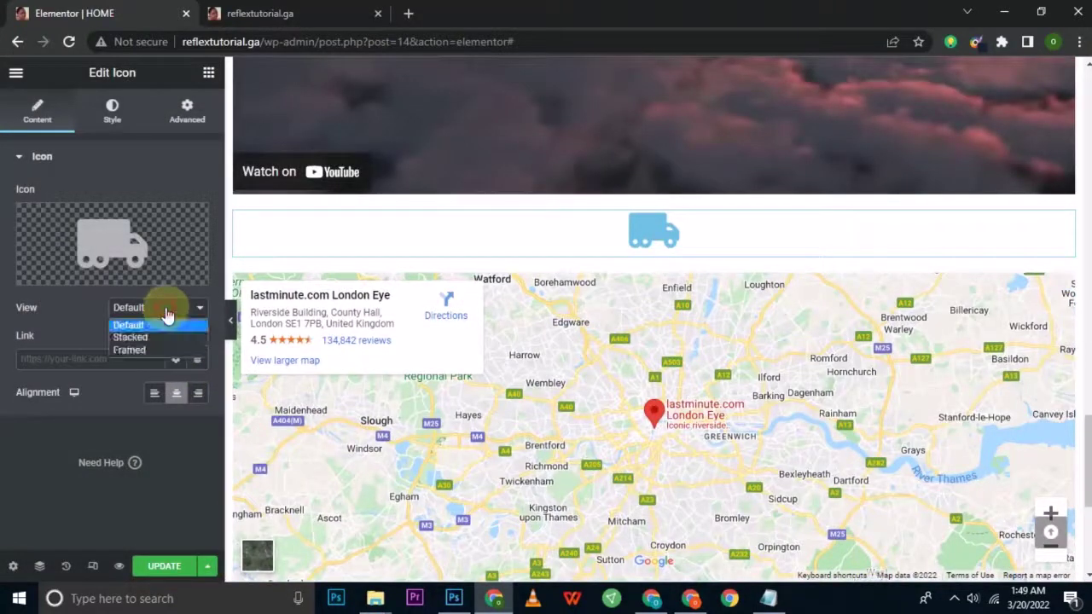
{"action": "left_click", "coordinate": [163, 349]}
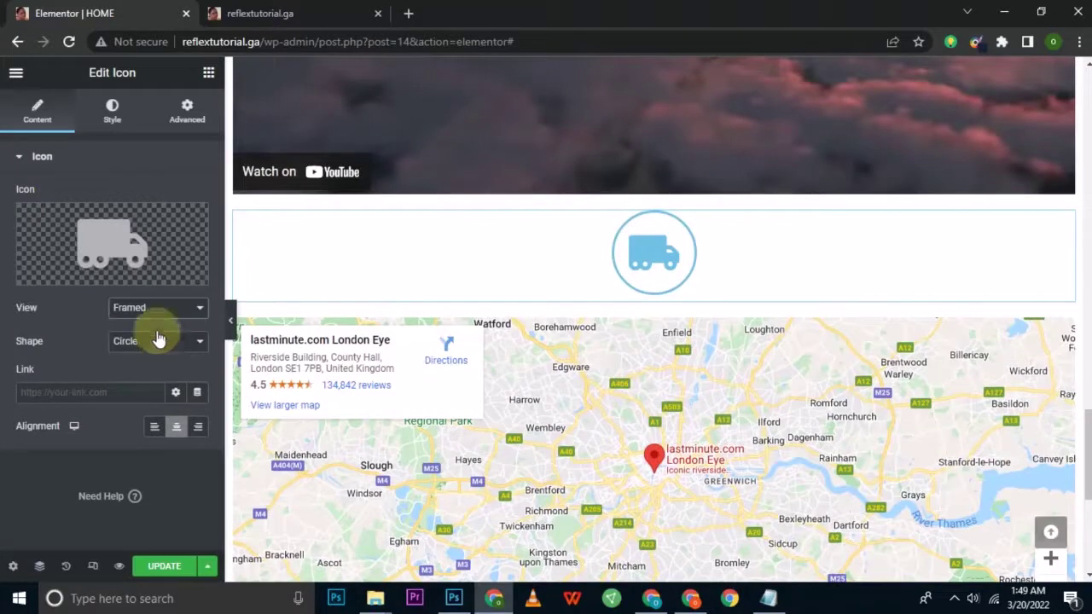
{"action": "left_click", "coordinate": [149, 308]}
{"action": "left_click", "coordinate": [152, 338]}
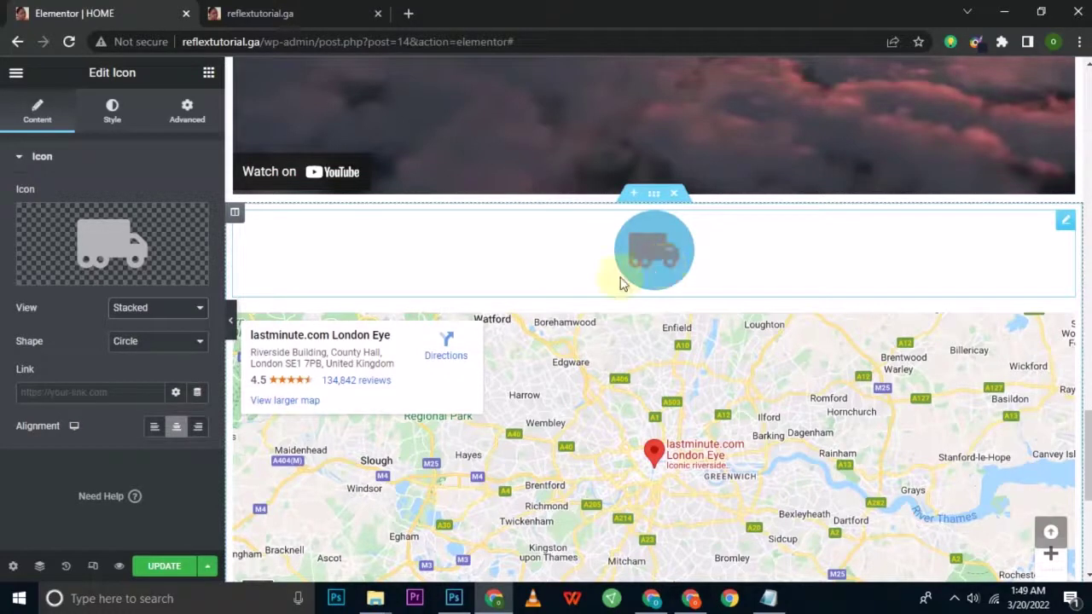
{"action": "left_click", "coordinate": [143, 308]}
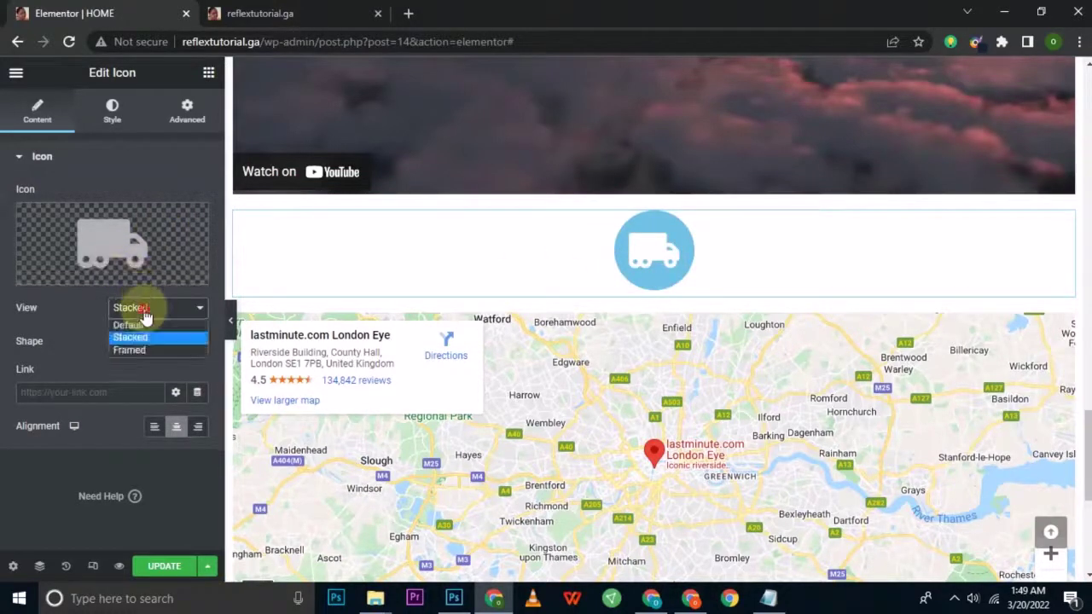
{"action": "left_click", "coordinate": [152, 324]}
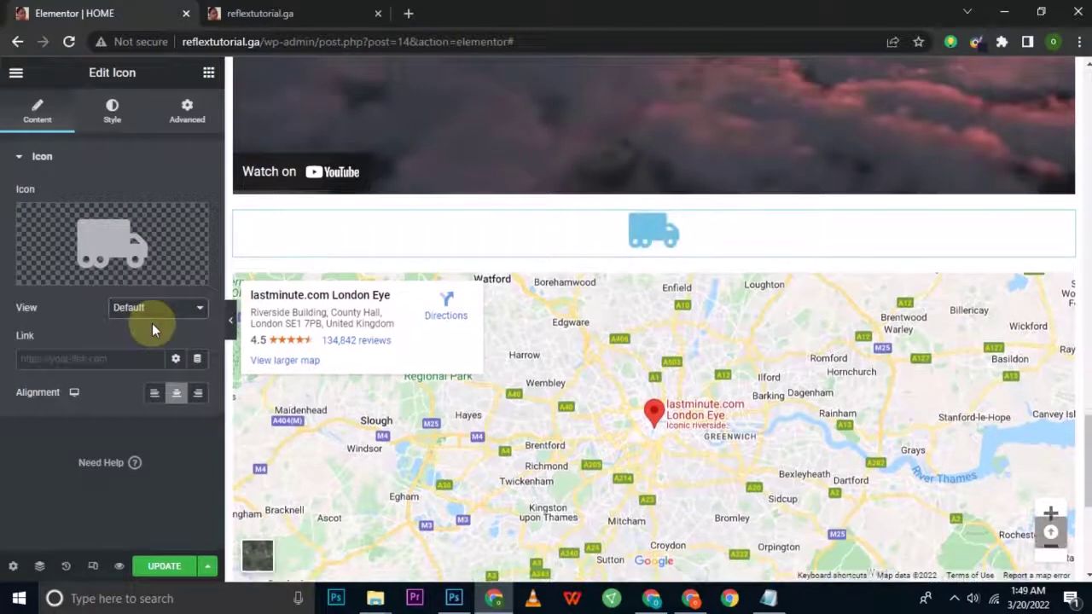
{"action": "left_click", "coordinate": [113, 109]}
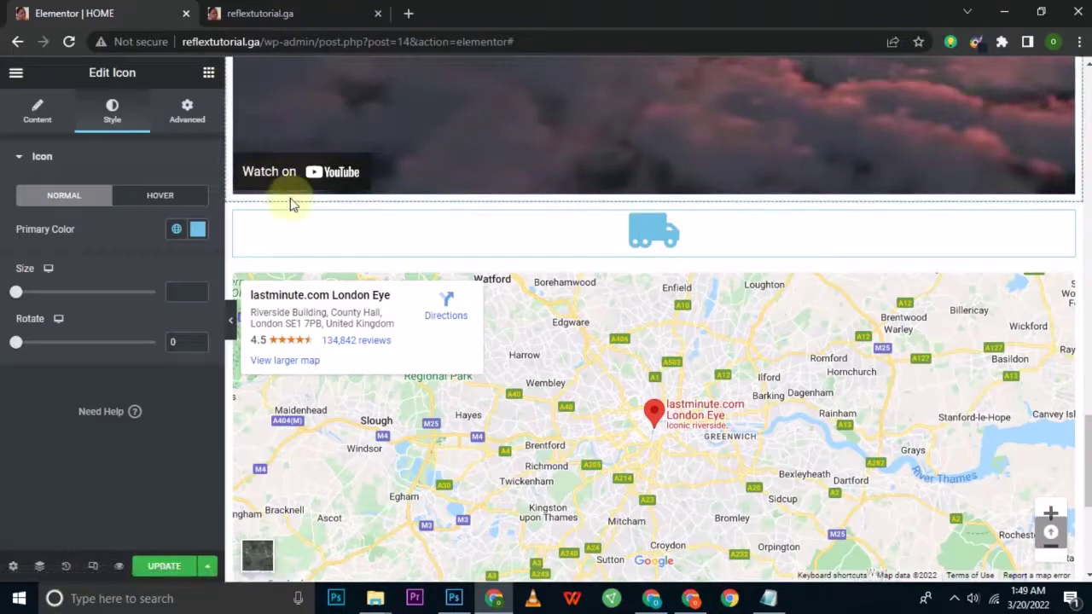
- Back in the widget list, browse WooCommerce and Site, then expand the General category
{"action": "left_click", "coordinate": [208, 75]}
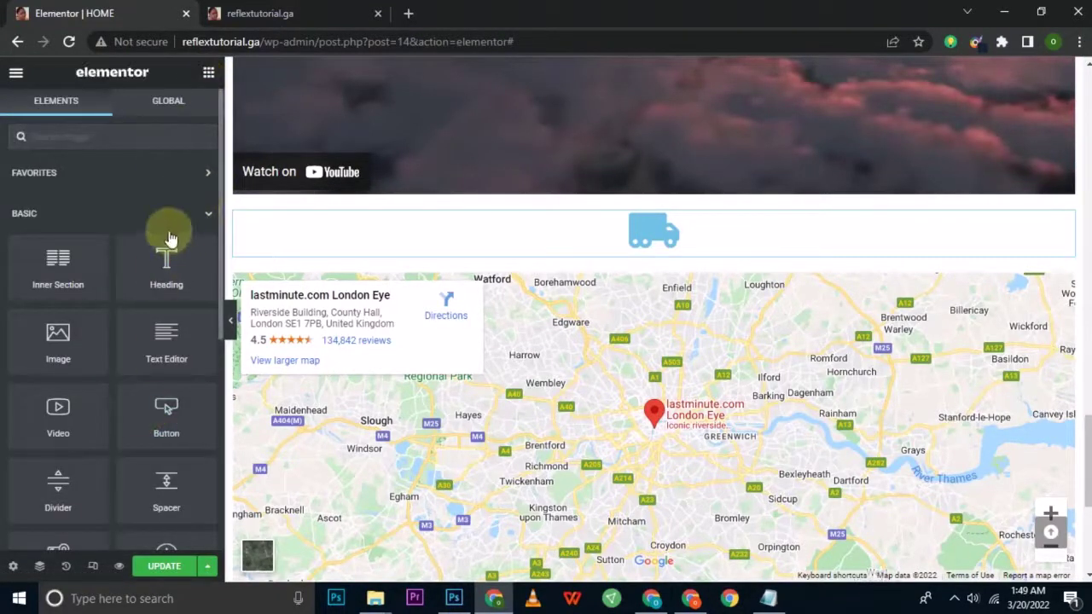
{"action": "scroll", "coordinate": [143, 298], "scroll_direction": "down", "scroll_amount": 5}
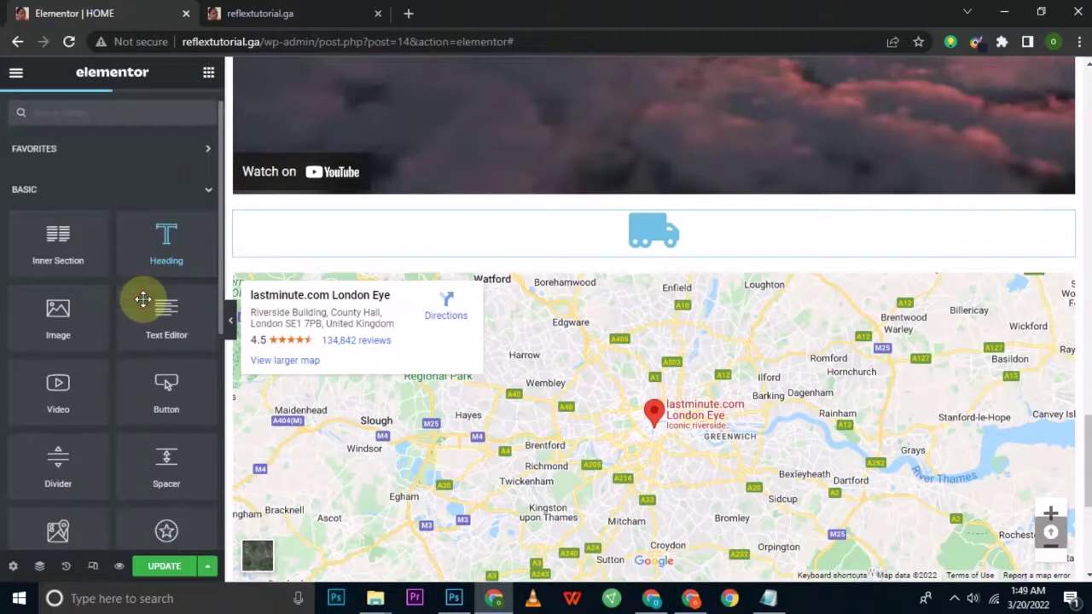
{"action": "scroll", "coordinate": [145, 305], "scroll_direction": "up", "scroll_amount": 1}
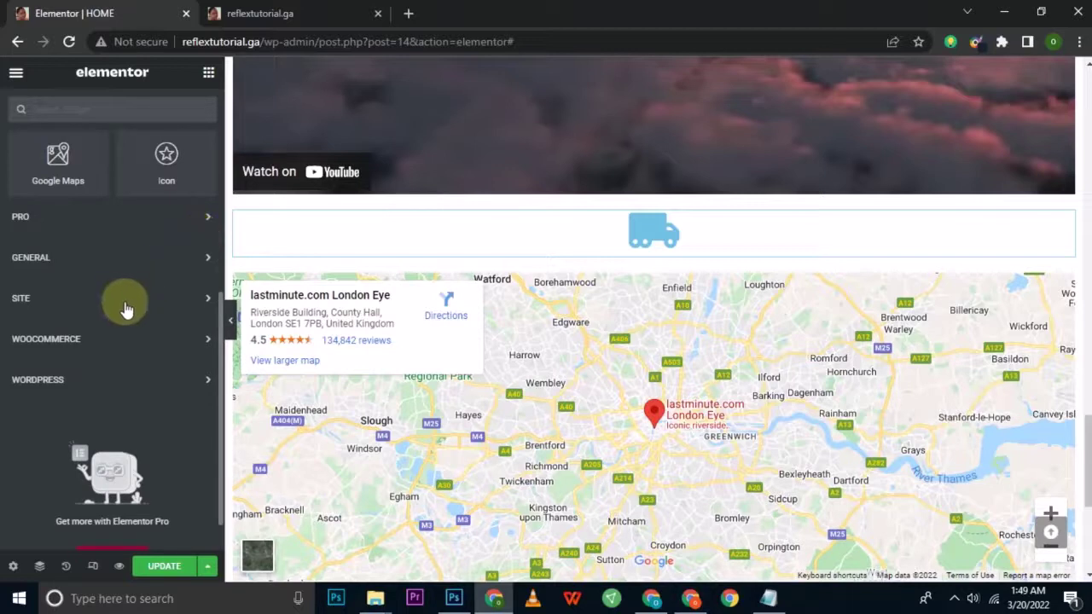
{"action": "left_click", "coordinate": [174, 344]}
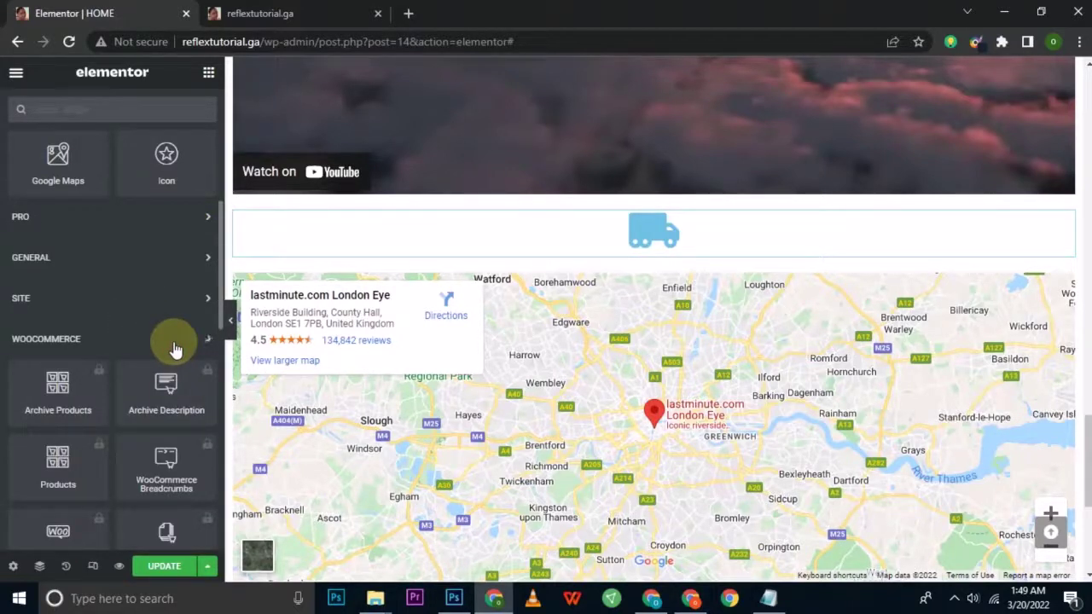
{"action": "left_click", "coordinate": [174, 345]}
{"action": "left_click", "coordinate": [174, 313]}
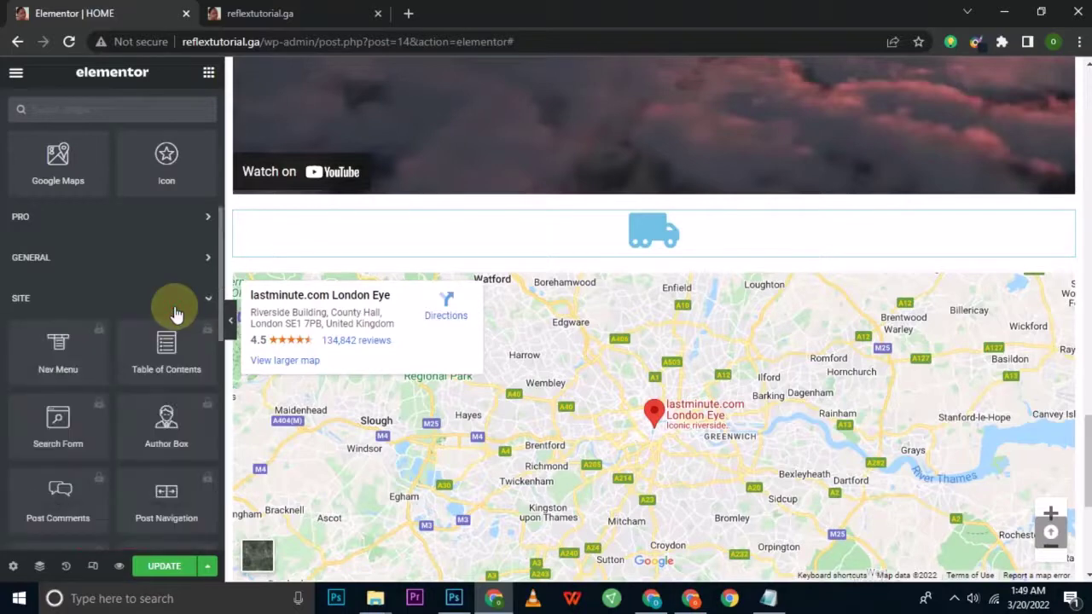
{"action": "left_click", "coordinate": [175, 309]}
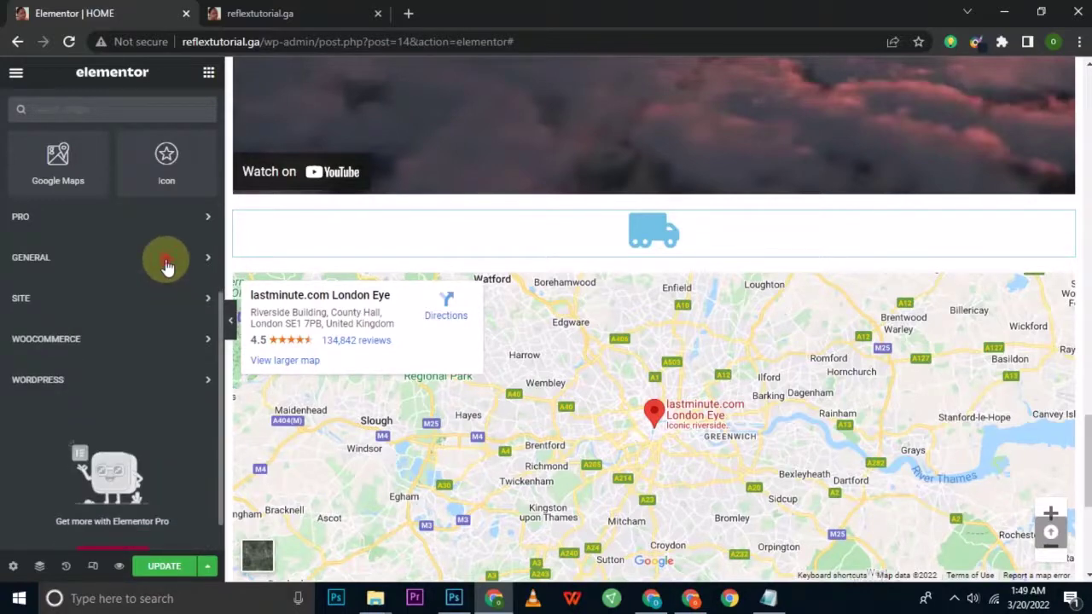
{"action": "left_click", "coordinate": [167, 260]}
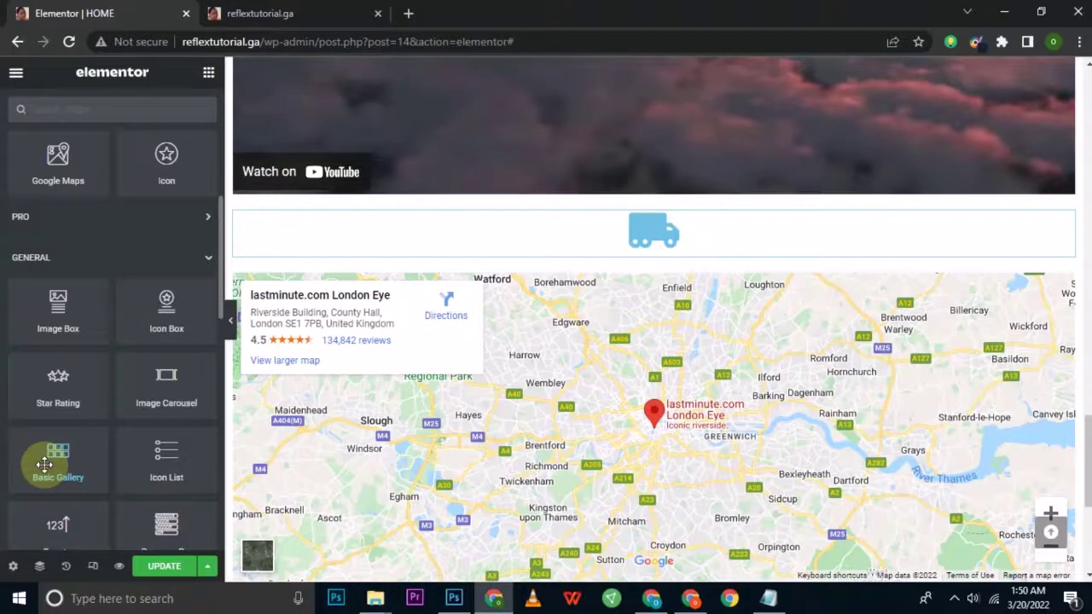
- Place a Basic Gallery above the Google Map, keeping it at 4 columns
{"action": "left_click_drag", "start_coordinate": [44, 465], "coordinate": [496, 281]}
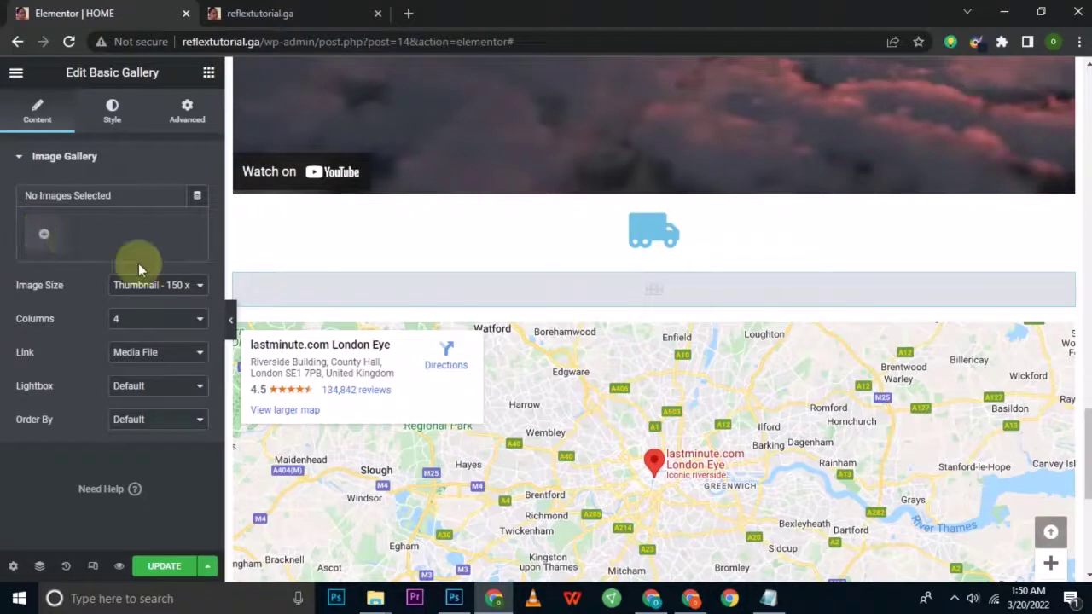
{"action": "left_click", "coordinate": [189, 319]}
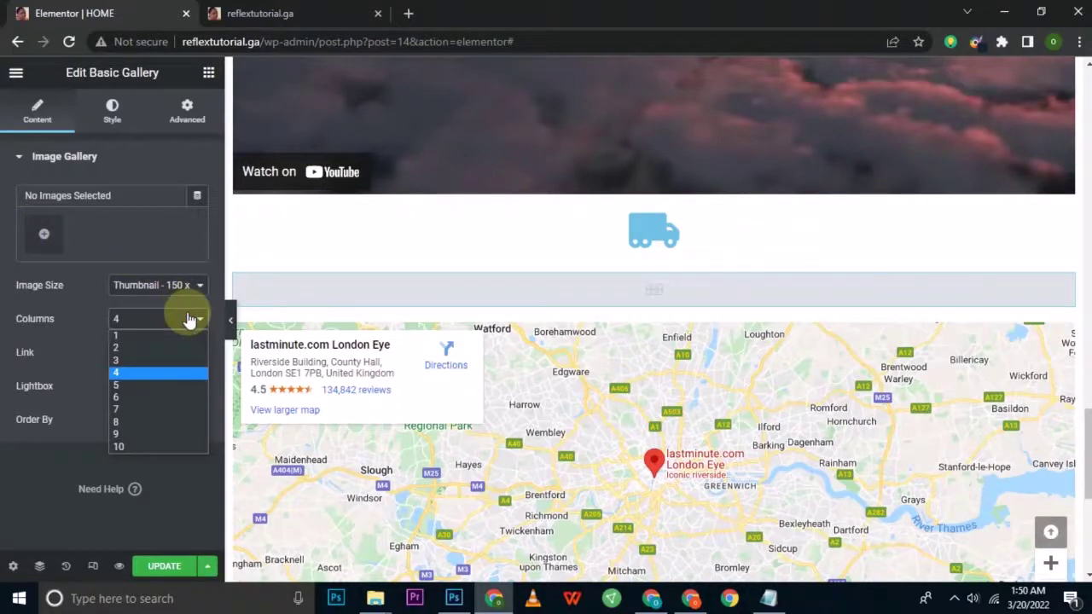
{"action": "left_click", "coordinate": [190, 319]}
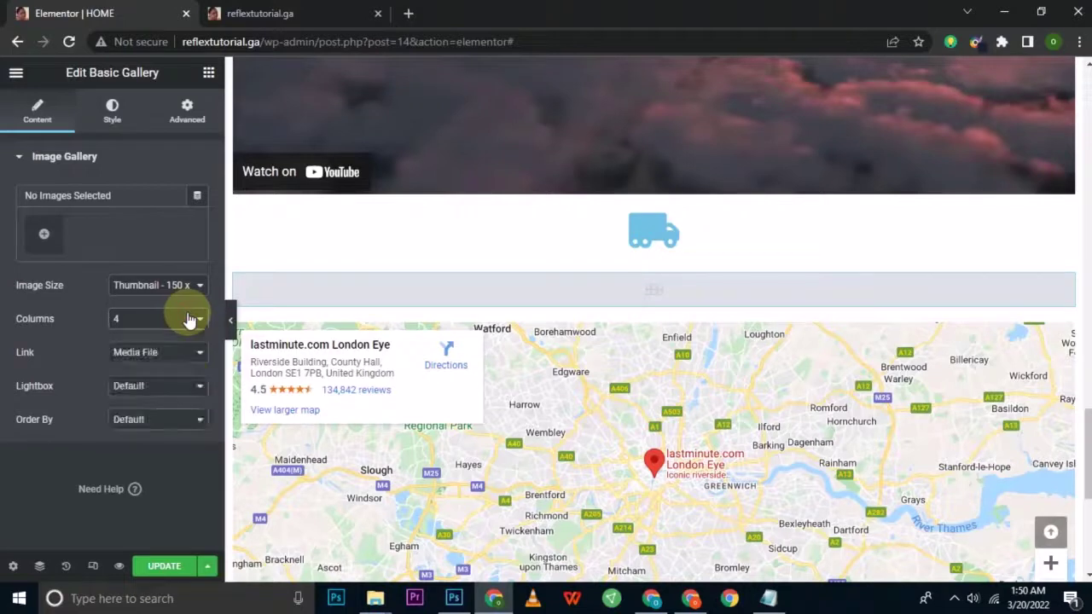
{"action": "left_click", "coordinate": [211, 72]}
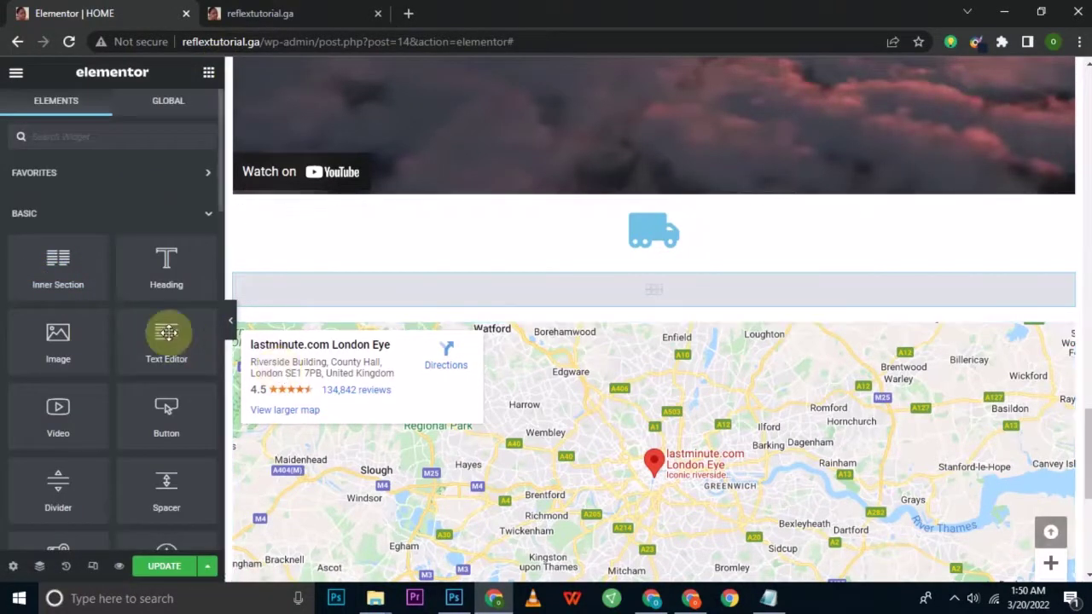
{"action": "scroll", "coordinate": [150, 278], "scroll_direction": "down", "scroll_amount": 10}
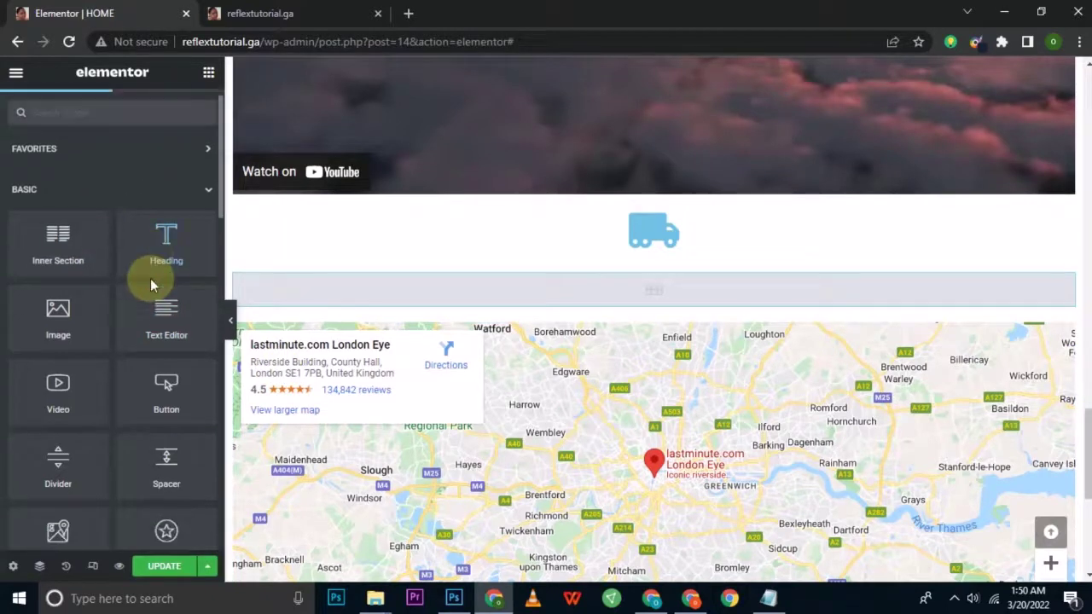
{"action": "scroll", "coordinate": [151, 278], "scroll_direction": "down", "scroll_amount": 3}
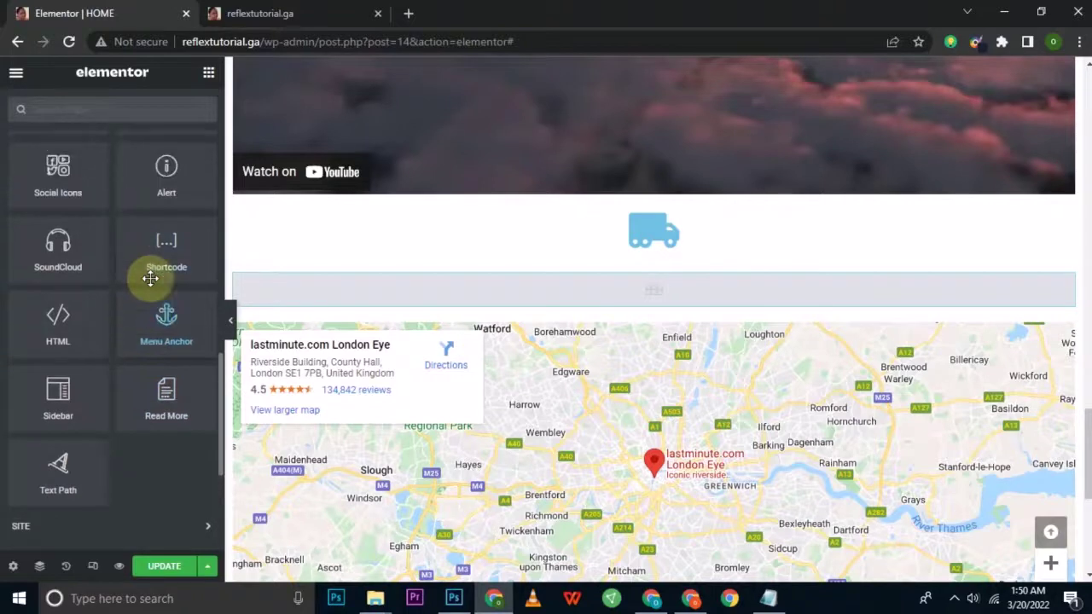
{"action": "scroll", "coordinate": [151, 278], "scroll_direction": "up", "scroll_amount": 3}
{"action": "scroll", "coordinate": [150, 278], "scroll_direction": "up", "scroll_amount": 2}
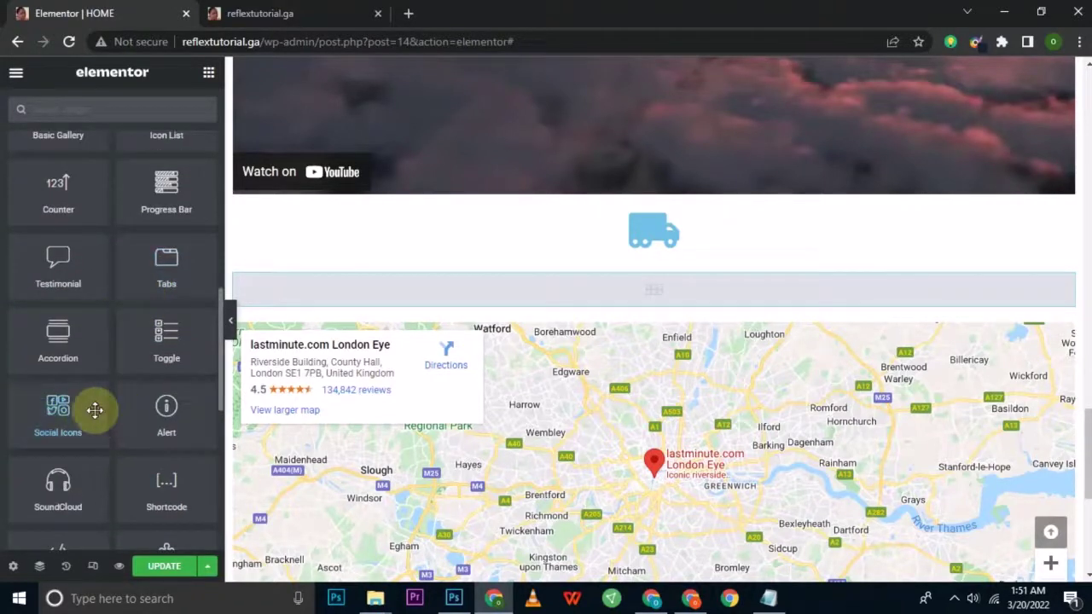
{"action": "scroll", "coordinate": [95, 410], "scroll_direction": "up", "scroll_amount": 1}
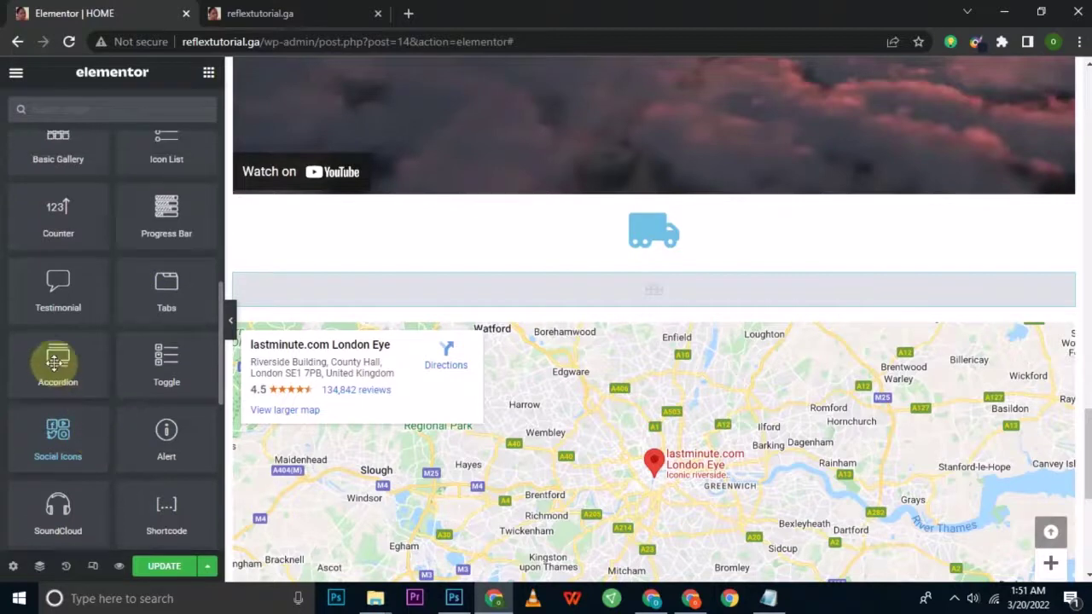
{"action": "scroll", "coordinate": [156, 223], "scroll_direction": "up", "scroll_amount": 1}
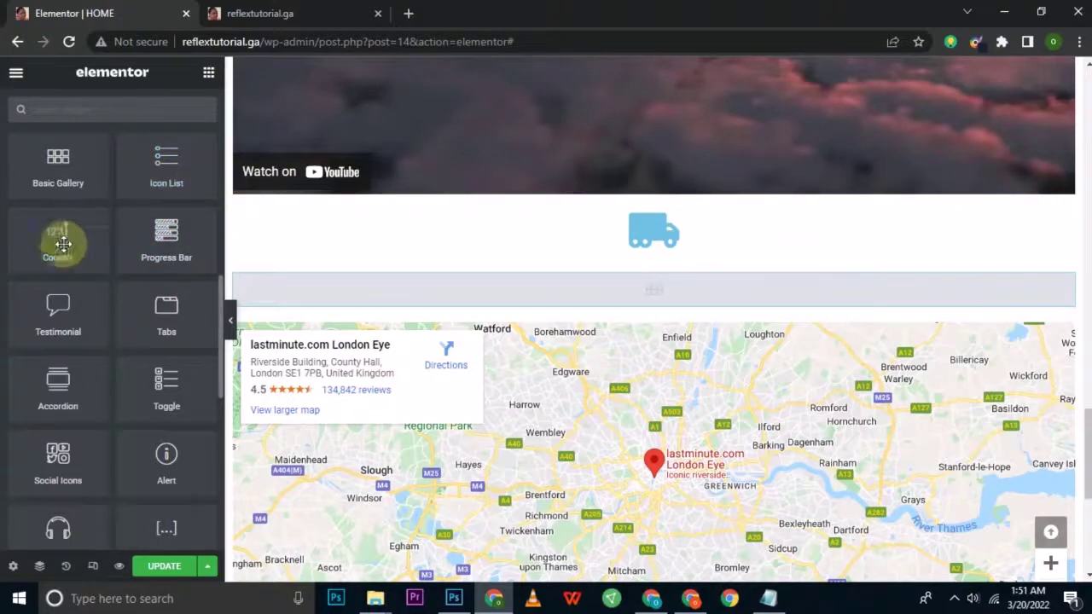
{"action": "scroll", "coordinate": [156, 366], "scroll_direction": "down", "scroll_amount": 1}
{"action": "scroll", "coordinate": [158, 366], "scroll_direction": "down", "scroll_amount": 5}
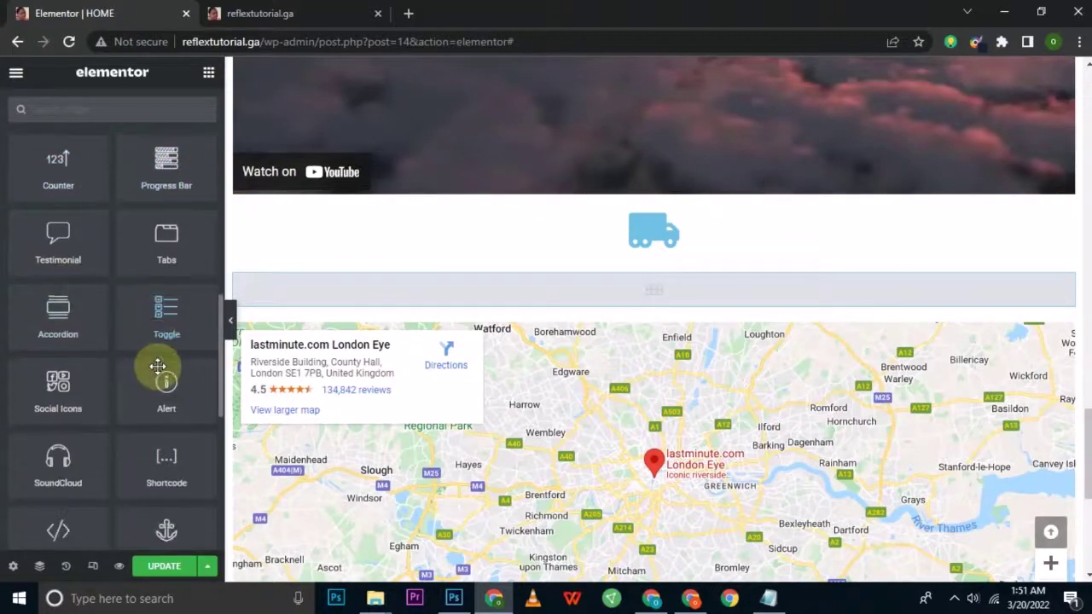
{"action": "scroll", "coordinate": [158, 365], "scroll_direction": "down", "scroll_amount": 1}
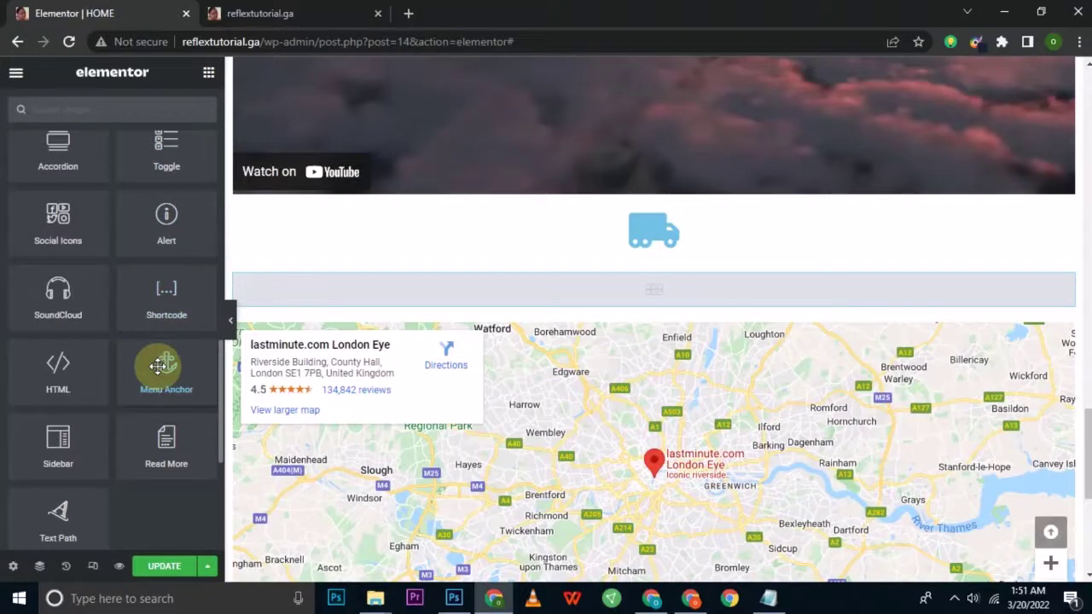
{"action": "scroll", "coordinate": [157, 366], "scroll_direction": "down", "scroll_amount": 1}
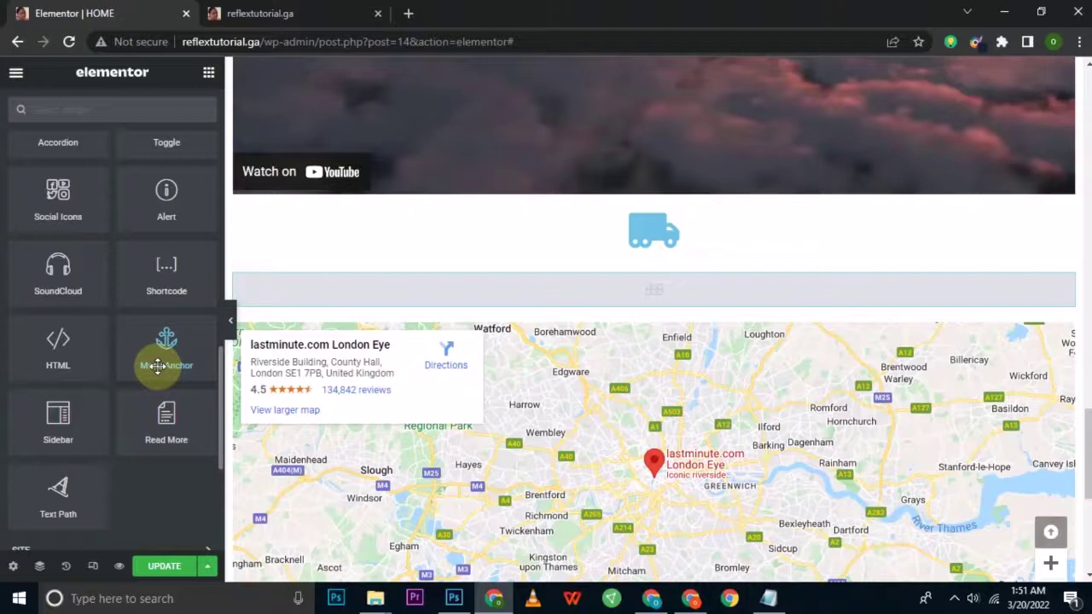
{"action": "left_click_drag", "start_coordinate": [157, 365], "coordinate": [560, 339]}
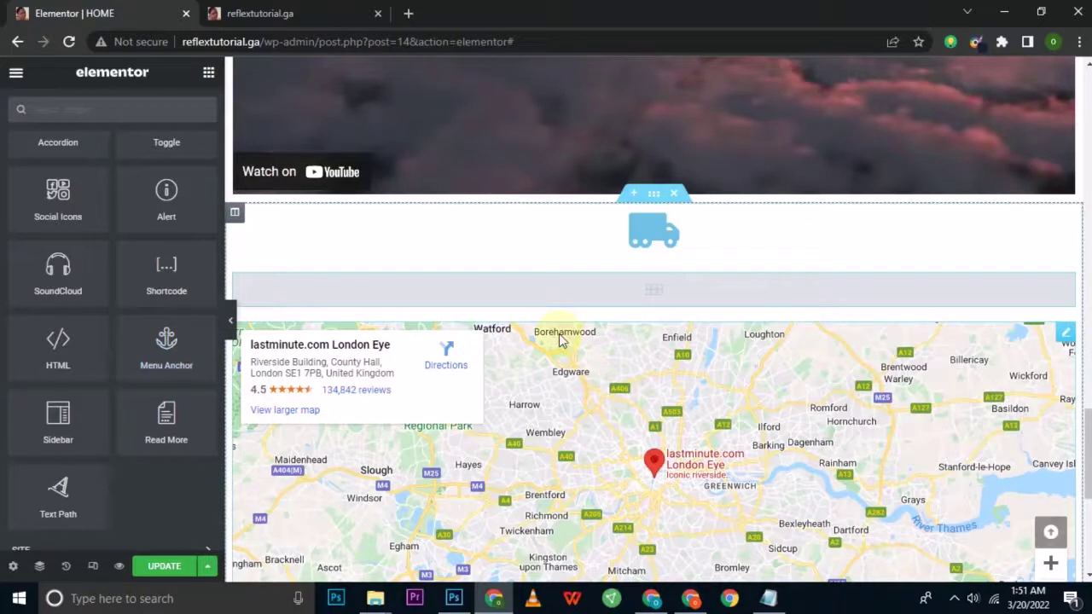